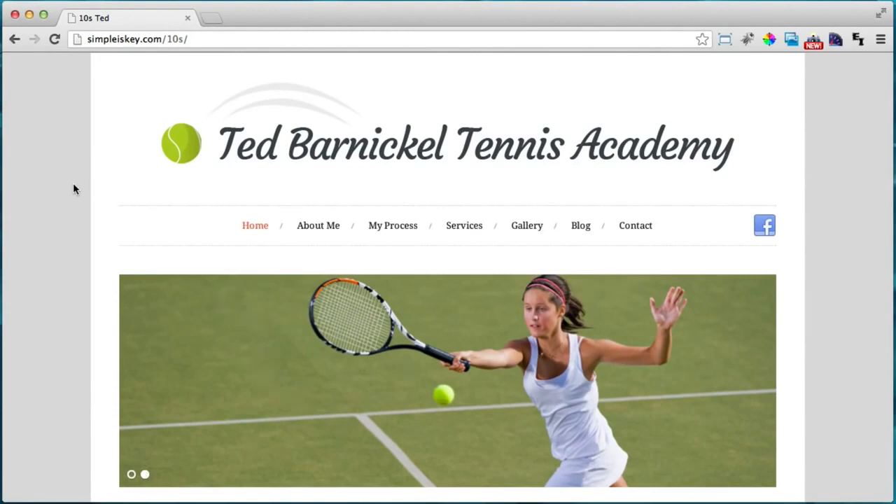
# Scroll down the home page and advance the photo slideshow twice.
pyautogui.scroll(-3, 73, 183)
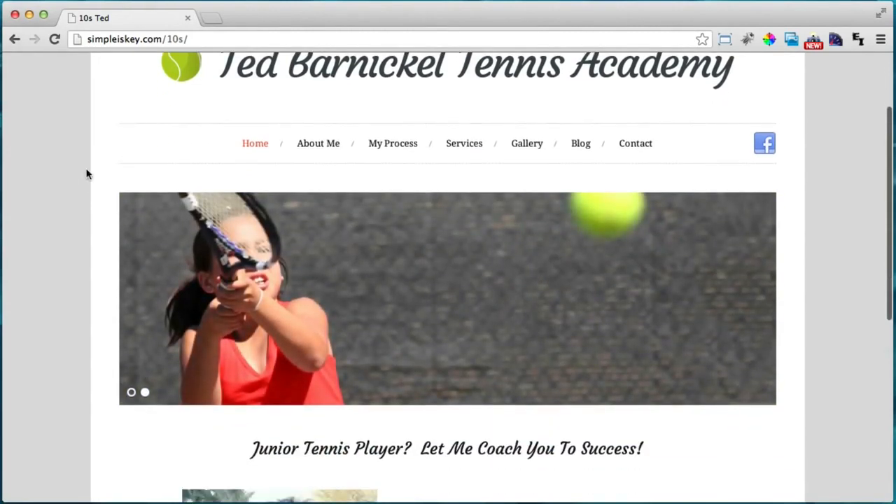
pyautogui.scroll(3, 161, 316)
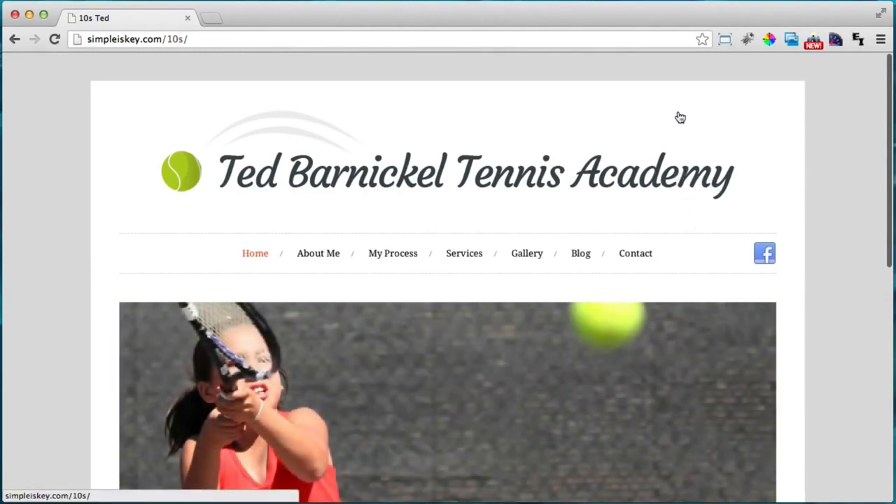
pyautogui.scroll(-2, 708, 156)
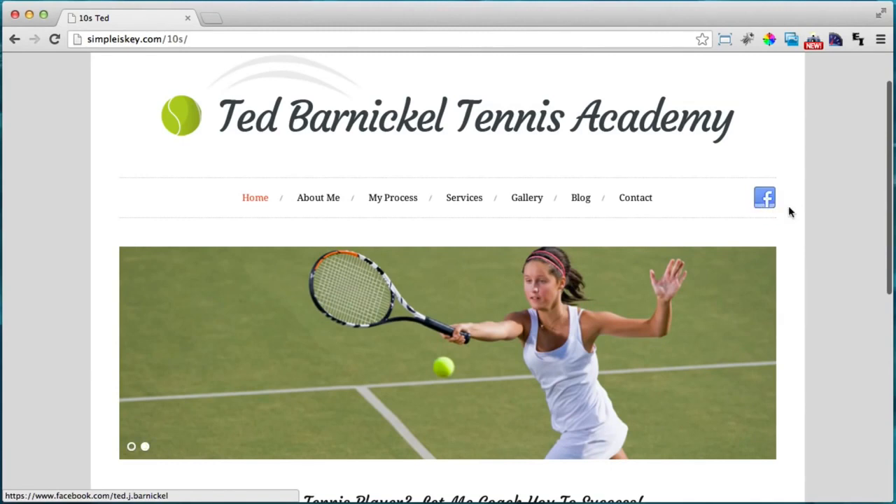
pyautogui.scroll(-3, 791, 210)
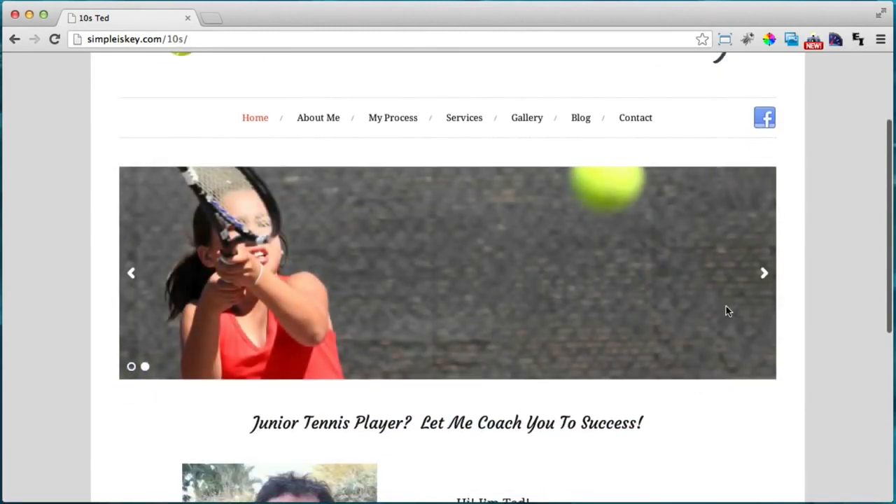
pyautogui.click(763, 273)
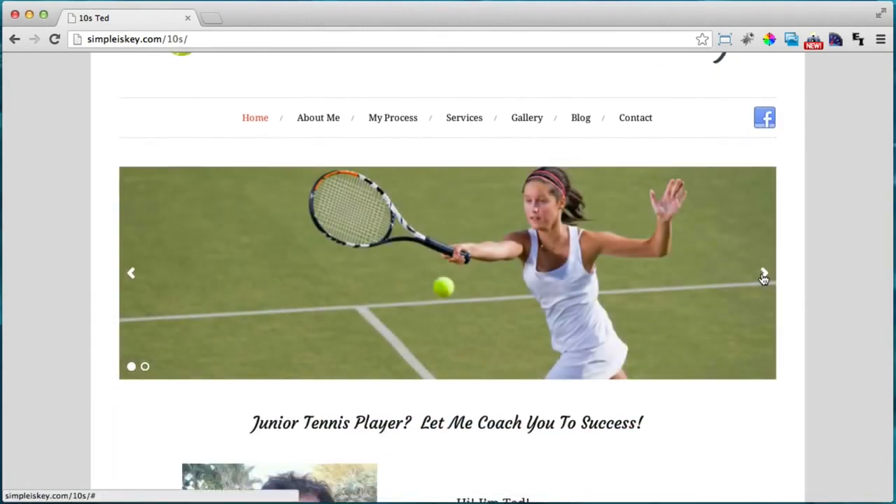
pyautogui.click(764, 275)
# Scroll down to the coach's bio and open the My Process page.
pyautogui.scroll(-3, 749, 277)
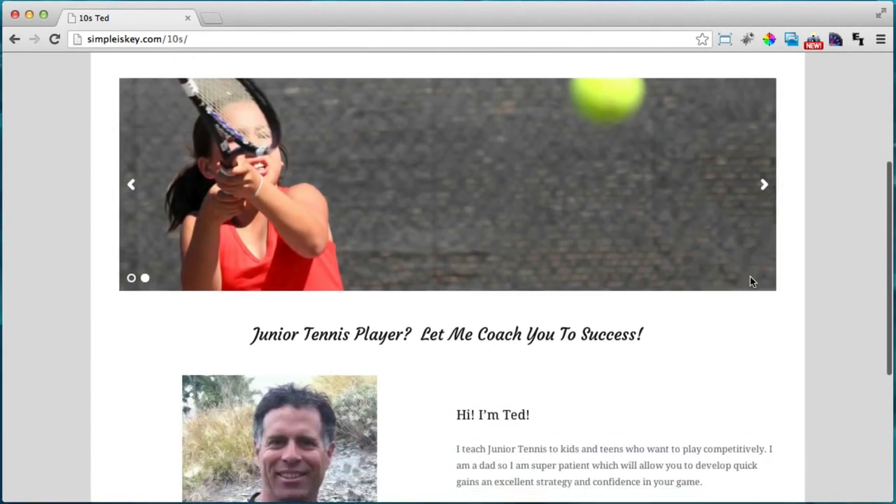
pyautogui.scroll(-3, 751, 281)
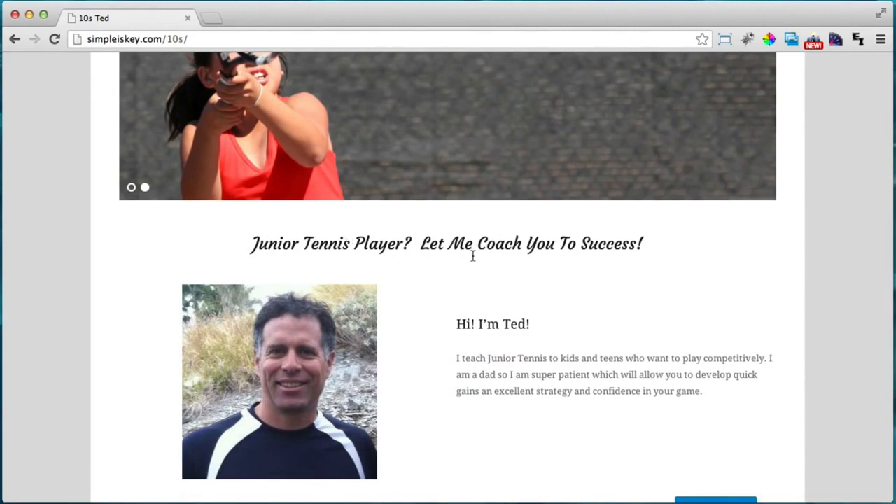
pyautogui.scroll(-3, 474, 258)
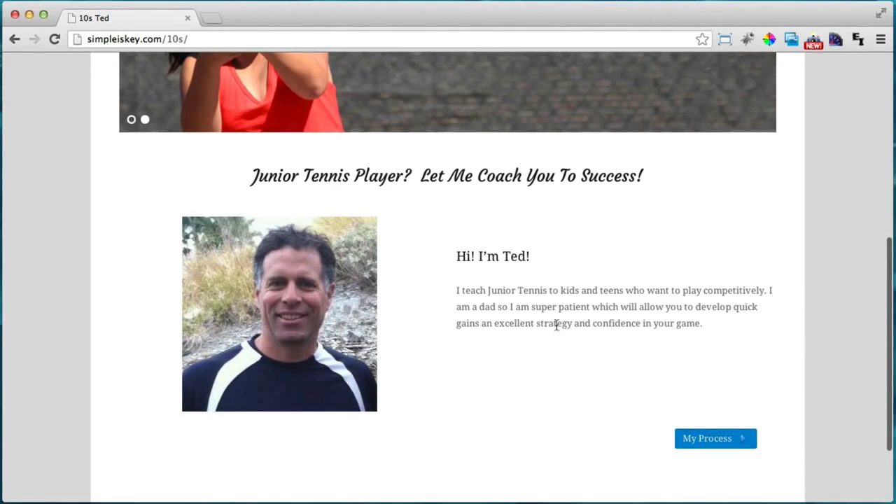
pyautogui.scroll(-3, 555, 322)
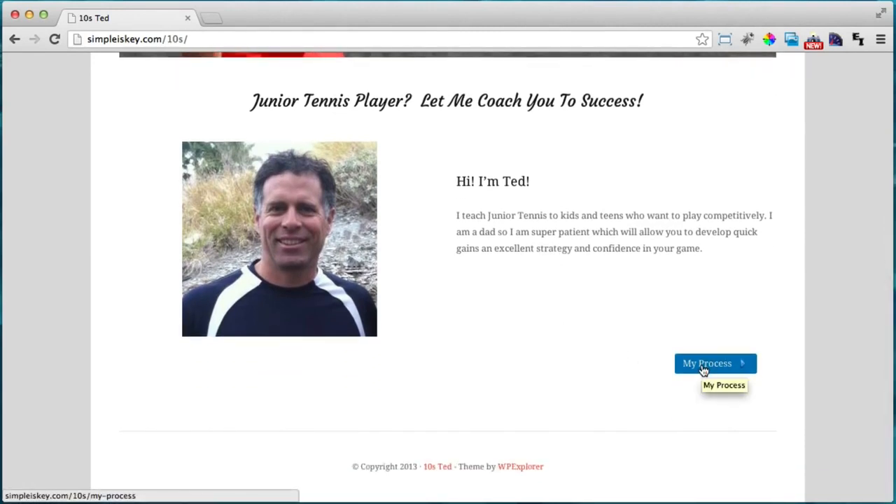
pyautogui.click(707, 368)
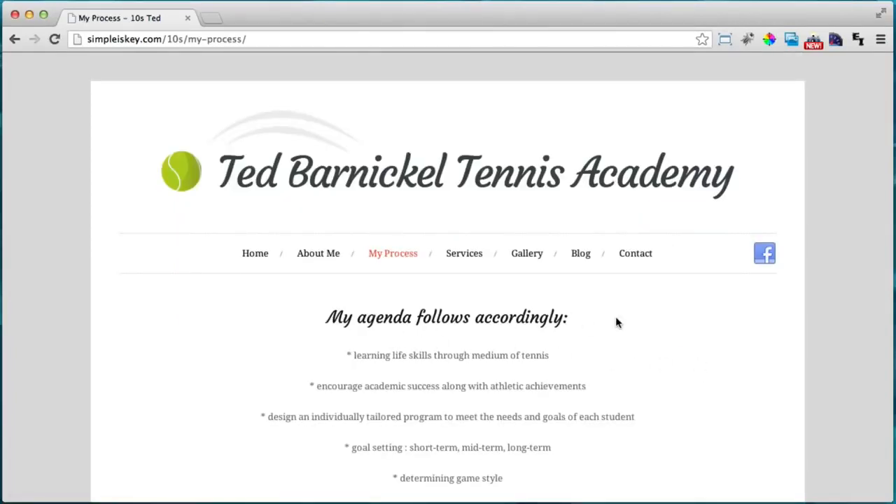
# Scroll the My Process agenda list down and back to the top, then go to About Me.
pyautogui.scroll(-5, 619, 315)
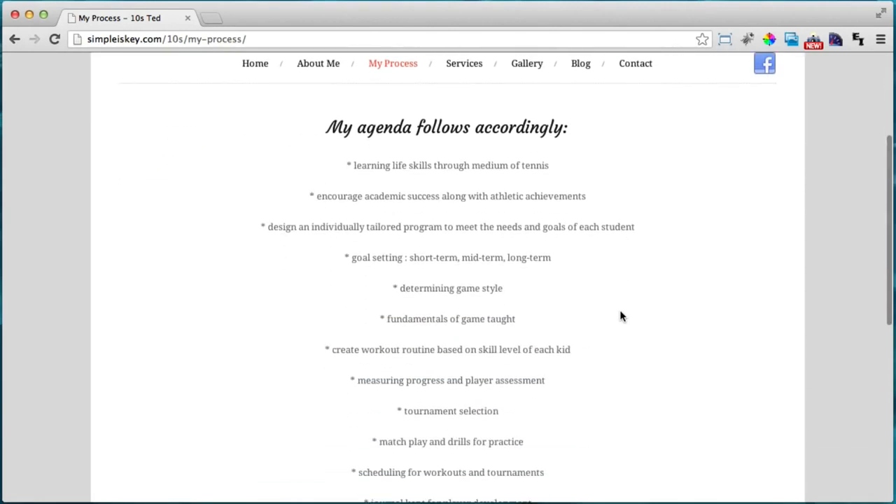
pyautogui.scroll(-3, 620, 317)
pyautogui.scroll(-3, 620, 317)
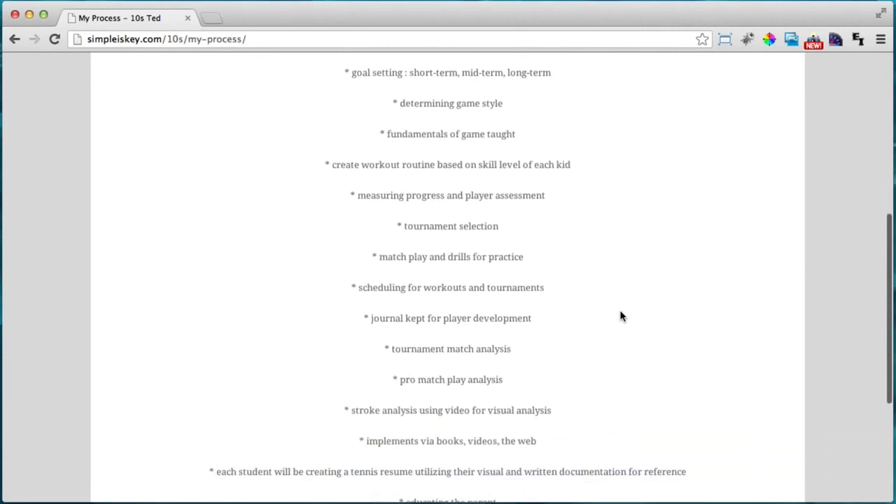
pyautogui.scroll(-5, 619, 317)
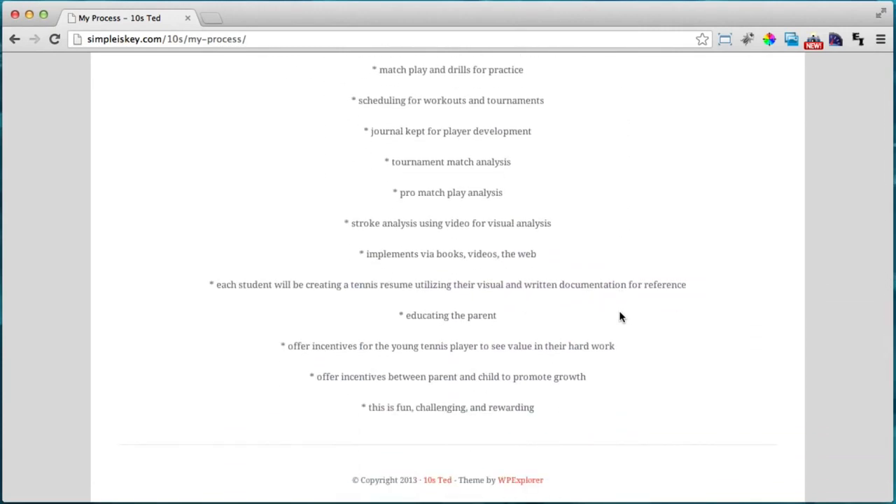
pyautogui.scroll(5, 620, 317)
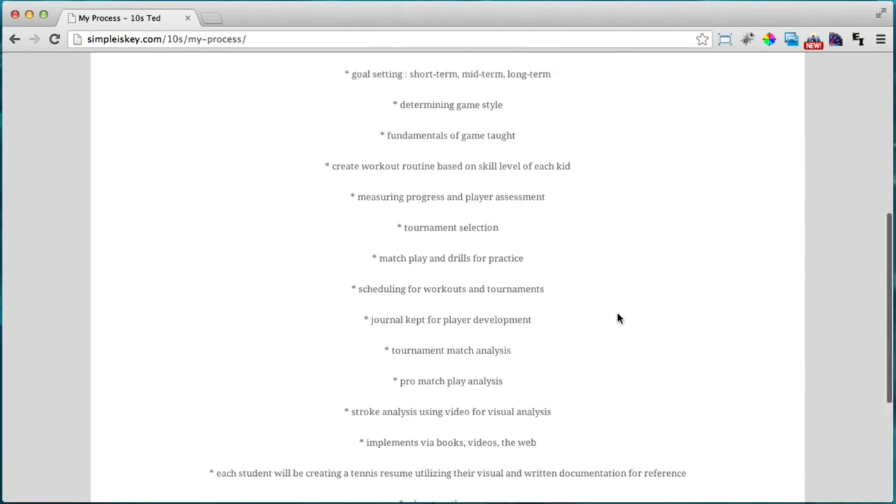
pyautogui.scroll(2, 617, 319)
pyautogui.scroll(3, 614, 320)
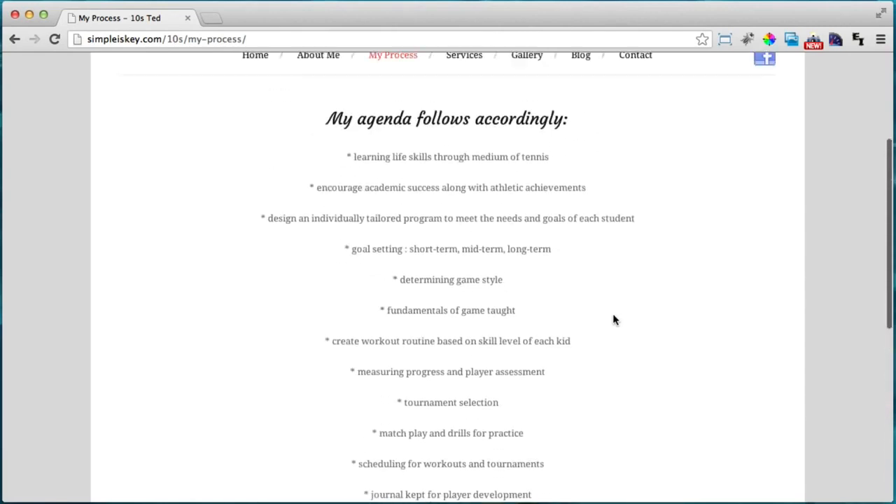
pyautogui.scroll(5, 614, 320)
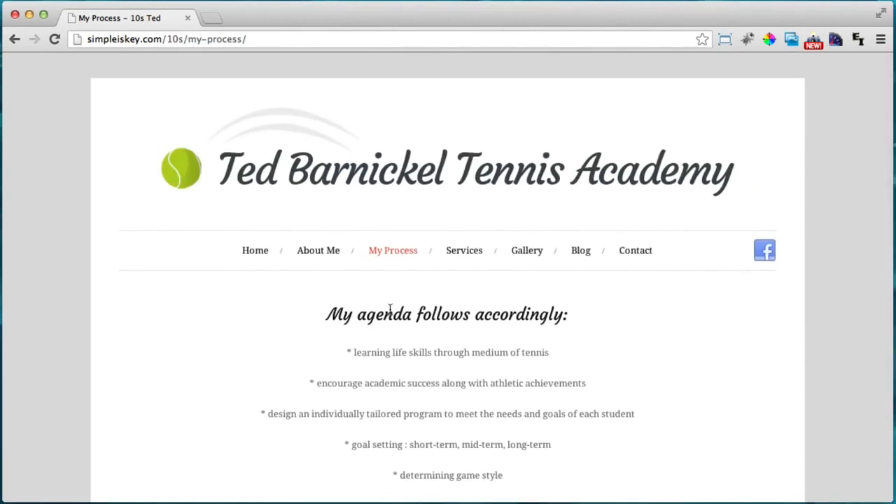
pyautogui.click(323, 256)
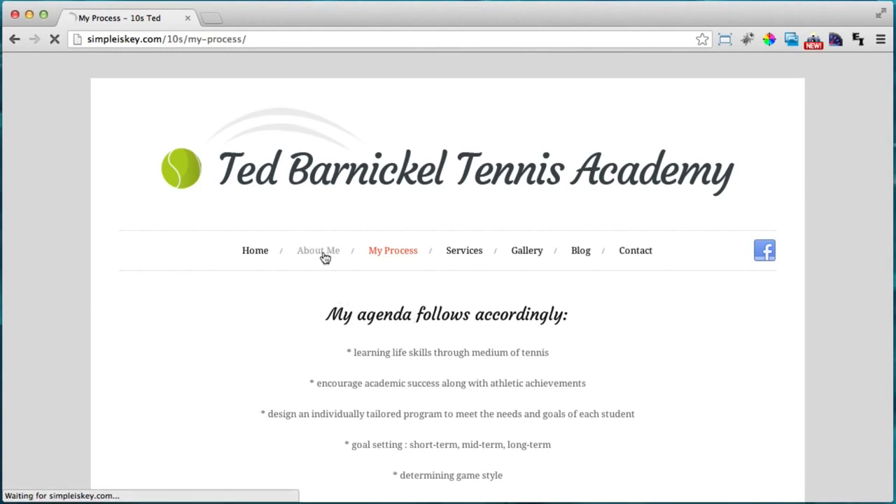
# Select and deselect the coach's three bio paragraphs, then scroll back to the header.
pyautogui.scroll(-3, 435, 265)
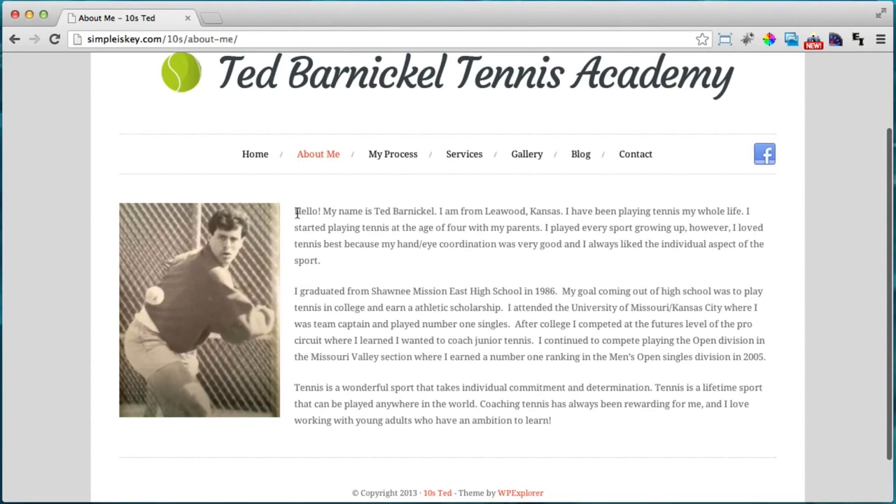
pyautogui.moveTo(295, 212); pyautogui.dragTo(567, 427)
pyautogui.click(566, 422)
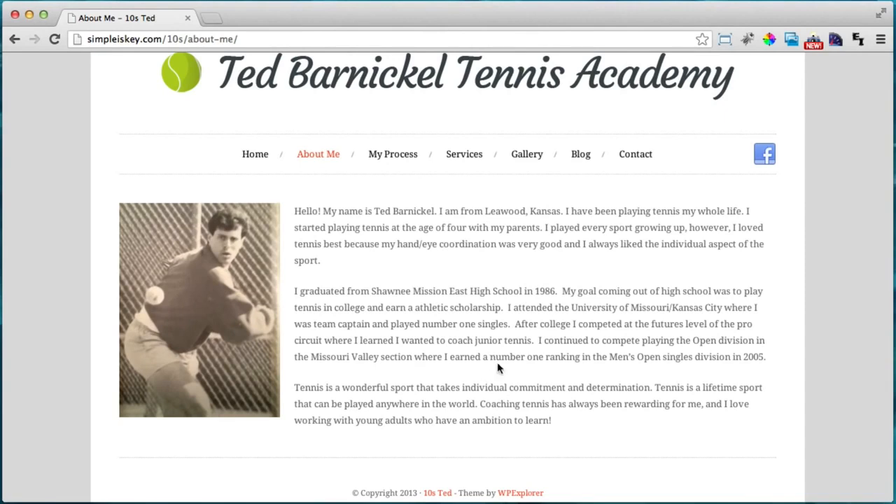
pyautogui.scroll(3, 542, 370)
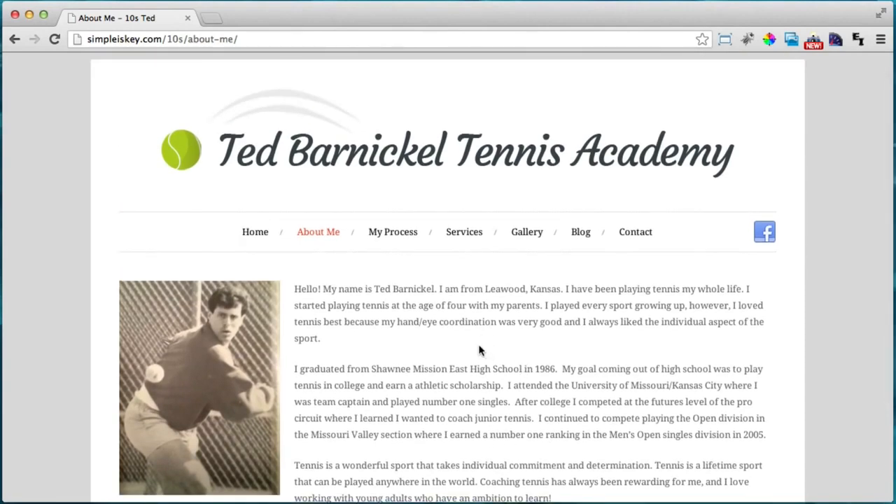
pyautogui.scroll(-2, 476, 342)
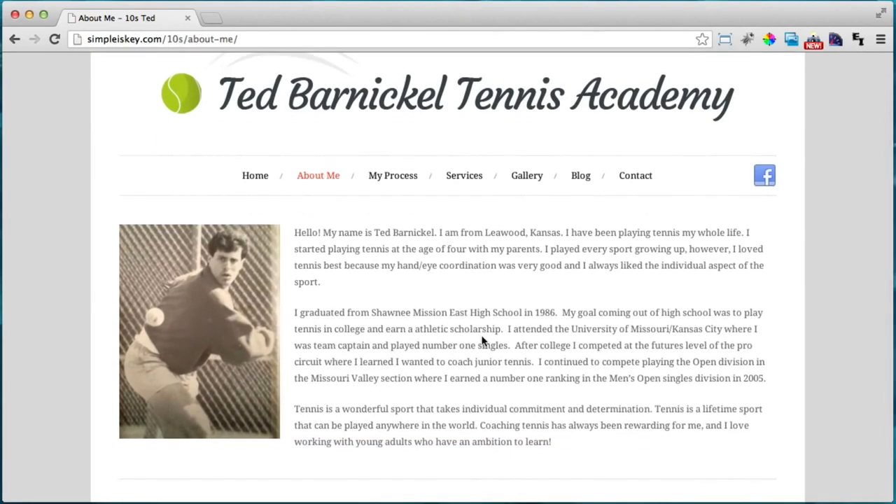
pyautogui.scroll(2, 473, 340)
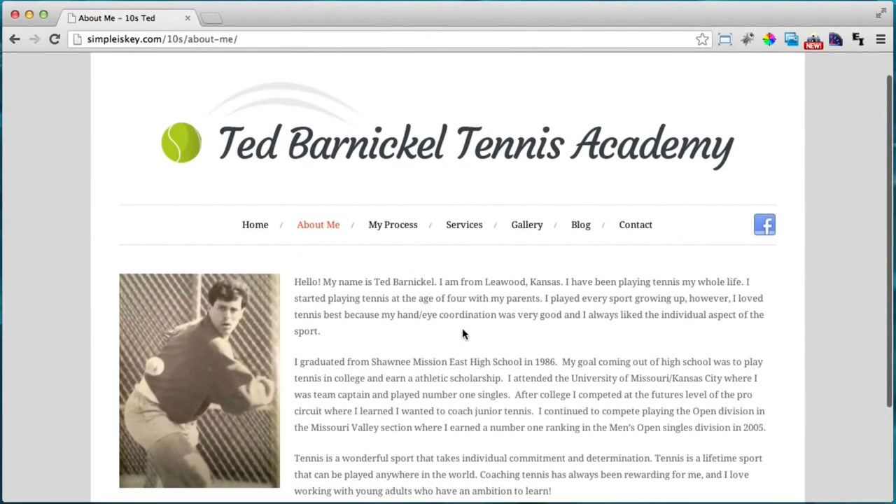
# Open the Services page and view the One on One and Online Lessons details.
pyautogui.click(473, 232)
pyautogui.scroll(-1, 507, 257)
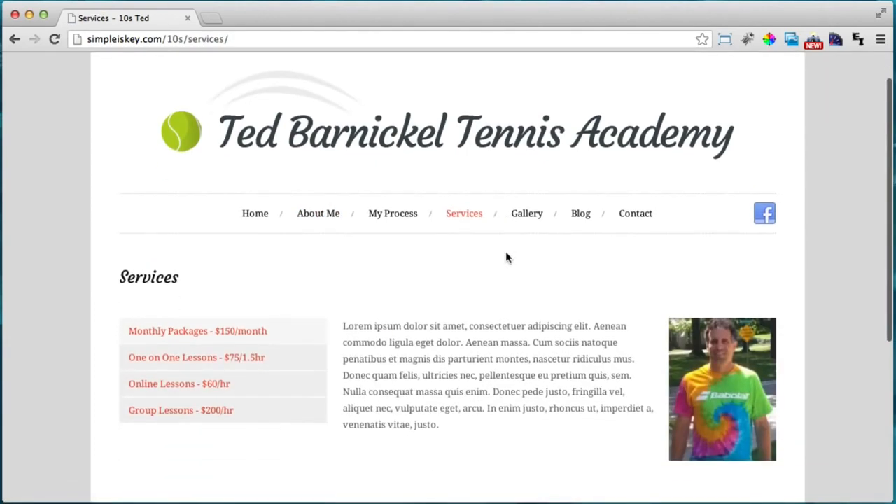
pyautogui.click(262, 365)
pyautogui.scroll(-1, 274, 357)
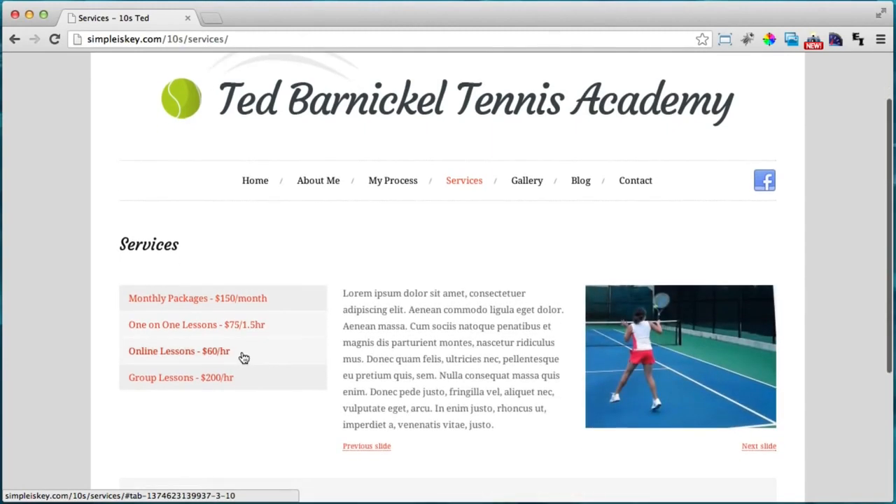
pyautogui.click(243, 355)
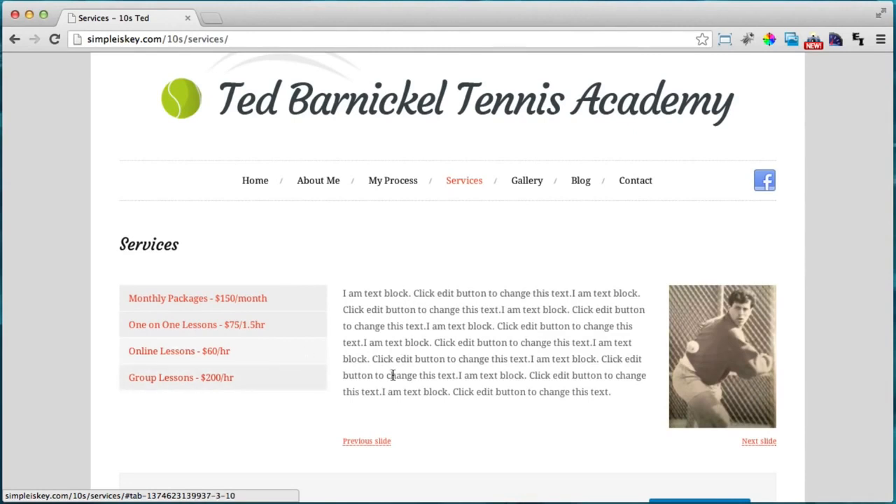
# Preview Monthly Packages, One on One, Online and Group Lessons, then go to the contact page.
pyautogui.click(265, 298)
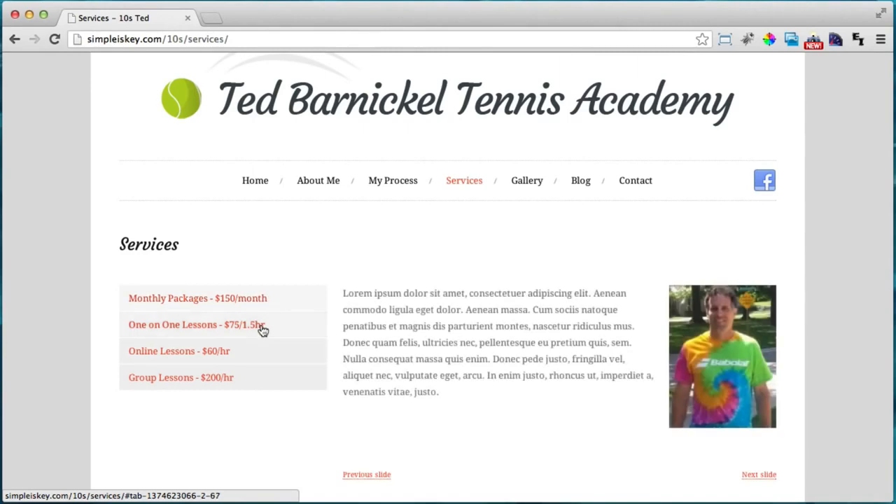
pyautogui.click(261, 329)
pyautogui.click(247, 357)
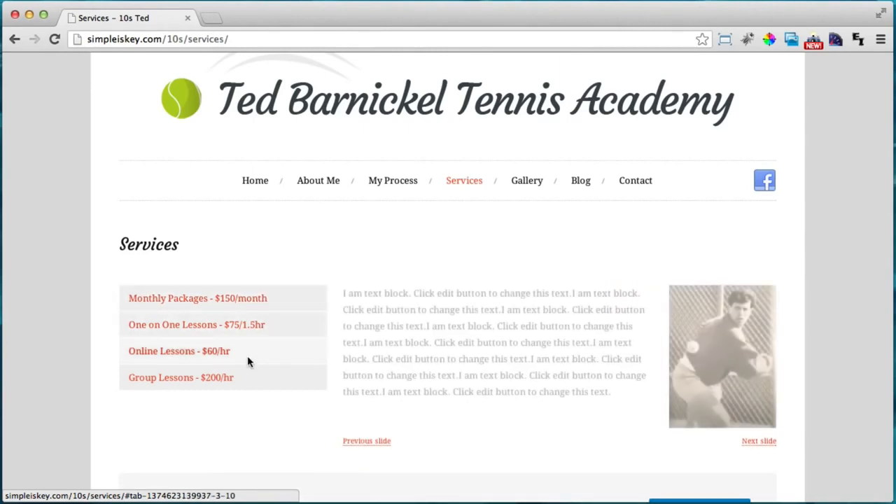
pyautogui.click(246, 382)
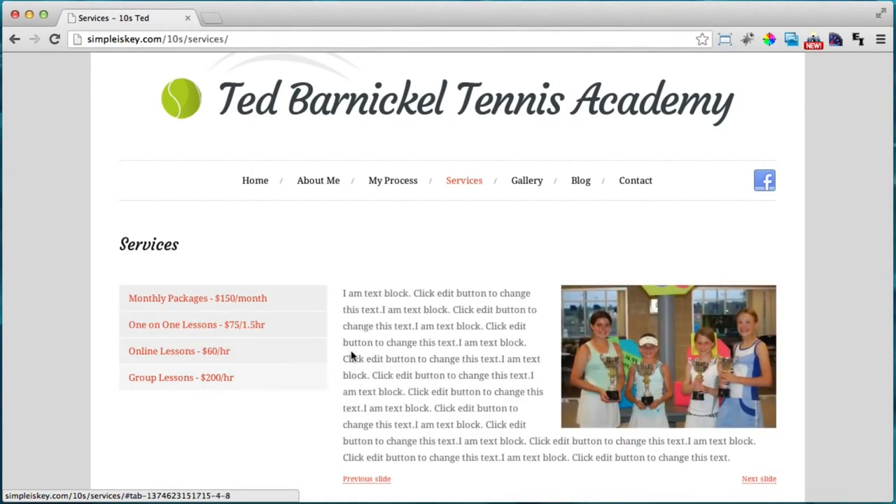
pyautogui.scroll(-3, 425, 330)
pyautogui.scroll(4, 426, 330)
pyautogui.scroll(-5, 425, 330)
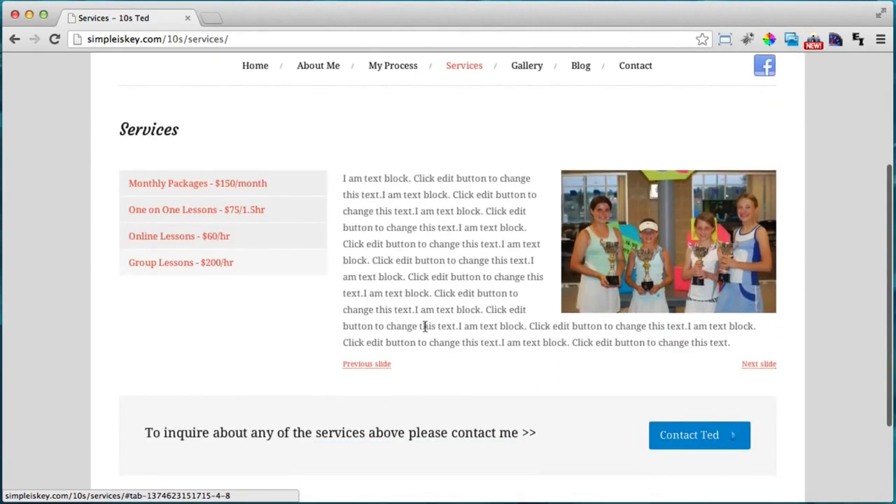
pyautogui.scroll(1, 427, 320)
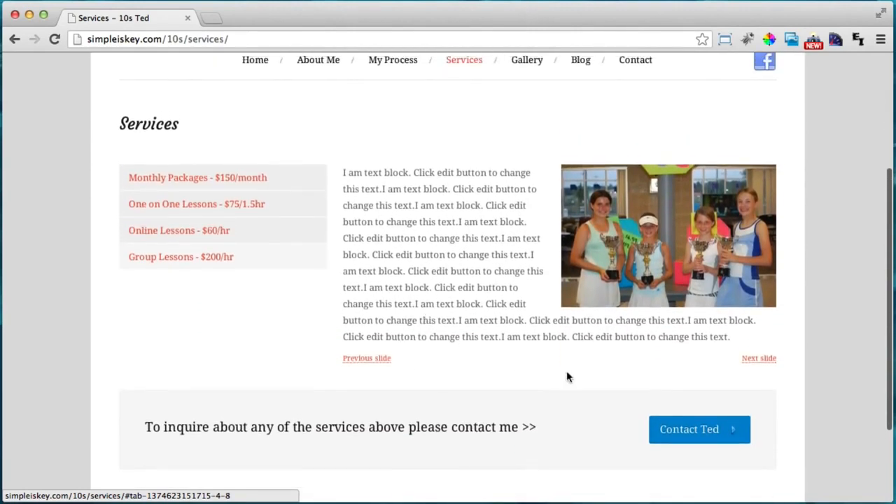
pyautogui.click(685, 433)
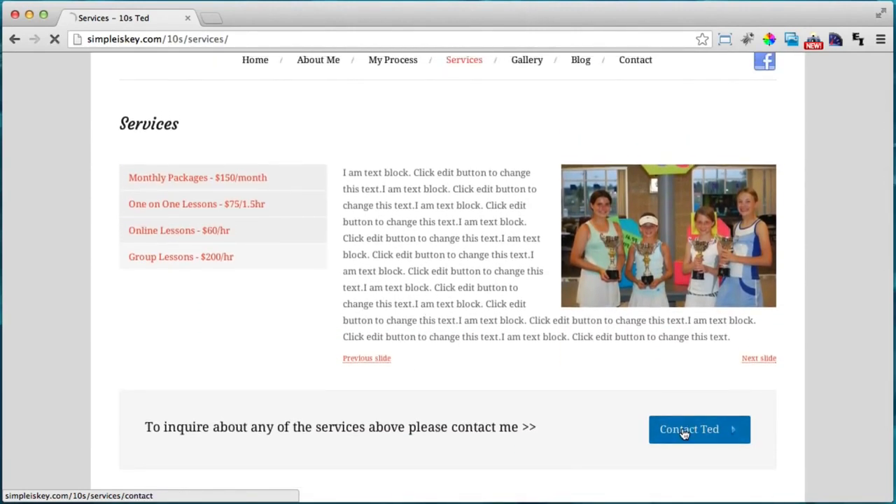
# Scroll through the Contact page, then go to the Gallery page.
pyautogui.scroll(-2, 684, 411)
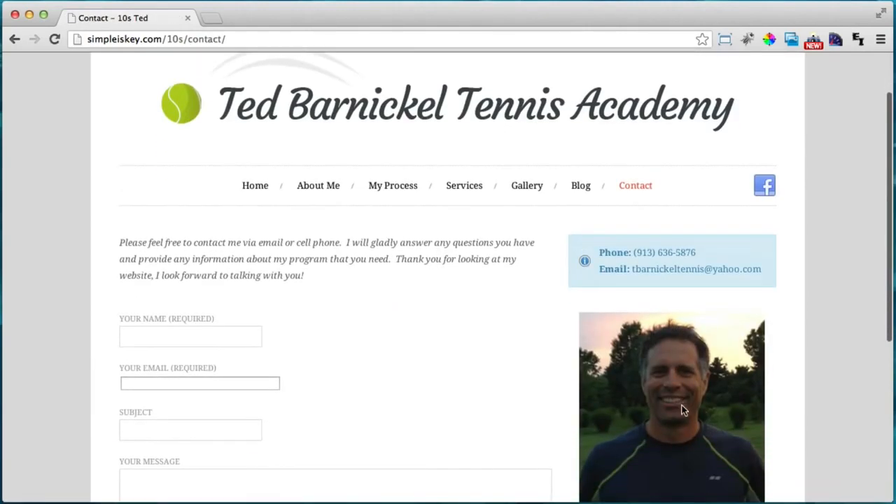
pyautogui.scroll(-1, 588, 408)
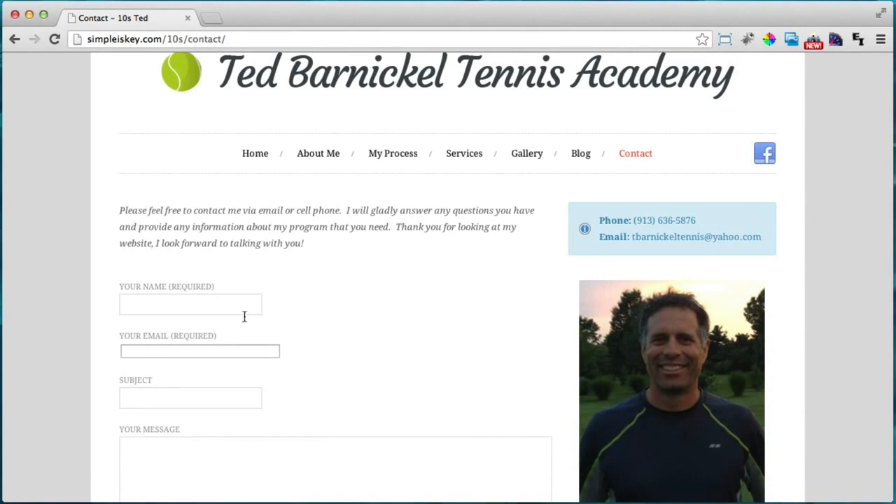
pyautogui.scroll(-1, 244, 317)
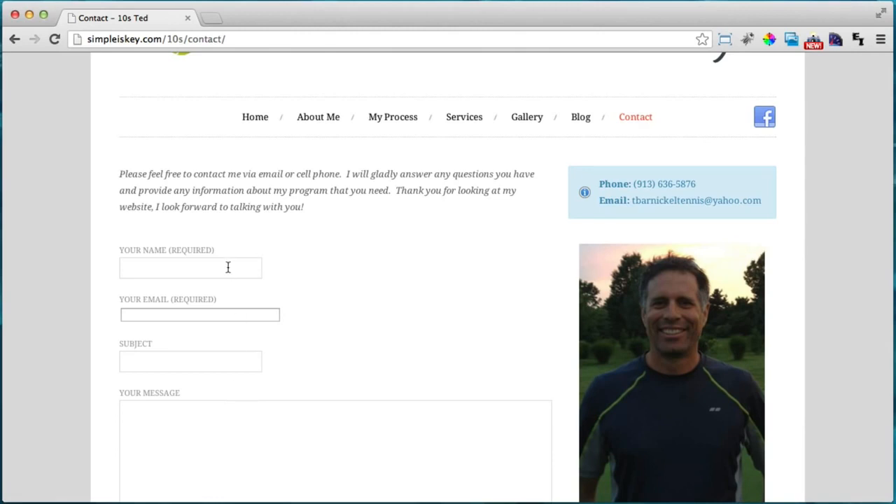
pyautogui.scroll(-1, 278, 352)
pyautogui.scroll(2, 278, 353)
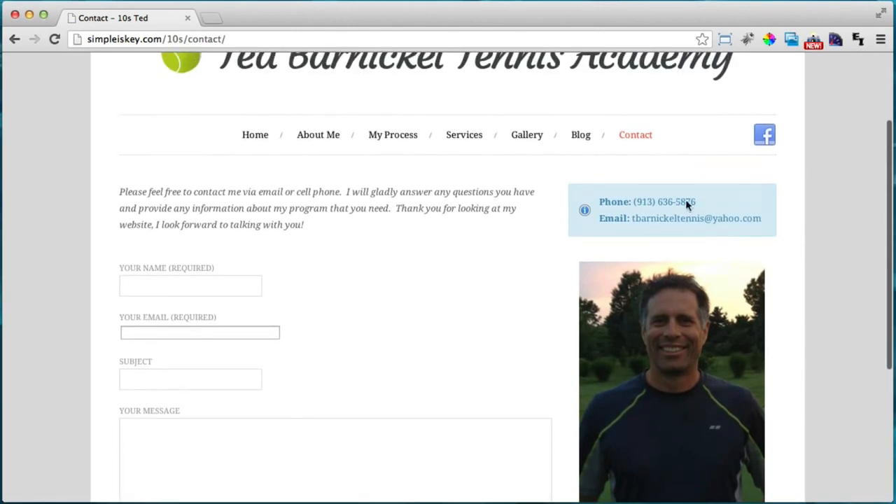
pyautogui.scroll(-2, 645, 269)
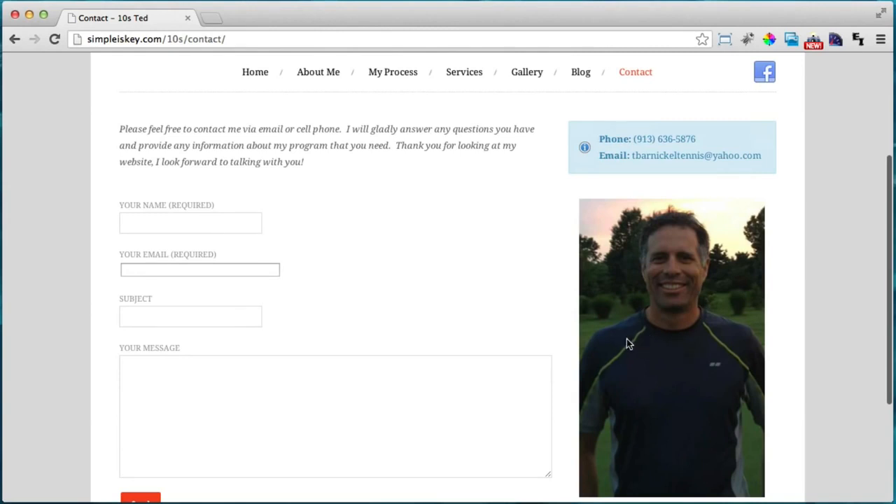
pyautogui.scroll(3, 522, 311)
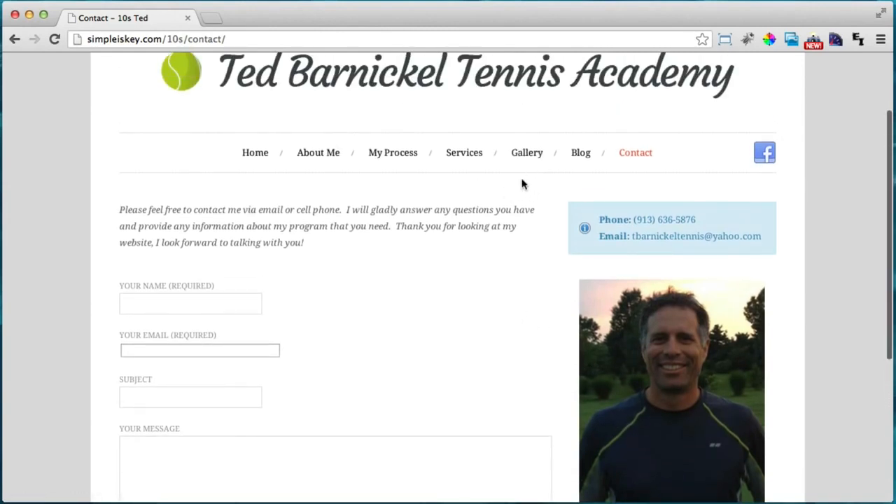
pyautogui.click(521, 160)
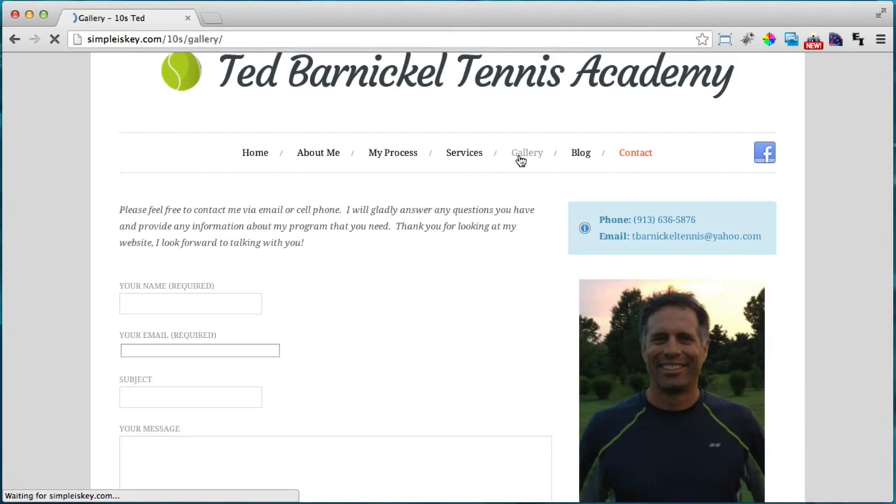
# Scroll the gallery grid and enlarge the first photo.
pyautogui.scroll(-3, 810, 213)
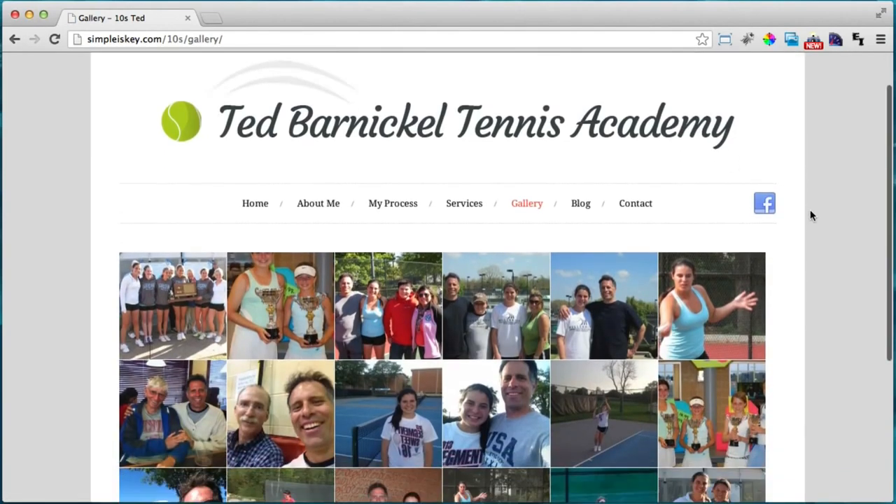
pyautogui.scroll(-3, 810, 215)
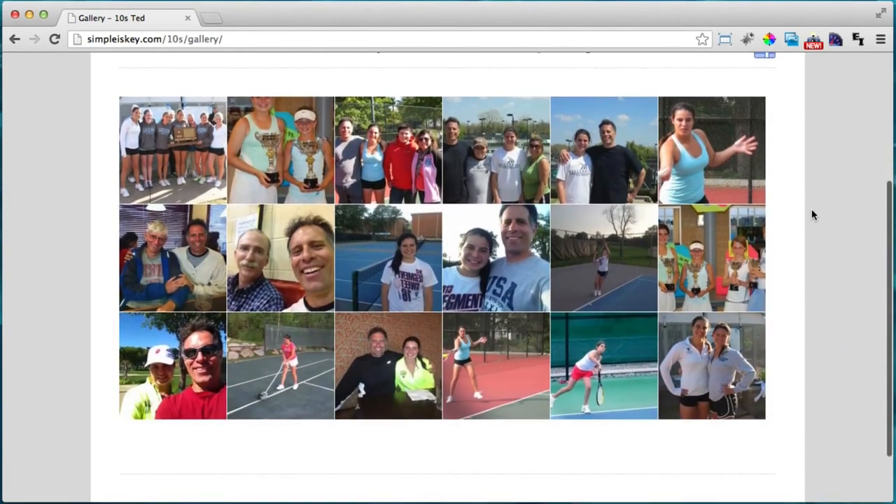
pyautogui.scroll(3, 811, 215)
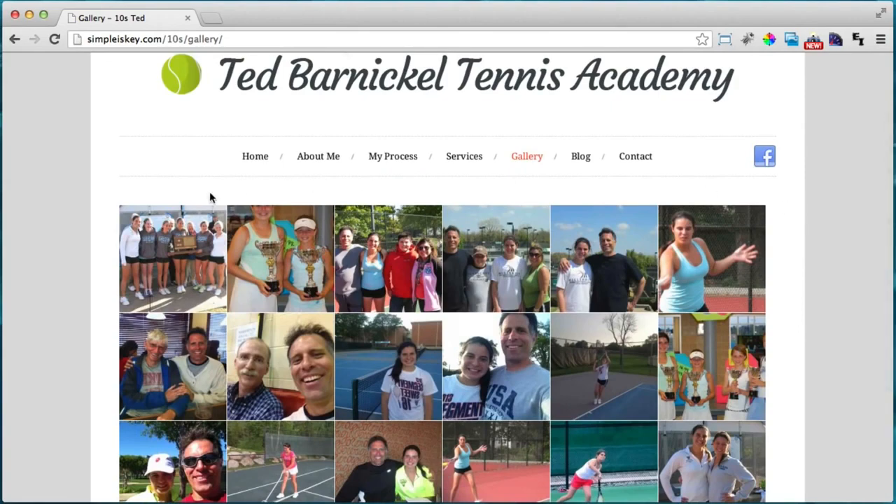
pyautogui.click(182, 277)
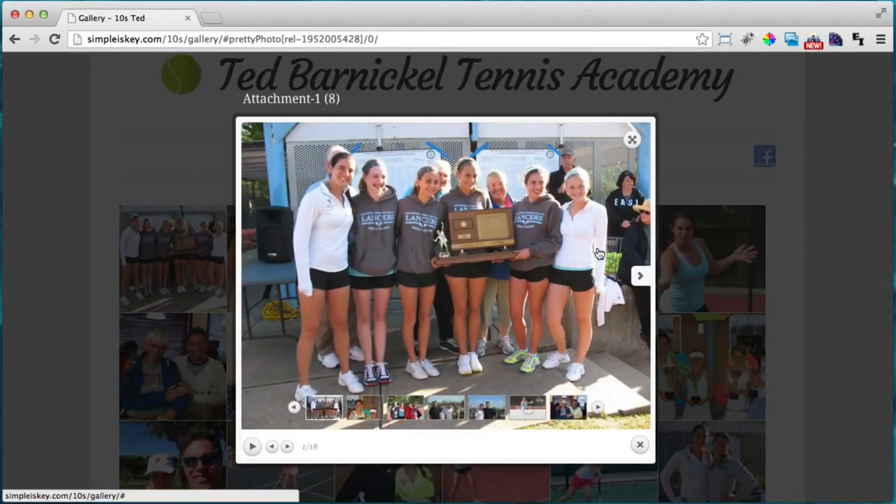
# Page forward through seven photos in the lightbox, then close it back to the grid.
pyautogui.click(599, 253)
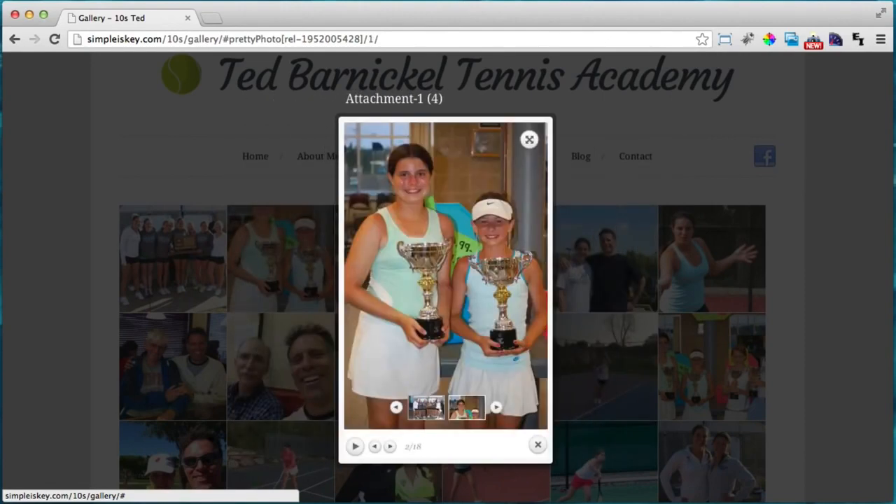
pyautogui.click(599, 254)
pyautogui.click(587, 313)
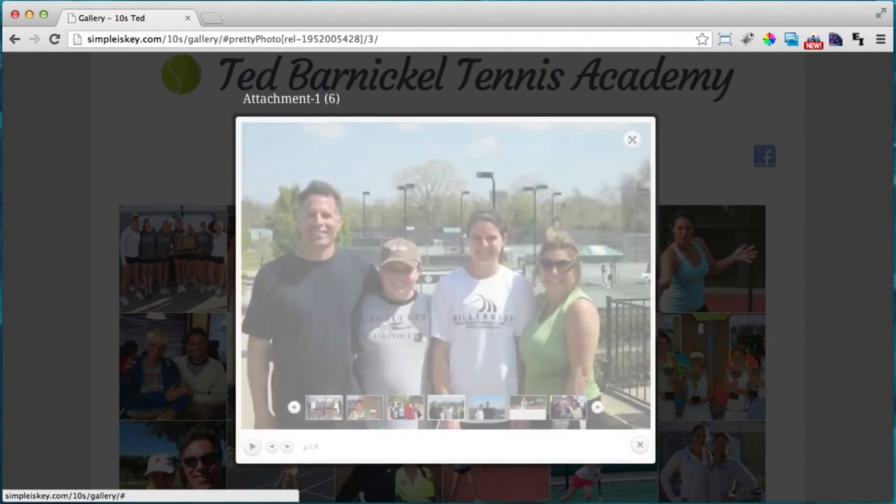
pyautogui.click(587, 314)
pyautogui.click(641, 277)
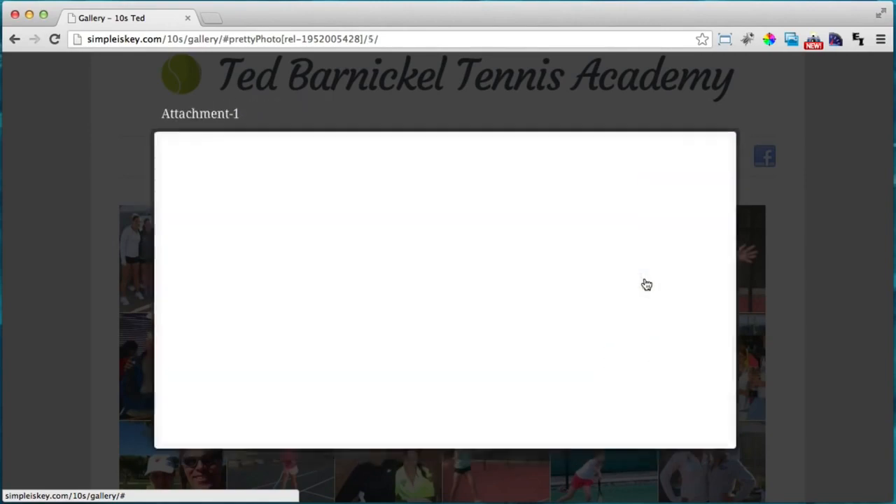
pyautogui.click(774, 278)
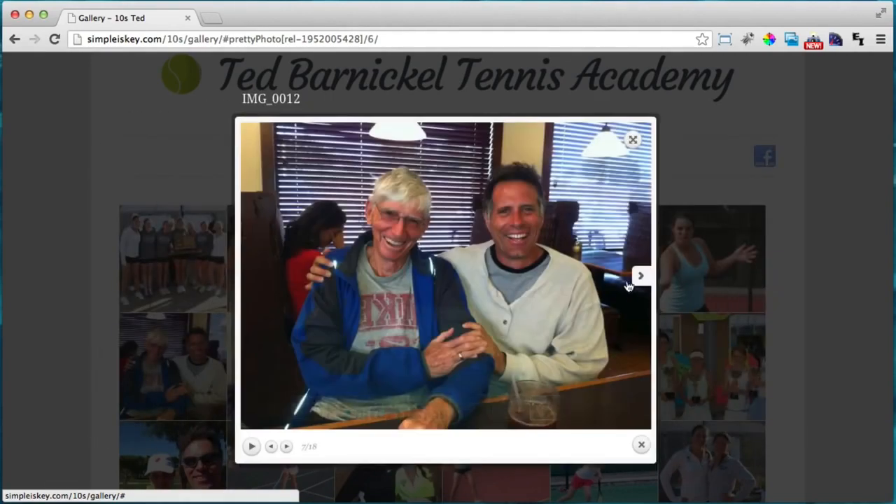
pyautogui.click(638, 287)
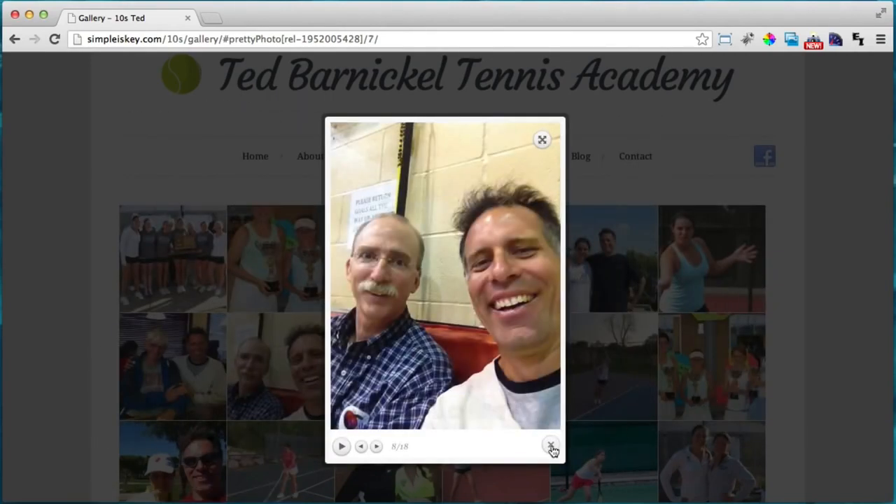
pyautogui.click(551, 448)
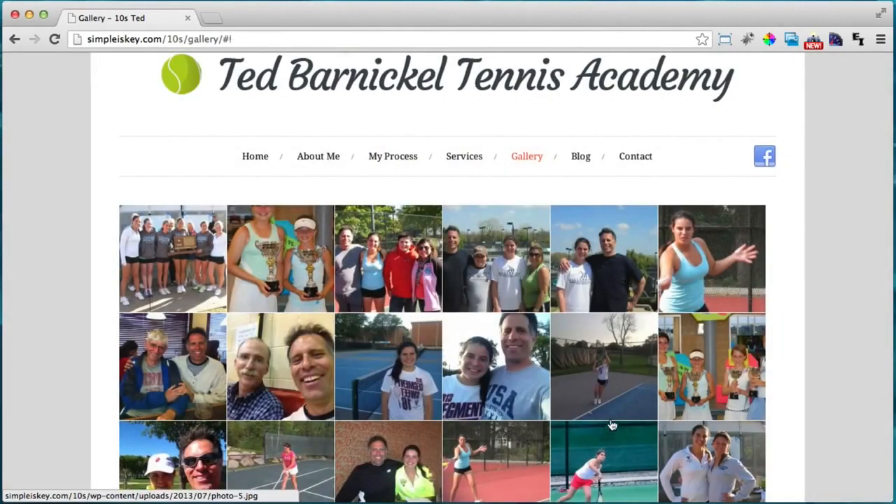
pyautogui.scroll(-2, 612, 427)
pyautogui.scroll(2, 639, 412)
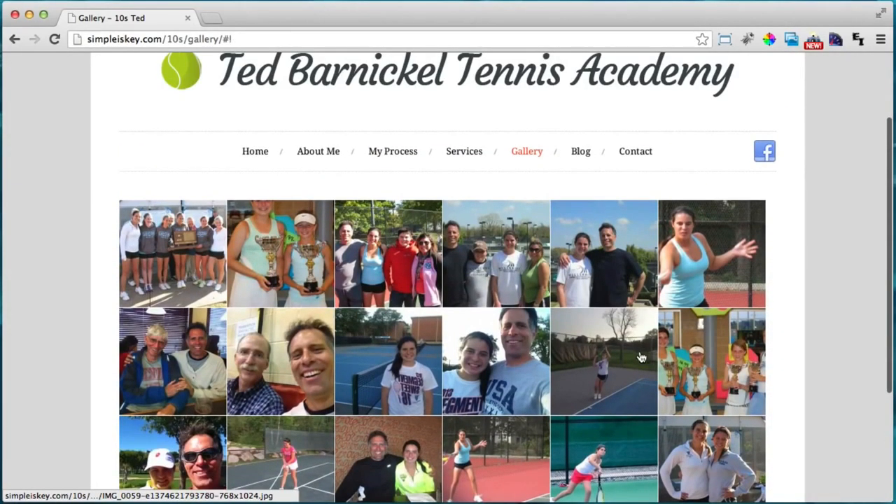
# Scroll the Blog post list to the footer and back, then return home via the site title.
pyautogui.click(580, 154)
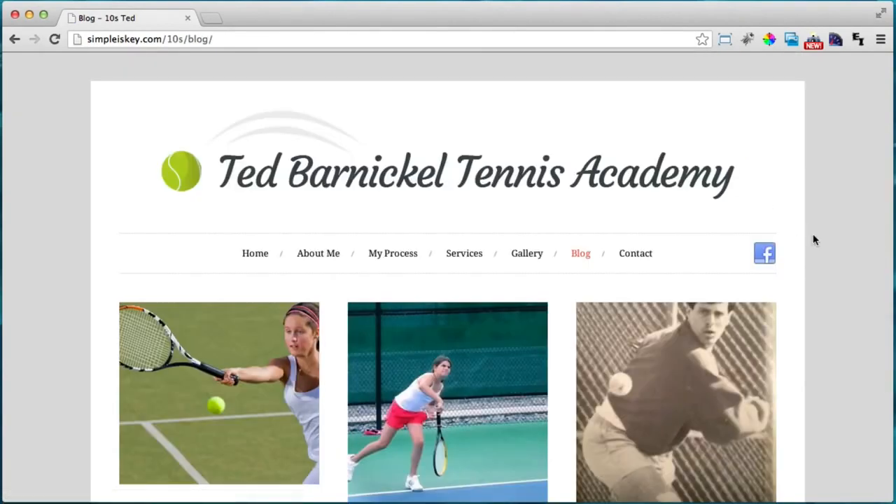
pyautogui.scroll(-3, 827, 247)
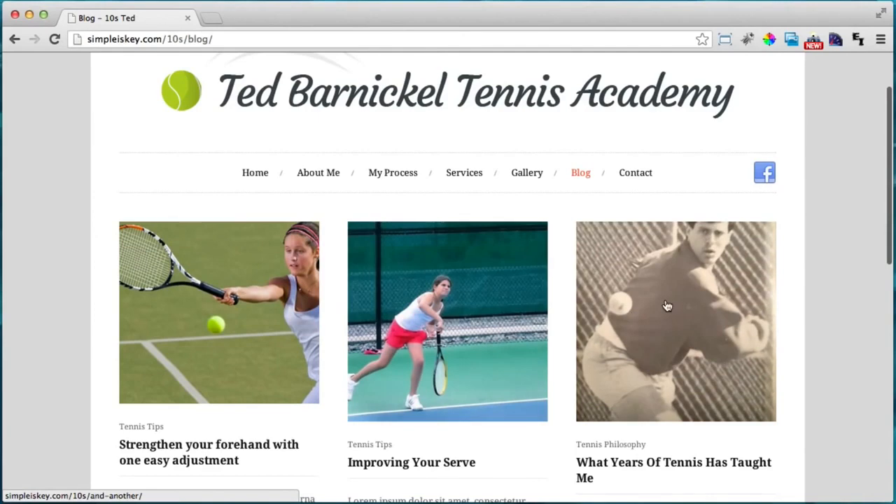
pyautogui.scroll(-3, 665, 307)
pyautogui.scroll(-5, 641, 312)
pyautogui.scroll(4, 640, 310)
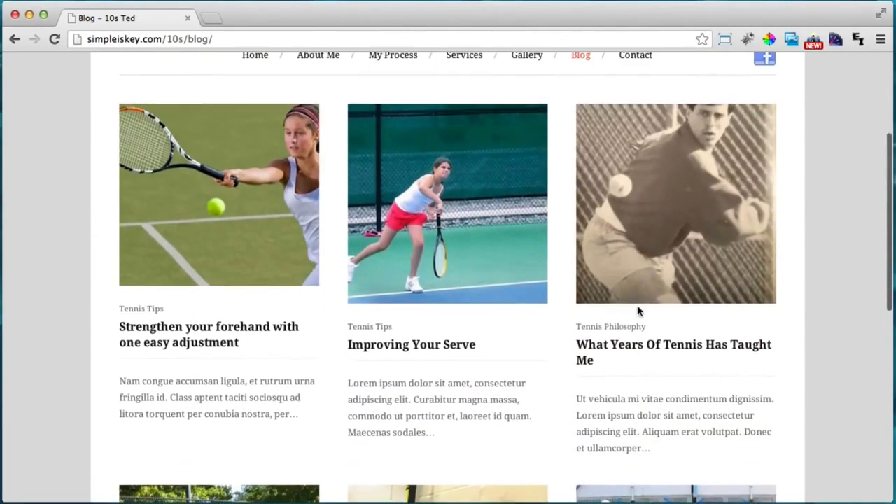
pyautogui.scroll(-8, 605, 264)
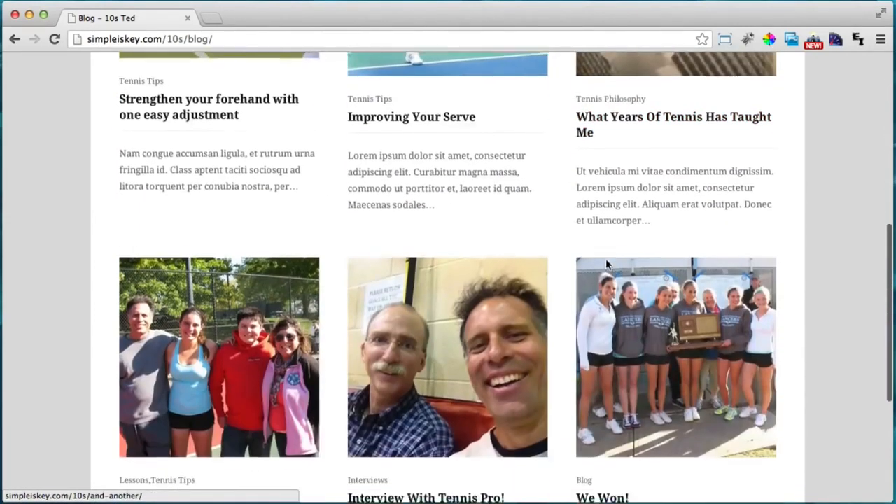
pyautogui.scroll(-7, 604, 269)
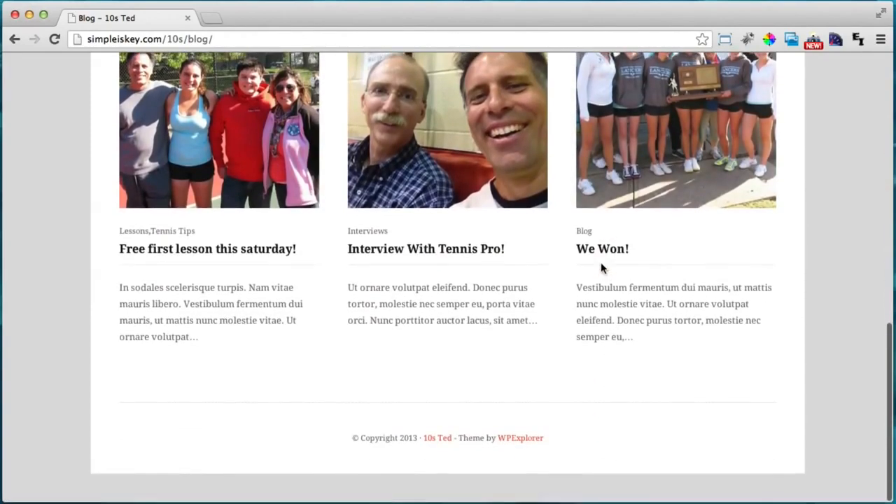
pyautogui.scroll(10, 599, 269)
pyautogui.scroll(11, 598, 264)
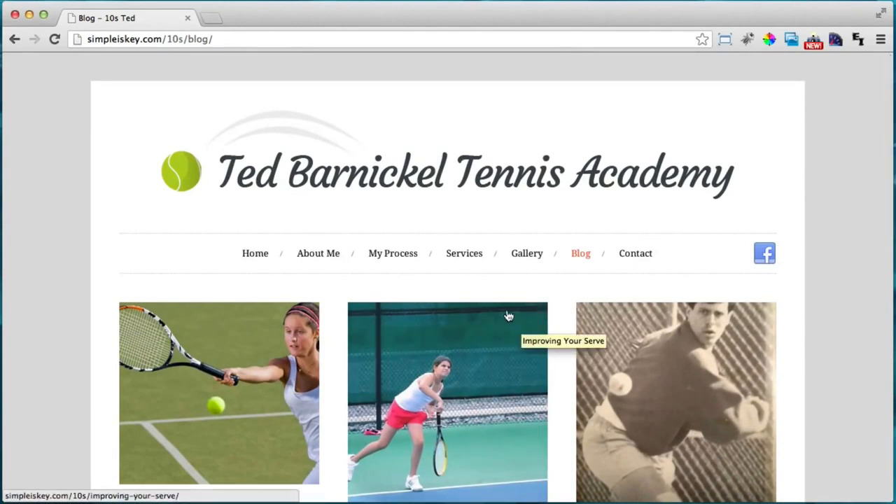
pyautogui.click(421, 185)
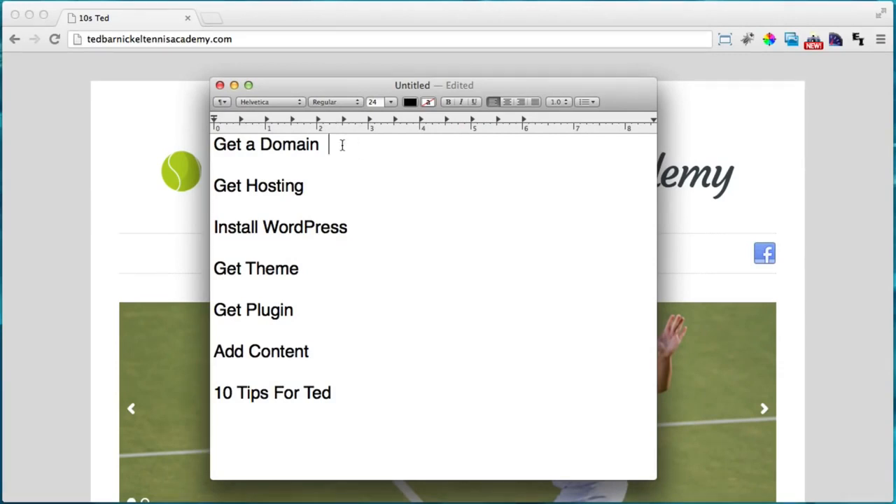
pyautogui.moveTo(343, 145); pyautogui.dragTo(207, 144)
pyautogui.click(350, 144)
pyautogui.write('- www')
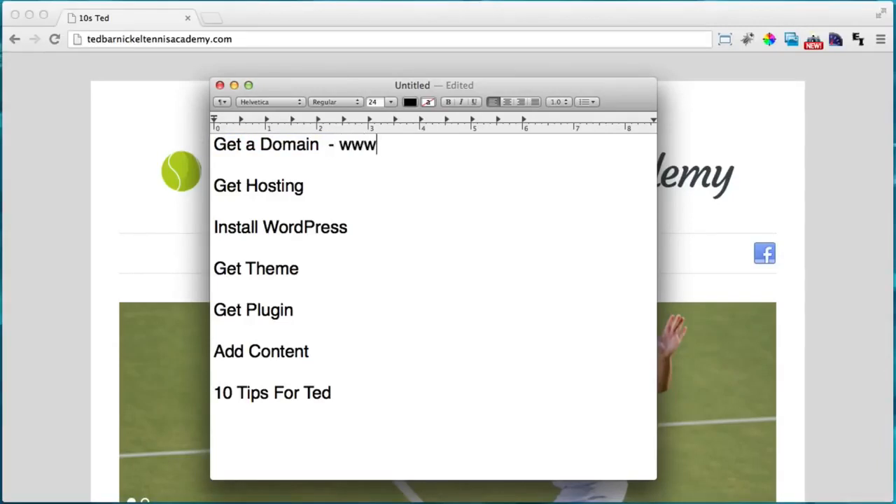
pyautogui.write('.YourWebsite.com')
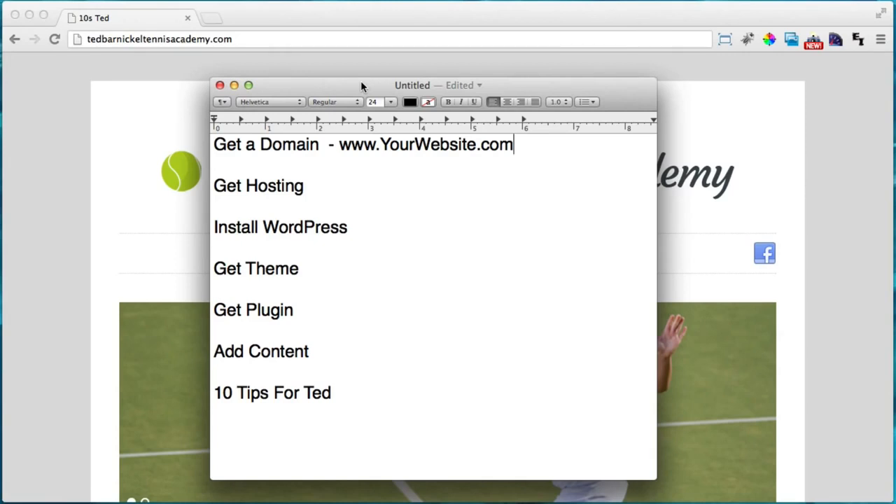
pyautogui.moveTo(361, 85); pyautogui.dragTo(434, 123)
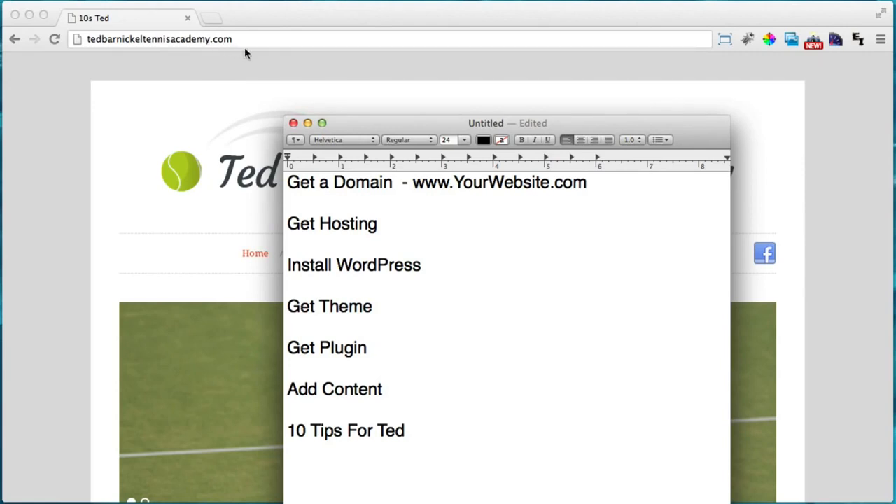
pyautogui.moveTo(443, 121); pyautogui.dragTo(325, 85)
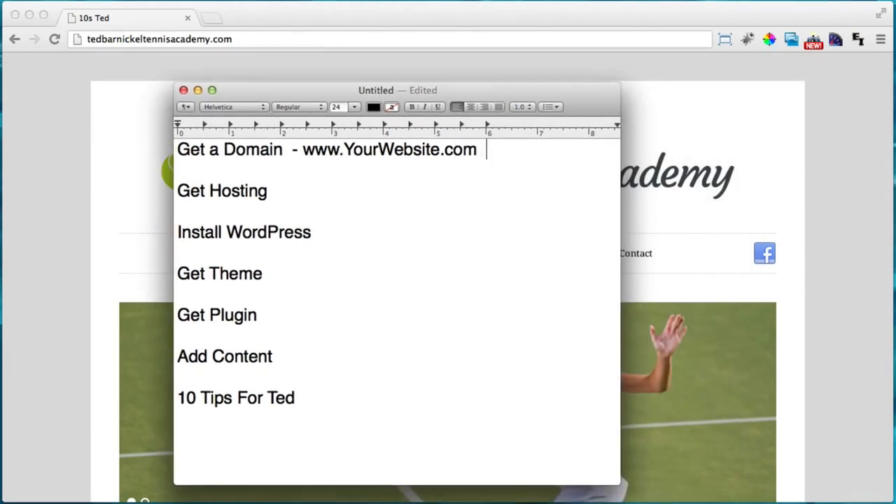
pyautogui.write('13 Year')
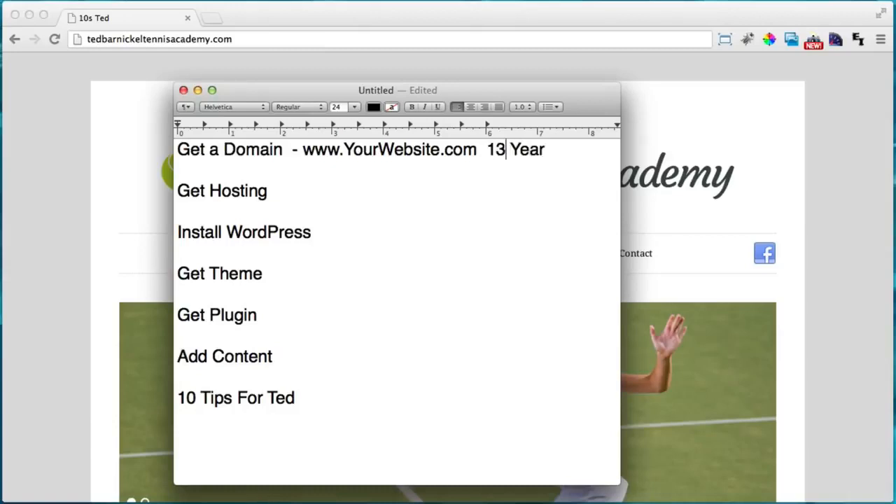
pyautogui.write('-')
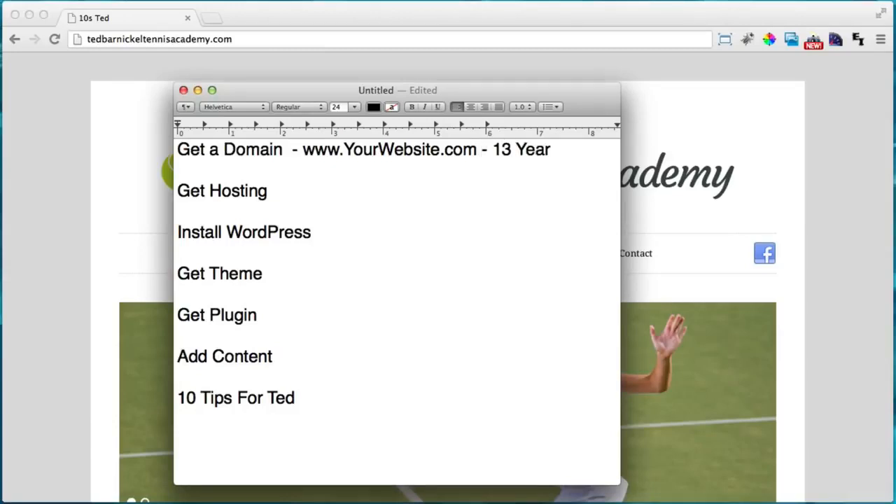
# Select the Get Hosting line and the domain text, moving the note aside.
pyautogui.click(321, 191)
pyautogui.moveTo(277, 191); pyautogui.dragTo(177, 191)
pyautogui.click(300, 191)
pyautogui.moveTo(268, 91); pyautogui.dragTo(454, 109)
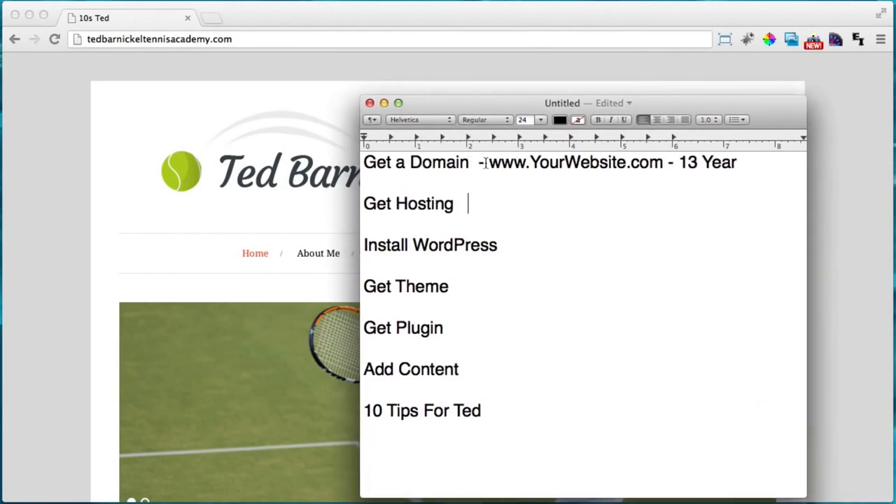
pyautogui.moveTo(489, 162); pyautogui.dragTo(663, 161)
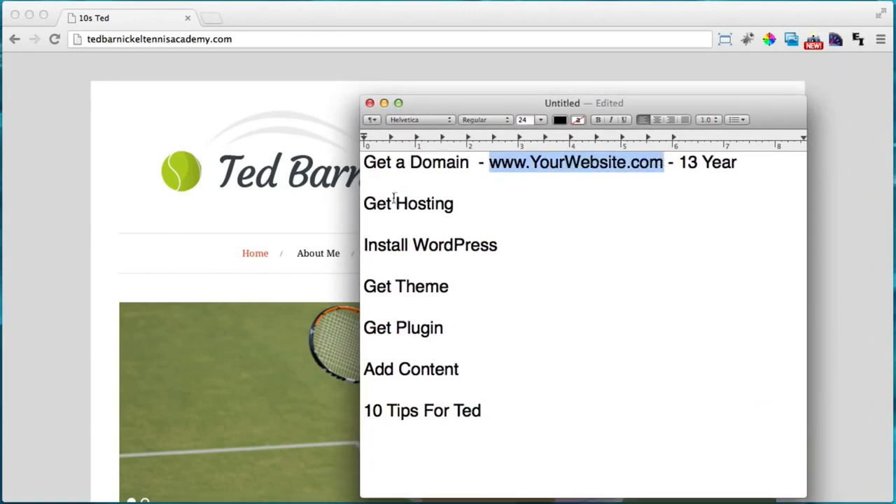
pyautogui.moveTo(472, 204); pyautogui.dragTo(364, 203)
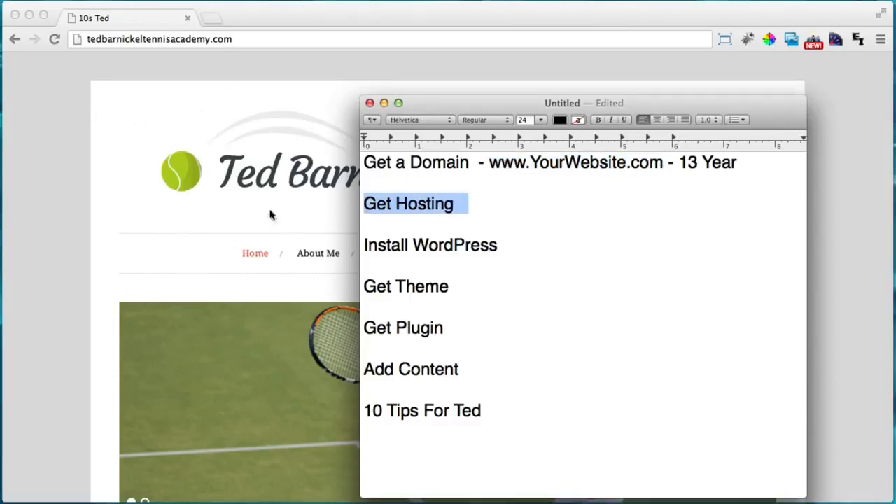
# Scroll the tennis academy site, then bring the checklist back in front.
pyautogui.click(67, 167)
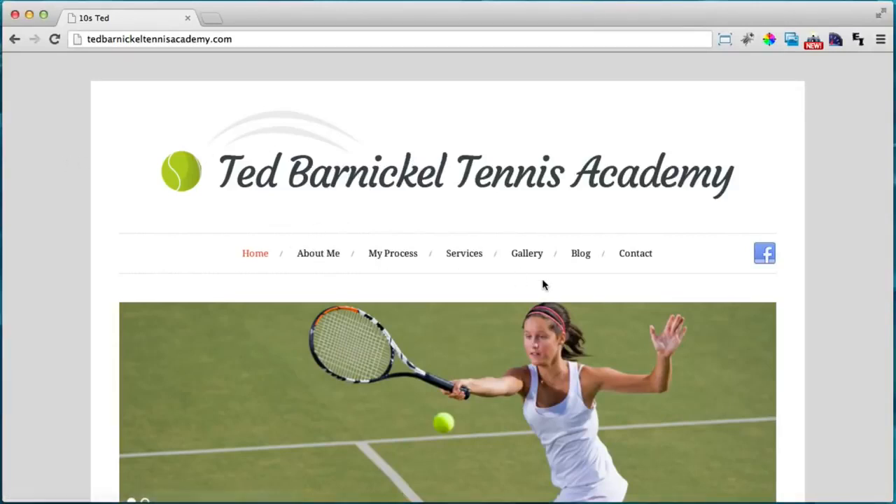
pyautogui.scroll(-1, 804, 391)
pyautogui.scroll(-2, 804, 392)
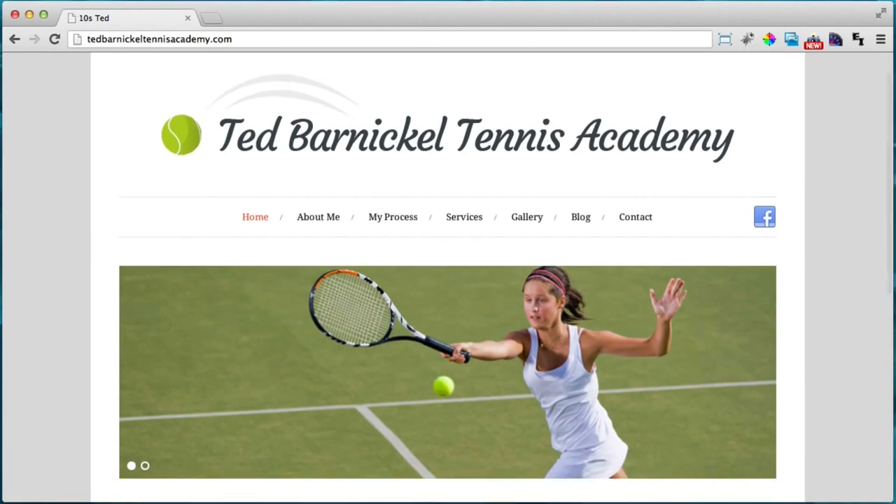
pyautogui.press('super+Tab')
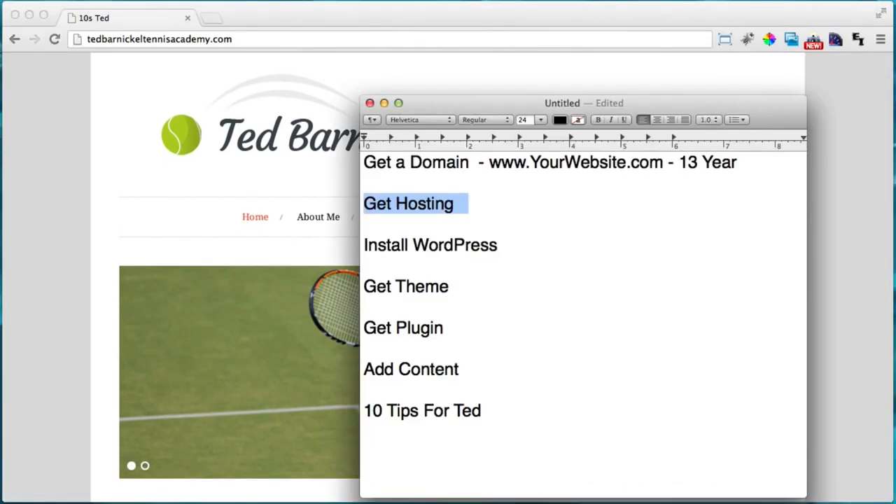
# Add '- $10 Monthly' after Get Hosting and '- Free' after Install WordPress.
pyautogui.moveTo(566, 103); pyautogui.dragTo(486, 68)
pyautogui.click(414, 172)
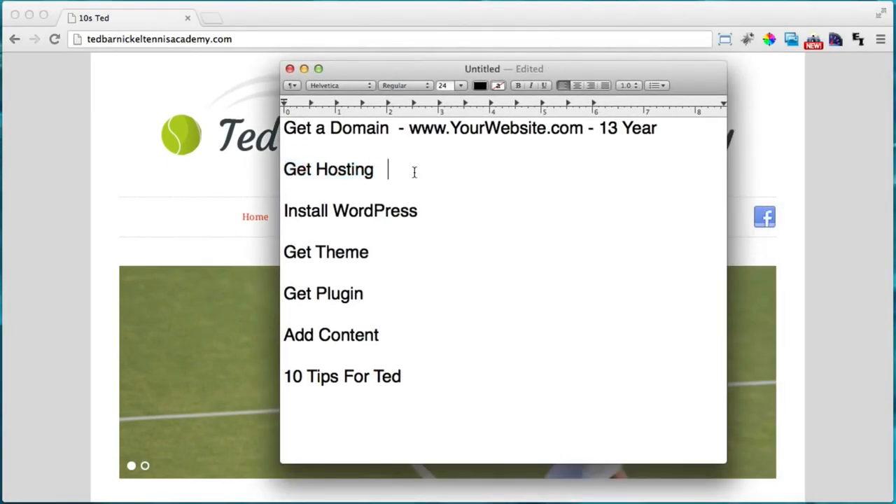
pyautogui.write('- $10 Mont')
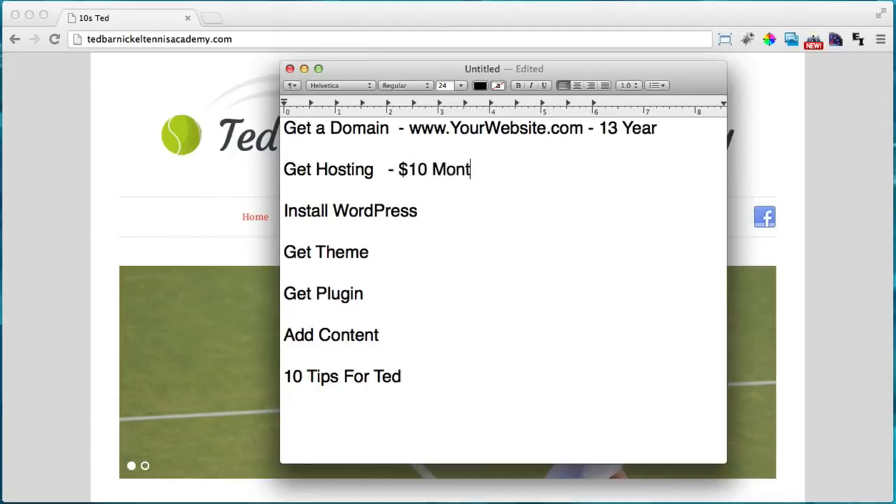
pyautogui.write('hly')
pyautogui.click(473, 215)
pyautogui.moveTo(283, 212); pyautogui.dragTo(432, 211)
pyautogui.click(436, 211)
pyautogui.write('- Free')
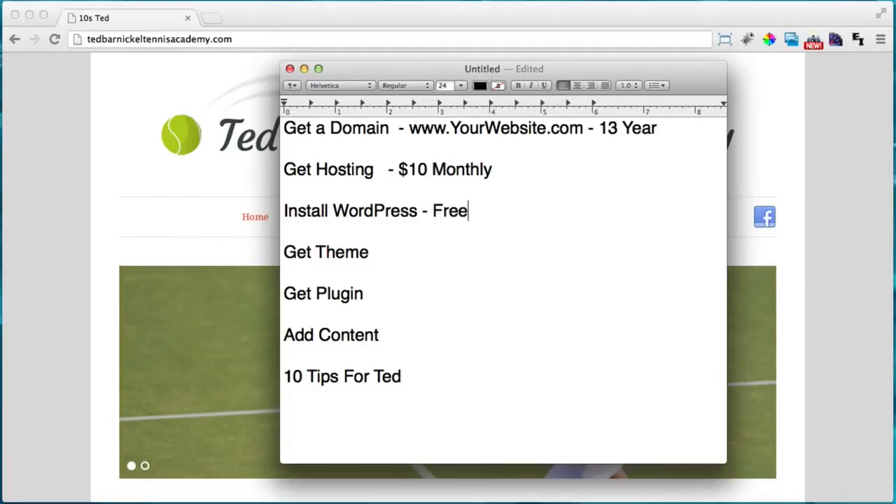
# Add '- Free' after the Get Theme line.
pyautogui.click(419, 252)
pyautogui.moveTo(379, 253); pyautogui.dragTo(277, 244)
pyautogui.click(418, 250)
pyautogui.moveTo(420, 70); pyautogui.dragTo(531, 82)
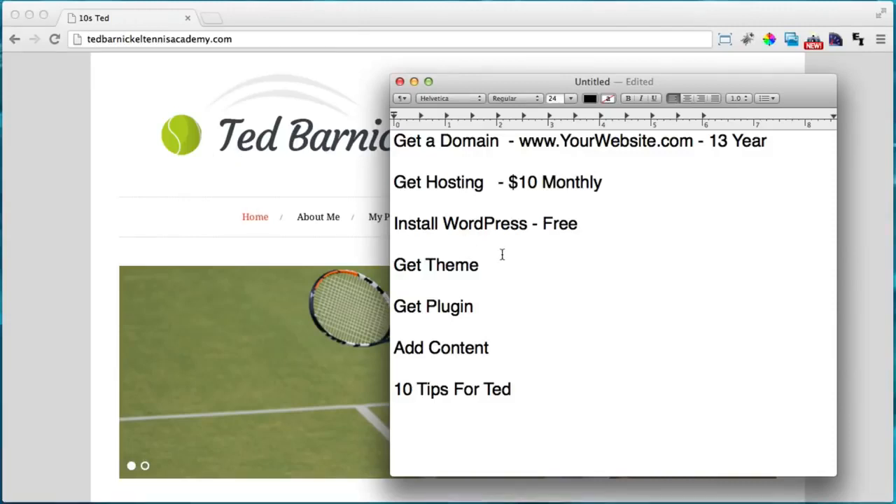
pyautogui.write('- Free')
pyautogui.moveTo(496, 80); pyautogui.dragTo(537, 135)
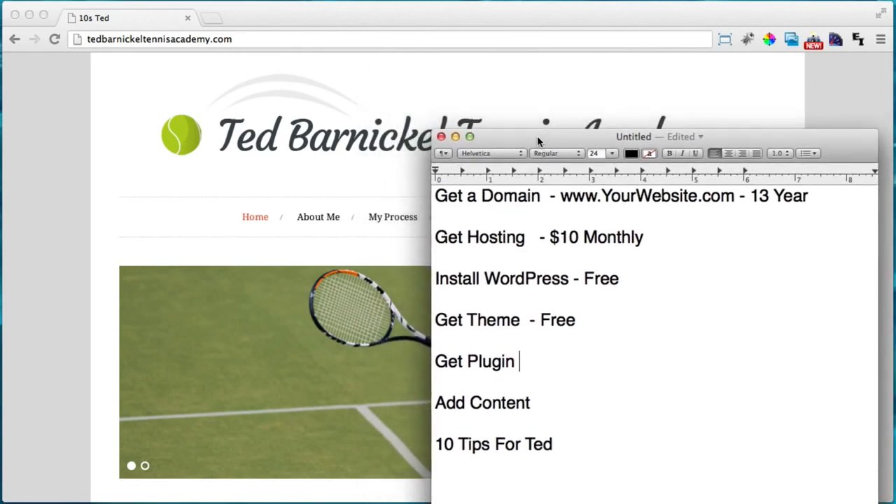
# Switch to the tennis site, open its Contact page and scroll down to the message form.
pyautogui.click(326, 173)
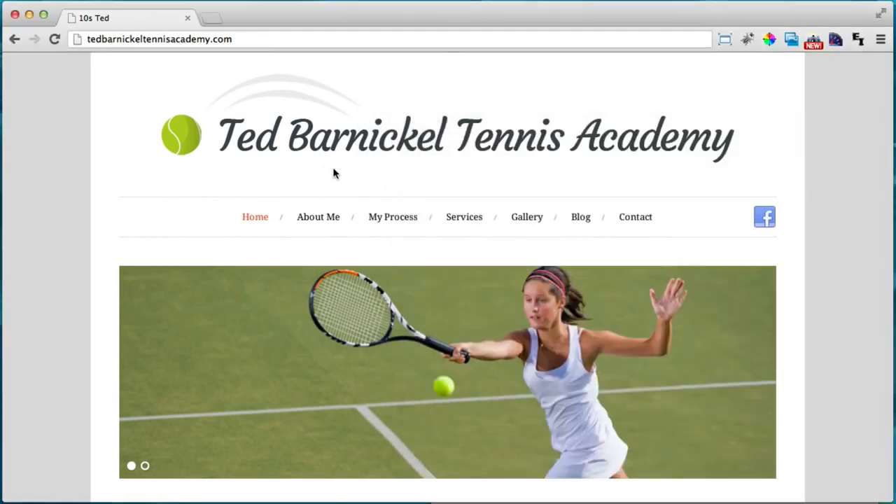
pyautogui.click(639, 225)
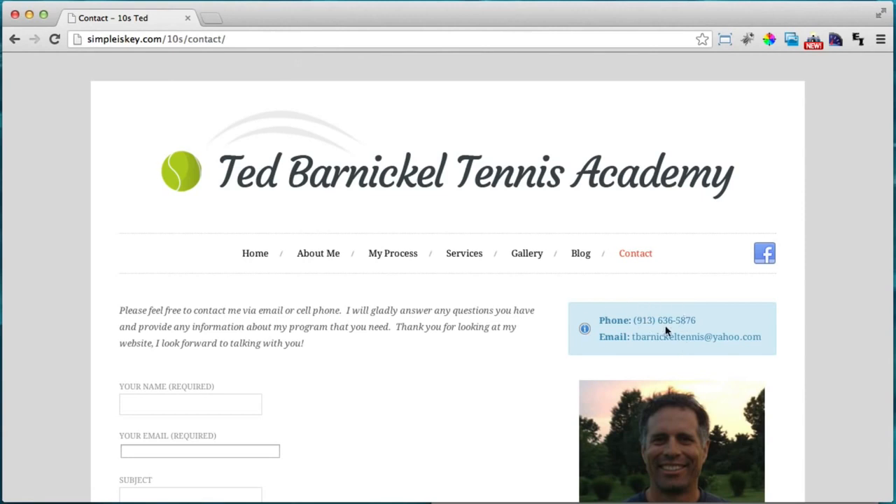
pyautogui.scroll(-1, 662, 336)
pyautogui.scroll(-2, 500, 374)
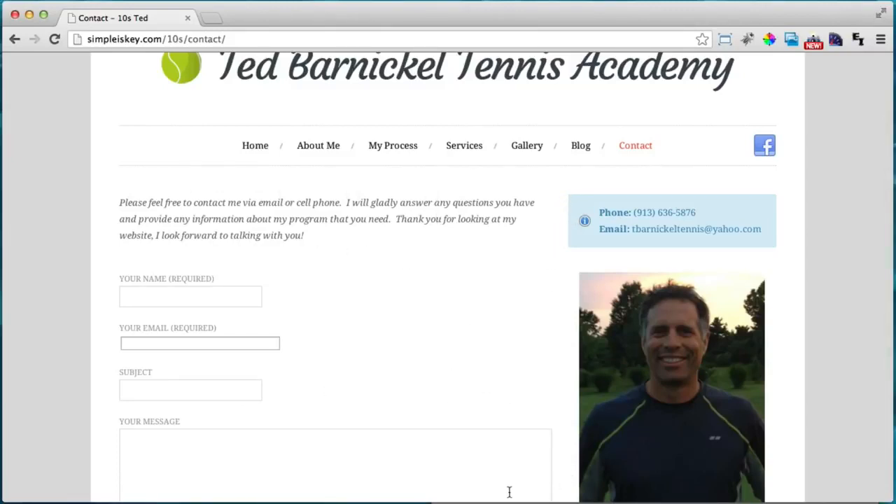
pyautogui.press('super+Tab')
# Type '- $25 Optional' after Get Plugin, fixing the typo and removing the extra note.
pyautogui.moveTo(612, 131); pyautogui.dragTo(432, 70)
pyautogui.write('-')
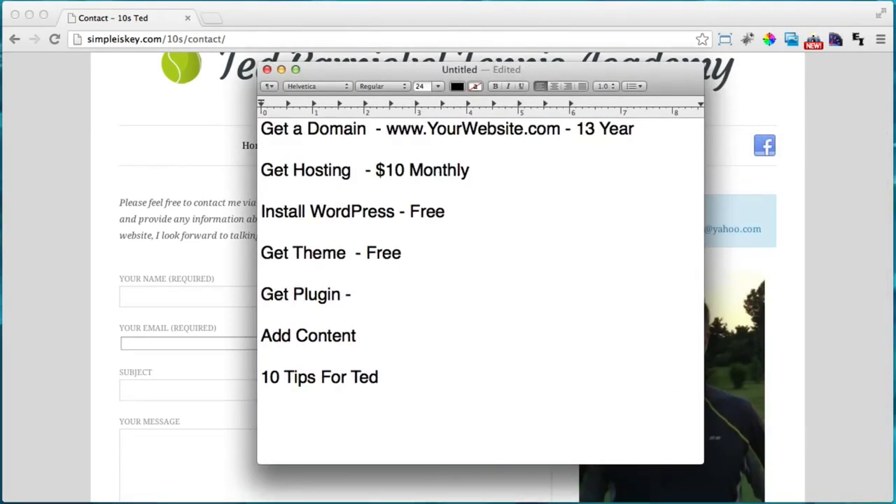
pyautogui.write(' $25 O')
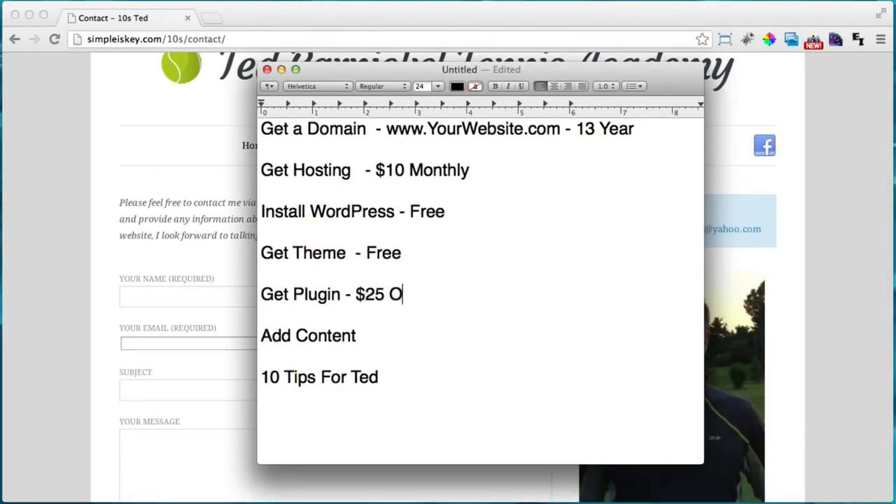
pyautogui.write('ptinoal')
pyautogui.press('BackSpace')
pyautogui.press('BackSpace')
pyautogui.press('BackSpace')
pyautogui.press('BackSpace')
pyautogui.write('onal')
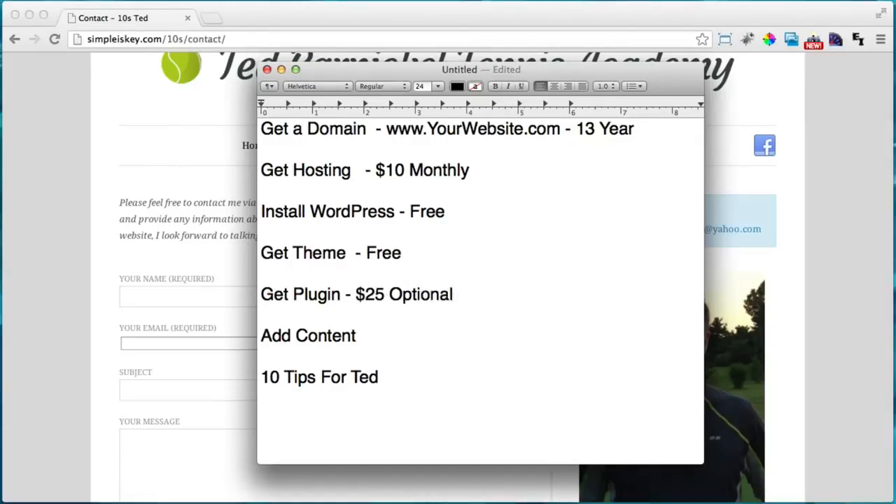
pyautogui.write(' - 1 time only')
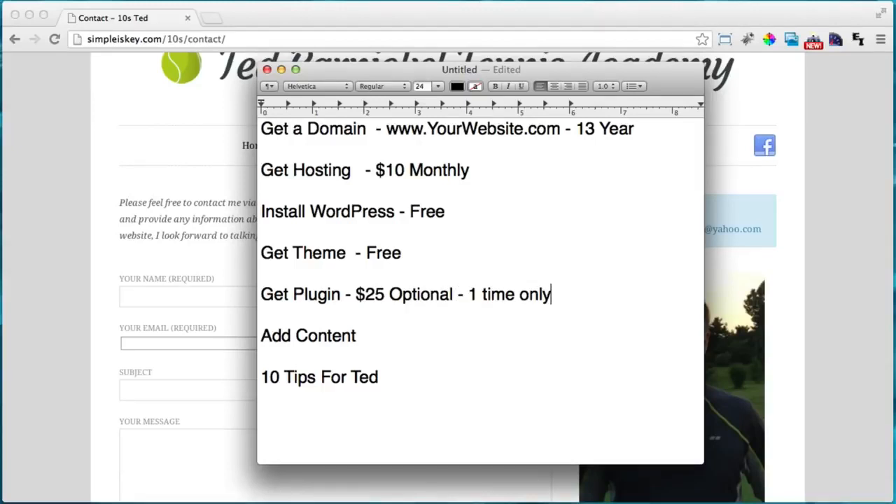
pyautogui.press('BackSpace')
pyautogui.press('BackSpace')
pyautogui.press('BackSpace')
pyautogui.press('BackSpace')
pyautogui.press('BackSpace')
pyautogui.press('BackSpace')
pyautogui.press('BackSpace')
pyautogui.press('BackSpace')
pyautogui.press('BackSpace')
pyautogui.press('BackSpace')
pyautogui.press('BackSpace')
pyautogui.press('BackSpace')
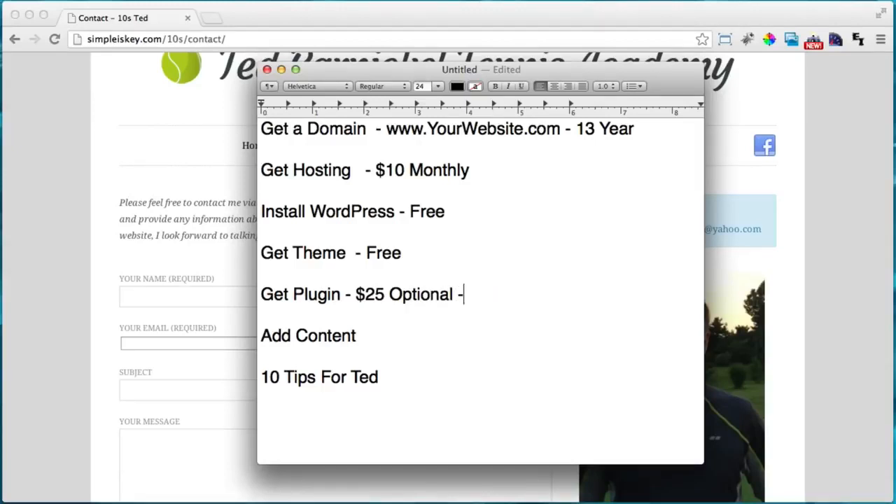
pyautogui.press('BackSpace')
# Select and deselect the $25 Optional note, then move to the Add Content line.
pyautogui.moveTo(466, 296); pyautogui.dragTo(357, 294)
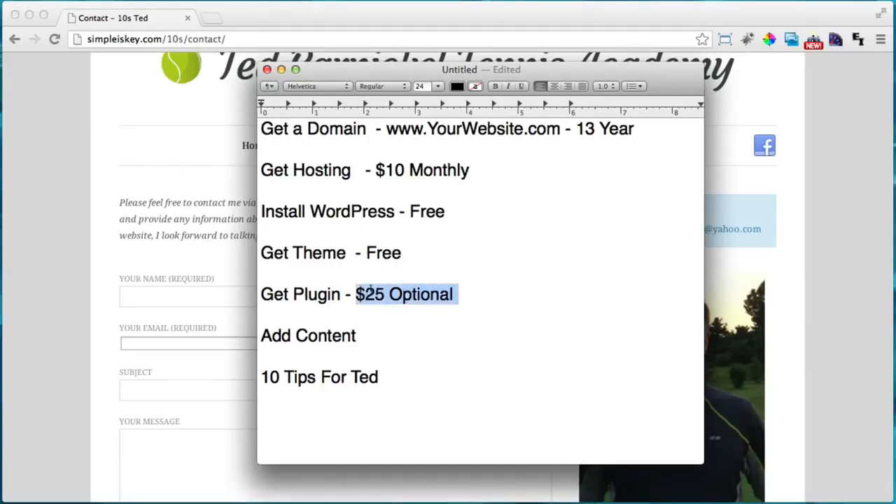
pyautogui.click(485, 296)
pyautogui.moveTo(470, 293); pyautogui.dragTo(357, 294)
pyautogui.click(439, 296)
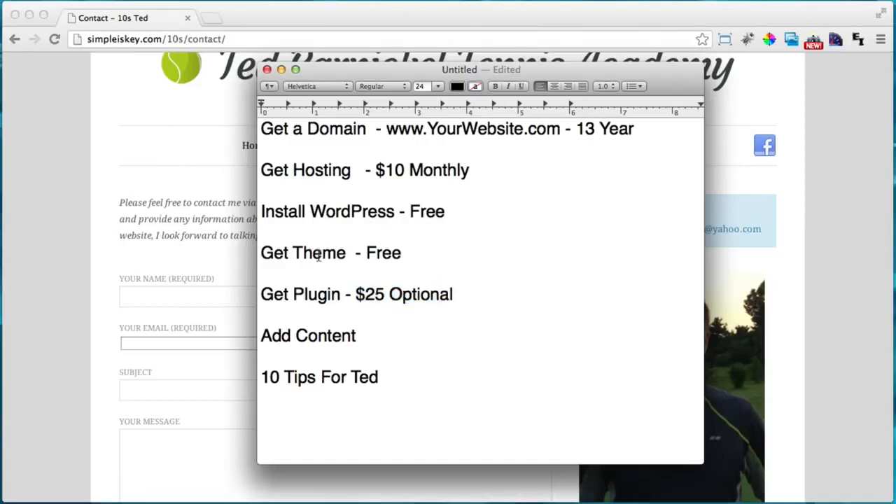
pyautogui.click(385, 340)
# Reposition the checklist window, then return to the tennis site's home page.
pyautogui.moveTo(363, 68); pyautogui.dragTo(313, 80)
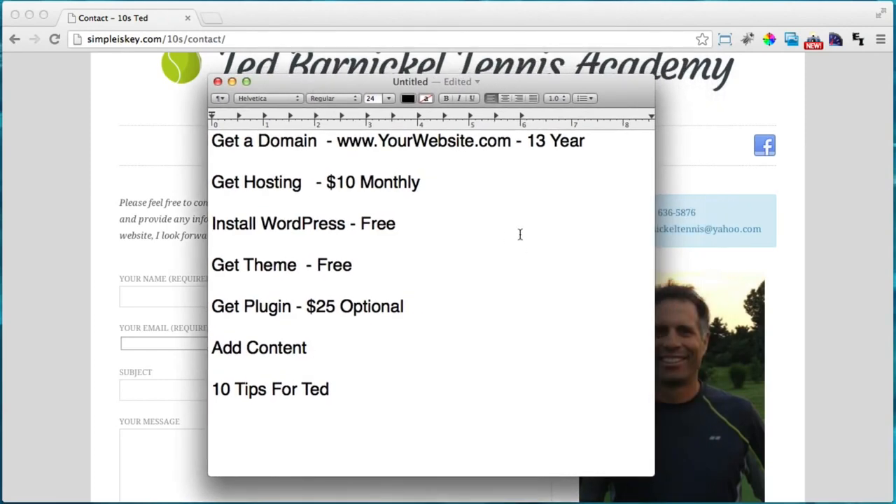
pyautogui.moveTo(420, 79); pyautogui.dragTo(554, 57)
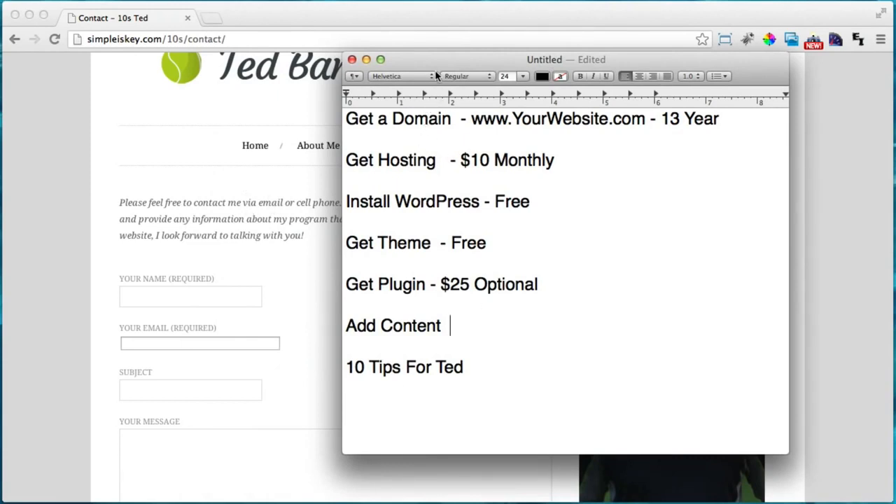
pyautogui.moveTo(437, 55)
pyautogui.mouseDown()
pyautogui.moveTo(458, 104)
pyautogui.moveTo(432, 71)
pyautogui.mouseUp()
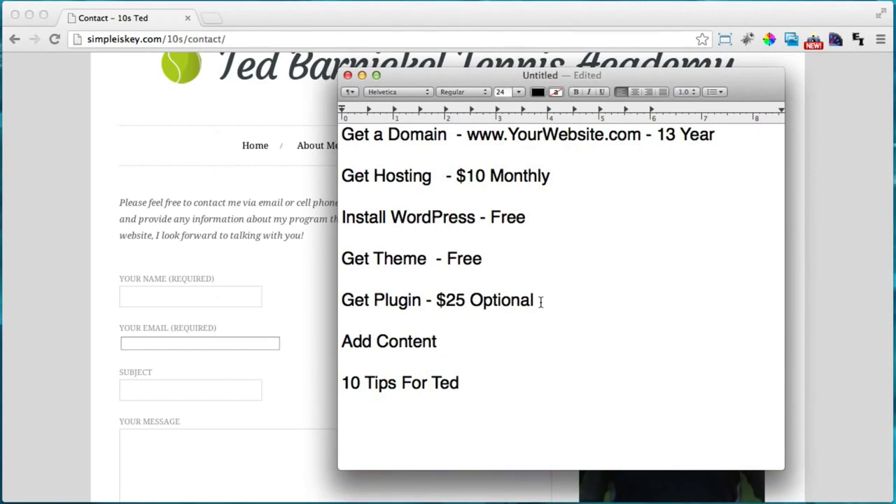
pyautogui.moveTo(653, 81); pyautogui.dragTo(699, 143)
pyautogui.click(332, 204)
pyautogui.click(253, 147)
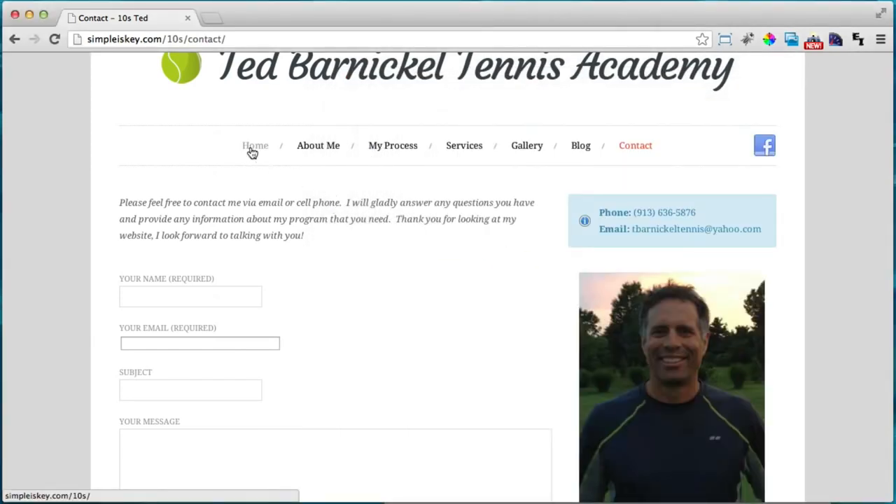
# Advance the home page photo slider to its second slide, then return to the checklist after Add Content.
pyautogui.scroll(-2, 491, 234)
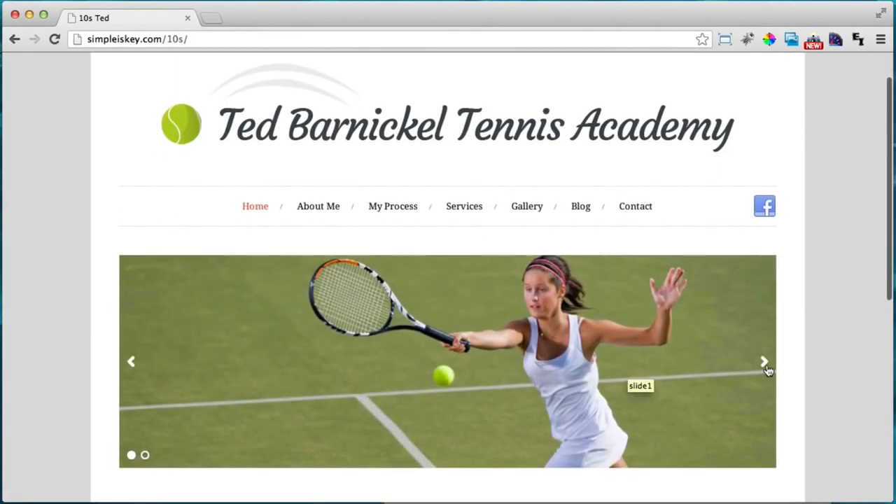
pyautogui.click(760, 367)
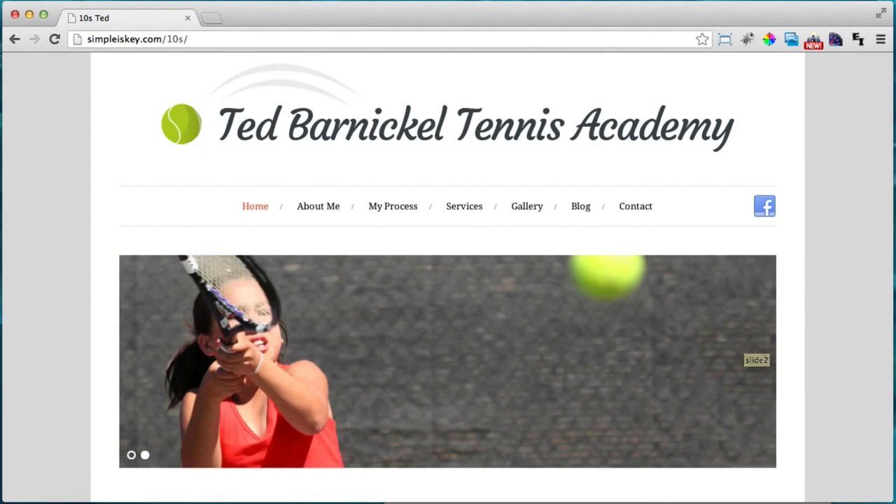
pyautogui.click(582, 503)
pyautogui.click(595, 417)
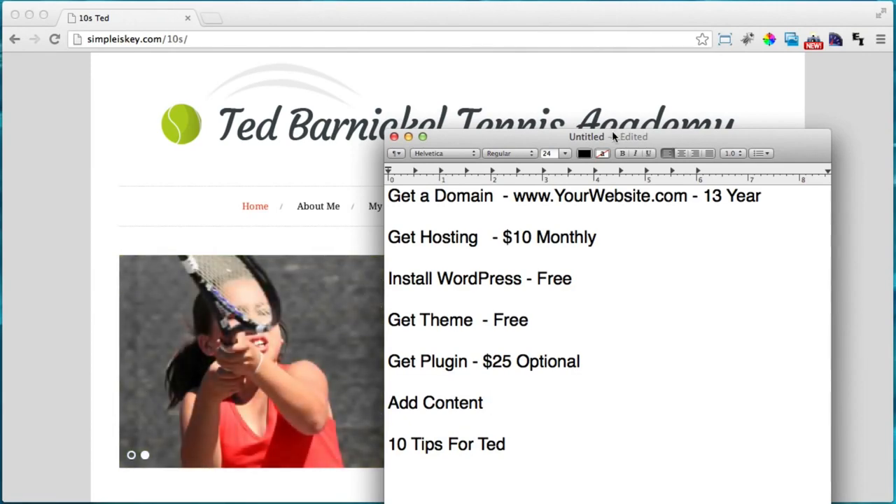
# Append '- Free' to the Add Content line and move the checklist window left.
pyautogui.moveTo(608, 137); pyautogui.dragTo(578, 67)
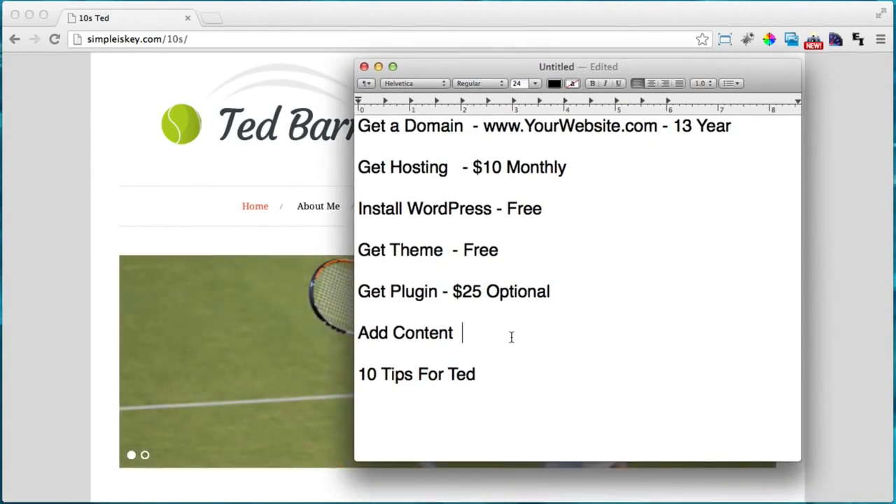
pyautogui.write('- Free')
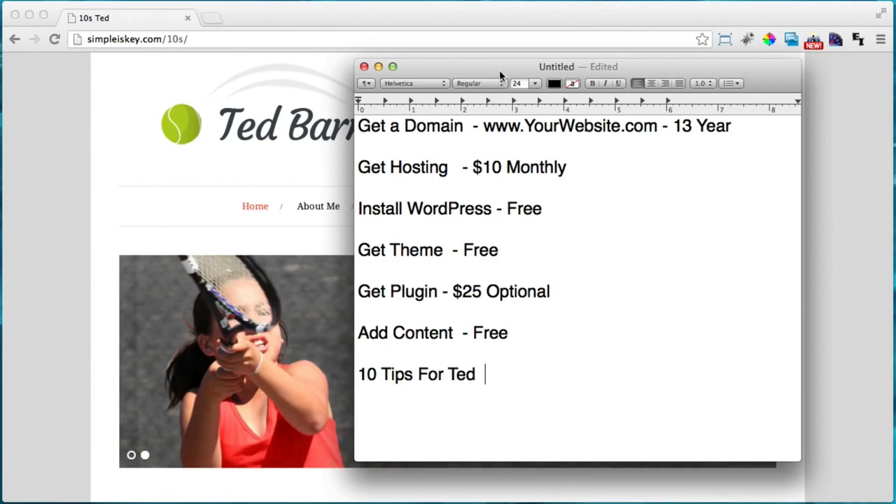
pyautogui.moveTo(499, 70); pyautogui.dragTo(400, 68)
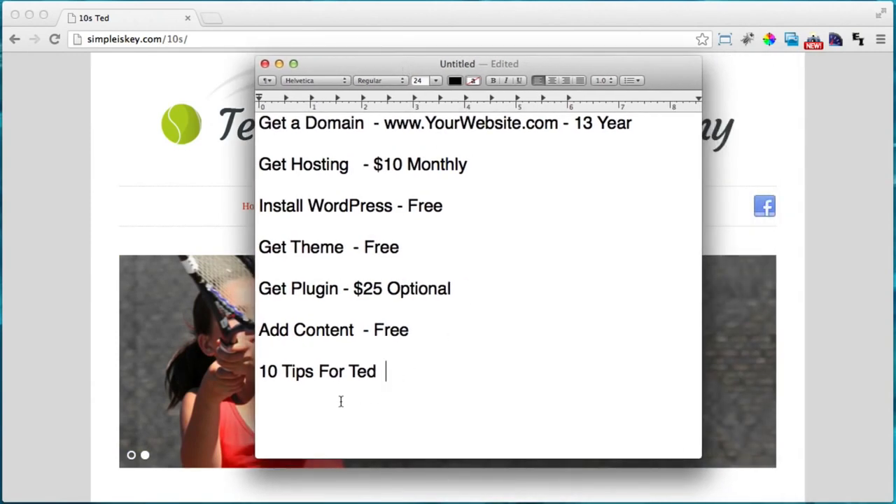
pyautogui.click(301, 406)
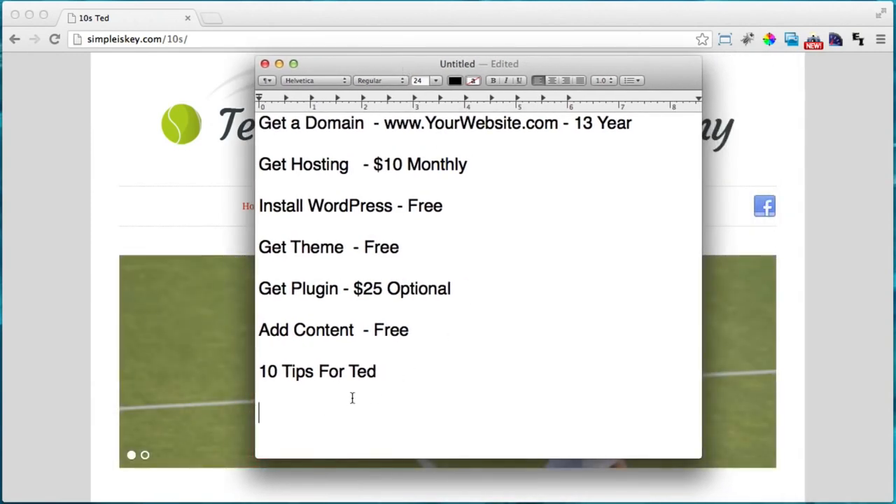
# Review the domain, hosting and plugin costs and start a $25 total below the list.
pyautogui.doubleClick(483, 167)
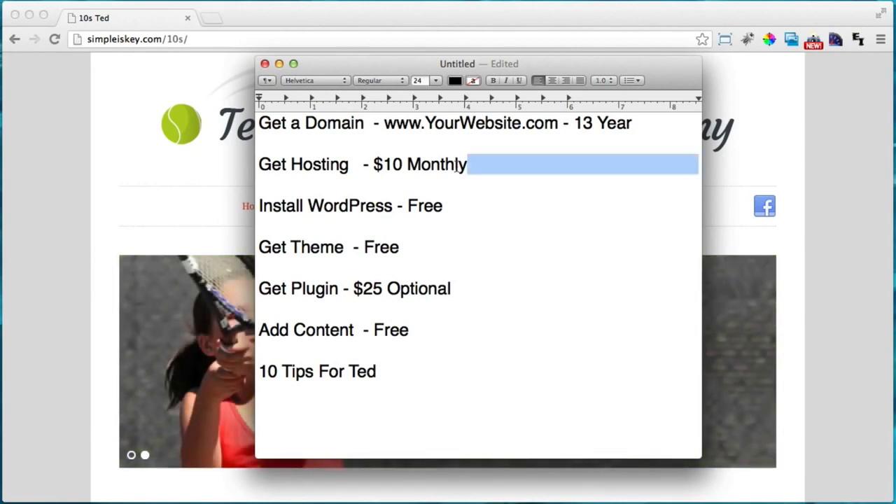
pyautogui.moveTo(463, 165); pyautogui.dragTo(249, 109)
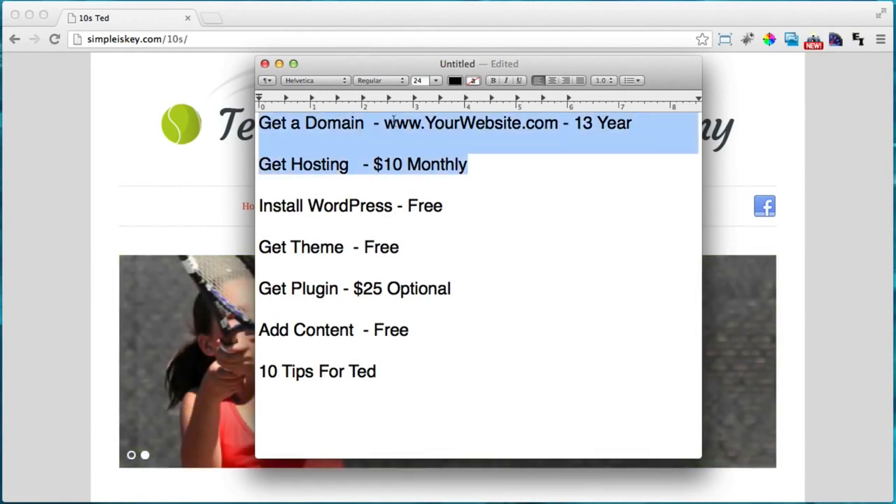
pyautogui.click(498, 167)
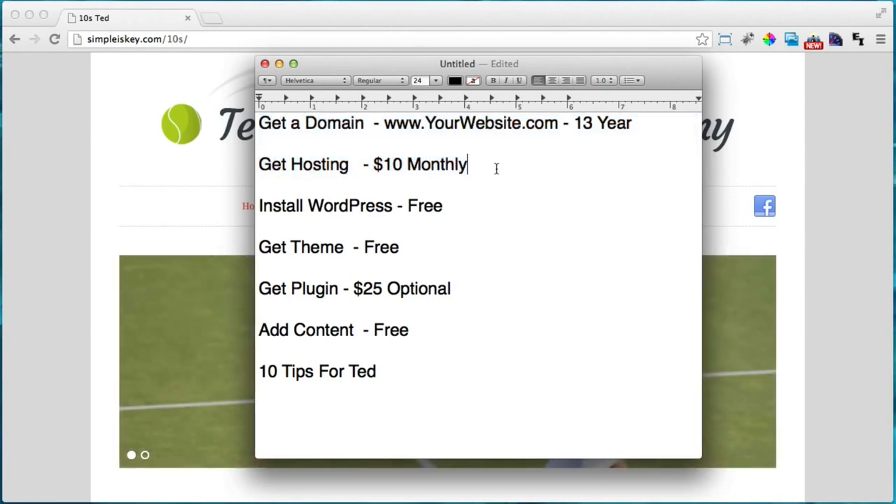
pyautogui.click(293, 425)
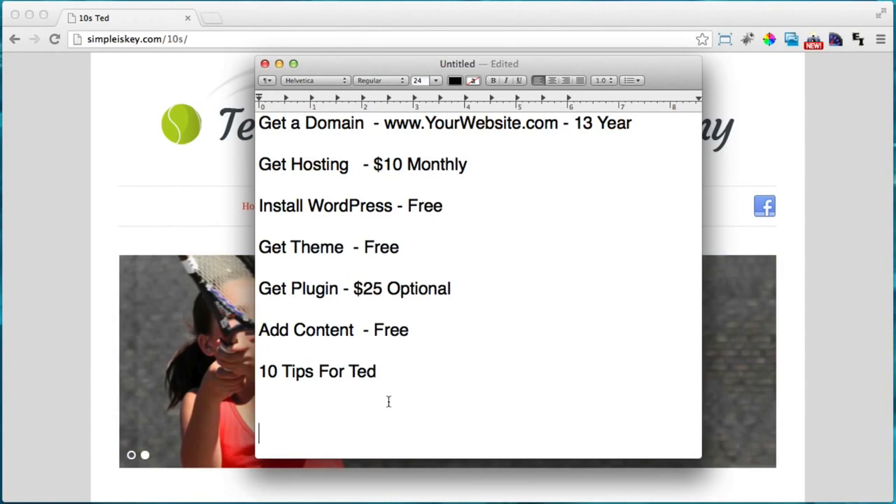
pyautogui.write('$25')
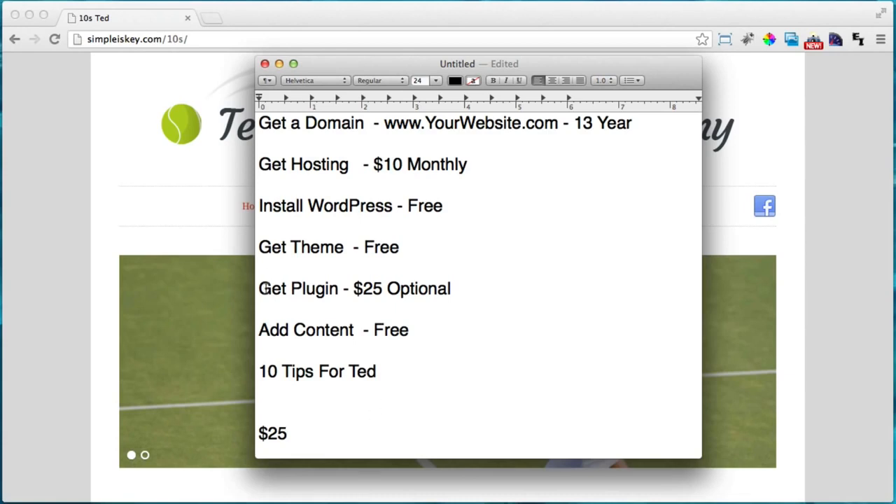
pyautogui.moveTo(259, 288); pyautogui.dragTo(387, 288)
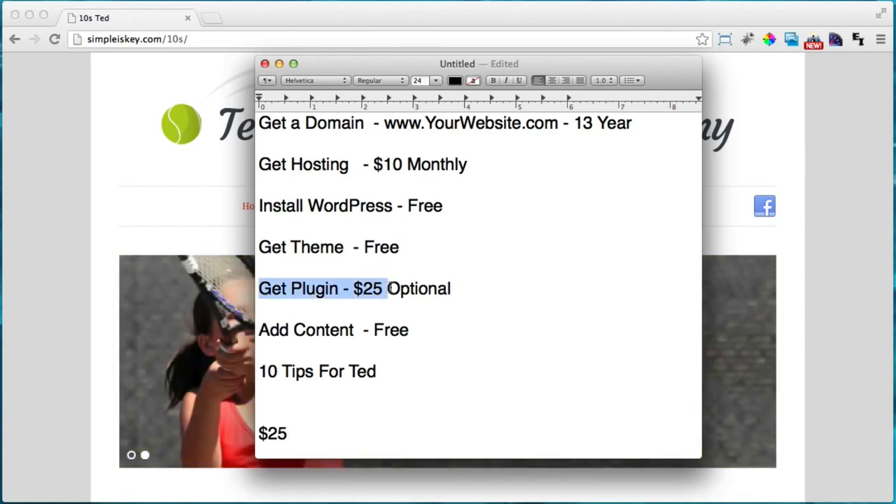
pyautogui.click(389, 288)
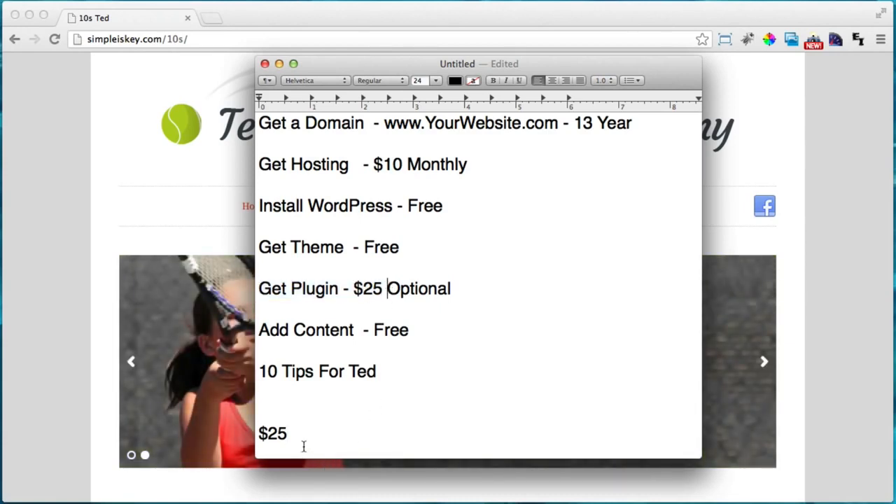
# Change the total to $50, then delete it along with the extra blank lines.
pyautogui.press('BackSpace')
pyautogui.press('BackSpace')
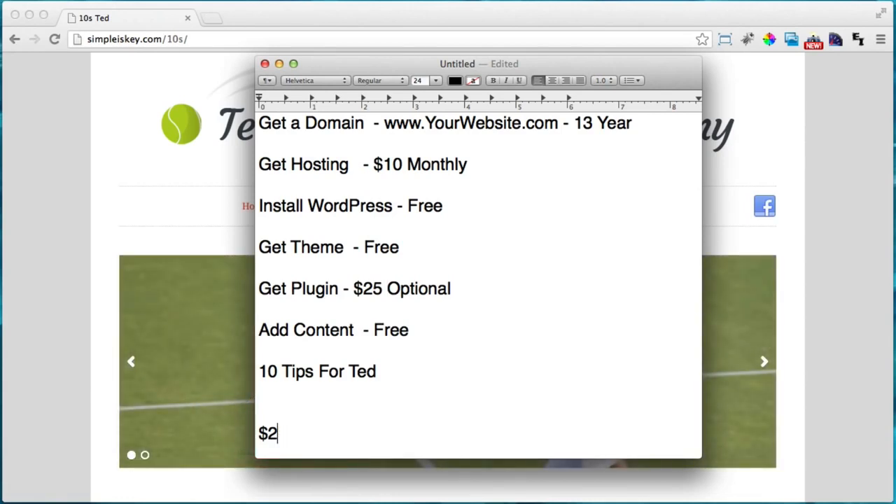
pyautogui.write('50')
pyautogui.moveTo(311, 436); pyautogui.dragTo(269, 391)
pyautogui.press('BackSpace')
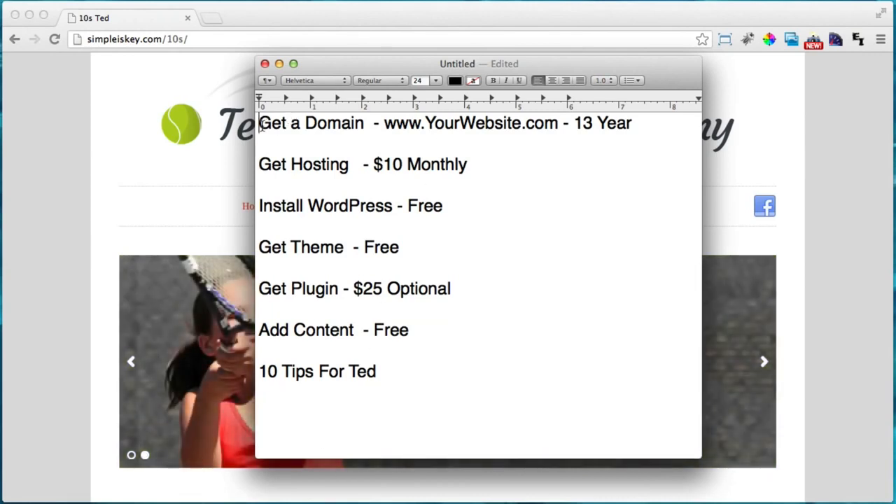
# Recheck the domain and hosting lines and minimize the notes to reveal the browser.
pyautogui.moveTo(261, 124); pyautogui.dragTo(491, 169)
pyautogui.click(491, 168)
pyautogui.click(279, 64)
pyautogui.click(211, 38)
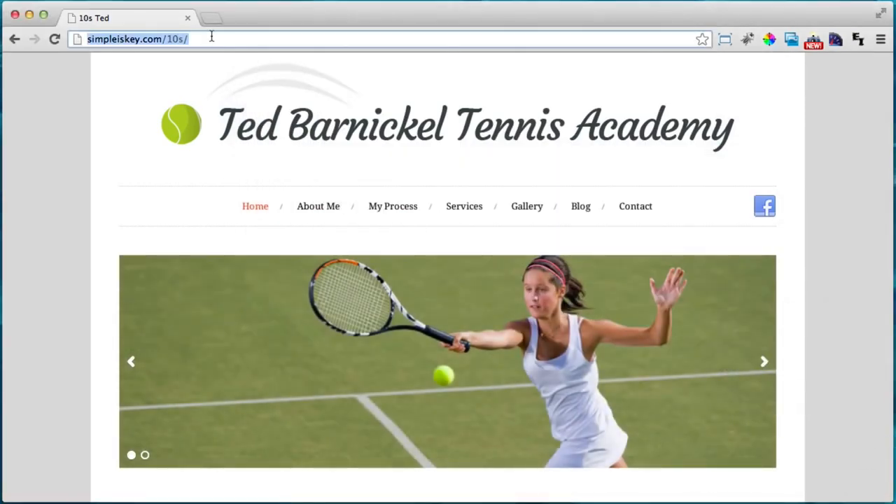
# Go to hostgator.com and open its Web Hosting page showing the Hatchling, Baby and Business plans.
pyautogui.write('host')
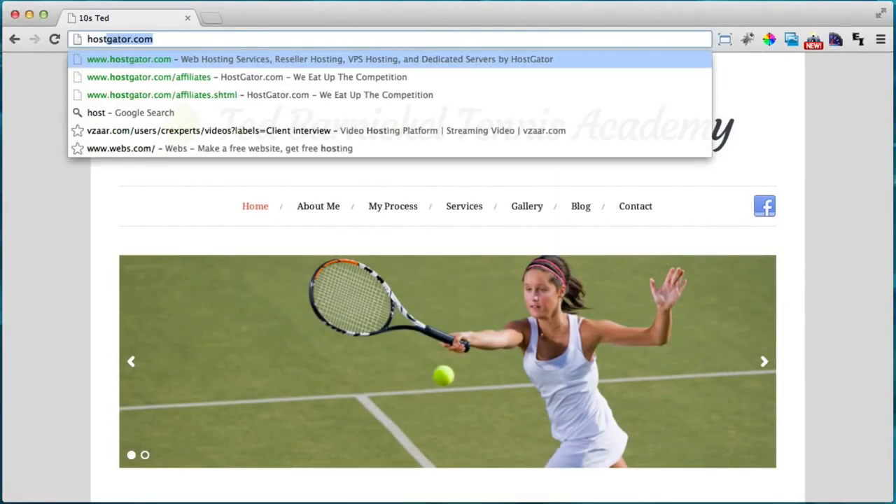
pyautogui.click(182, 60)
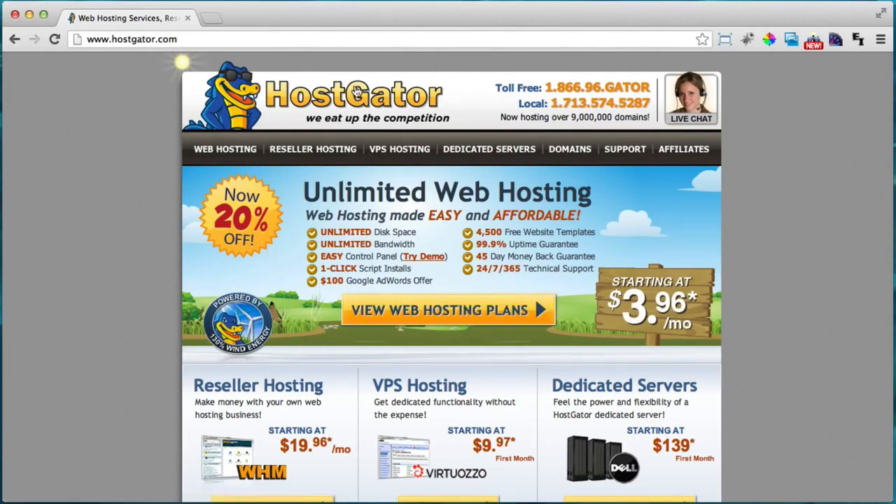
pyautogui.click(229, 156)
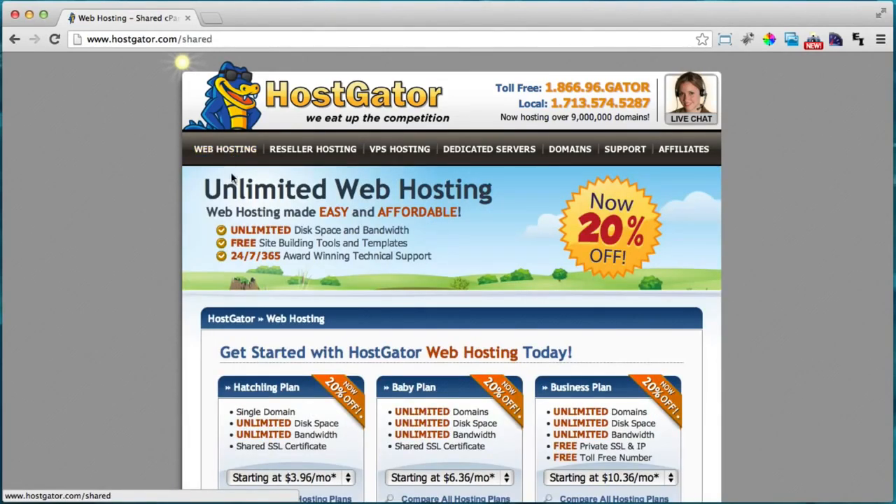
pyautogui.scroll(-3, 255, 220)
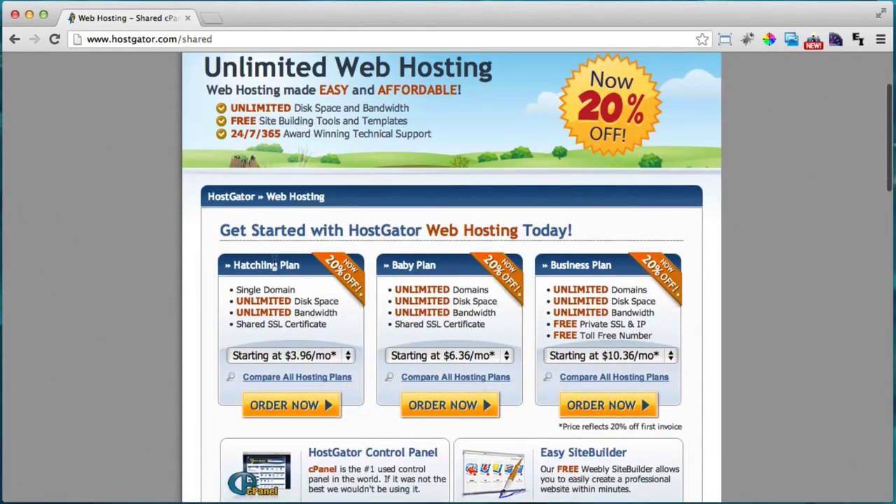
pyautogui.moveTo(300, 263); pyautogui.dragTo(235, 265)
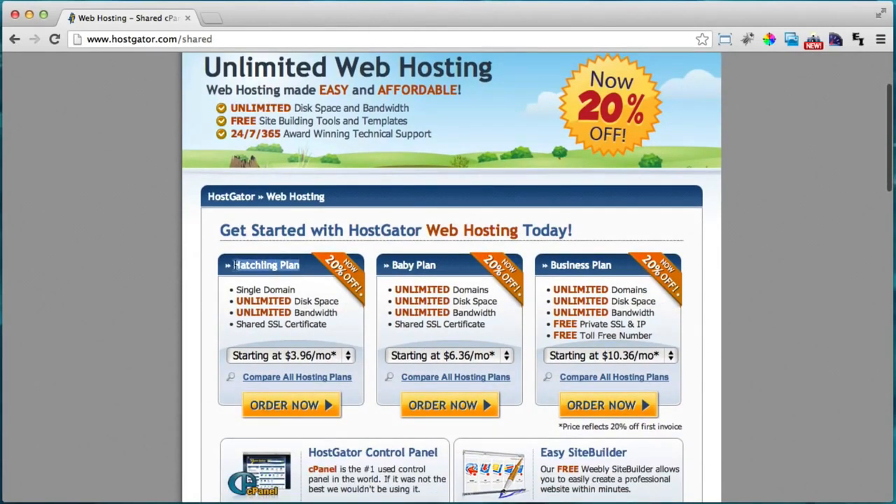
pyautogui.moveTo(393, 265); pyautogui.dragTo(437, 265)
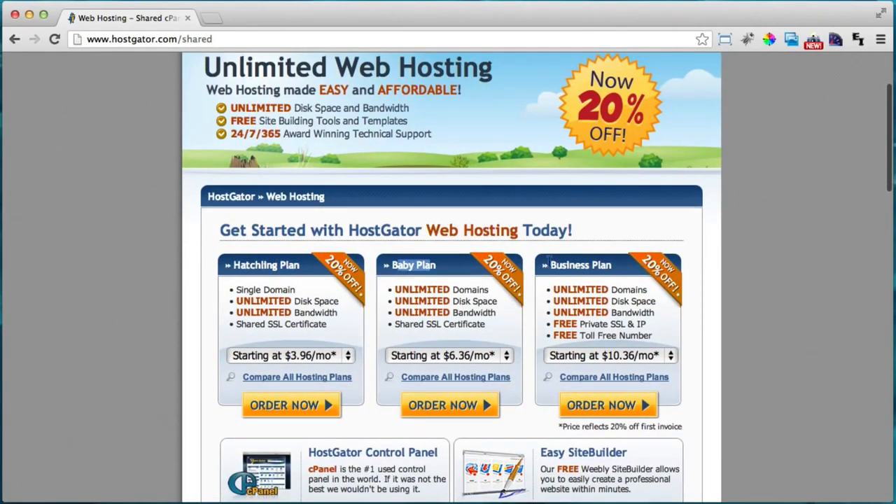
pyautogui.moveTo(551, 264); pyautogui.dragTo(610, 265)
pyautogui.click(606, 266)
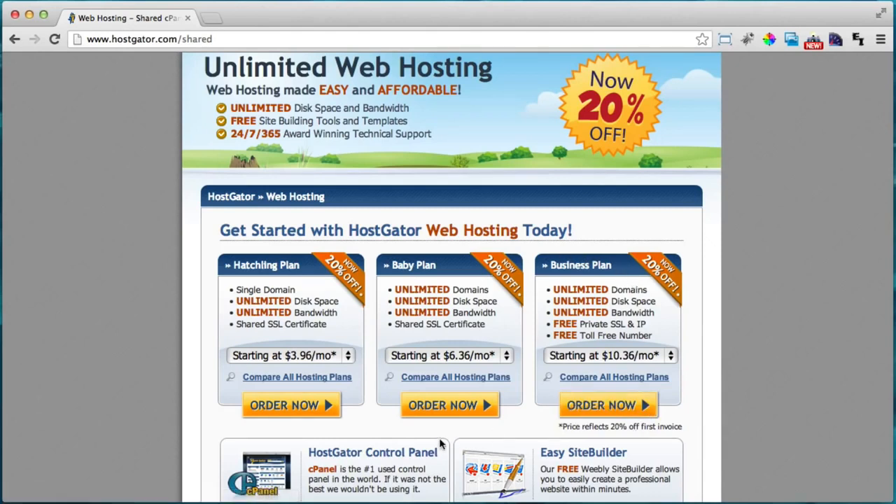
pyautogui.scroll(-1, 441, 442)
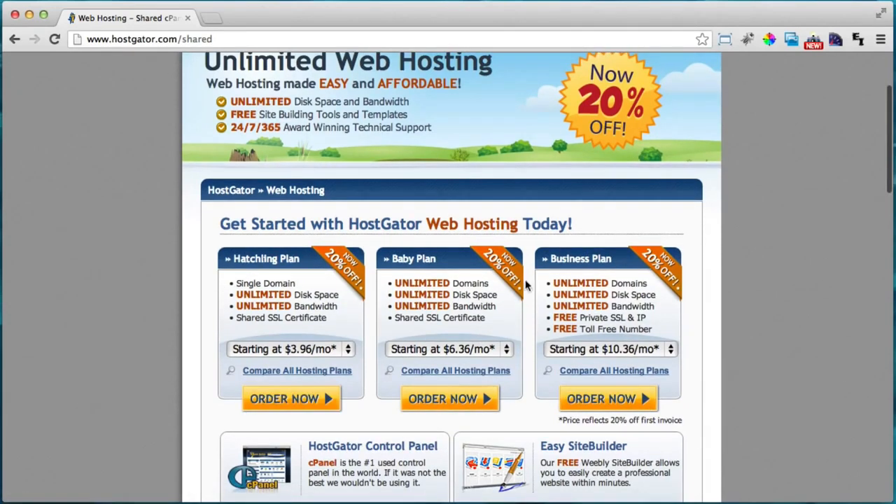
pyautogui.scroll(2, 444, 289)
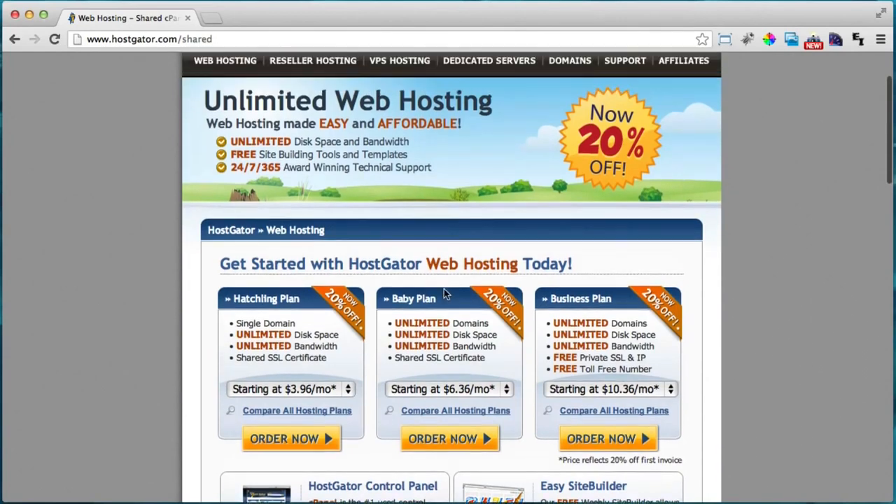
pyautogui.scroll(-3, 444, 289)
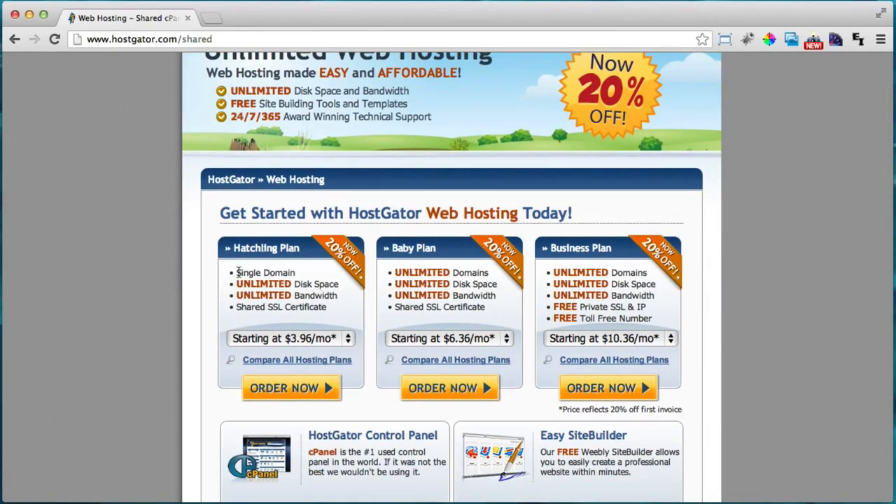
pyautogui.moveTo(236, 273); pyautogui.dragTo(300, 272)
pyautogui.click(294, 273)
pyautogui.moveTo(396, 276); pyautogui.dragTo(480, 277)
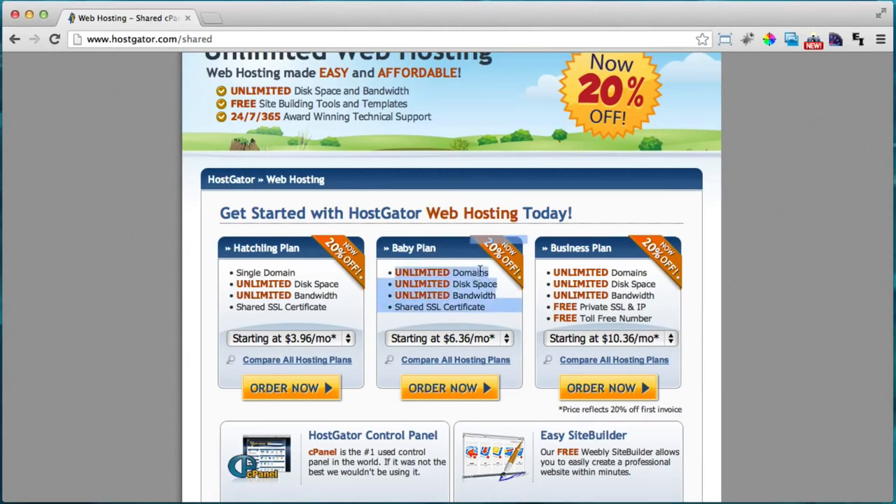
# Expand the Baby Plan's 'Starting at $6.36/mo*' dropdown to see its billing terms.
pyautogui.click(470, 272)
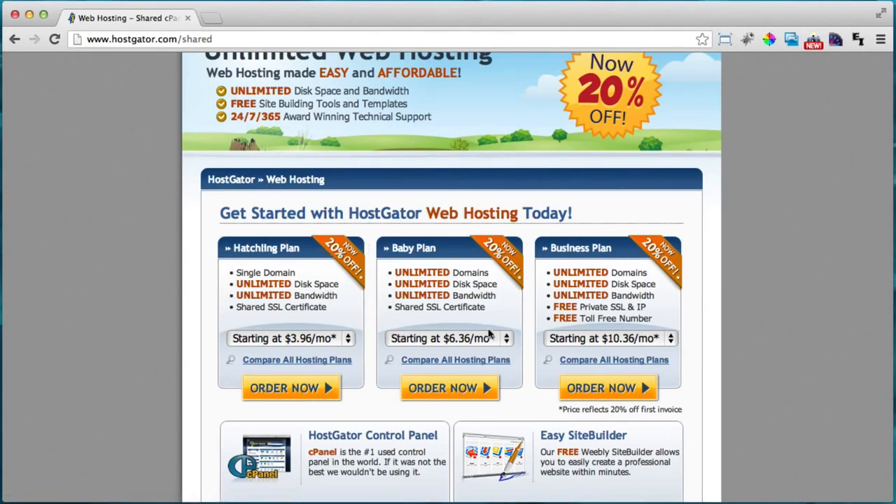
pyautogui.click(506, 338)
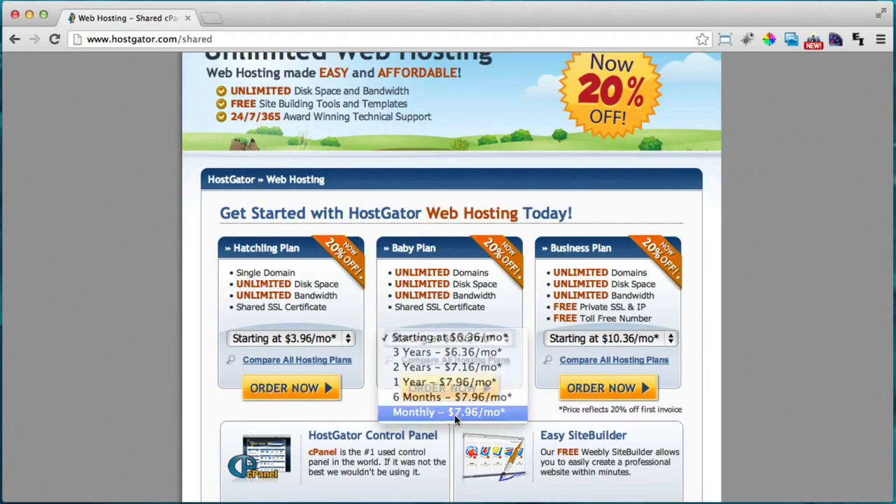
# Choose Monthly – $7.96/mo* billing and order the Baby Plan.
pyautogui.click(455, 415)
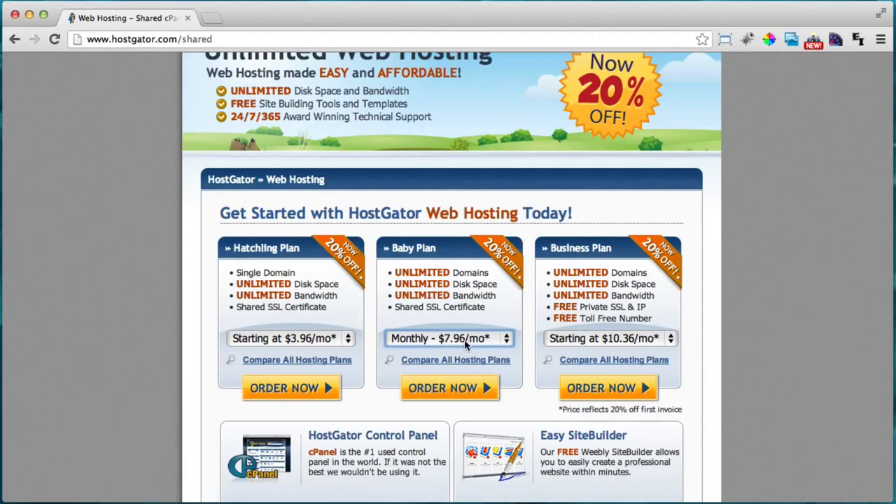
pyautogui.click(455, 389)
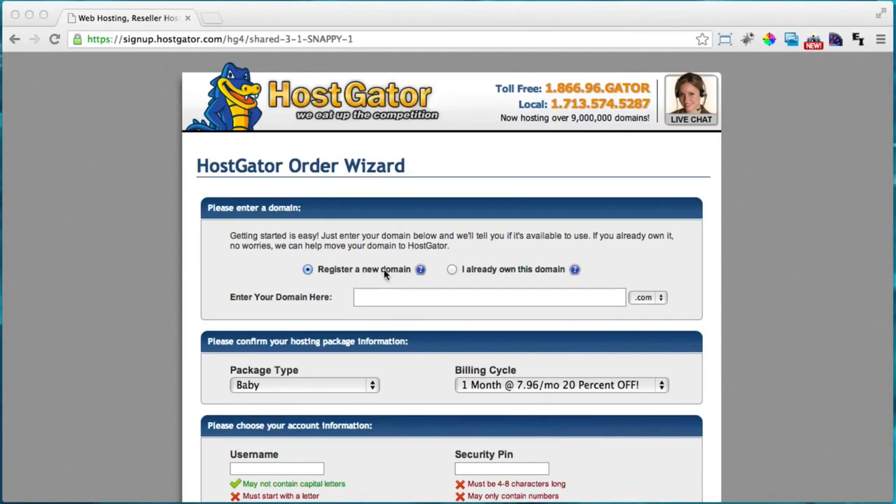
pyautogui.click(339, 284)
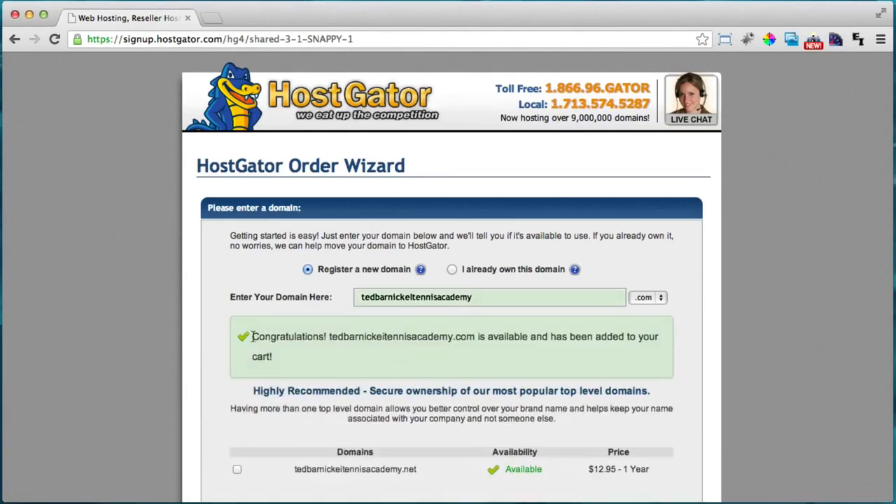
# Confirm tedbarnickeltennisacademy.com is available and keep .com as the domain extension.
pyautogui.moveTo(253, 336); pyautogui.dragTo(429, 360)
pyautogui.click(427, 361)
pyautogui.click(662, 299)
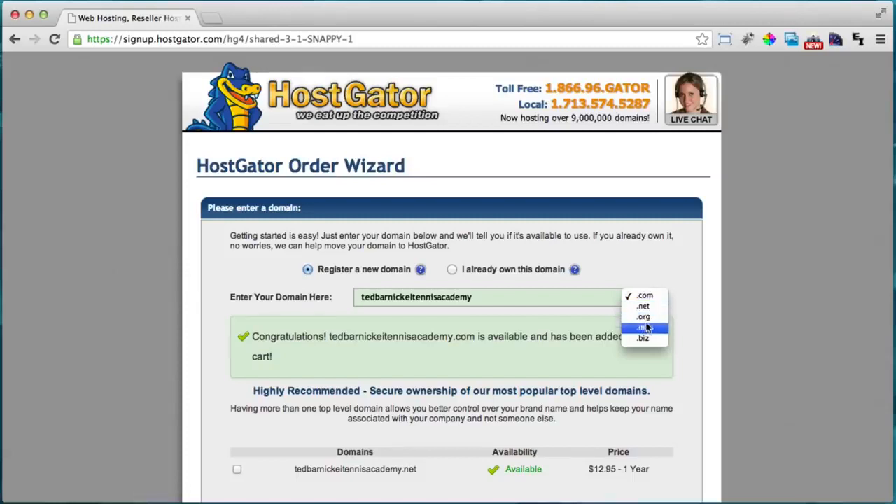
pyautogui.click(644, 296)
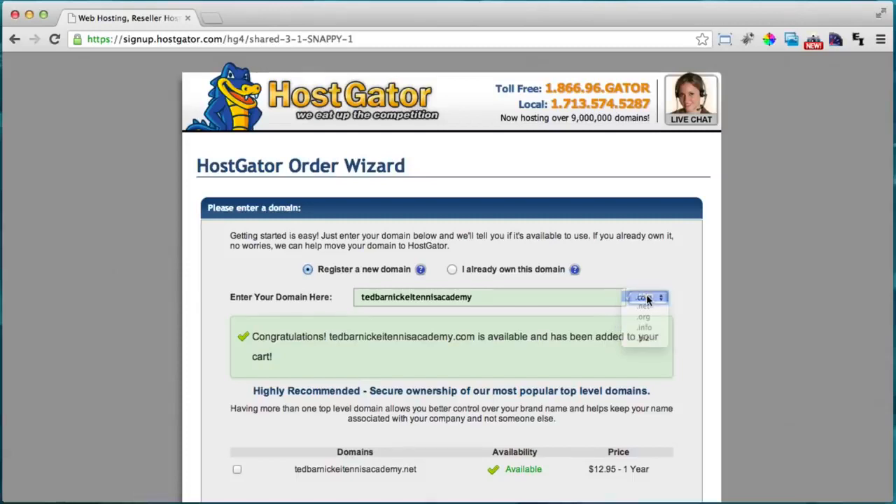
pyautogui.scroll(-3, 664, 267)
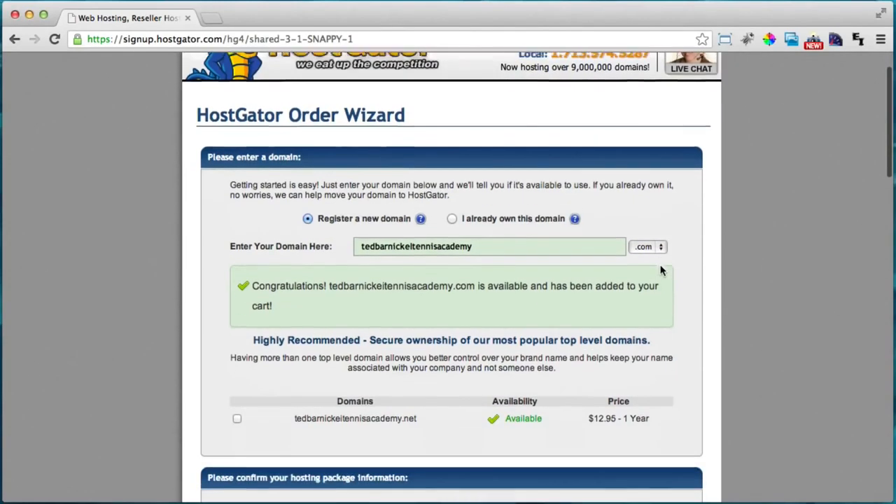
pyautogui.scroll(3, 666, 273)
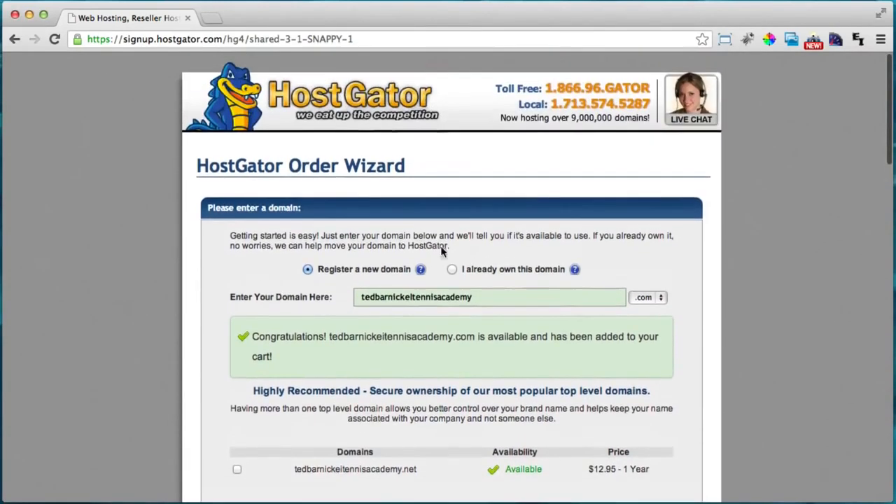
pyautogui.click(642, 297)
pyautogui.click(656, 300)
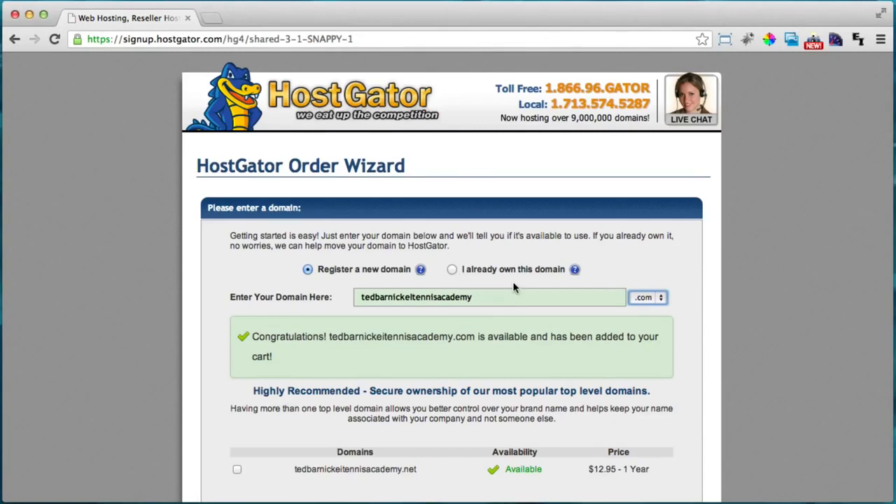
# Look over the suggested .net domain and scroll down to the account section.
pyautogui.scroll(-4, 516, 288)
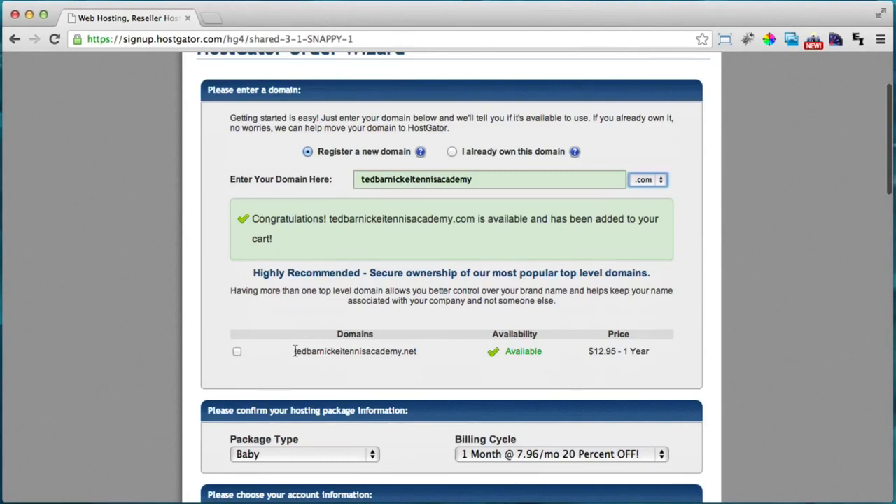
pyautogui.moveTo(294, 351); pyautogui.dragTo(422, 350)
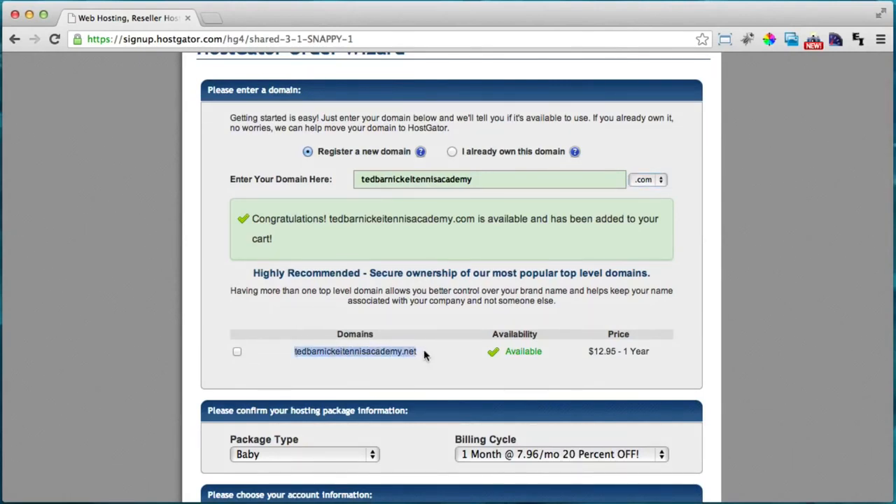
pyautogui.click(424, 354)
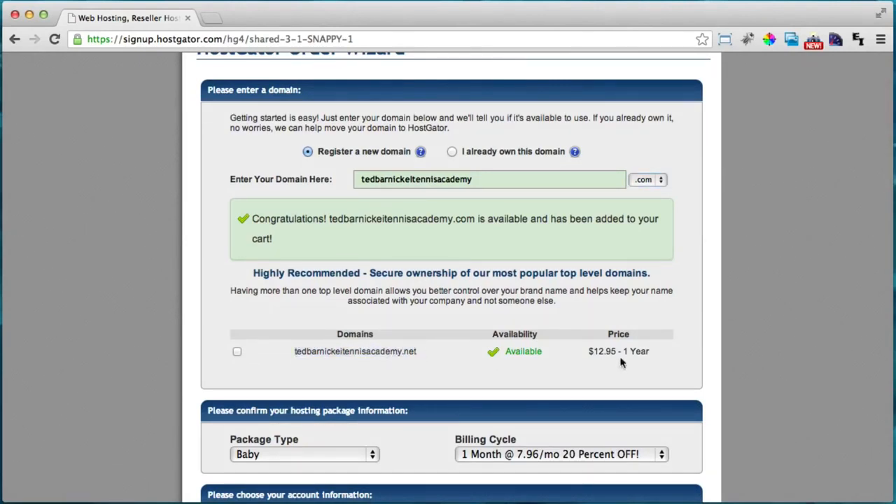
pyautogui.scroll(-3, 570, 344)
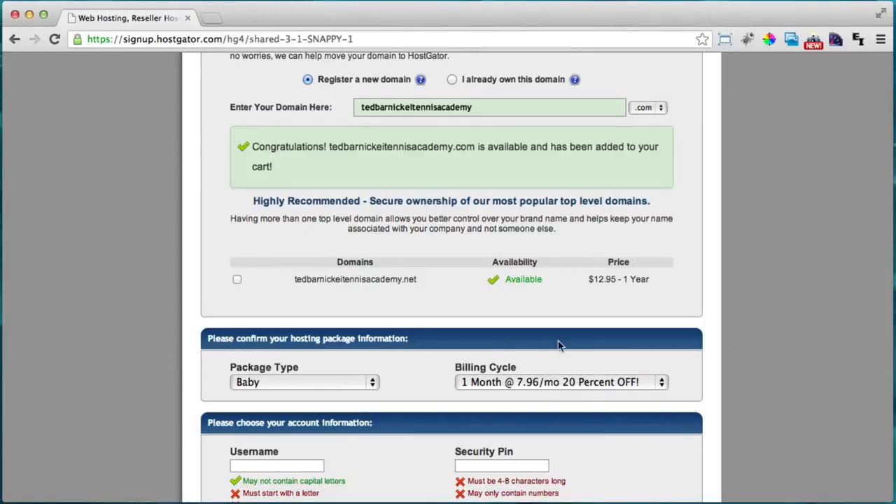
# Enter a lowercase account username and a four-digit security pin, then scroll further down the form.
pyautogui.scroll(-1, 560, 350)
pyautogui.click(283, 435)
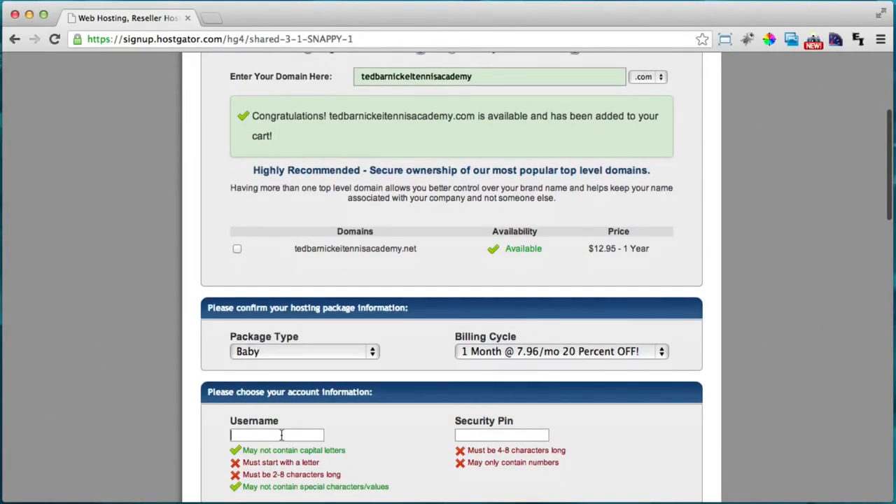
pyautogui.write('tyler')
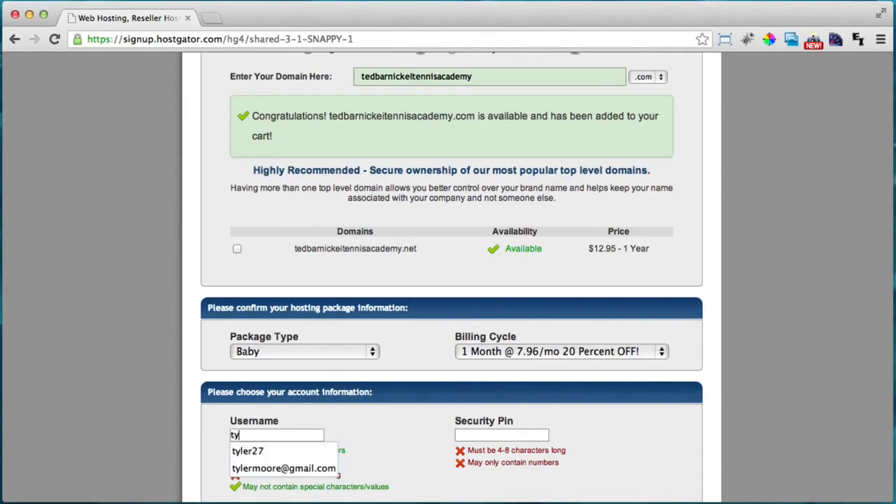
pyautogui.click(392, 419)
pyautogui.click(498, 438)
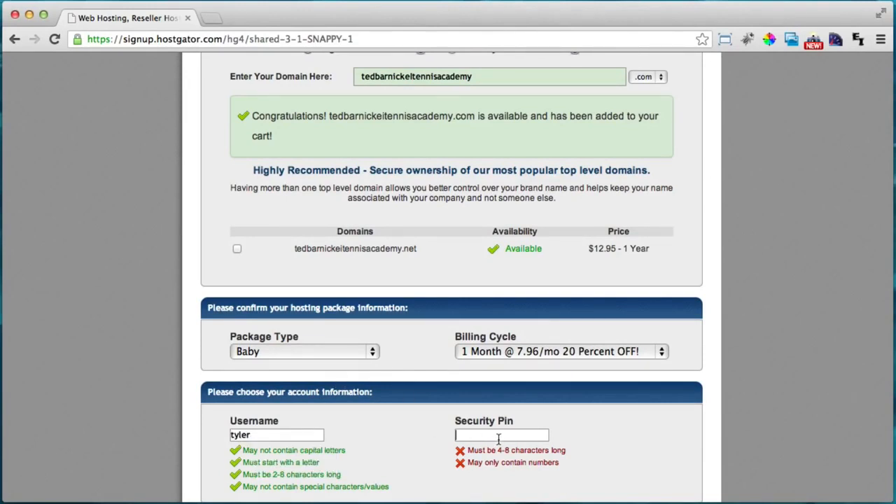
pyautogui.scroll(-3, 609, 427)
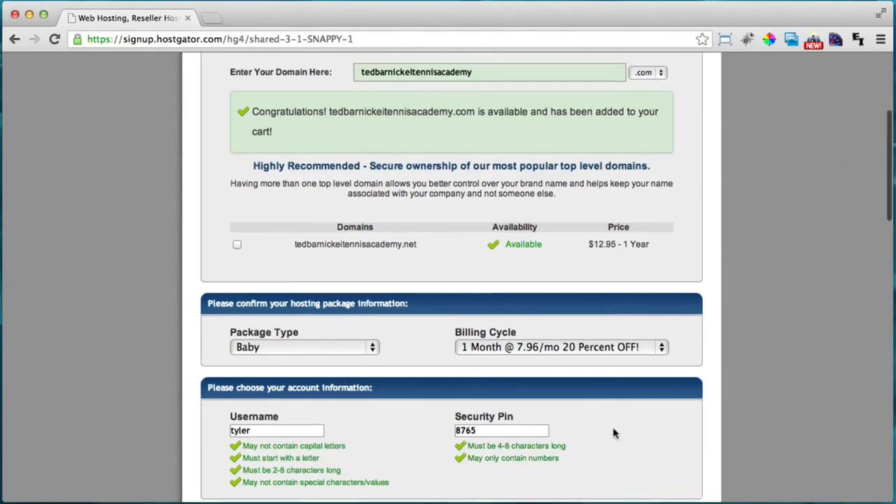
pyautogui.scroll(-1, 591, 392)
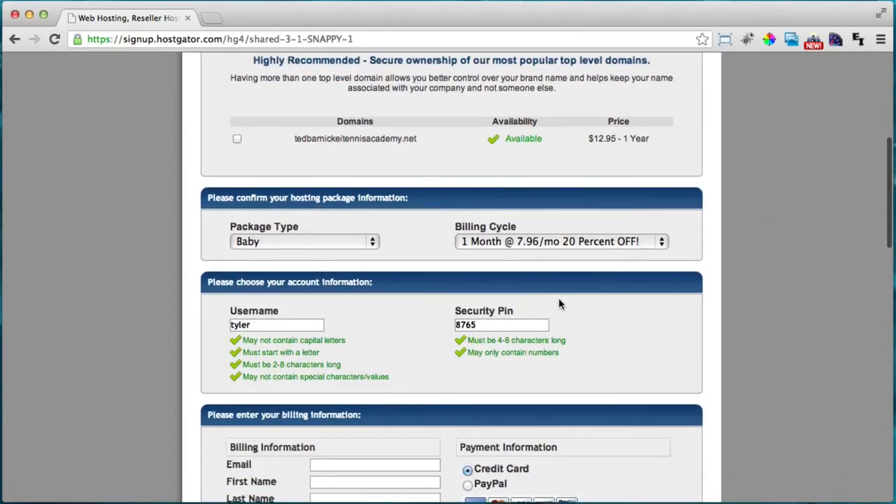
pyautogui.scroll(-3, 558, 303)
pyautogui.scroll(-3, 559, 302)
pyautogui.scroll(-1, 571, 339)
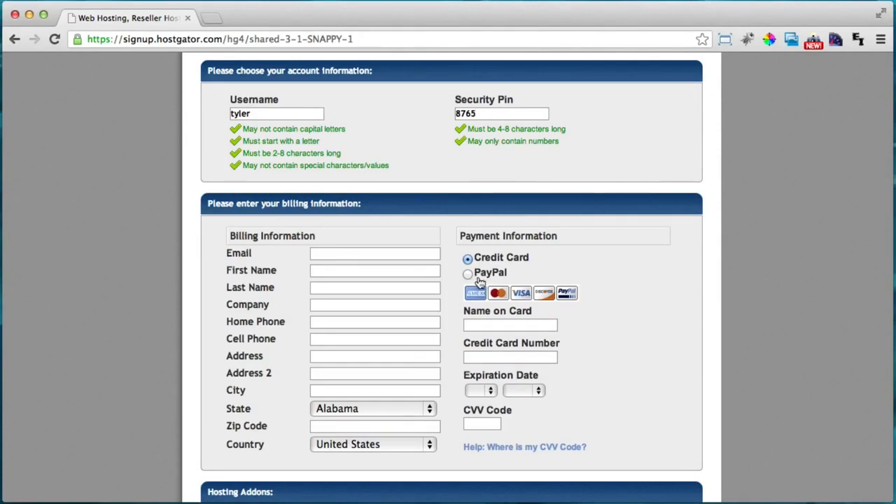
# Find the Hosting Addons section and uncheck Add Domain Privacy Protection.
pyautogui.scroll(-3, 537, 273)
pyautogui.scroll(-9, 520, 317)
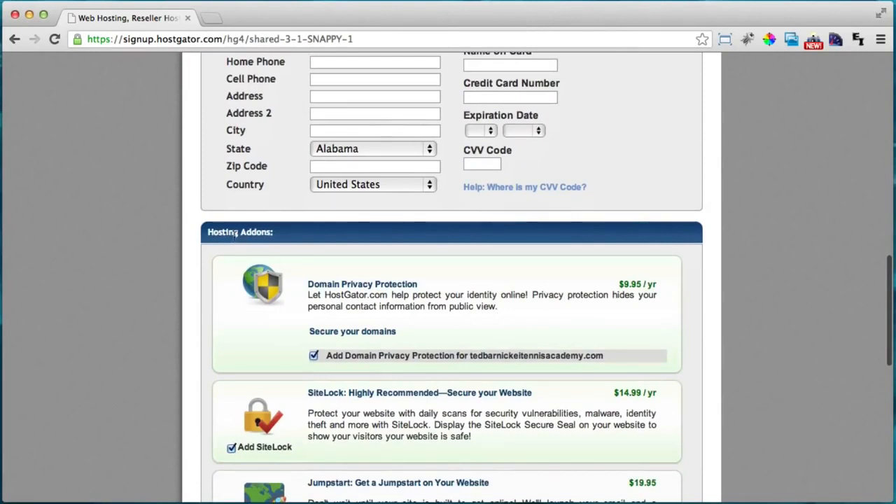
pyautogui.moveTo(207, 233); pyautogui.dragTo(283, 232)
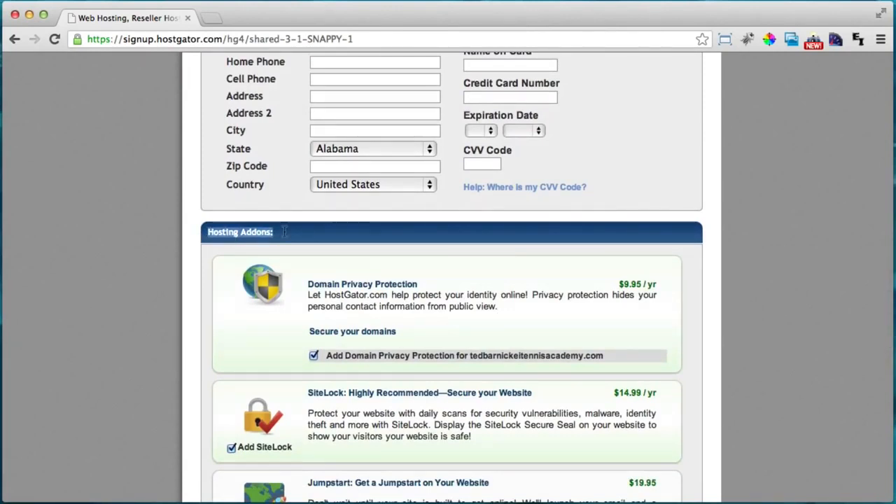
pyautogui.click(284, 232)
pyautogui.scroll(-2, 350, 227)
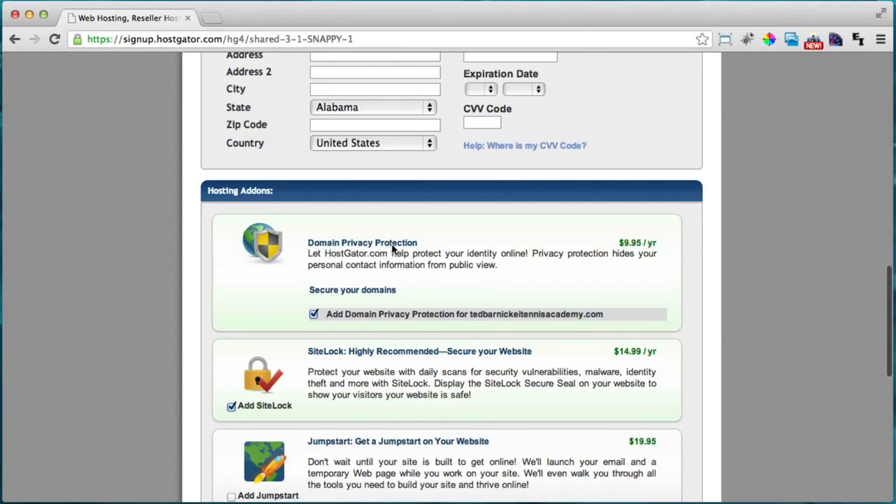
pyautogui.scroll(-1, 393, 253)
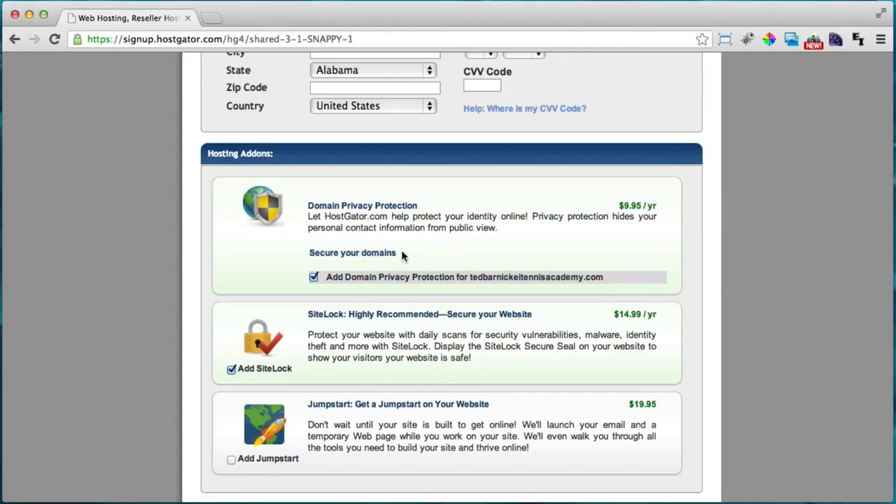
pyautogui.scroll(2, 398, 255)
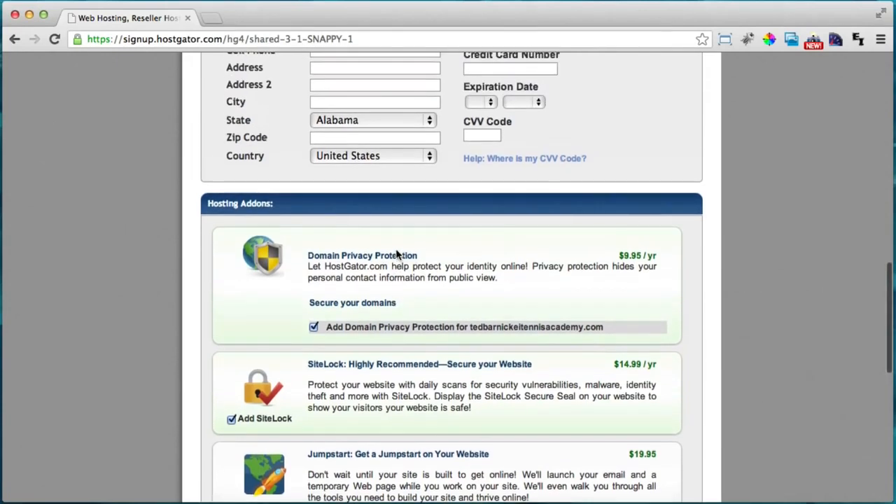
pyautogui.scroll(-1, 396, 255)
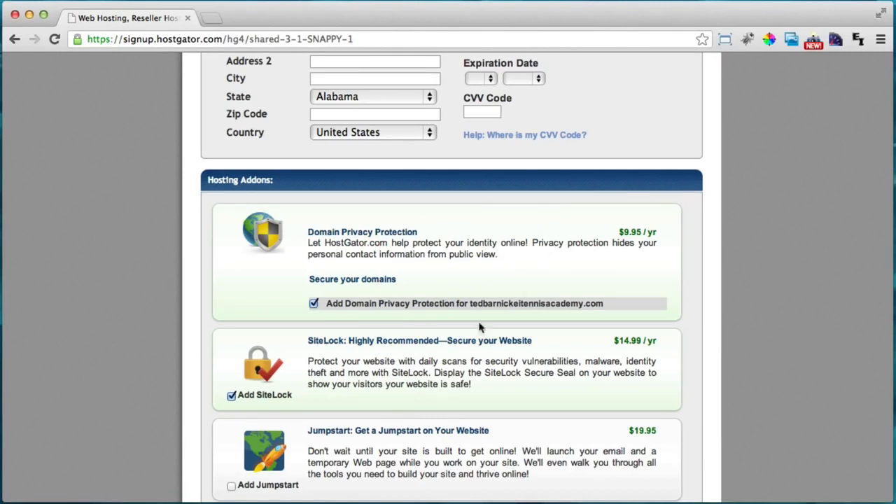
pyautogui.click(313, 305)
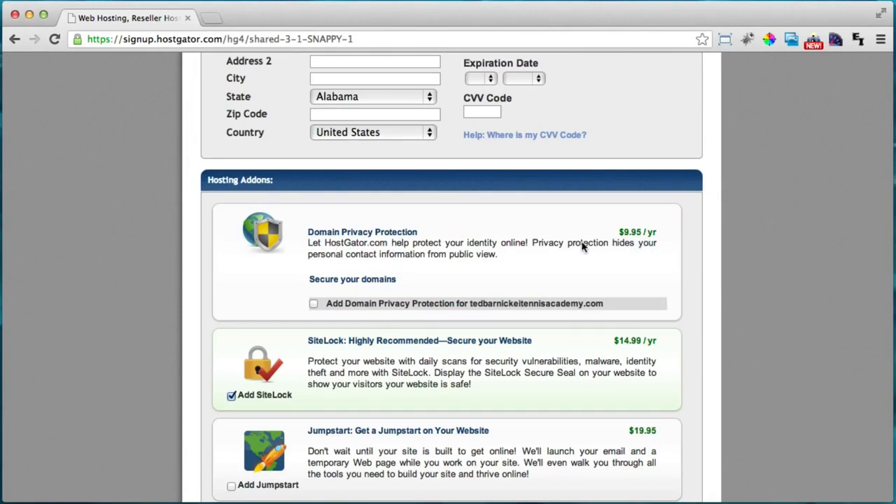
# Uncheck the Add SiteLock addon.
pyautogui.scroll(-3, 487, 241)
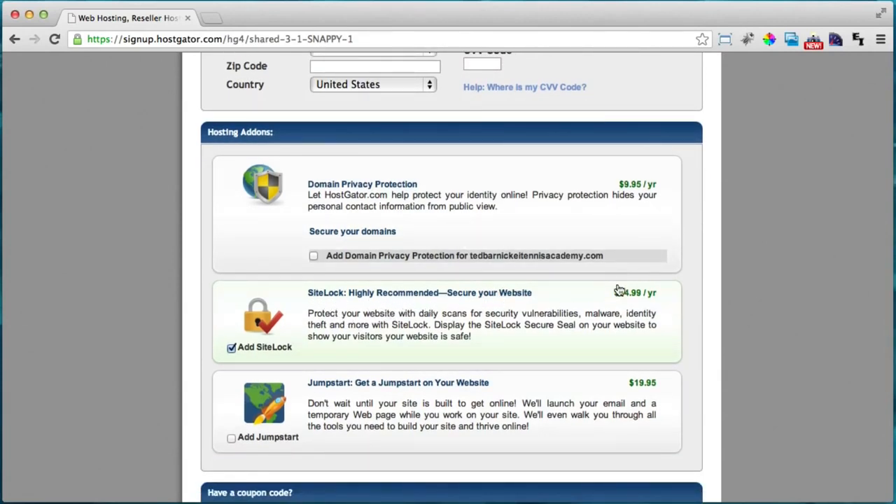
pyautogui.scroll(-1, 617, 297)
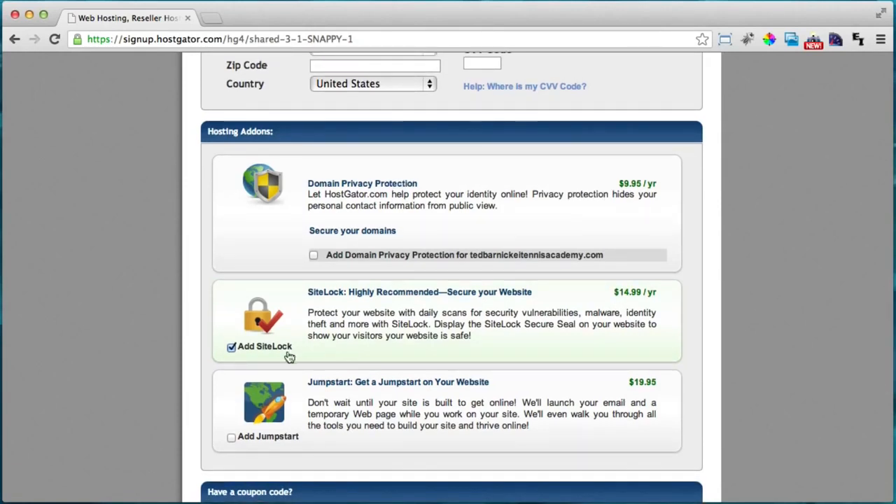
pyautogui.click(232, 348)
pyautogui.scroll(-2, 394, 337)
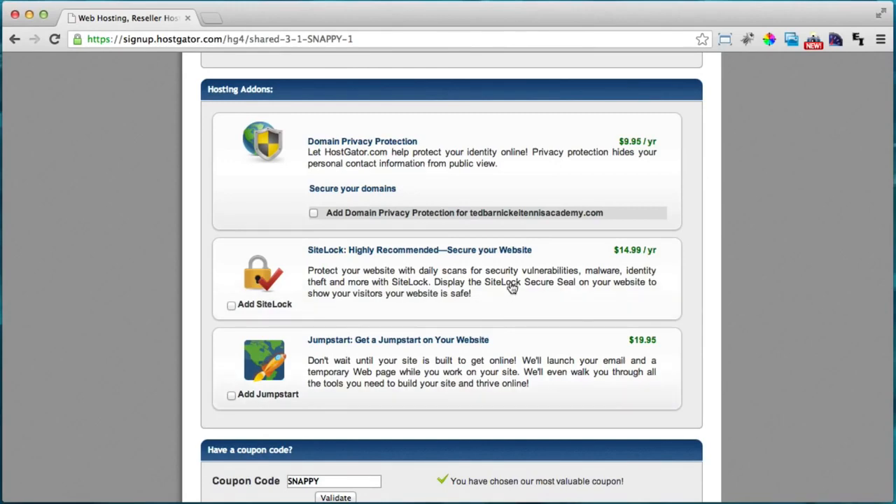
# Review the current SNAPPY coupon and its 20 percent discount.
pyautogui.scroll(-3, 515, 263)
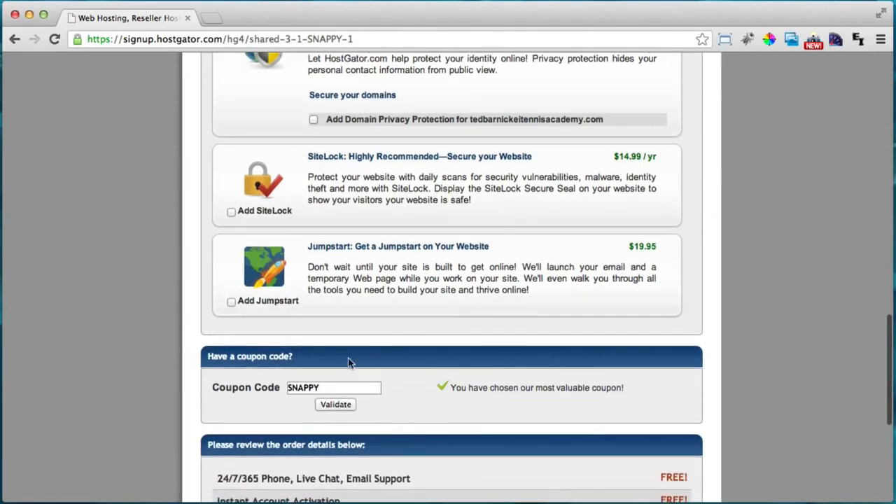
pyautogui.scroll(-1, 444, 339)
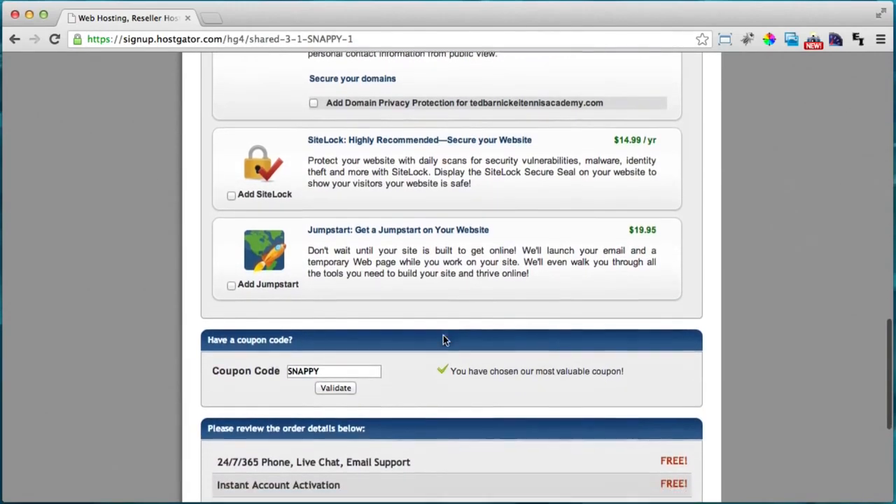
pyautogui.moveTo(336, 348); pyautogui.dragTo(282, 348)
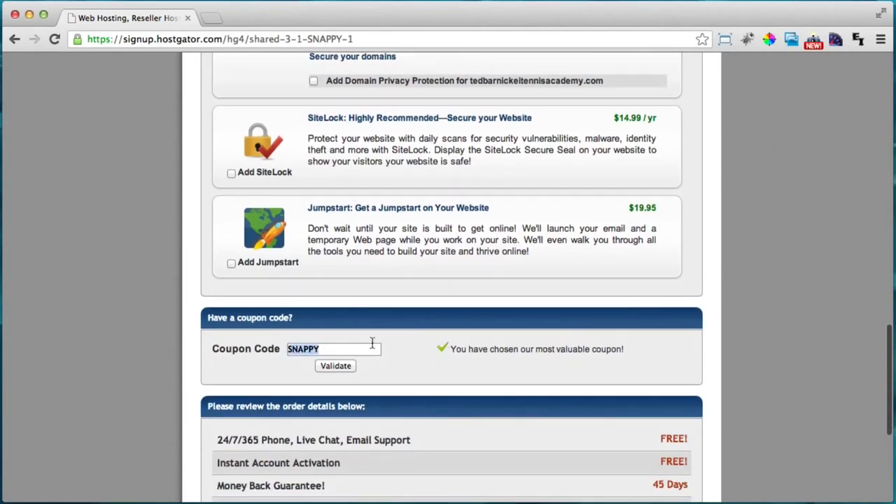
pyautogui.click(350, 347)
pyautogui.scroll(-3, 412, 338)
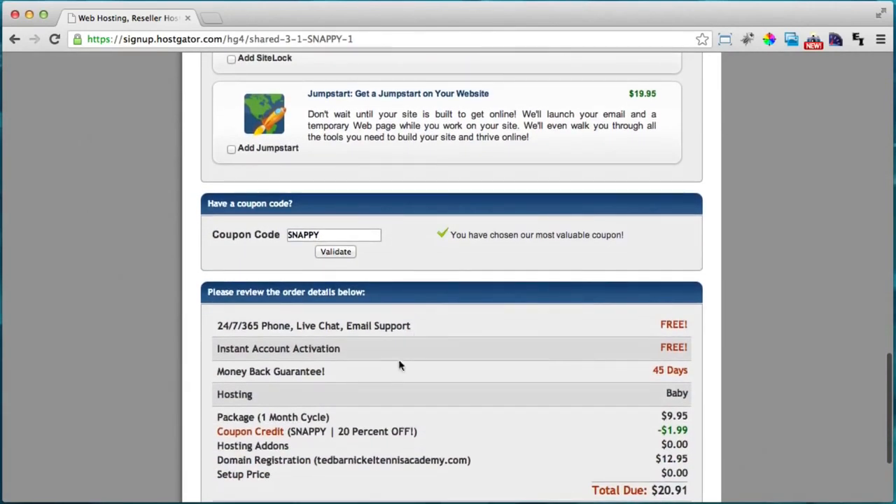
pyautogui.moveTo(338, 431); pyautogui.dragTo(352, 431)
pyautogui.click(361, 430)
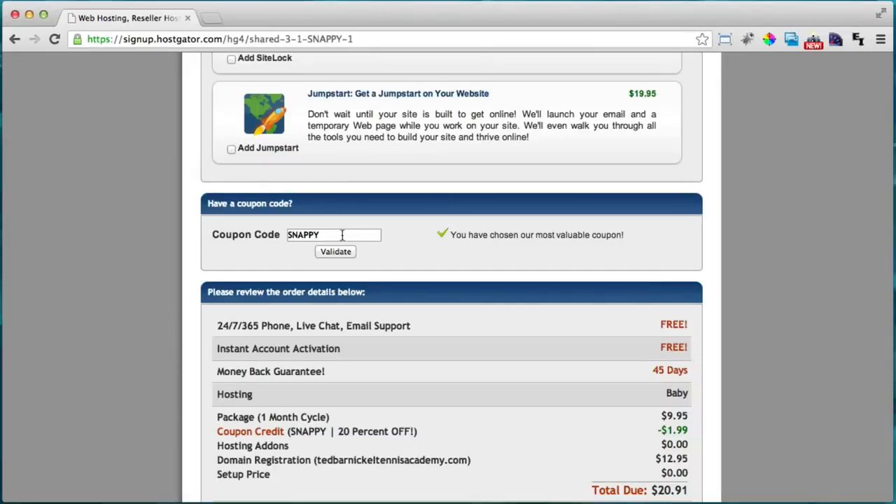
# Replace the coupon with ThirtyFive and validate it, giving 35 Percent OFF.
pyautogui.doubleClick(306, 234)
pyautogui.write('ThirtyFive')
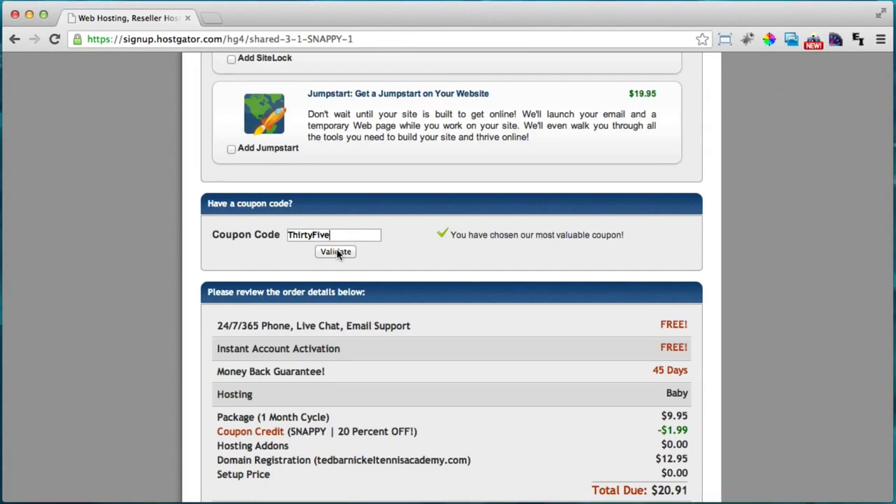
pyautogui.click(337, 253)
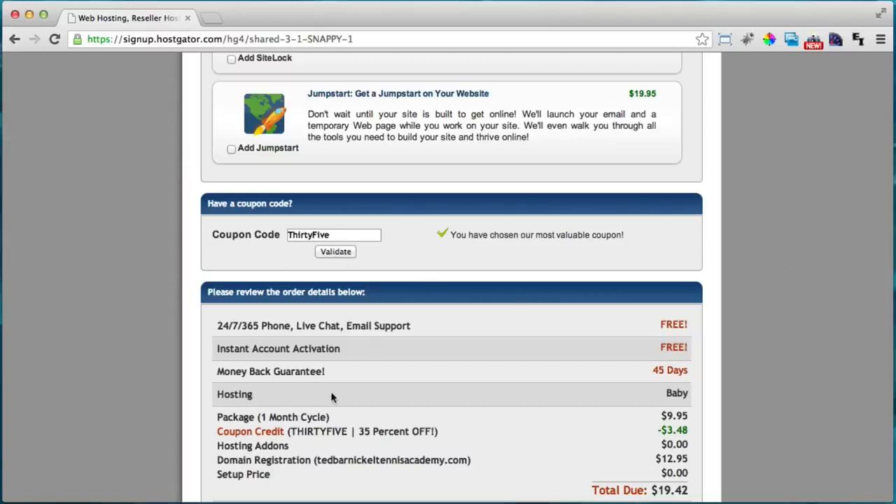
pyautogui.moveTo(358, 431); pyautogui.dragTo(436, 432)
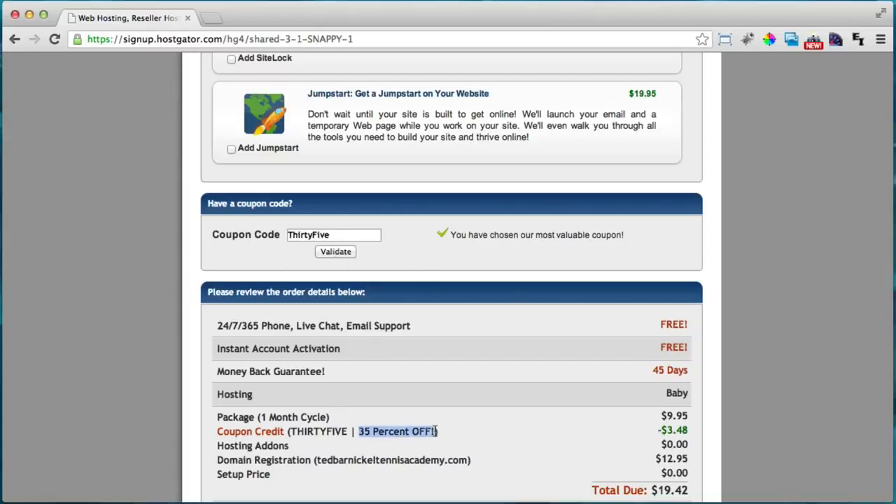
pyautogui.click(432, 432)
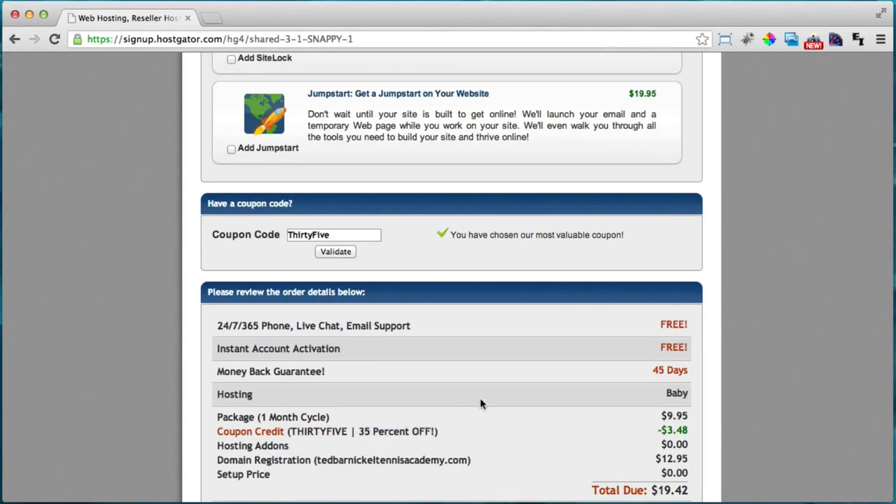
# Review the order summary: Baby hosting plan, $9.95 package price, and coupon credit.
pyautogui.scroll(-2, 489, 389)
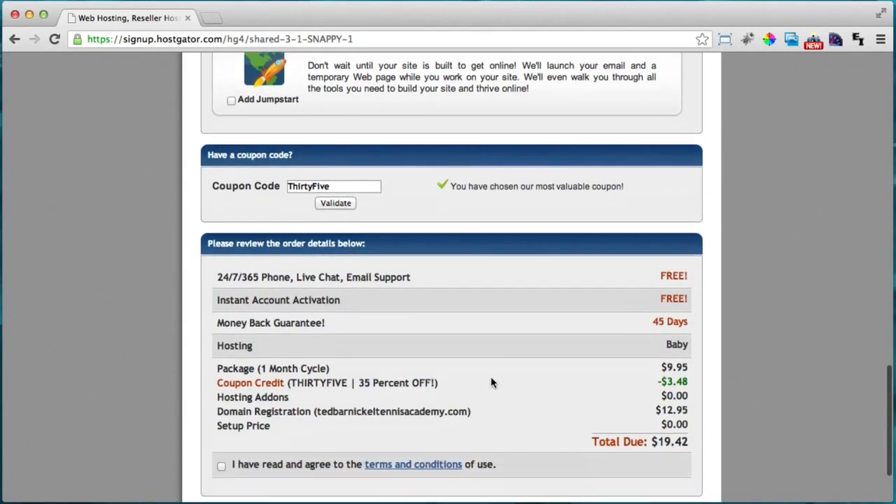
pyautogui.scroll(-1, 486, 362)
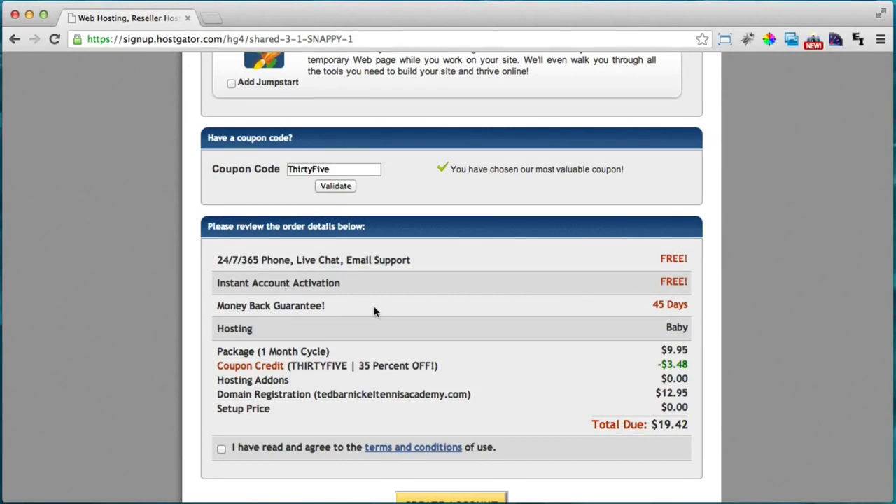
pyautogui.scroll(-1, 644, 312)
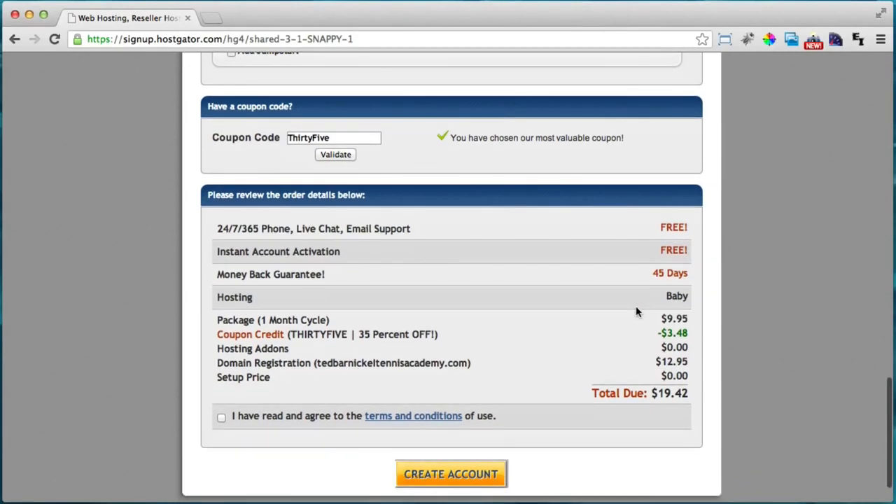
pyautogui.tripleClick(675, 297)
pyautogui.click(675, 297)
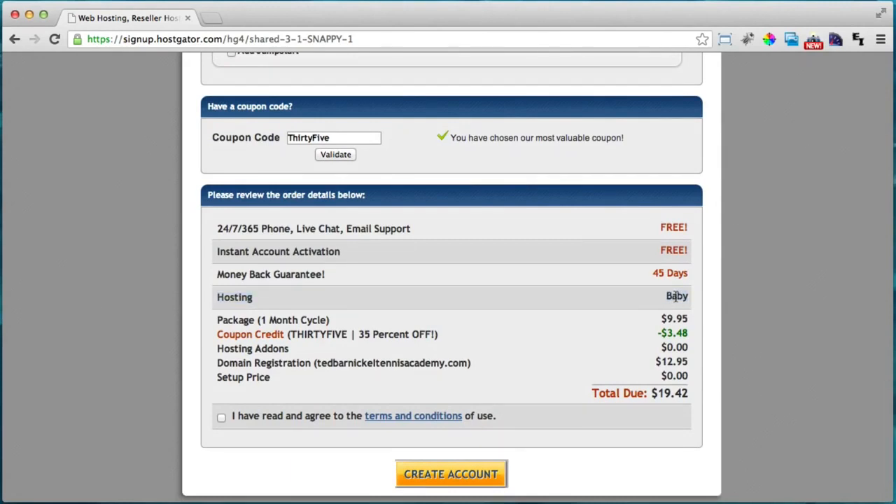
pyautogui.scroll(-1, 670, 301)
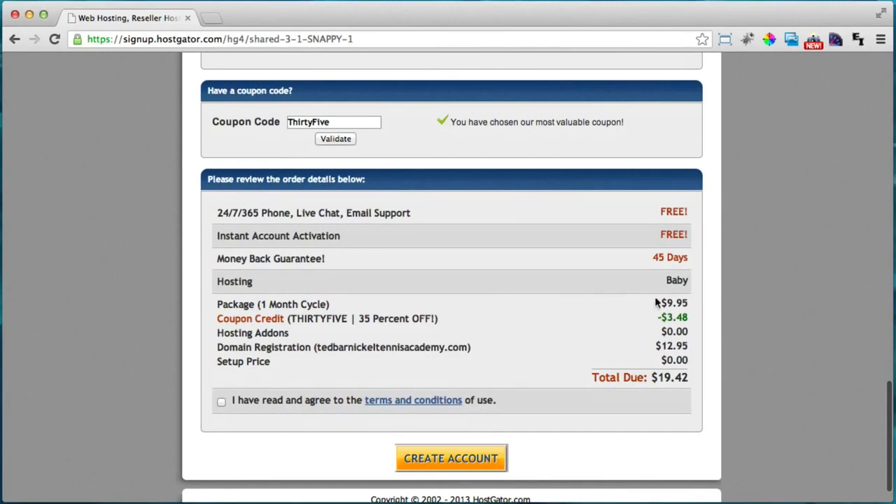
pyautogui.moveTo(663, 302); pyautogui.dragTo(690, 319)
pyautogui.click(680, 312)
pyautogui.click(680, 319)
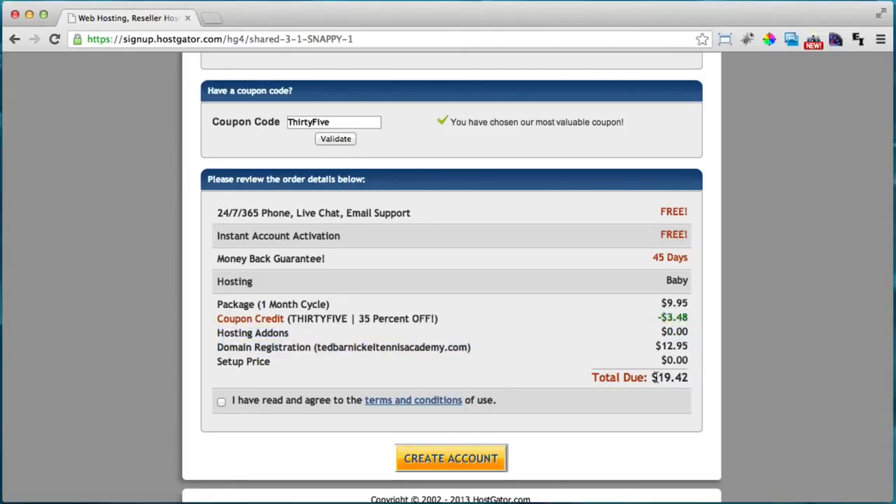
# Agree to the terms and conditions for the $19.42 order.
pyautogui.scroll(-1, 607, 405)
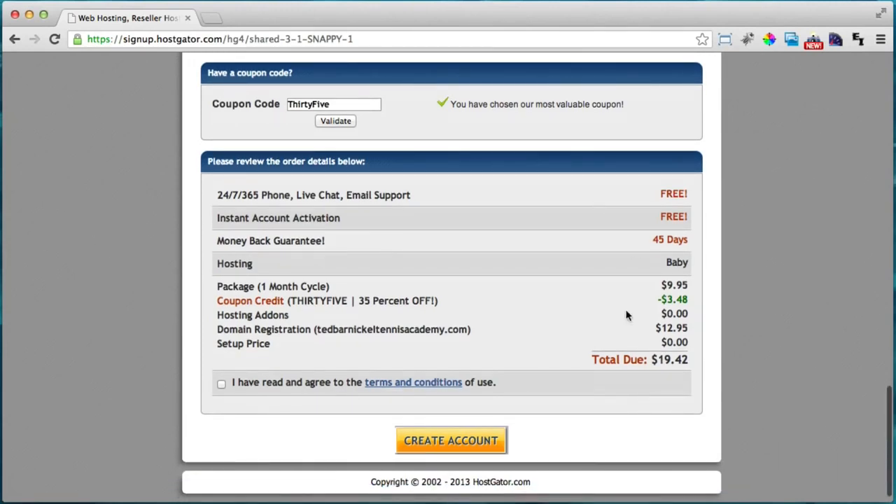
pyautogui.scroll(2, 626, 312)
pyautogui.scroll(-2, 626, 314)
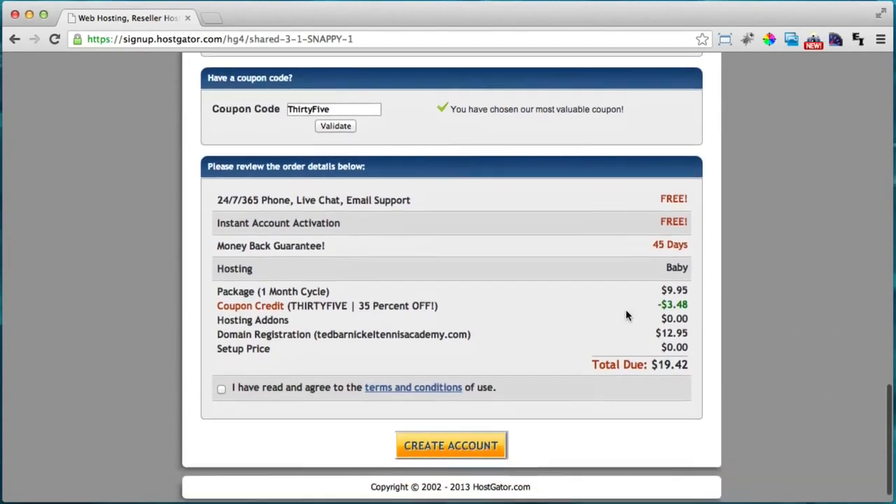
pyautogui.click(221, 393)
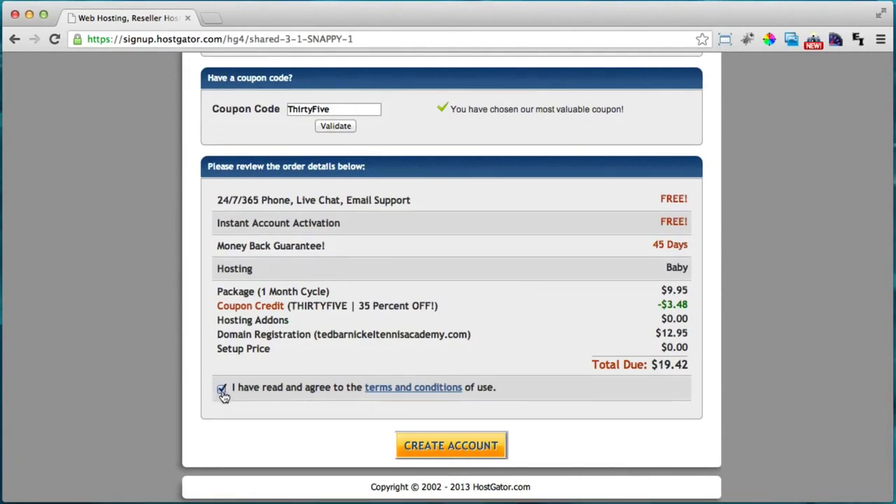
pyautogui.scroll(-1, 608, 259)
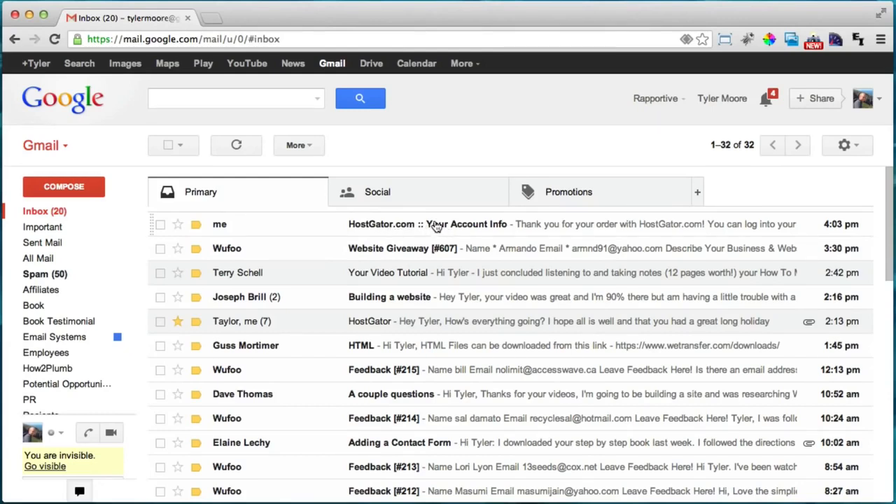
# Open the 'HostGator.com :: Your Account Info' email and review its username and password lines.
pyautogui.scroll(-1, 436, 226)
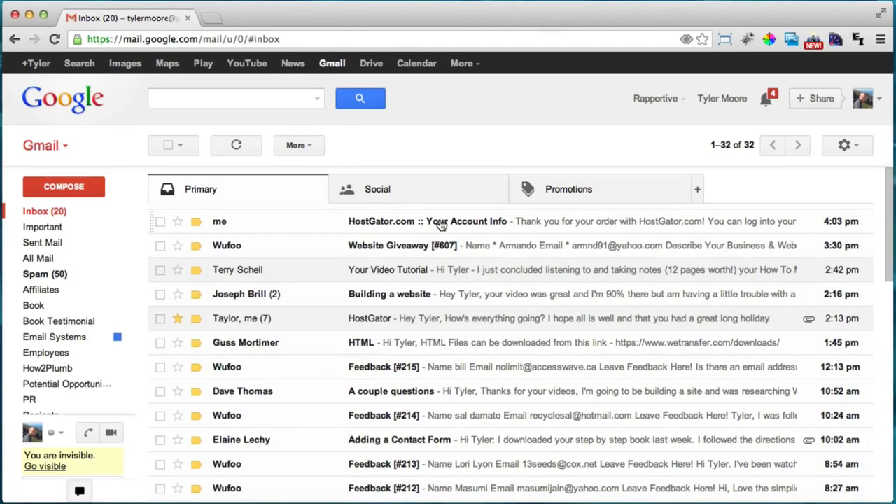
pyautogui.click(440, 223)
pyautogui.scroll(-2, 495, 276)
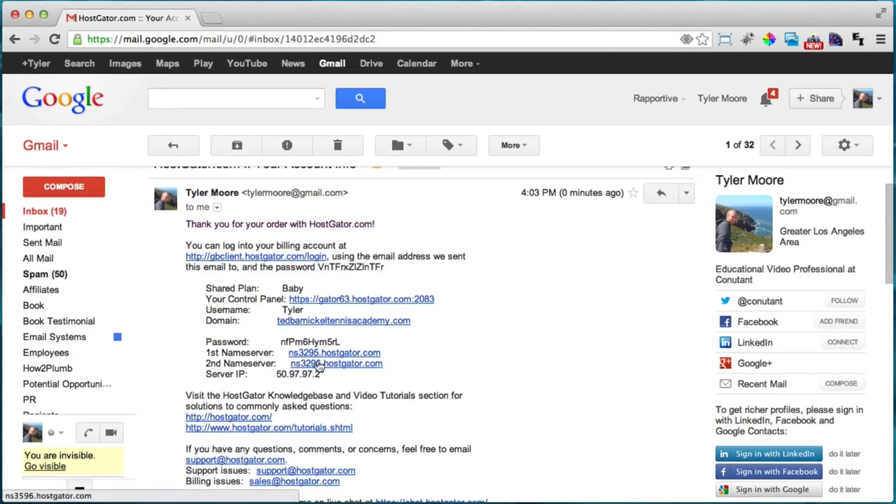
pyautogui.scroll(-5, 457, 360)
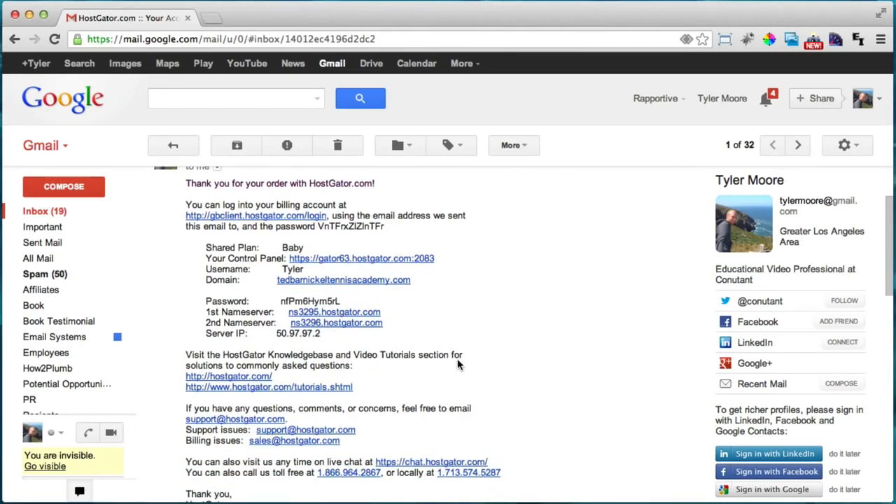
pyautogui.scroll(5, 458, 365)
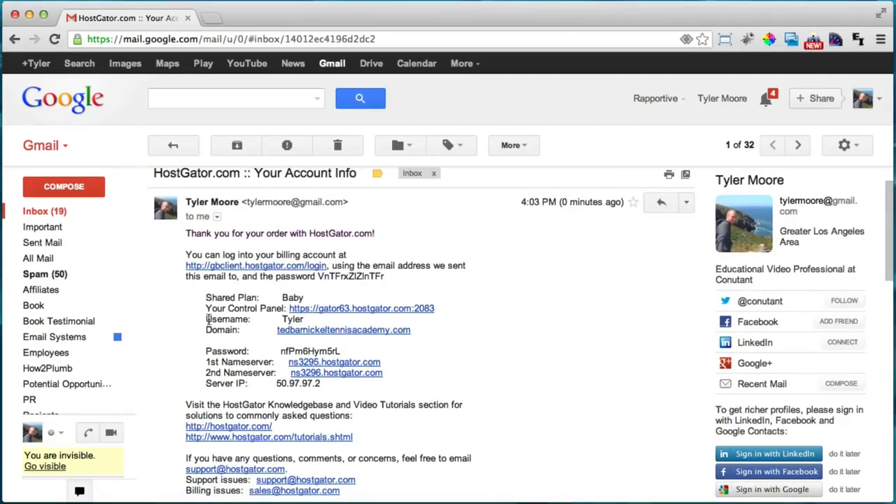
pyautogui.moveTo(208, 320); pyautogui.dragTo(303, 318)
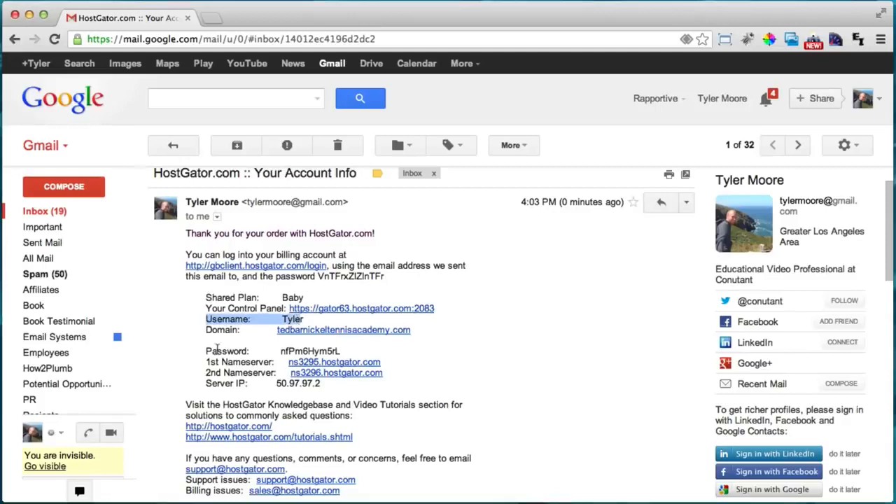
pyautogui.moveTo(209, 351); pyautogui.dragTo(359, 351)
pyautogui.click(428, 347)
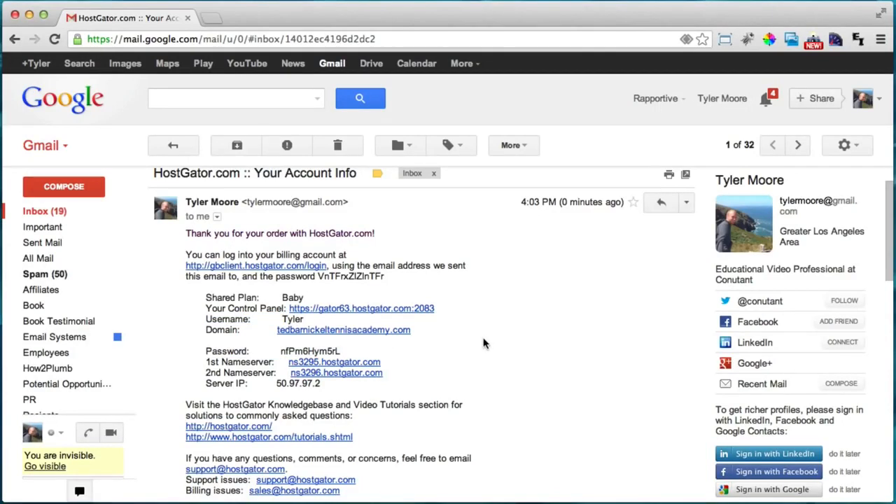
# Follow the gator63.hostgator.com:2083 control panel link to the cPanel login in a new tab.
pyautogui.scroll(1, 484, 356)
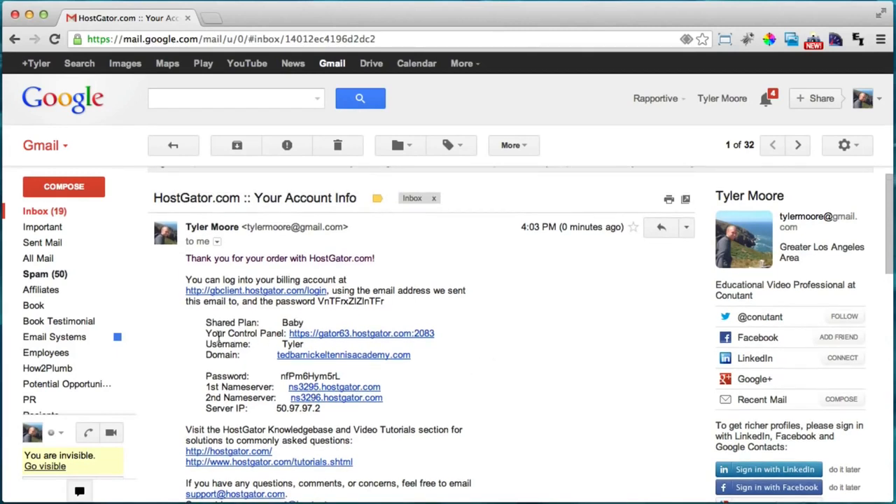
pyautogui.moveTo(206, 337); pyautogui.dragTo(276, 330)
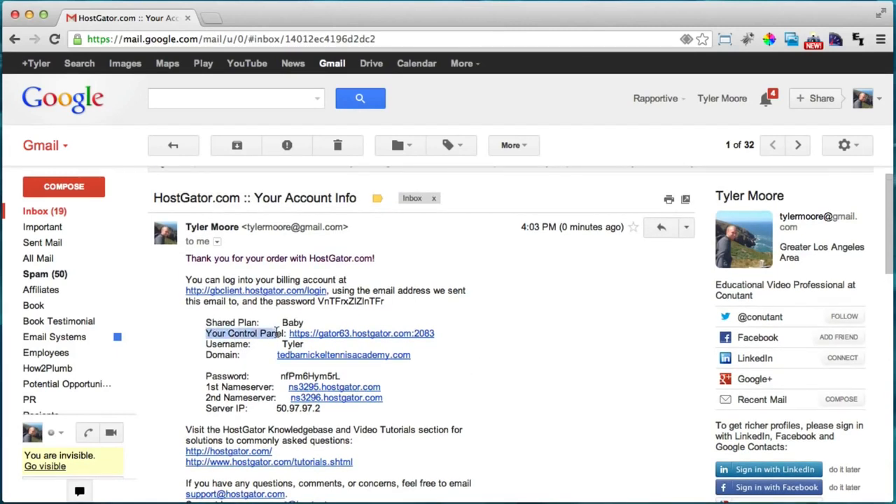
pyautogui.click(277, 332)
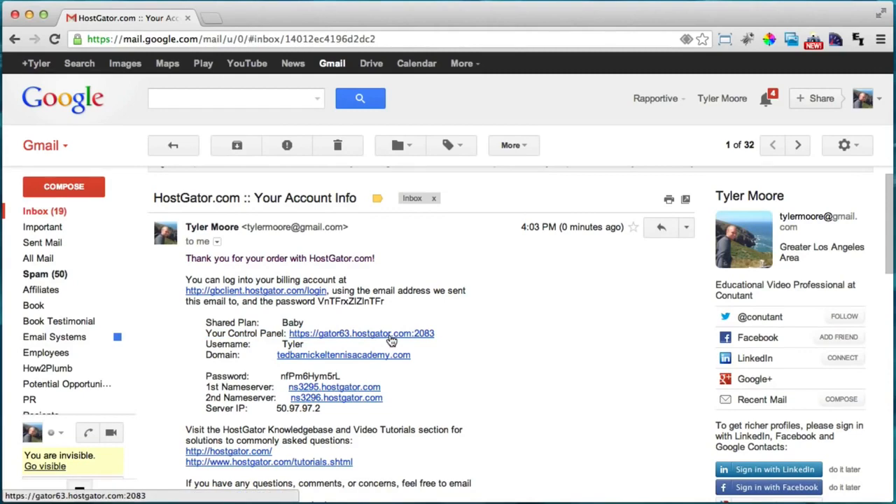
pyautogui.click(390, 335)
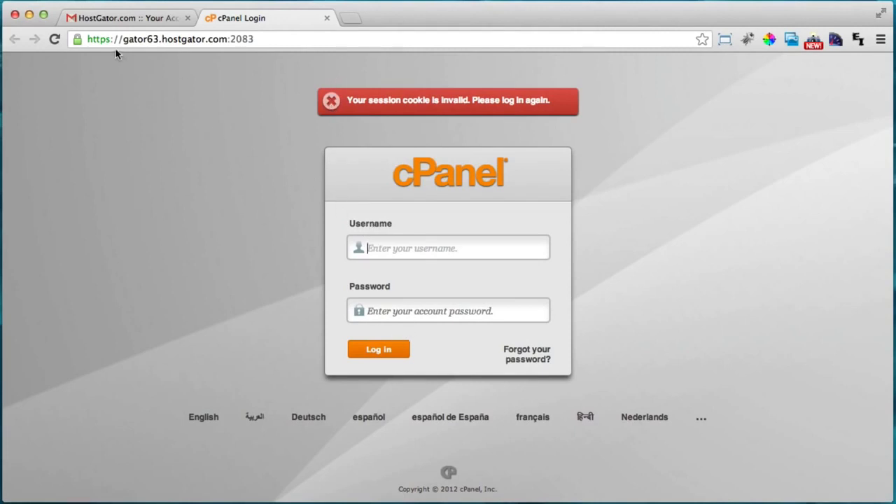
# Copy the account username from the email into the cPanel Username field.
pyautogui.click(125, 19)
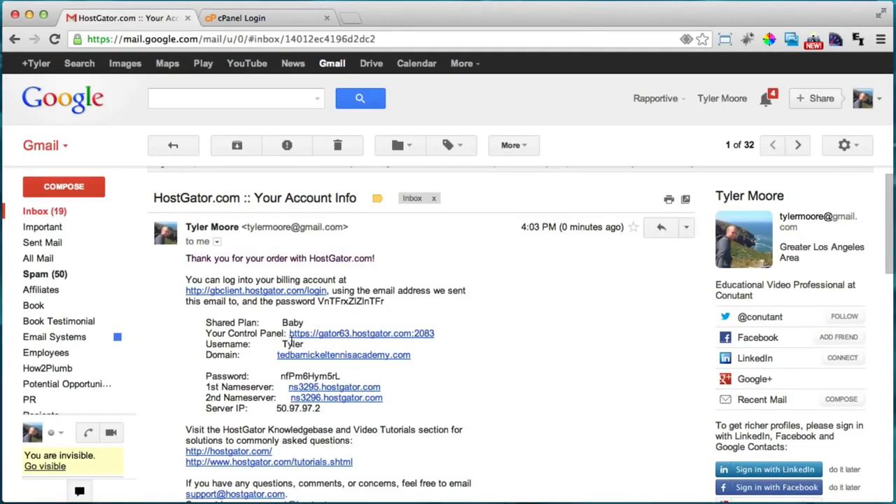
pyautogui.doubleClick(287, 343)
pyautogui.rightClick(291, 344)
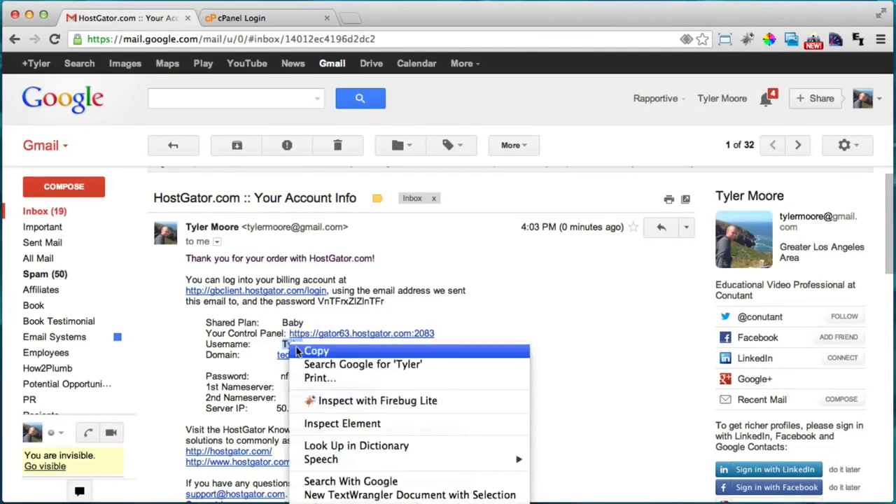
pyautogui.click(315, 352)
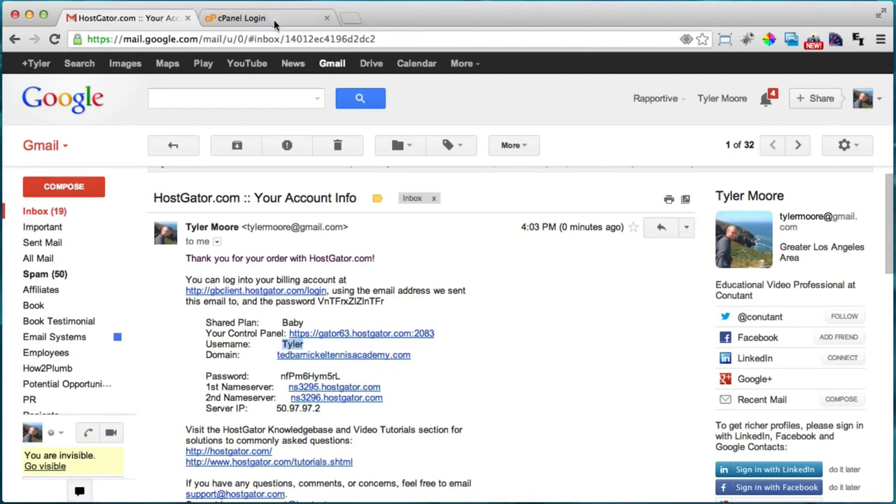
pyautogui.click(273, 18)
pyautogui.rightClick(376, 248)
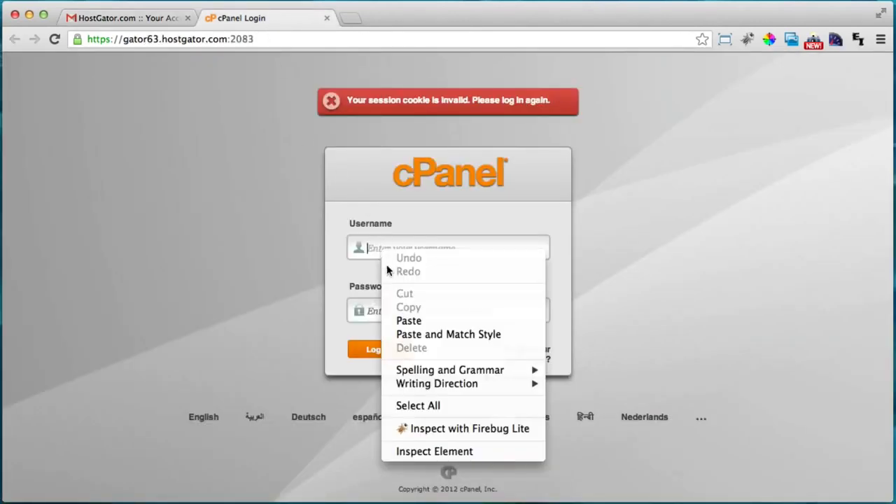
pyautogui.click(414, 317)
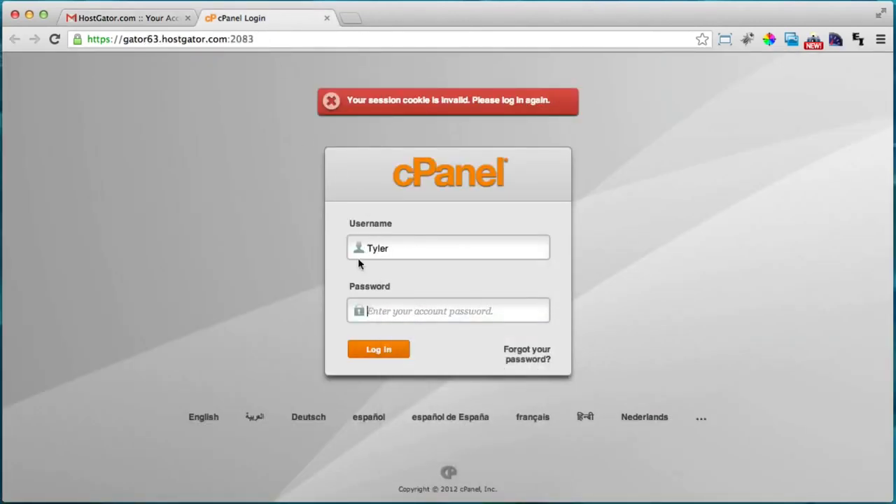
# Copy the account password into the cPanel Password field and log in.
pyautogui.click(122, 19)
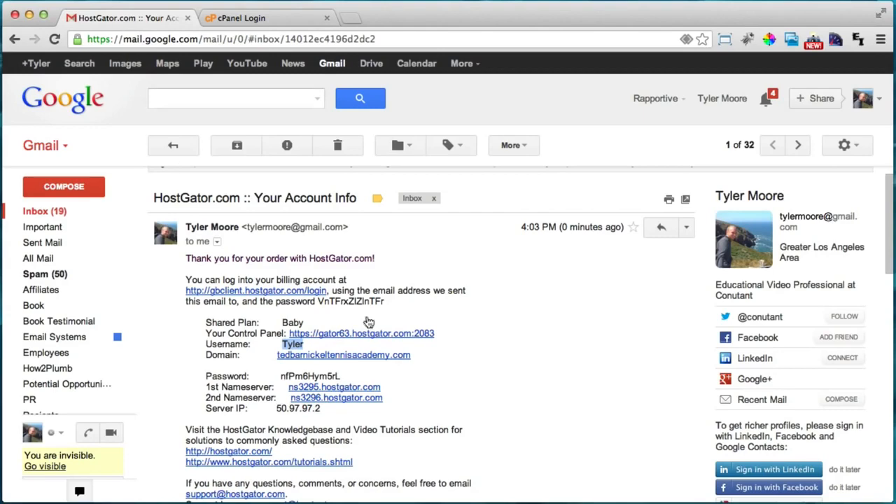
pyautogui.doubleClick(304, 376)
pyautogui.rightClick(304, 377)
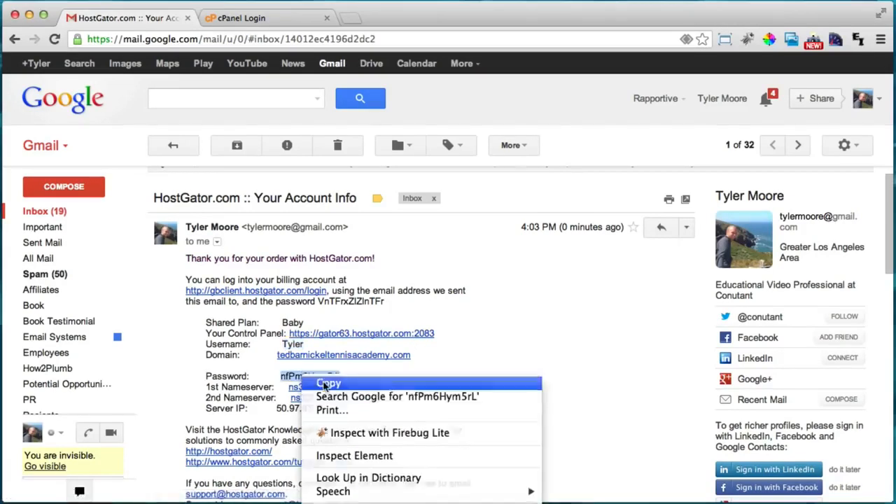
pyautogui.click(325, 387)
pyautogui.click(268, 20)
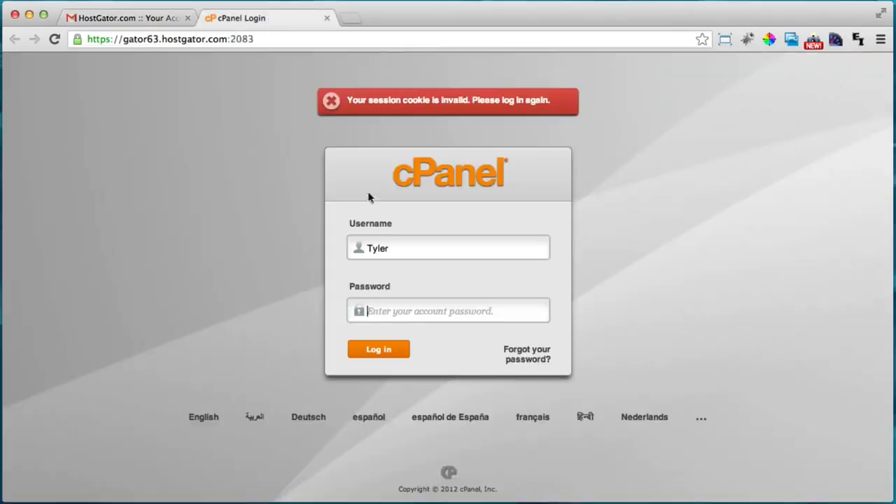
pyautogui.rightClick(414, 315)
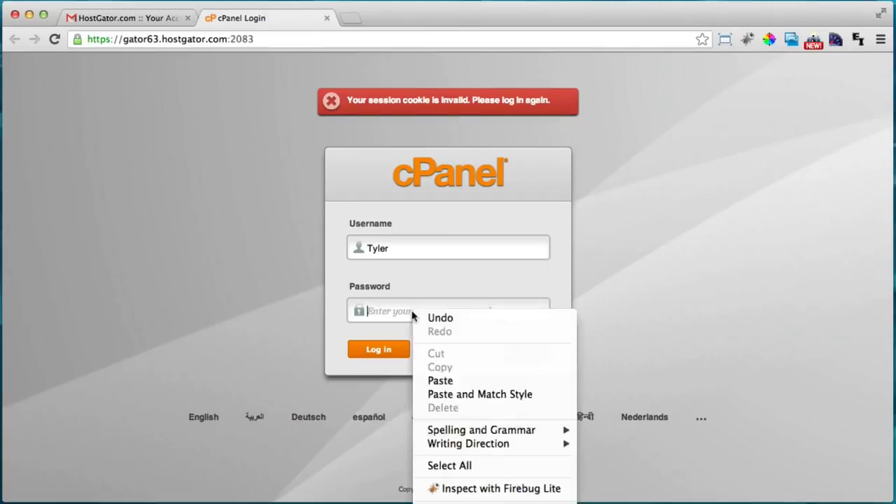
pyautogui.click(477, 382)
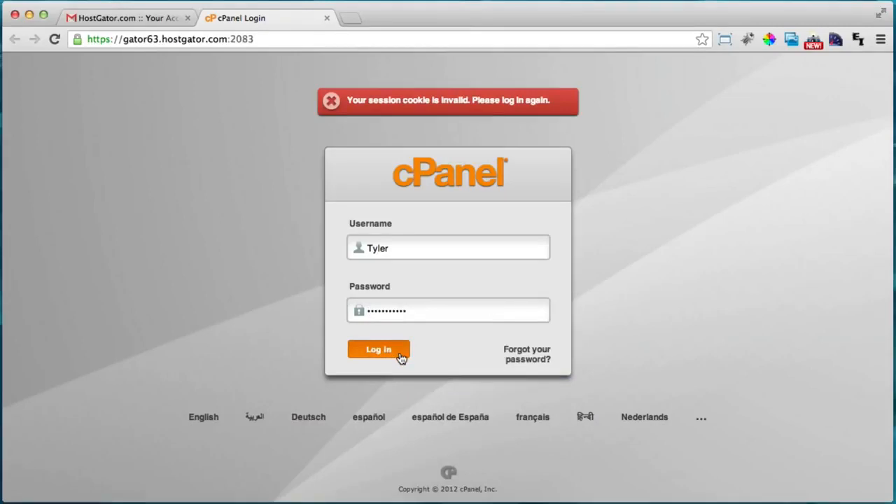
pyautogui.click(400, 356)
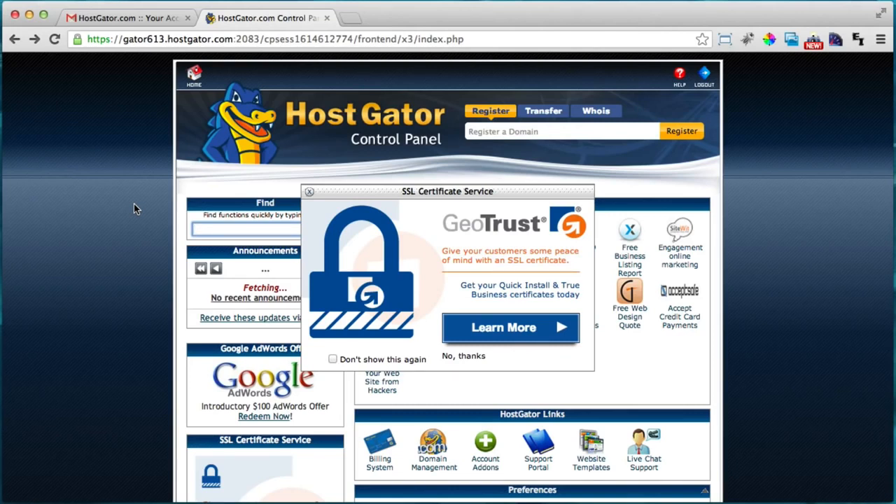
# Dismiss the SSL Certificate Service popup and close the Gmail account-info tab.
pyautogui.click(309, 191)
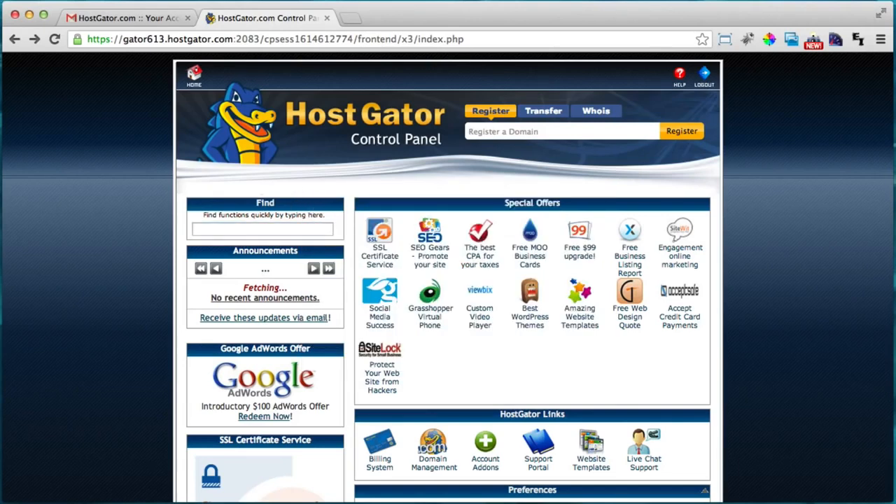
pyautogui.click(187, 19)
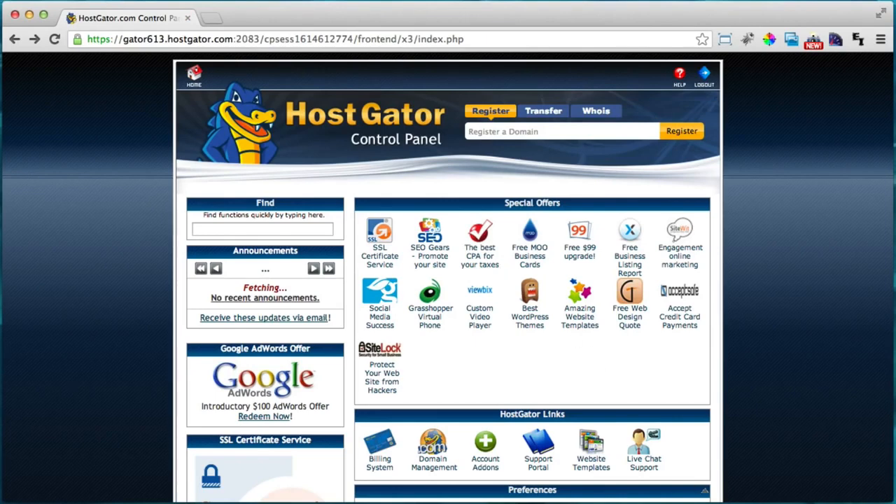
# Mark 'Get a Domain' and 'Get Hosting' done in TextEdit, highlighting 'Install WordPress - Free'.
pyautogui.press('super+Tab')
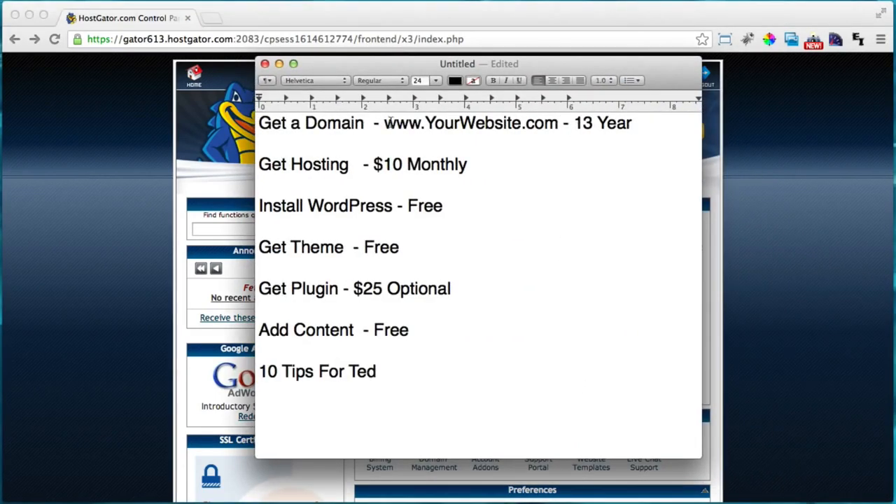
pyautogui.moveTo(385, 123); pyautogui.dragTo(634, 123)
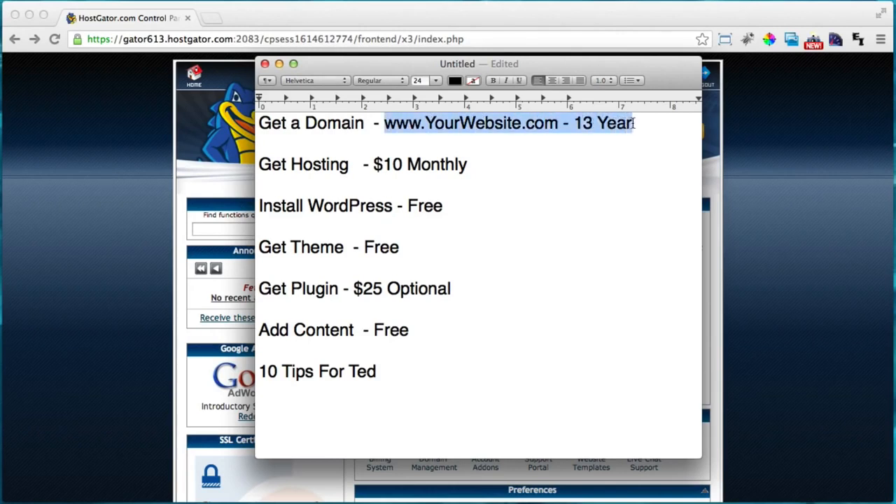
pyautogui.write('done')
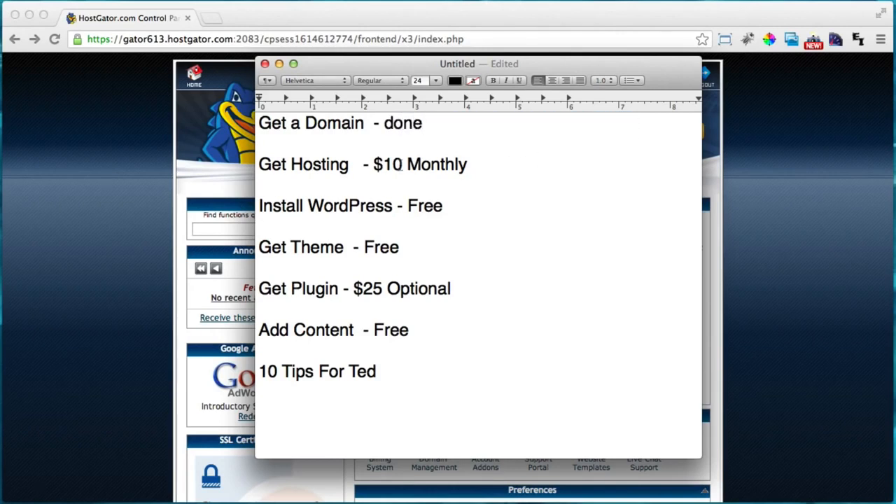
pyautogui.moveTo(374, 164); pyautogui.dragTo(506, 166)
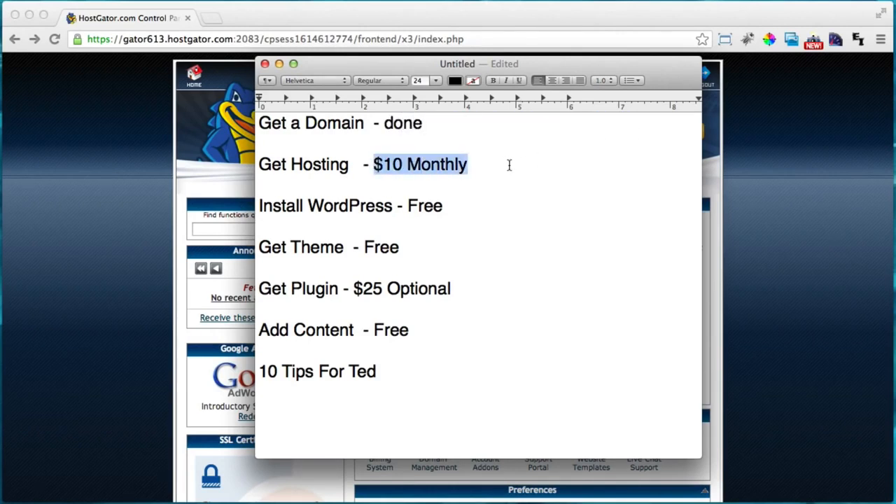
pyautogui.write('done')
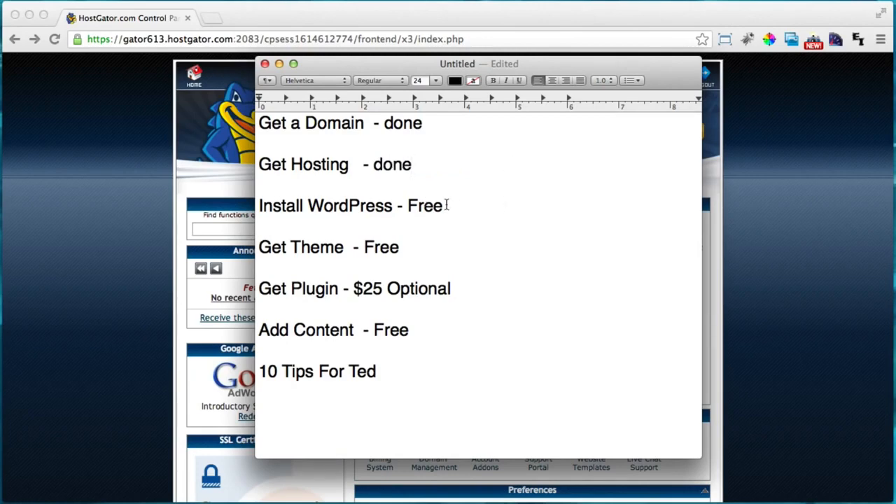
pyautogui.moveTo(449, 203); pyautogui.dragTo(240, 199)
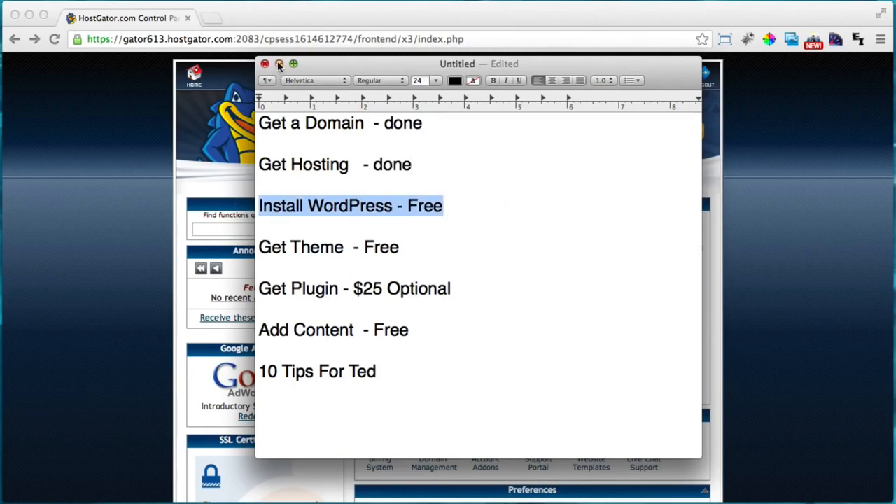
pyautogui.click(279, 63)
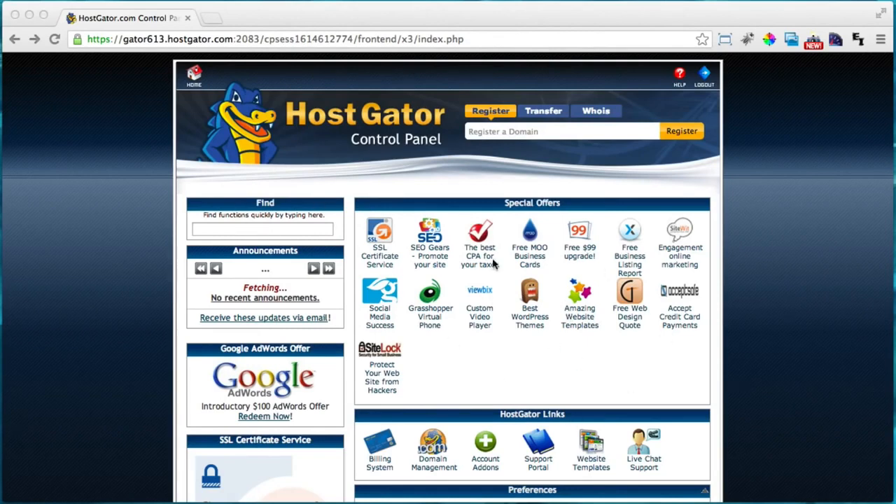
# Scroll to Software/Services in cPanel and launch the QuickInstall installer.
pyautogui.scroll(-10, 579, 306)
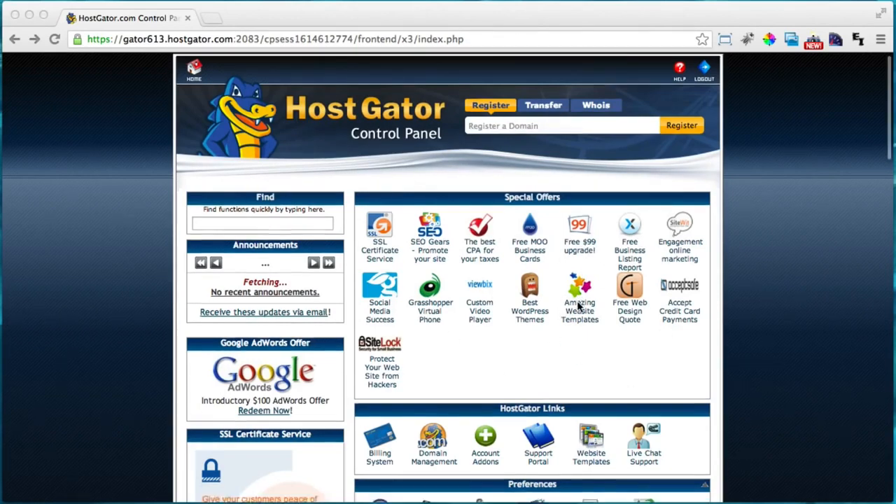
pyautogui.scroll(-13, 578, 306)
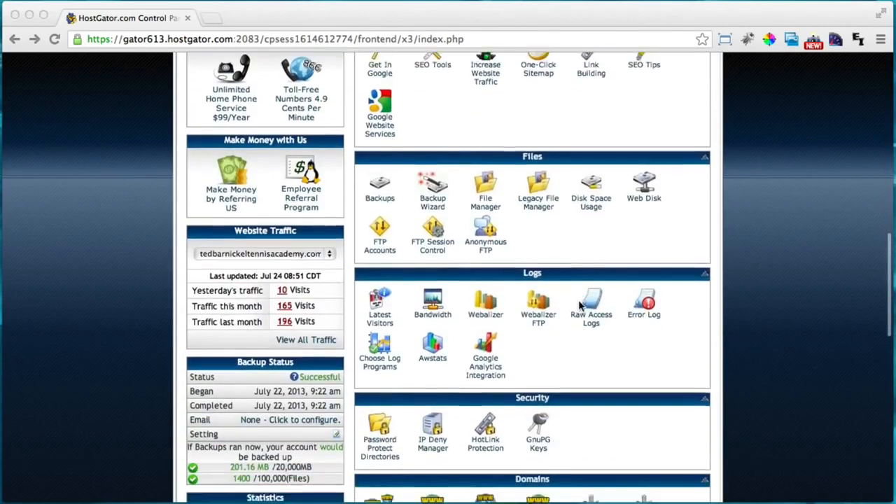
pyautogui.scroll(-1, 579, 306)
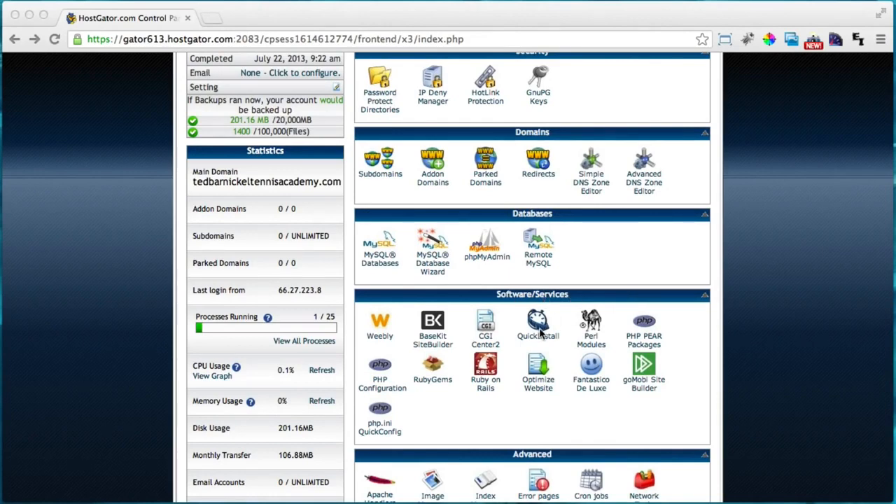
pyautogui.click(703, 333)
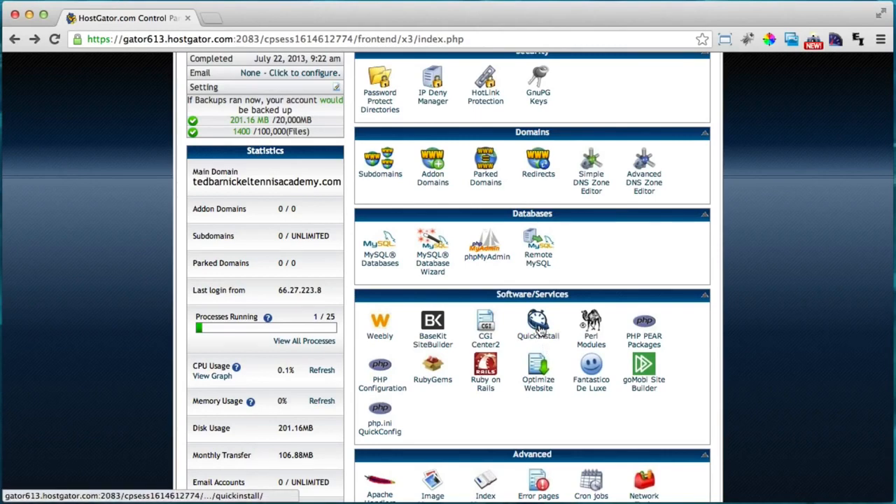
pyautogui.click(539, 328)
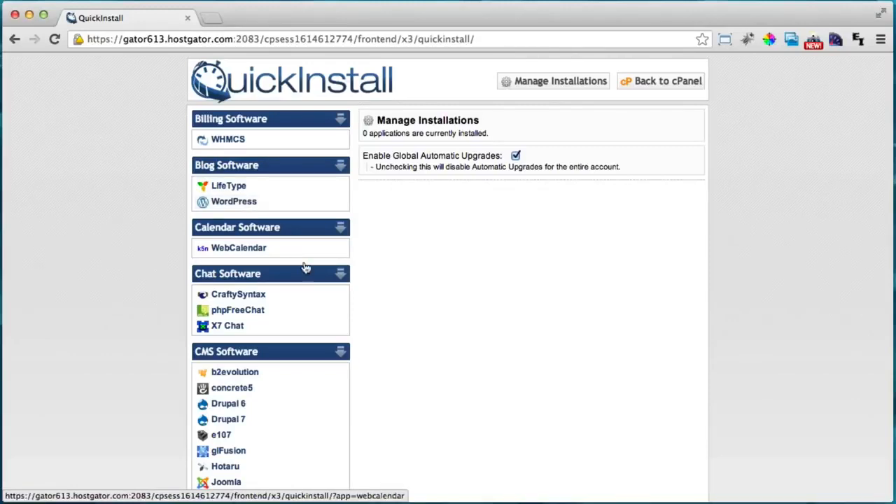
# Choose WordPress under Blog Software and continue to the Install WordPress 3.5.2 form.
pyautogui.click(241, 209)
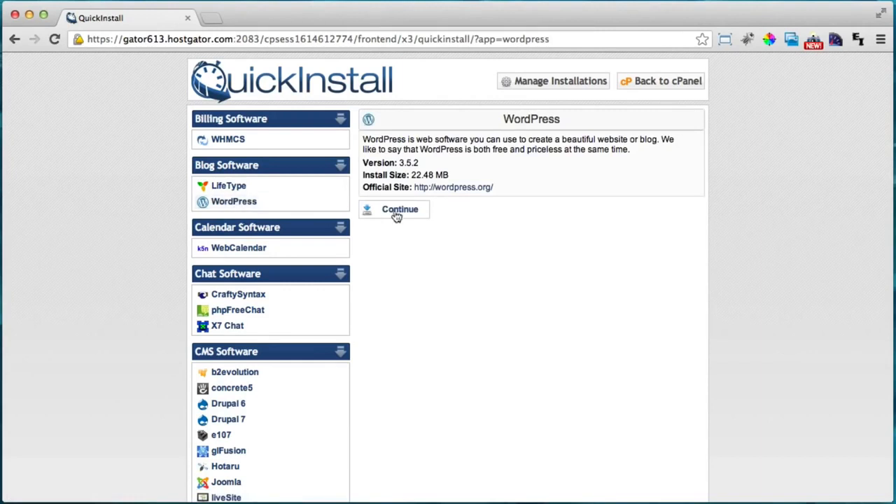
pyautogui.click(402, 218)
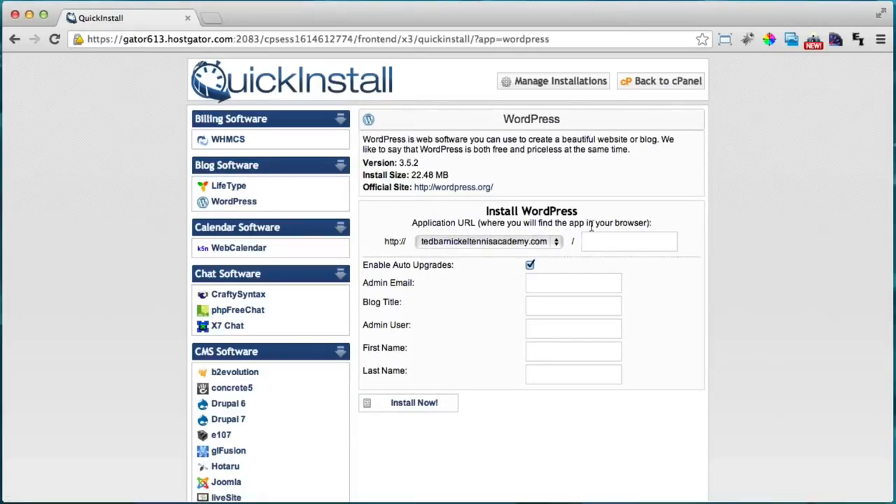
# Fill in the admin e-mail and contact details using the browser's autofill suggestion.
pyautogui.click(612, 241)
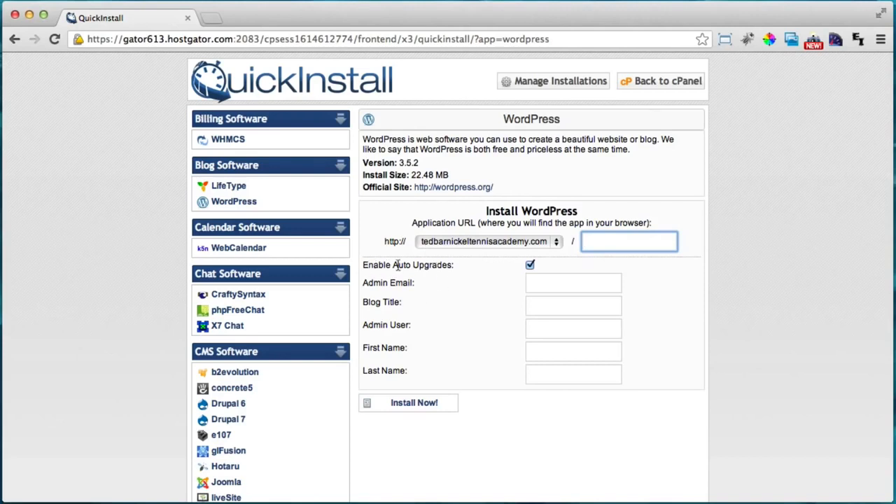
pyautogui.click(553, 281)
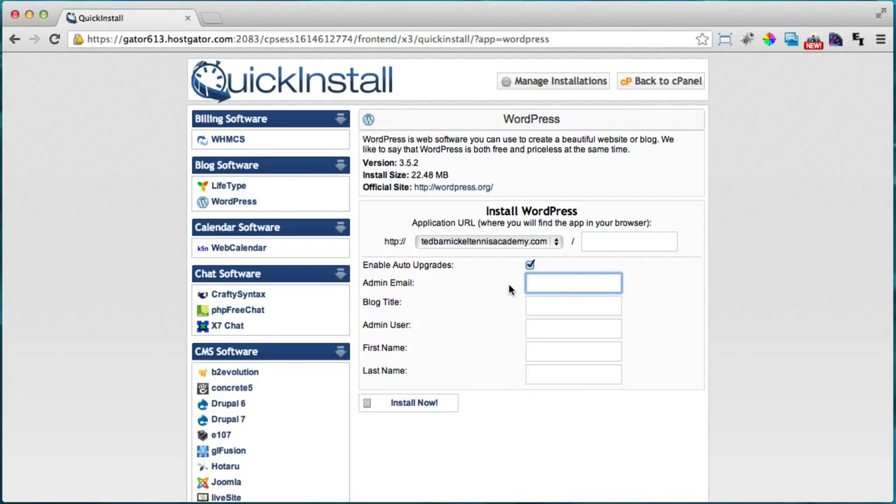
pyautogui.click(558, 303)
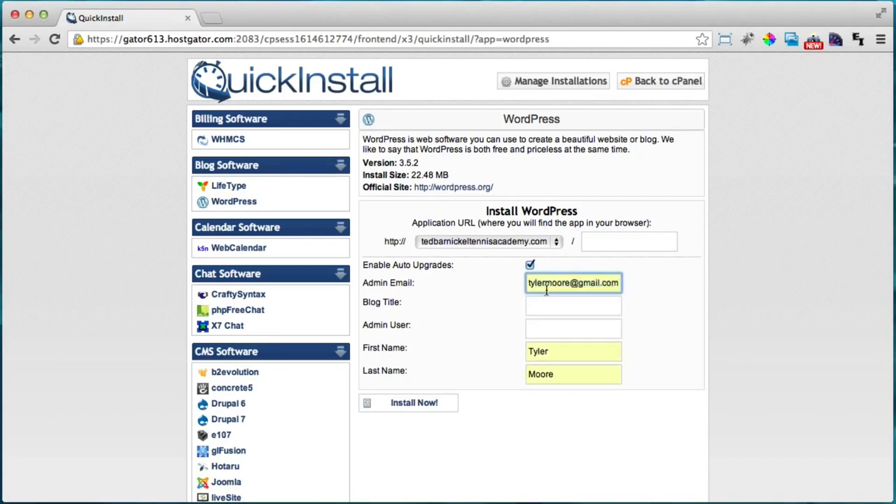
# Enter blog title 'Ted Tennis Academy' and the admin username, then start the installation.
pyautogui.click(558, 307)
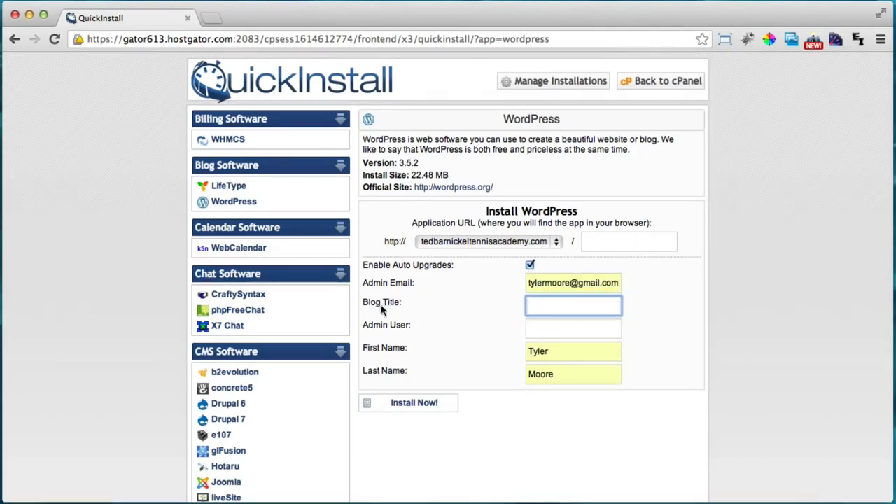
pyautogui.write('Ted Tennos')
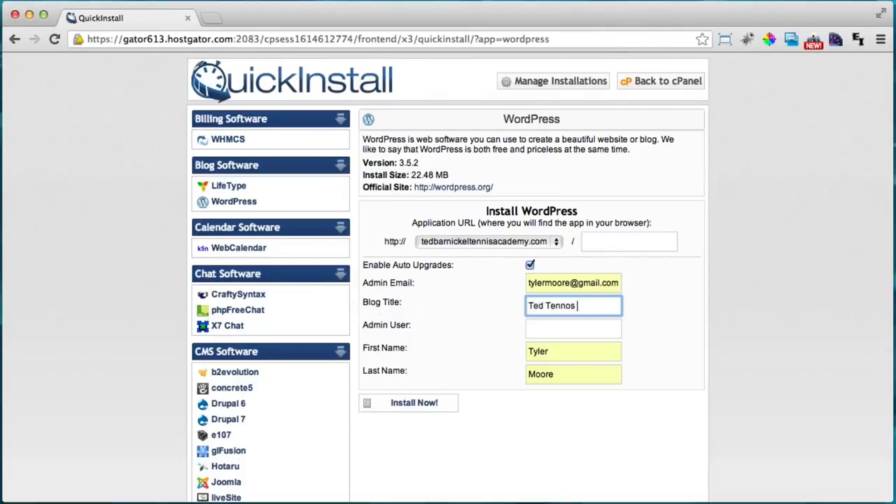
pyautogui.press('BackSpace')
pyautogui.press('BackSpace')
pyautogui.press('BackSpace')
pyautogui.write('is Acade')
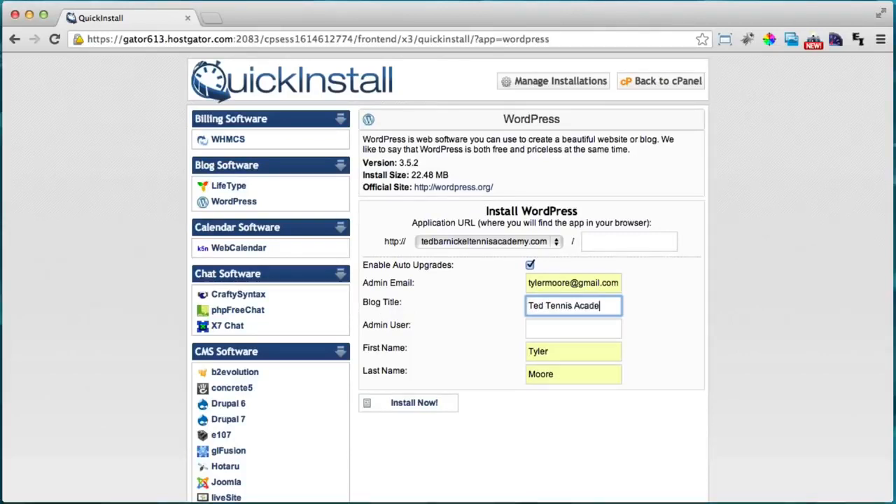
pyautogui.write('demy')
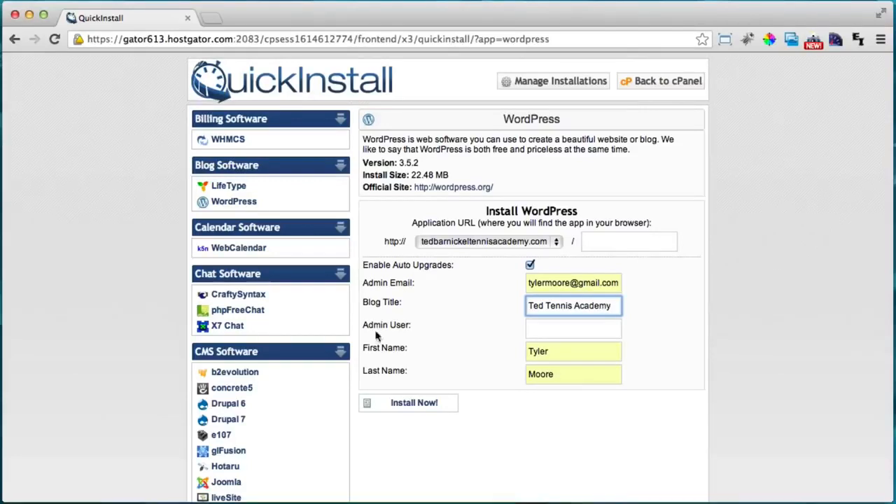
pyautogui.click(558, 329)
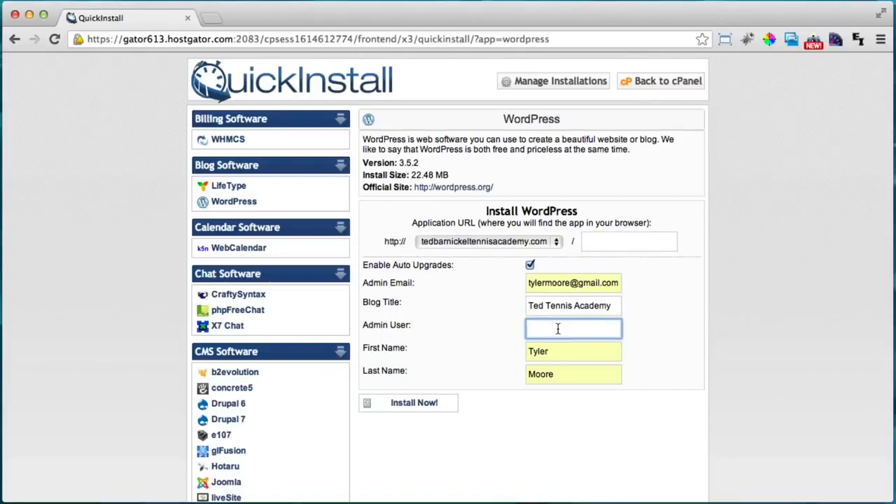
pyautogui.write('Ted')
pyautogui.click(413, 403)
pyautogui.scroll(-1, 619, 413)
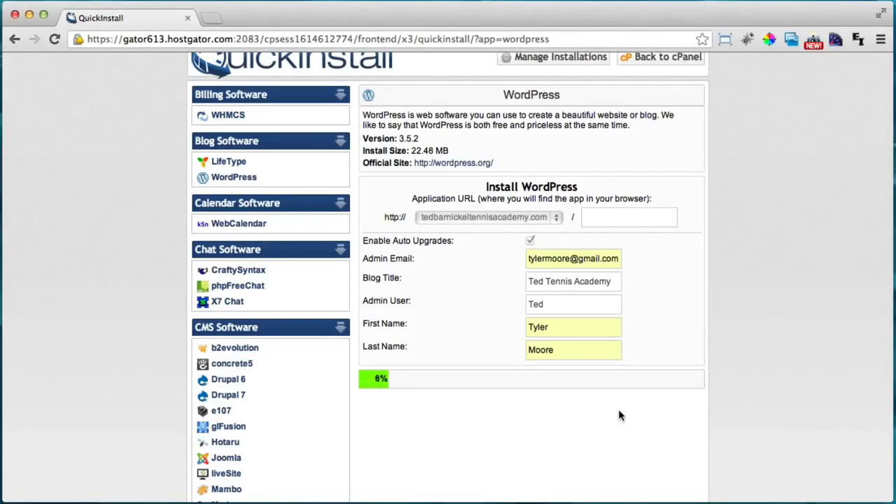
# Wait for the install to reach 100% and read the Congratulations admin login details.
pyautogui.scroll(1, 618, 415)
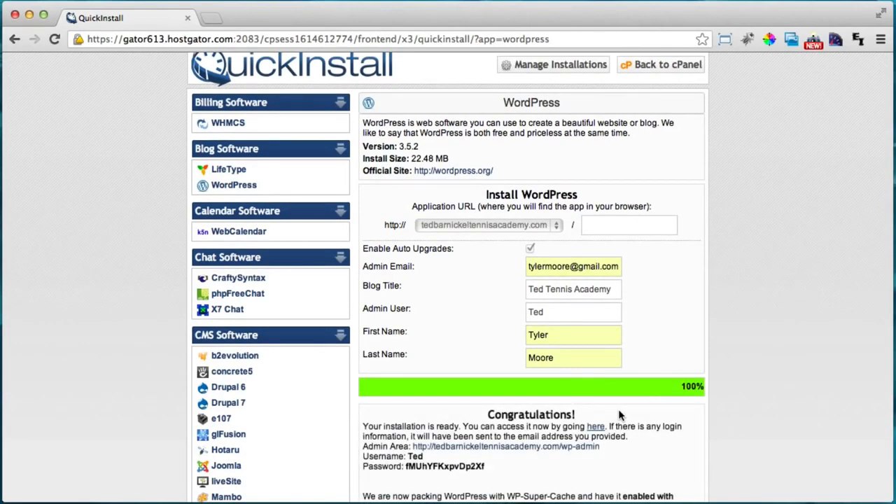
pyautogui.scroll(-2, 619, 416)
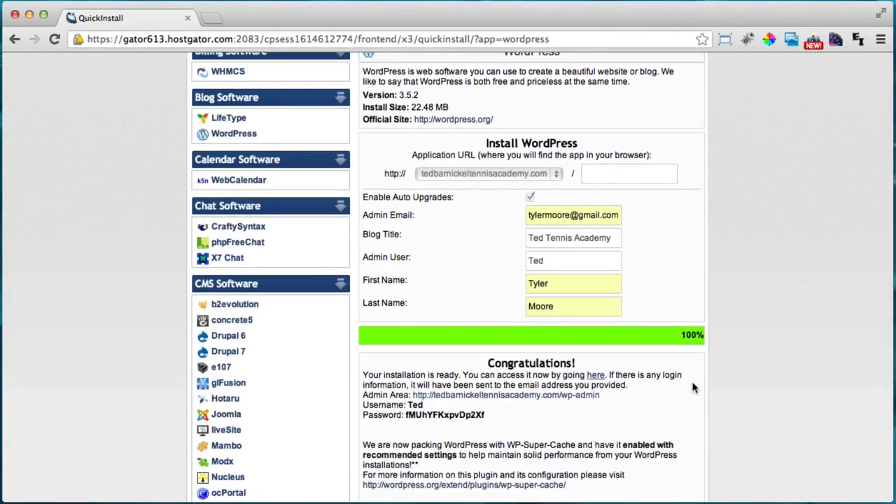
pyautogui.scroll(-1, 685, 383)
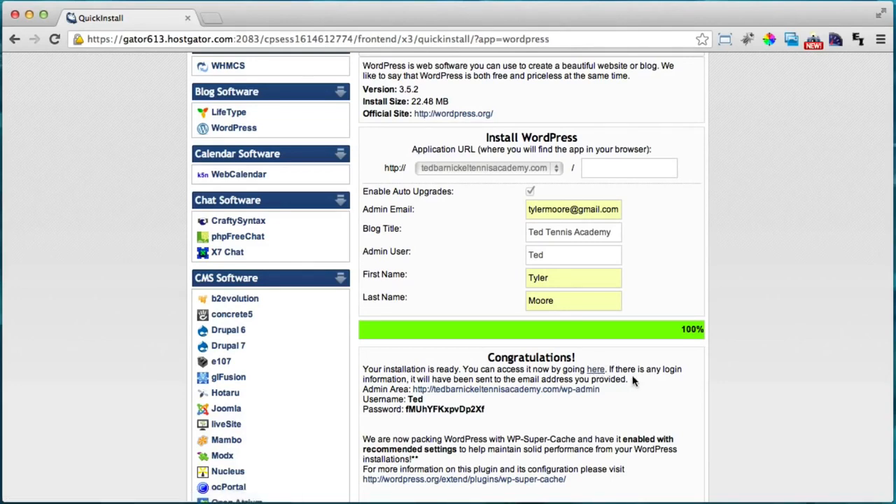
pyautogui.scroll(-1, 634, 381)
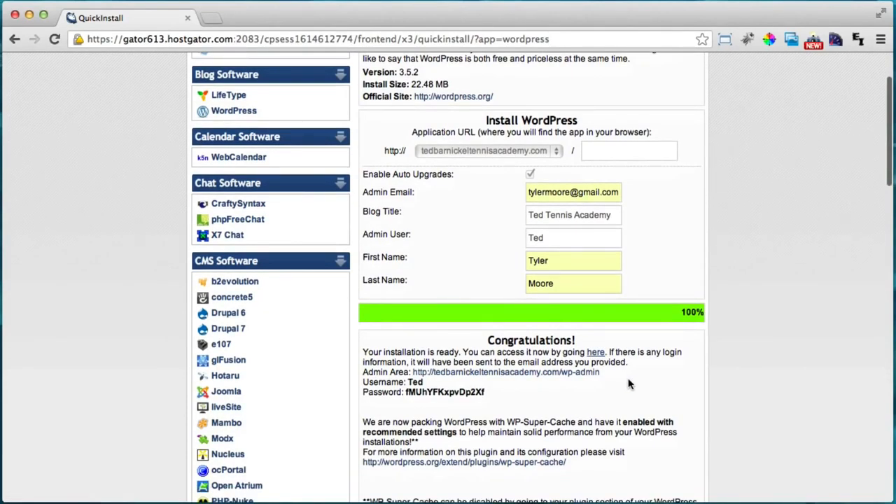
pyautogui.scroll(1, 630, 381)
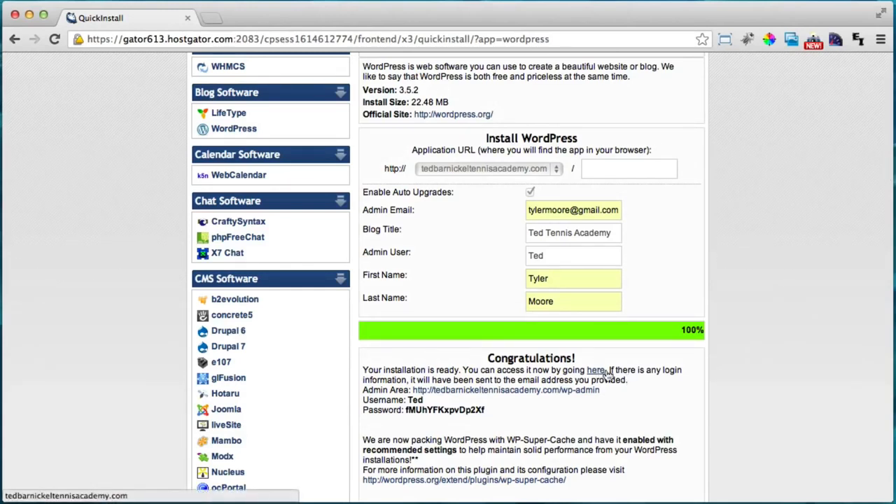
pyautogui.scroll(-1, 662, 374)
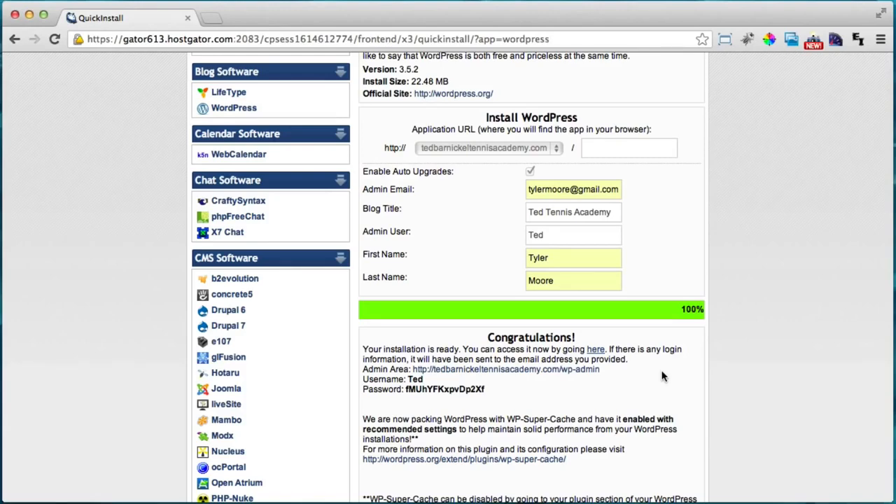
pyautogui.scroll(-3, 662, 376)
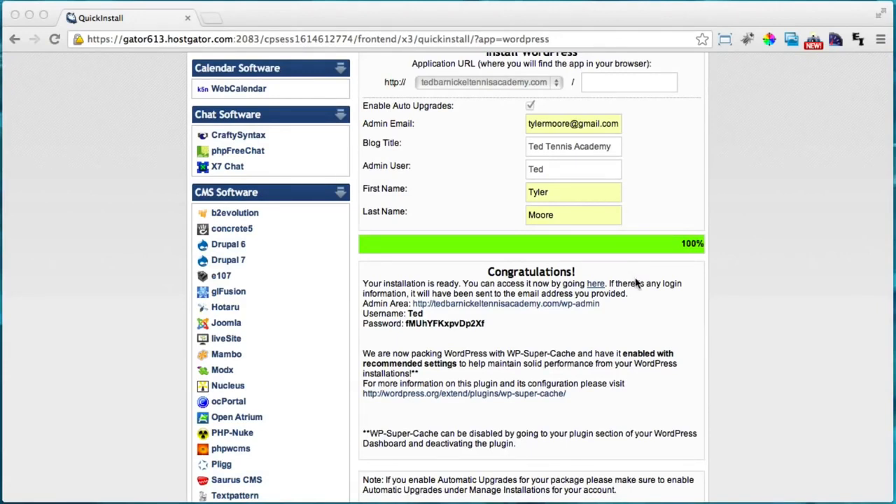
pyautogui.scroll(-1, 637, 281)
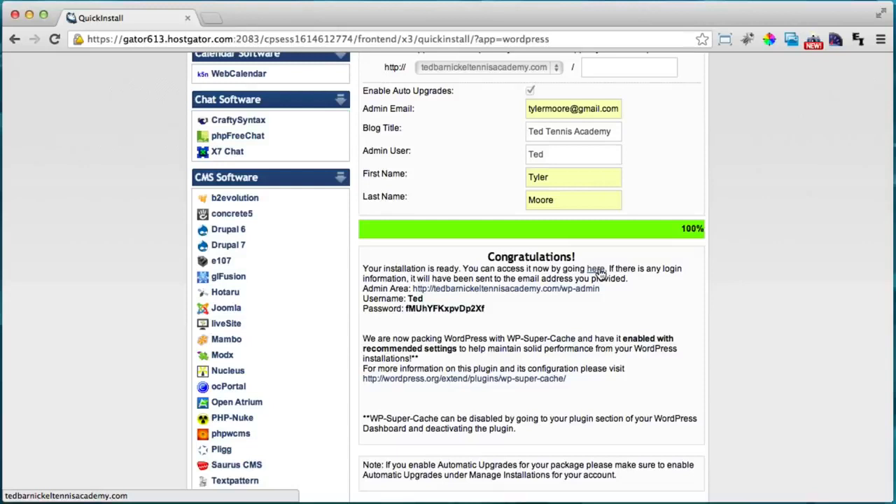
# Open the new Ted Tennis Academy site in a new tab and browse its home page.
pyautogui.click(597, 270)
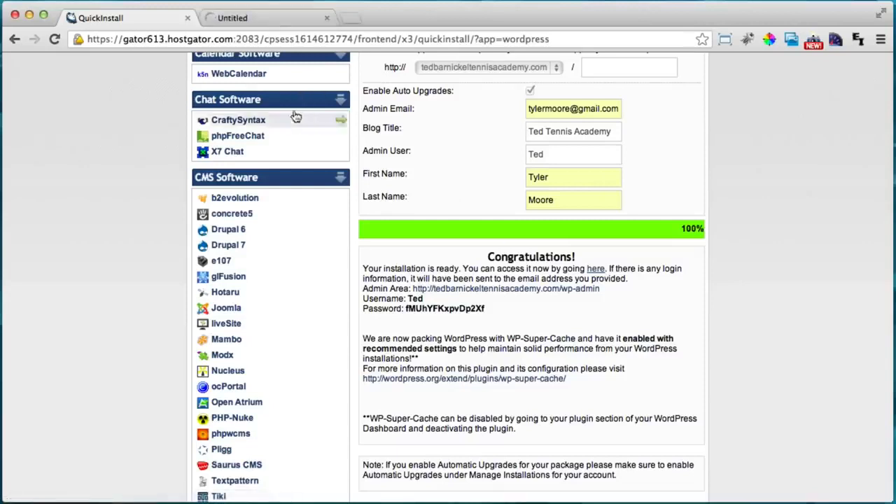
pyautogui.click(270, 20)
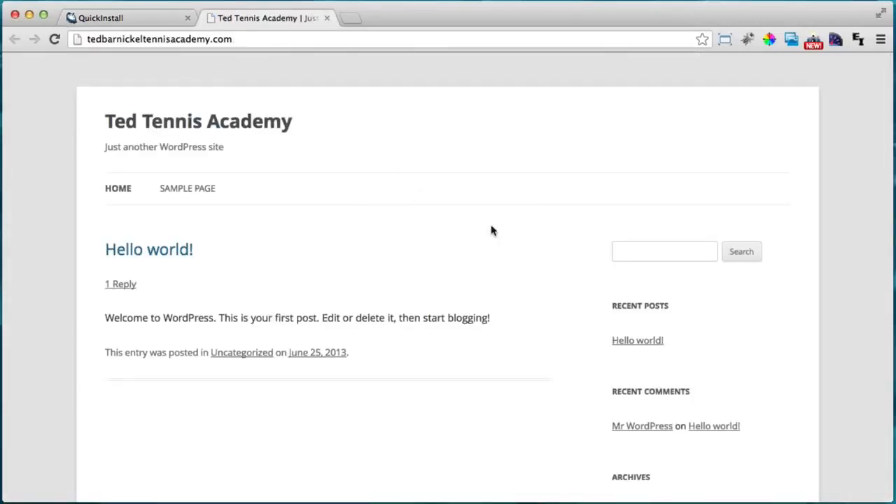
pyautogui.scroll(-5, 430, 250)
pyautogui.scroll(5, 431, 249)
pyautogui.scroll(-1, 290, 255)
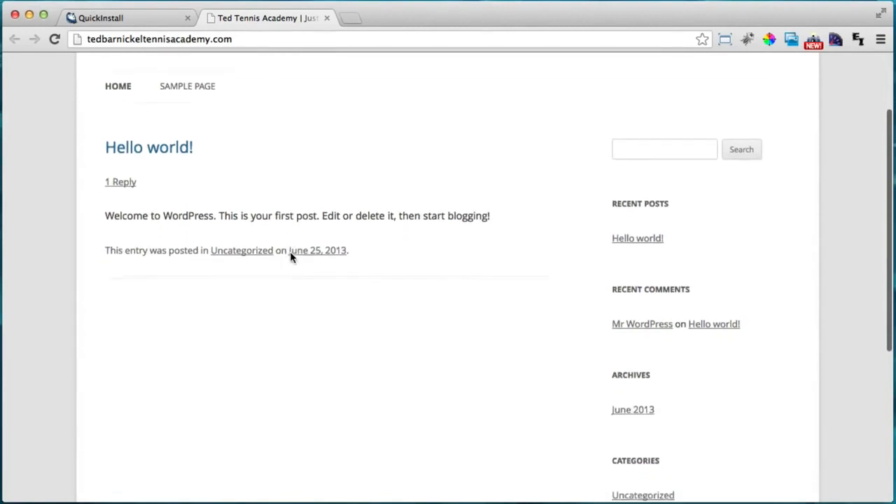
pyautogui.scroll(3, 291, 255)
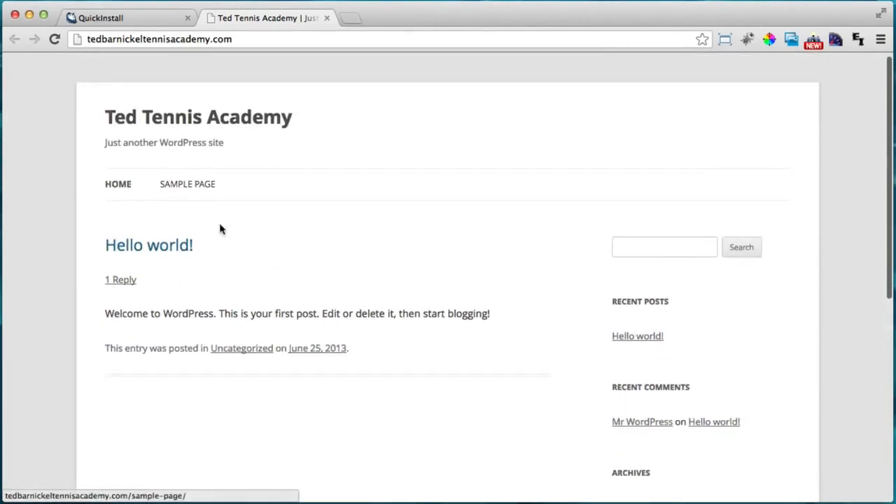
pyautogui.scroll(-2, 411, 210)
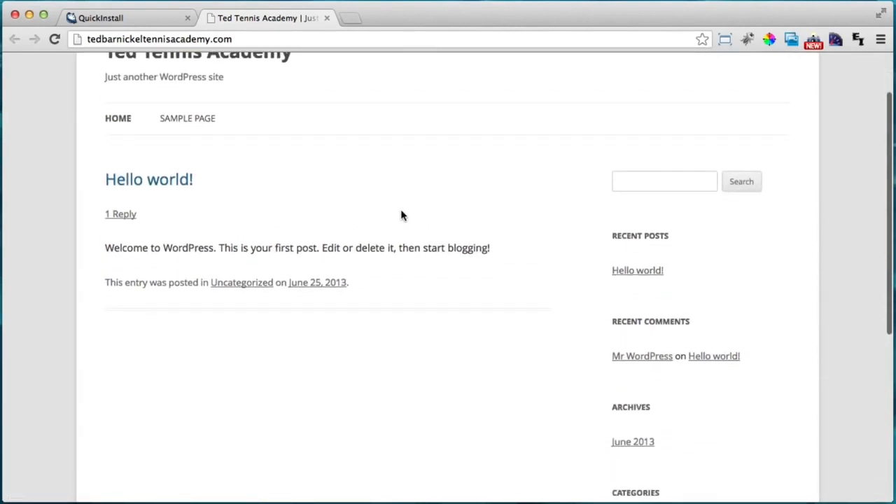
pyautogui.scroll(2, 399, 215)
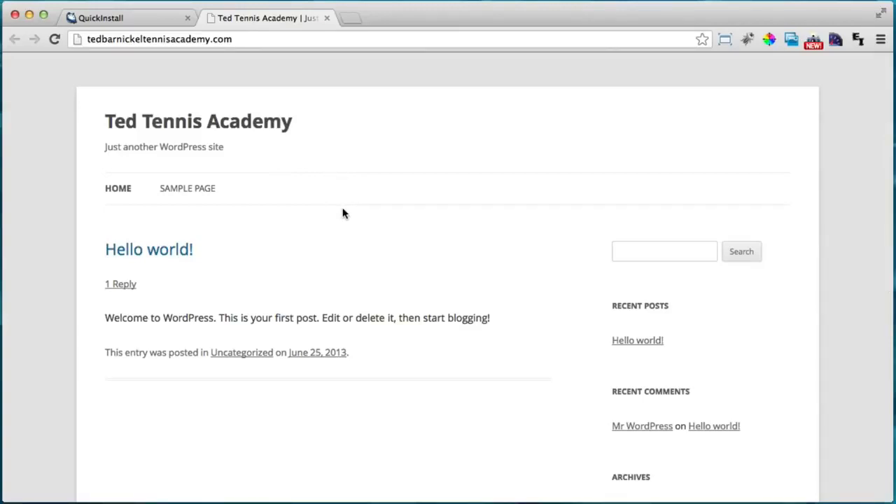
pyautogui.scroll(-1, 240, 225)
# View the site's Sample Page, then return to the 'Hello world!' home page.
pyautogui.click(196, 184)
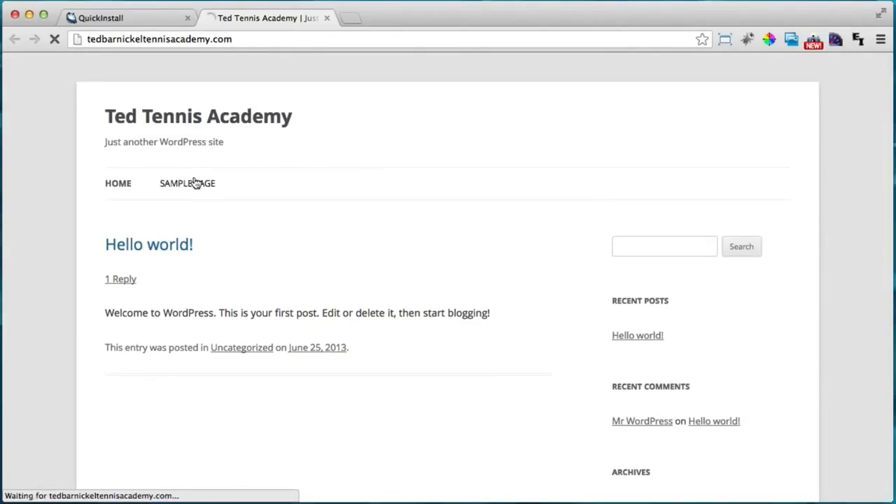
pyautogui.scroll(-10, 350, 209)
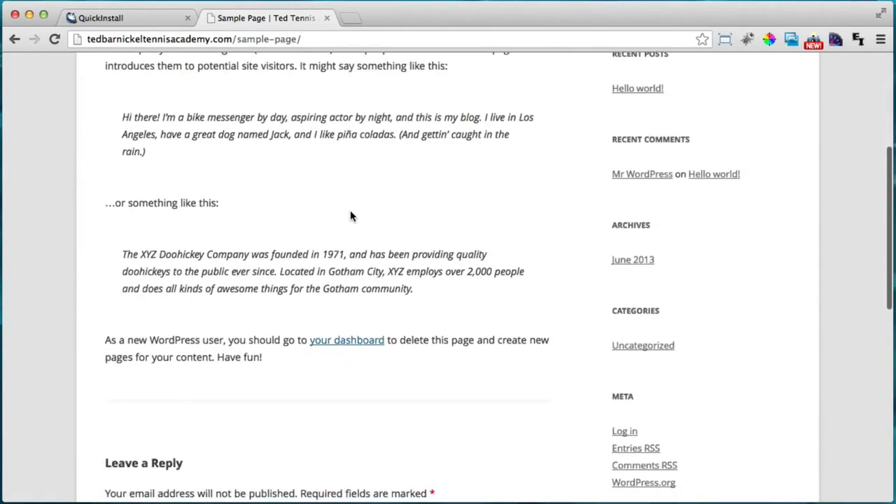
pyautogui.scroll(12, 351, 217)
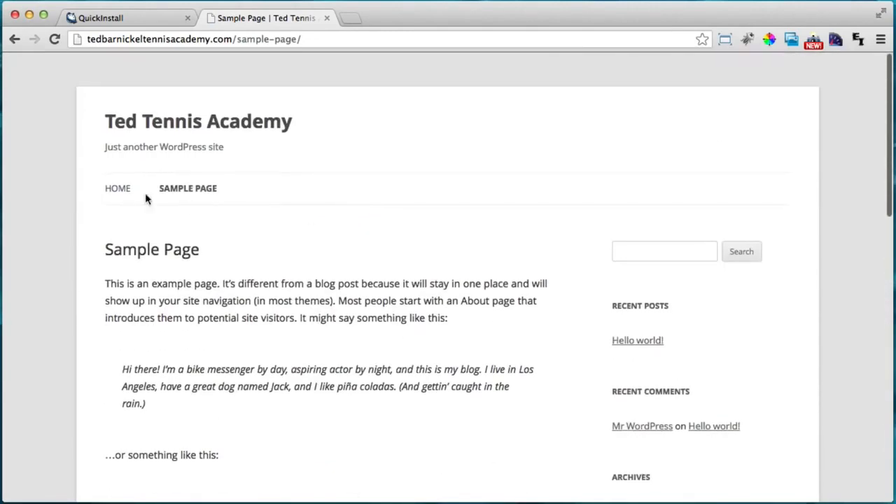
pyautogui.click(118, 189)
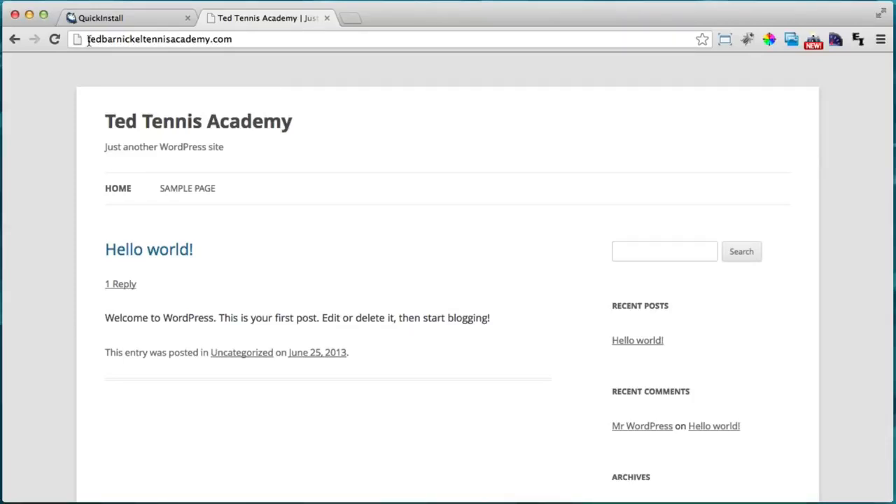
# Load the admin login page at tedbarnickeltennisacademy.com/wp-admin.
pyautogui.moveTo(88, 41); pyautogui.dragTo(253, 39)
pyautogui.click(250, 39)
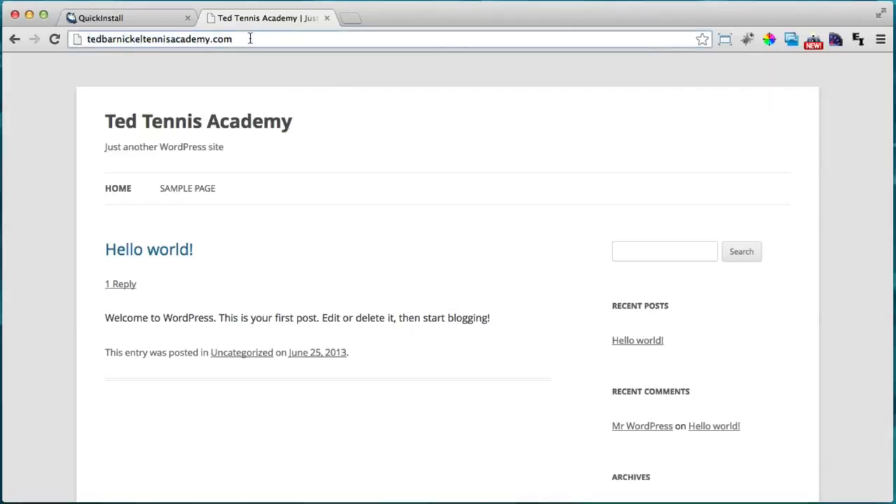
pyautogui.write('/wp-')
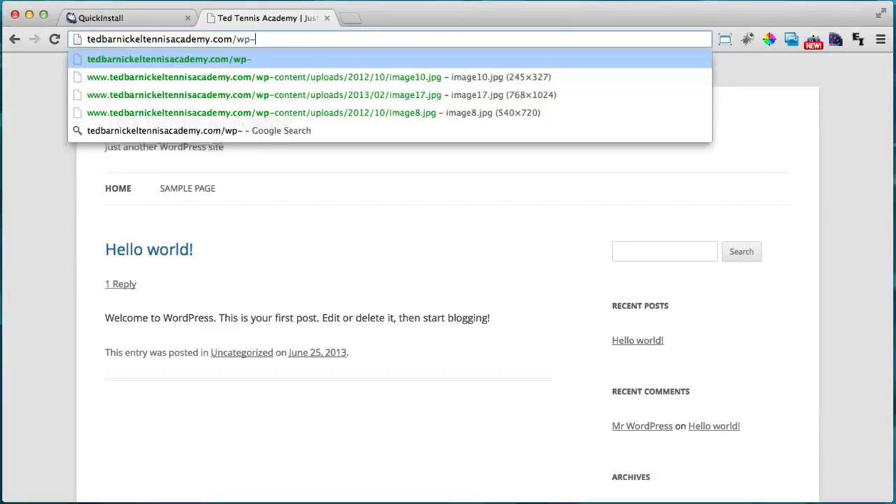
pyautogui.write('admin')
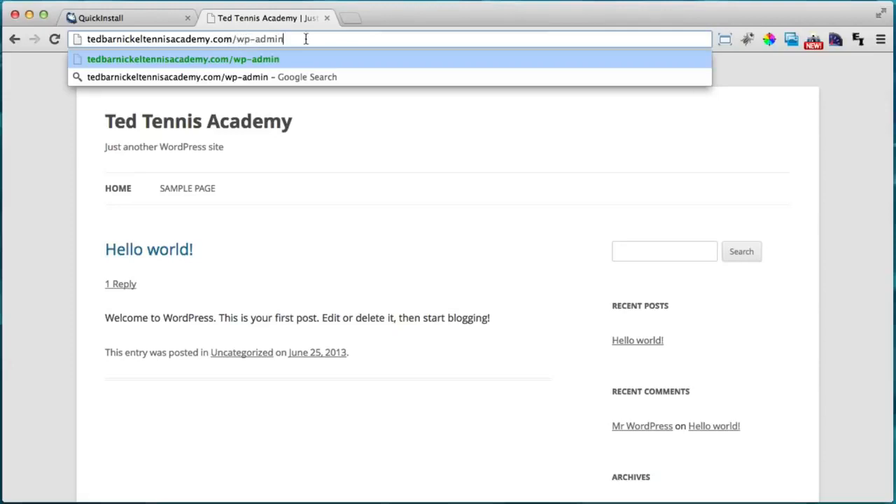
pyautogui.press('Return')
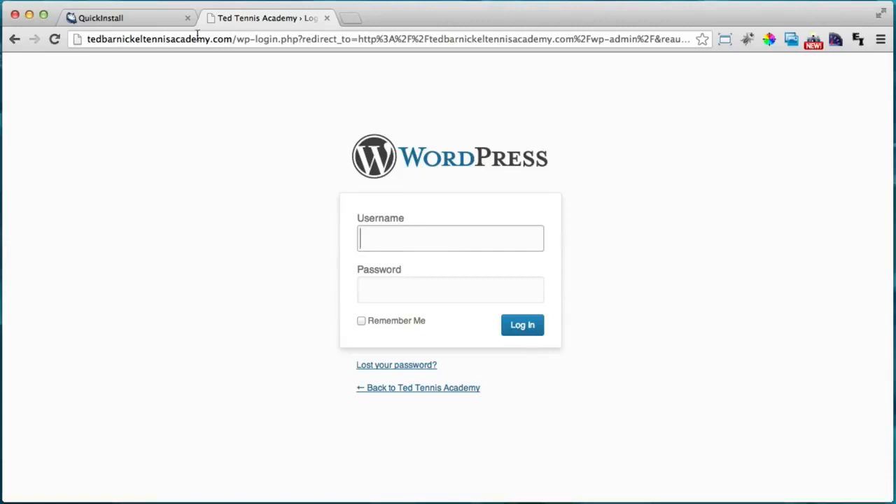
# Enter the installer's admin username and generated password and log in to the Dashboard.
pyautogui.click(139, 21)
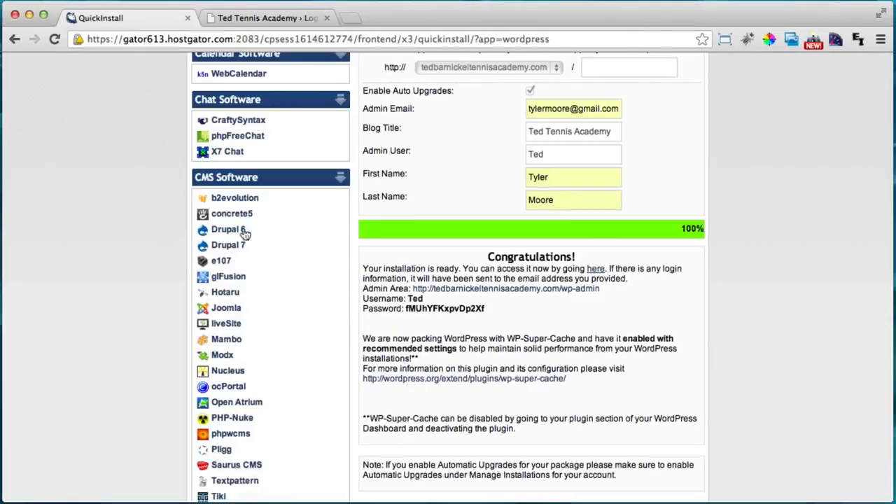
pyautogui.doubleClick(414, 298)
pyautogui.click(318, 20)
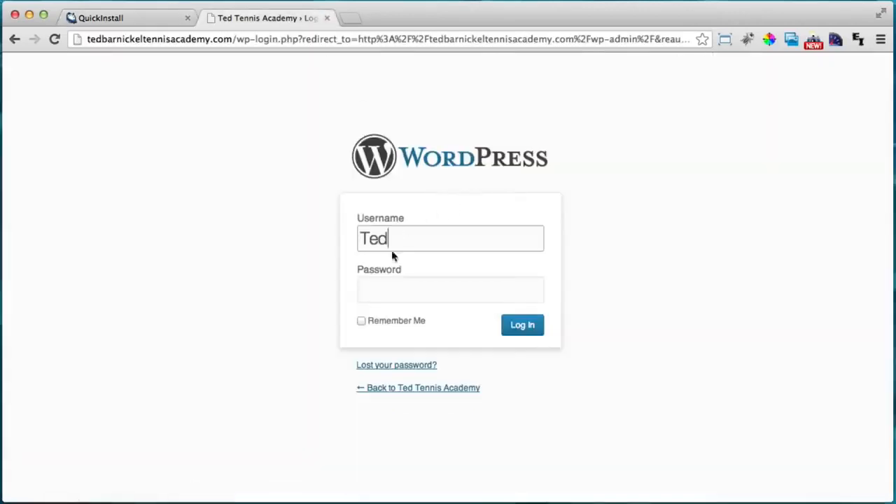
pyautogui.click(172, 21)
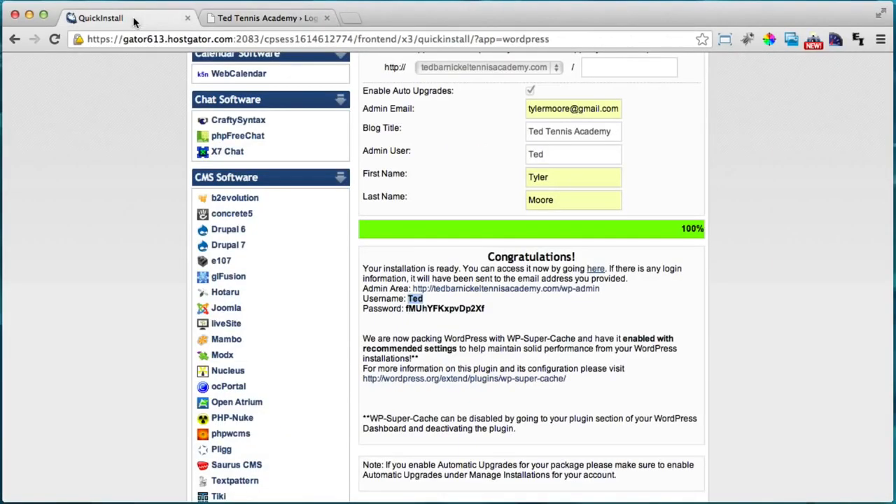
pyautogui.click(406, 312)
pyautogui.moveTo(406, 309); pyautogui.dragTo(495, 309)
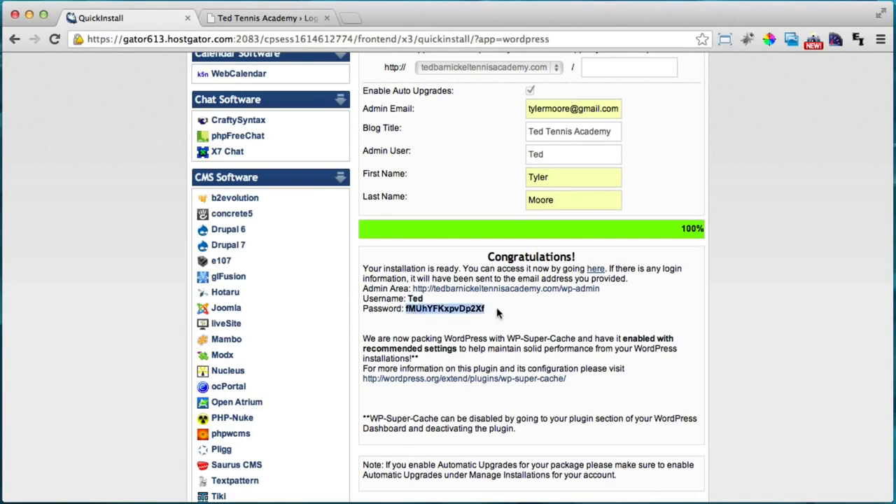
pyautogui.click(266, 17)
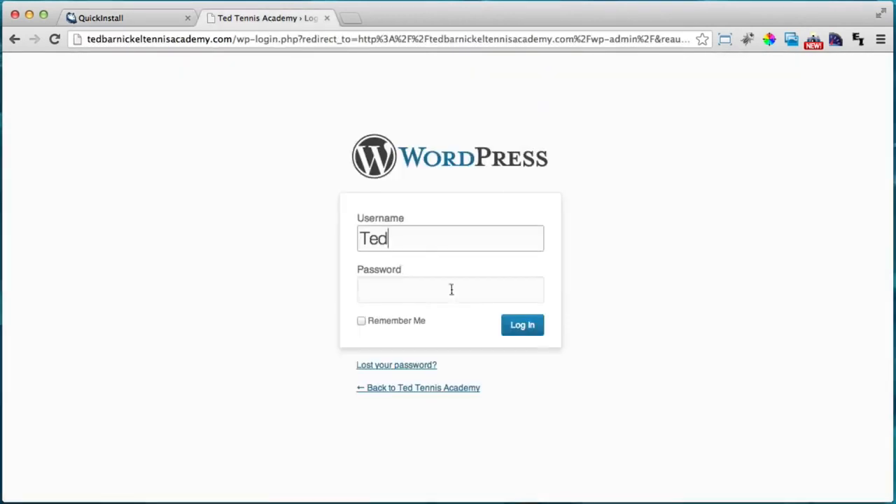
pyautogui.click(427, 294)
pyautogui.press('super+v')
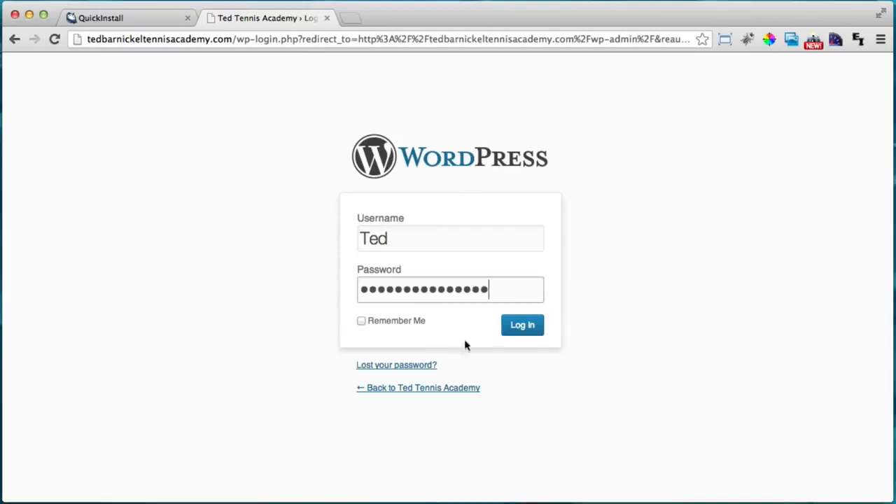
pyautogui.click(528, 334)
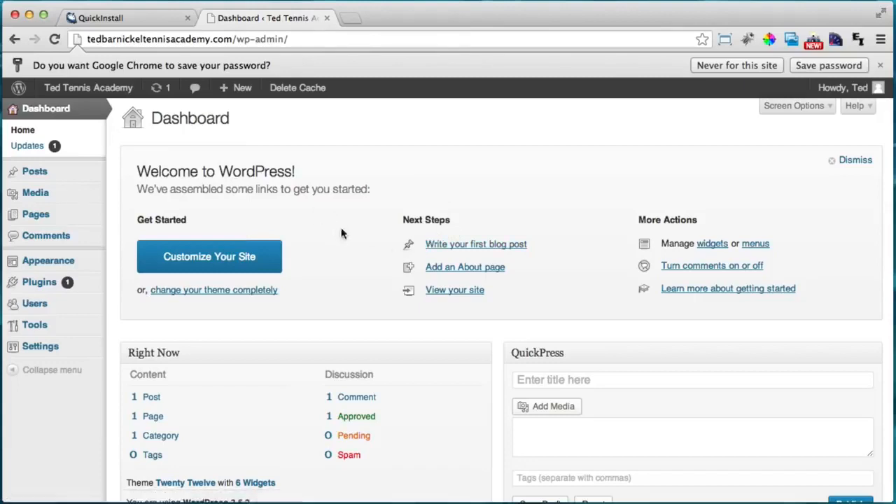
# Review the generated admin password on the QuickInstall summary page.
pyautogui.click(117, 18)
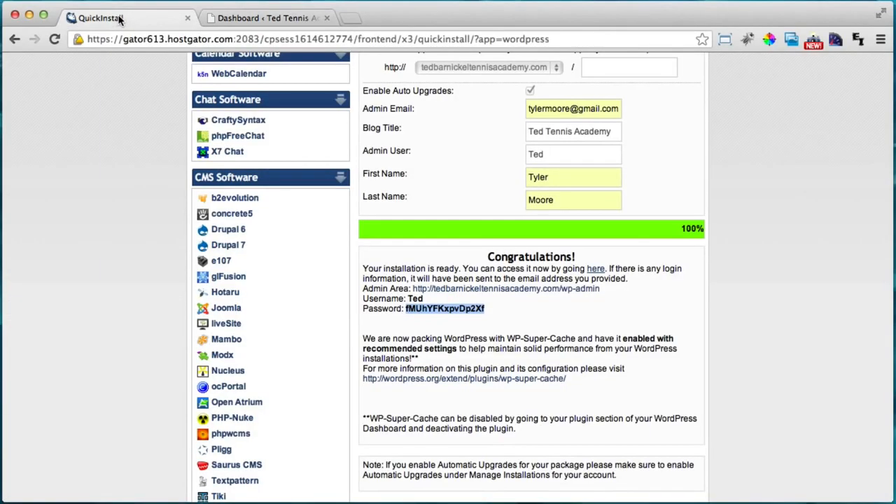
pyautogui.click(498, 320)
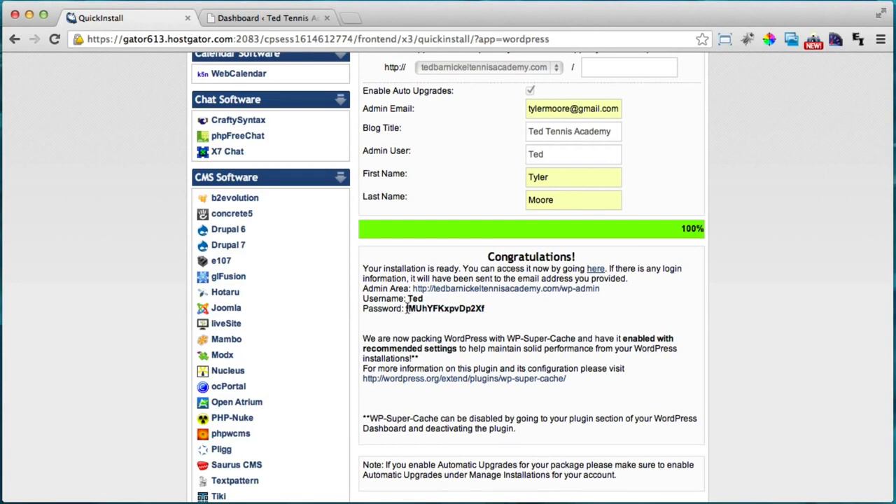
pyautogui.moveTo(406, 309); pyautogui.dragTo(496, 310)
pyautogui.click(470, 312)
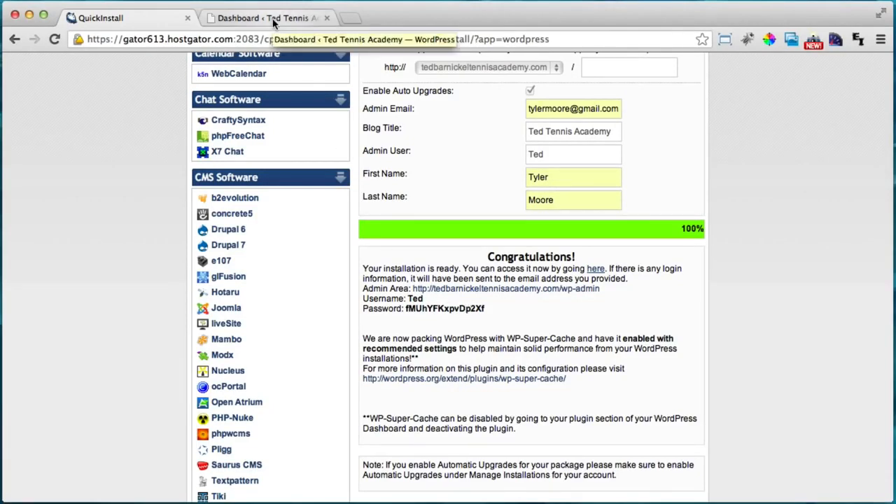
# Close the QuickInstall summary tab so only the WordPress Dashboard remains.
pyautogui.click(273, 23)
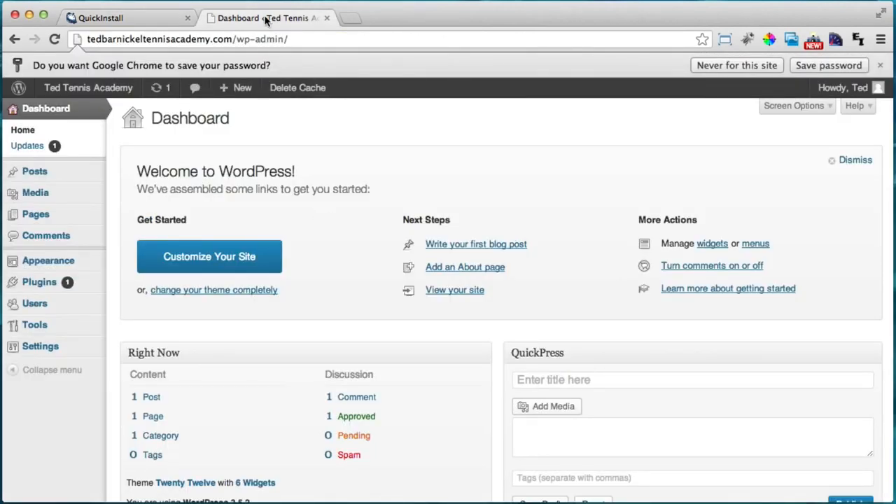
pyautogui.click(135, 19)
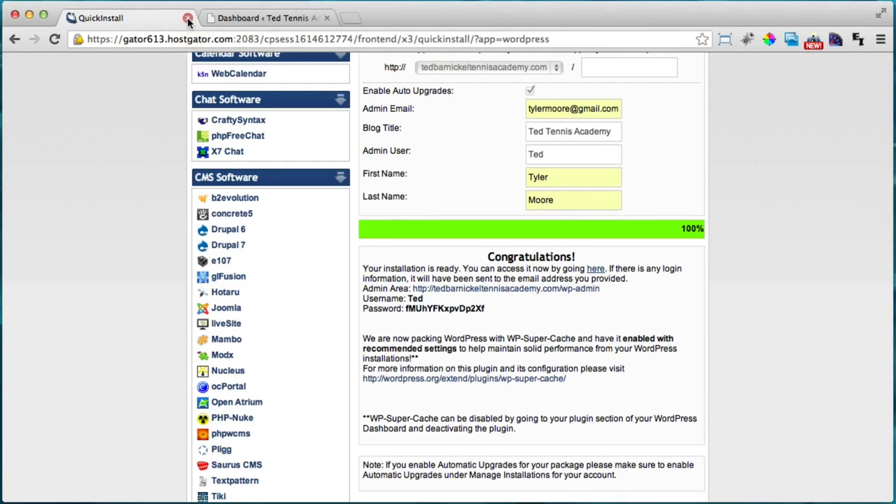
pyautogui.click(188, 18)
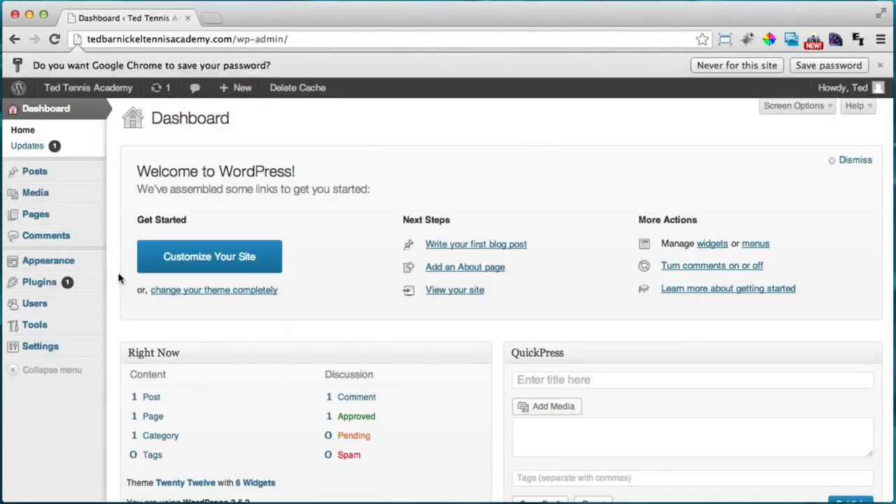
# Open the admin user's Profile page from the Users list.
pyautogui.click(41, 308)
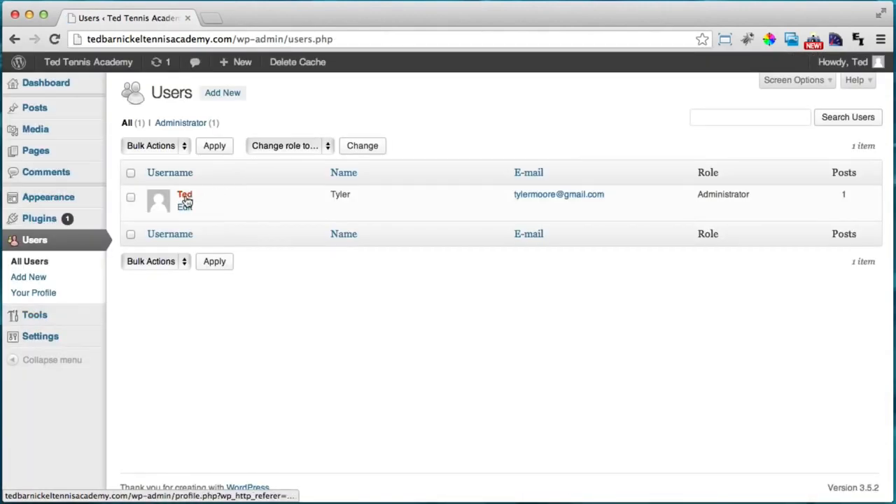
pyautogui.click(185, 195)
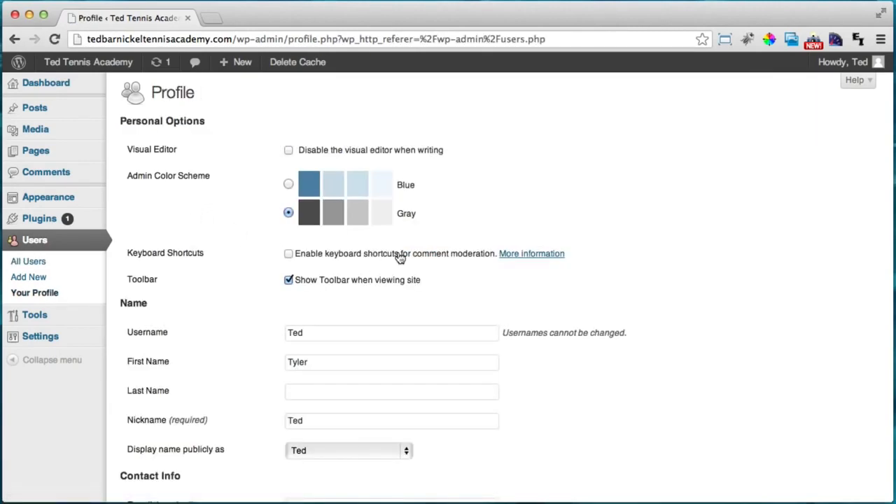
pyautogui.scroll(-10, 405, 257)
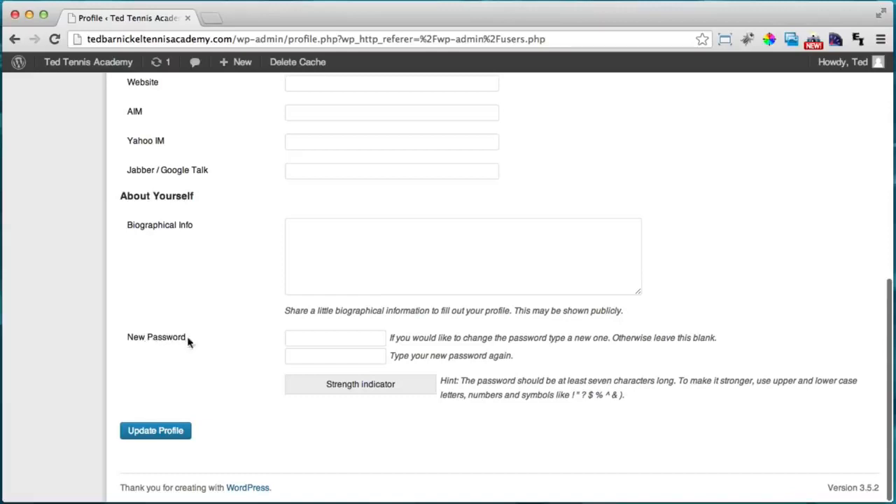
# Enter a new strong password for the admin account and update the profile.
pyautogui.click(313, 338)
pyautogui.write('••••')
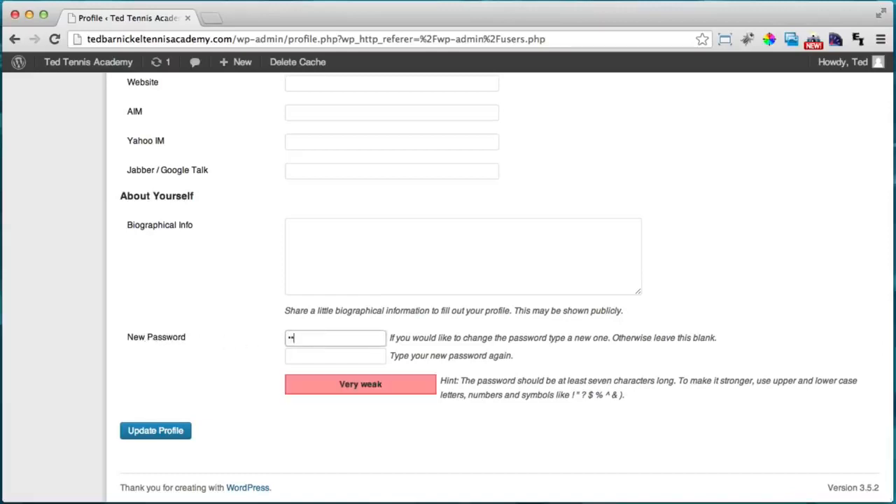
pyautogui.write('•••••••')
pyautogui.press('Tab')
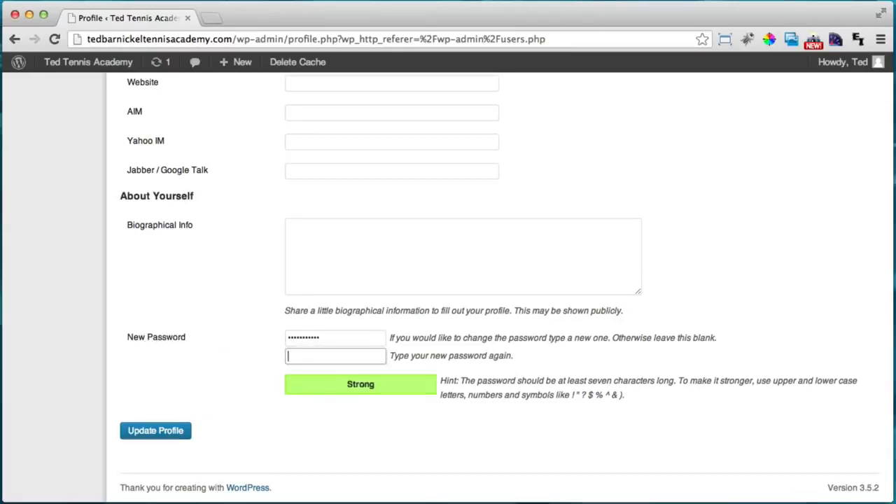
pyautogui.write('•••••••••••')
pyautogui.click(169, 434)
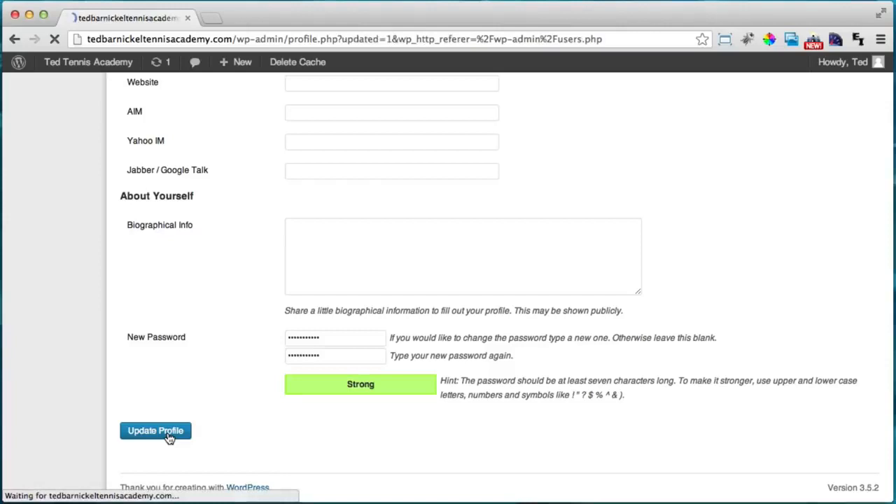
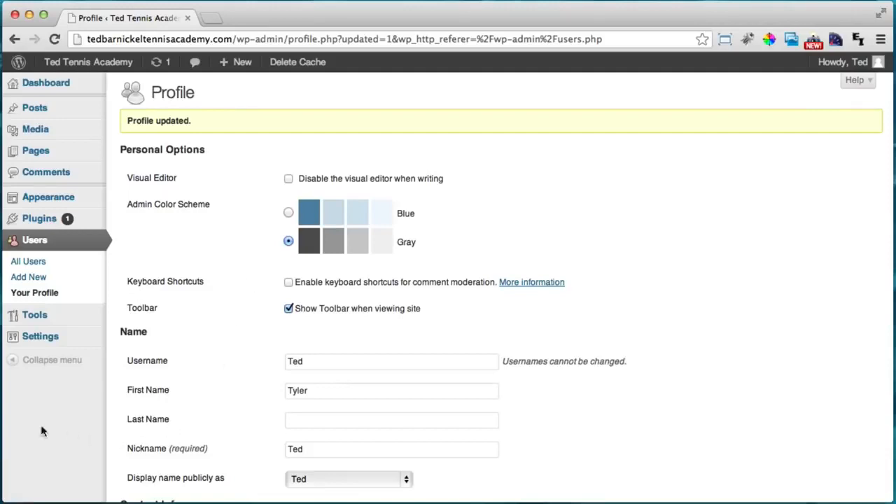
# From the Profile screen, show the Settings flyout submenu in the admin sidebar.
pyautogui.moveTo(55, 339)
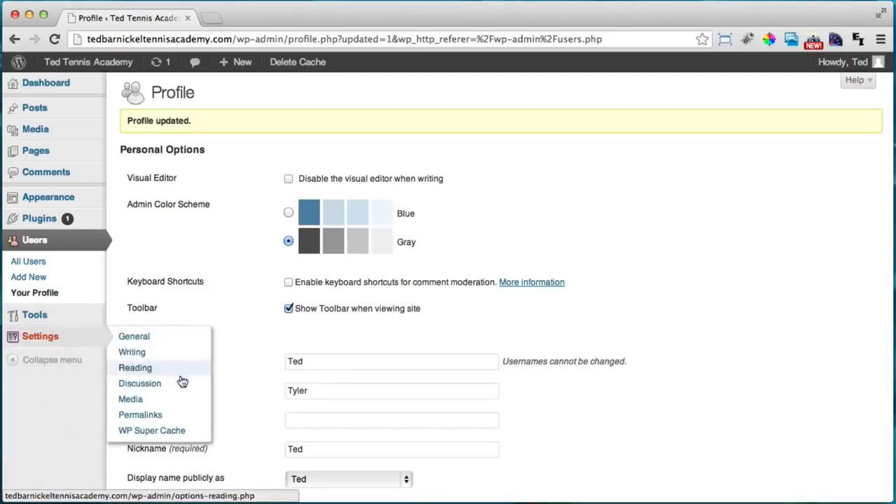
# Turn WP Super Cache off with the Easy tab's Caching Off option and update its status.
pyautogui.click(150, 430)
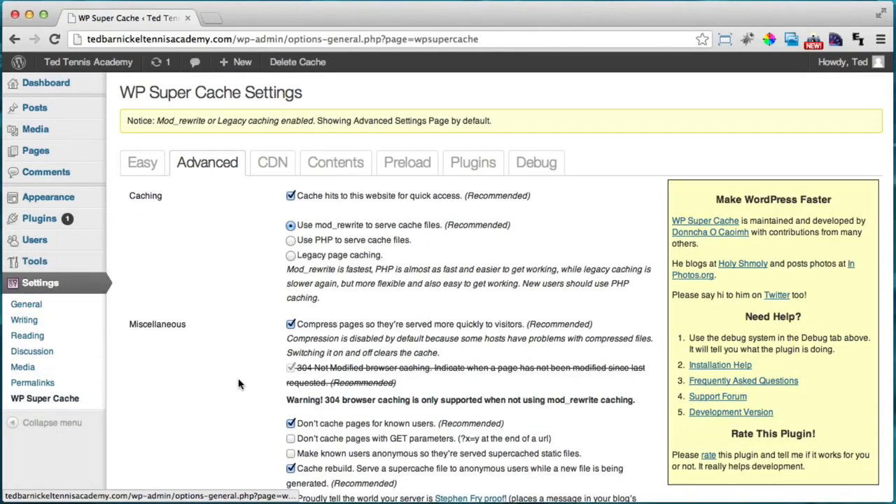
pyautogui.click(142, 169)
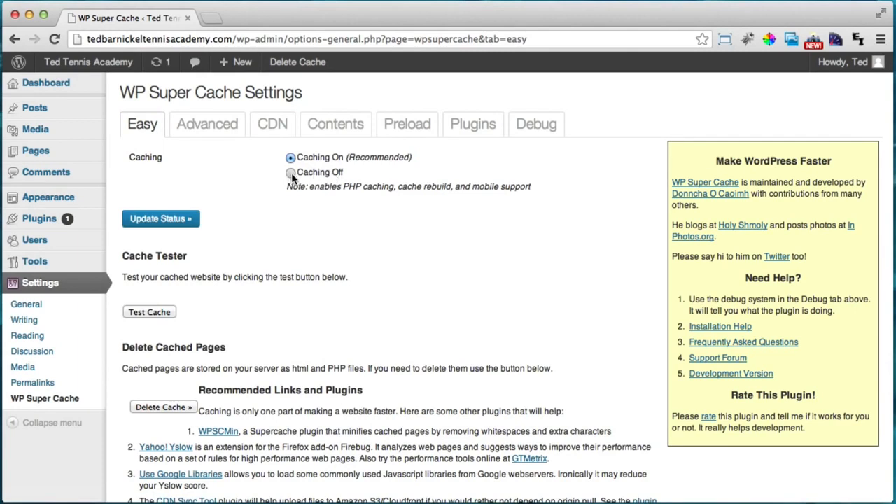
pyautogui.click(292, 174)
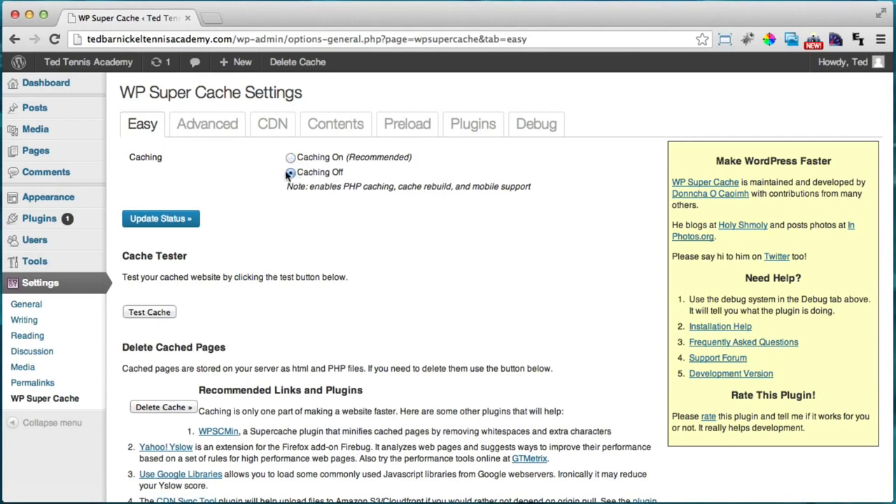
pyautogui.click(175, 220)
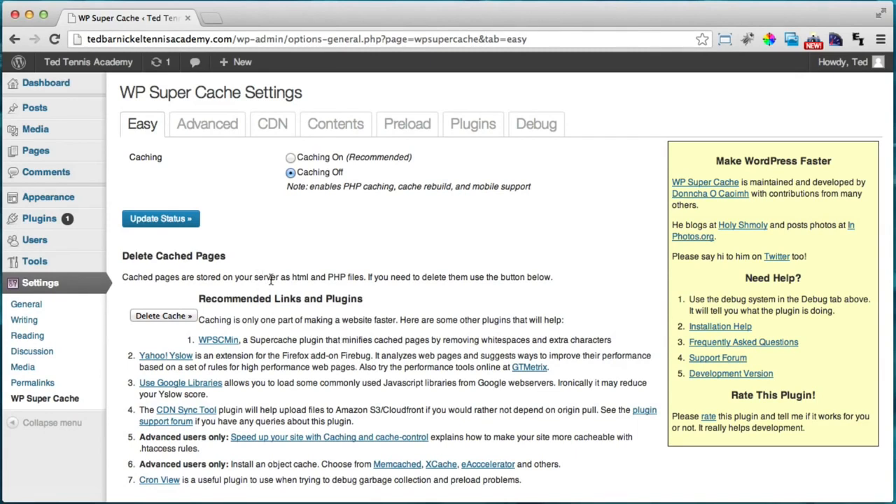
pyautogui.click(48, 223)
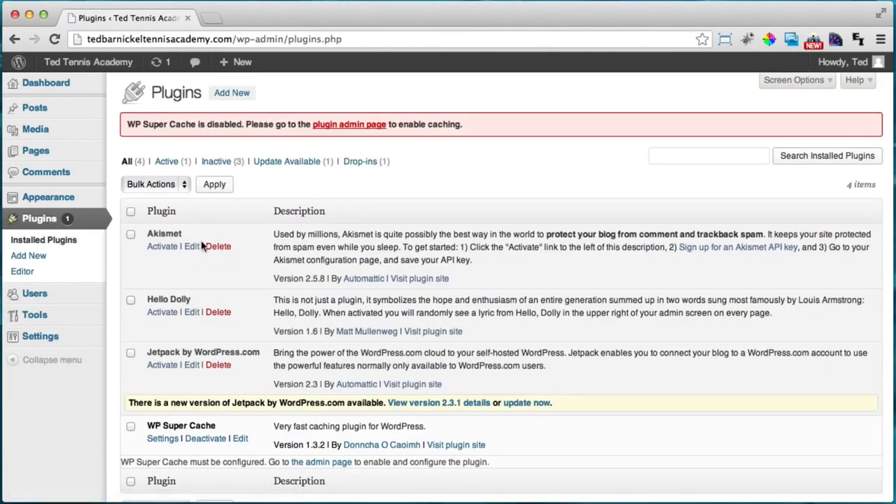
# Delete WP Super Cache and its data, leaving Akismet, Hello Dolly and Jetpack installed.
pyautogui.scroll(-2, 230, 227)
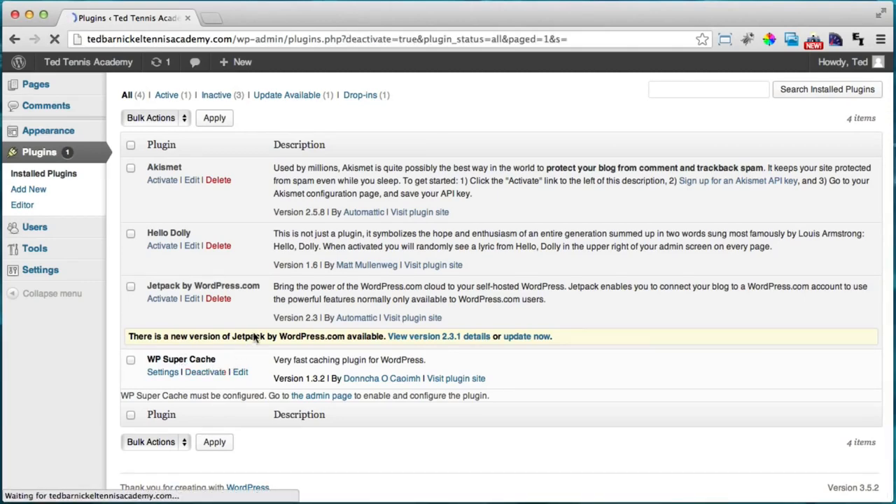
pyautogui.scroll(-2, 262, 327)
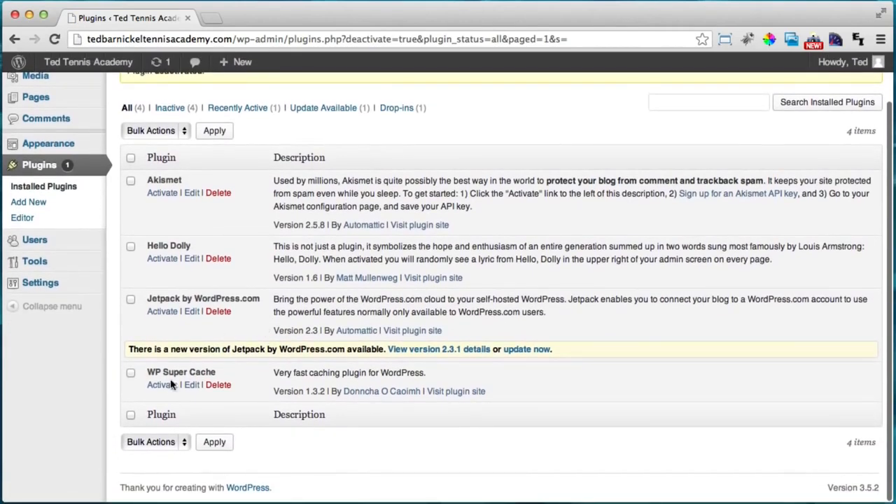
pyautogui.click(220, 388)
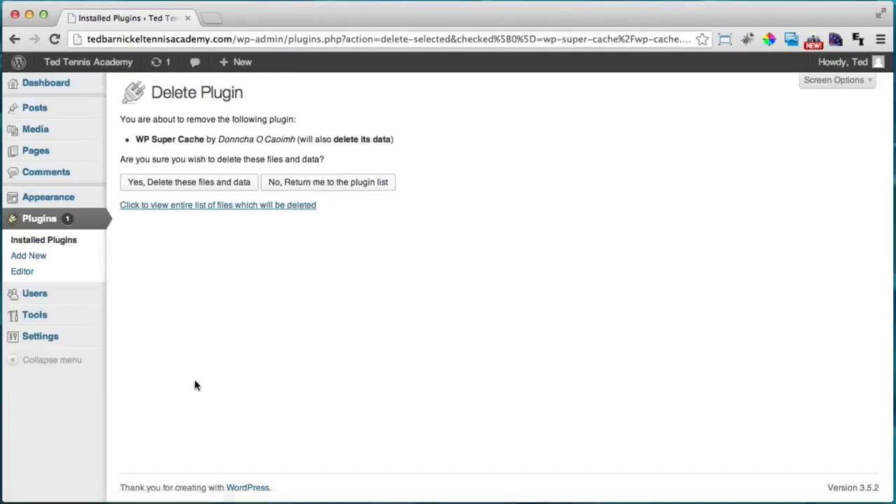
pyautogui.click(192, 186)
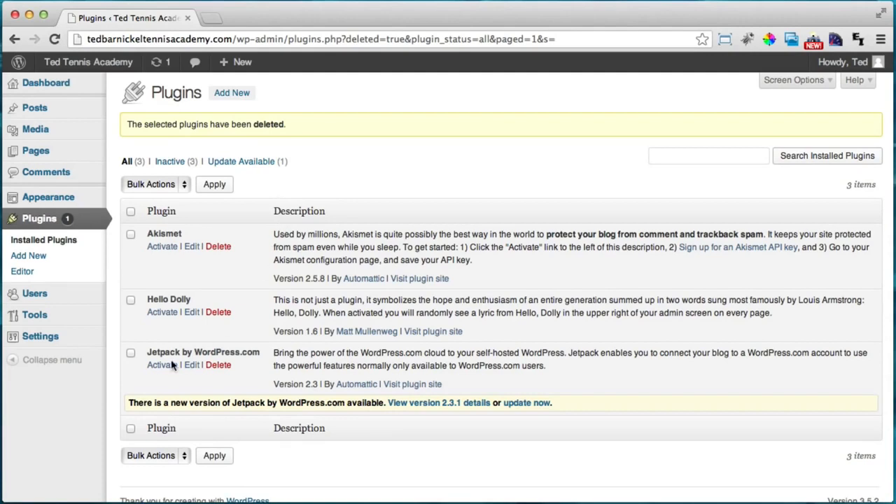
pyautogui.moveTo(53, 337)
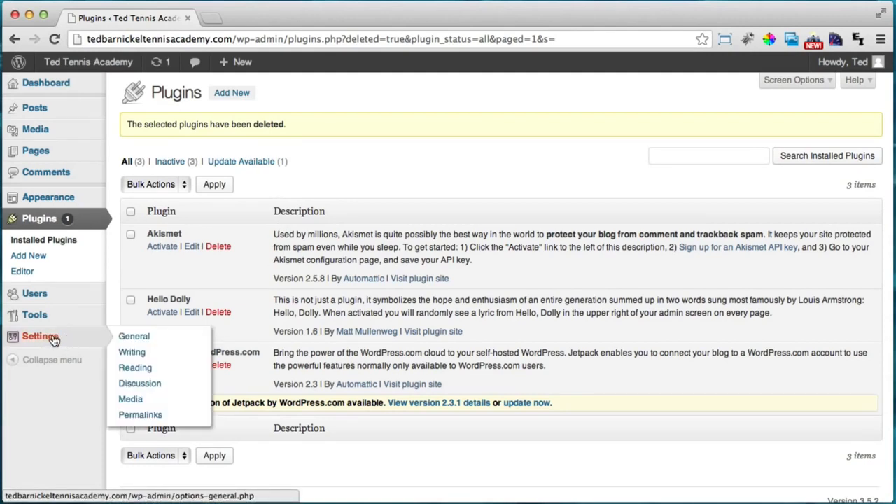
# Save the permalinks with the Post name structure (/%postname%/) selected.
pyautogui.click(143, 419)
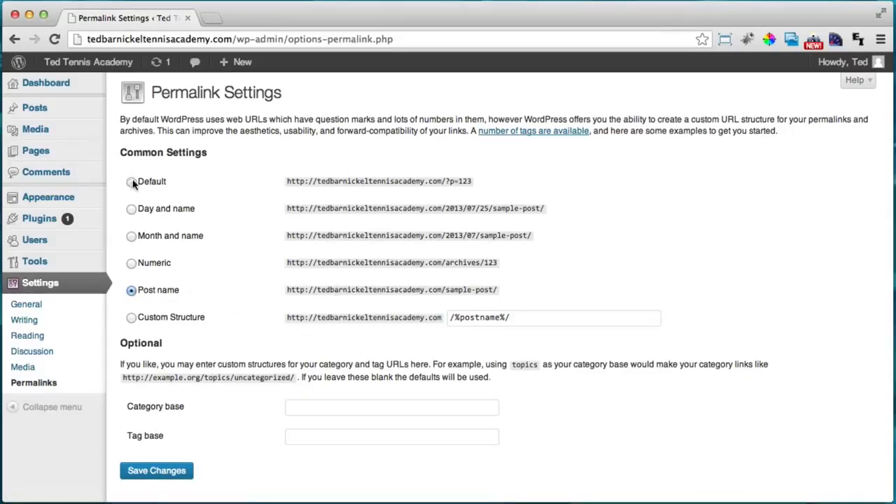
pyautogui.click(179, 476)
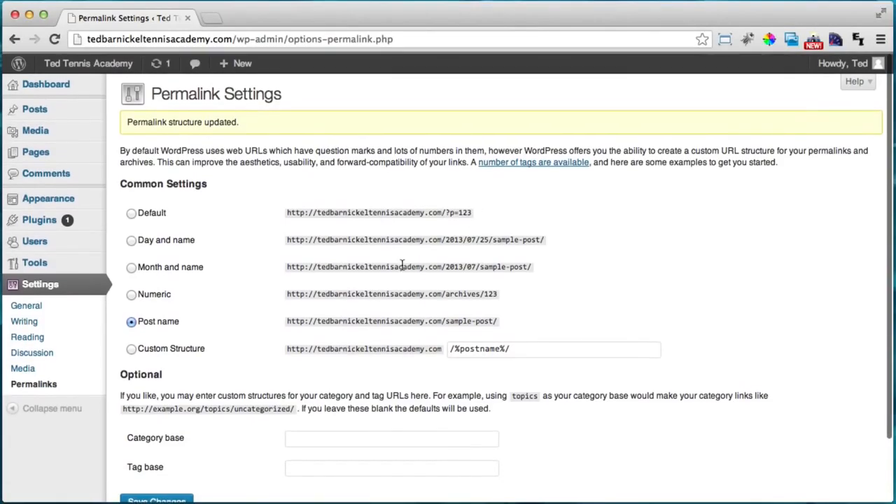
pyautogui.moveTo(55, 91)
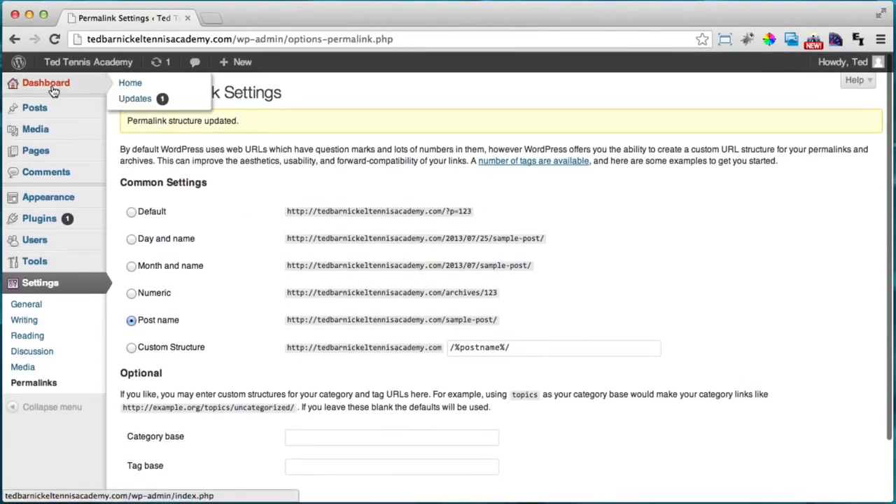
pyautogui.click(53, 91)
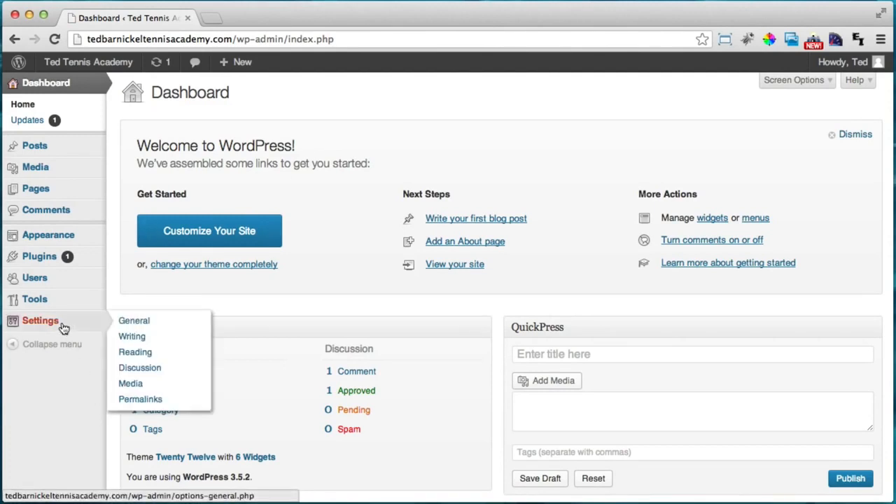
pyautogui.click(146, 329)
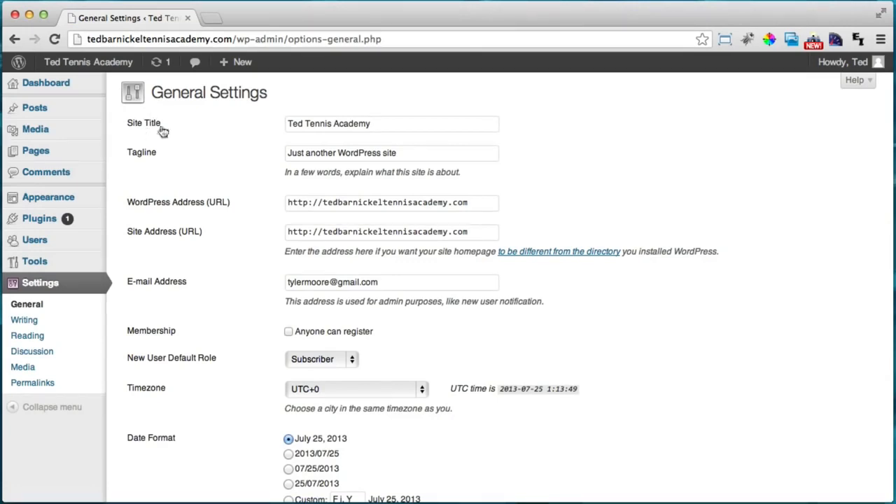
pyautogui.moveTo(393, 124); pyautogui.dragTo(305, 126)
pyautogui.write('Barnickel')
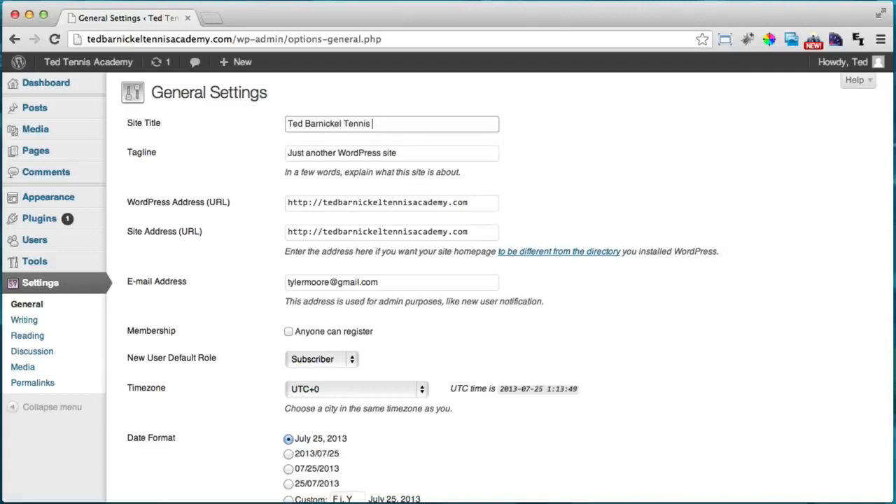
pyautogui.write(' Tennis Academy - Leawood')
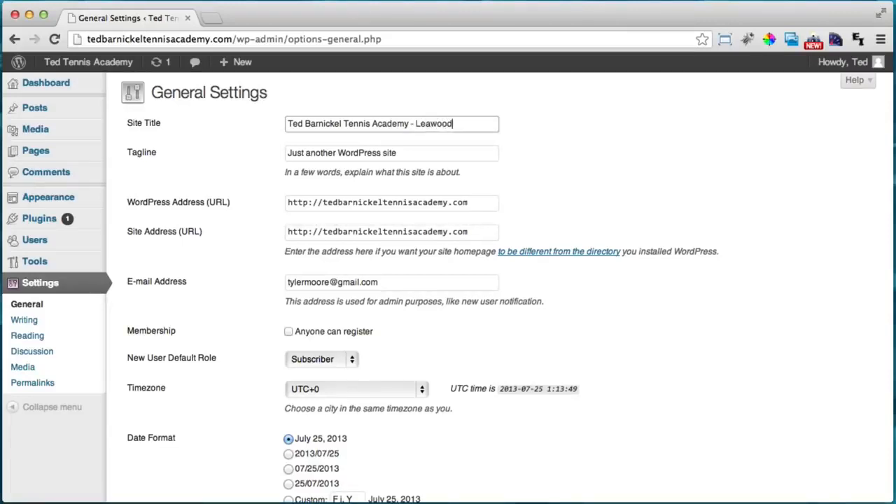
pyautogui.write(', Kansas')
# Clear the default tagline and save the General Settings.
pyautogui.moveTo(432, 158); pyautogui.dragTo(250, 154)
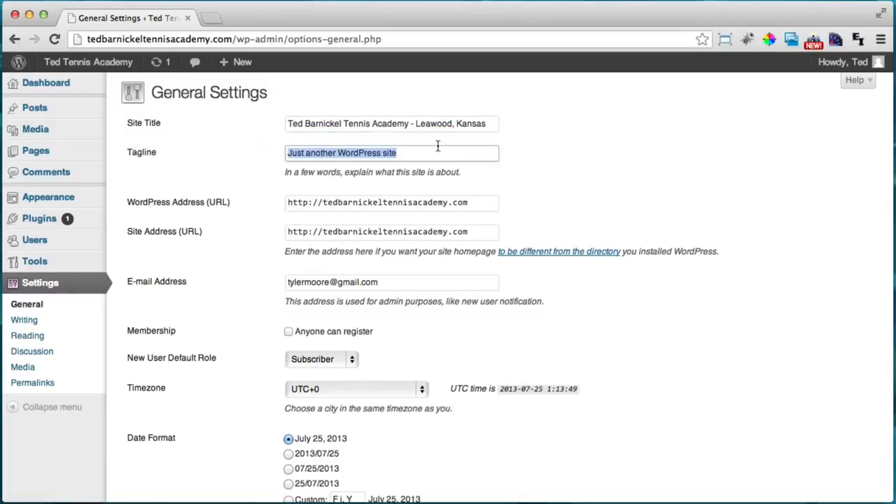
pyautogui.press('BackSpace')
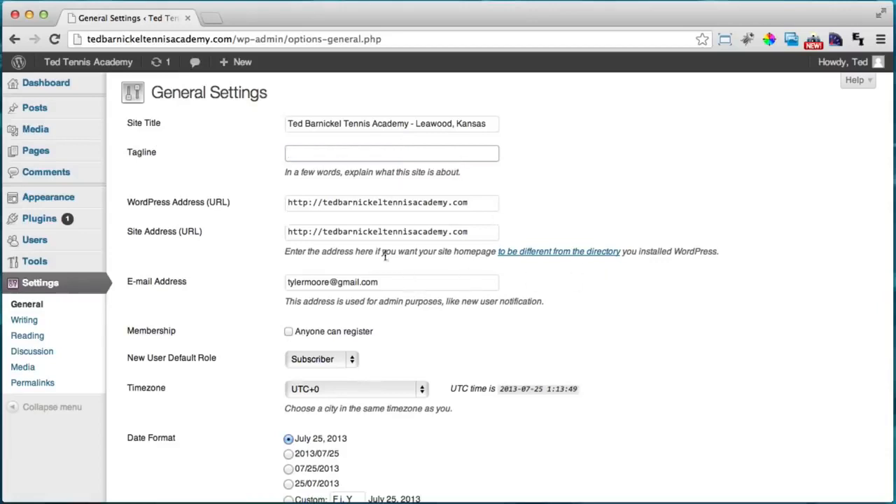
pyautogui.scroll(-2, 565, 210)
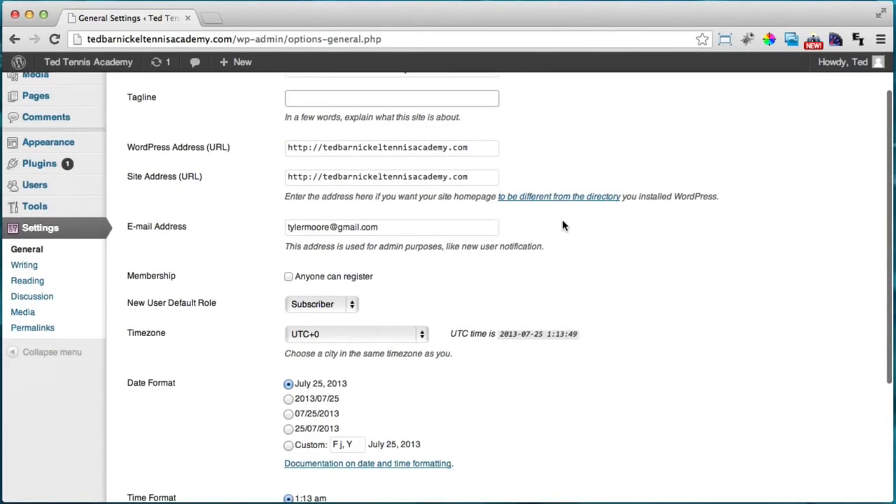
pyautogui.scroll(-3, 566, 210)
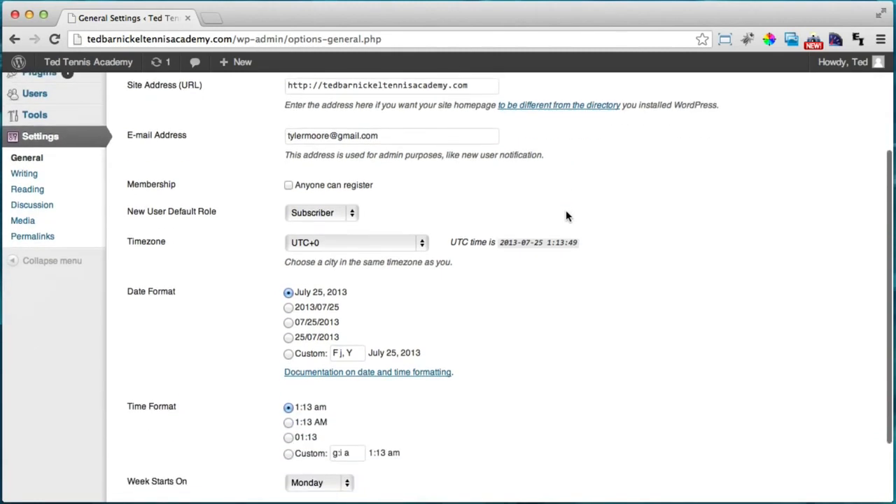
pyautogui.scroll(-3, 560, 188)
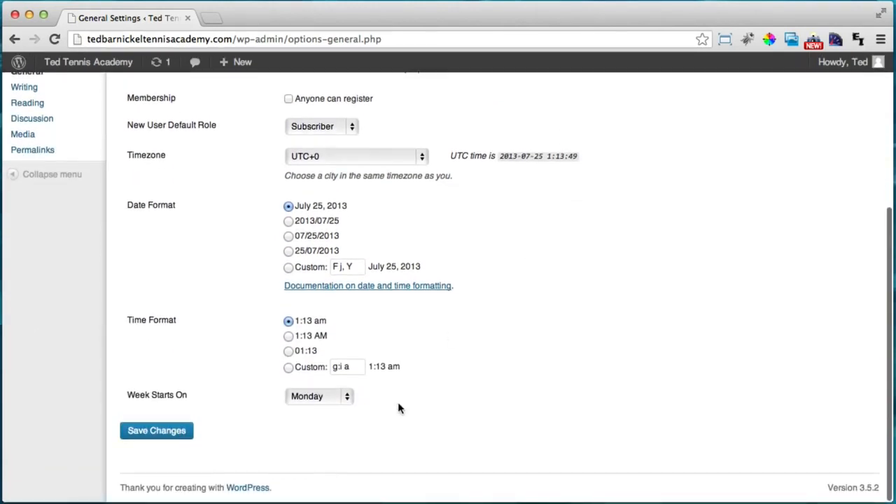
pyautogui.click(149, 440)
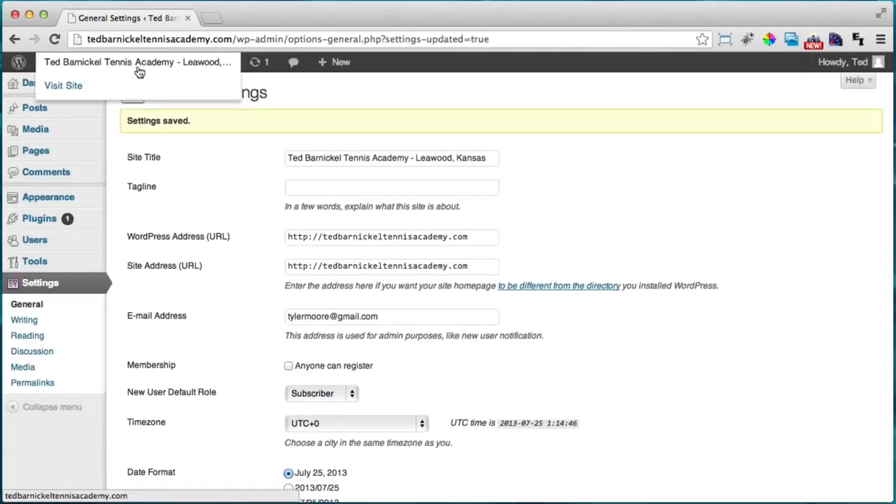
# Check that the live site shows the new title without a tagline, then return to the Dashboard.
pyautogui.moveTo(98, 61)
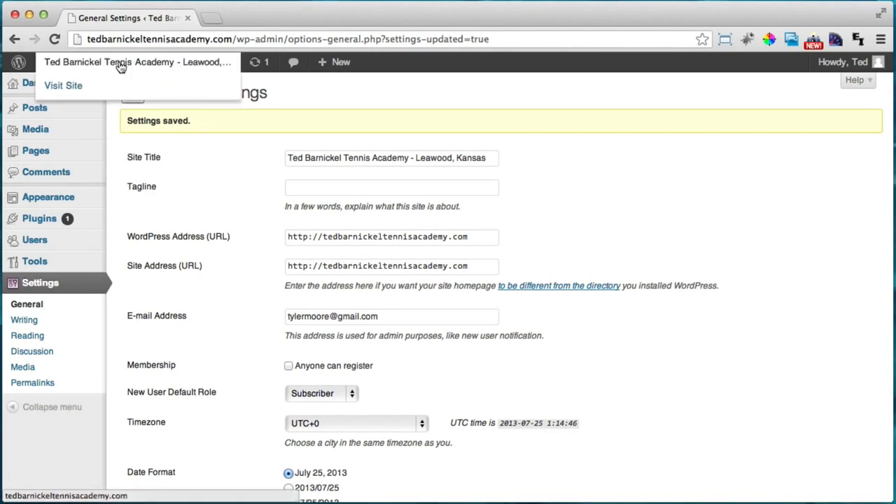
pyautogui.keyDown('super'); pyautogui.click(63, 86); pyautogui.keyUp('super')
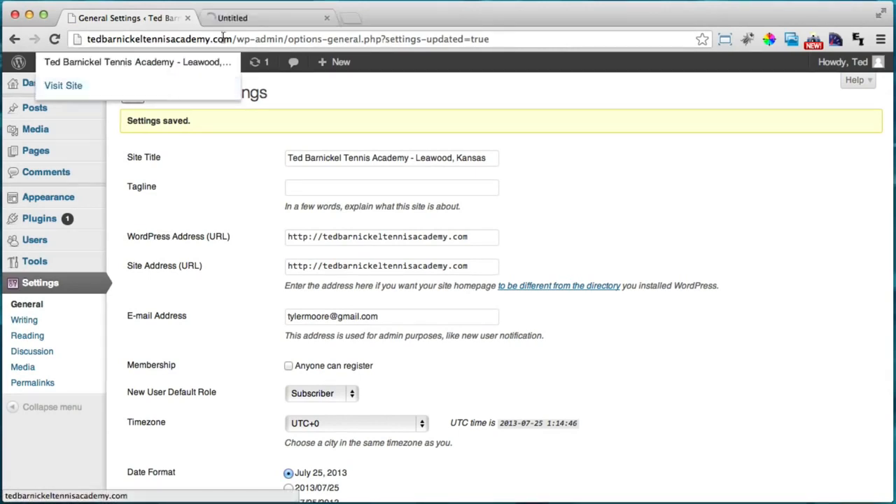
pyautogui.click(263, 21)
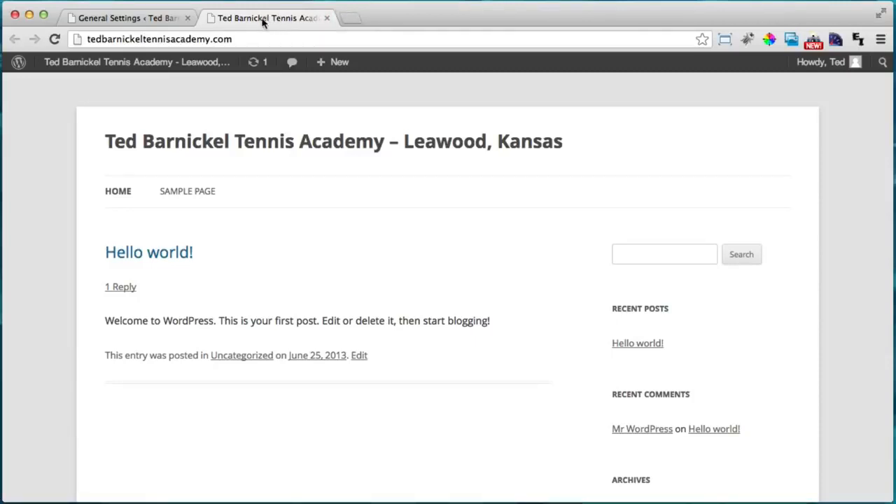
pyautogui.click(326, 18)
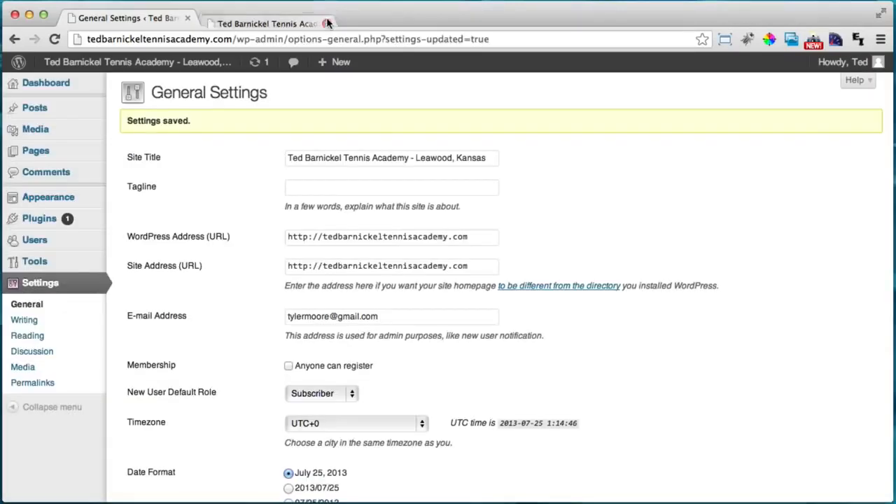
pyautogui.click(61, 86)
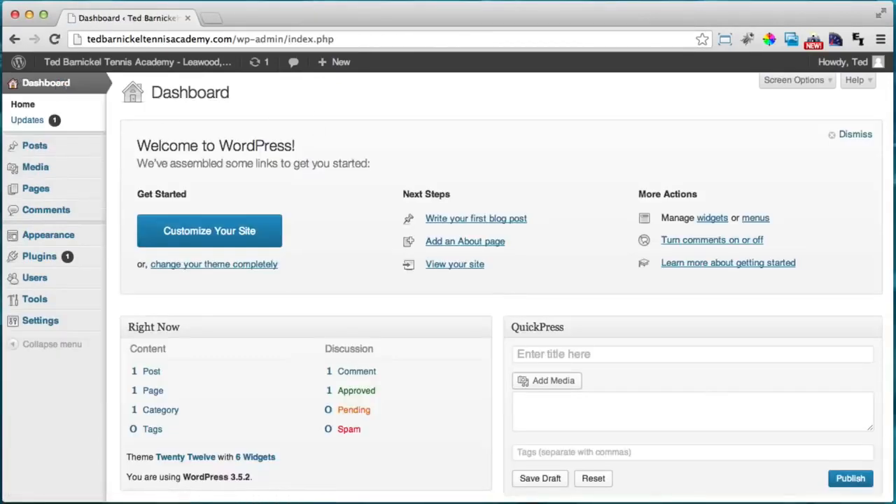
# Replace 'Free' with 'done' on the checklist's Install WordPress line, then minimize TextEdit.
pyautogui.click(829, 501)
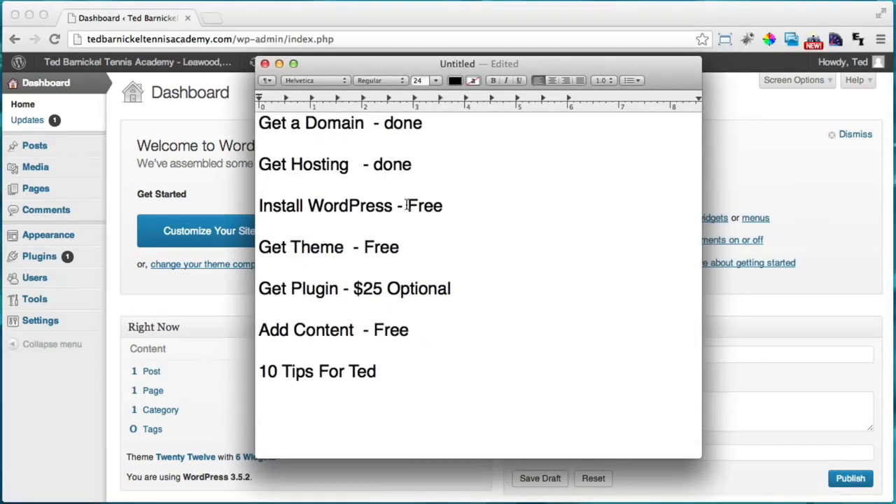
pyautogui.moveTo(408, 205); pyautogui.dragTo(474, 202)
pyautogui.write('done')
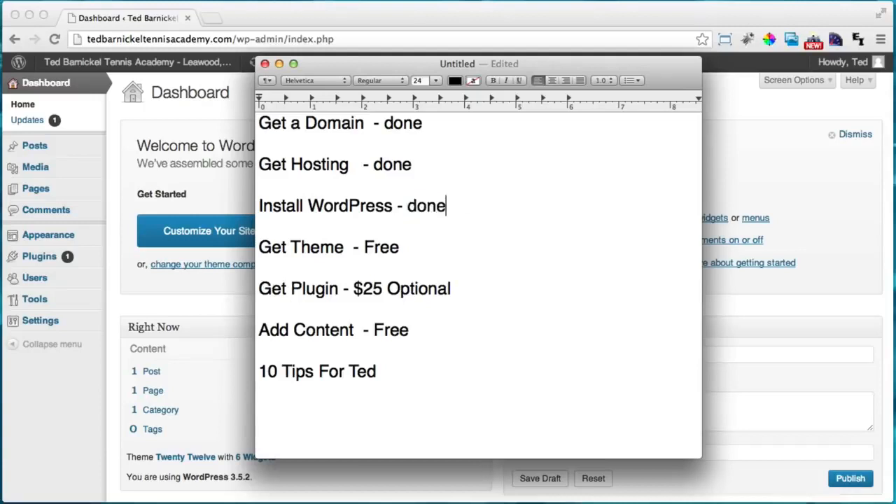
pyautogui.moveTo(413, 250); pyautogui.dragTo(257, 247)
pyautogui.click(448, 248)
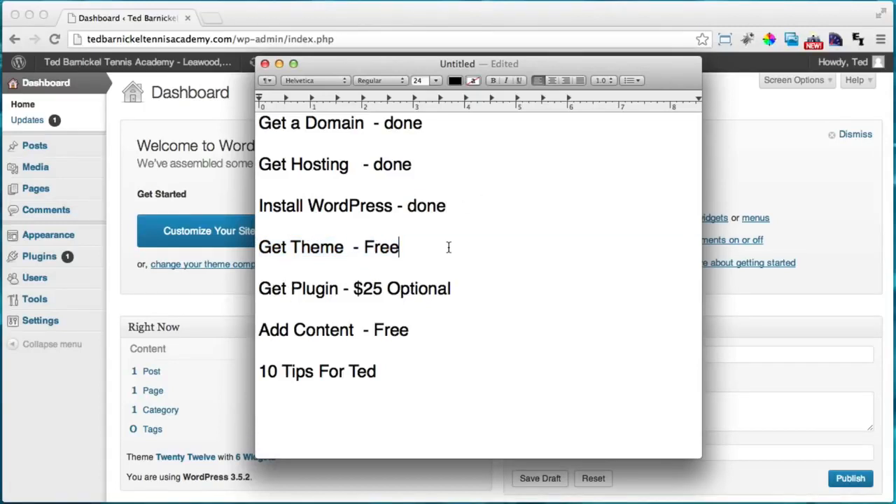
pyautogui.click(280, 65)
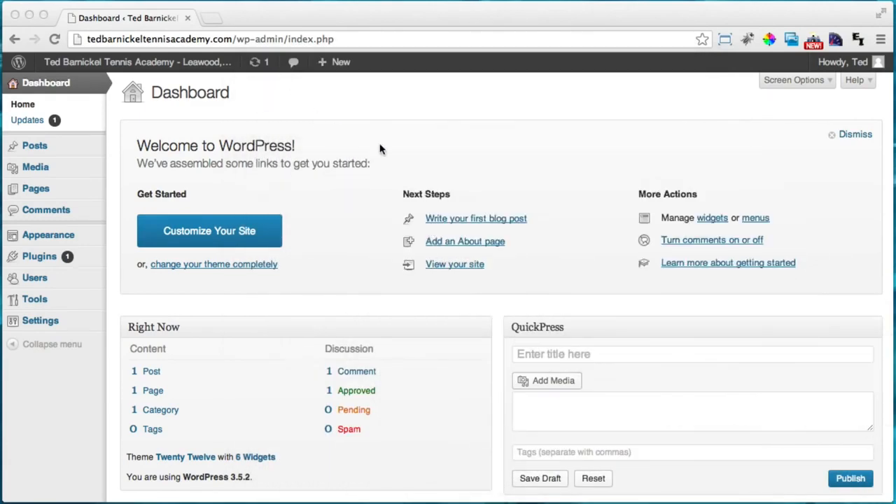
# Go to wpexplorer.com in a new tab and filter its themes to the Free category.
pyautogui.press('super+t')
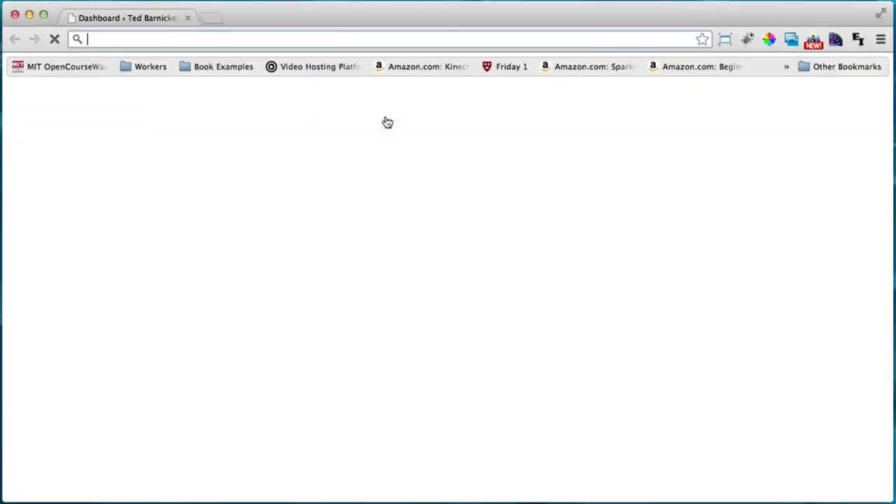
pyautogui.write('wpexplorer.com')
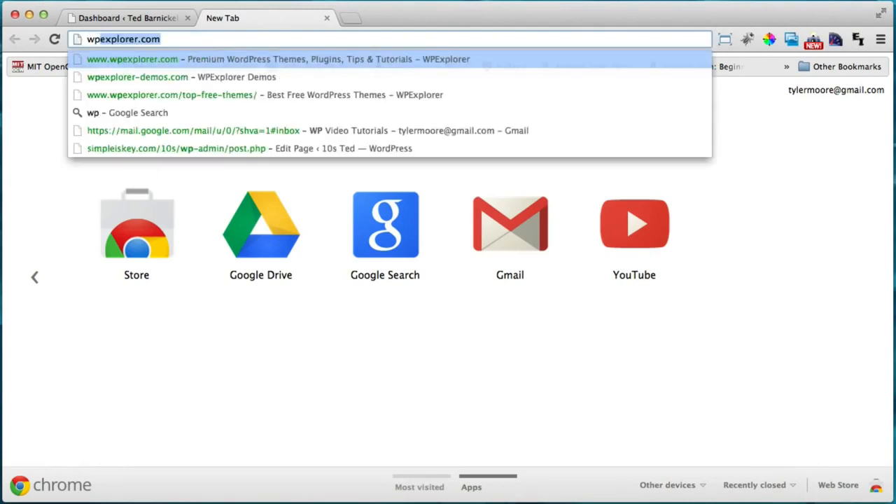
pyautogui.press('Return')
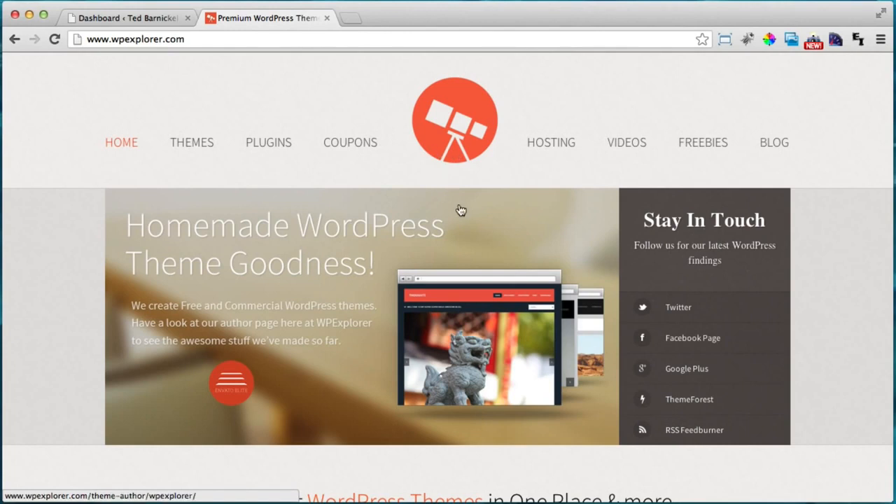
pyautogui.click(200, 143)
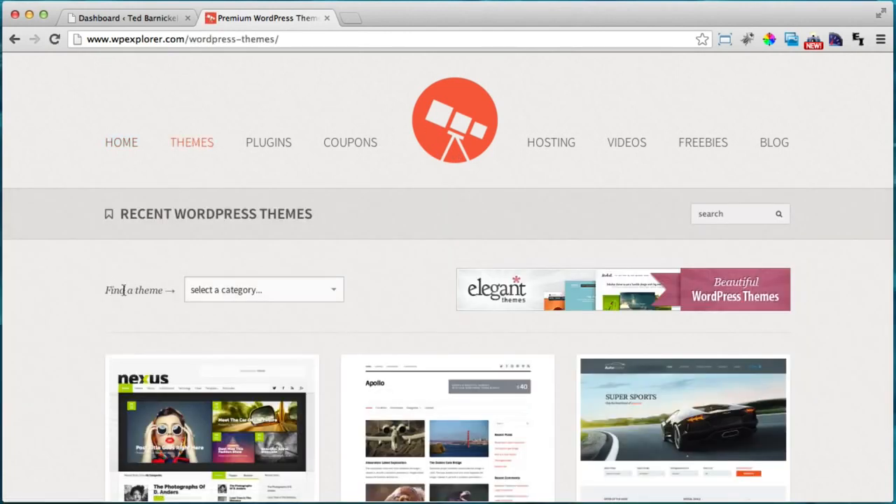
pyautogui.click(323, 297)
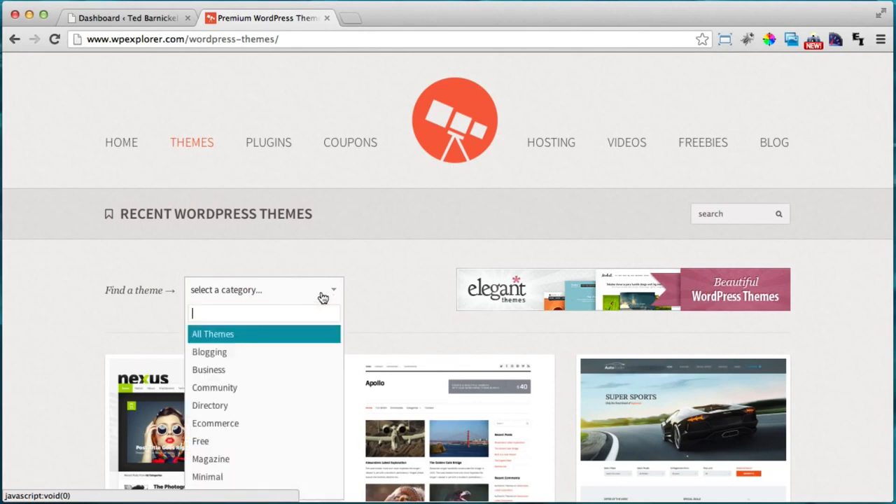
pyautogui.scroll(-1, 234, 418)
pyautogui.click(210, 434)
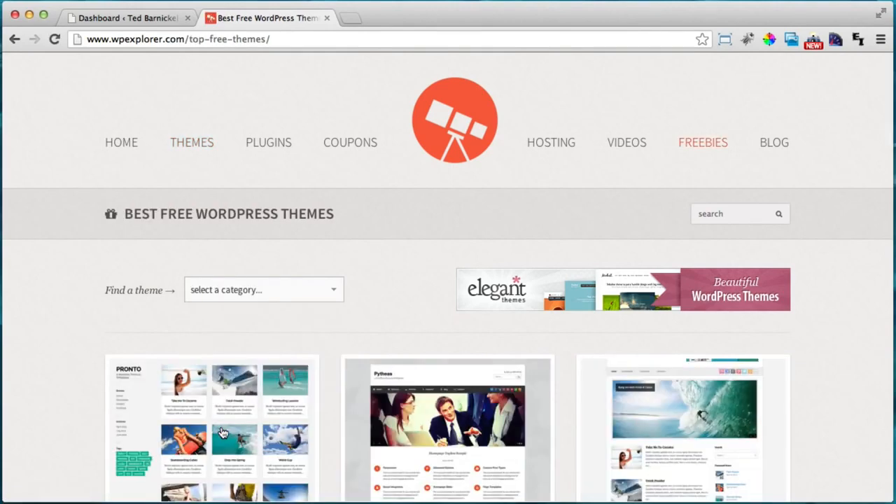
# Find the Photo gallery theme and follow its Log In to Download link.
pyautogui.scroll(-3, 321, 278)
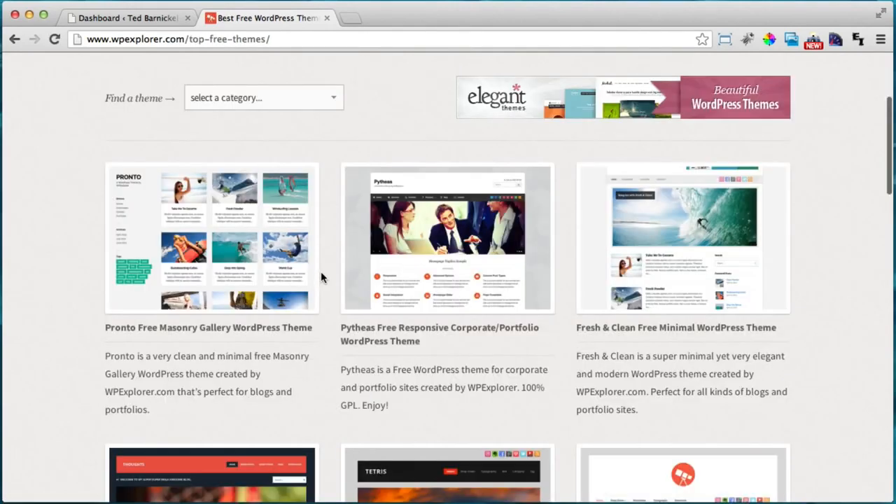
pyautogui.scroll(-3, 321, 277)
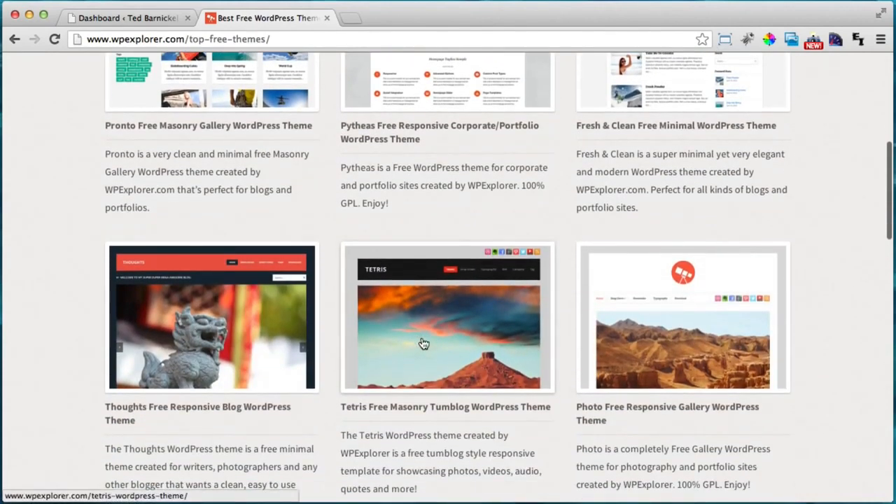
pyautogui.scroll(-1, 424, 343)
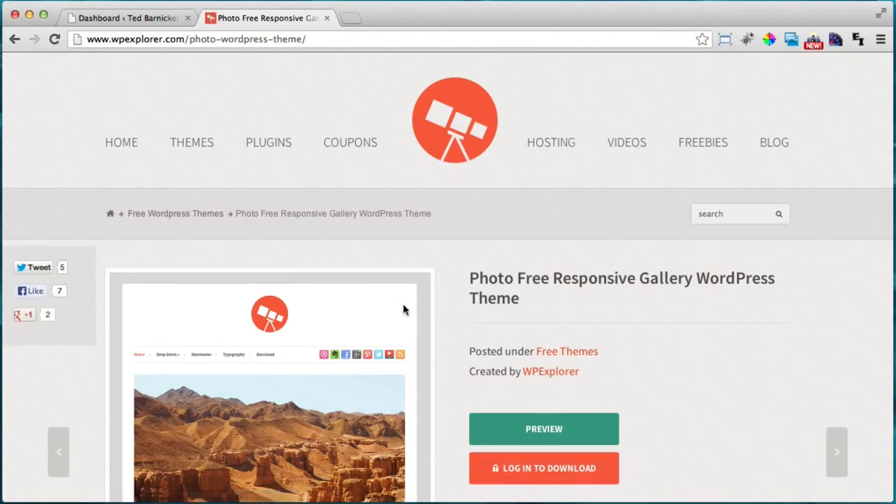
pyautogui.scroll(-2, 344, 299)
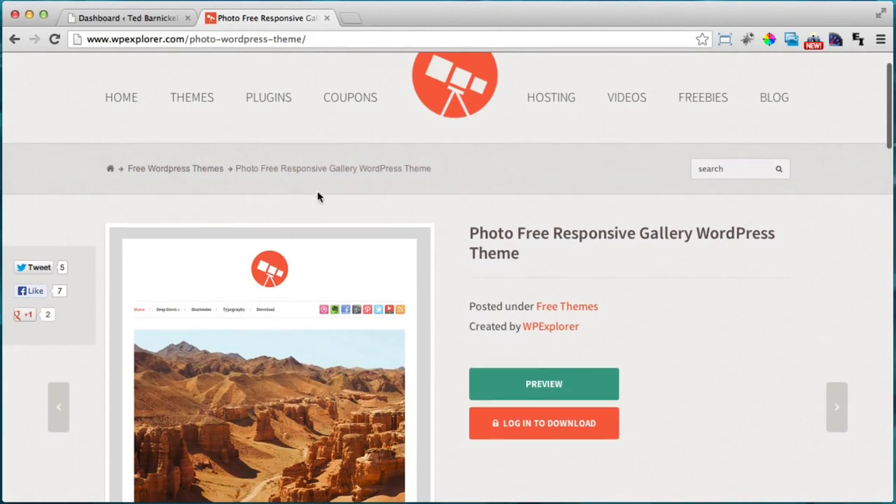
pyautogui.scroll(-4, 625, 133)
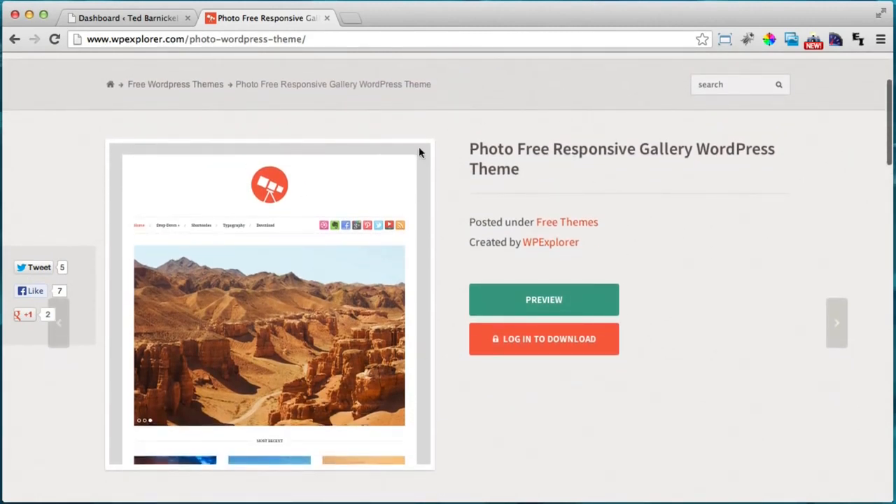
pyautogui.scroll(-1, 544, 216)
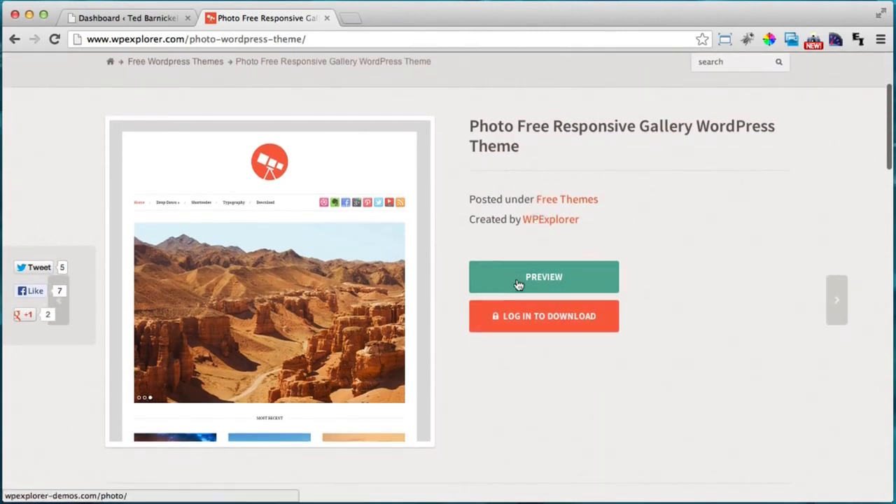
pyautogui.click(560, 317)
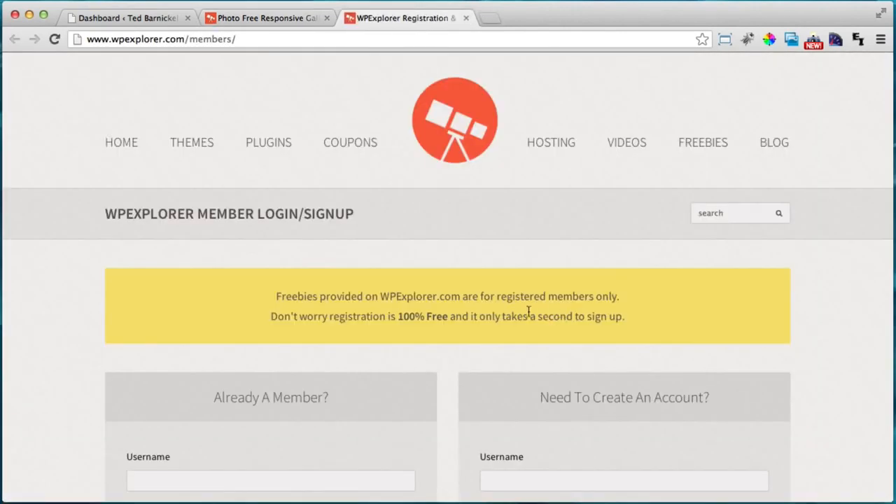
pyautogui.scroll(-1, 404, 270)
pyautogui.scroll(-4, 403, 269)
# Fill in the signup form's username, email, first name and last name.
pyautogui.scroll(-1, 357, 248)
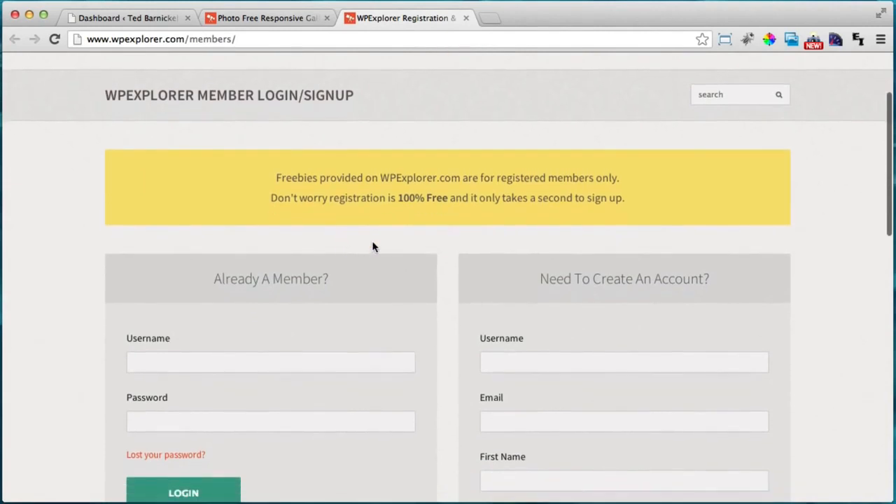
pyautogui.scroll(-1, 618, 286)
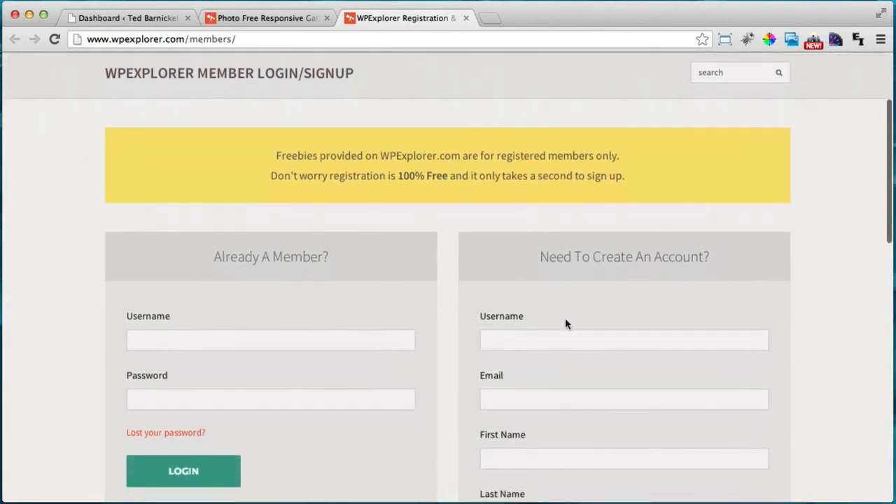
pyautogui.scroll(-1, 524, 341)
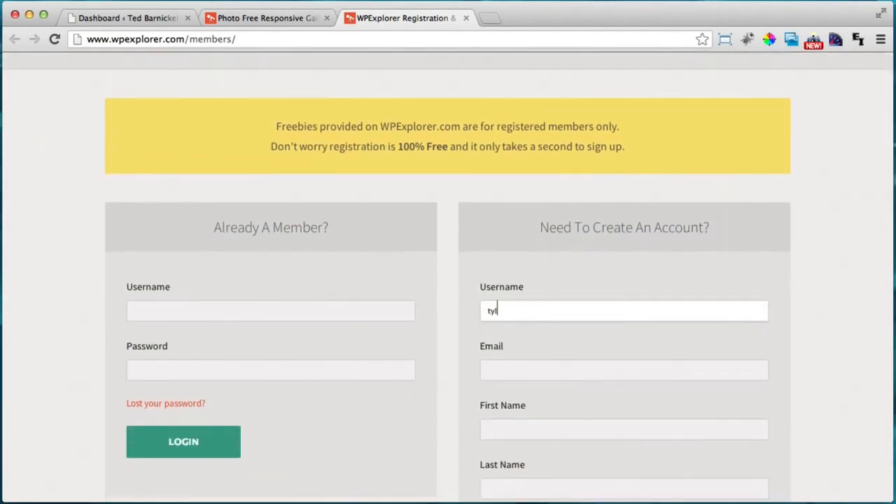
pyautogui.press('Tab')
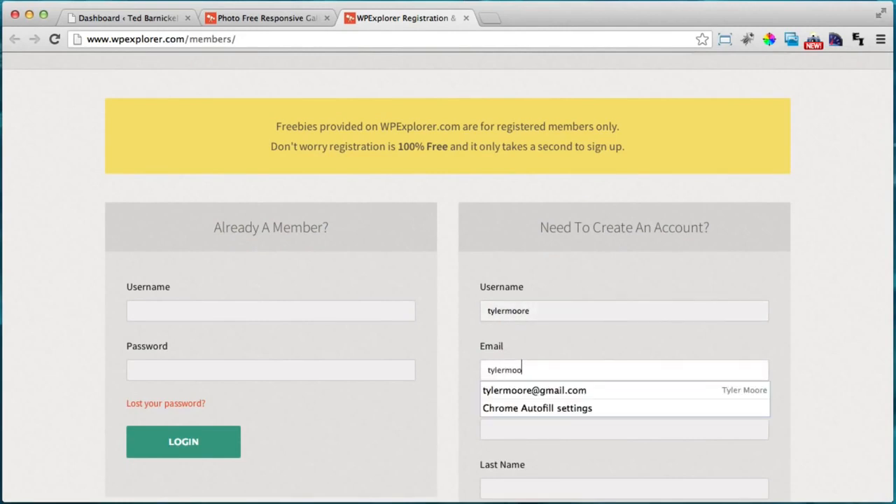
pyautogui.press('Tab')
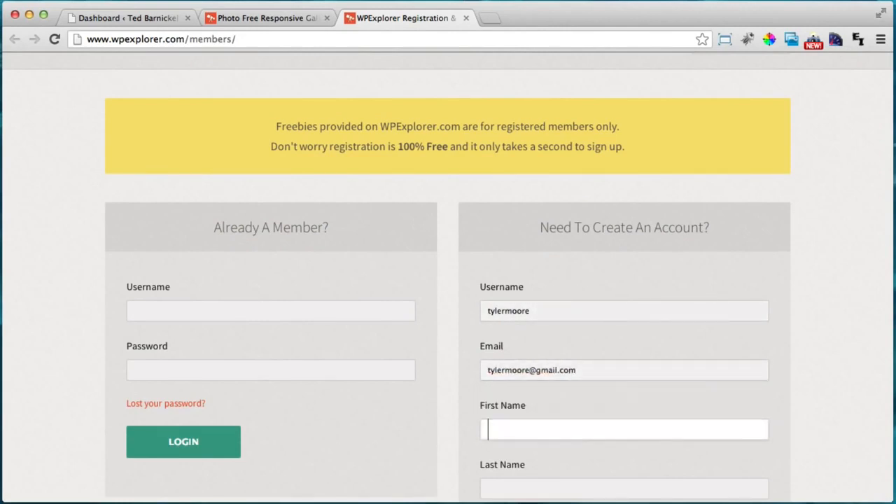
pyautogui.press('Tab')
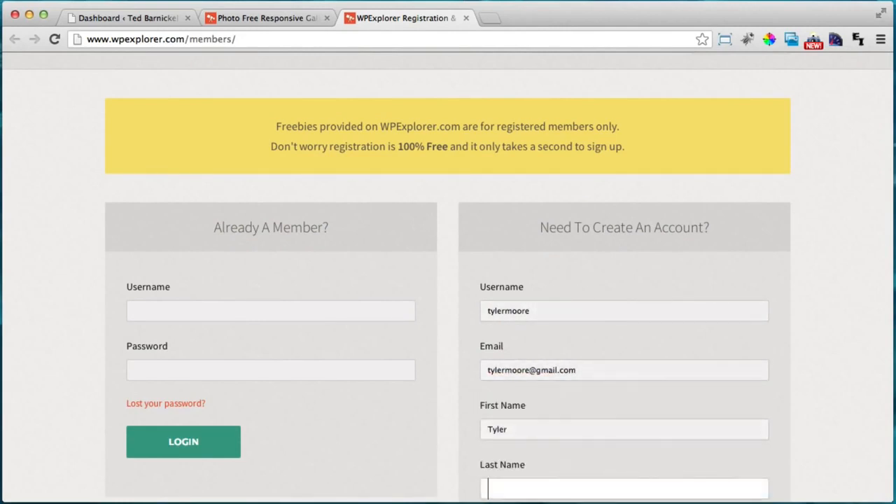
# Enter and confirm a password, answer 0 + 4 with 4, decline the newsletter, and register.
pyautogui.scroll(-3, 504, 346)
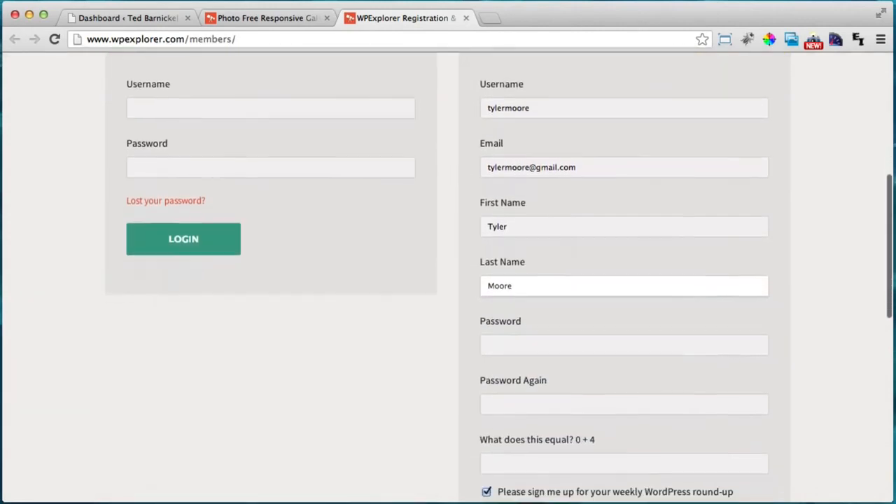
pyautogui.click(504, 346)
pyautogui.write('•••••••')
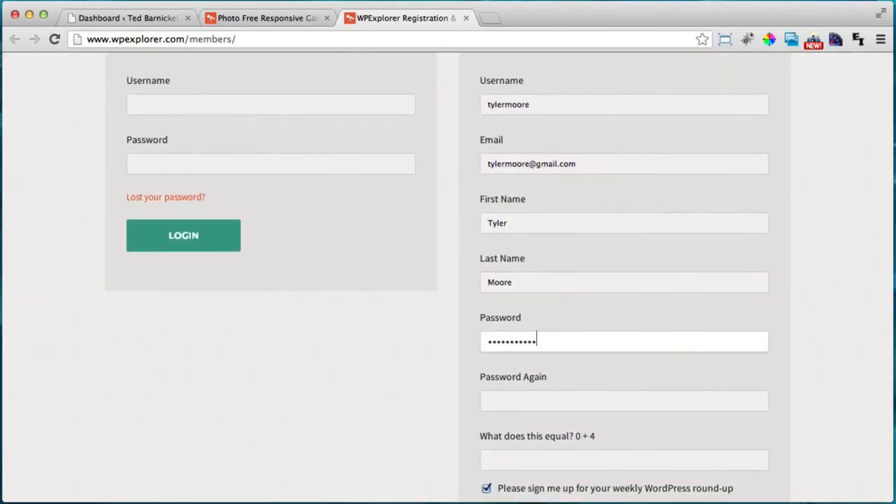
pyautogui.press('Tab')
pyautogui.write('•••••••••••')
pyautogui.press('Tab')
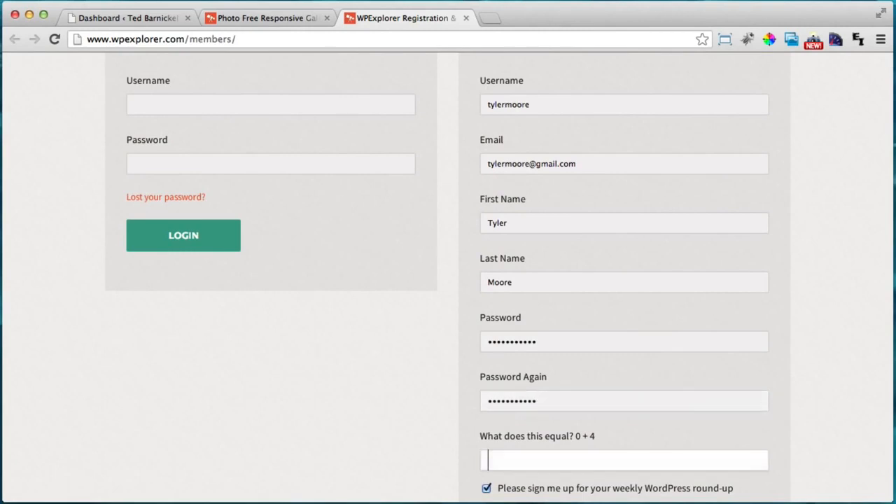
pyautogui.scroll(-2, 510, 352)
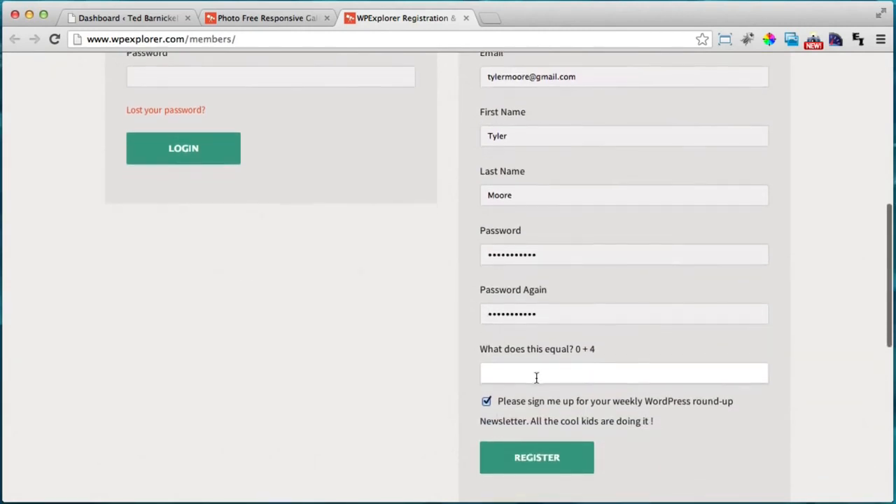
pyautogui.scroll(-1, 536, 376)
pyautogui.write('4')
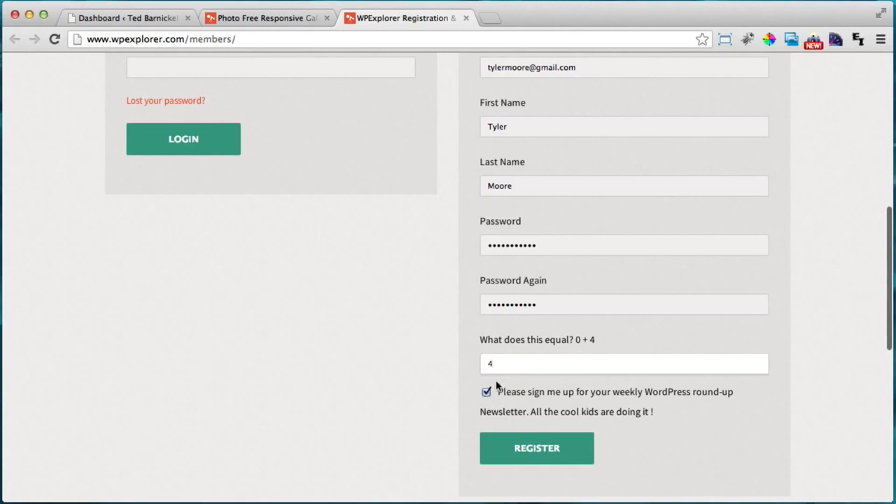
pyautogui.click(487, 393)
pyautogui.click(536, 448)
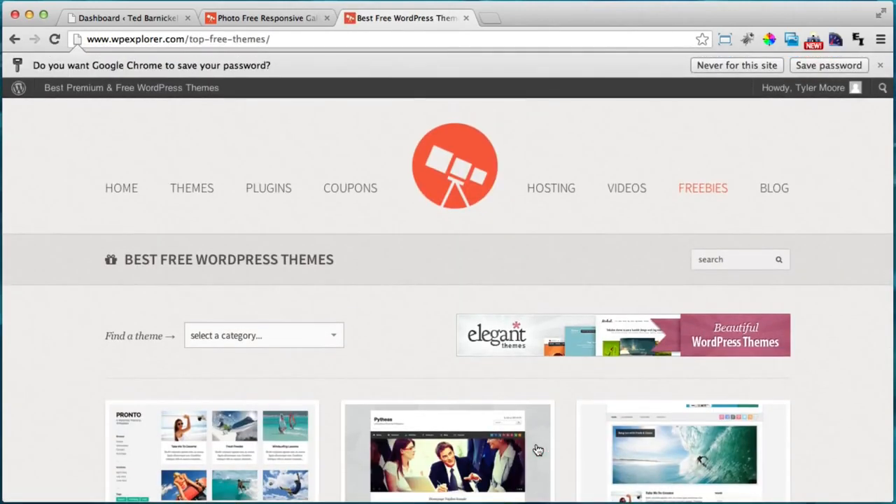
# Download the Photo Free Responsive Gallery theme, then close both theme tabs.
pyautogui.scroll(-10, 343, 282)
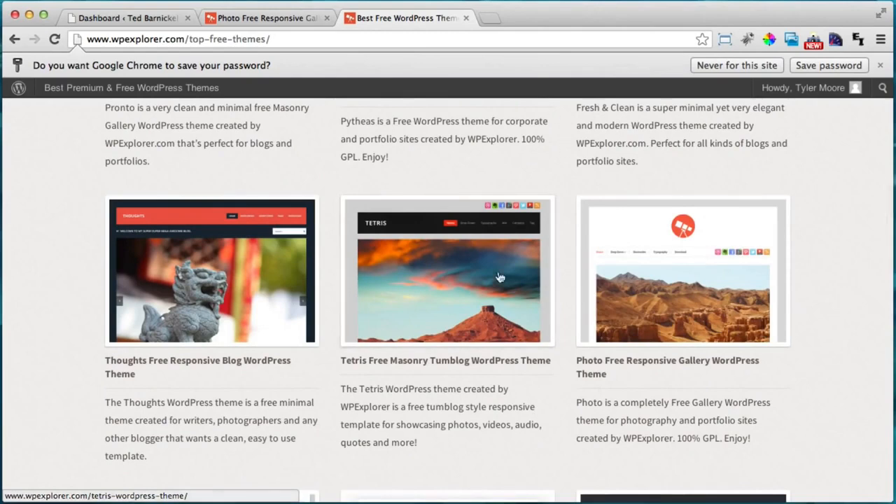
pyautogui.click(634, 362)
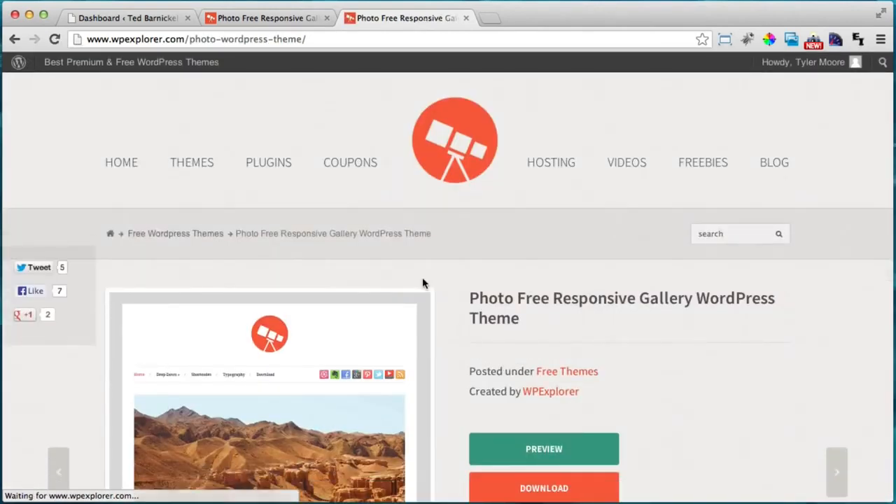
pyautogui.scroll(-3, 422, 280)
pyautogui.click(554, 392)
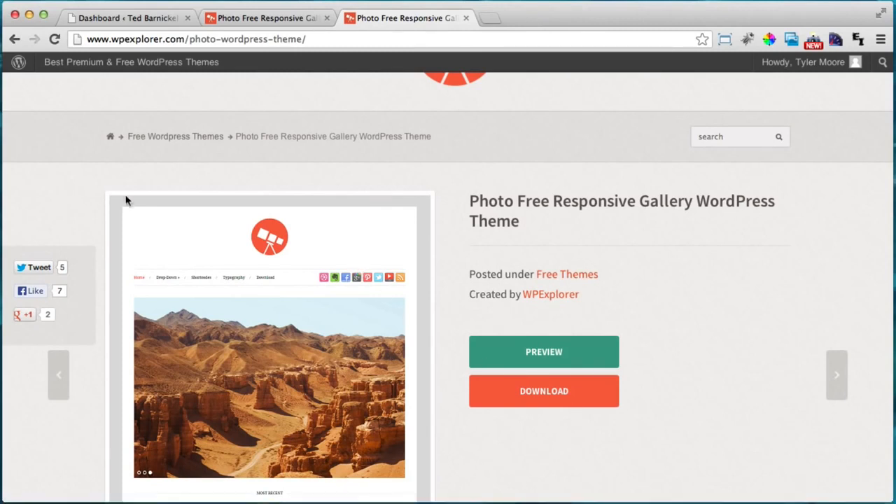
pyautogui.click(466, 18)
pyautogui.click(327, 19)
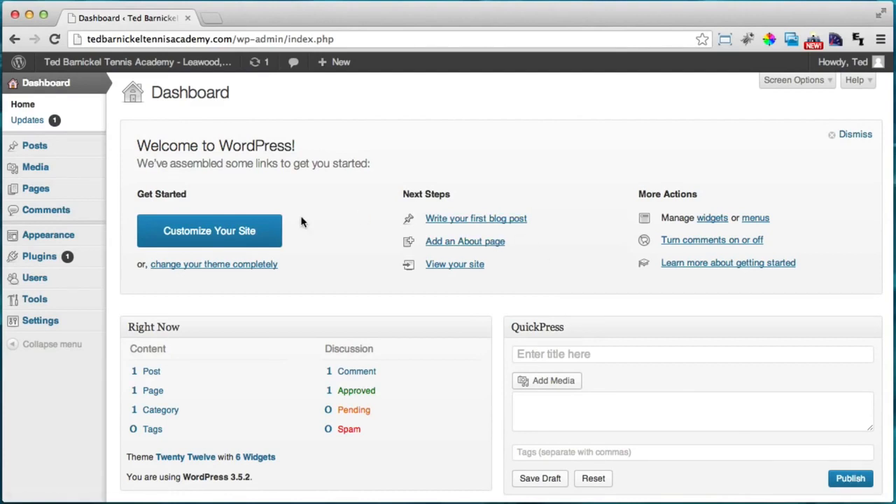
# Upload Photo.zip from the Desktop under Themes > Add New > Upload and install the Photo theme.
pyautogui.moveTo(45, 240)
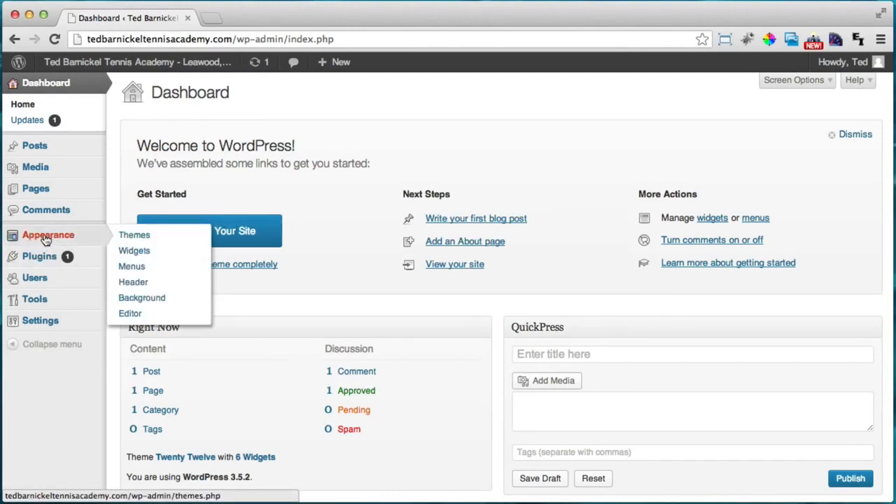
pyautogui.click(143, 238)
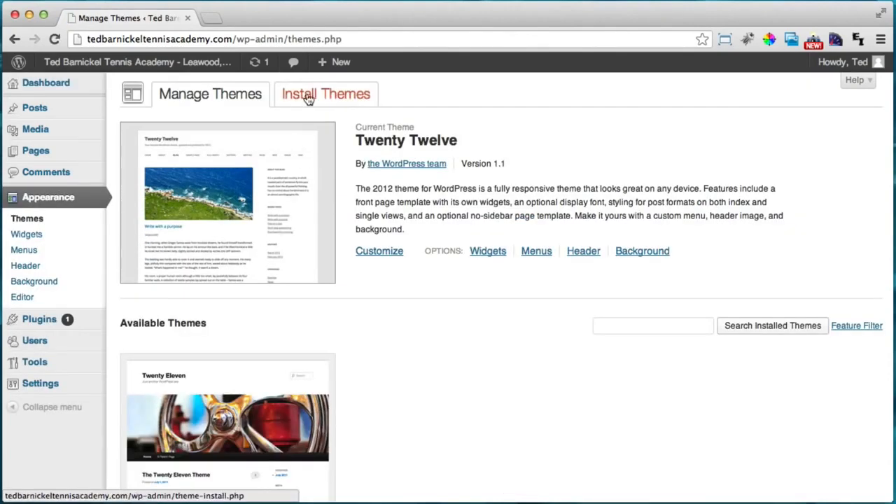
pyautogui.click(339, 101)
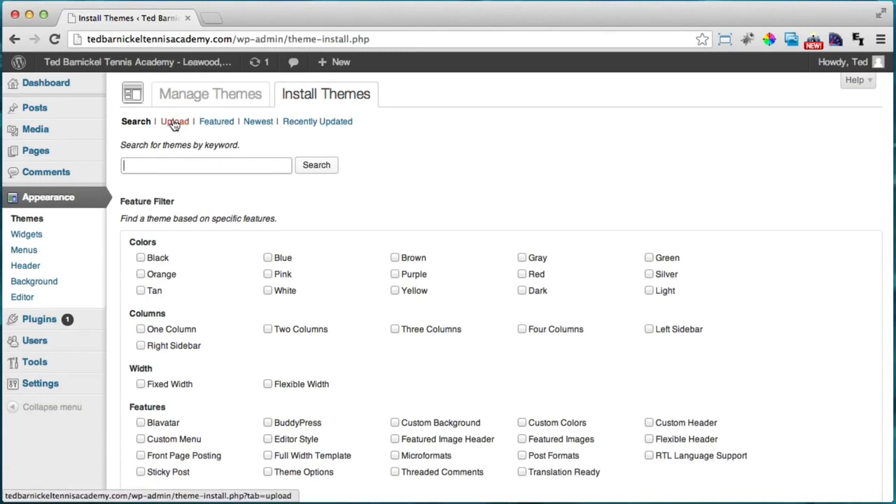
pyautogui.click(174, 123)
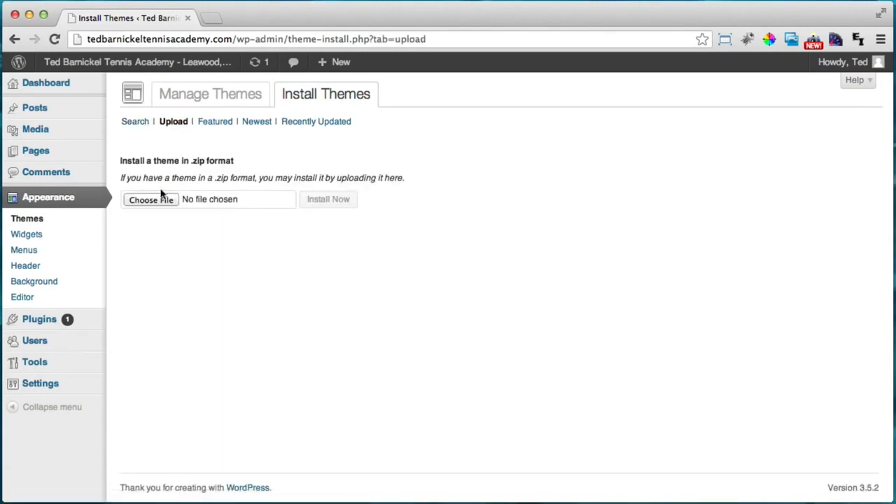
pyautogui.click(152, 201)
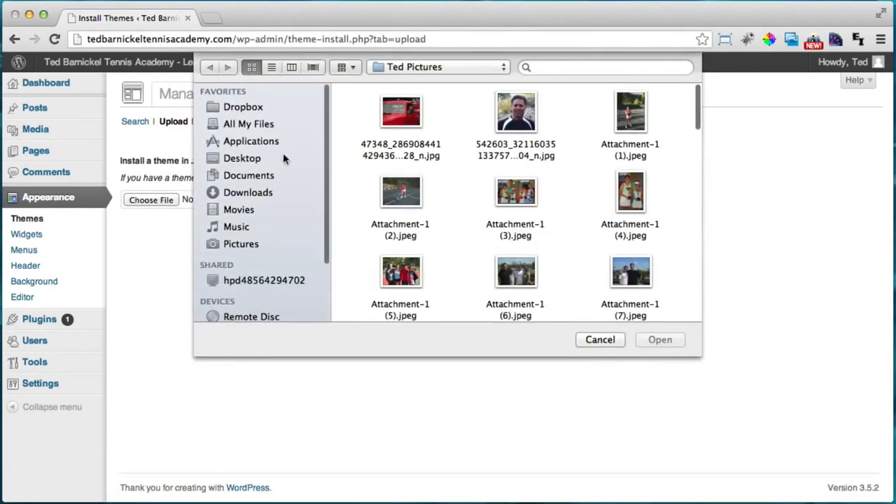
pyautogui.click(245, 158)
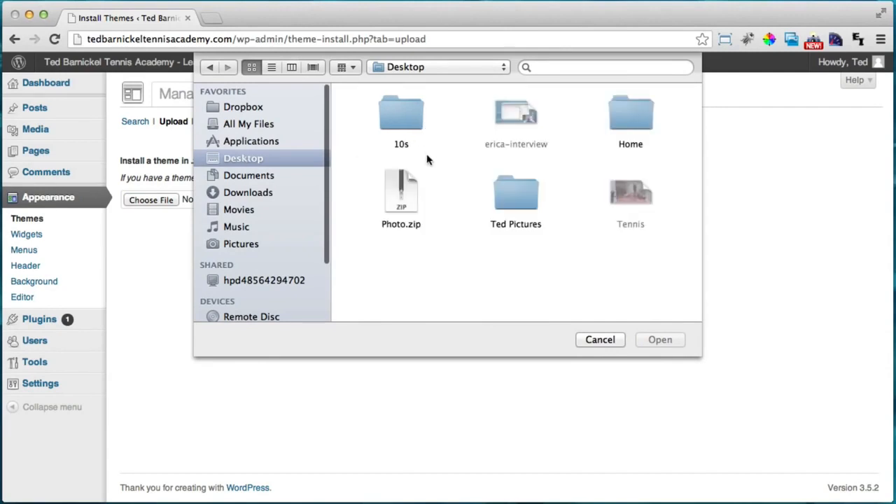
pyautogui.click(408, 199)
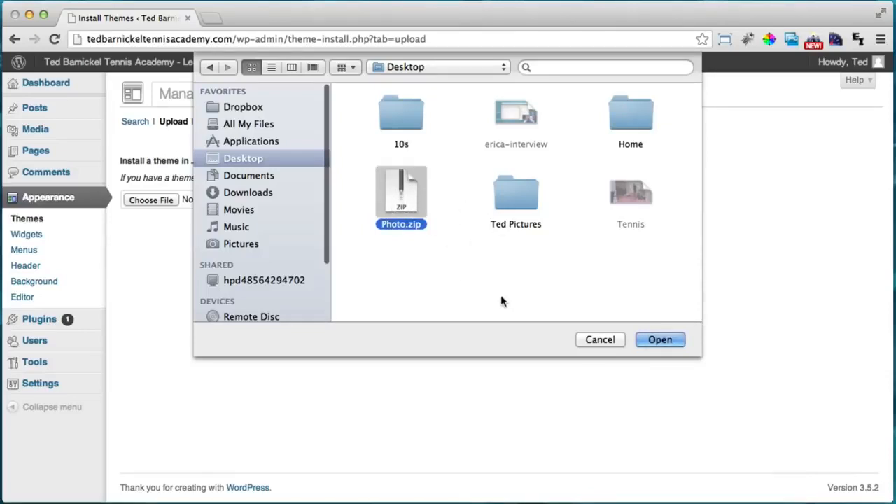
pyautogui.click(669, 340)
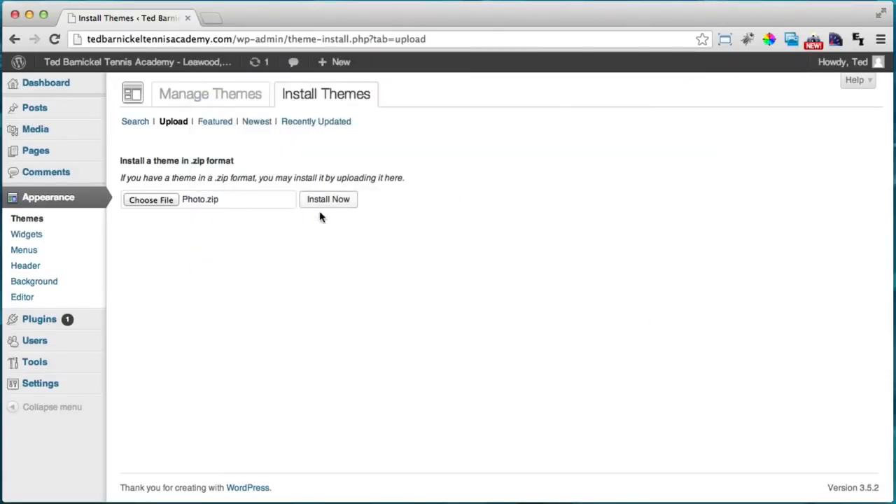
pyautogui.click(340, 202)
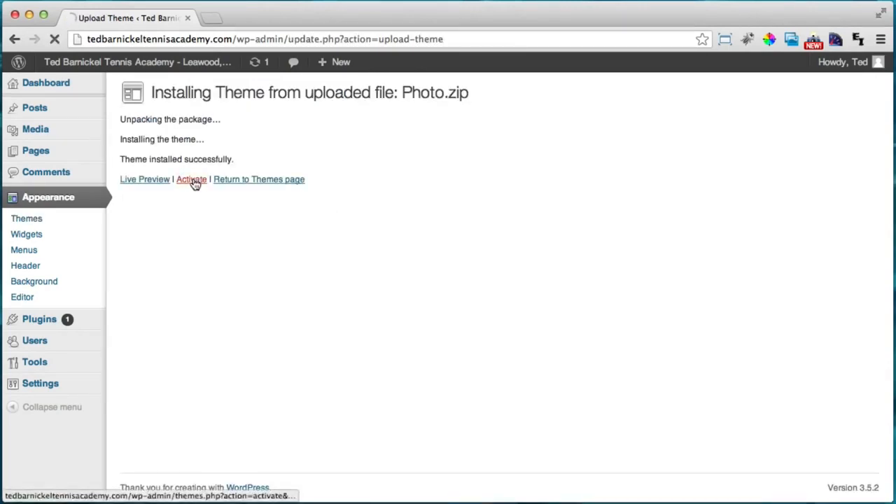
# Activate the Photo theme and preview the live site's new design in a separate tab.
pyautogui.click(194, 180)
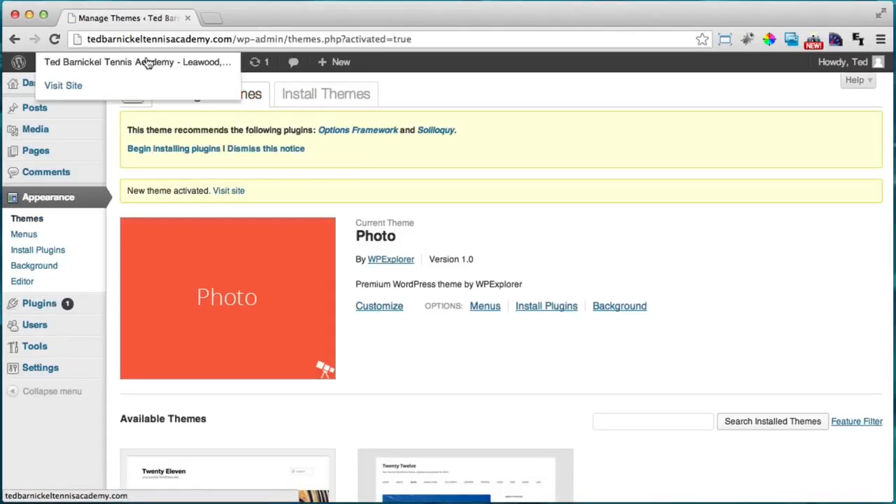
pyautogui.keyDown('super'); pyautogui.click(148, 63); pyautogui.keyUp('super')
pyautogui.click(262, 17)
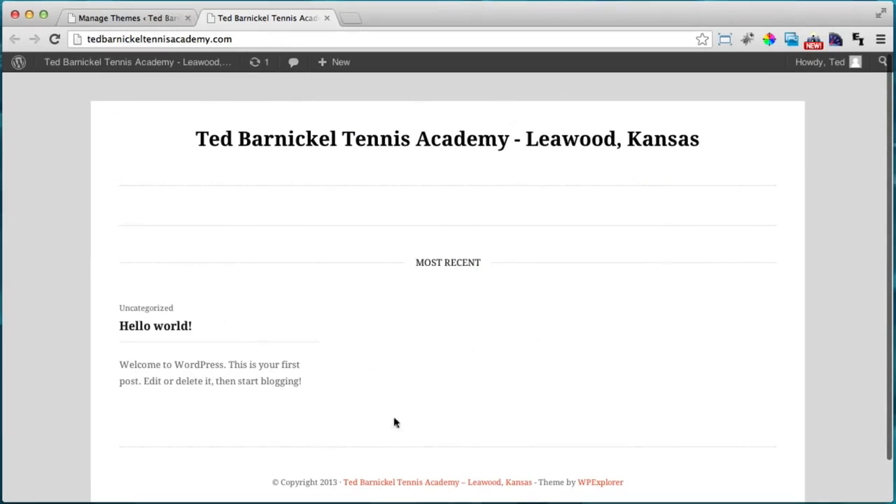
pyautogui.click(326, 18)
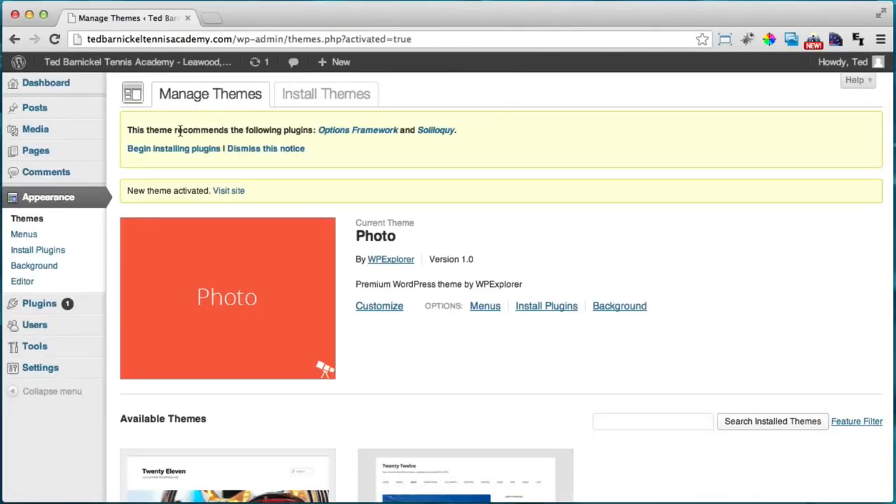
pyautogui.moveTo(179, 130); pyautogui.dragTo(255, 131)
pyautogui.click(255, 130)
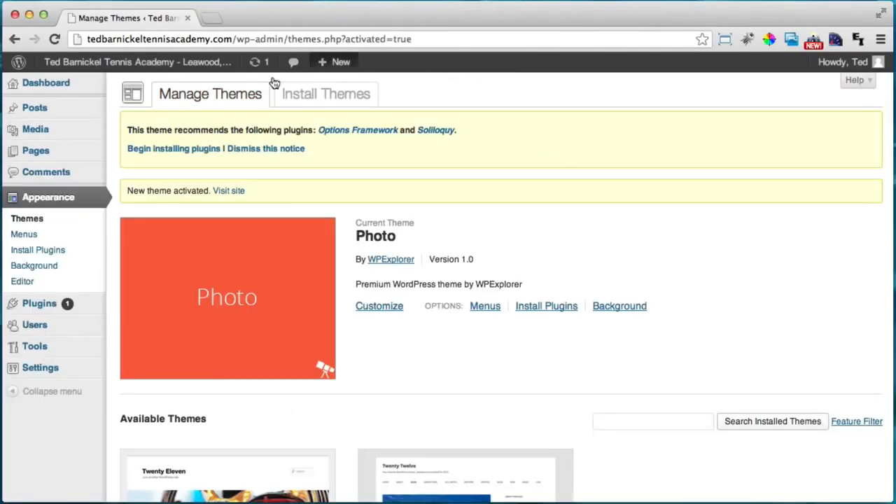
# Install and activate the theme's recommended Options Framework plugin.
pyautogui.click(176, 150)
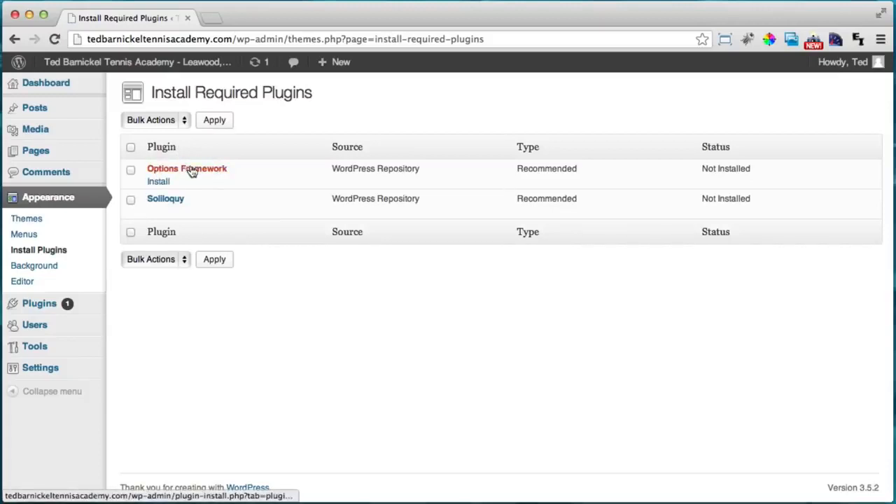
pyautogui.click(157, 184)
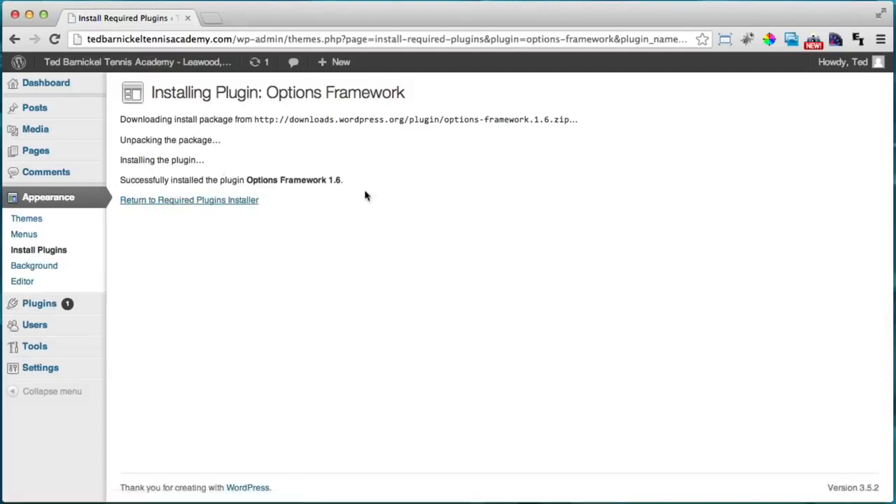
pyautogui.click(149, 201)
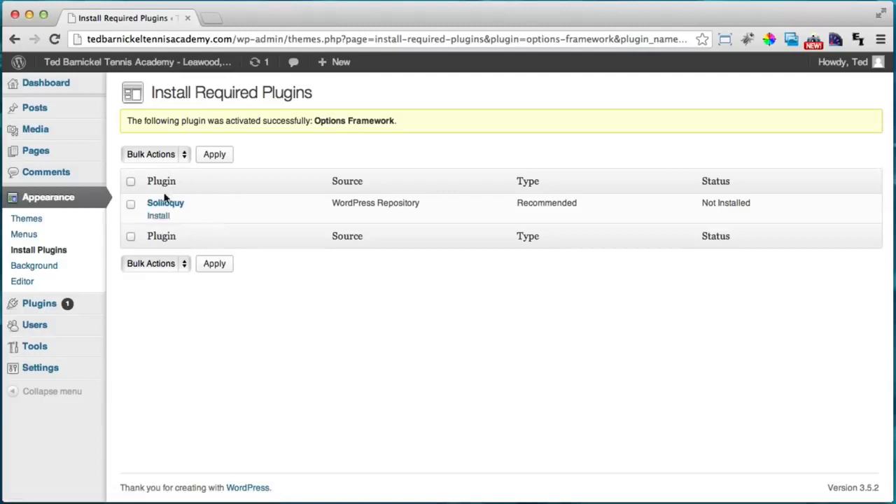
# Try installing the Soliloquy plugin, which fails, then open a blank browser tab.
pyautogui.moveTo(185, 207)
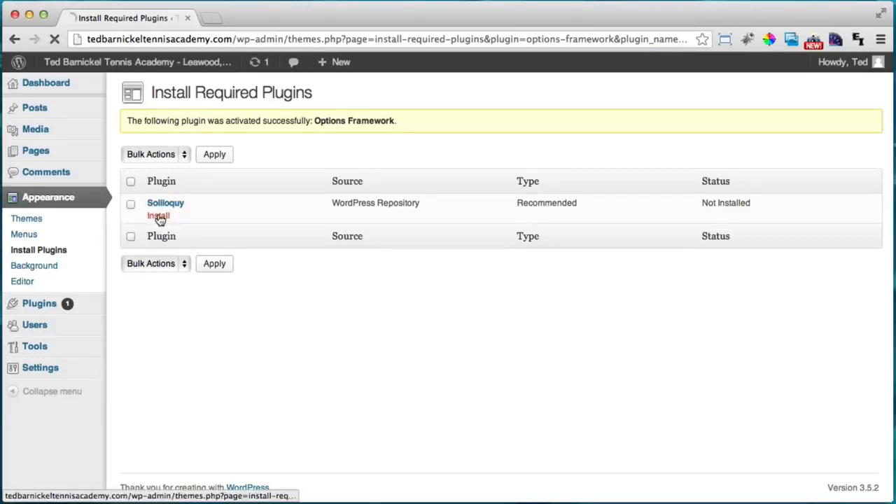
pyautogui.click(160, 217)
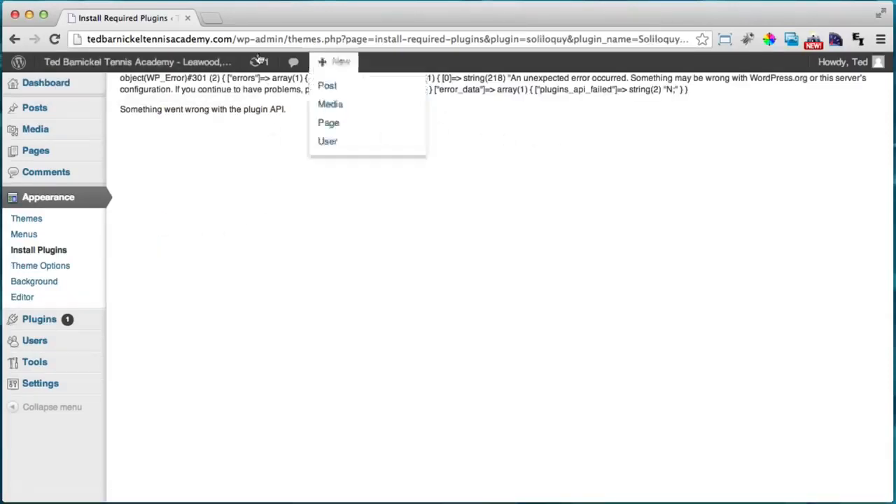
pyautogui.click(8, 40)
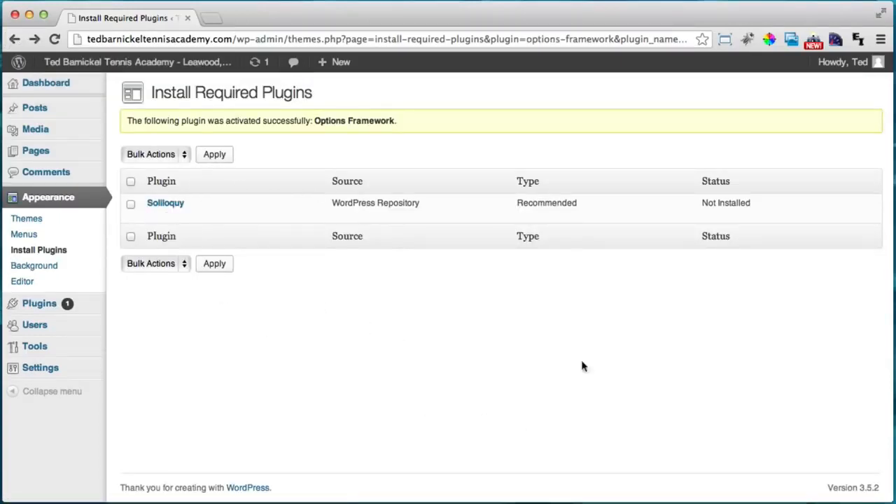
pyautogui.press('super+t')
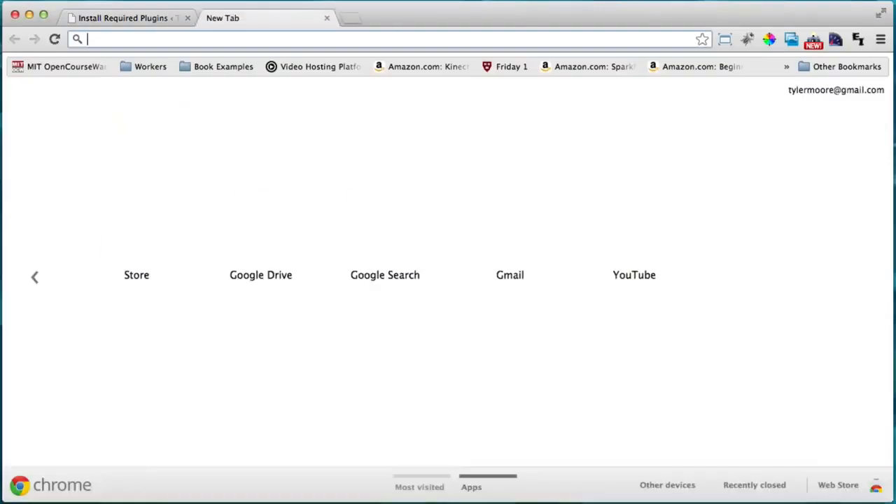
# Copy the name Soliloquy and search Google for 'Soliloquy wordpress plugin'.
pyautogui.click(149, 20)
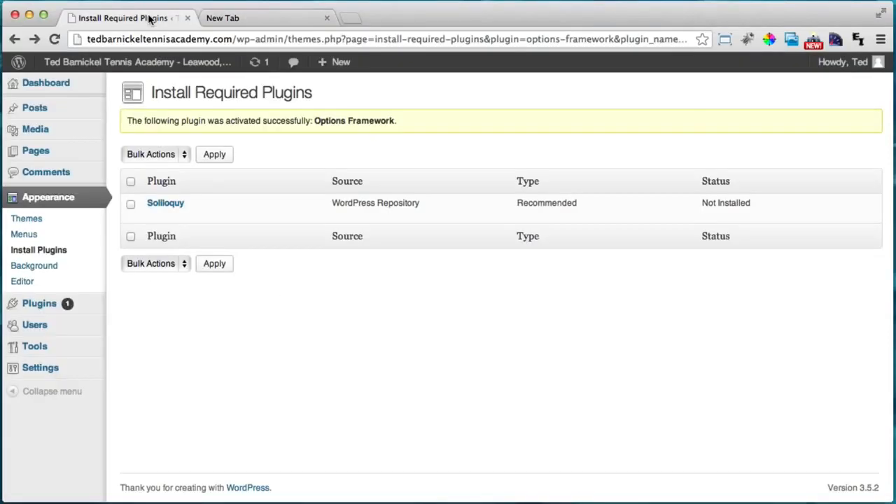
pyautogui.moveTo(173, 197); pyautogui.dragTo(147, 194)
pyautogui.press('super+c')
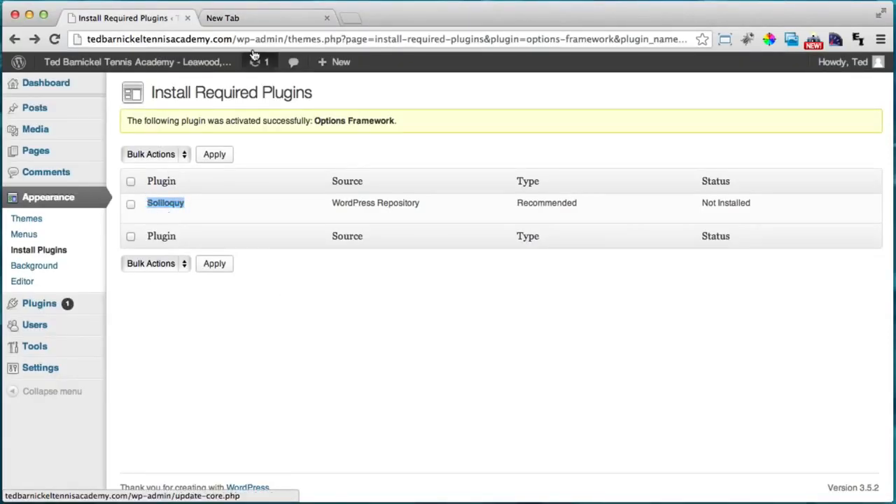
pyautogui.click(250, 23)
pyautogui.press('super+v')
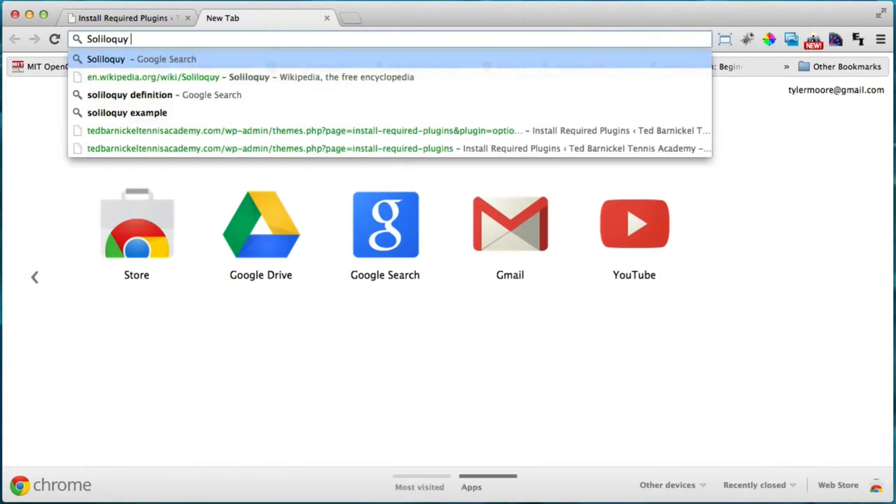
pyautogui.write('wordpress t')
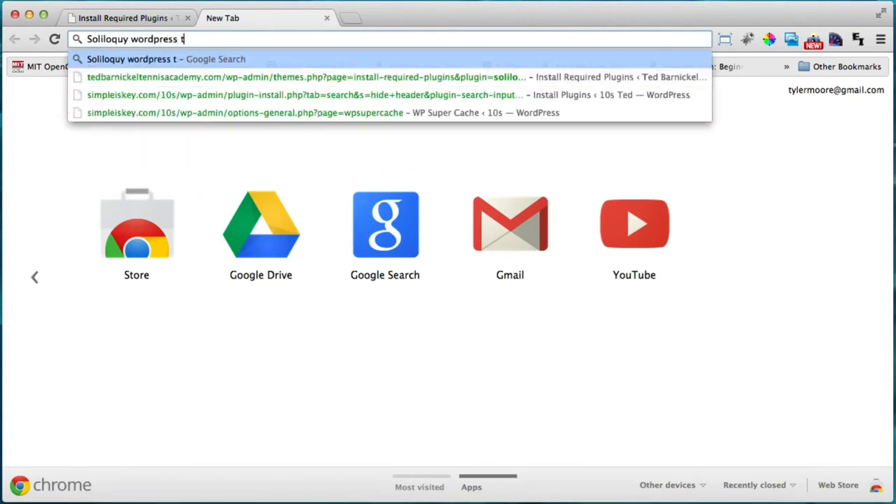
pyautogui.press('BackSpace')
pyautogui.write('plugin')
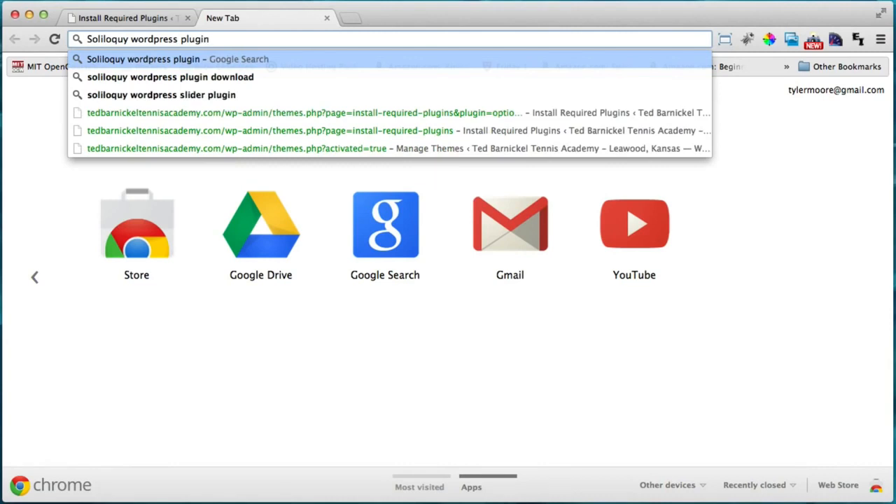
pyautogui.press('Return')
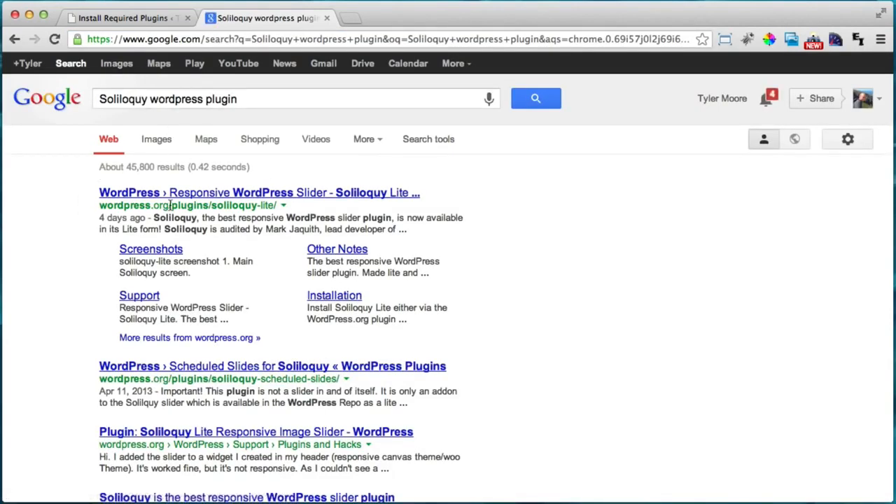
# Download the Soliloquy Lite 1.4.4 zip from its wordpress.org plugin page.
pyautogui.click(161, 194)
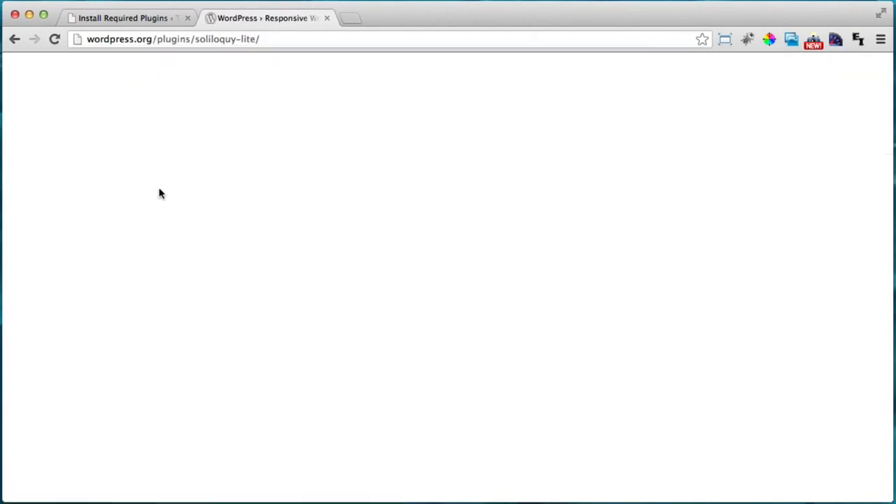
pyautogui.scroll(-1, 566, 306)
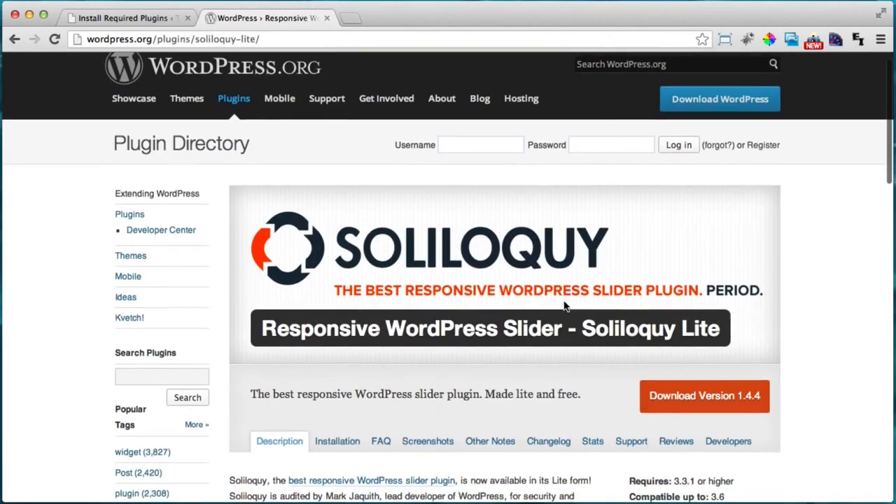
pyautogui.click(709, 397)
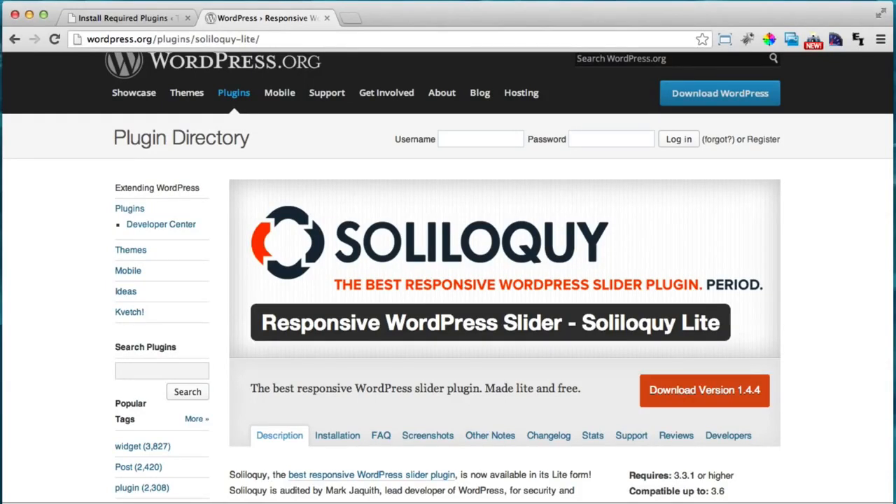
pyautogui.click(327, 18)
# Upload soliloquy-lite.zip under Plugins > Add New and install it.
pyautogui.click(289, 270)
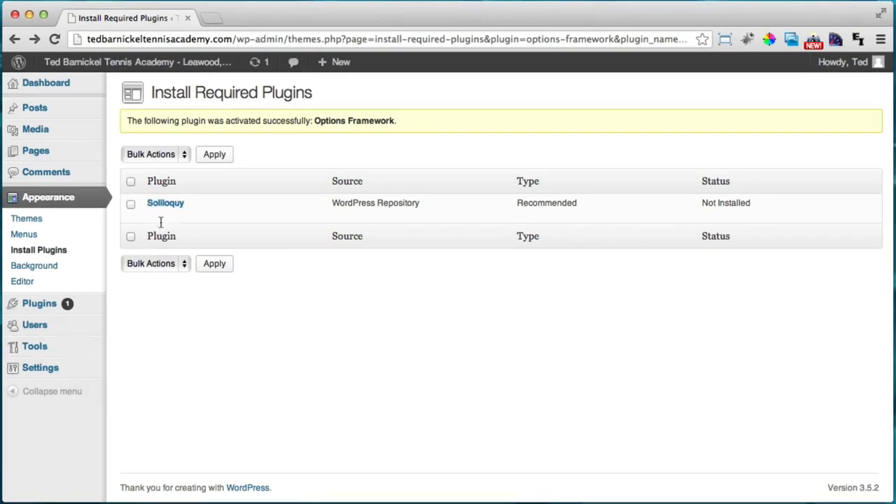
pyautogui.moveTo(40, 304)
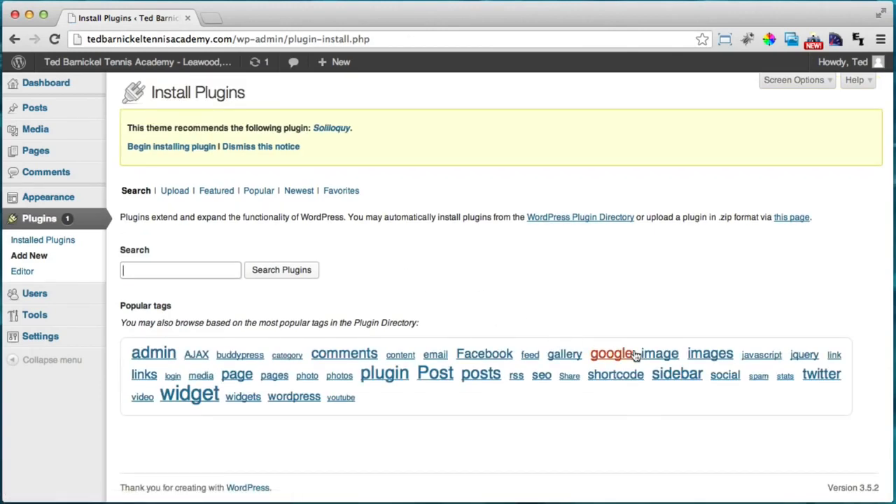
pyautogui.click(172, 193)
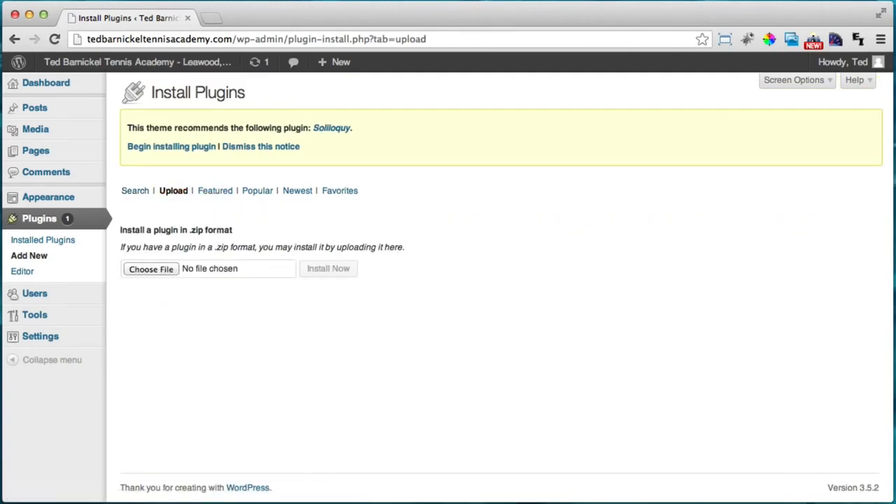
pyautogui.click(152, 270)
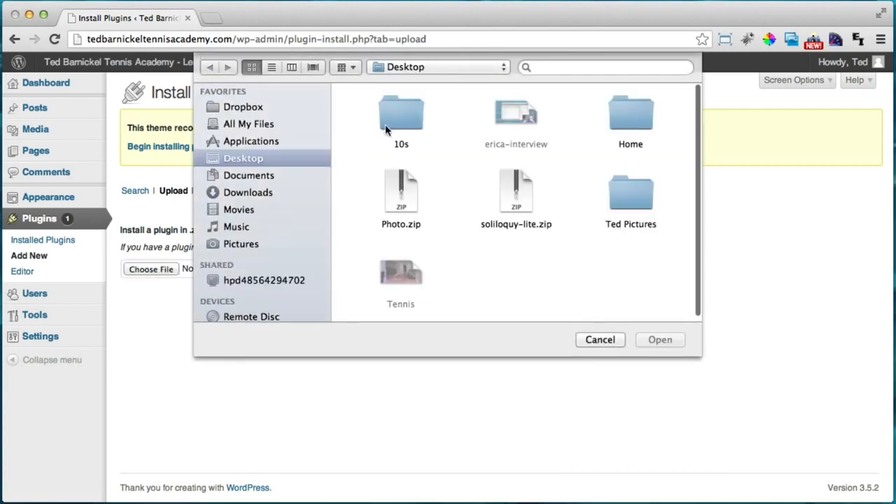
pyautogui.click(507, 197)
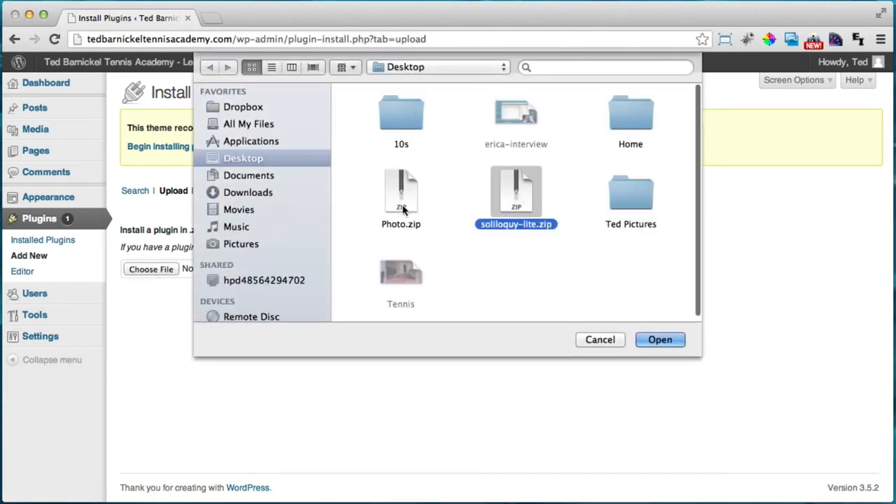
pyautogui.click(664, 341)
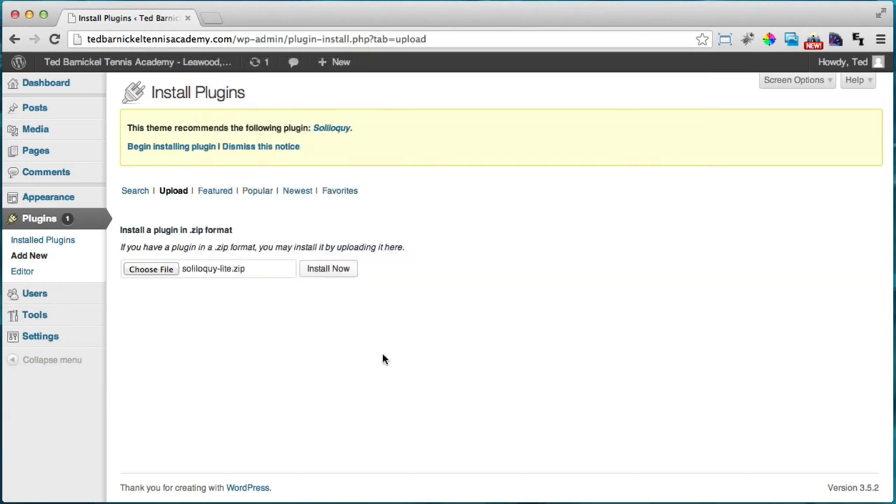
pyautogui.click(350, 269)
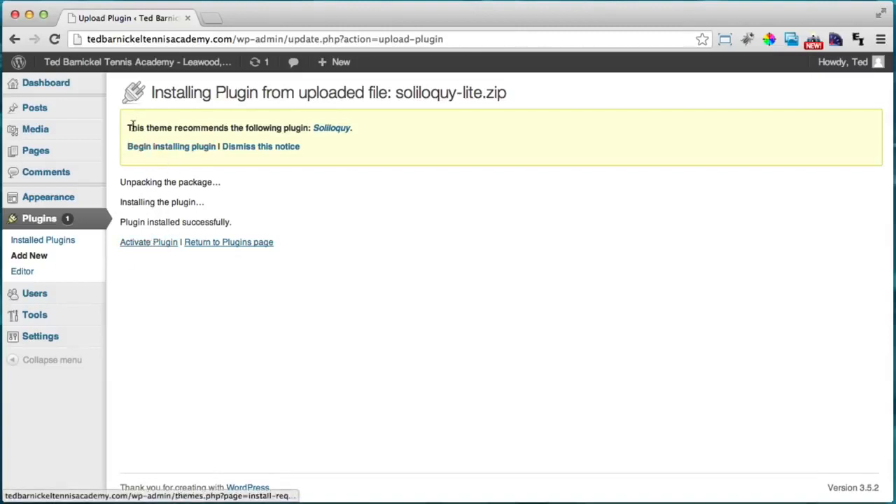
# Point out the recommended-plugin notice and activate the Soliloquy Lite plugin.
pyautogui.moveTo(129, 125); pyautogui.dragTo(292, 142)
pyautogui.click(376, 160)
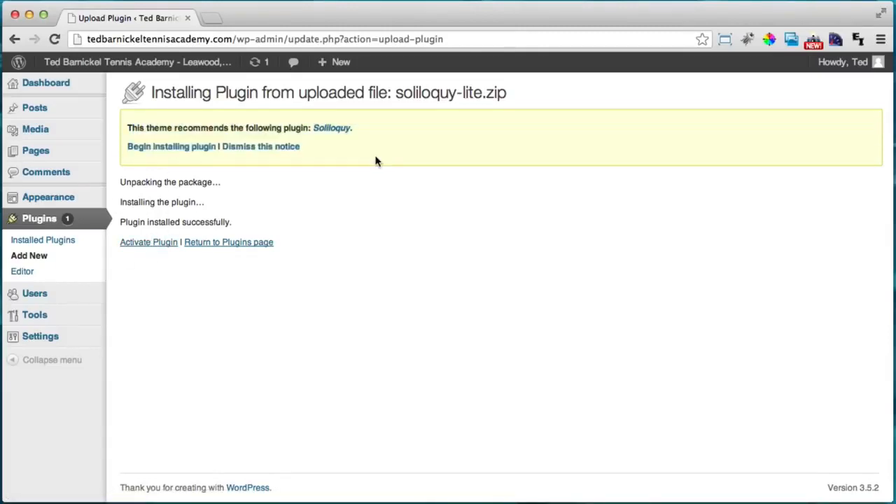
pyautogui.click(152, 247)
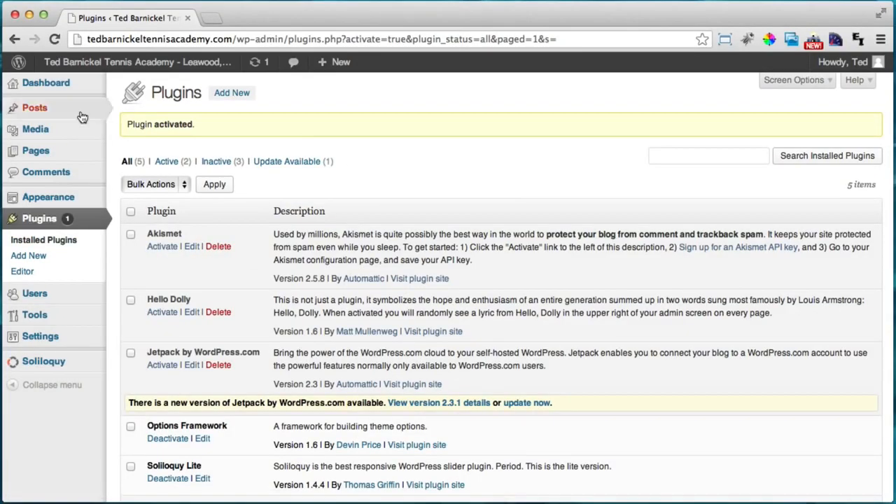
# Review the Plugins list, highlighting the Soliloquy Lite entry and its description.
pyautogui.scroll(-3, 160, 411)
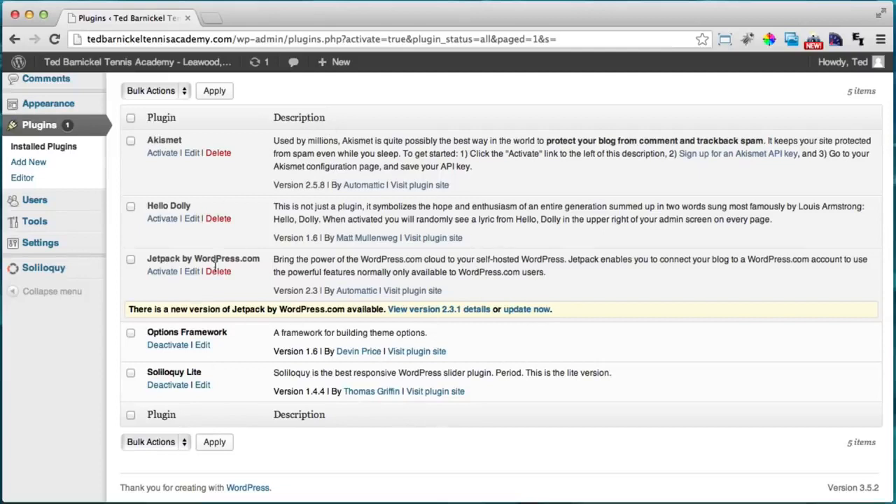
pyautogui.doubleClick(152, 373)
pyautogui.moveTo(274, 373); pyautogui.dragTo(595, 374)
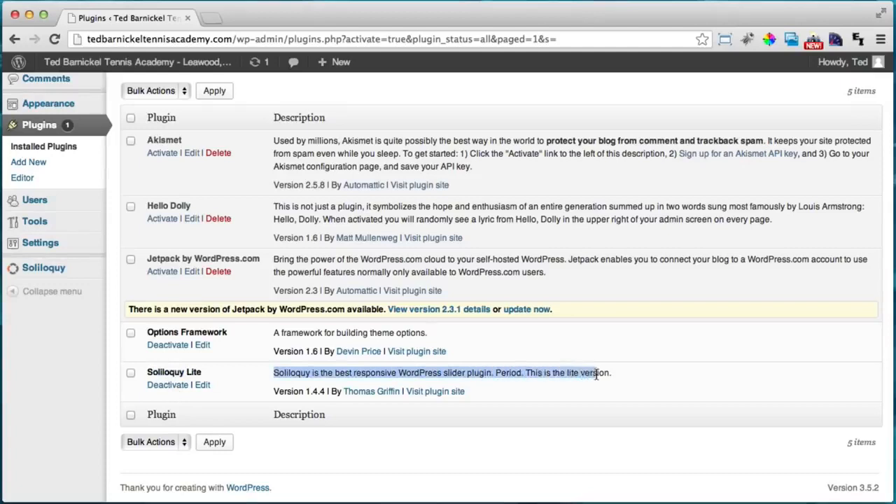
pyautogui.click(595, 374)
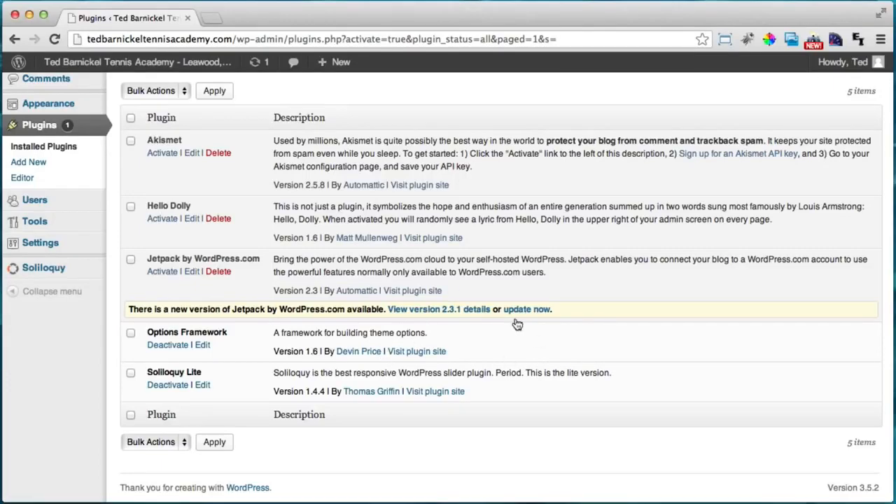
pyautogui.scroll(3, 373, 319)
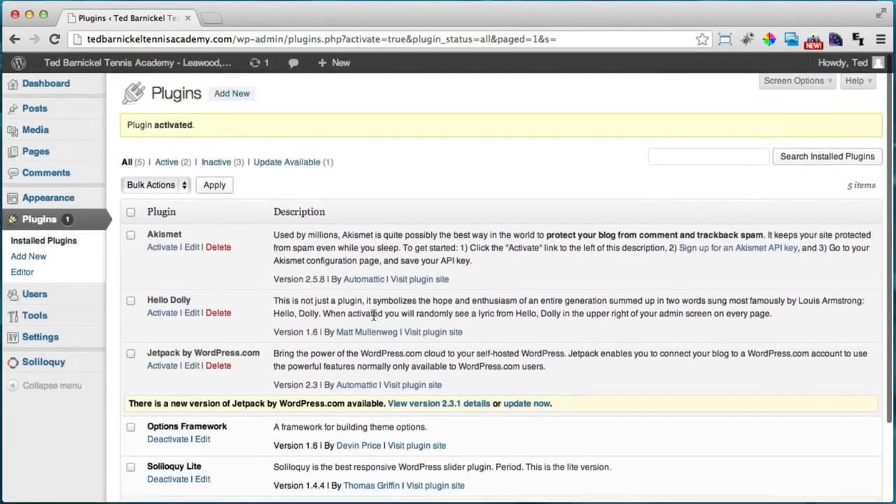
pyautogui.scroll(-3, 373, 319)
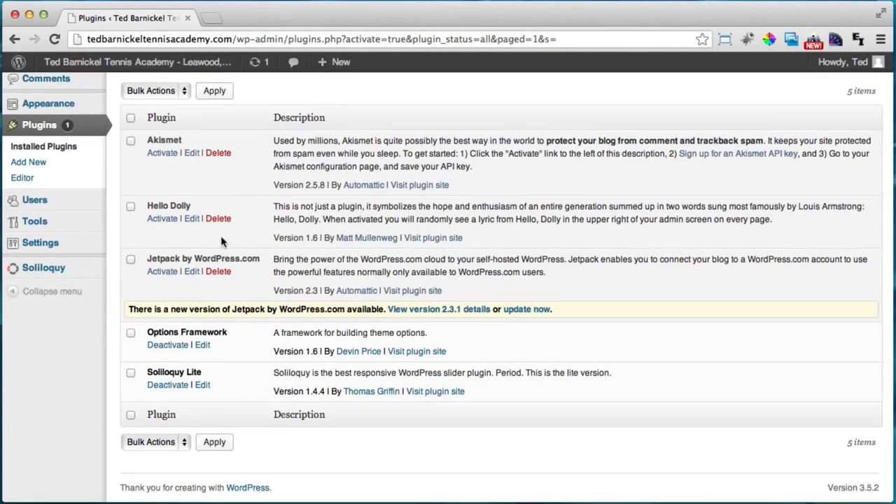
pyautogui.scroll(3, 300, 327)
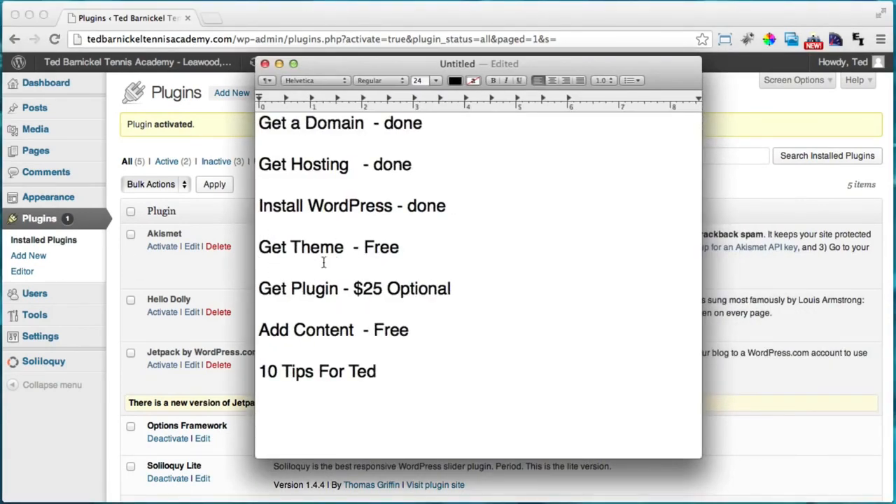
# Replace 'Free' with 'done' on the Get Theme line, then minimize TextEdit.
pyautogui.doubleClick(381, 249)
pyautogui.write('done')
pyautogui.moveTo(259, 331); pyautogui.dragTo(420, 330)
pyautogui.click(421, 330)
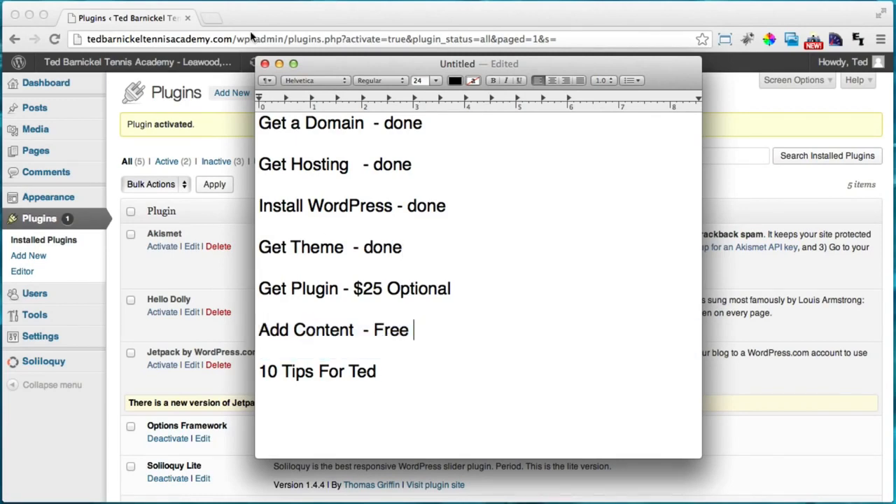
pyautogui.click(279, 63)
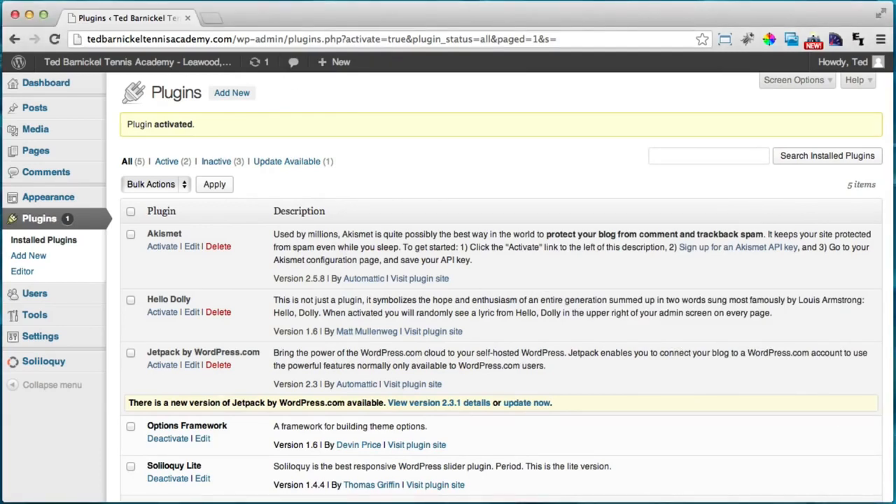
# Create a blank page via Pages > Add New and glance at the live site in another tab.
pyautogui.scroll(2, 131, 199)
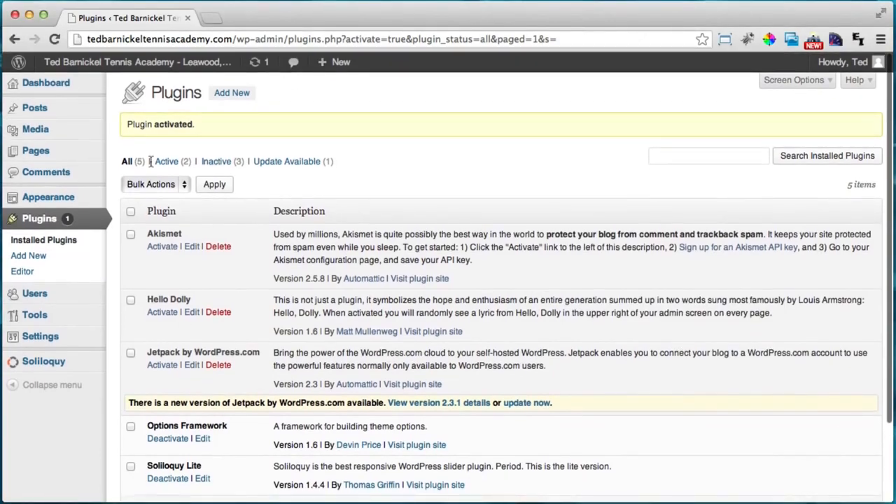
pyautogui.moveTo(13, 152)
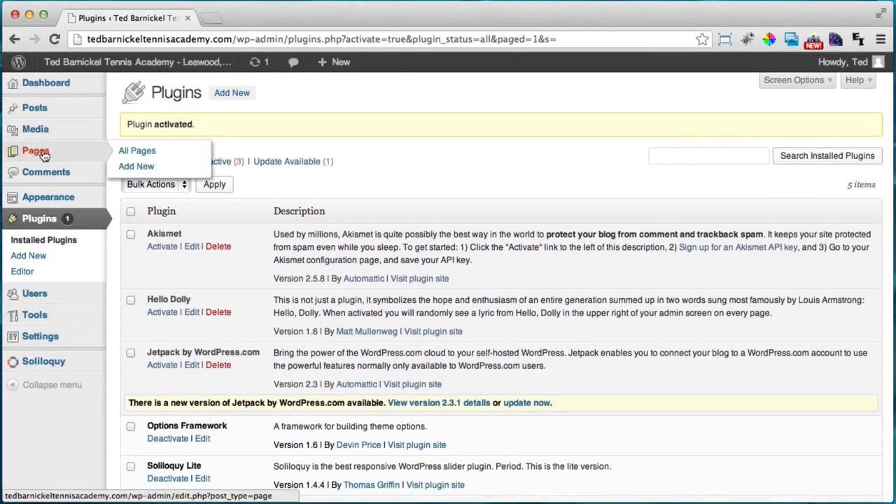
pyautogui.click(156, 170)
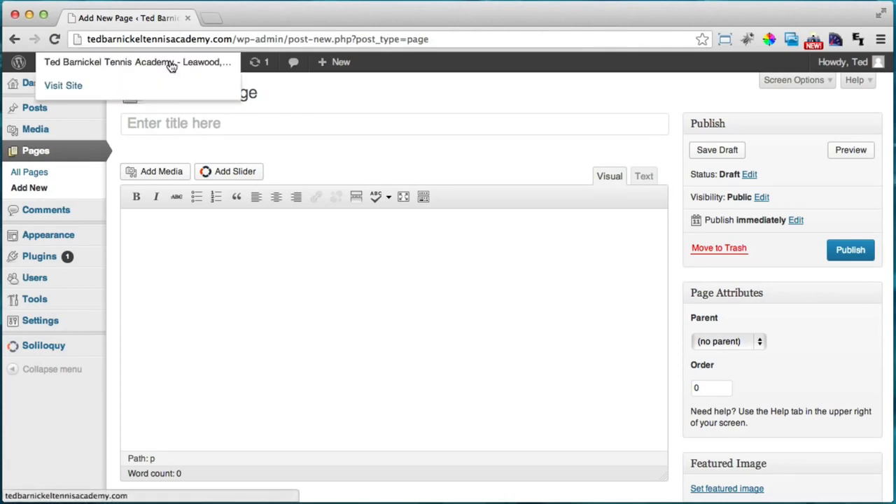
pyautogui.click(170, 63)
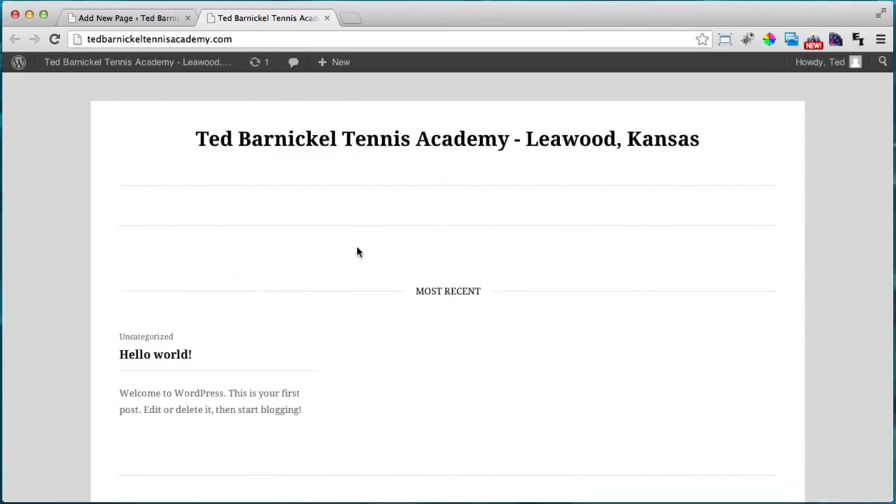
pyautogui.click(326, 18)
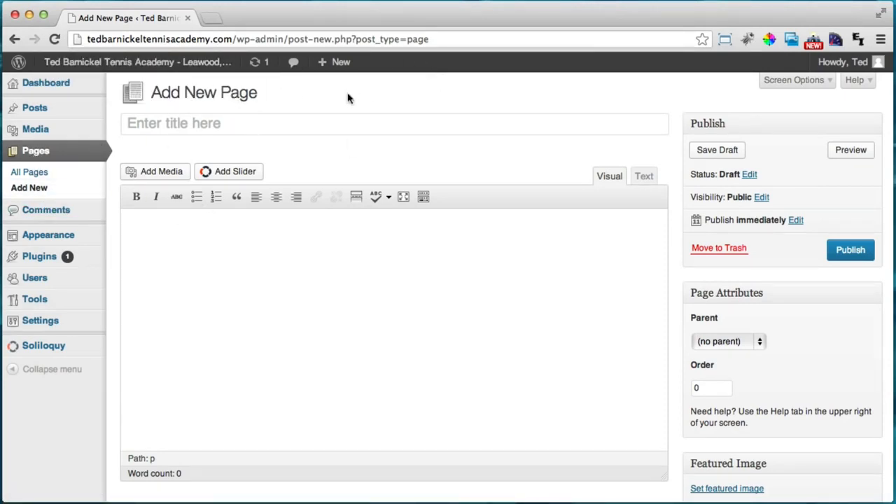
# Publish new pages titled Home and About Me.
pyautogui.click(185, 124)
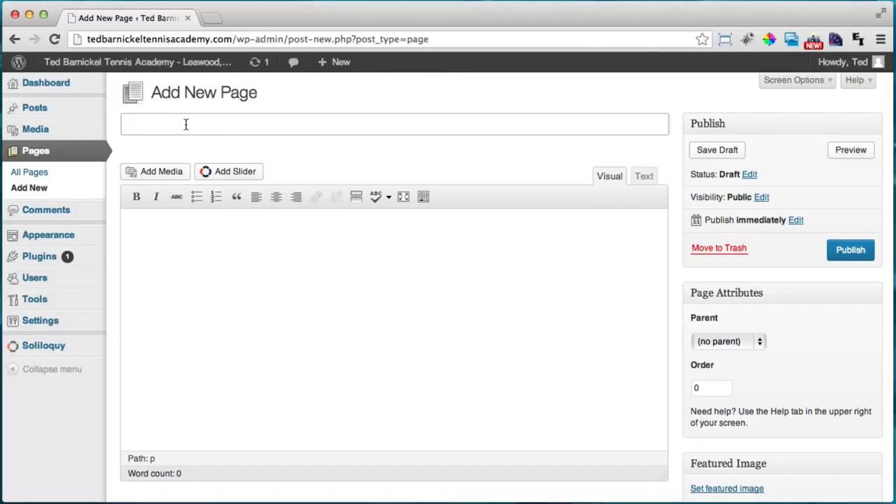
pyautogui.write('Home')
pyautogui.click(848, 247)
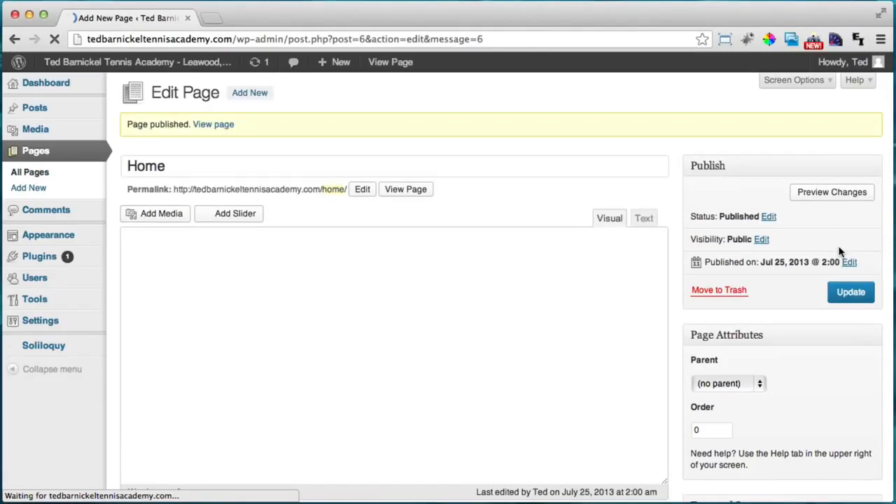
pyautogui.click(243, 96)
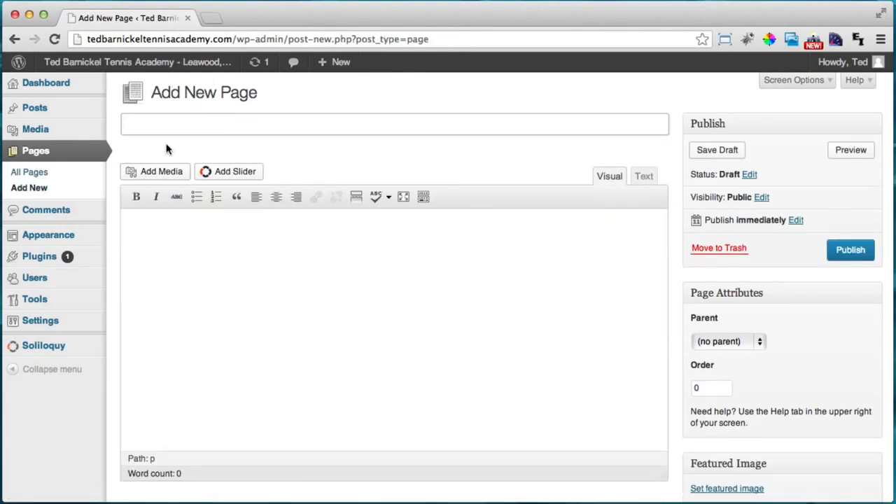
pyautogui.write('About Me')
pyautogui.click(842, 251)
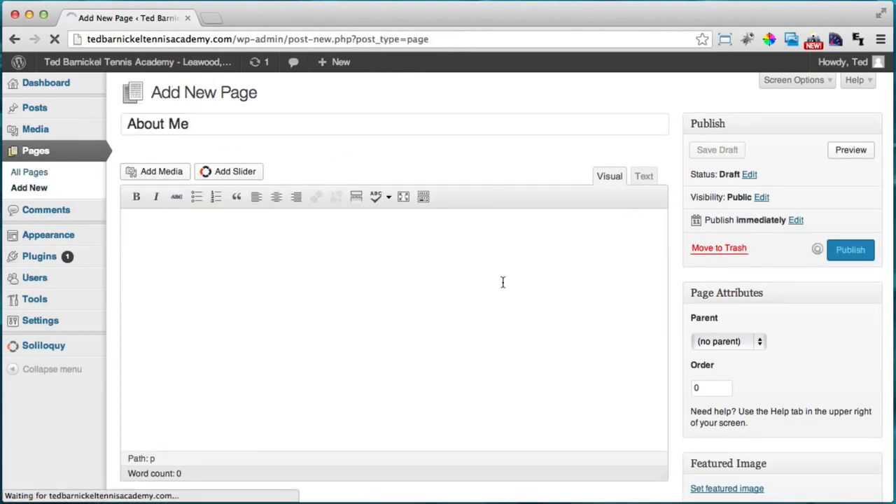
# Publish new pages titled My Process and Services.
pyautogui.click(249, 98)
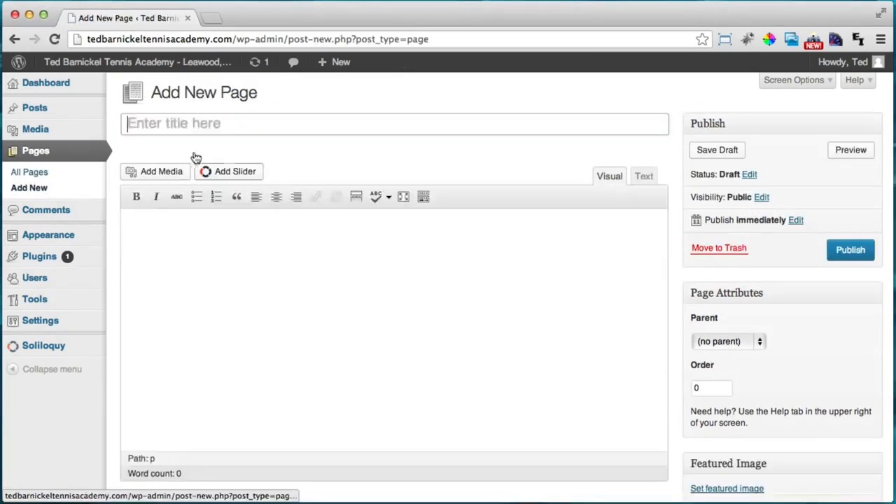
pyautogui.click(194, 124)
pyautogui.write('My Proes')
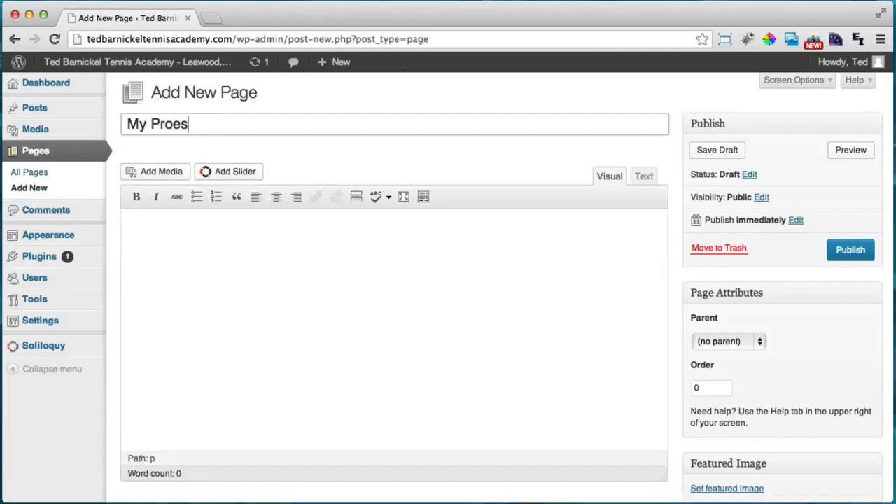
pyautogui.press('BackSpace')
pyautogui.press('BackSpace')
pyautogui.write('cess')
pyautogui.click(835, 246)
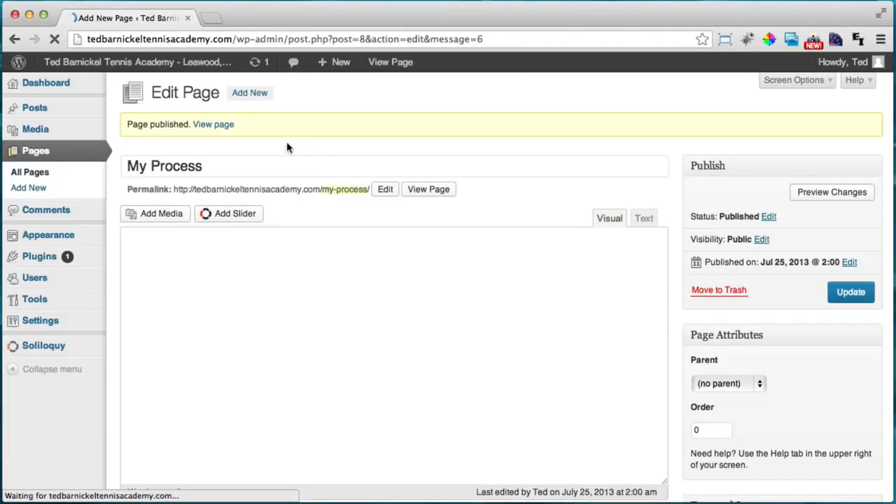
pyautogui.click(258, 95)
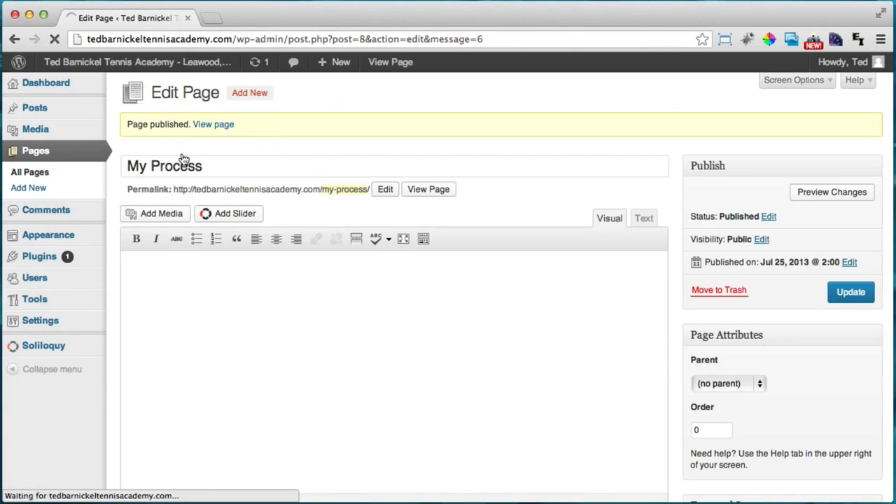
pyautogui.write('Service')
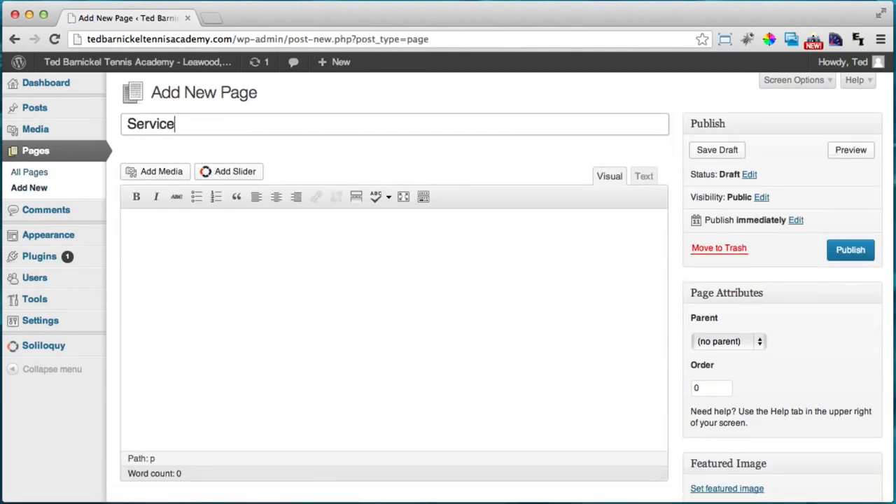
pyautogui.write('s')
pyautogui.click(840, 250)
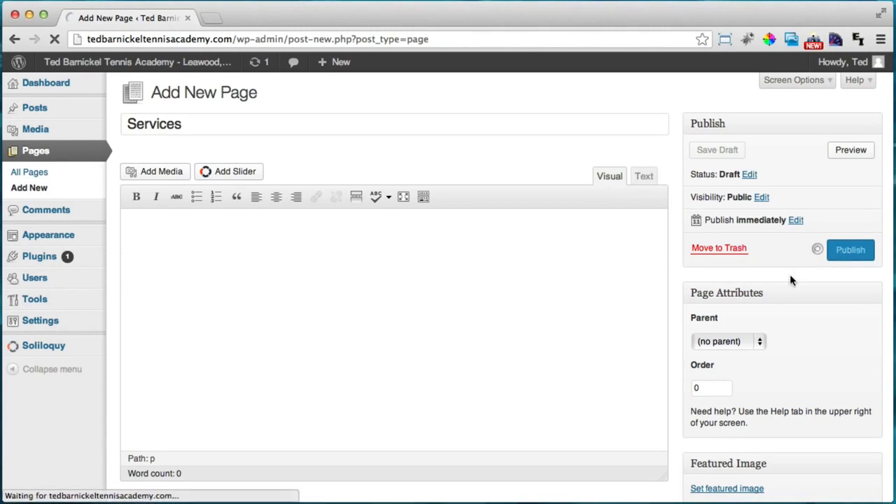
# Publish new pages titled Gallery, Blog and Contact.
pyautogui.click(249, 95)
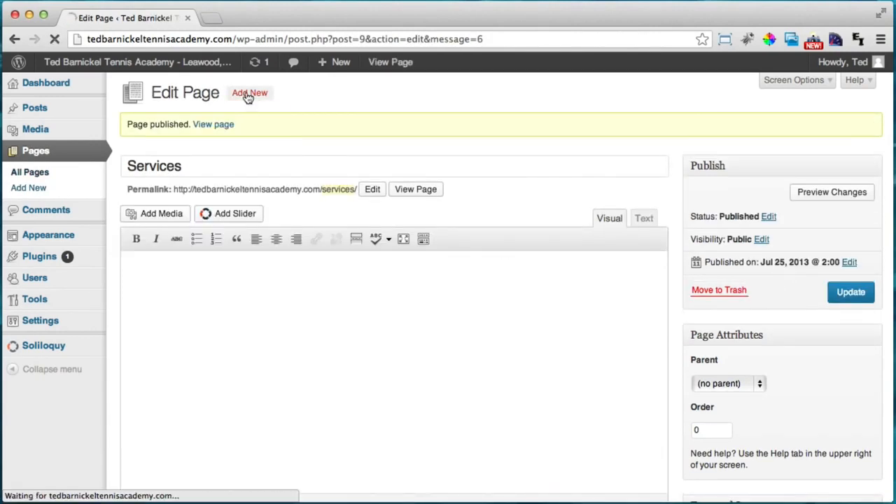
pyautogui.write('G')
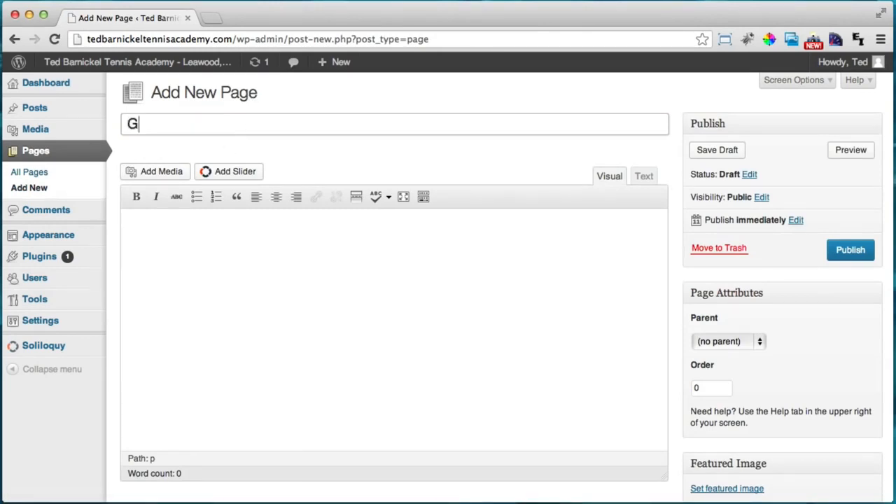
pyautogui.write('allery')
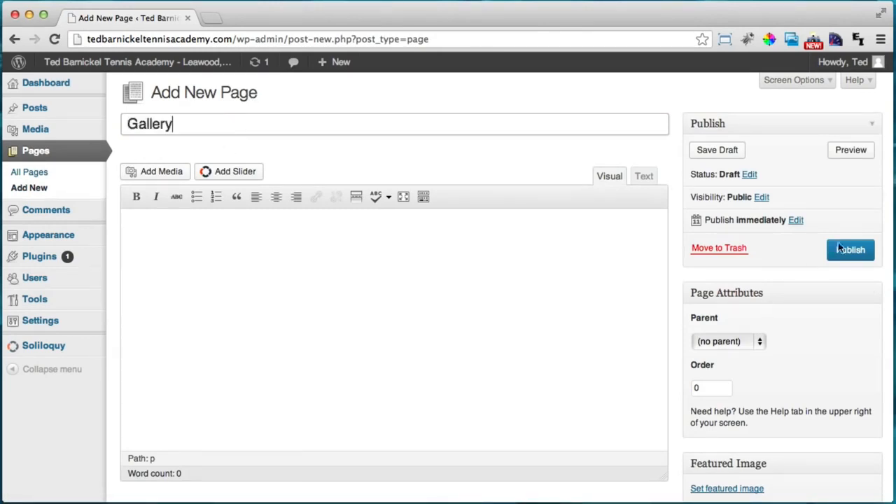
pyautogui.click(851, 250)
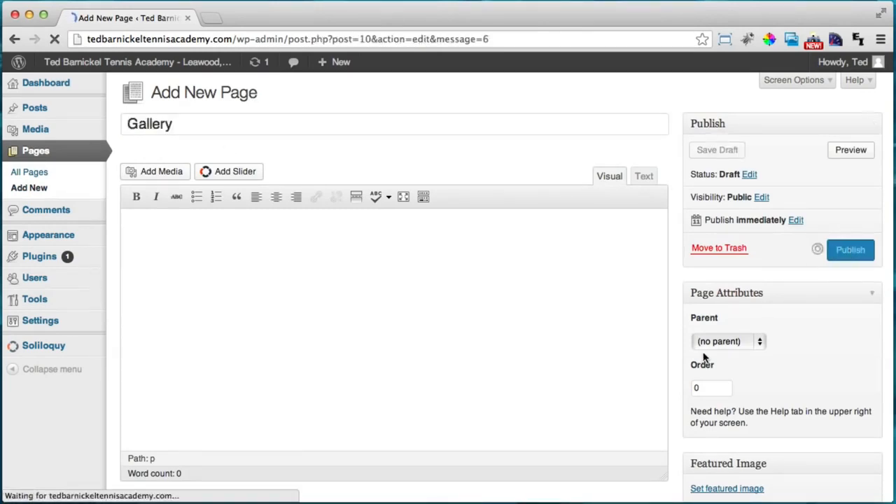
pyautogui.click(244, 99)
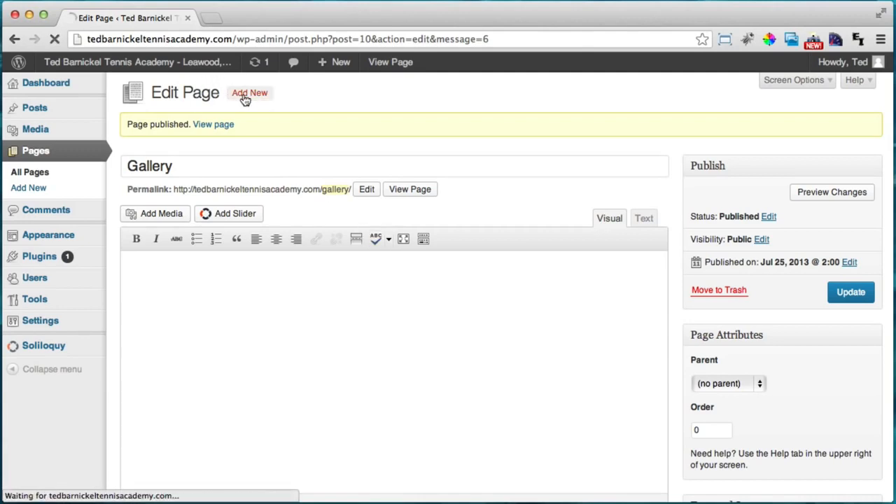
pyautogui.write('Blog')
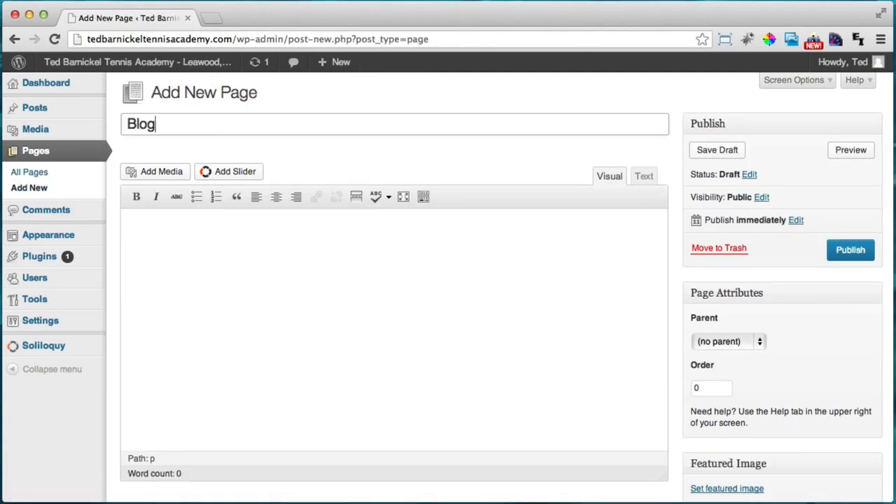
pyautogui.click(863, 249)
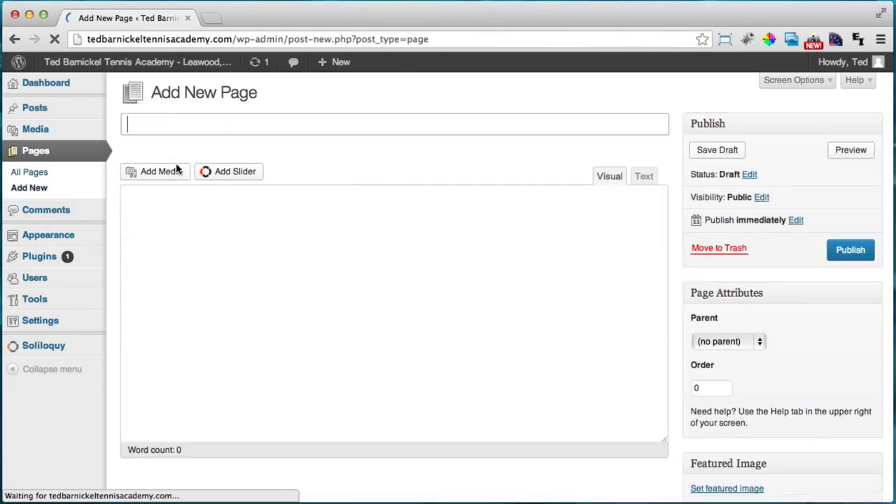
pyautogui.write('Contact')
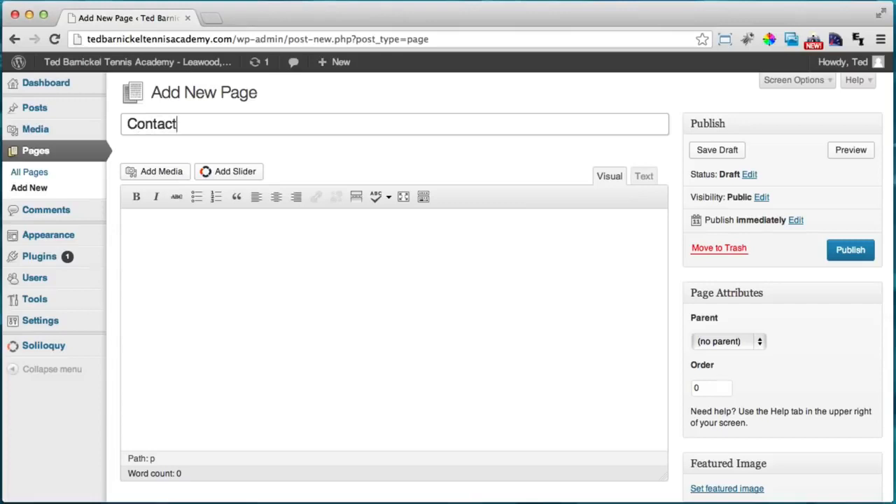
pyautogui.click(867, 251)
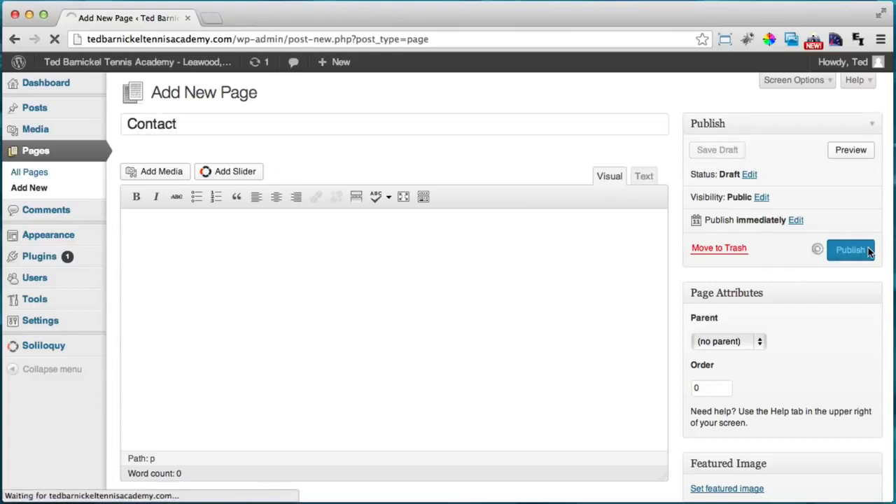
# Check the live front page, then go to Appearance > Menus and select the menu name field.
pyautogui.click(133, 63)
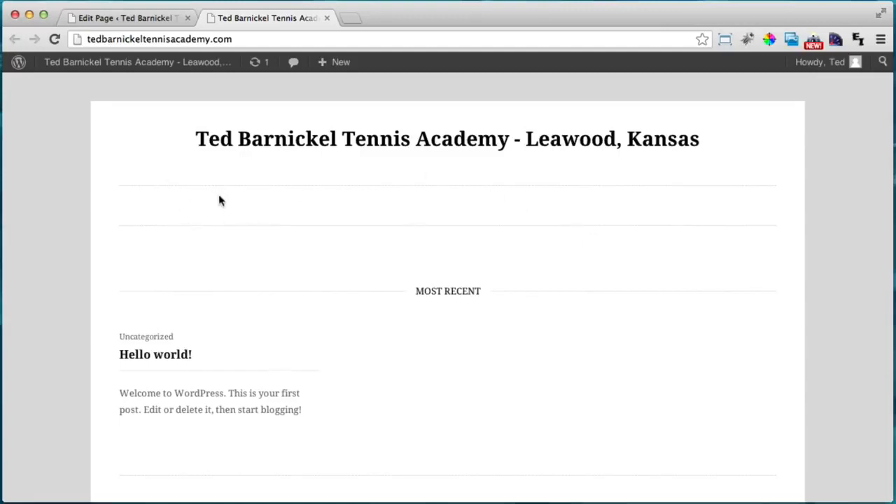
pyautogui.click(326, 18)
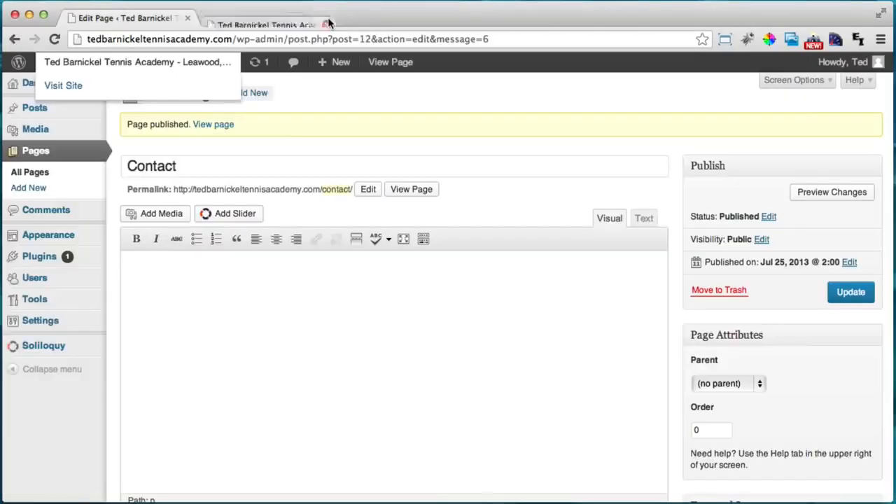
pyautogui.moveTo(61, 236)
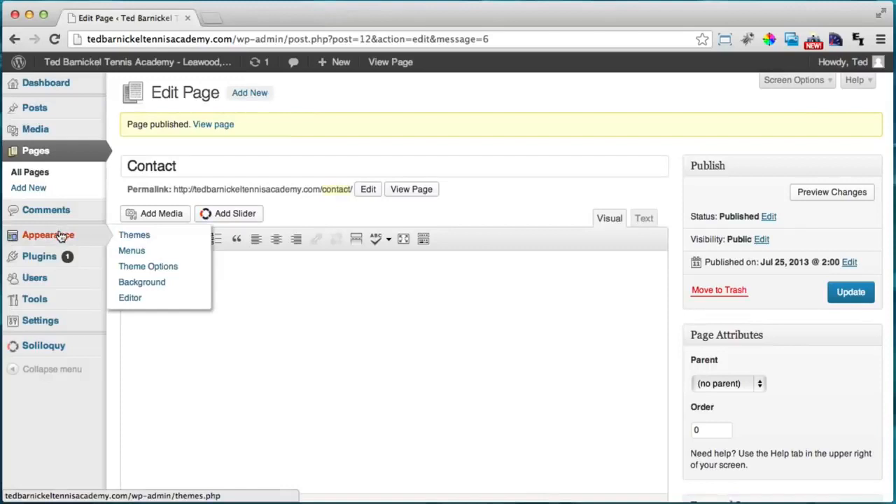
pyautogui.click(158, 255)
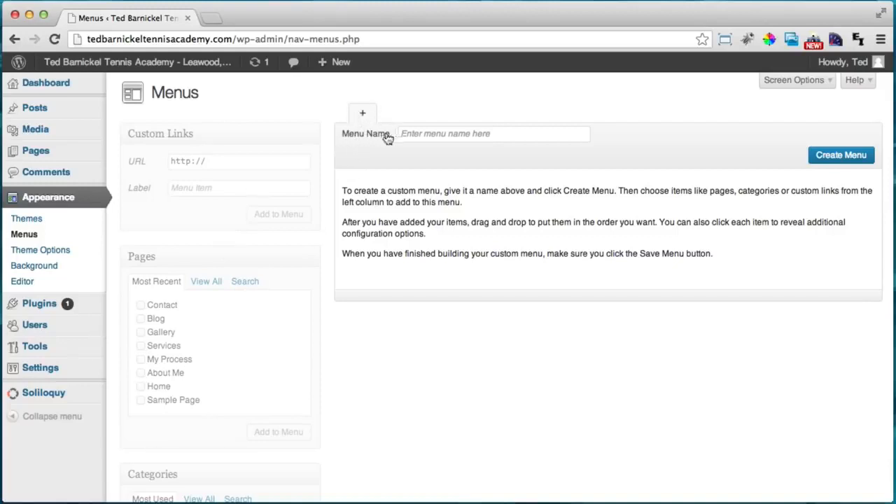
pyautogui.click(424, 134)
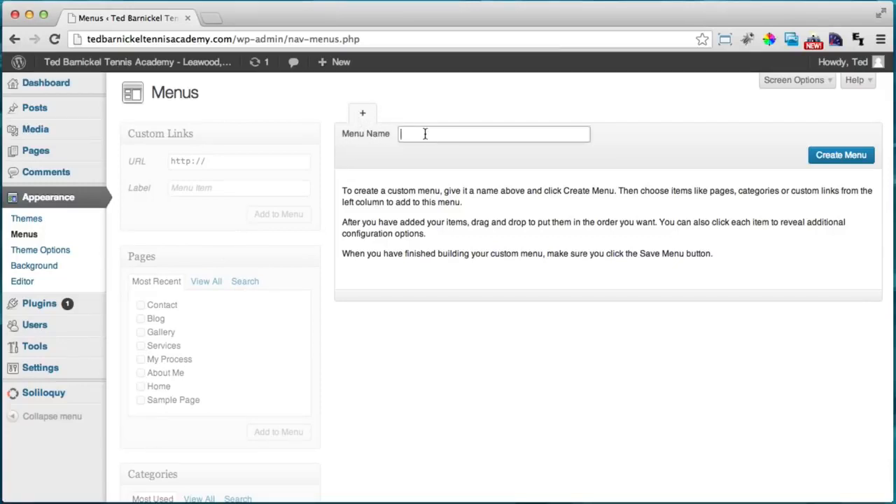
# Create a new menu named 'Main Menu'.
pyautogui.write('M')
pyautogui.write('ain ')
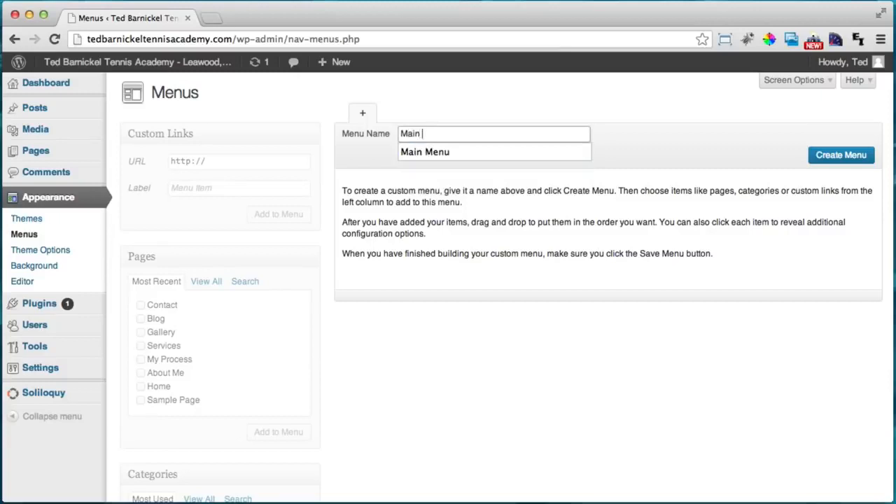
pyautogui.write('Menu')
pyautogui.click(836, 155)
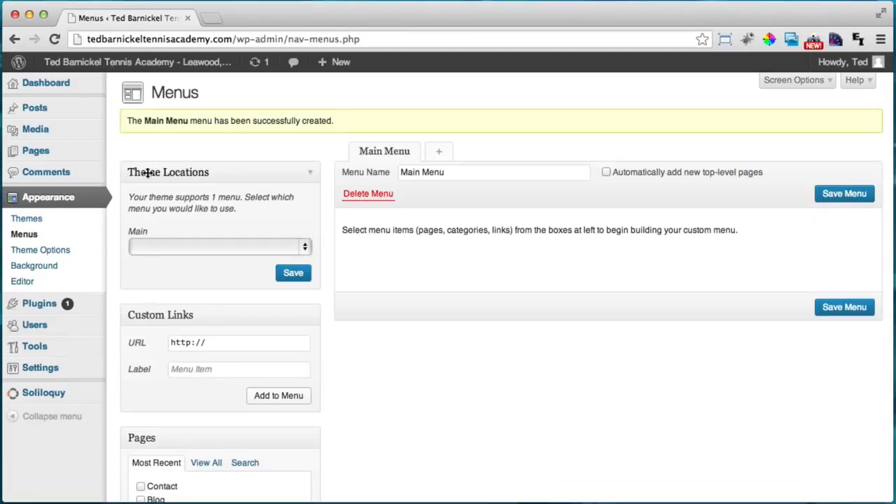
# Assign Main Menu to the theme's Main location and save the assignment.
pyautogui.click(162, 246)
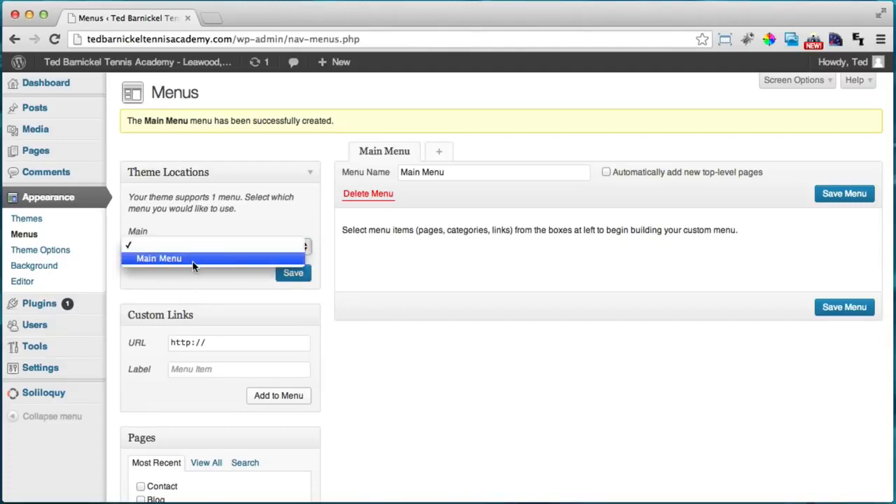
pyautogui.click(194, 260)
pyautogui.click(293, 274)
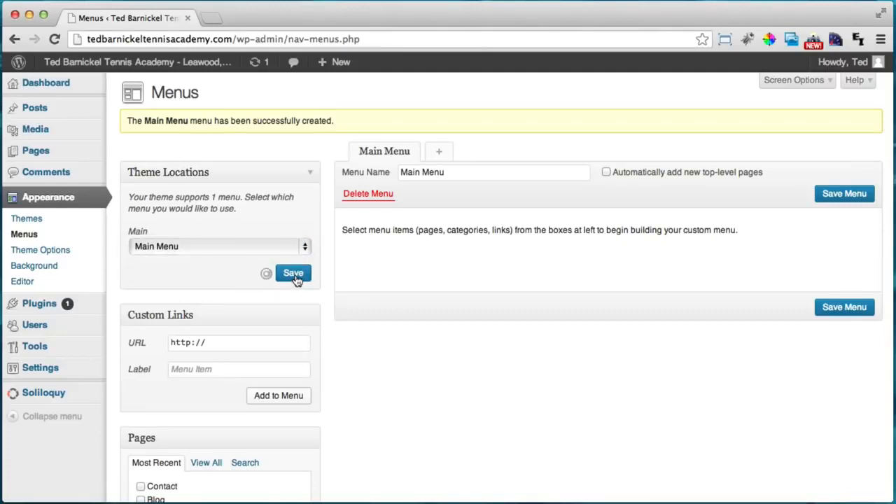
pyautogui.scroll(-2, 379, 283)
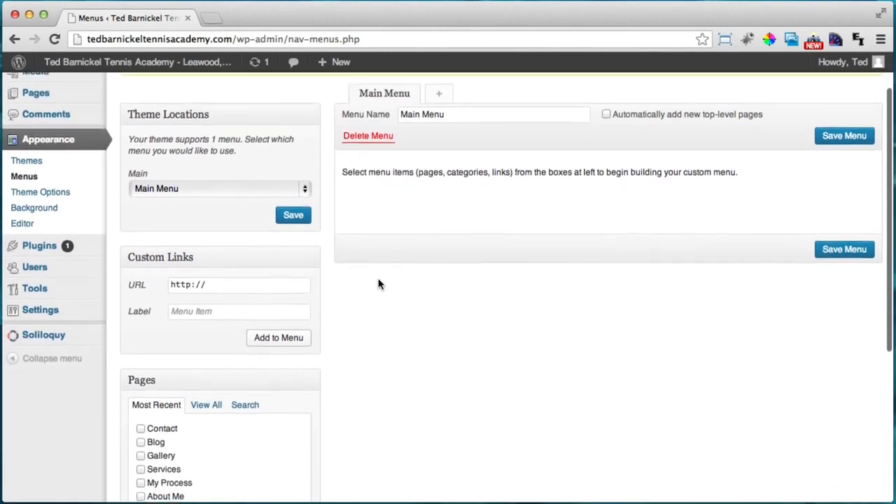
pyautogui.scroll(2, 379, 284)
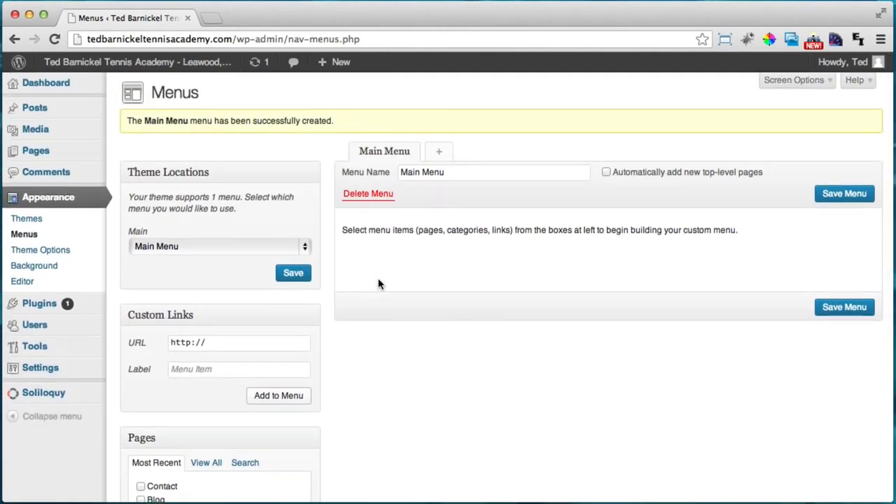
pyautogui.scroll(-7, 378, 284)
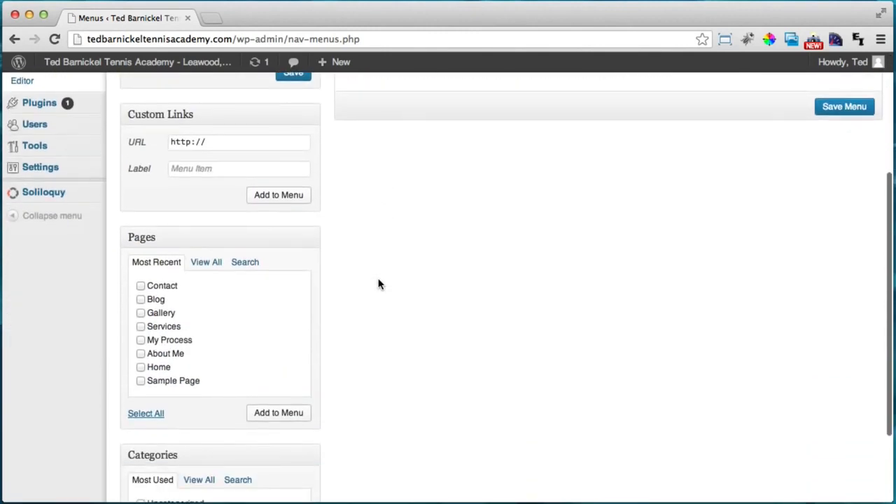
# Add Contact, Blog, Gallery, Services, My Process, About Me and Home pages to Main Menu and save.
pyautogui.click(141, 288)
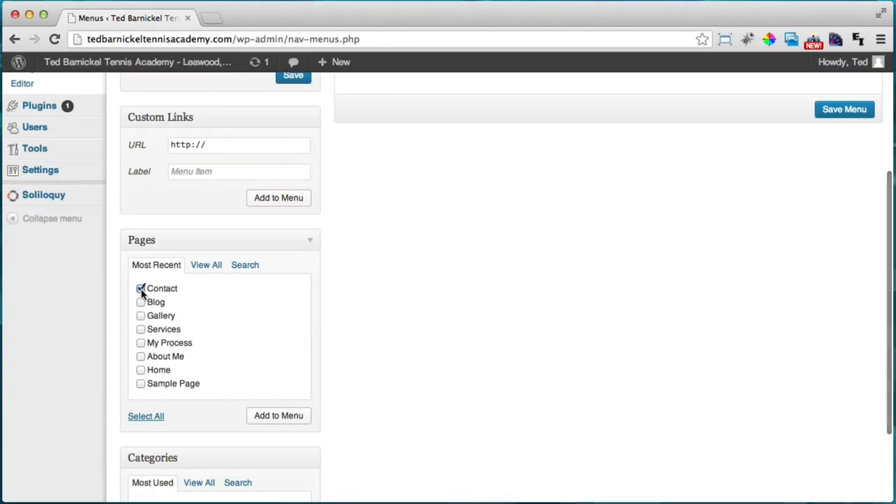
pyautogui.click(141, 302)
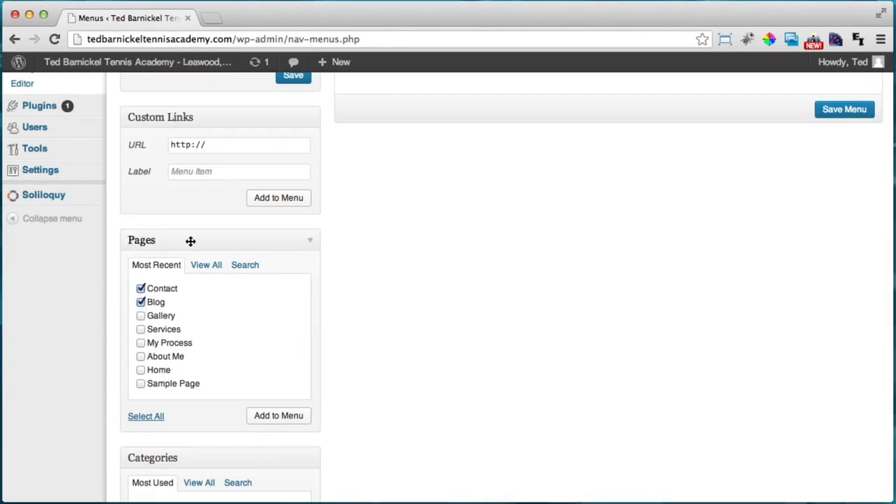
pyautogui.click(141, 343)
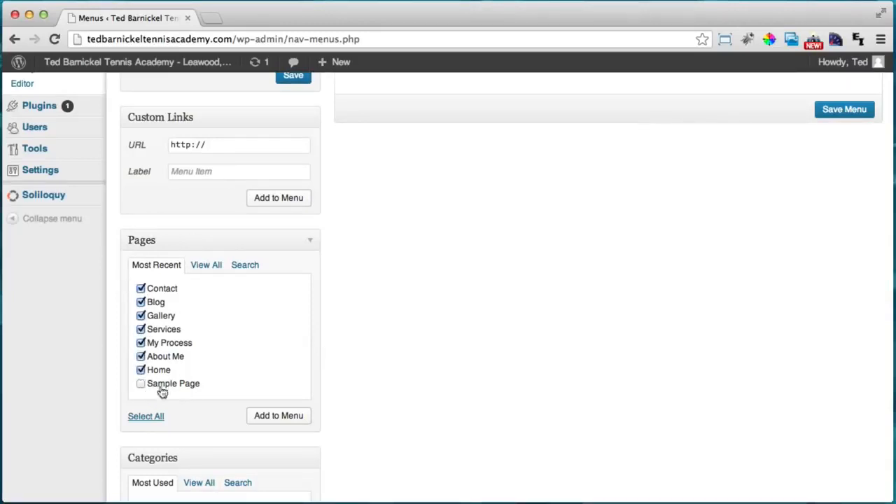
pyautogui.click(286, 418)
pyautogui.scroll(5, 664, 380)
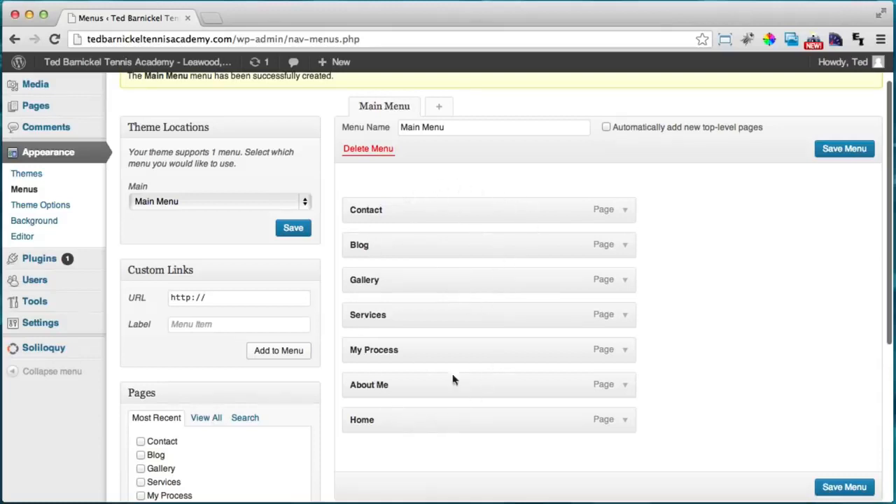
pyautogui.click(856, 149)
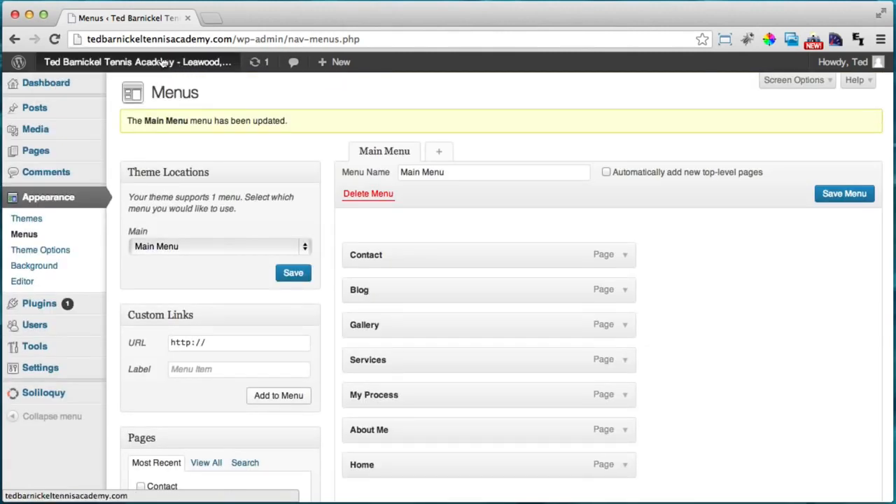
pyautogui.keyDown('super'); pyautogui.click(166, 63); pyautogui.keyUp('super')
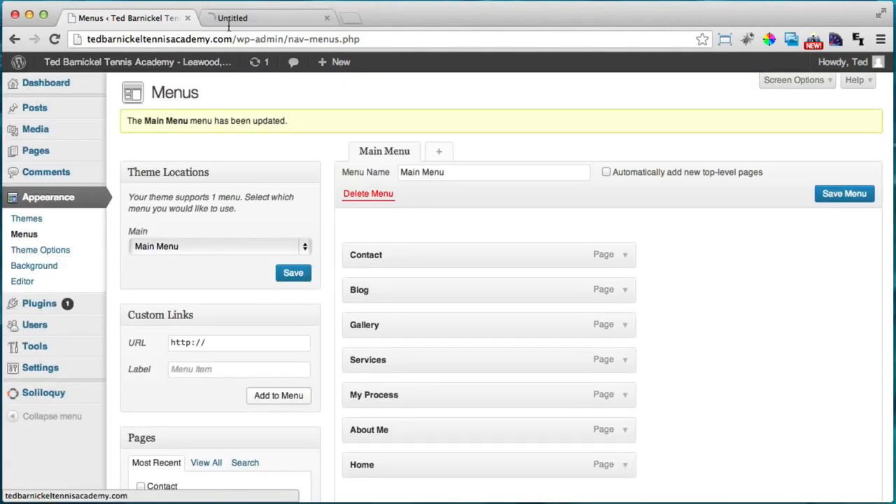
pyautogui.click(246, 20)
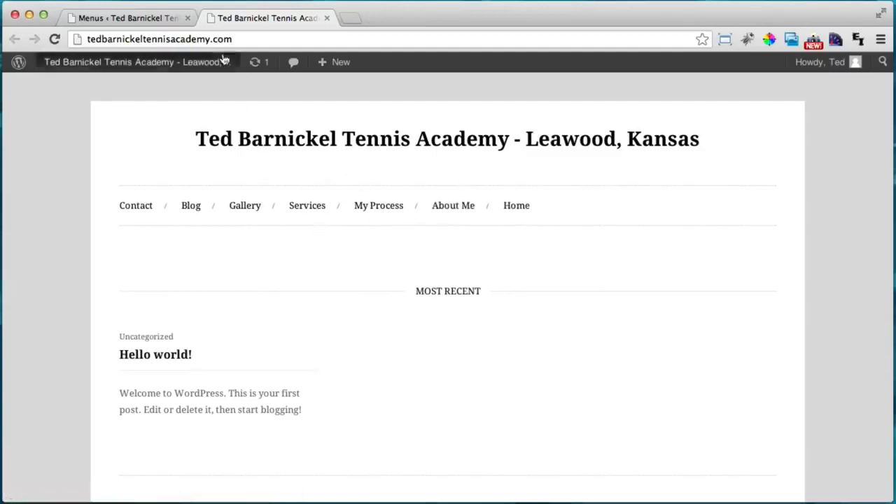
pyautogui.click(136, 15)
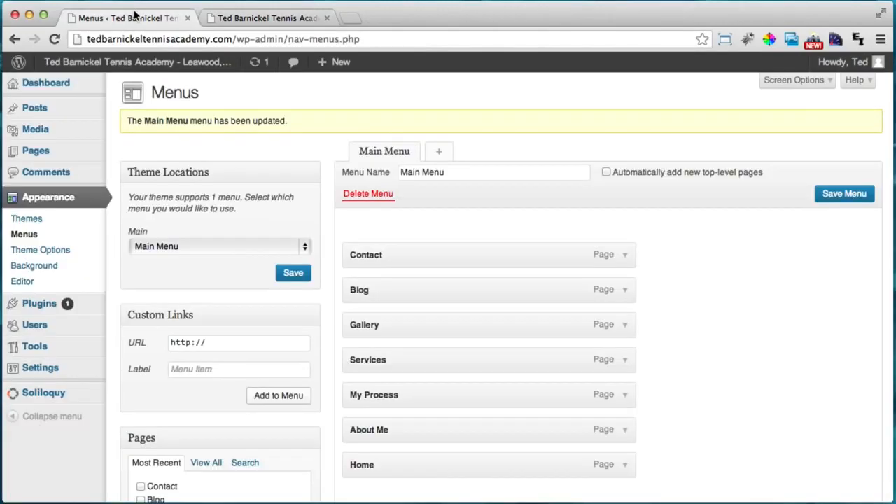
# Drag Main Menu items into order Home, About Me, My Process, Services, Gallery, Blog, Contact and save.
pyautogui.click(326, 18)
pyautogui.scroll(-1, 527, 339)
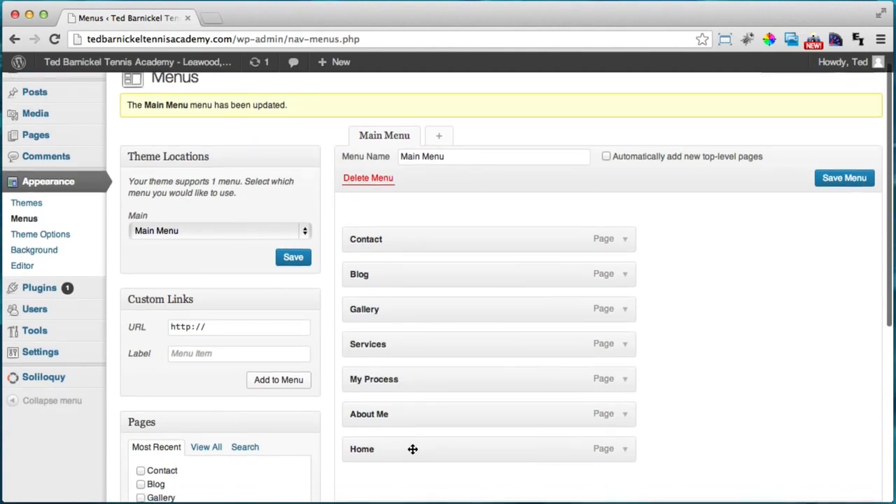
pyautogui.moveTo(413, 449); pyautogui.dragTo(403, 231)
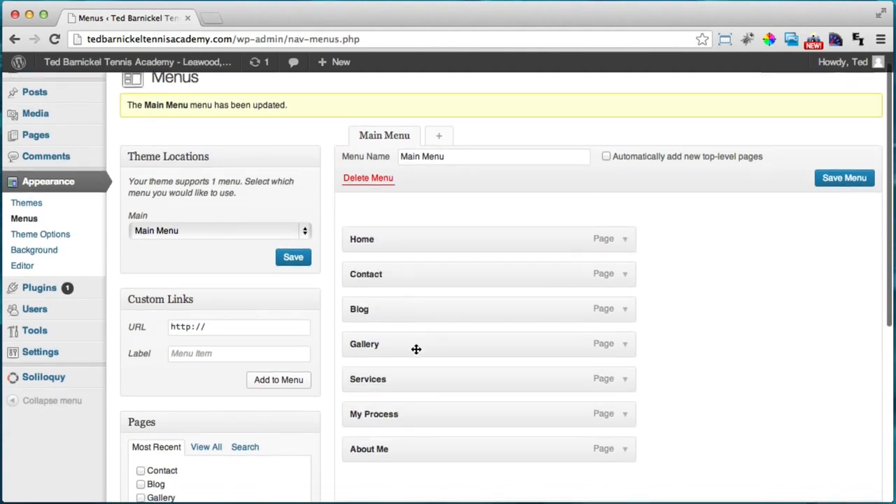
pyautogui.moveTo(395, 454); pyautogui.dragTo(402, 274)
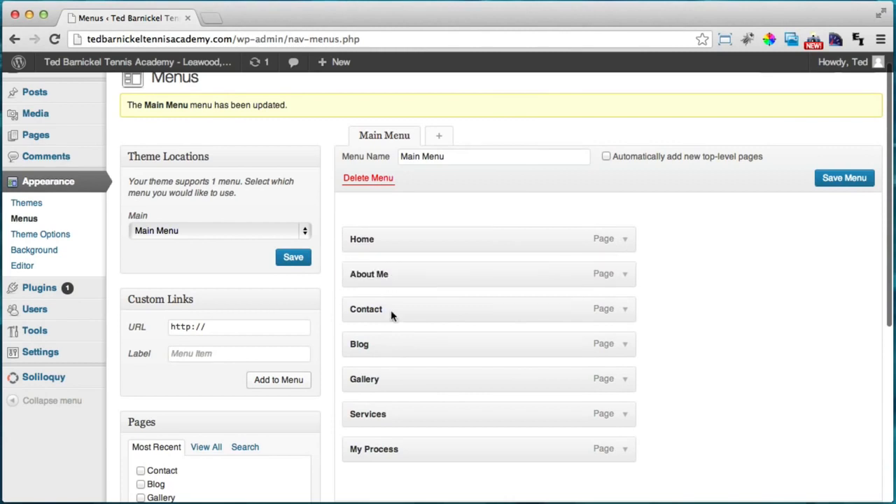
pyautogui.moveTo(407, 446); pyautogui.dragTo(394, 329)
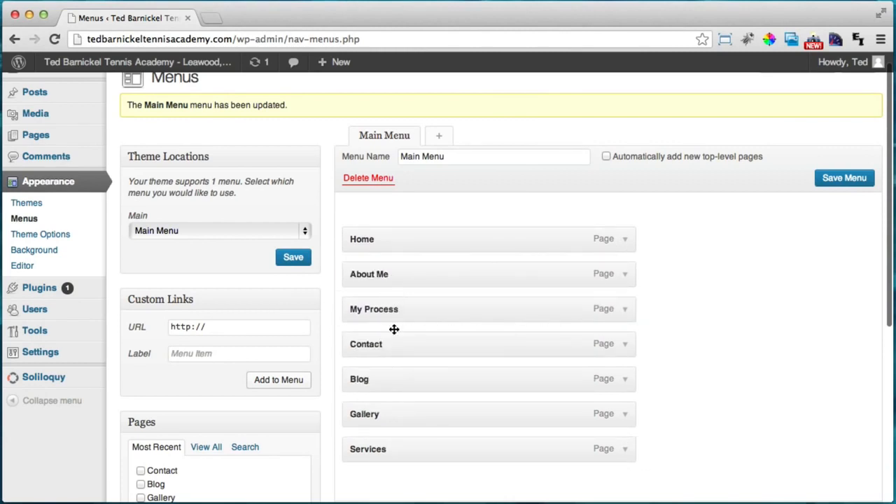
pyautogui.moveTo(401, 454); pyautogui.dragTo(397, 410)
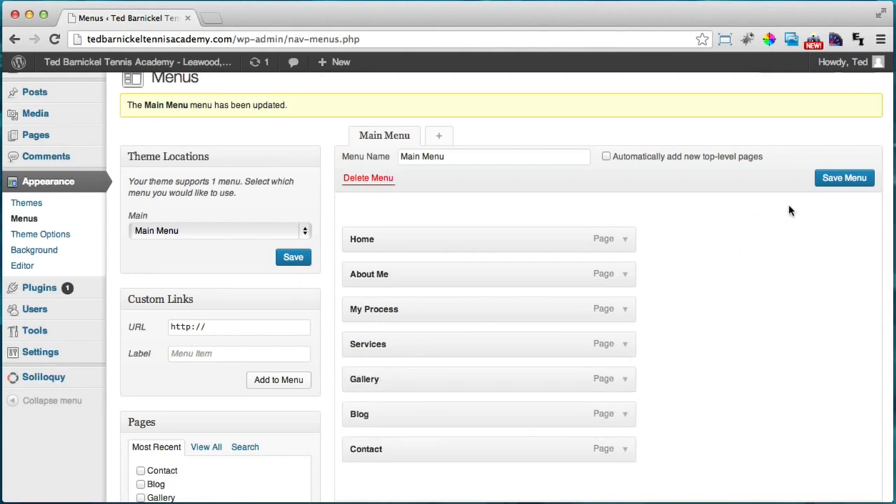
pyautogui.click(855, 177)
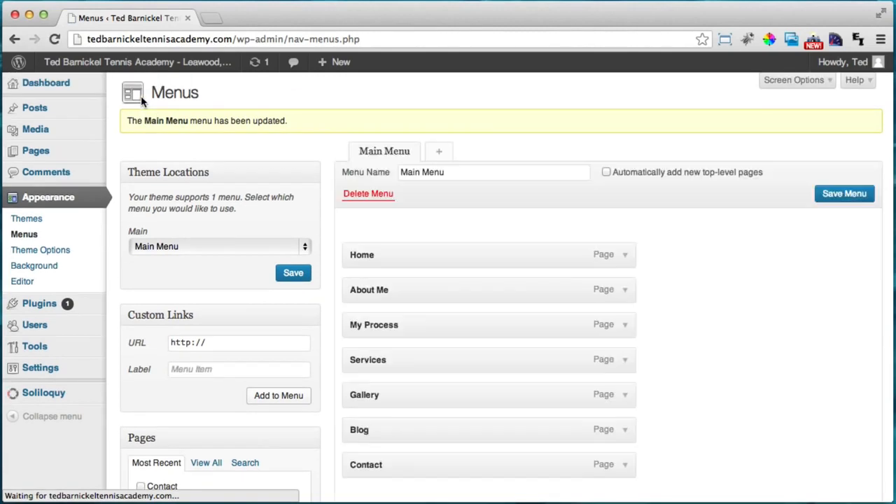
# On the live site, open the About Me and My Process pages from the new menu.
pyautogui.keyDown('super'); pyautogui.click(124, 64); pyautogui.keyUp('super')
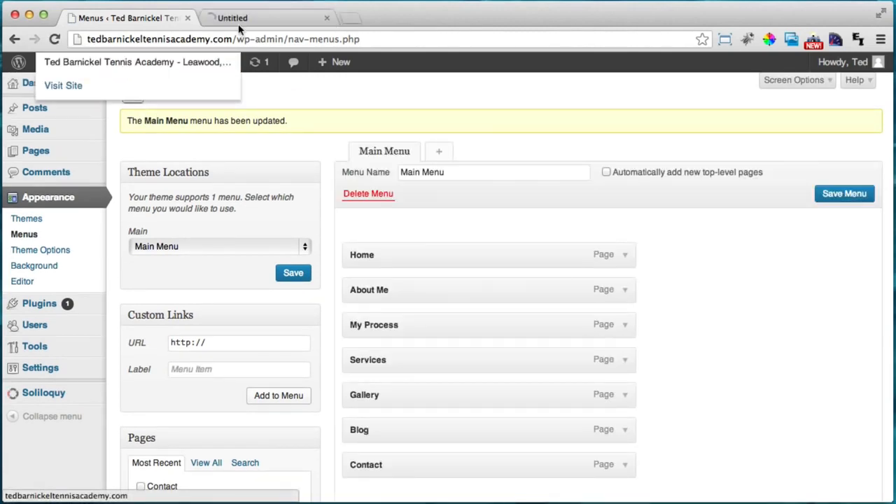
pyautogui.click(277, 19)
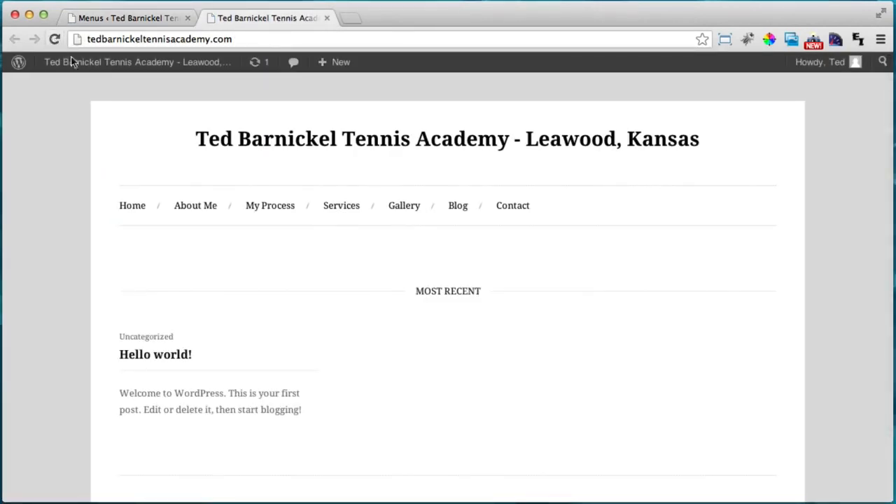
pyautogui.scroll(-1, 266, 313)
pyautogui.click(200, 208)
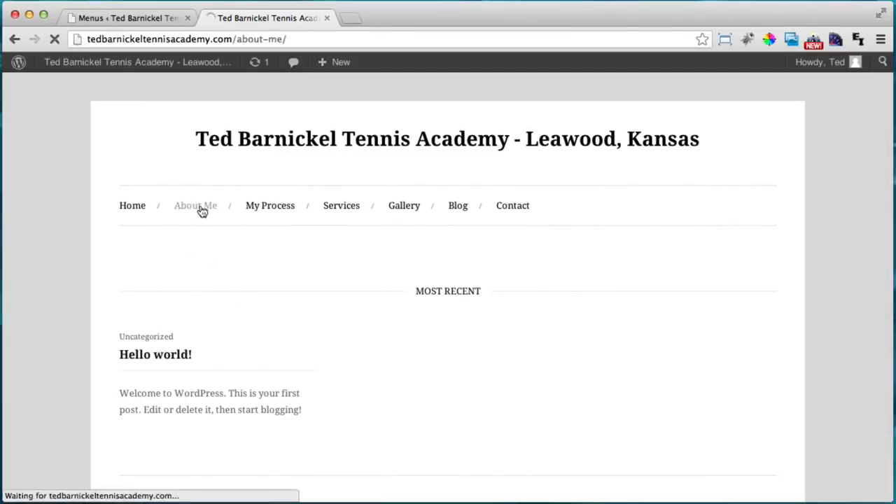
pyautogui.click(277, 212)
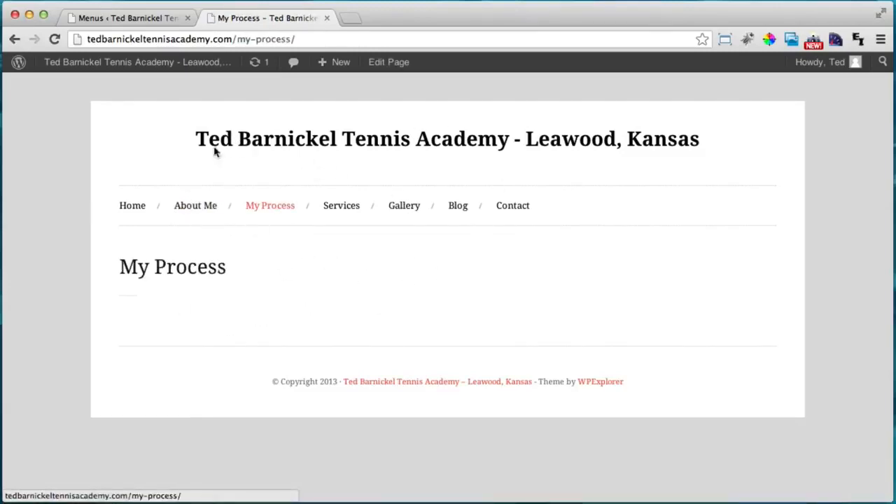
# Load the site's root address, check the Home page, then close the site tab.
pyautogui.moveTo(236, 39); pyautogui.dragTo(330, 39)
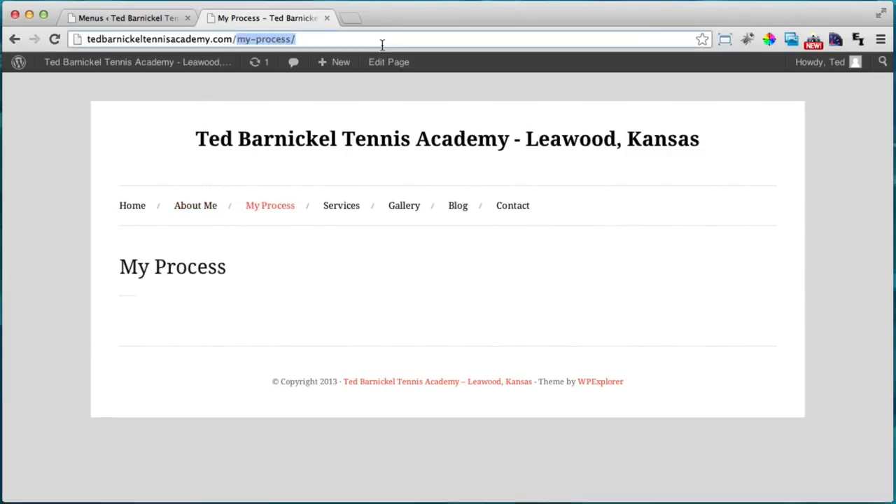
pyautogui.press('BackSpace')
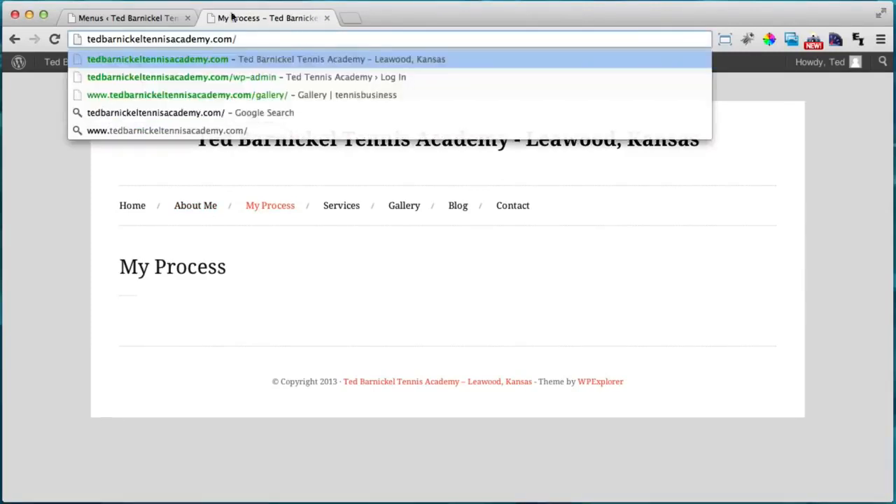
pyautogui.press('BackSpace')
pyautogui.press('Return')
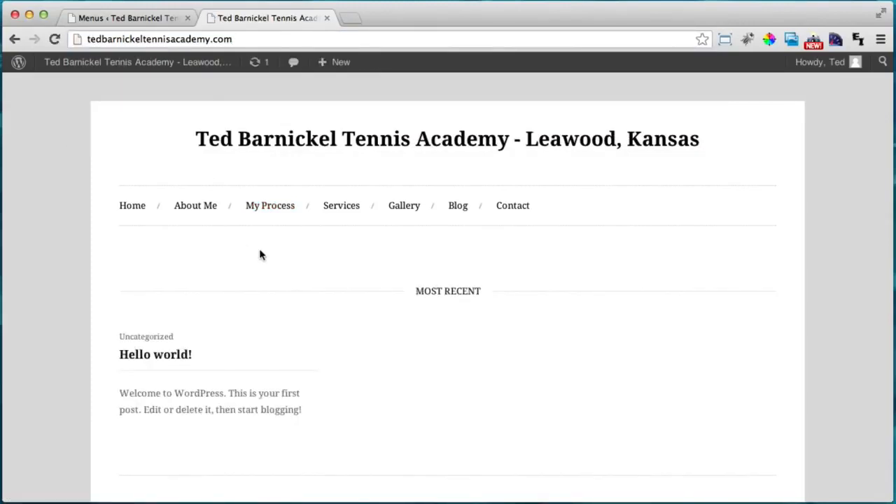
pyautogui.scroll(-2, 356, 265)
pyautogui.click(132, 171)
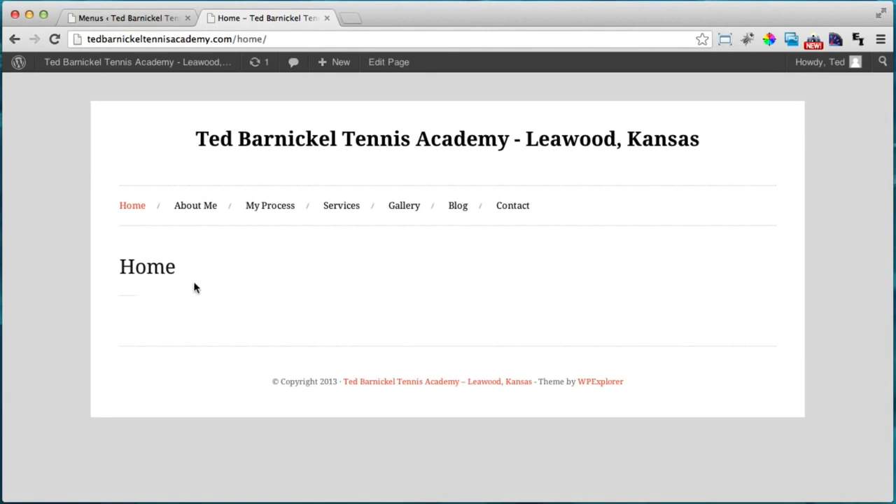
pyautogui.press('super+Left')
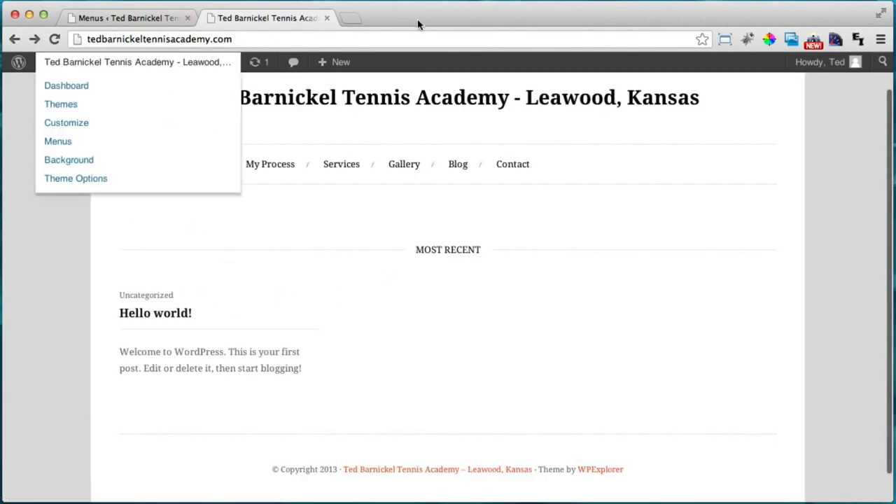
pyautogui.click(327, 19)
pyautogui.scroll(-1, 186, 193)
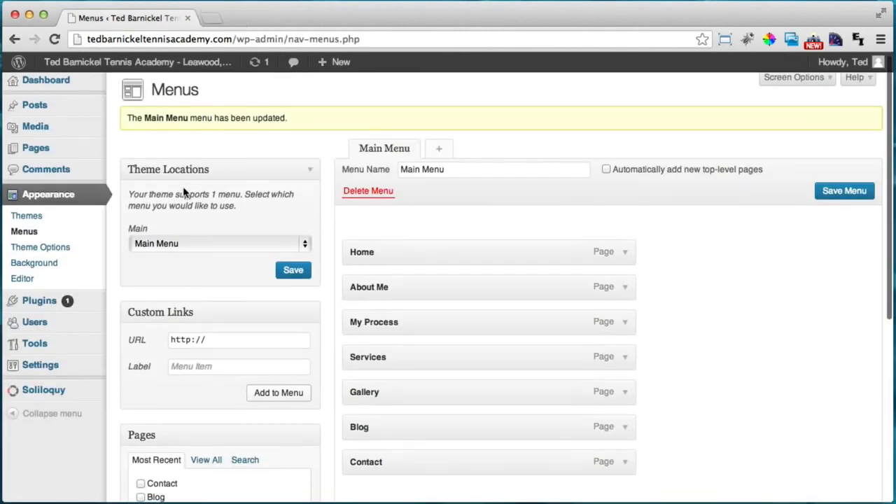
# In Reading Settings, use a static front page: Home as front page, Blog as posts page; save.
pyautogui.moveTo(56, 366)
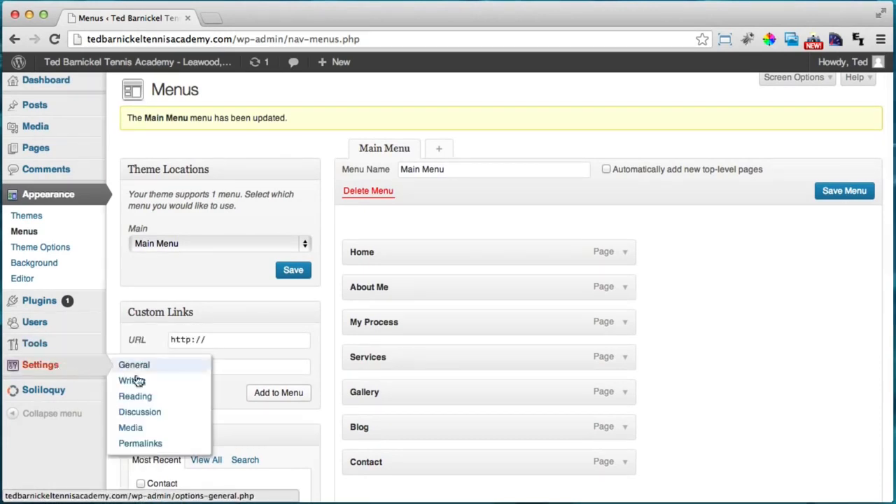
pyautogui.click(152, 400)
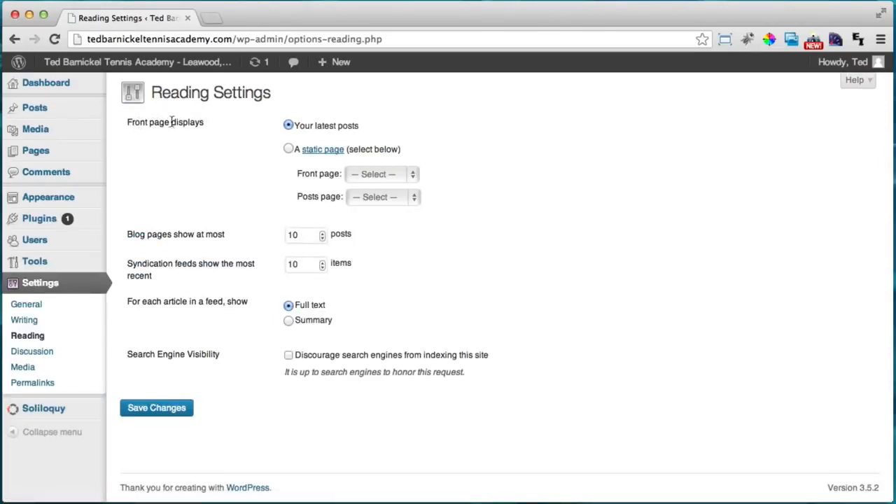
pyautogui.click(288, 150)
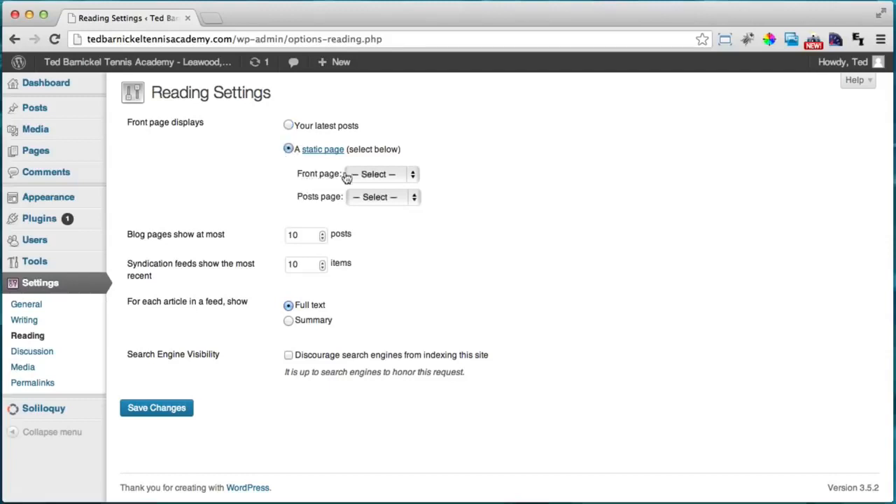
pyautogui.click(374, 176)
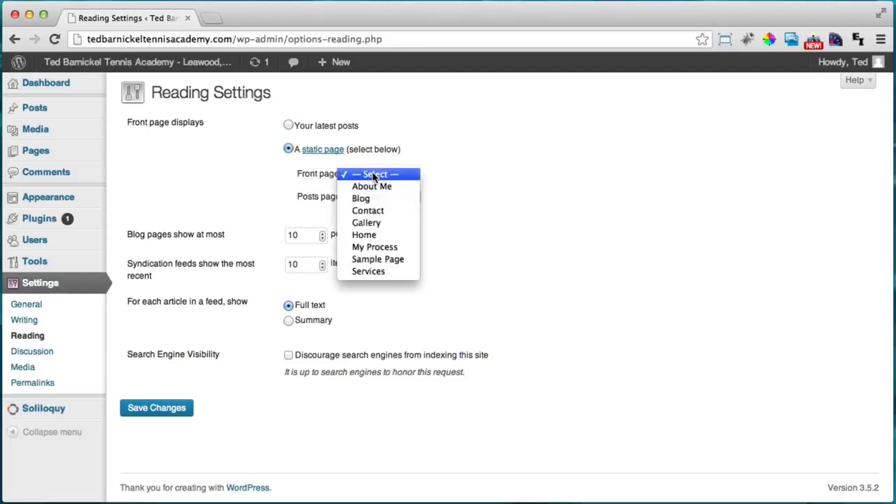
pyautogui.click(371, 238)
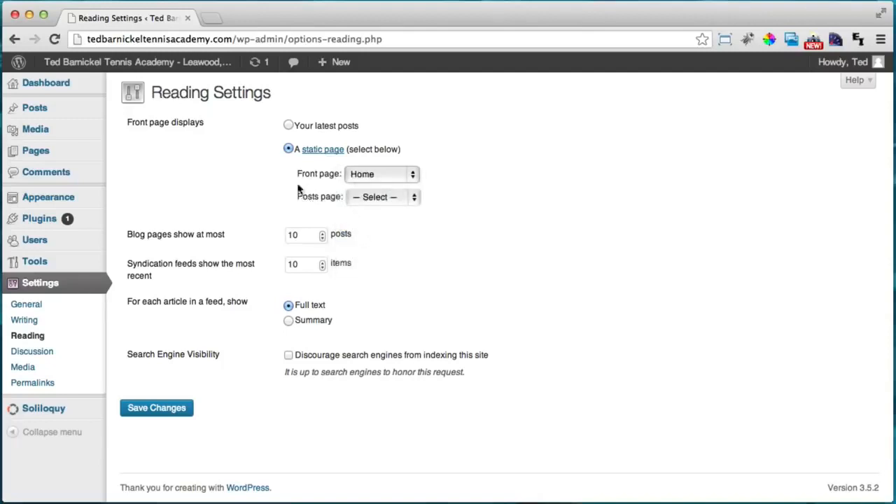
pyautogui.click(378, 207)
pyautogui.click(381, 196)
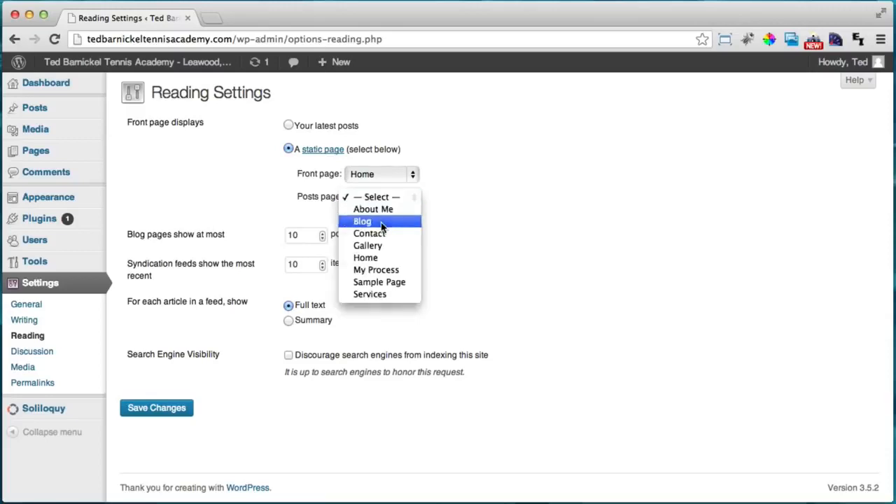
pyautogui.click(382, 223)
pyautogui.click(150, 412)
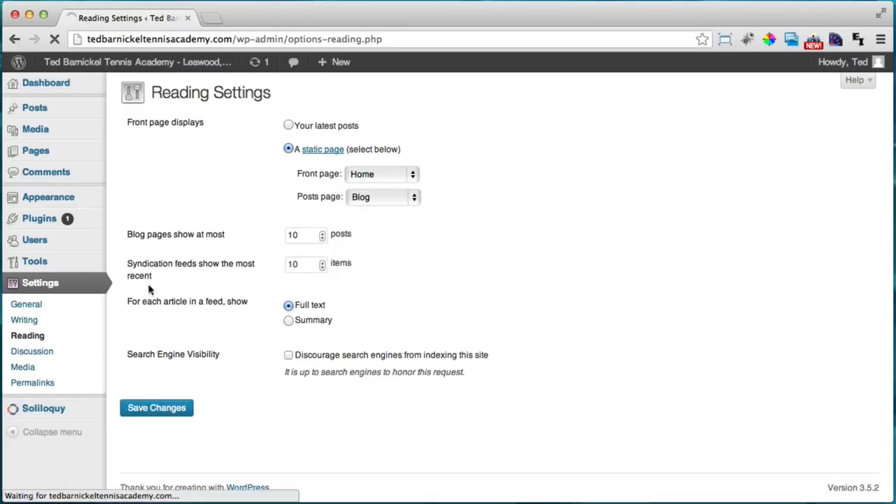
pyautogui.moveTo(138, 66)
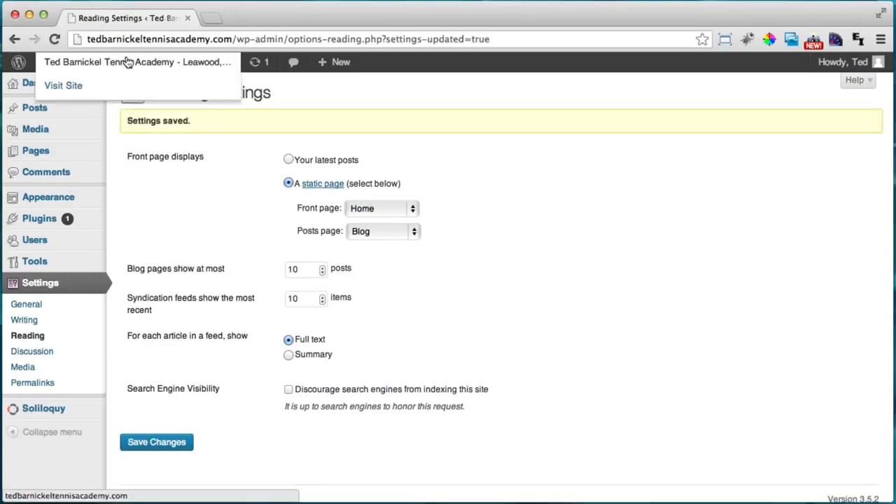
pyautogui.keyDown('super'); pyautogui.click(128, 63); pyautogui.keyUp('super')
pyautogui.click(244, 18)
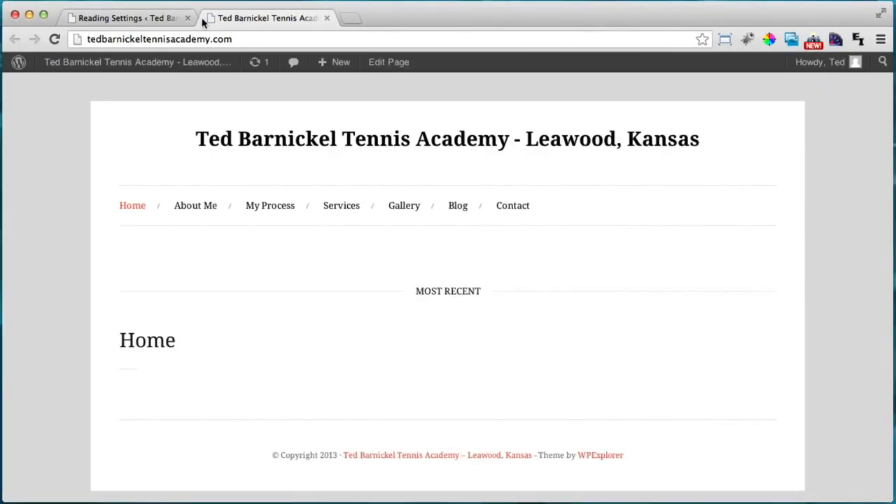
pyautogui.scroll(-1, 82, 383)
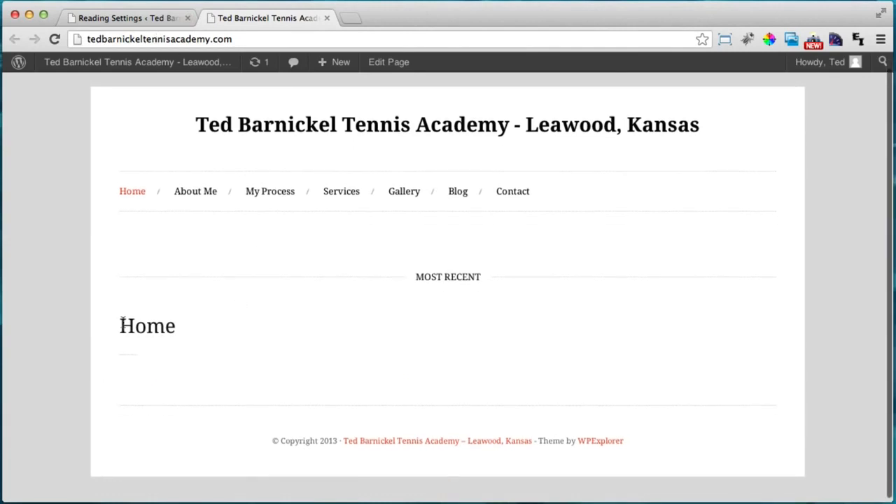
pyautogui.moveTo(122, 323); pyautogui.dragTo(182, 320)
pyautogui.click(228, 337)
pyautogui.scroll(1, 228, 338)
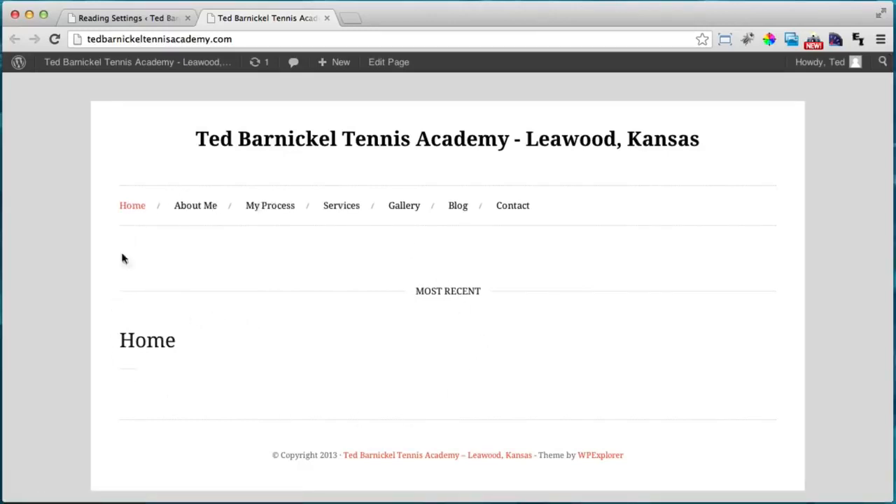
pyautogui.click(332, 17)
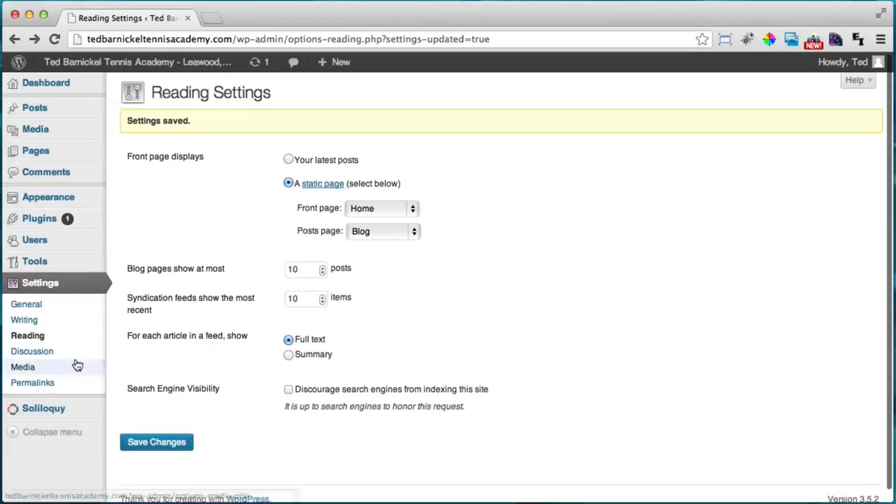
# Add a new Soliloquy slider titled Home Slider, size 925 × 300, and publish it.
pyautogui.moveTo(45, 413)
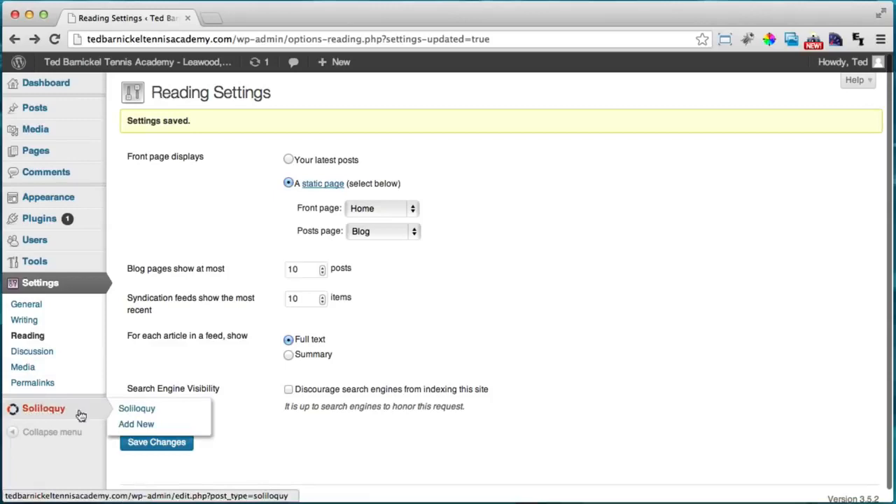
pyautogui.click(141, 431)
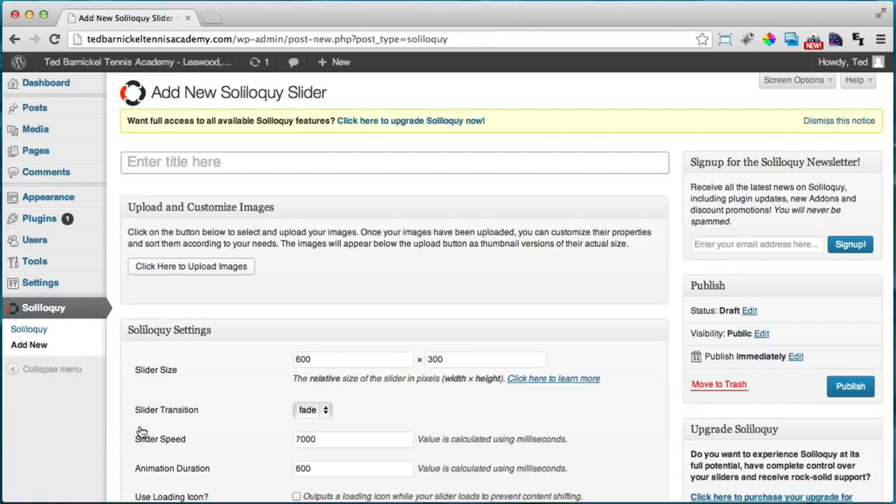
pyautogui.write('Home Slider')
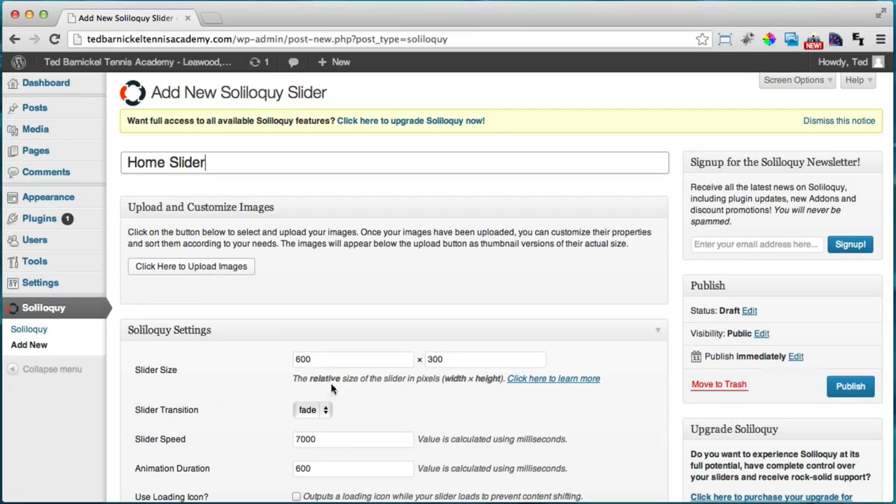
pyautogui.doubleClick(317, 359)
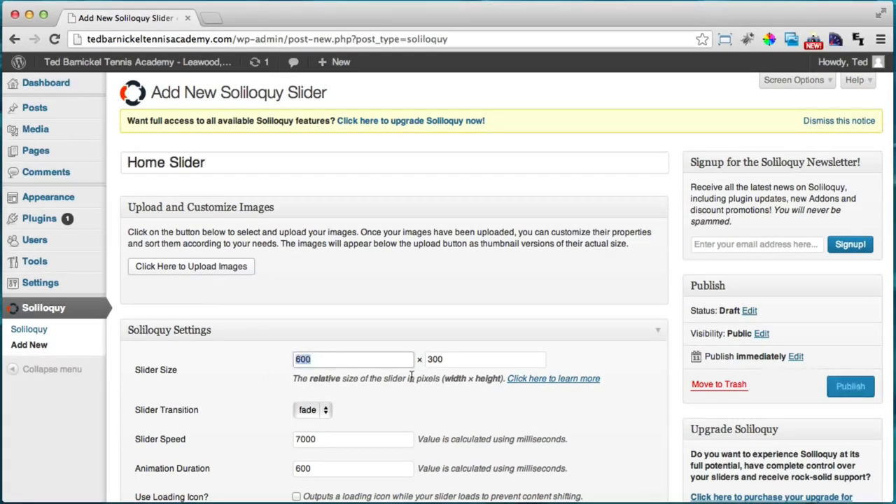
pyautogui.write('925')
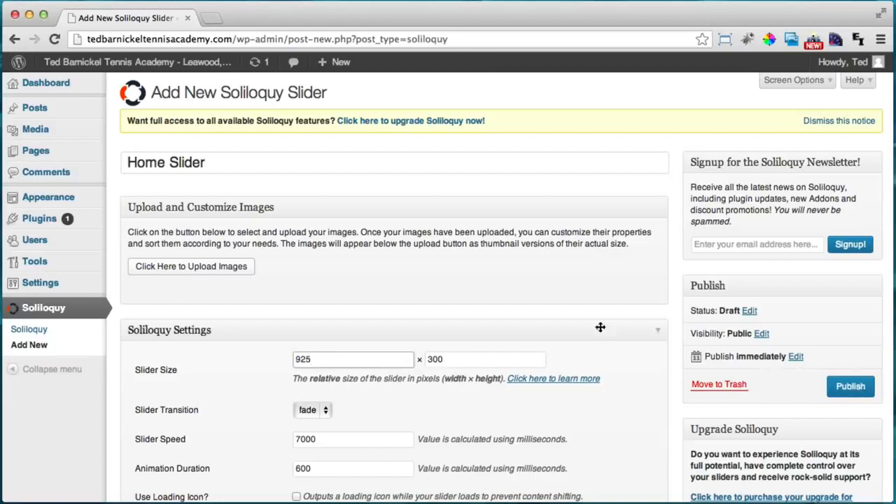
pyautogui.click(474, 357)
pyautogui.doubleClick(483, 358)
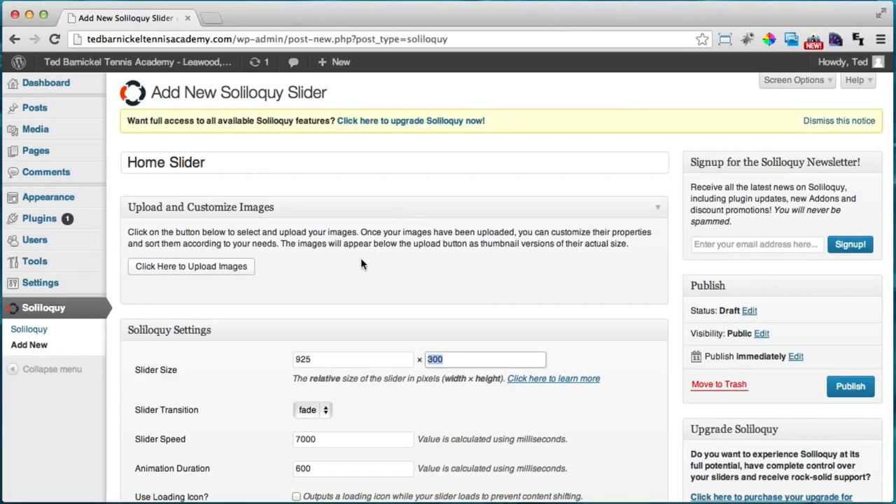
pyautogui.press('Return')
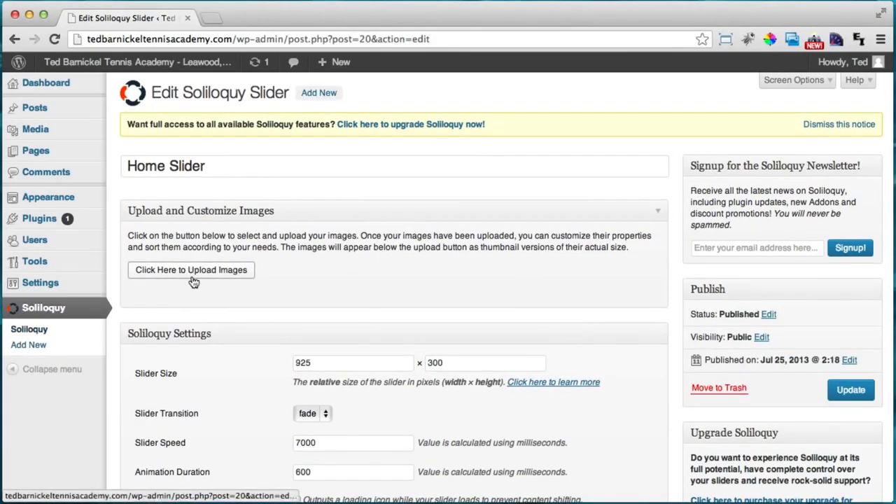
# Upload 1tennis.jpg from the computer and insert it as the Home Slider's first slide.
pyautogui.click(193, 277)
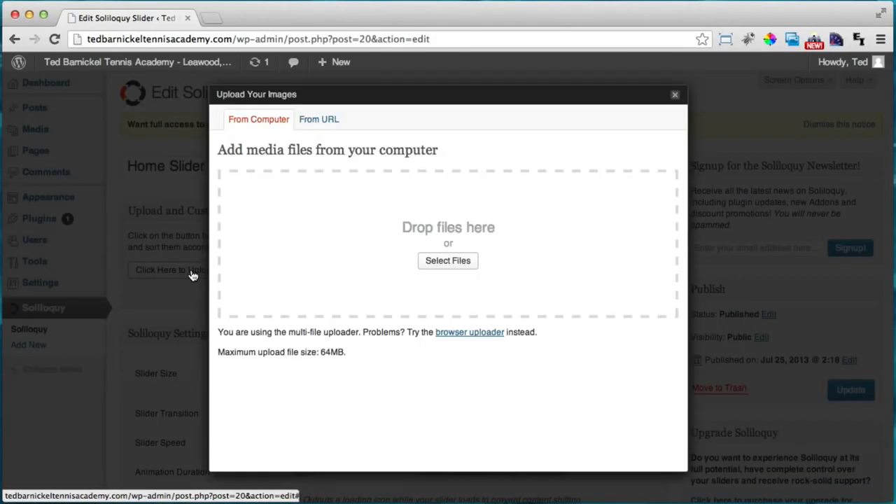
pyautogui.click(447, 261)
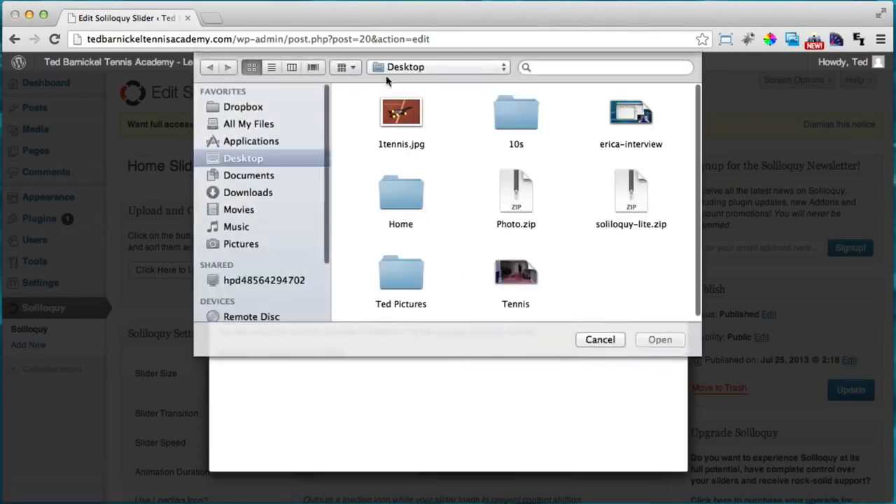
pyautogui.click(402, 112)
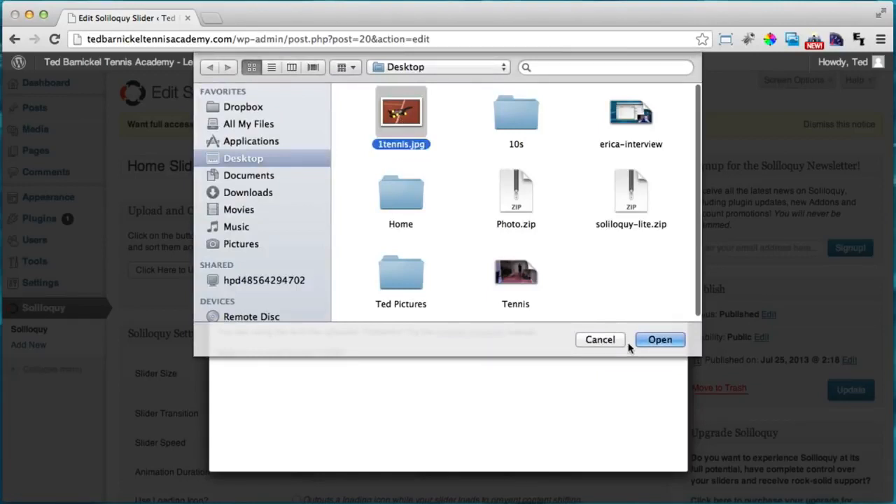
pyautogui.click(654, 340)
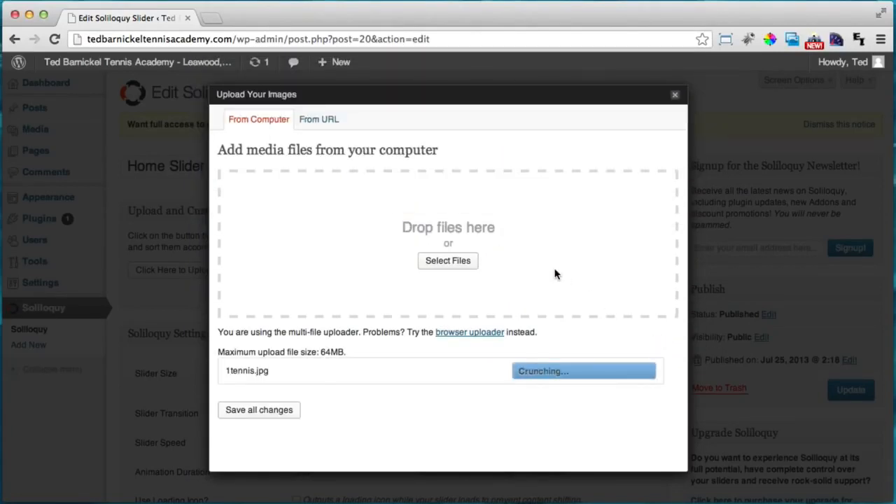
pyautogui.scroll(-10, 555, 274)
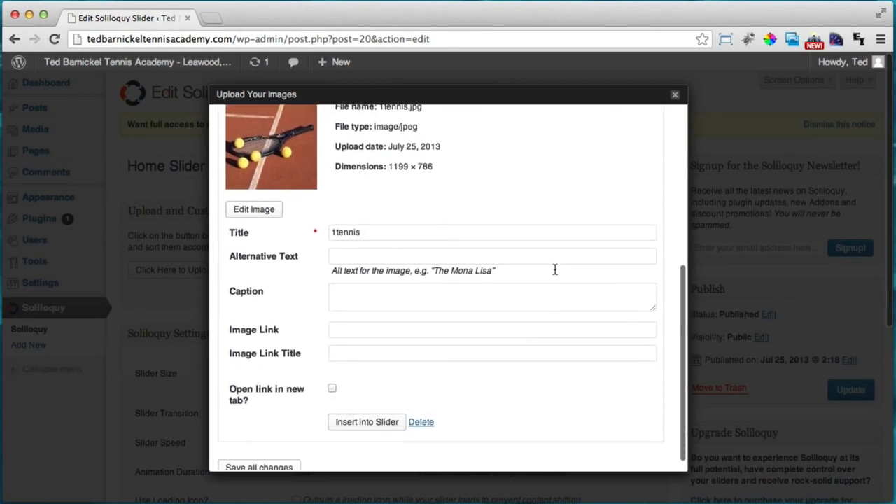
pyautogui.scroll(-2, 554, 270)
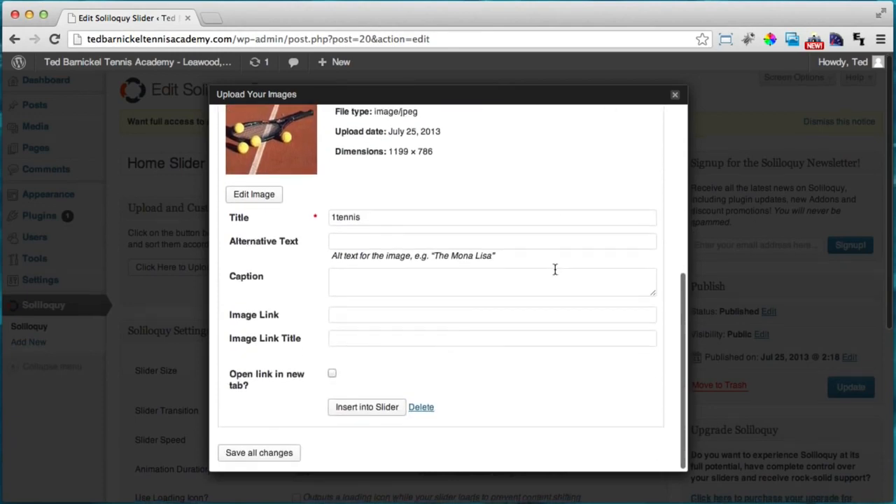
pyautogui.click(366, 411)
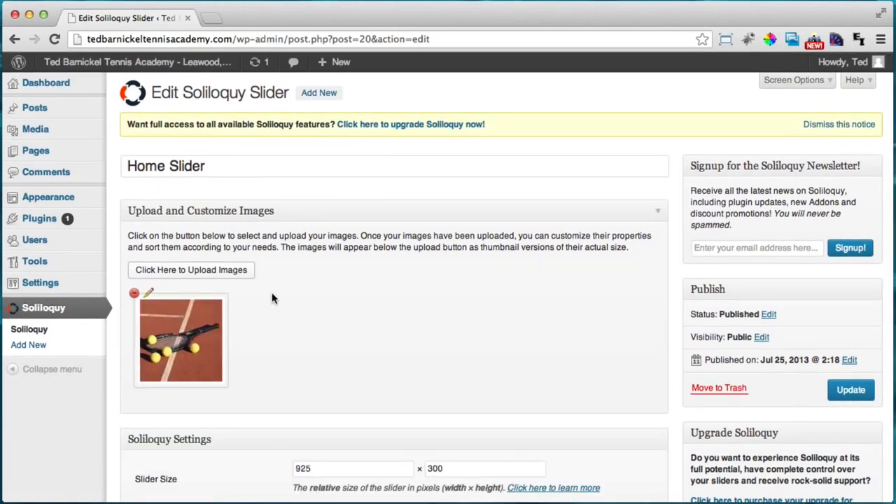
pyautogui.scroll(-1, 231, 337)
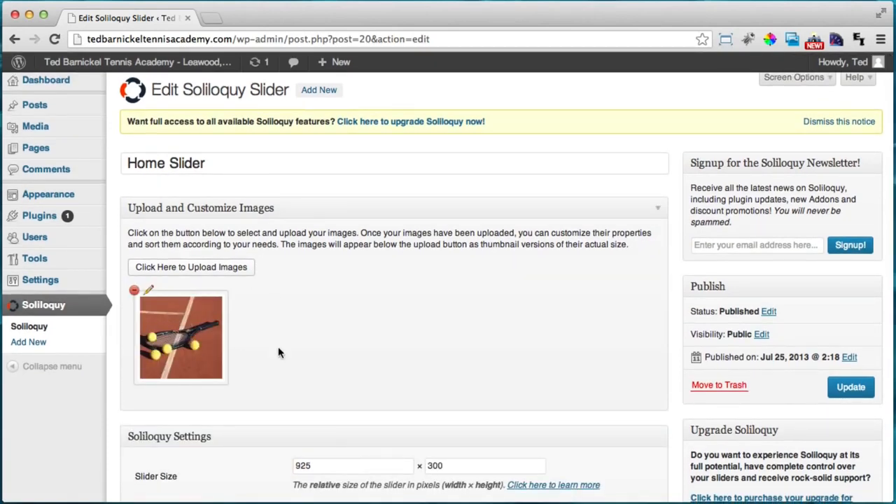
# Update Home Slider, then pick it as Homepage Soliloquy Slider in Theme Options and save.
pyautogui.click(850, 391)
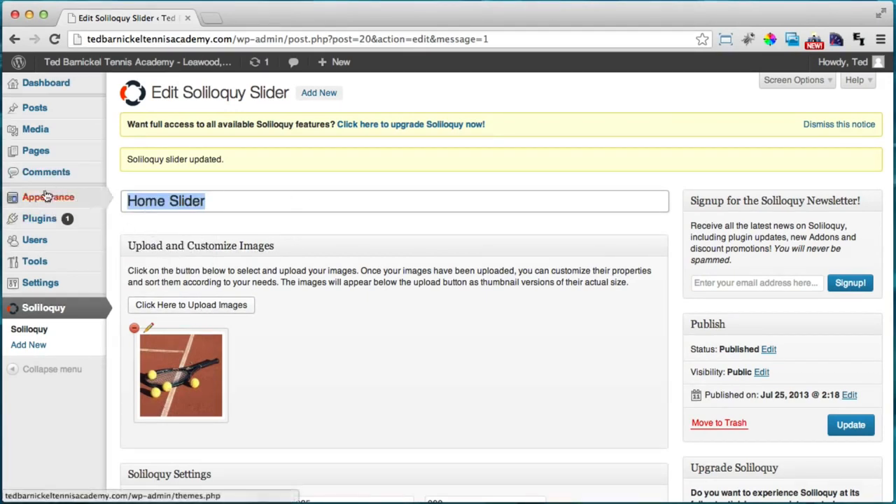
pyautogui.moveTo(66, 196)
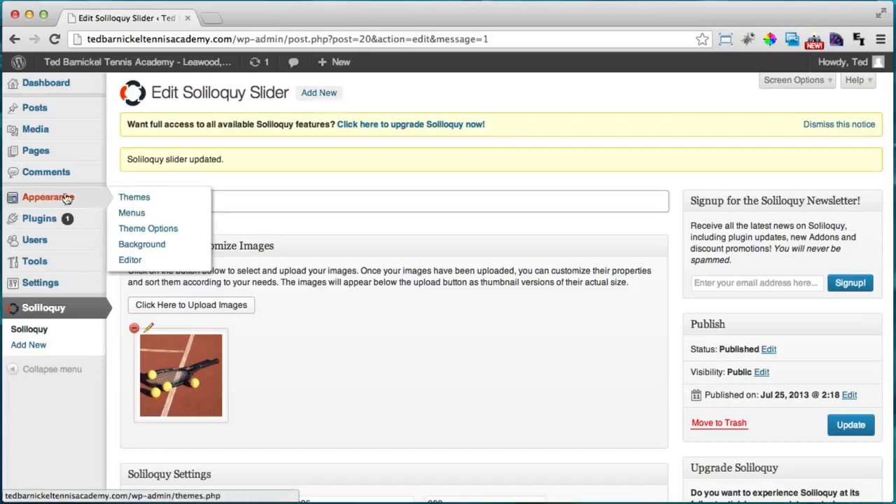
pyautogui.keyDown('super'); pyautogui.click(145, 232); pyautogui.keyUp('super')
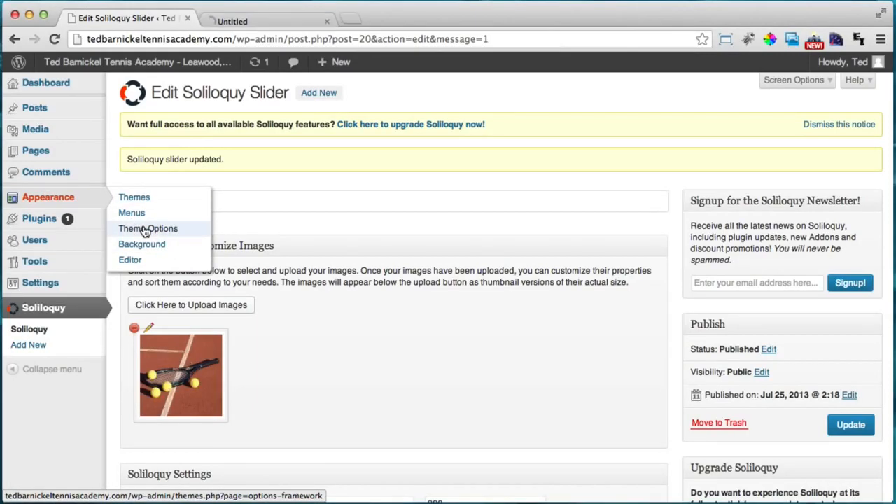
pyautogui.click(252, 19)
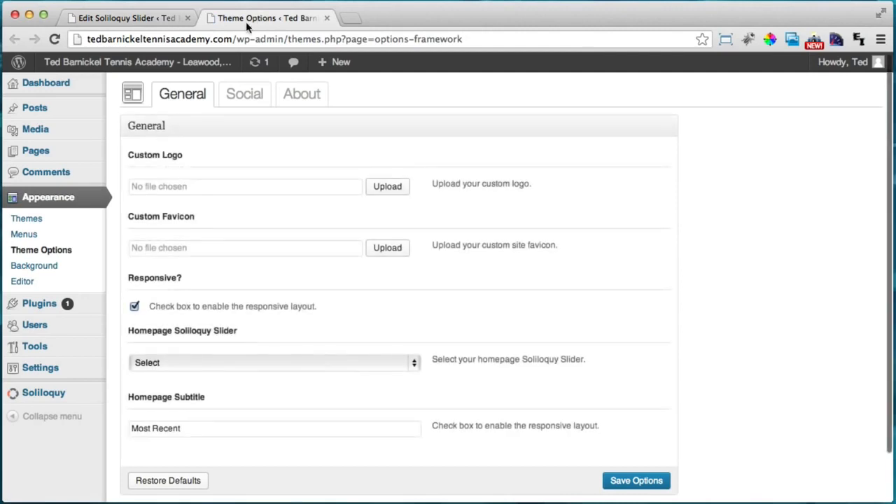
pyautogui.scroll(-1, 195, 113)
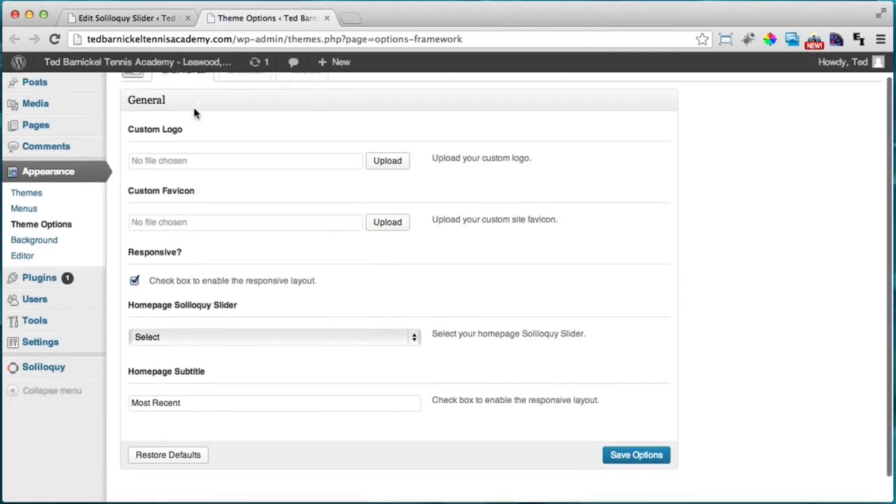
pyautogui.click(199, 329)
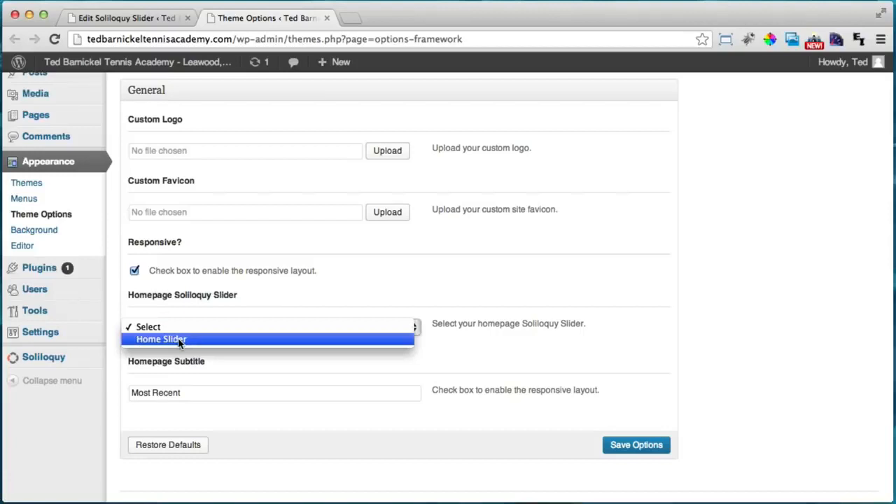
pyautogui.click(178, 339)
pyautogui.click(628, 448)
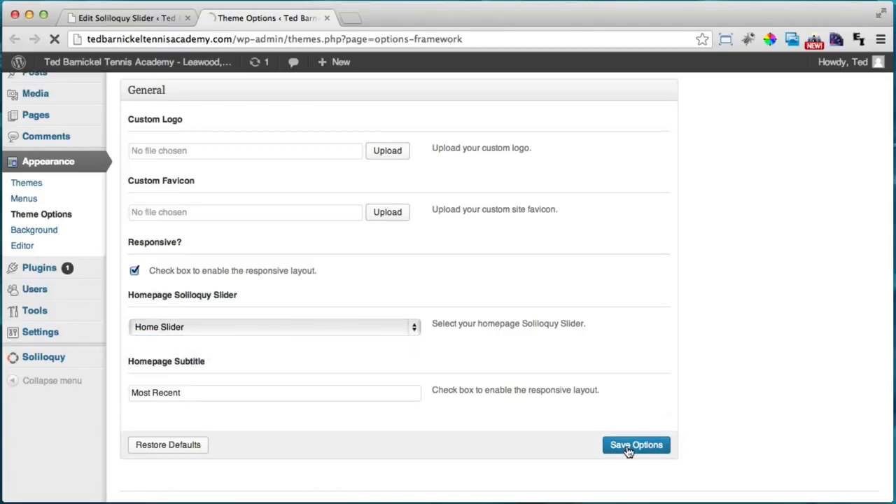
pyautogui.click(327, 18)
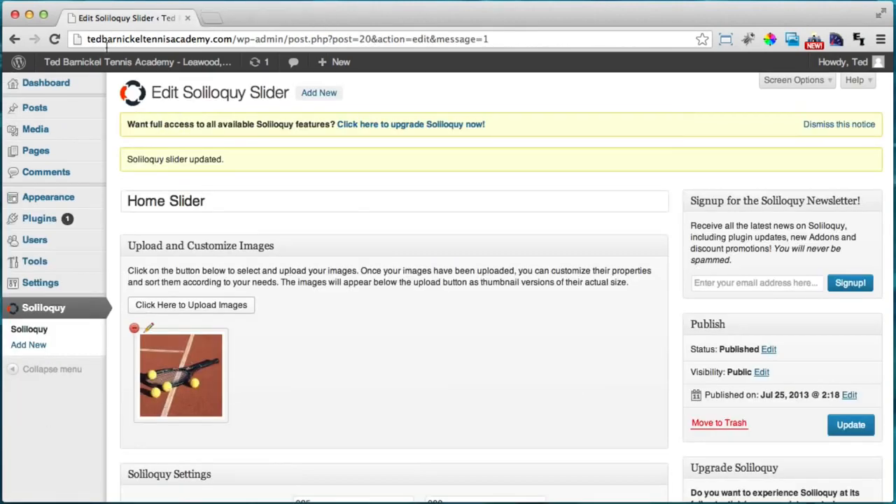
pyautogui.moveTo(66, 68)
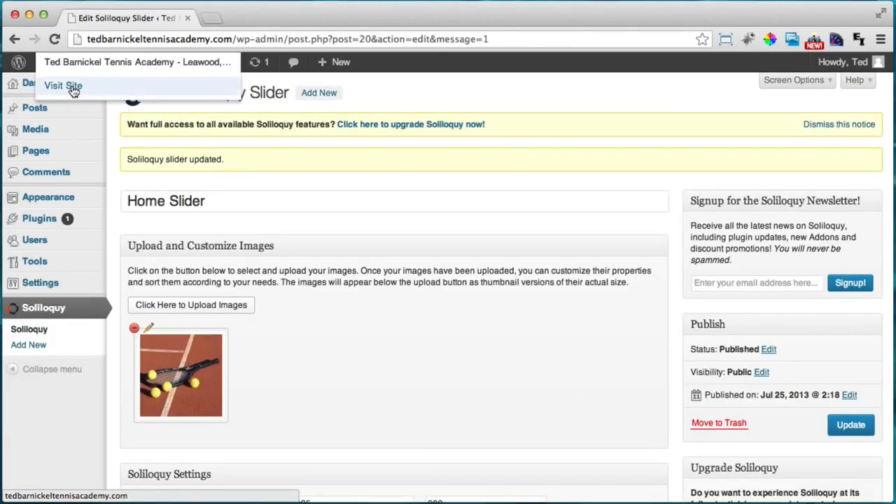
pyautogui.keyDown('super'); pyautogui.click(70, 85); pyautogui.keyUp('super')
pyautogui.click(246, 19)
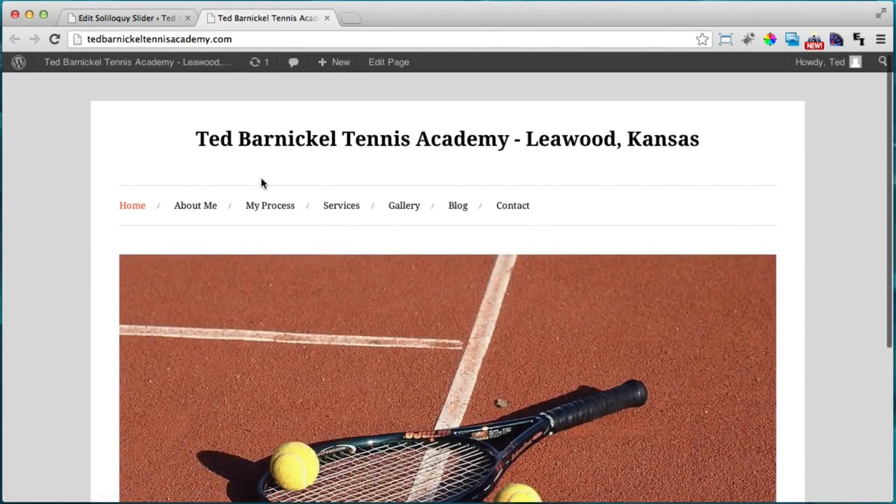
pyautogui.scroll(-5, 261, 182)
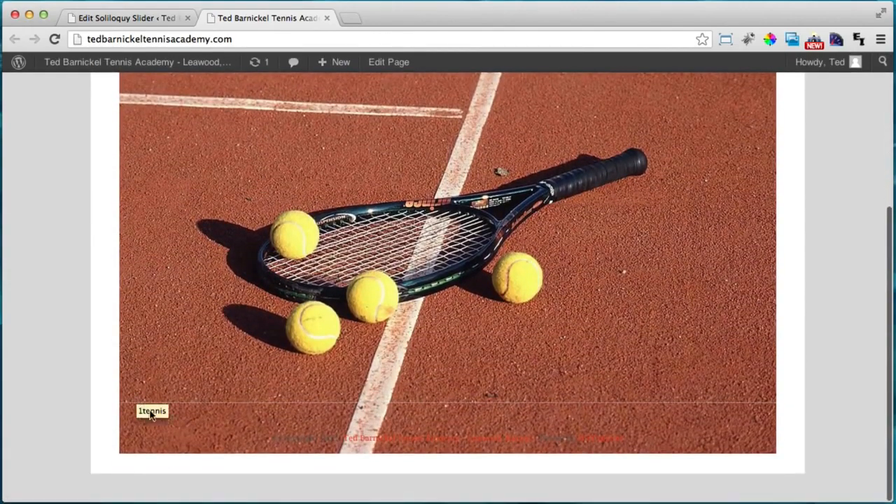
pyautogui.scroll(3, 367, 160)
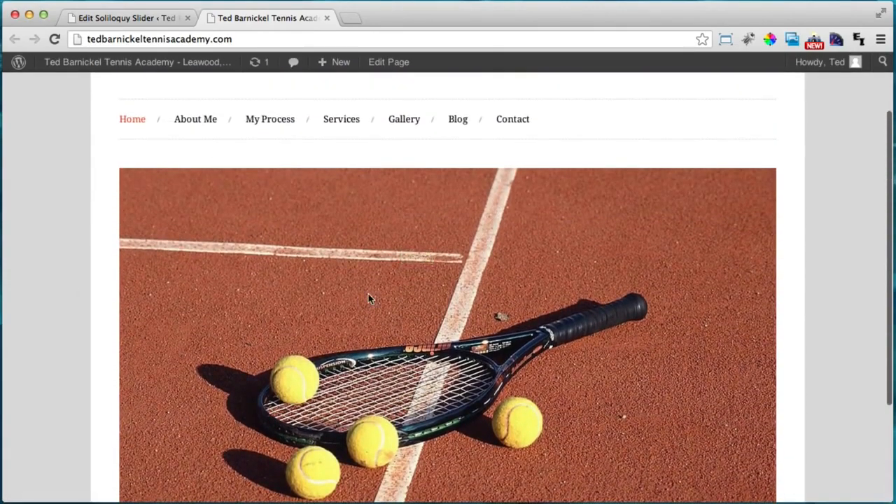
pyautogui.scroll(-4, 196, 356)
pyautogui.scroll(5, 132, 429)
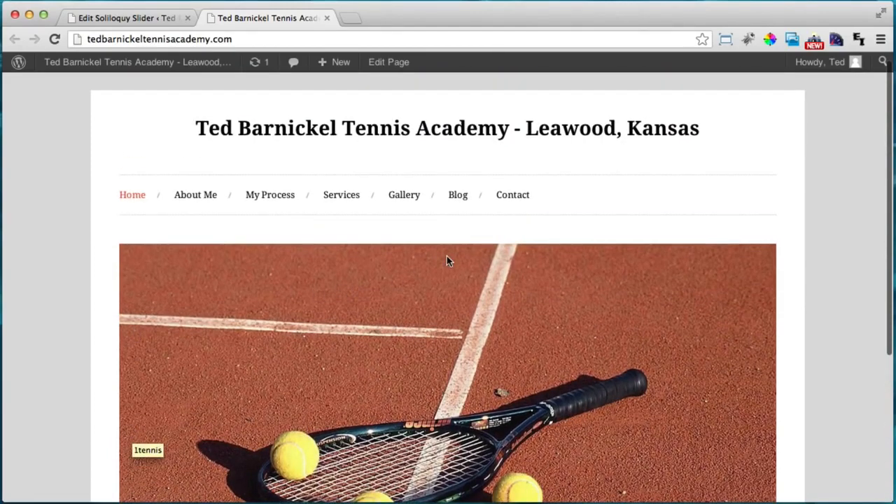
pyautogui.scroll(-2, 145, 226)
pyautogui.scroll(1, 145, 225)
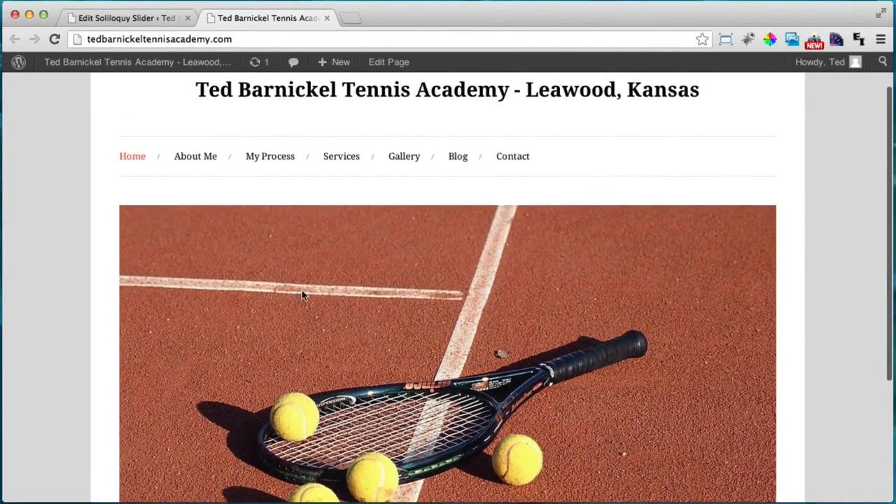
pyautogui.scroll(-4, 468, 339)
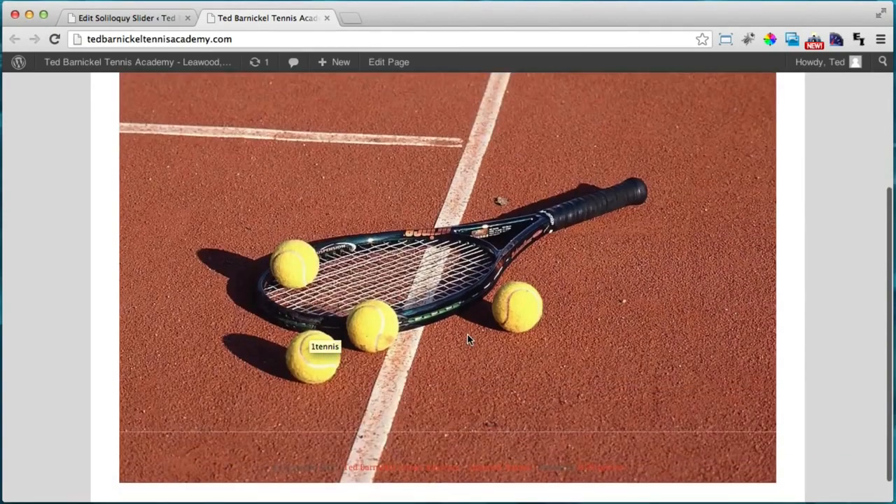
pyautogui.scroll(5, 468, 338)
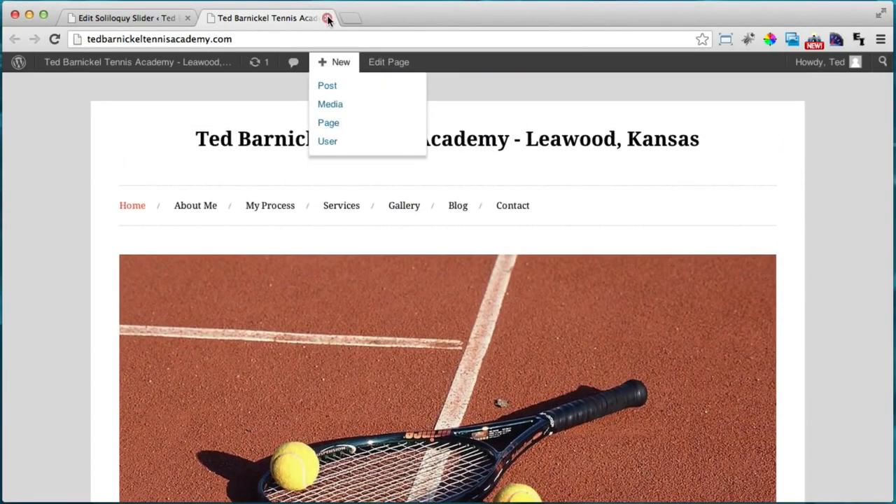
pyautogui.click(327, 19)
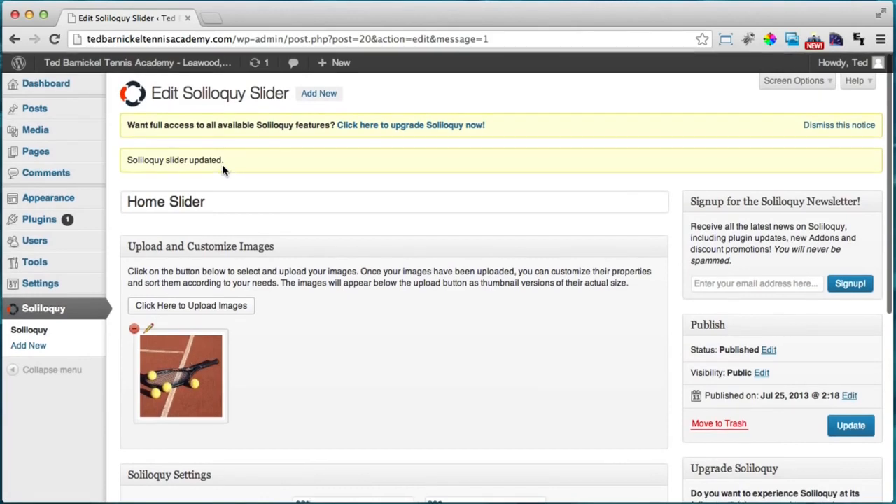
# Open the Edit Media page for the 1tennis image from the Media Library.
pyautogui.moveTo(36, 133)
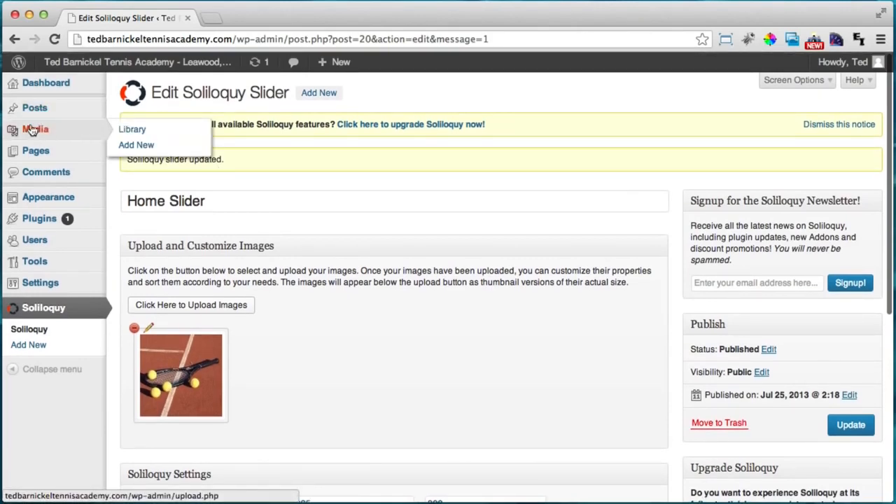
pyautogui.keyDown('super'); pyautogui.click(33, 133); pyautogui.keyUp('super')
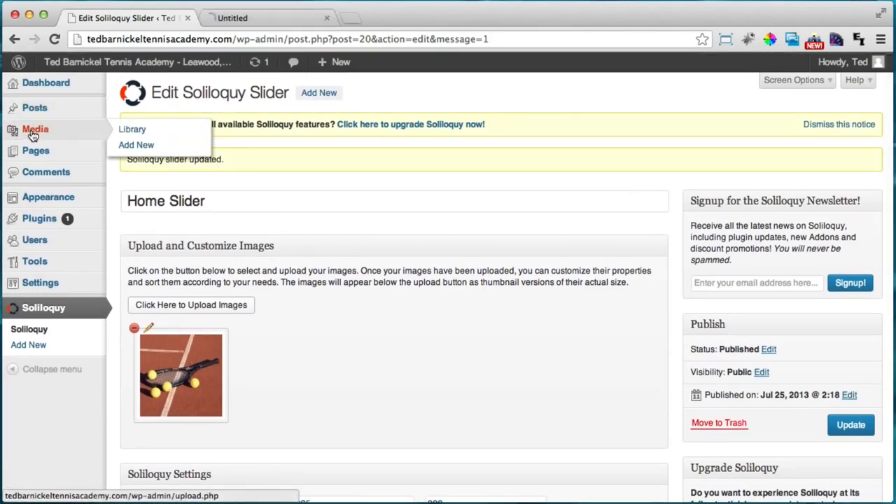
pyautogui.click(264, 22)
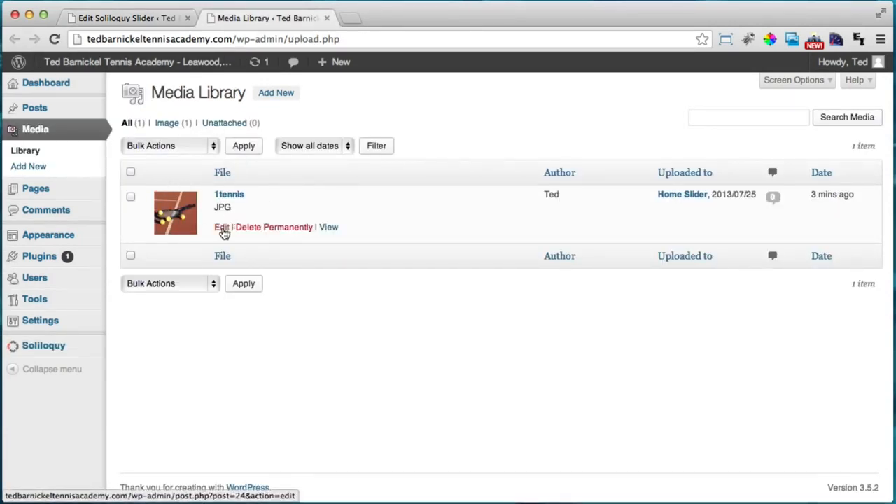
pyautogui.click(221, 229)
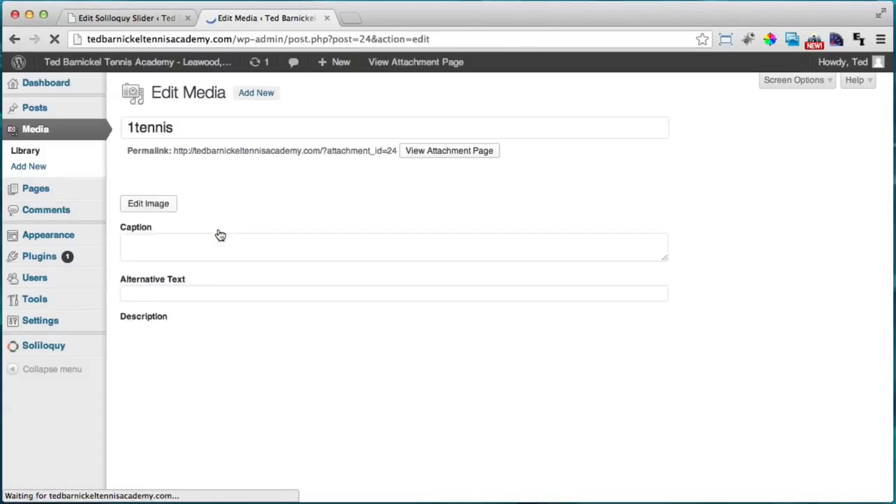
pyautogui.scroll(-5, 304, 214)
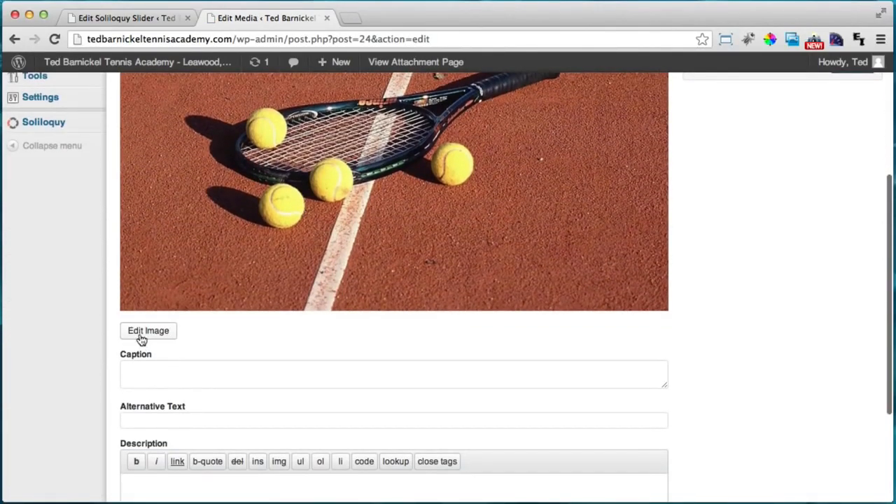
# Crop the 1tennis image to a 925 × 300 selection over the racket and balls, and save.
pyautogui.click(156, 335)
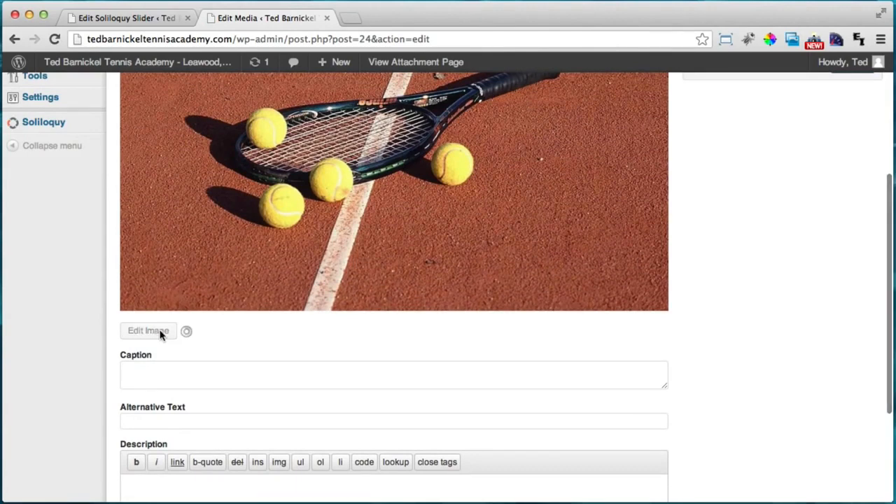
pyautogui.scroll(5, 384, 330)
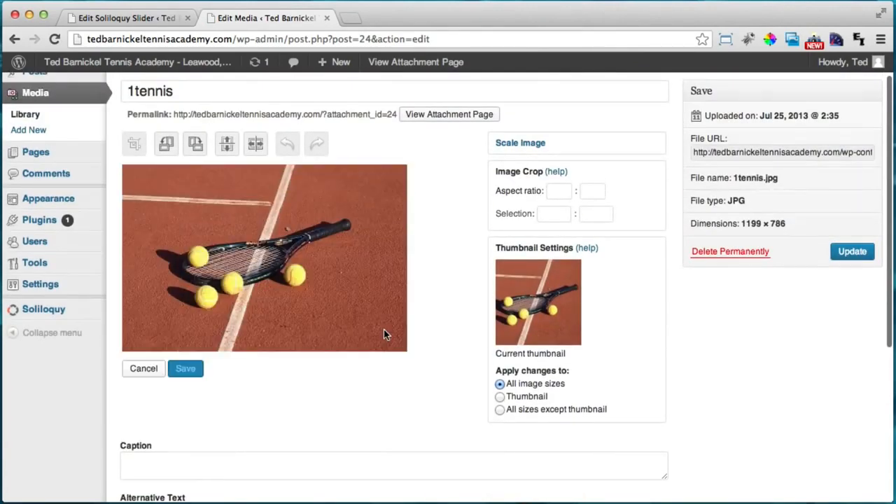
pyautogui.moveTo(143, 207); pyautogui.dragTo(343, 276)
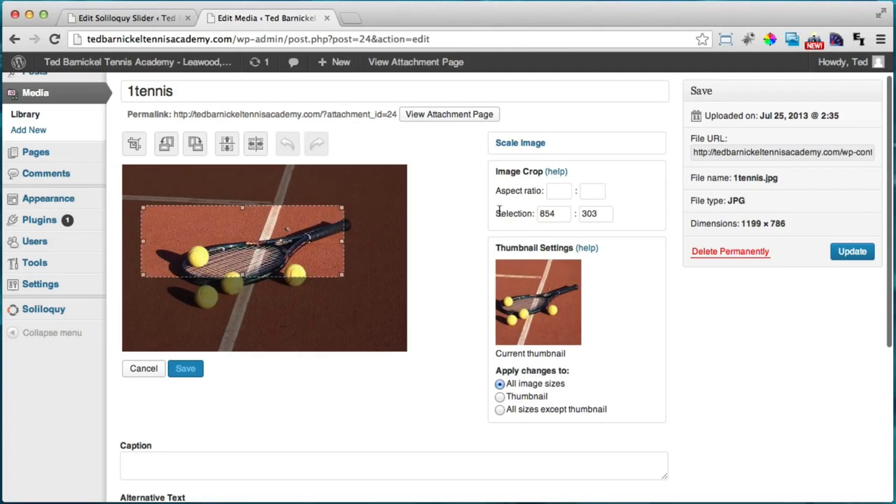
pyautogui.doubleClick(559, 213)
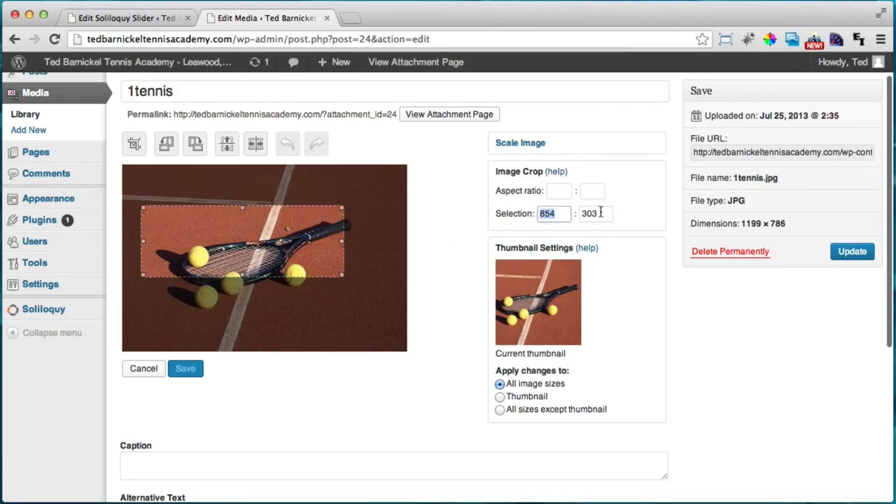
pyautogui.write('925')
pyautogui.press('Tab')
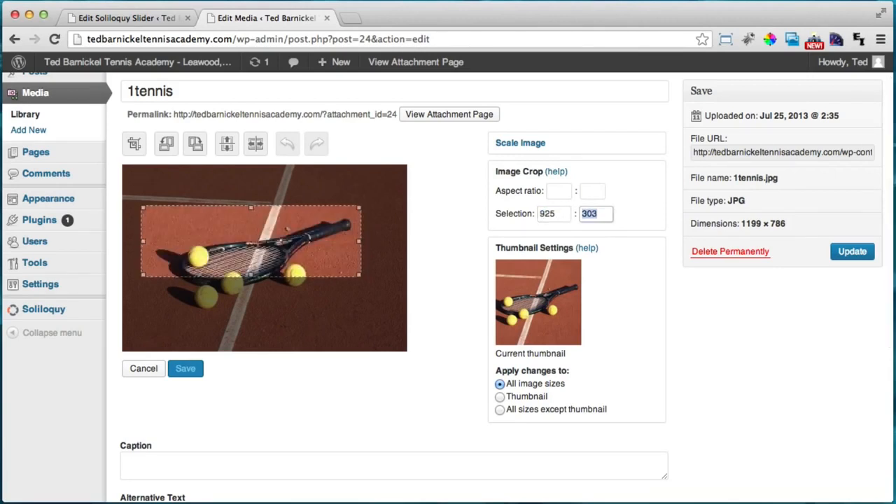
pyautogui.write('300')
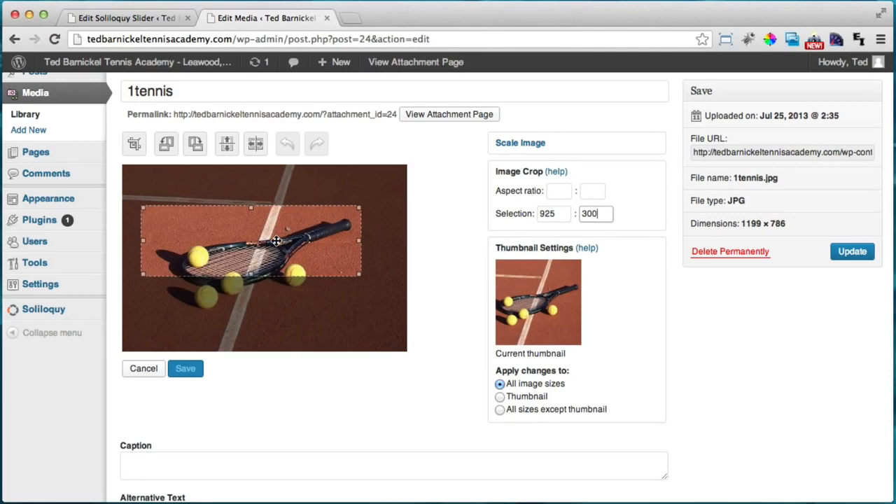
pyautogui.moveTo(278, 238); pyautogui.dragTo(253, 265)
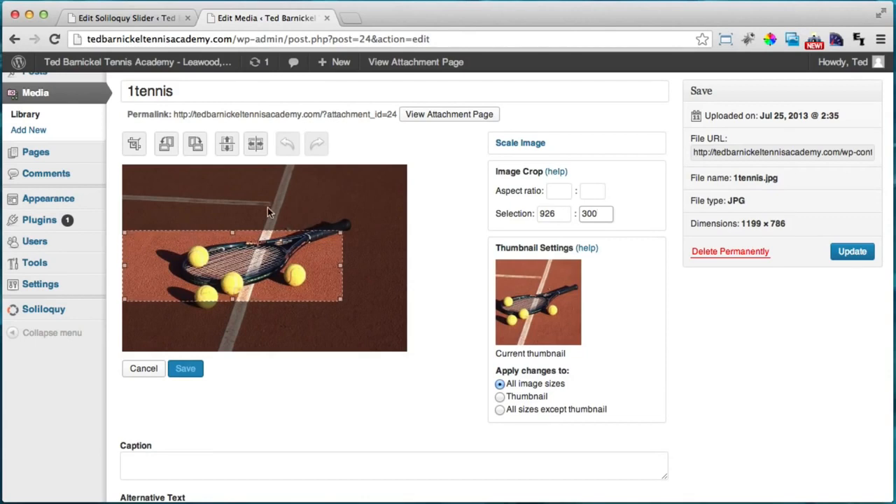
pyautogui.click(137, 140)
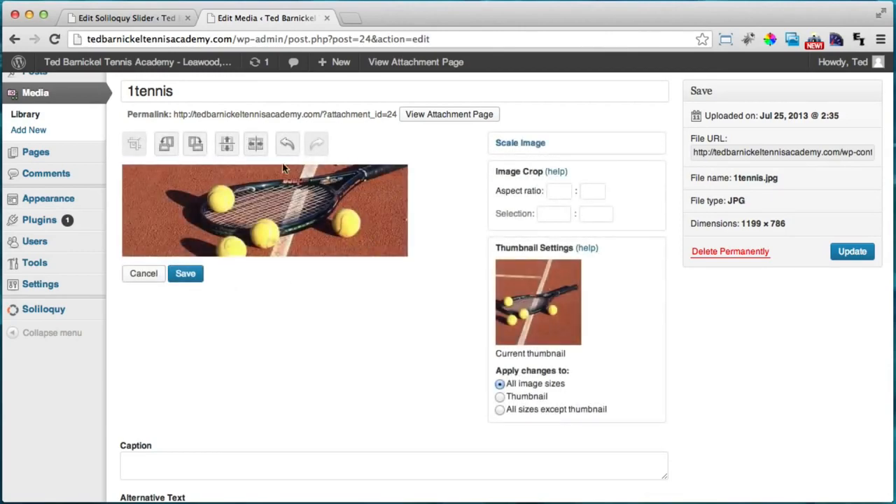
pyautogui.click(187, 275)
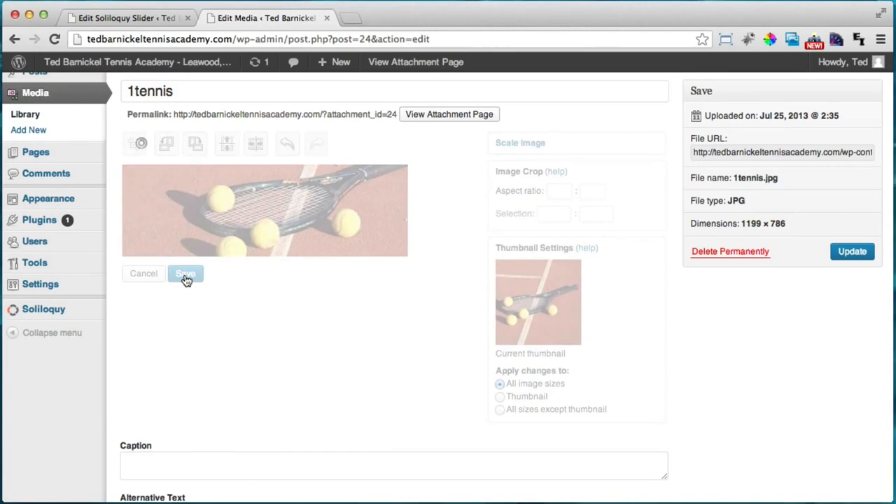
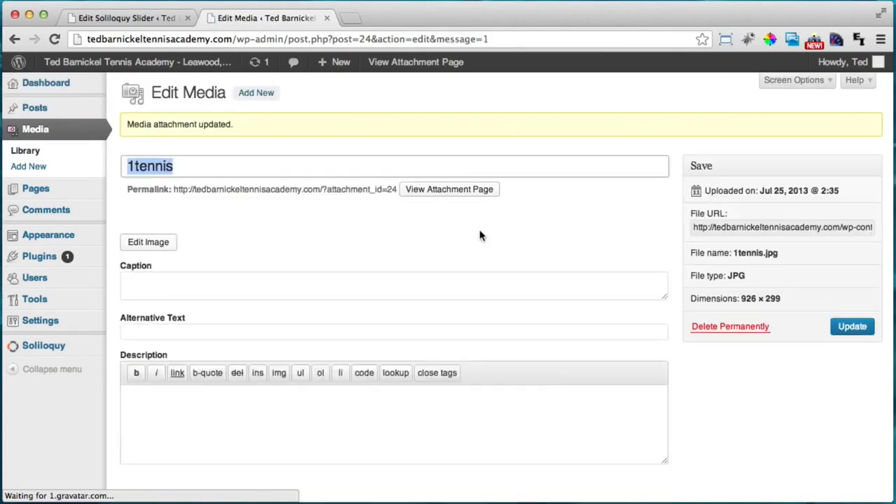
# Preview the live home page in a new tab, then close the preview.
pyautogui.keyDown('super'); pyautogui.click(101, 61); pyautogui.keyUp('super')
pyautogui.click(408, 18)
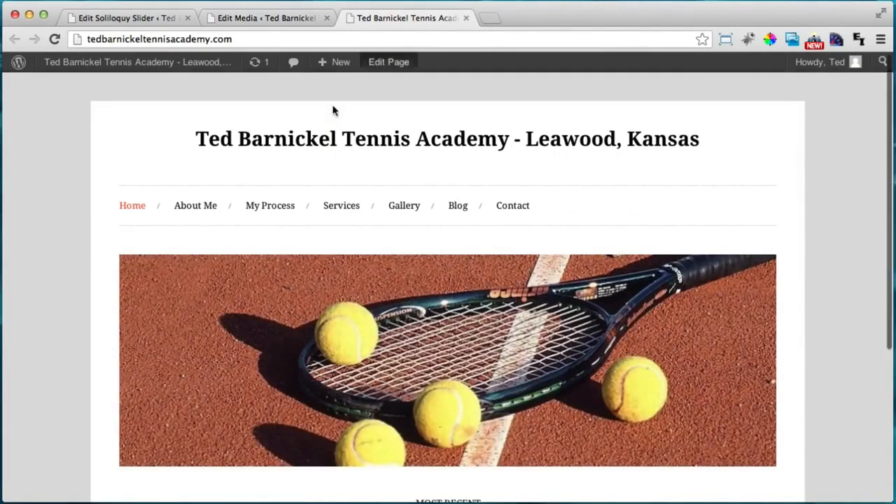
pyautogui.scroll(-3, 318, 182)
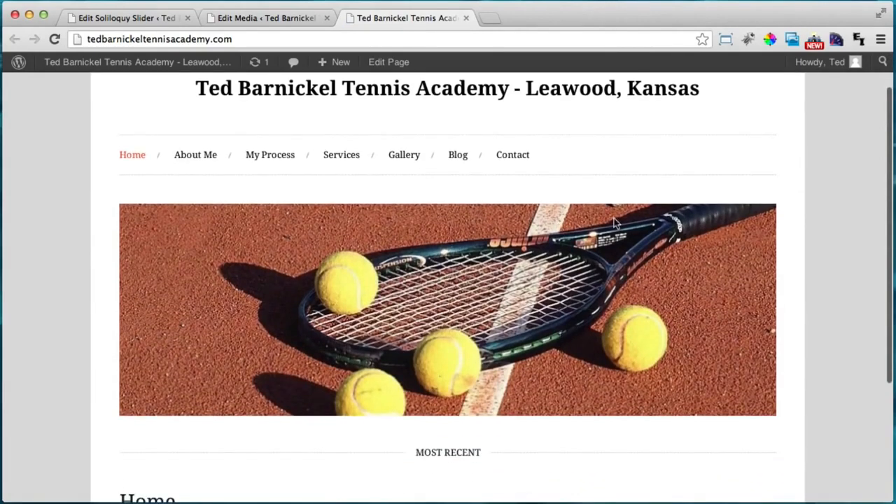
pyautogui.scroll(3, 450, 305)
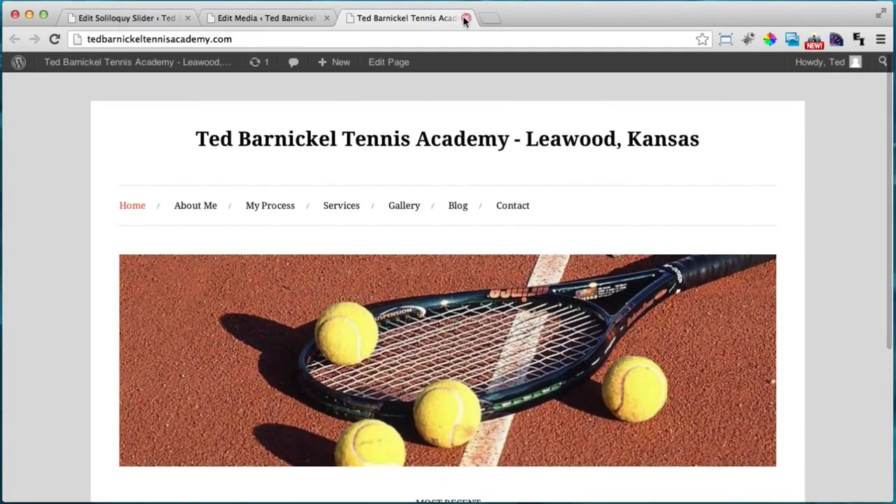
pyautogui.click(466, 18)
# Close the Edit Media page and remove the racket image from the Home Slider.
pyautogui.click(327, 18)
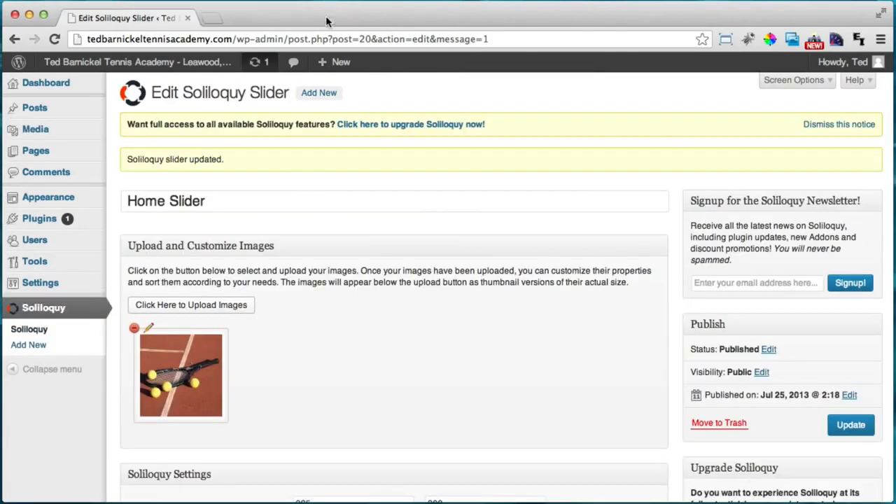
pyautogui.scroll(-1, 201, 357)
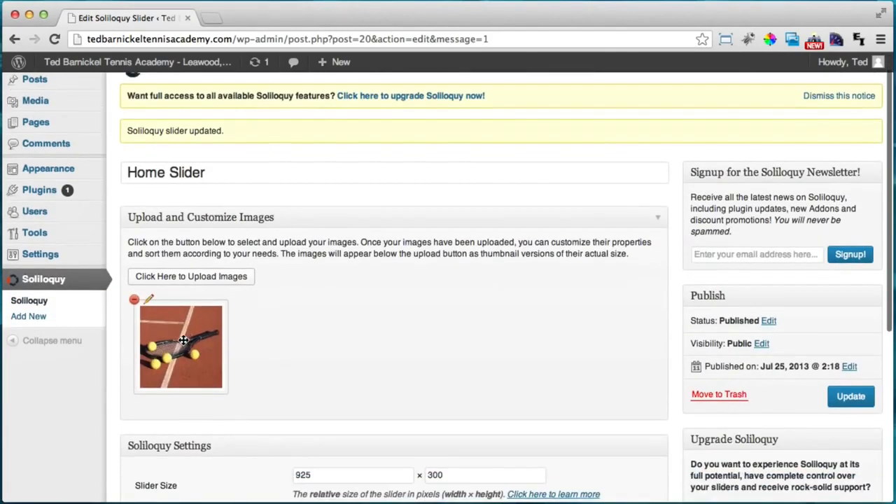
pyautogui.click(135, 302)
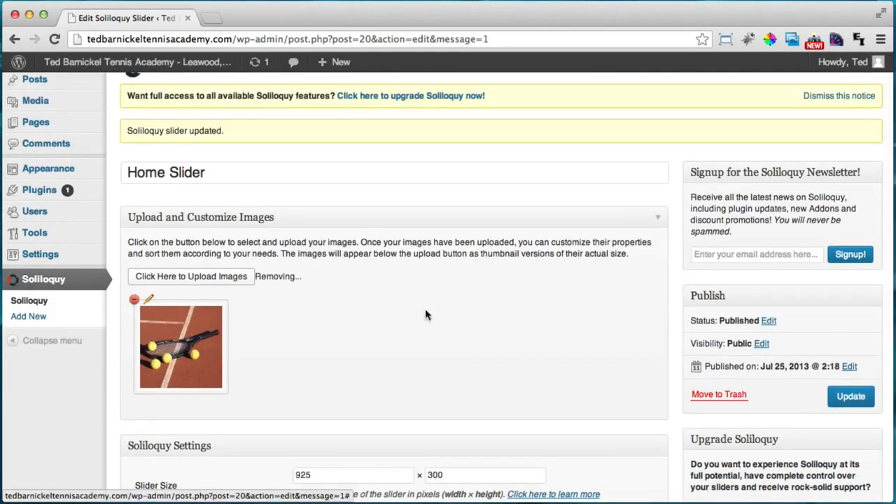
pyautogui.scroll(1, 224, 289)
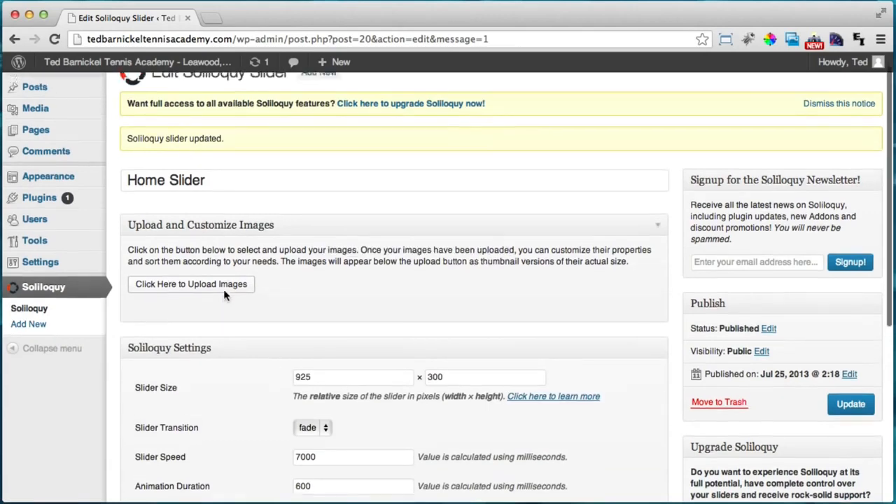
# Upload slide1.jpg from the 10s folder into the Home Slider.
pyautogui.click(190, 306)
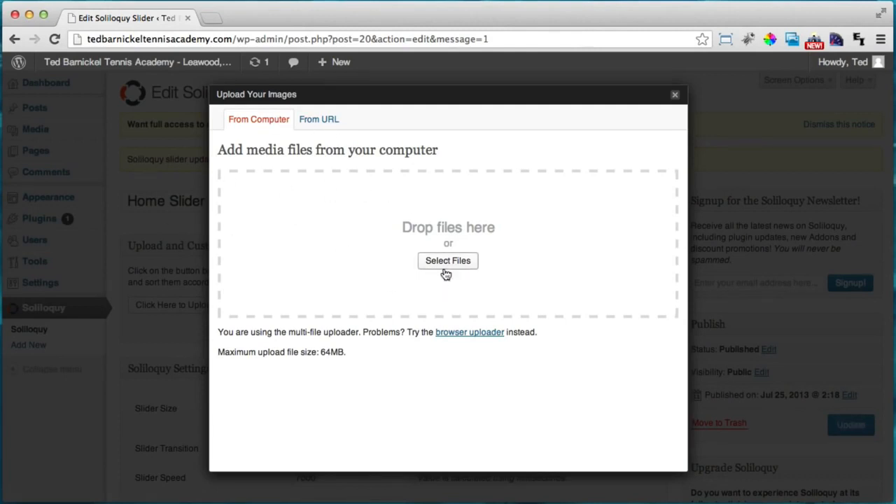
pyautogui.click(446, 262)
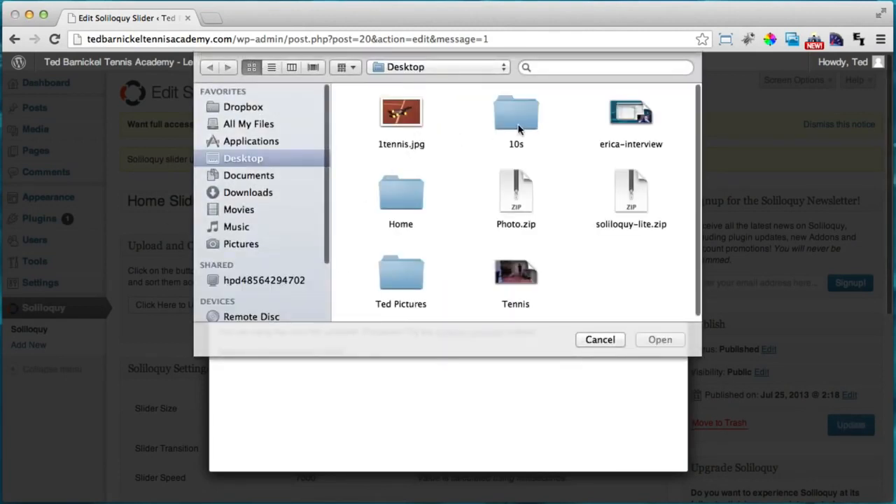
pyautogui.doubleClick(517, 119)
pyautogui.click(747, 158)
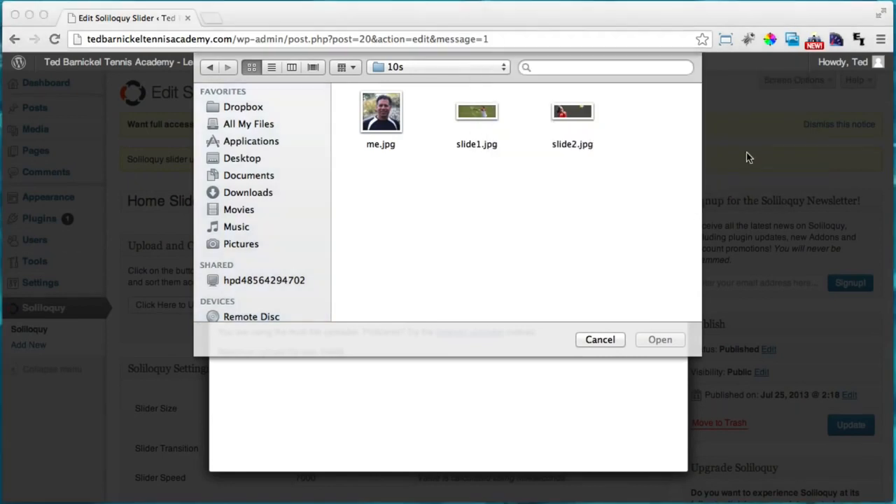
pyautogui.click(482, 118)
pyautogui.click(647, 340)
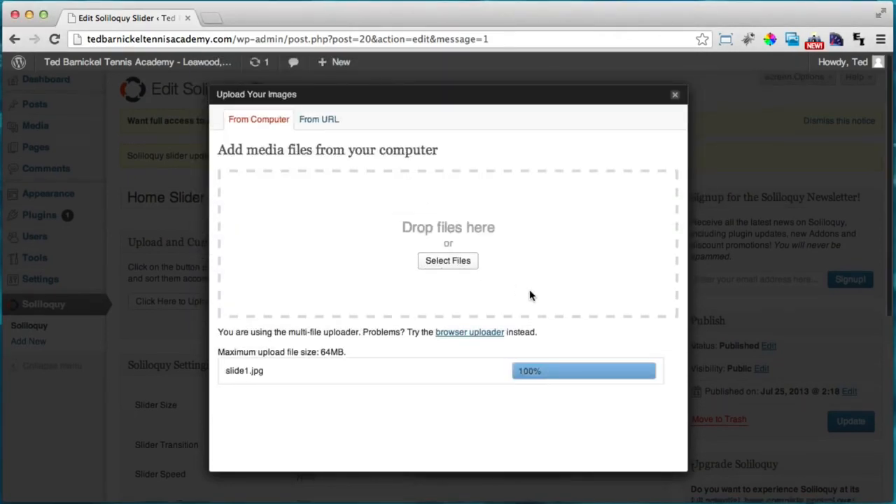
pyautogui.scroll(-5, 529, 289)
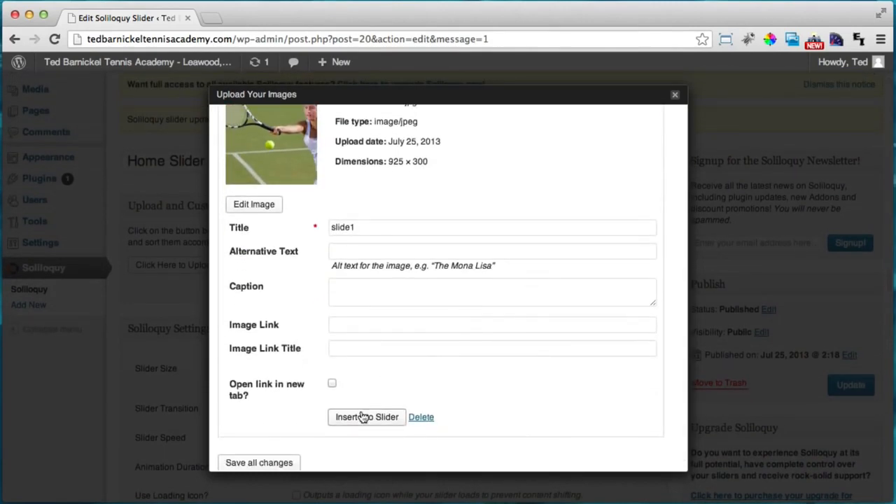
pyautogui.scroll(2, 302, 322)
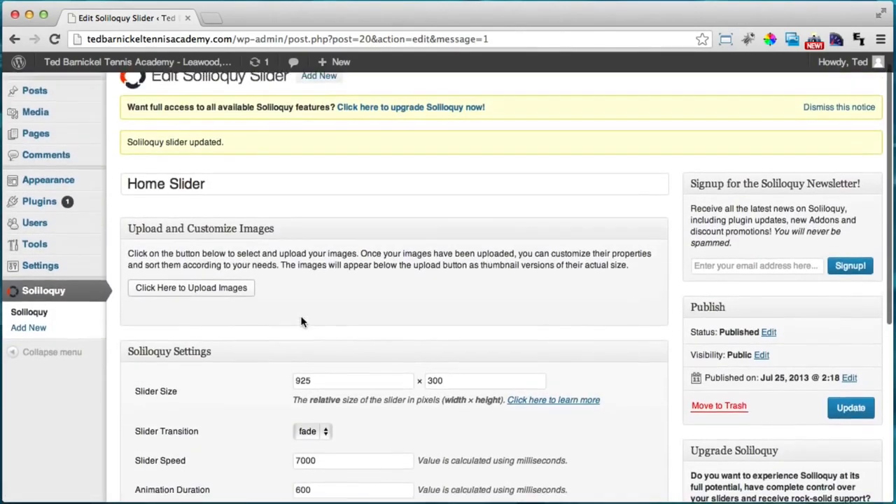
# Upload slide2.jpg into the slider and update the Home Slider.
pyautogui.click(226, 306)
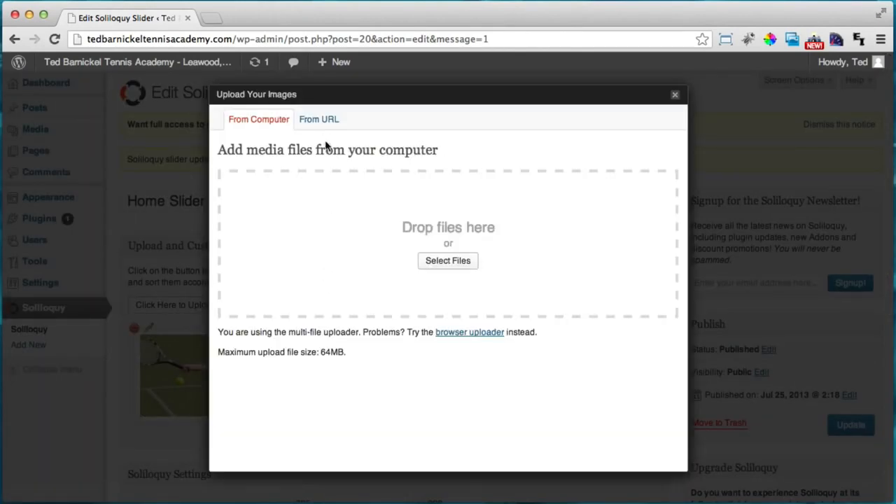
pyautogui.click(452, 264)
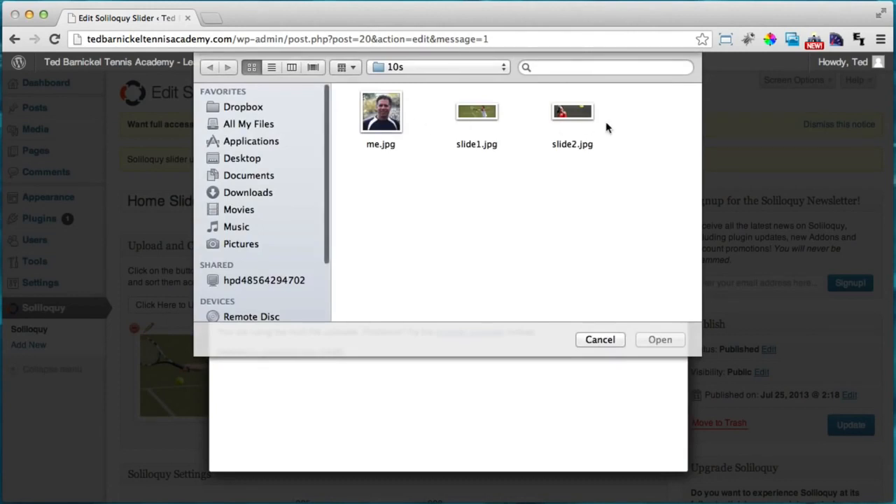
pyautogui.click(583, 118)
pyautogui.click(658, 341)
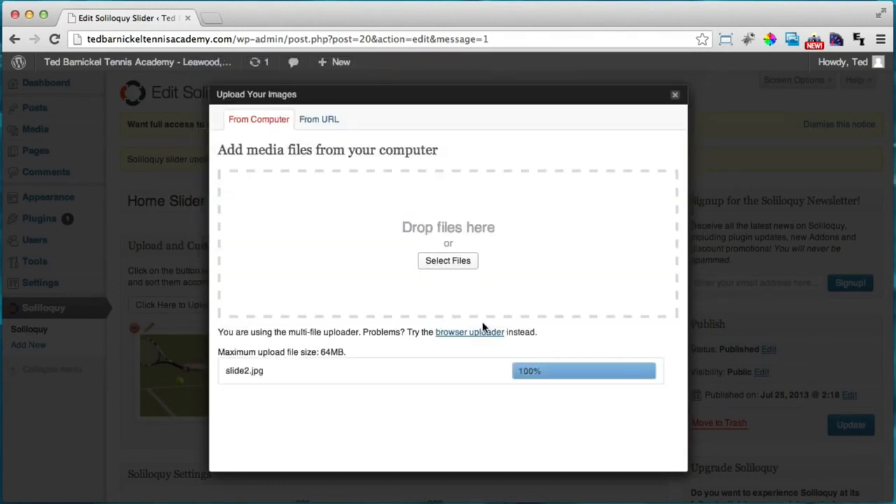
pyautogui.scroll(-5, 444, 319)
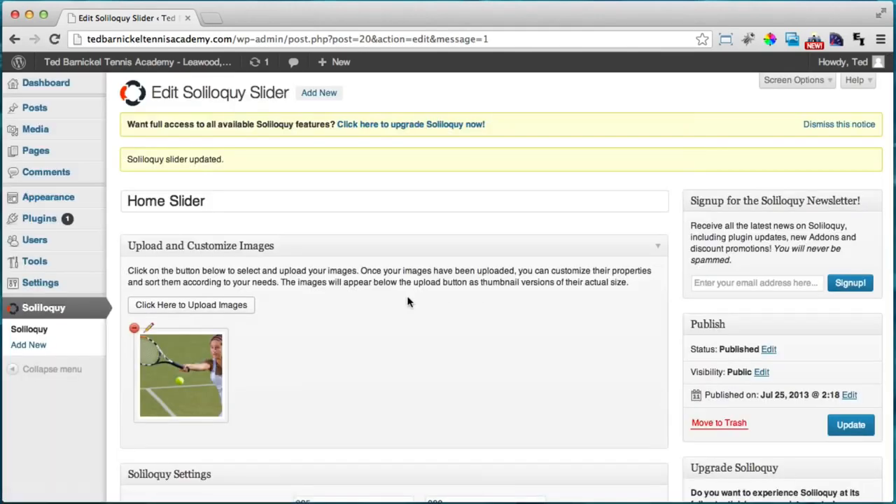
pyautogui.scroll(-1, 401, 300)
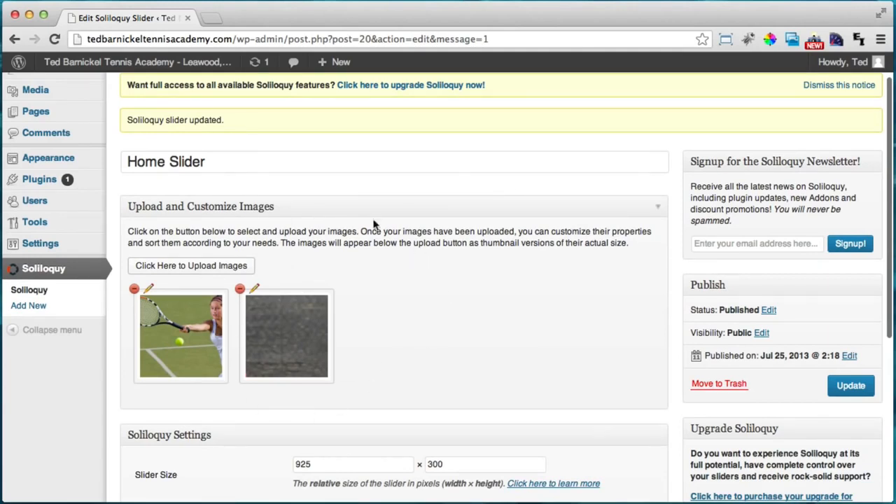
pyautogui.click(850, 385)
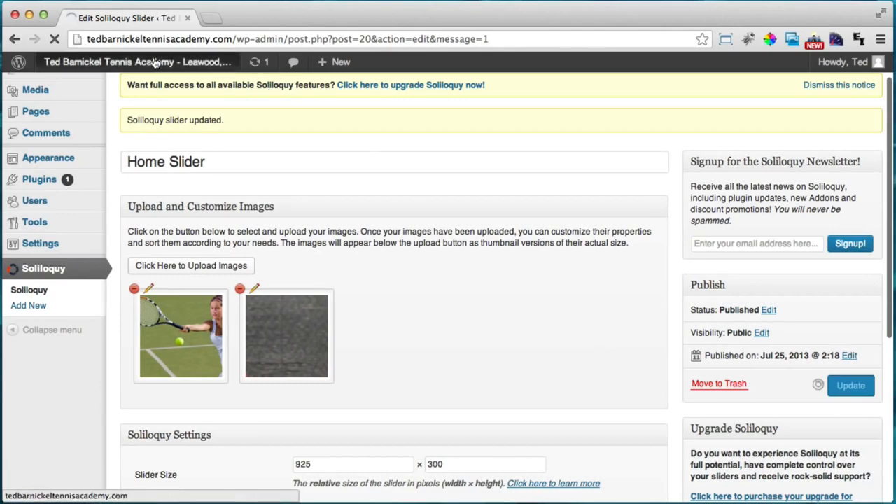
# Open the live site and step through both slider photos.
pyautogui.moveTo(119, 65)
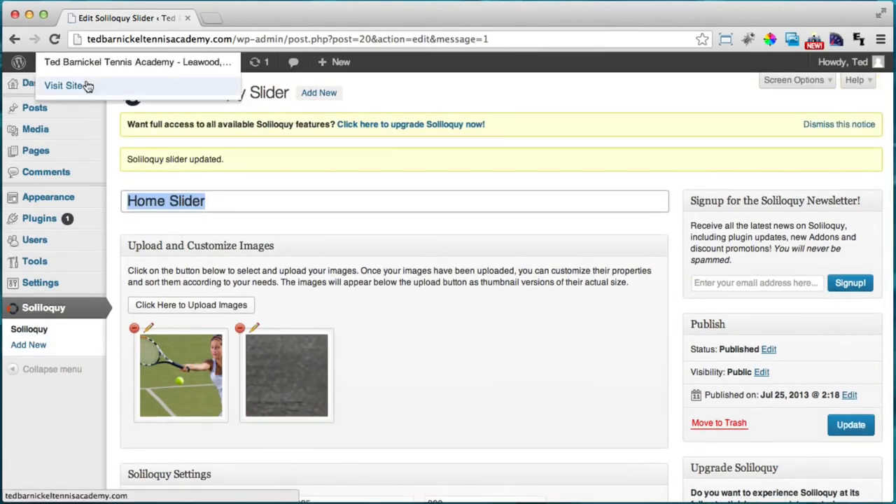
pyautogui.keyDown('super'); pyautogui.click(67, 86); pyautogui.keyUp('super')
pyautogui.click(252, 18)
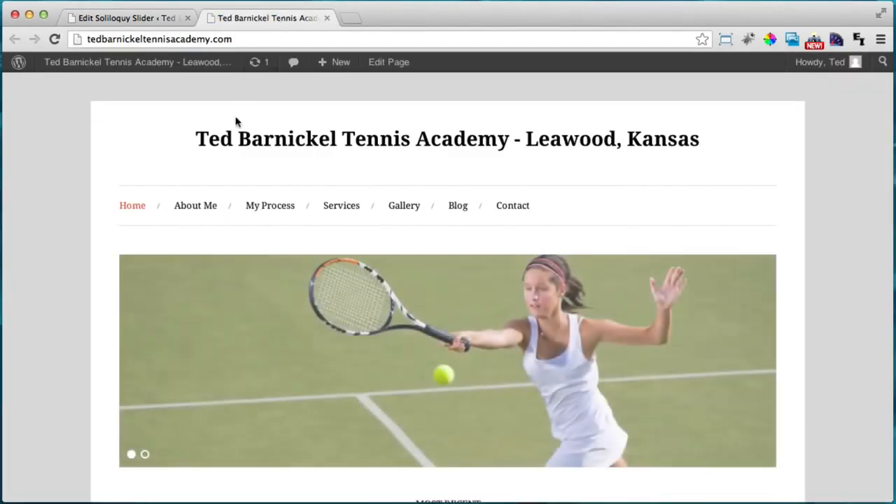
pyautogui.scroll(-1, 235, 232)
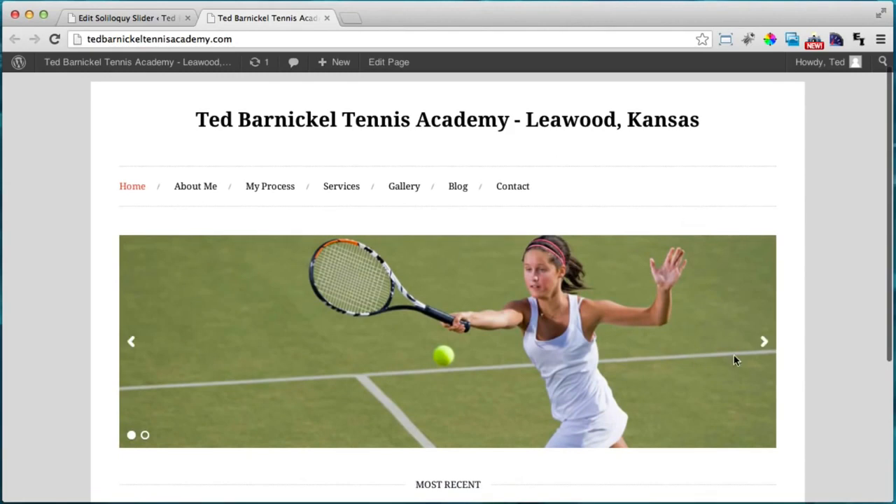
pyautogui.click(764, 343)
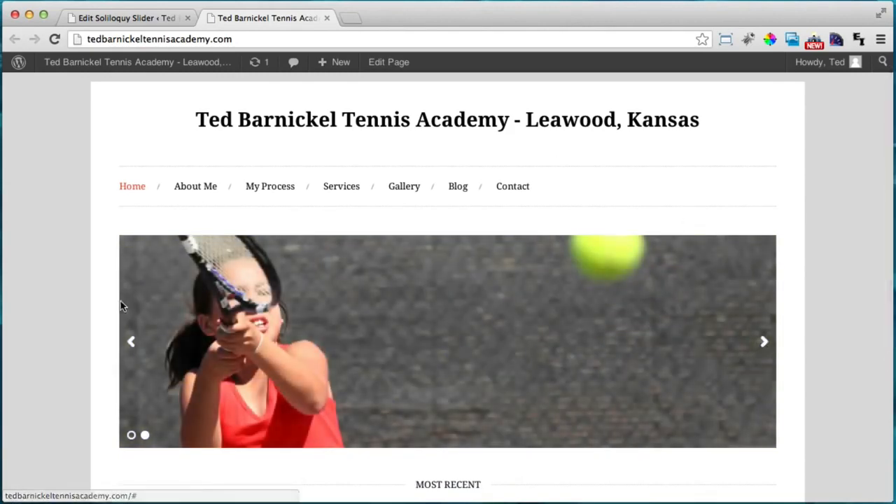
pyautogui.click(131, 341)
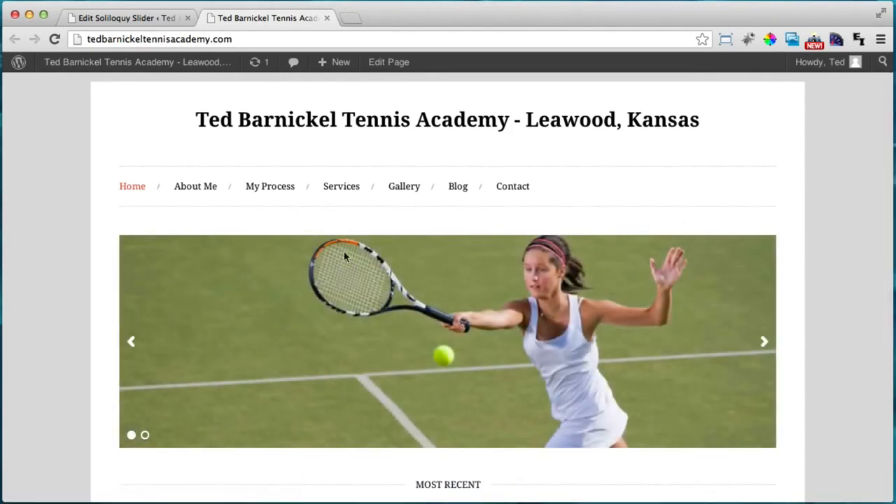
# Look over the live home page, then return to the slider editor page.
pyautogui.scroll(1, 310, 250)
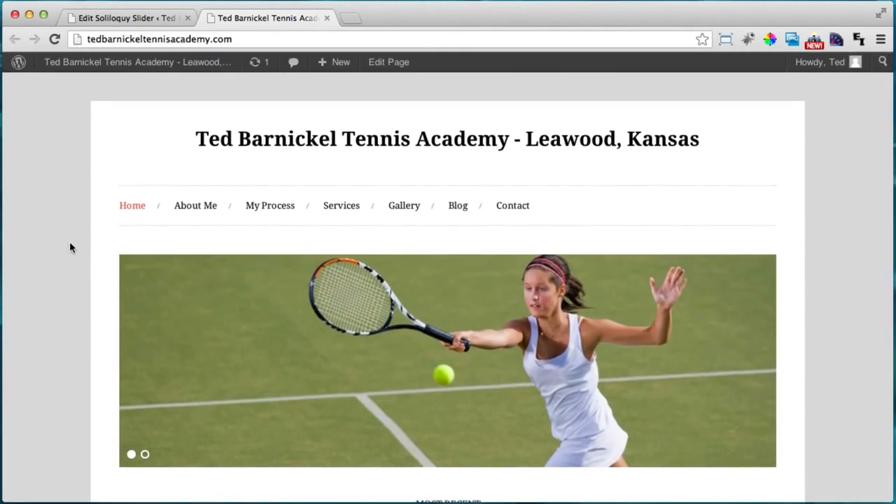
pyautogui.scroll(-5, 77, 248)
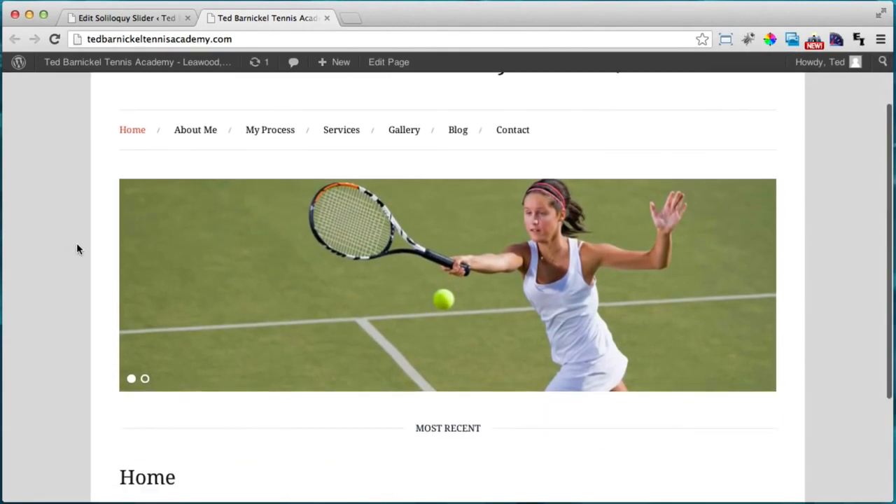
pyautogui.scroll(5, 77, 248)
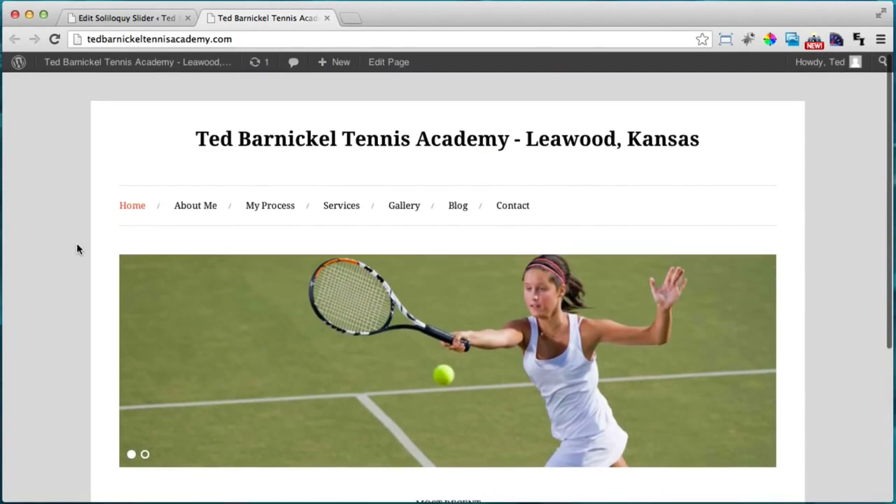
pyautogui.scroll(-1, 77, 259)
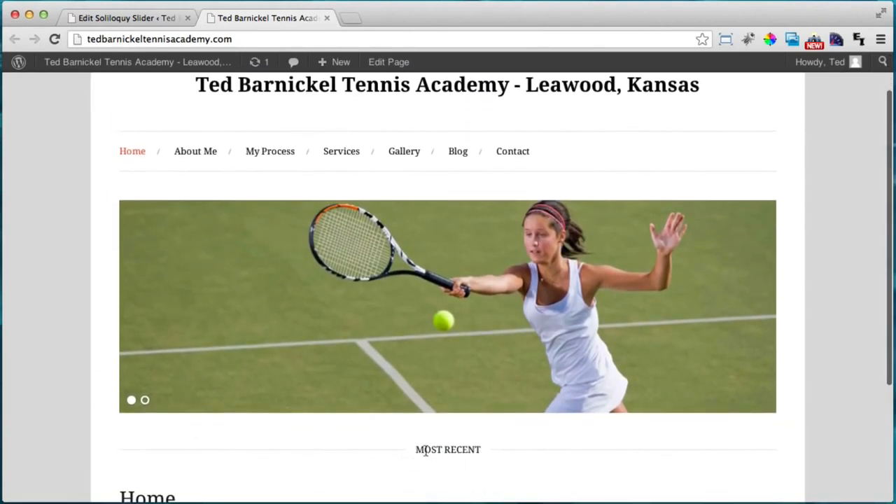
pyautogui.scroll(2, 394, 448)
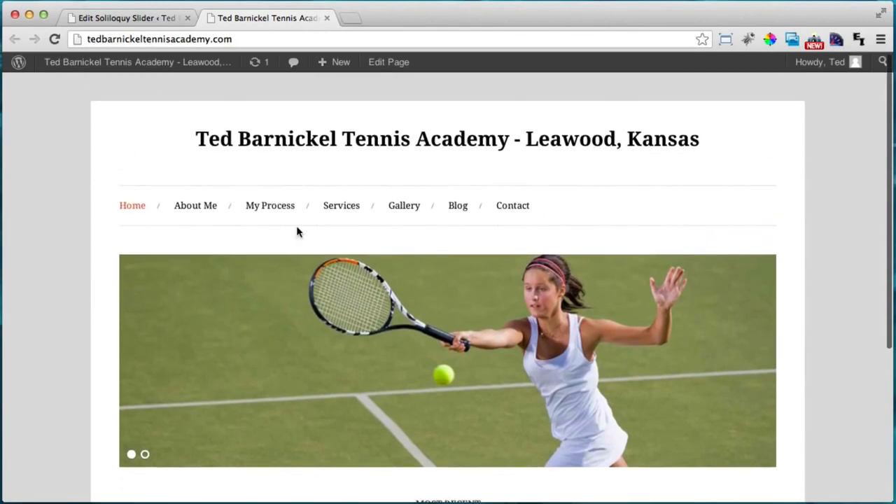
pyautogui.scroll(-2, 175, 154)
pyautogui.click(124, 19)
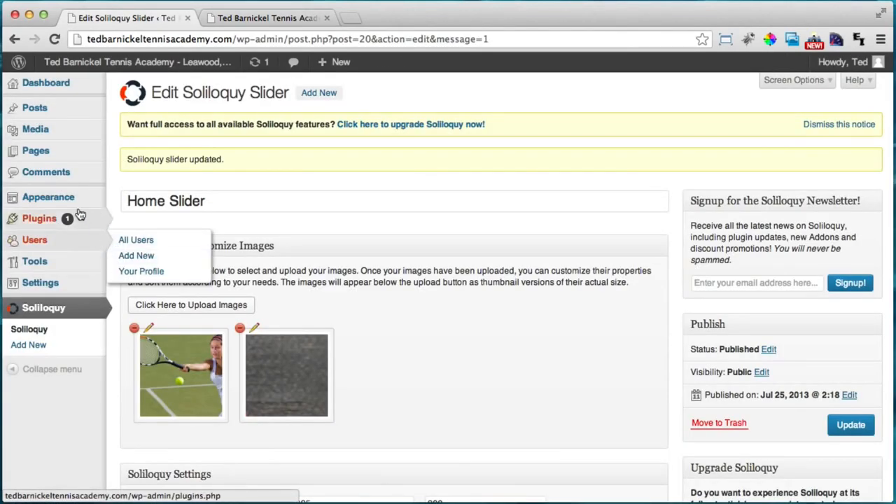
pyautogui.moveTo(64, 201)
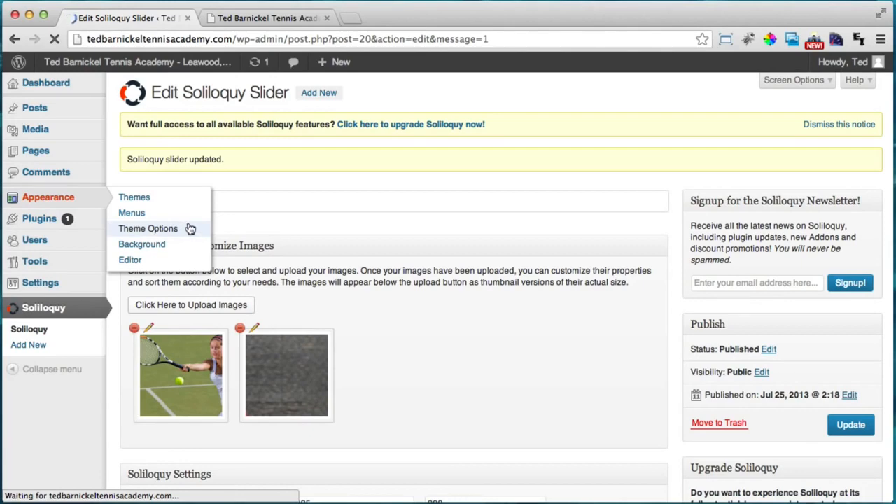
# Look over the live home page, then return to Theme Options.
pyautogui.click(266, 19)
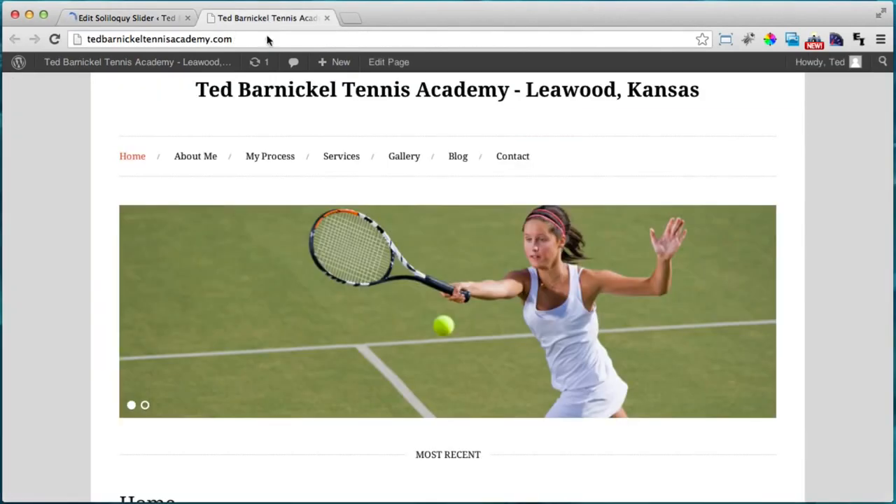
pyautogui.scroll(-1, 429, 301)
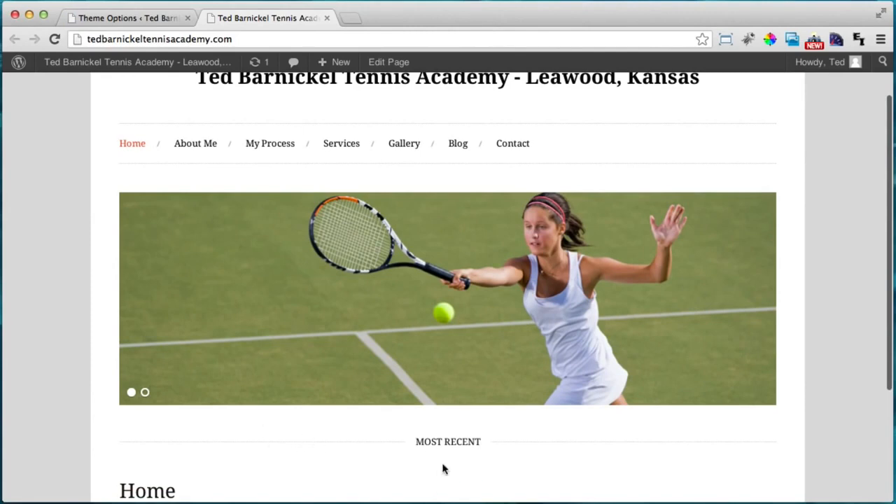
pyautogui.scroll(2, 424, 439)
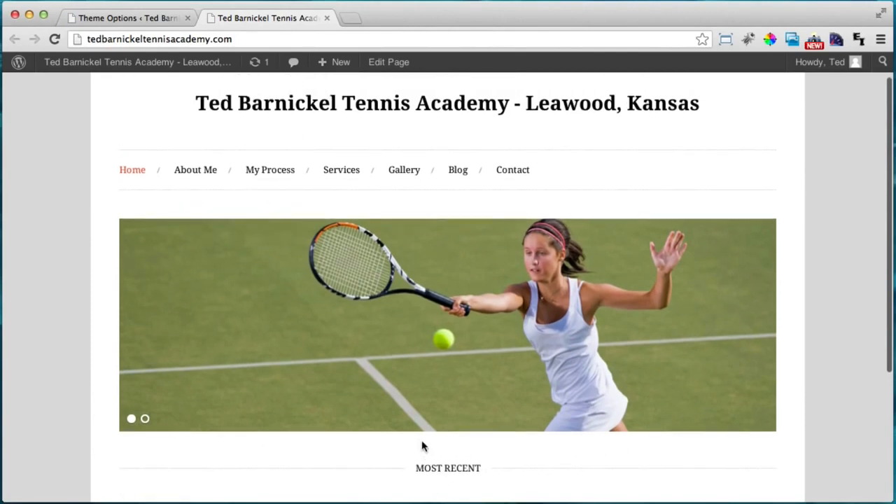
pyautogui.click(128, 19)
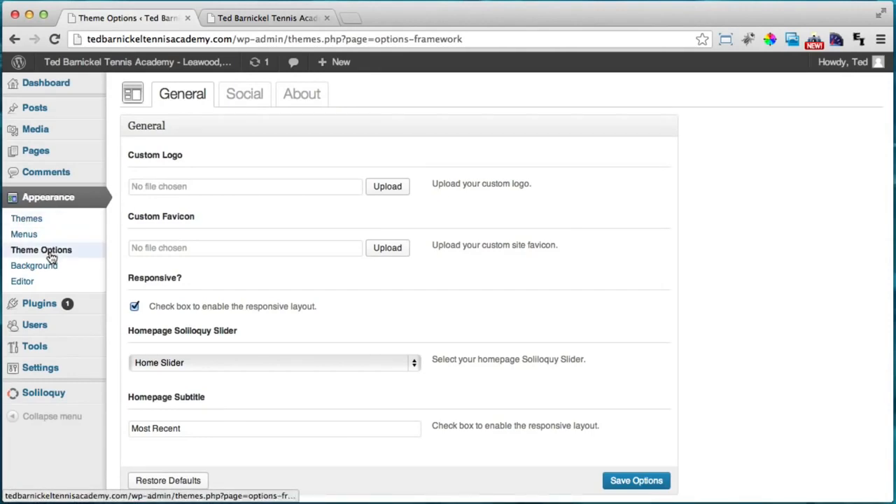
# Delete 'Most Recent' from the Homepage Subtitle and save the options.
pyautogui.scroll(-2, 340, 236)
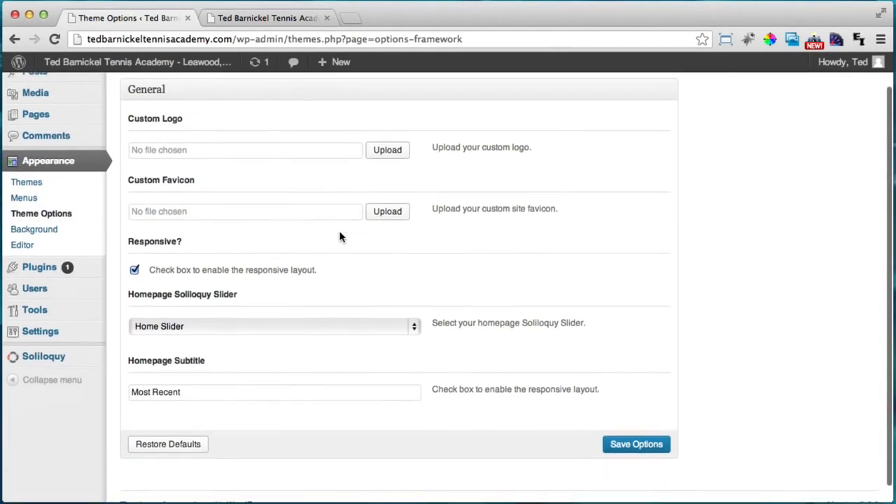
pyautogui.scroll(-1, 340, 242)
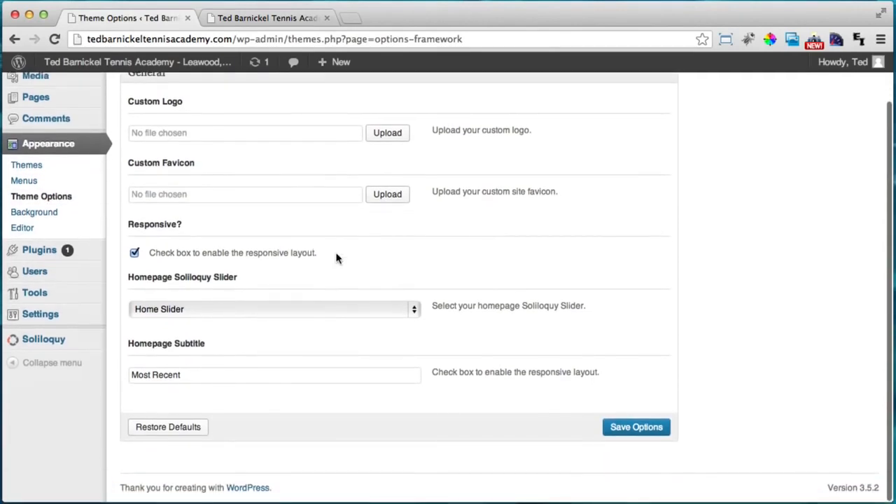
pyautogui.click(224, 379)
pyautogui.moveTo(224, 378); pyautogui.dragTo(118, 373)
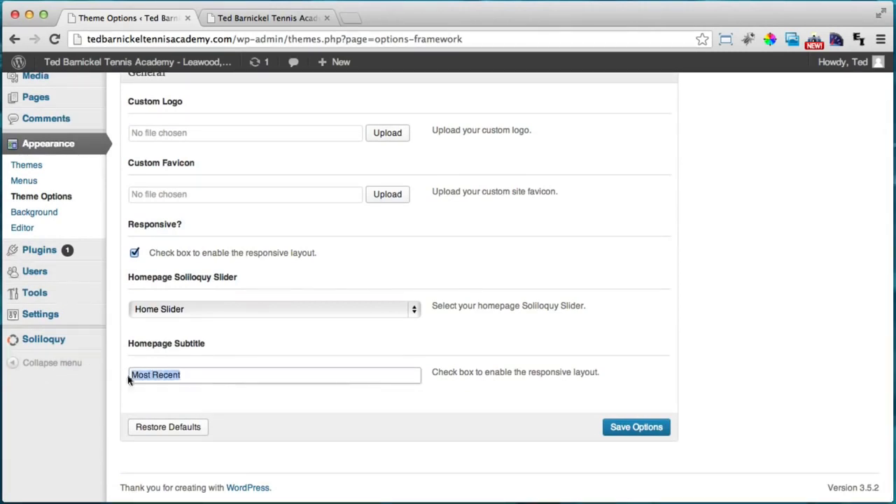
pyautogui.press('BackSpace')
pyautogui.click(639, 429)
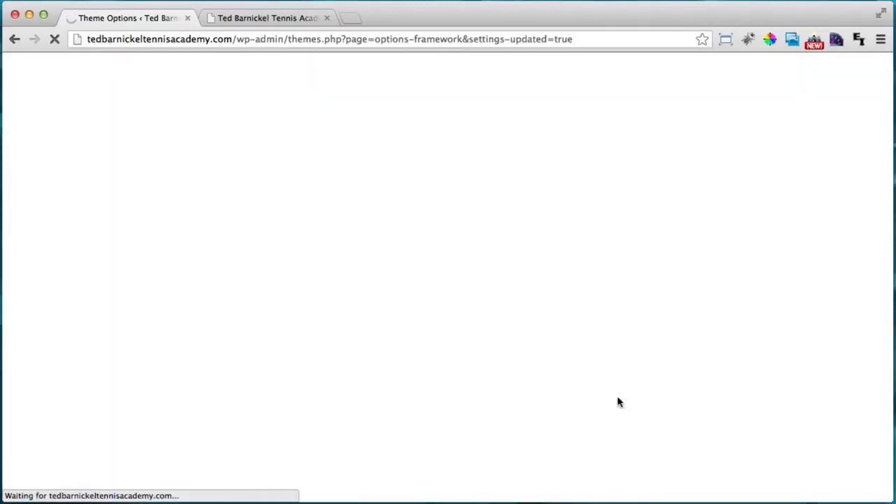
# Reload the live home page to confirm the subtitle is gone, then open the admin Dashboard.
pyautogui.click(262, 19)
pyautogui.click(55, 40)
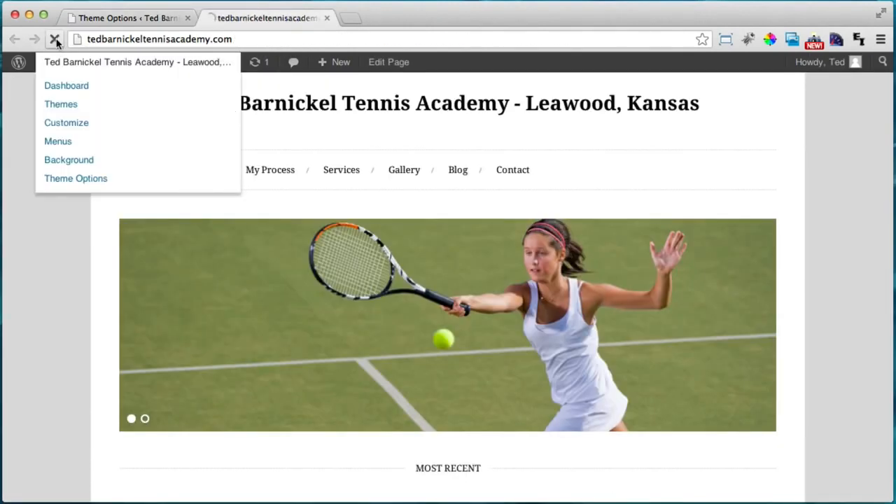
pyautogui.scroll(-4, 359, 205)
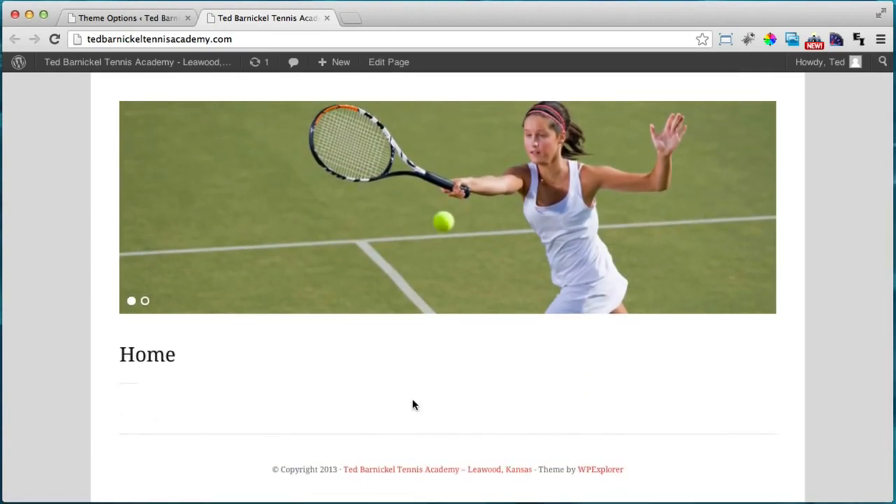
pyautogui.scroll(-1, 444, 403)
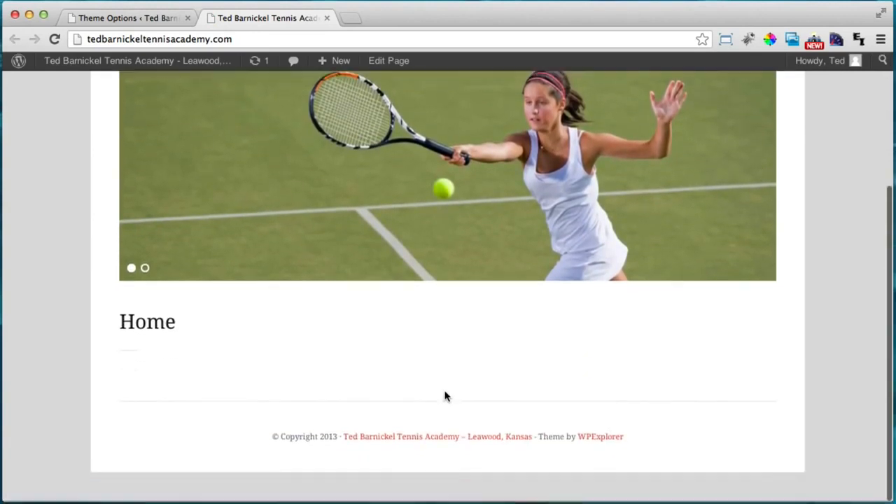
pyautogui.scroll(6, 444, 397)
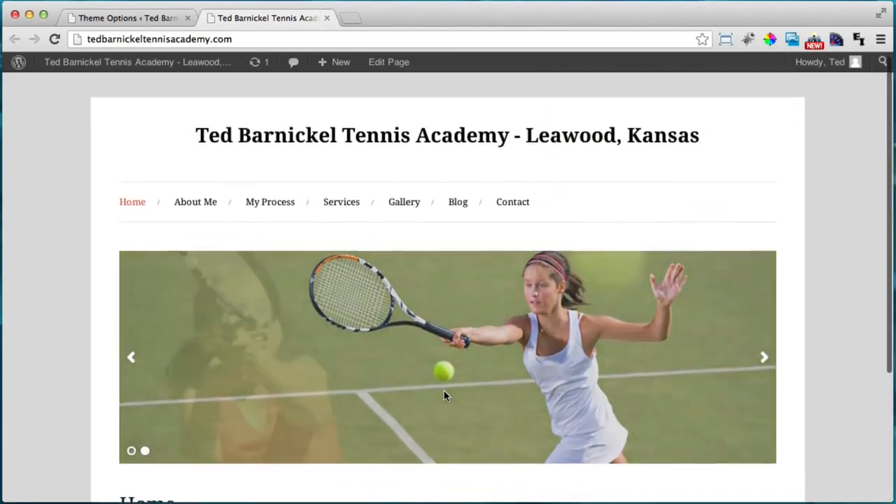
pyautogui.scroll(-2, 444, 397)
pyautogui.scroll(2, 444, 398)
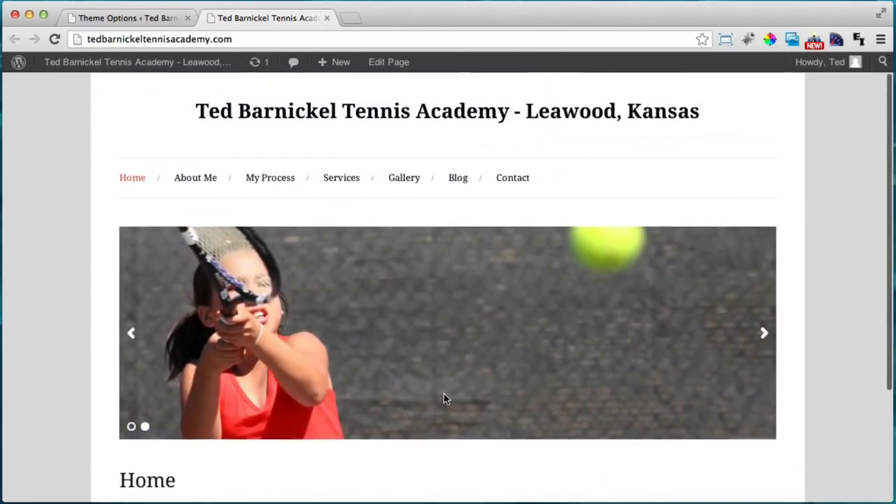
pyautogui.scroll(-4, 444, 398)
pyautogui.scroll(-2, 444, 399)
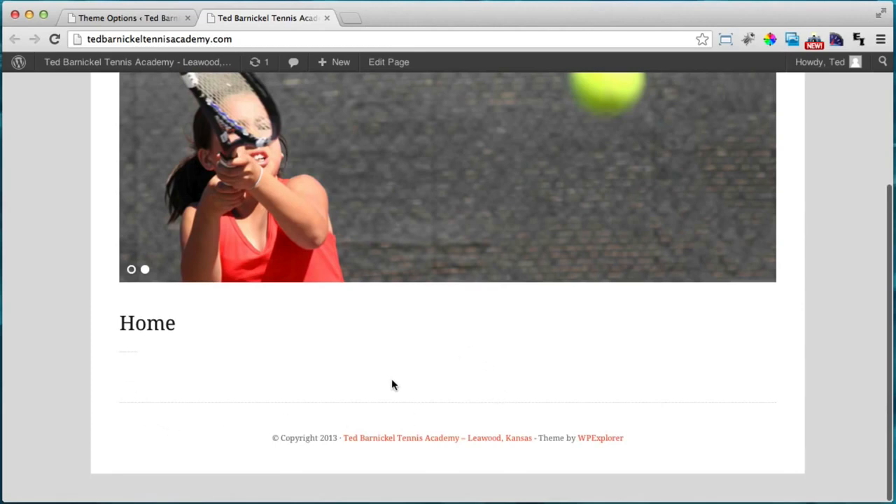
pyautogui.scroll(1, 391, 388)
pyautogui.scroll(5, 390, 385)
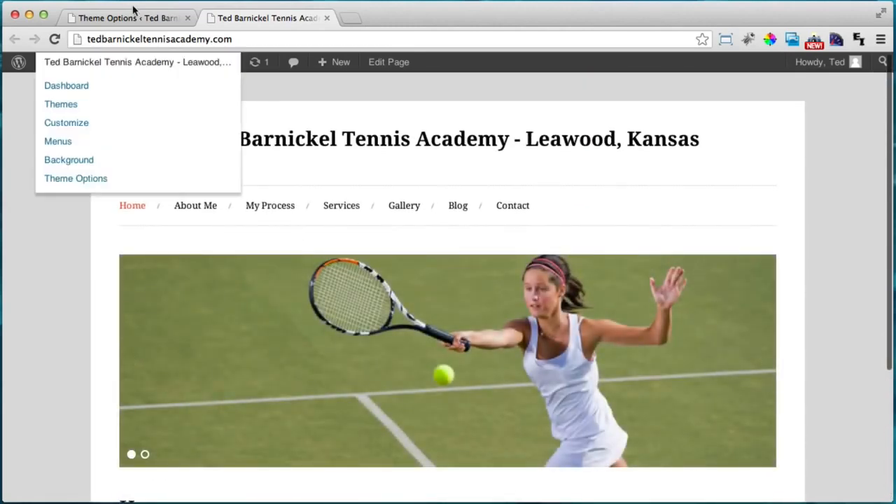
pyautogui.click(138, 19)
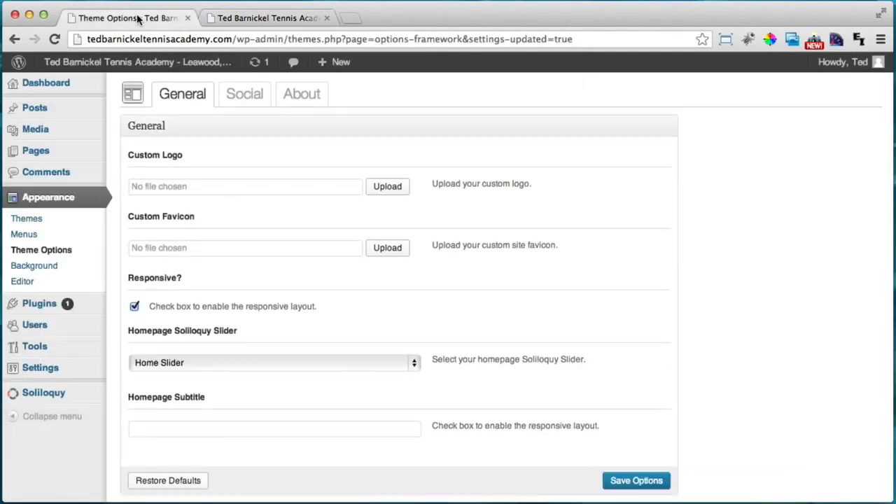
pyautogui.click(65, 84)
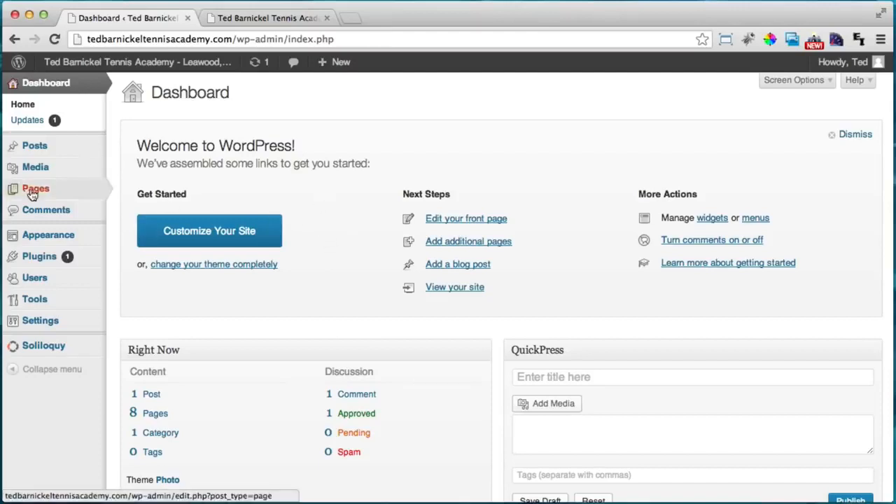
# Open the Home page from Pages, enter 'Hi This is a good editor!' as body text, and update.
pyautogui.click(41, 193)
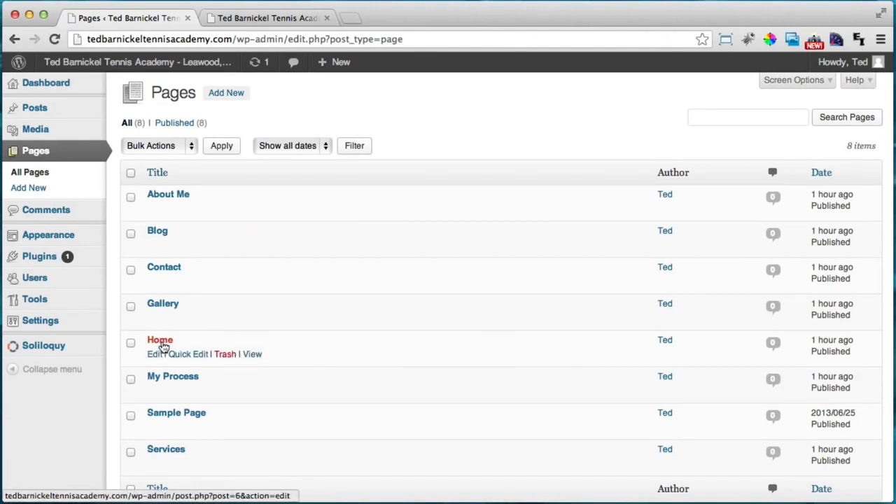
pyautogui.click(160, 341)
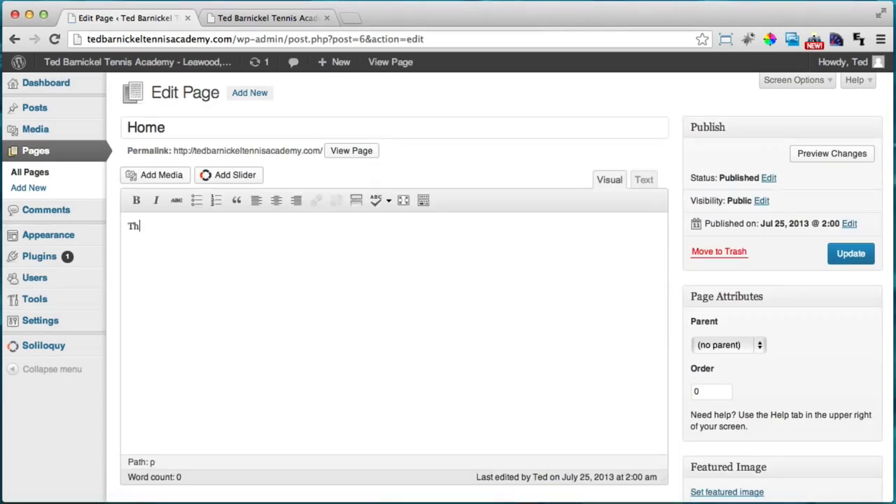
pyautogui.write('He')
pyautogui.write(' TH')
pyautogui.write('is is a good editor!')
pyautogui.click(852, 259)
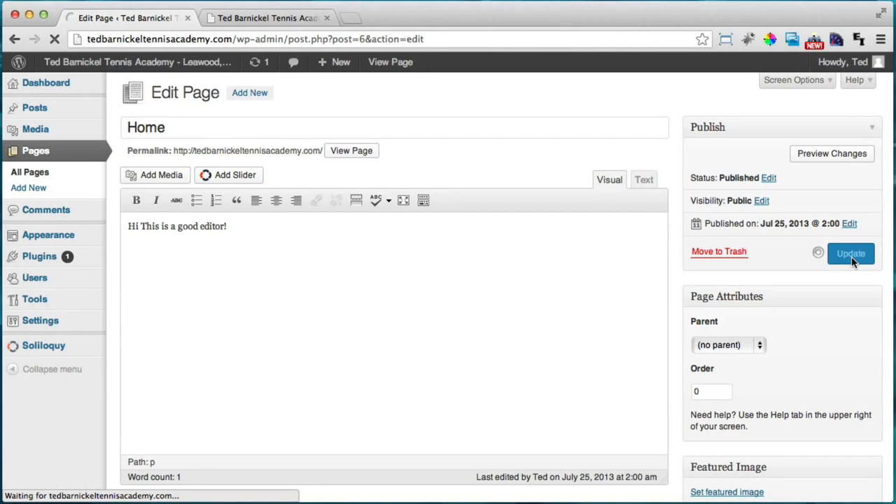
# Reload the live site and scroll to 'Hi This is a good editor!' under the Home heading.
pyautogui.click(272, 19)
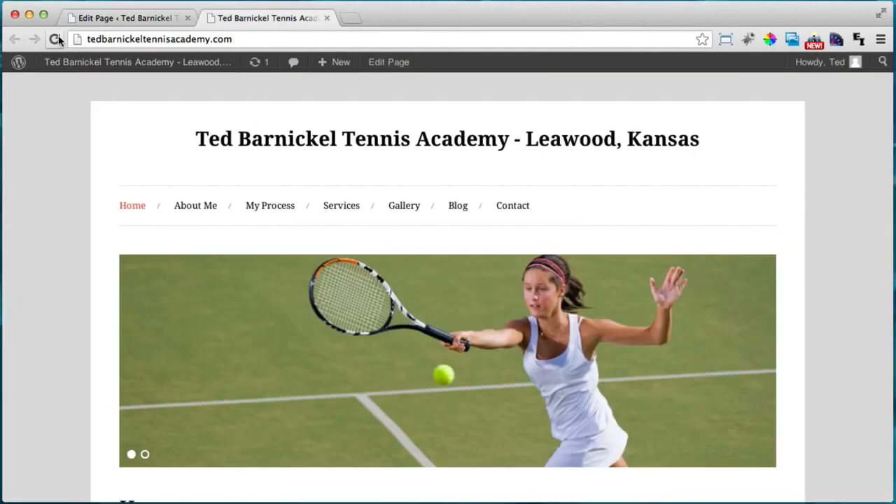
pyautogui.click(55, 39)
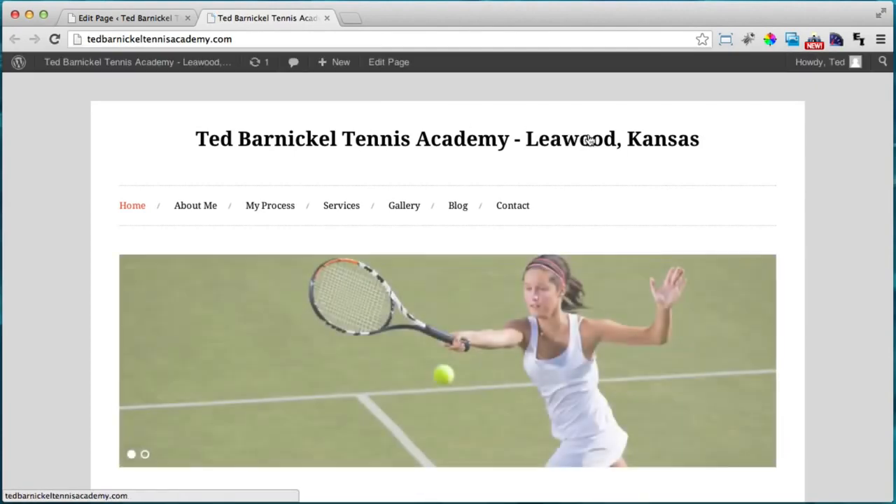
pyautogui.scroll(-5, 588, 134)
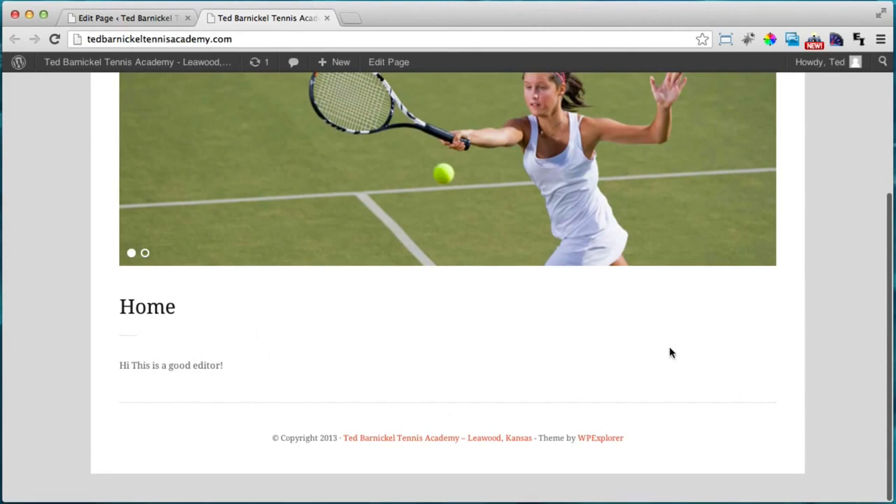
pyautogui.scroll(3, 442, 376)
pyautogui.scroll(-3, 442, 378)
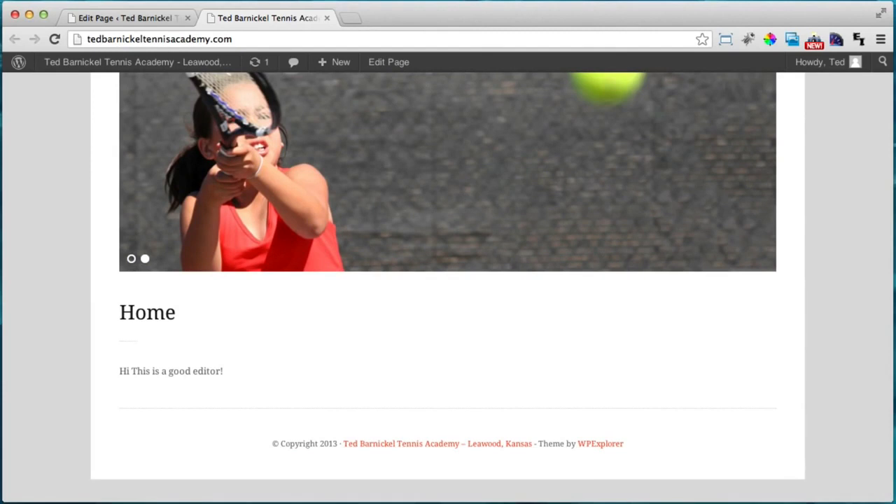
# Bring back the TextEdit checklist and check its next item, 'Get Plugin - $25 Optional'.
pyautogui.click(895, 301)
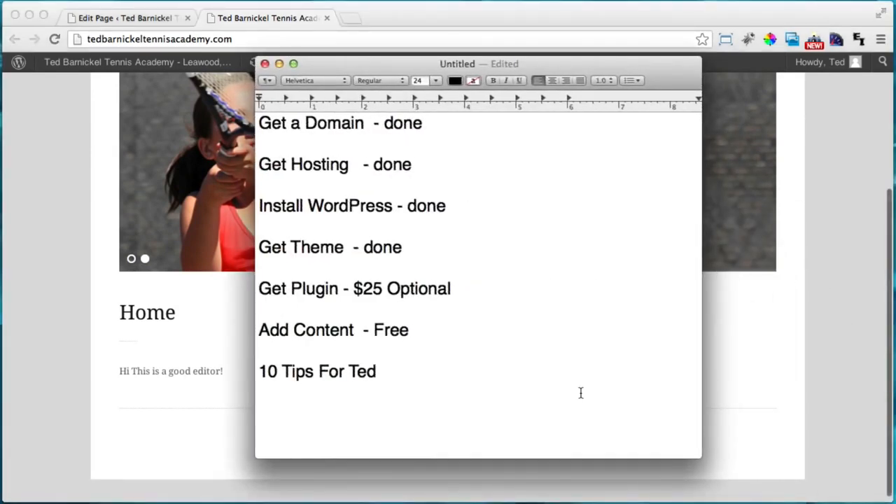
pyautogui.moveTo(260, 287); pyautogui.dragTo(471, 283)
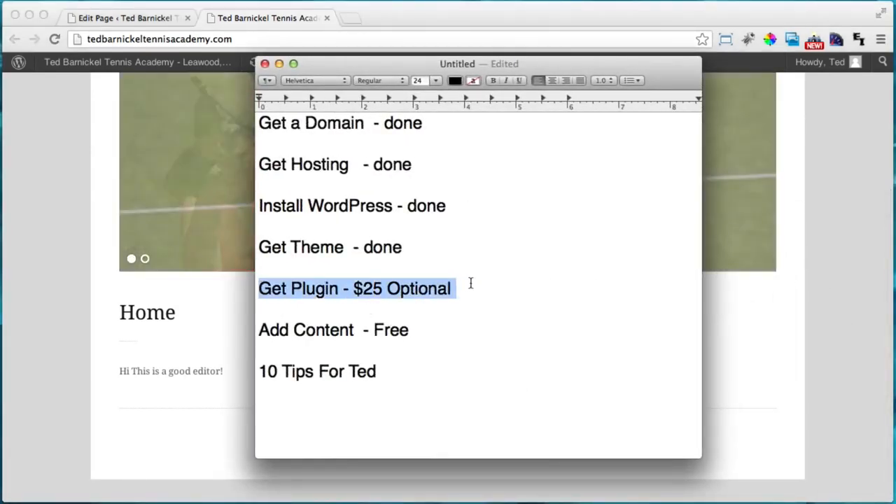
pyautogui.click(461, 287)
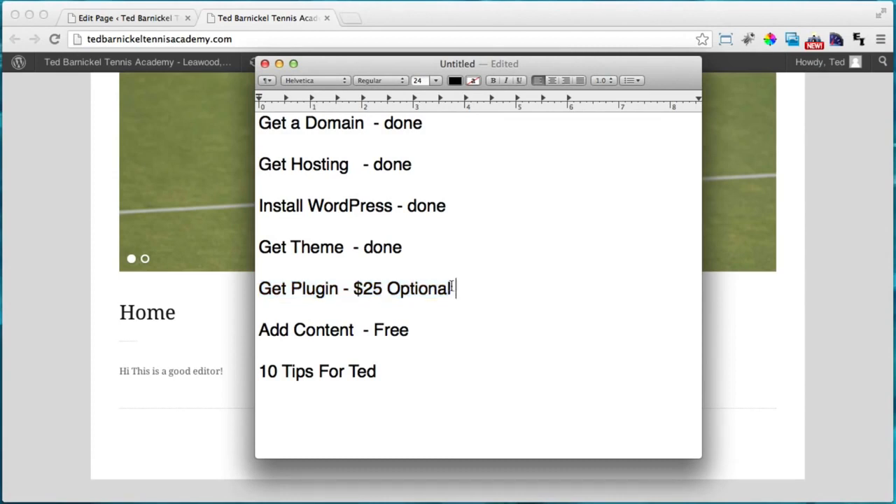
pyautogui.moveTo(354, 287); pyautogui.dragTo(402, 287)
pyautogui.click(459, 288)
# Minimize TextEdit to show the live home page again.
pyautogui.click(279, 63)
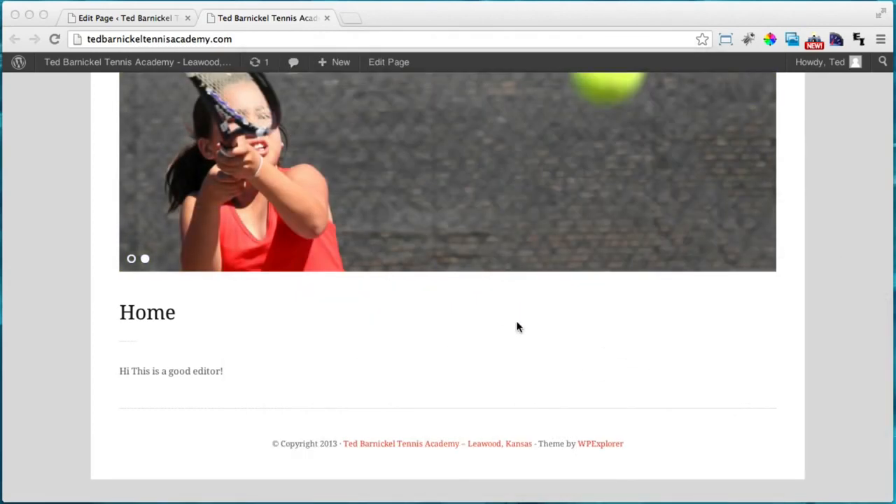
pyautogui.scroll(-1, 518, 327)
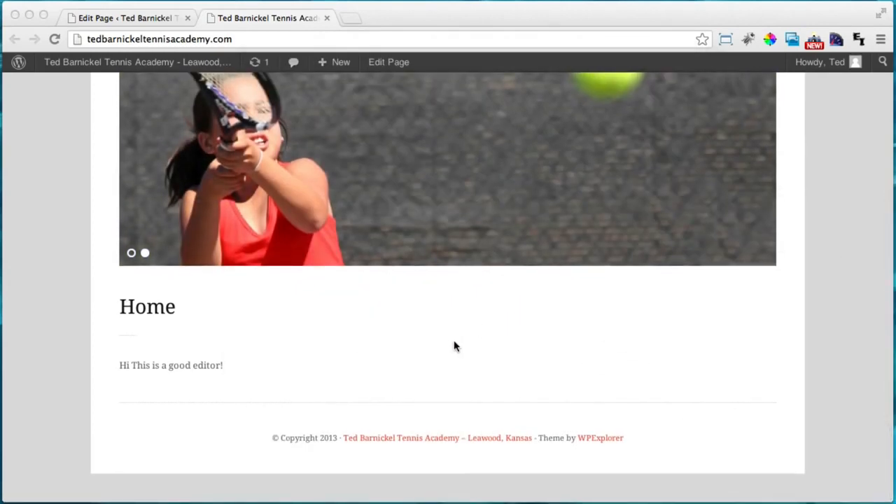
pyautogui.scroll(3, 454, 346)
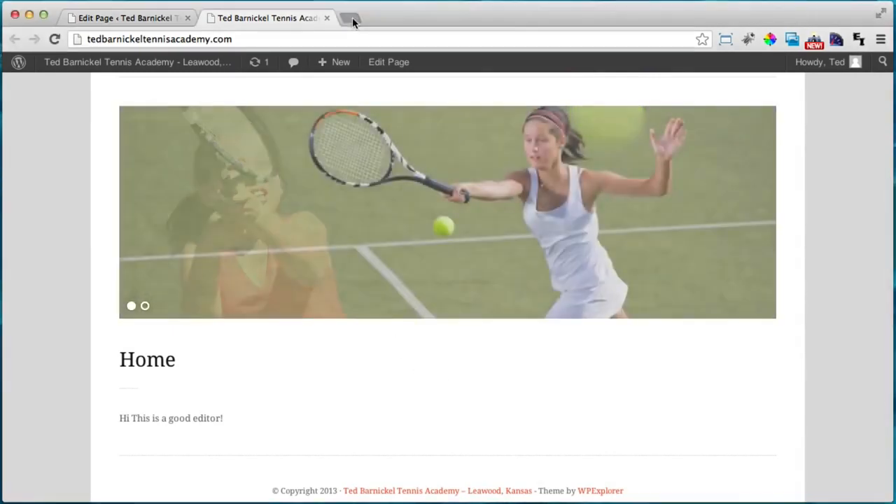
pyautogui.click(352, 19)
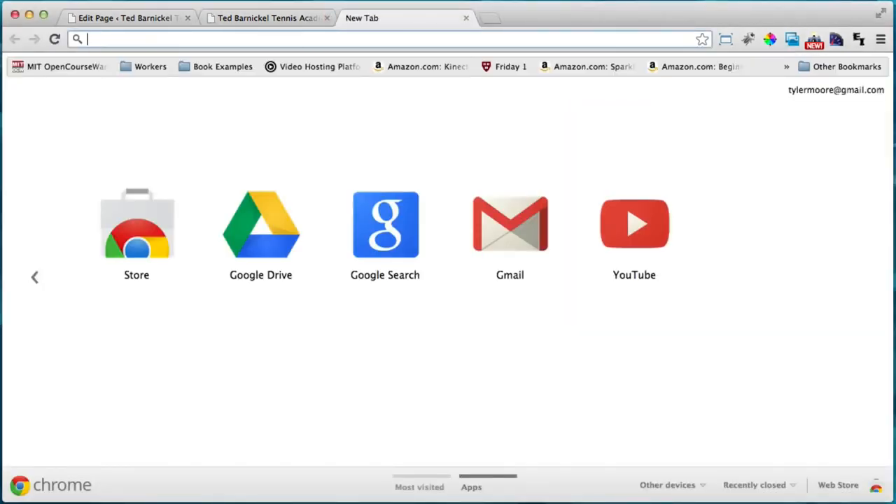
# Load codecanyon.net from the address bar.
pyautogui.write('codecademy.com')
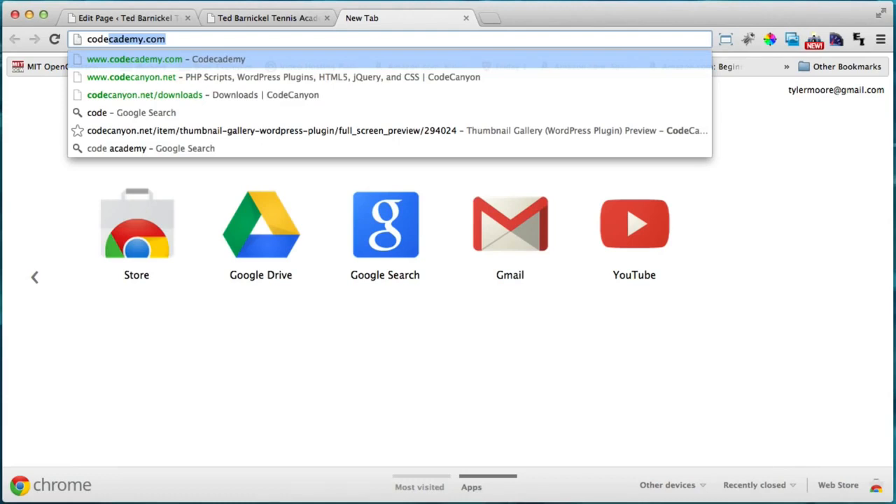
pyautogui.press('Down')
pyautogui.press('Return')
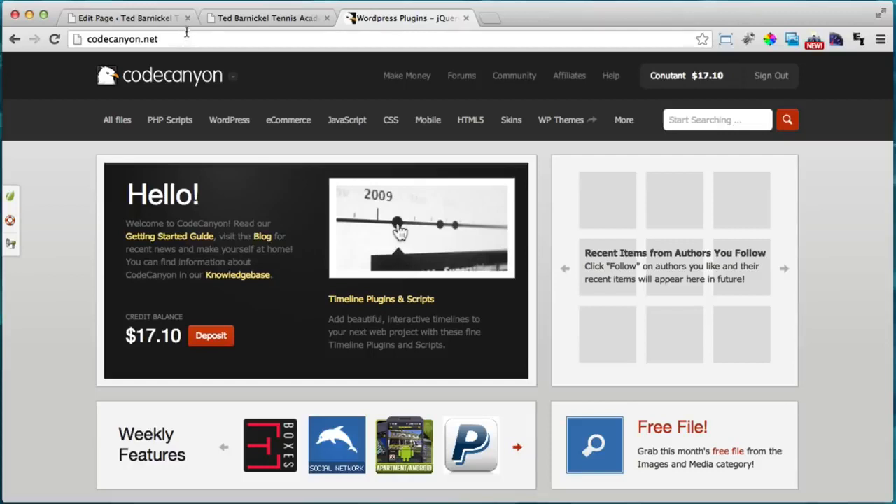
pyautogui.moveTo(186, 38); pyautogui.dragTo(72, 35)
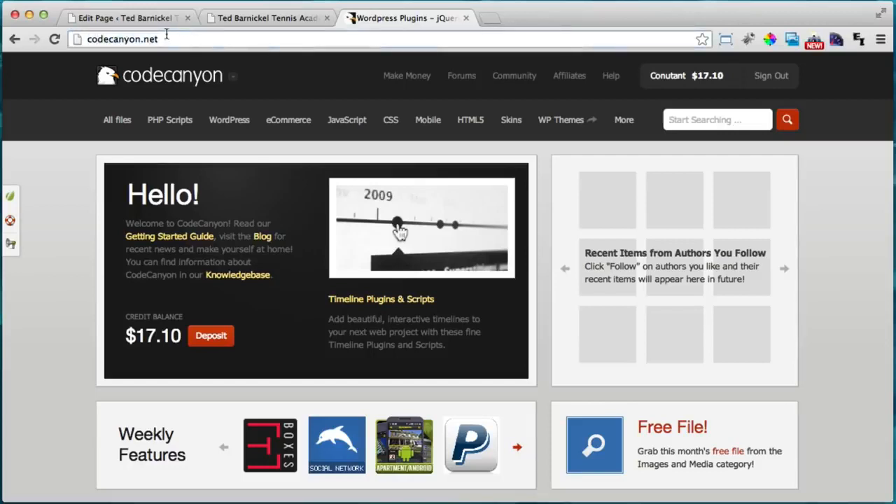
pyautogui.doubleClick(167, 34)
pyautogui.click(168, 40)
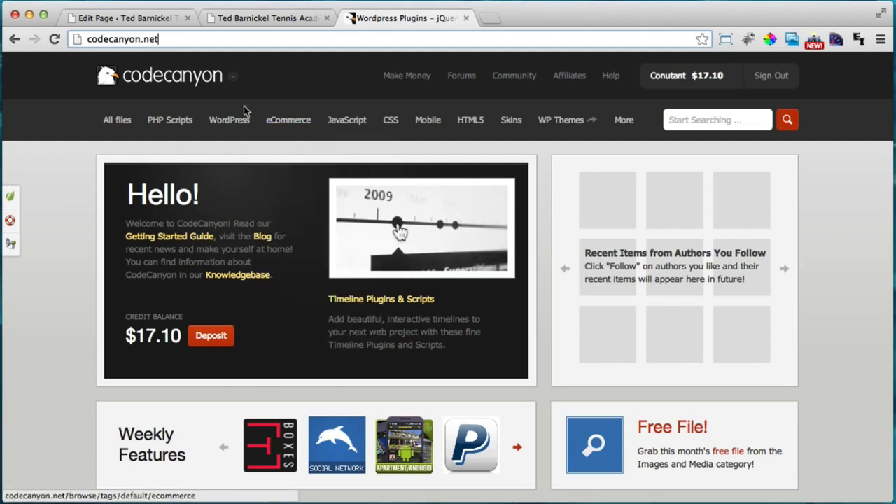
# Search CodeCanyon's WordPress category for 'visual composer'.
pyautogui.moveTo(234, 114)
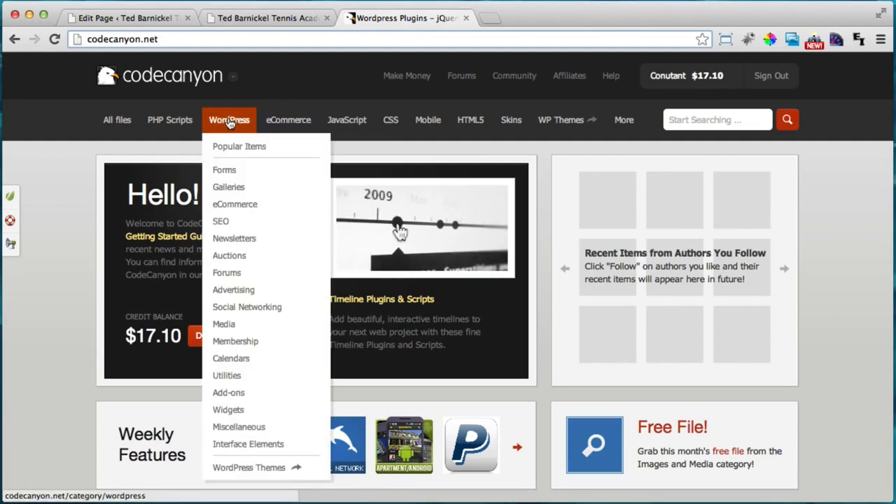
pyautogui.click(229, 123)
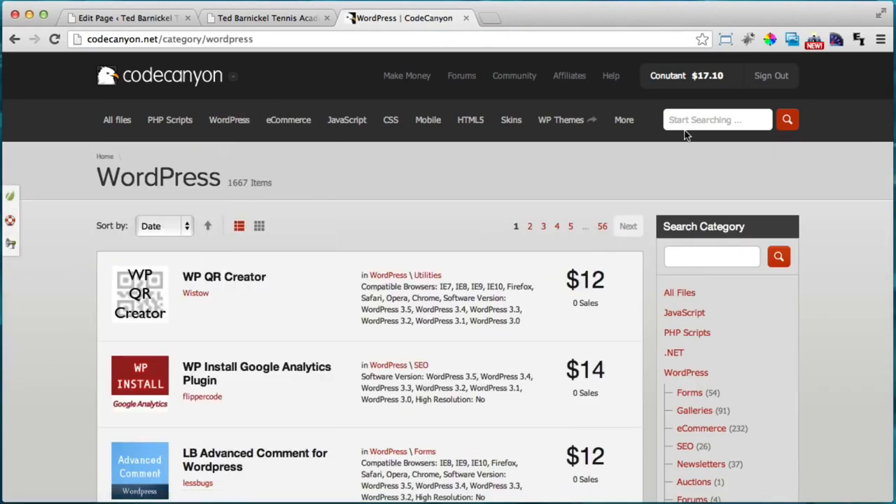
pyautogui.write('visual composer')
pyautogui.click(786, 123)
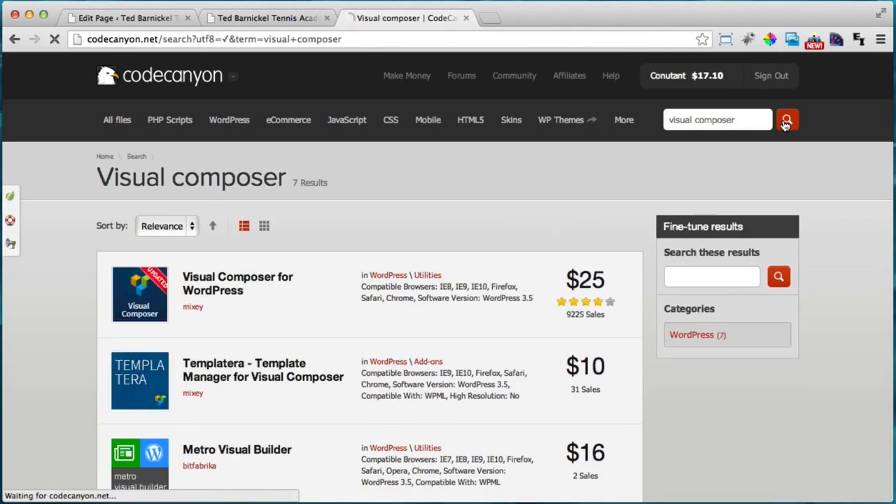
# Open the Visual Composer for WordPress product page from the 7 results.
pyautogui.moveTo(149, 289)
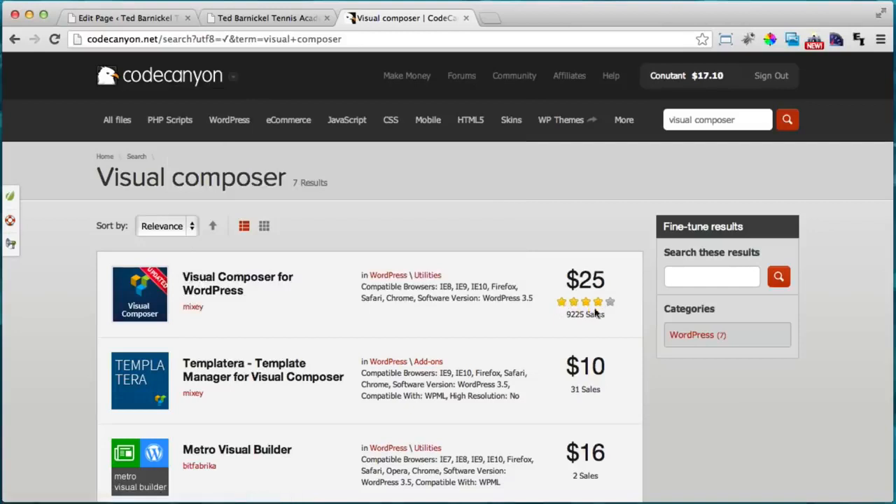
pyautogui.moveTo(566, 315); pyautogui.dragTo(603, 317)
pyautogui.click(593, 278)
pyautogui.click(213, 279)
# Open the purchased Downloads page from the account menu.
pyautogui.scroll(-2, 420, 254)
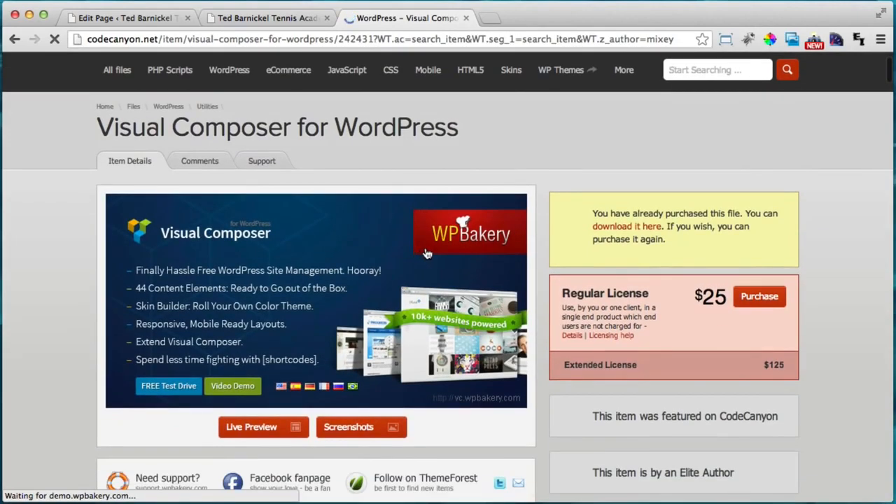
pyautogui.scroll(-1, 428, 321)
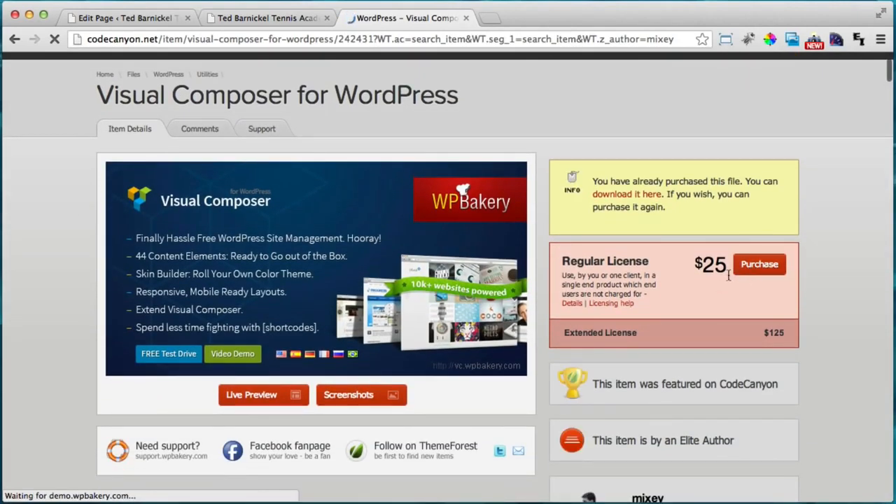
pyautogui.scroll(2, 642, 311)
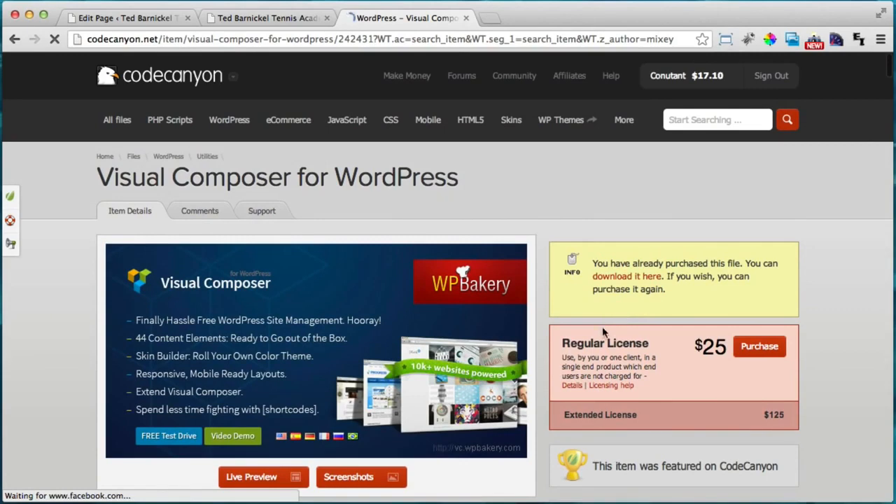
pyautogui.moveTo(680, 91)
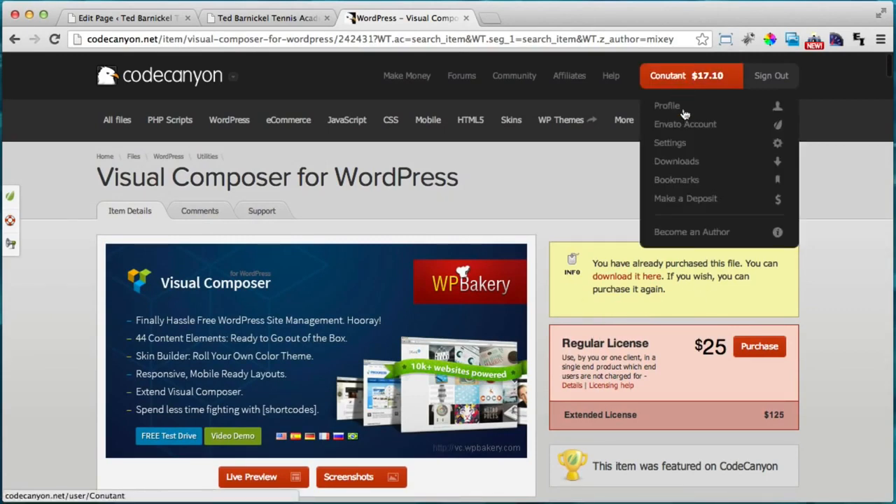
pyautogui.click(683, 162)
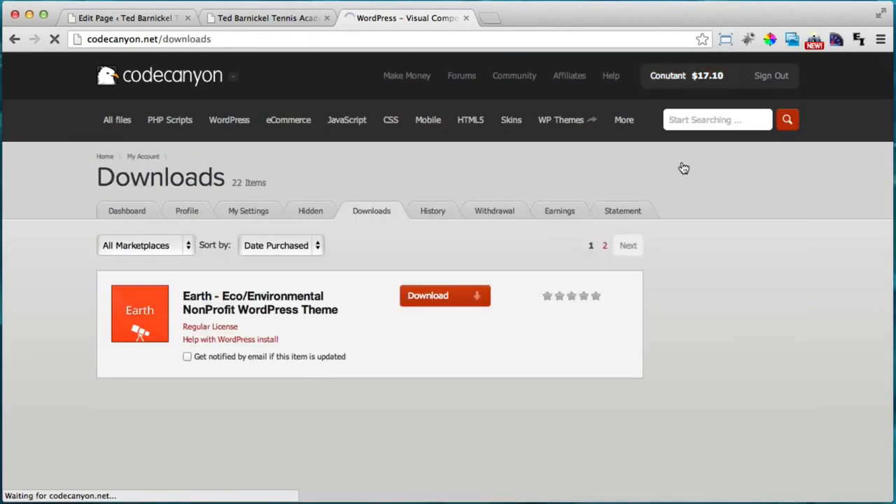
# Download All files & documentation for Visual Composer for WordPress.
pyautogui.scroll(-5, 534, 246)
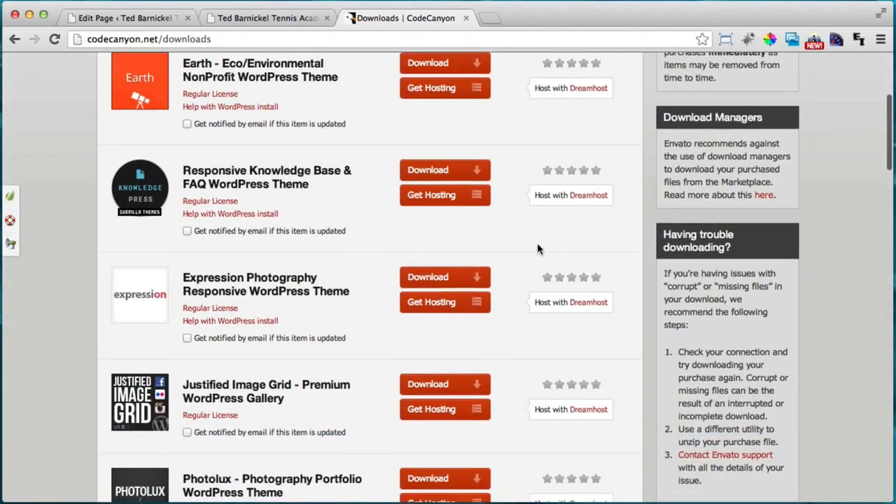
pyautogui.scroll(-6, 537, 248)
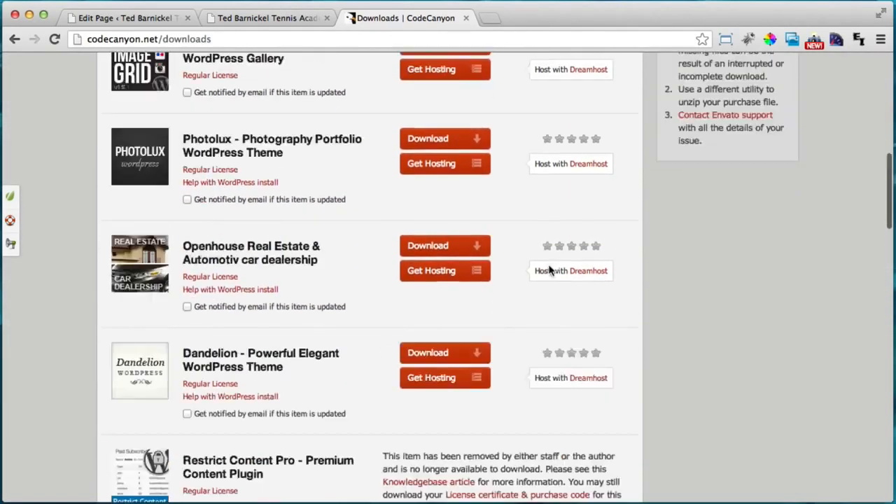
pyautogui.scroll(-9, 549, 271)
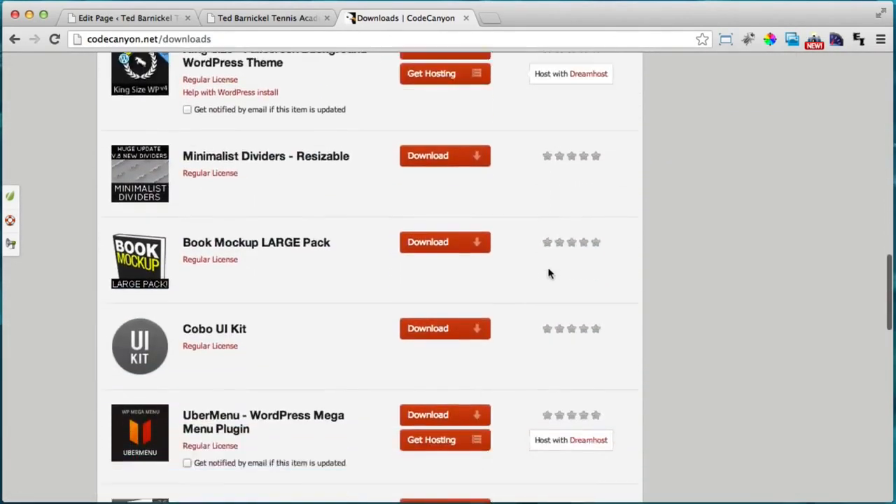
pyautogui.scroll(-7, 549, 274)
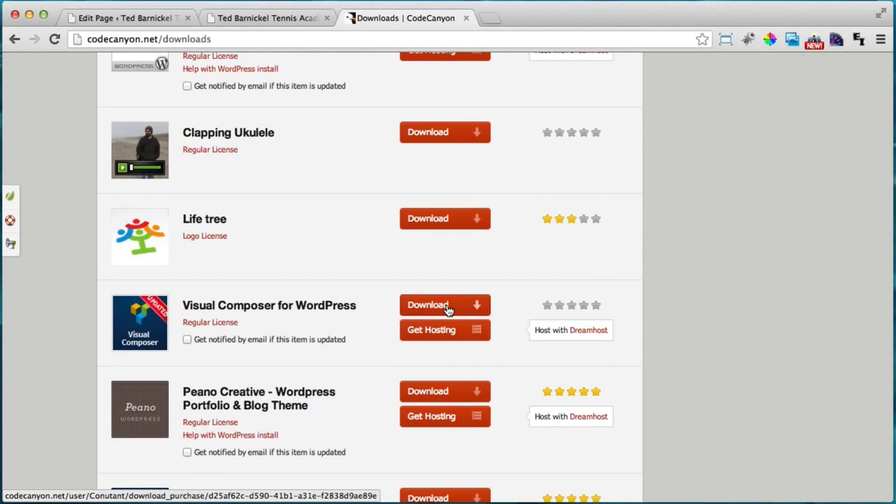
pyautogui.click(448, 308)
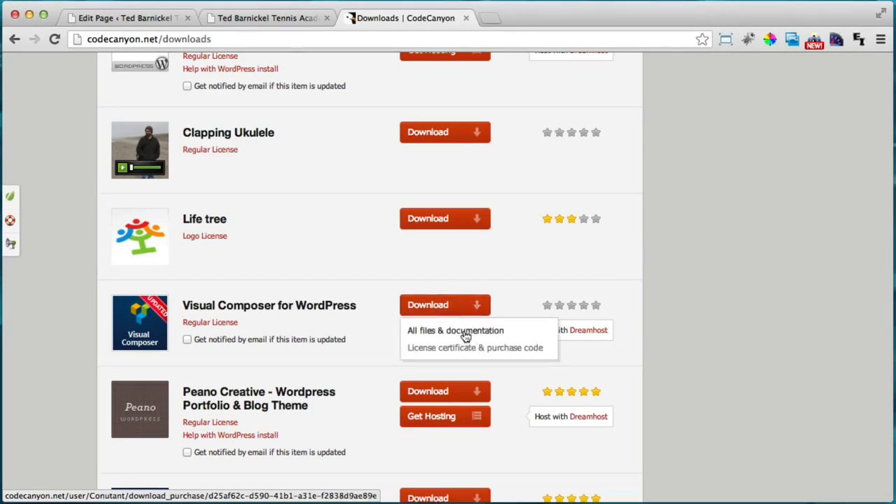
pyautogui.click(466, 338)
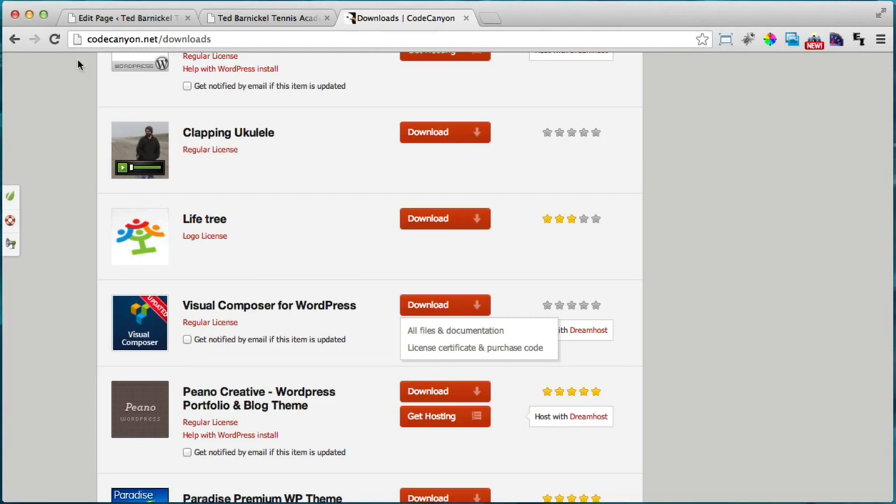
# Hide the browser and extract the downloaded Visual Composer ZIP on the desktop.
pyautogui.click(29, 15)
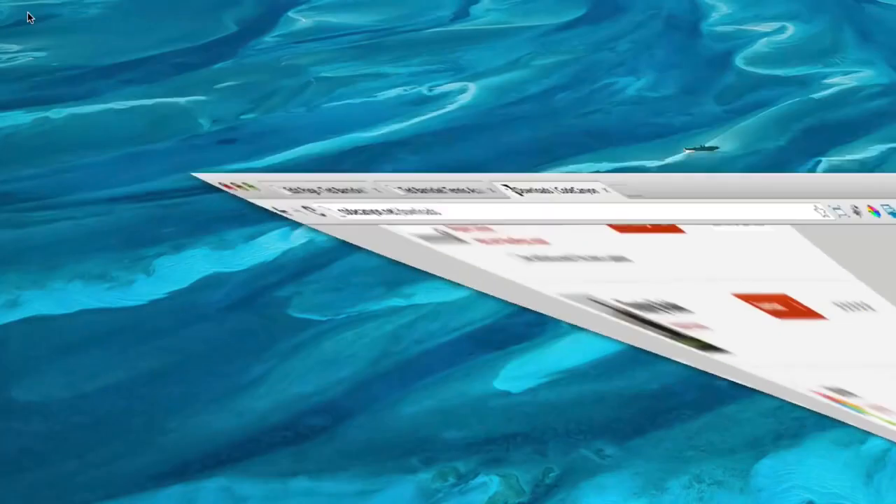
pyautogui.moveTo(895, 396); pyautogui.dragTo(469, 266)
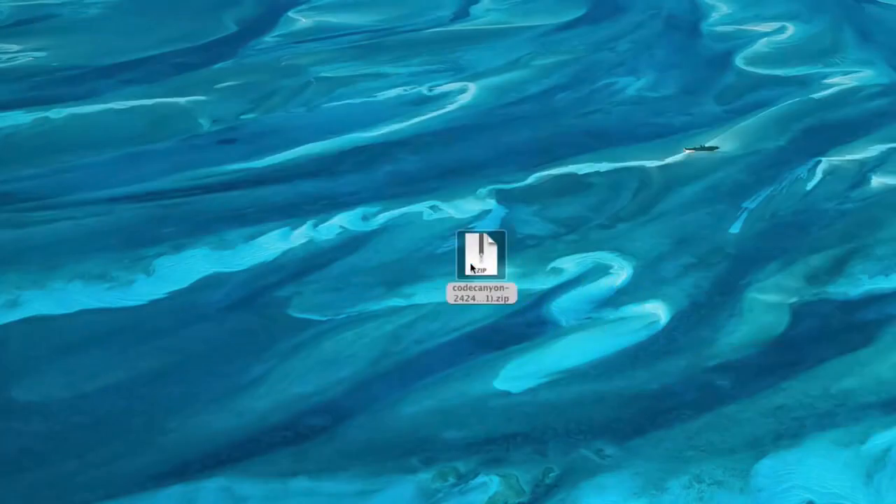
pyautogui.click(563, 289)
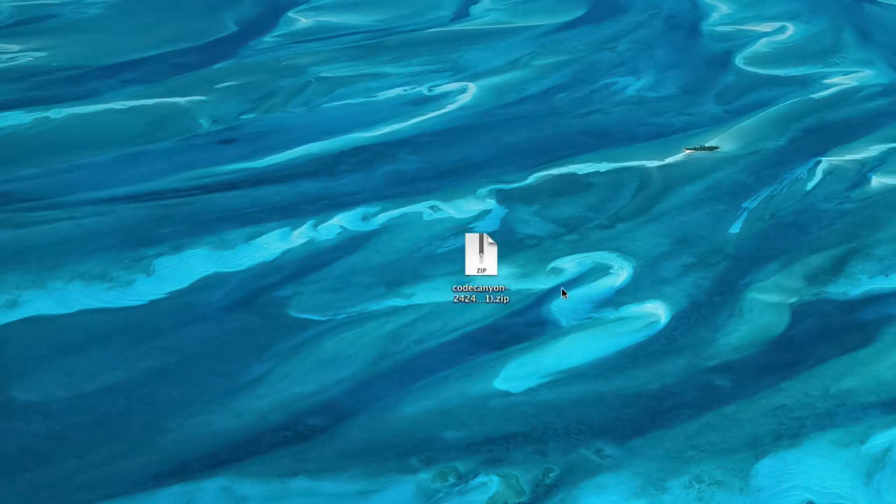
pyautogui.doubleClick(479, 261)
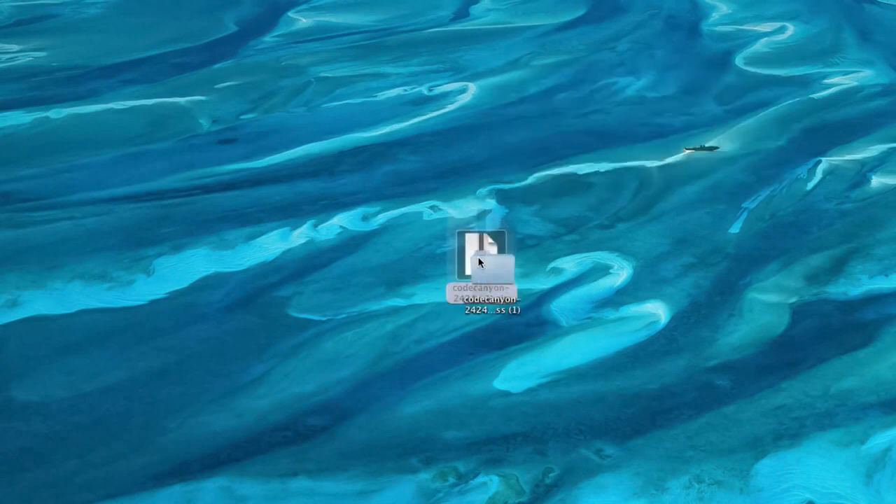
# Open the extracted Visual Composer folder and select js_composer.zip.
pyautogui.moveTo(496, 266); pyautogui.dragTo(562, 239)
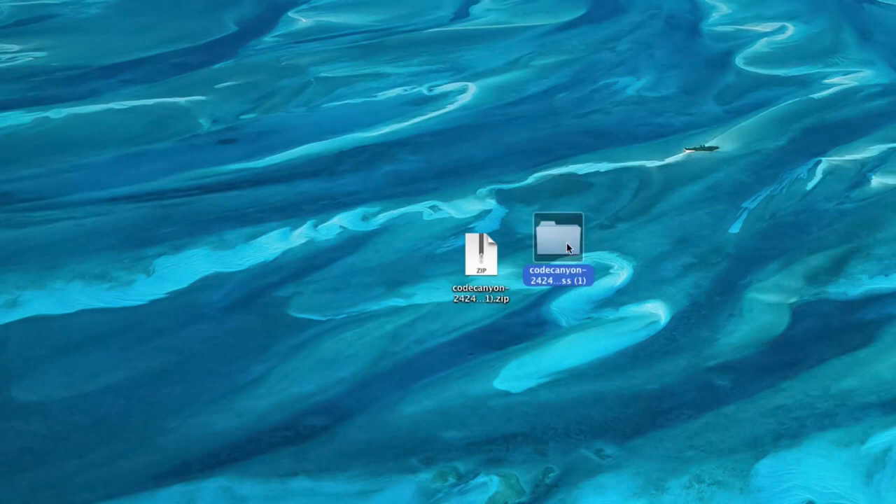
pyautogui.click(652, 306)
pyautogui.doubleClick(567, 245)
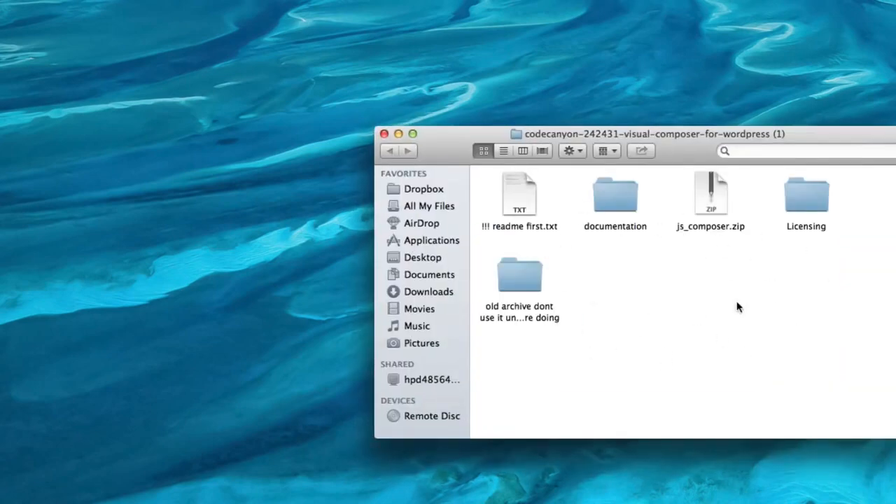
pyautogui.click(693, 215)
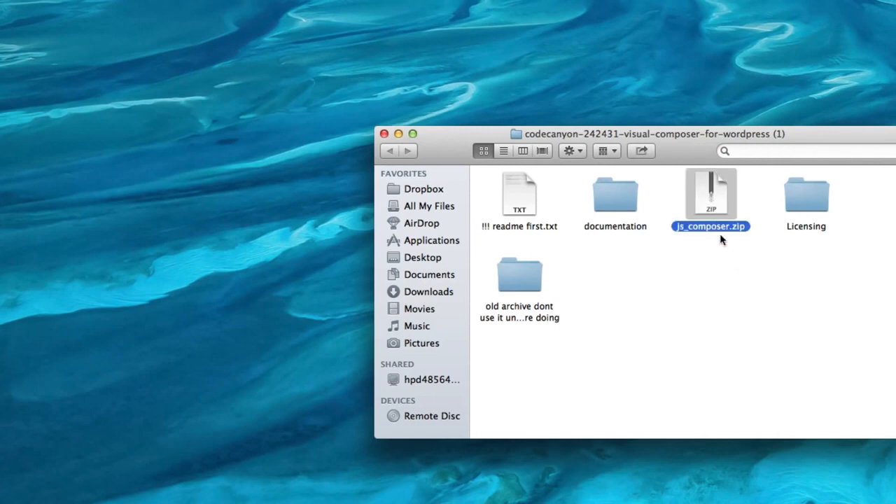
pyautogui.moveTo(655, 136); pyautogui.dragTo(621, 140)
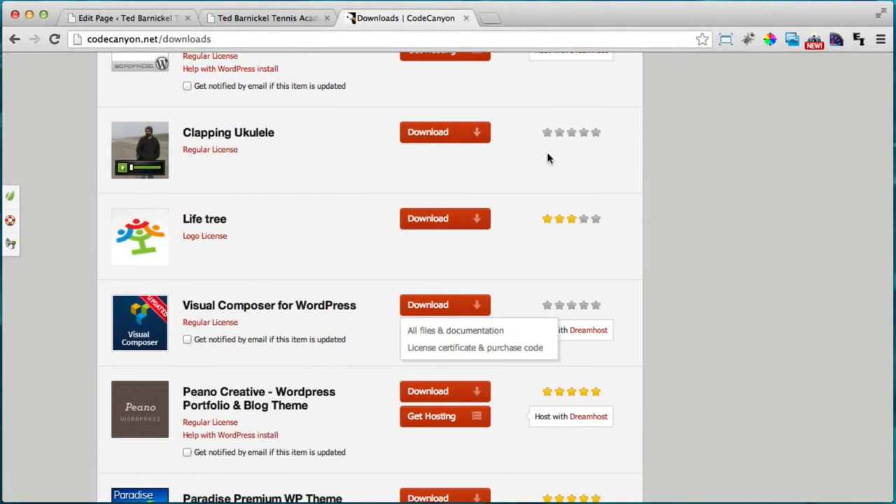
# Close the CodeCanyon tab and go from the Home page editor to Add New Plugins.
pyautogui.moveTo(155, 317)
pyautogui.click(466, 19)
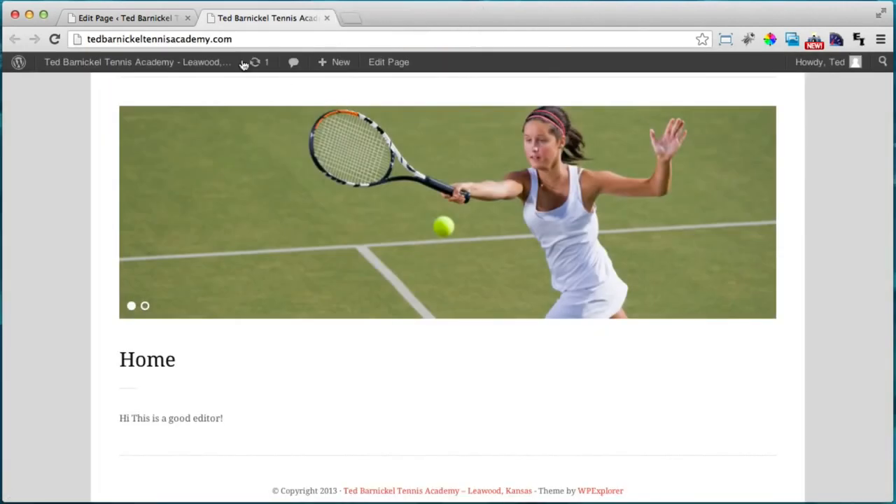
pyautogui.click(137, 20)
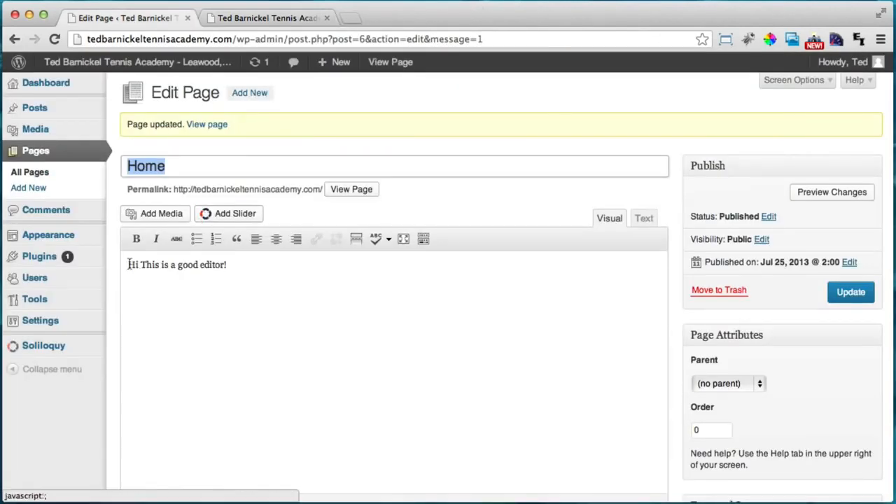
pyautogui.moveTo(67, 257)
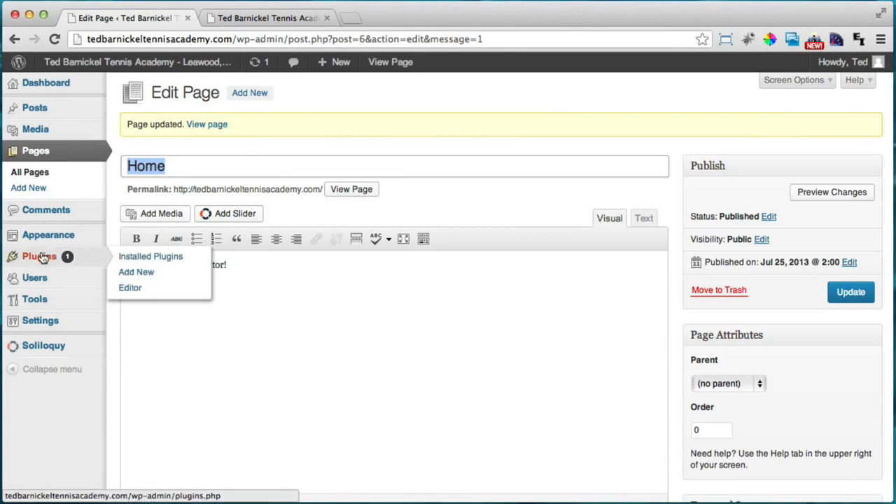
pyautogui.click(153, 275)
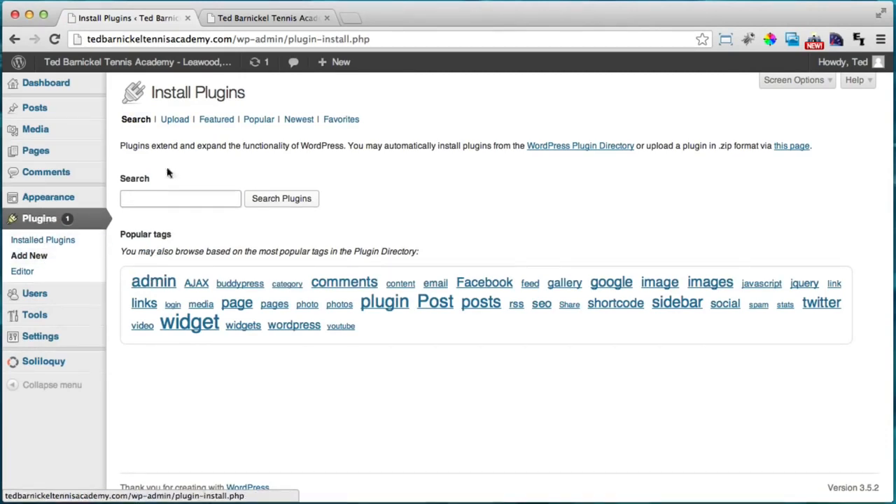
# Upload and install js_composer.zip from the Desktop's codecanyon folder.
pyautogui.click(175, 120)
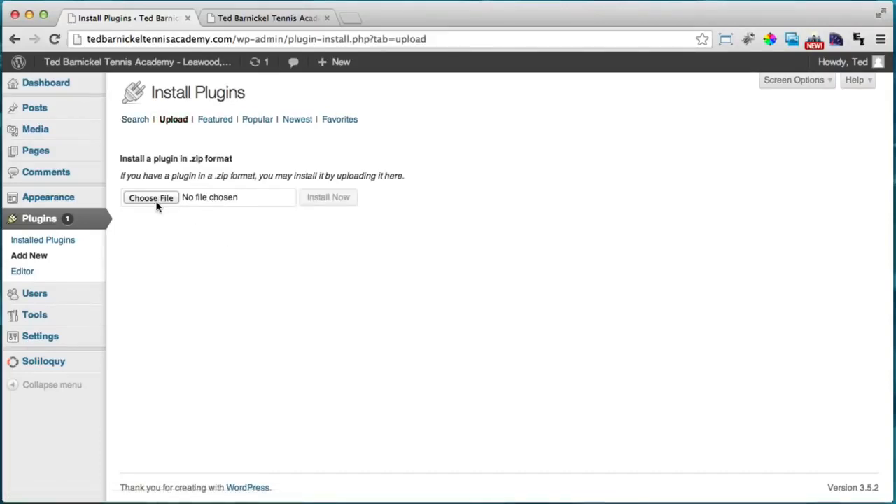
pyautogui.click(157, 200)
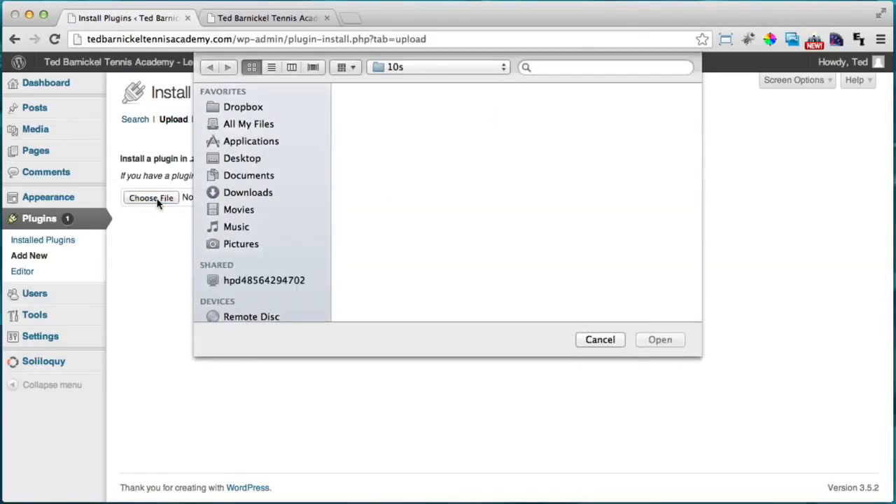
pyautogui.click(245, 159)
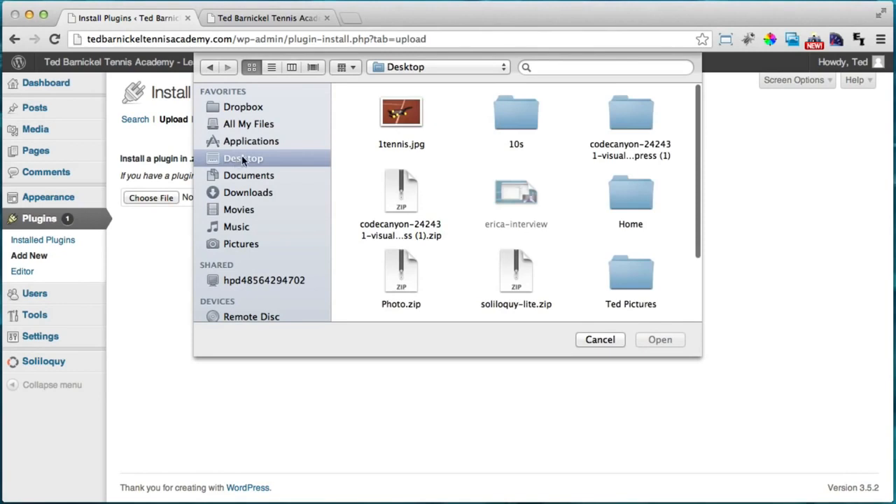
pyautogui.scroll(-1, 524, 202)
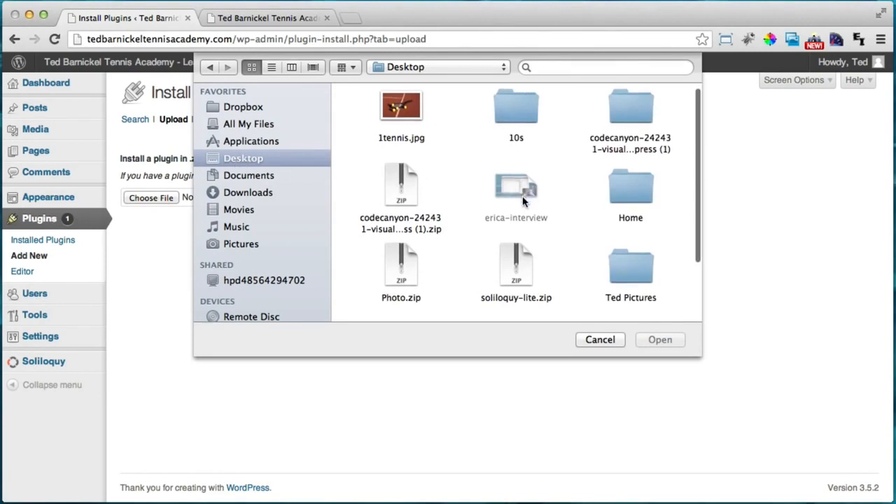
pyautogui.click(633, 112)
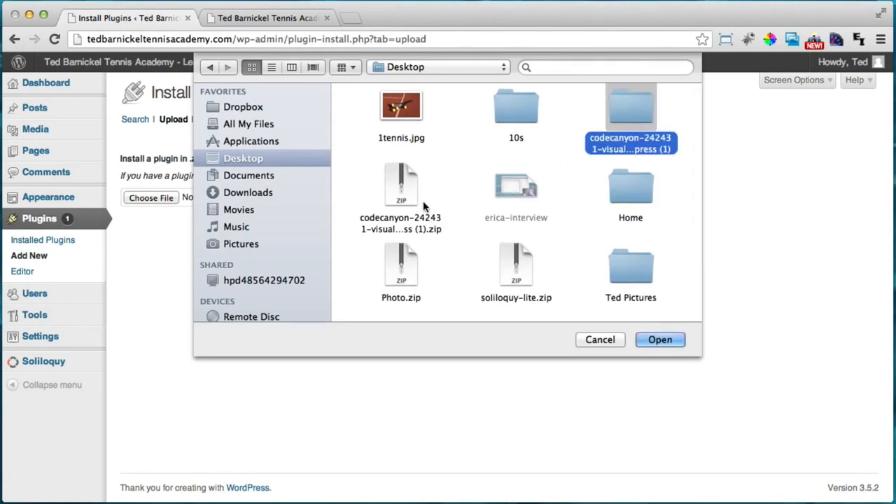
pyautogui.doubleClick(628, 112)
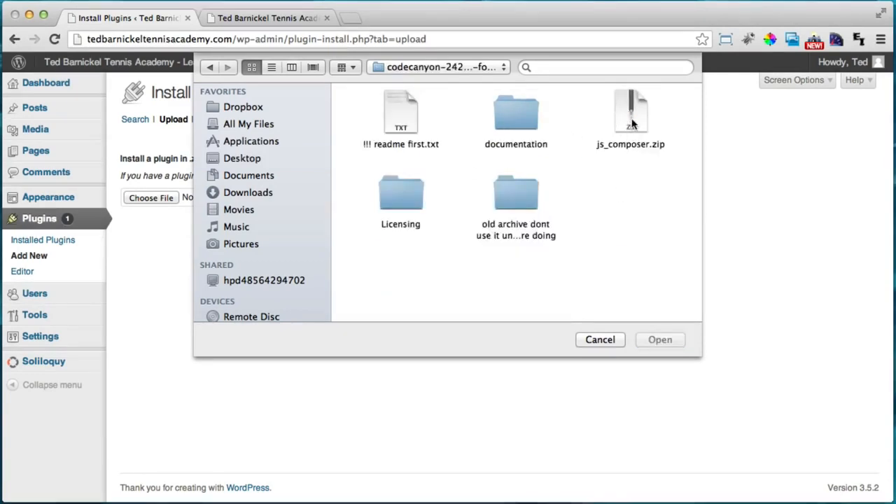
pyautogui.click(633, 124)
pyautogui.click(658, 340)
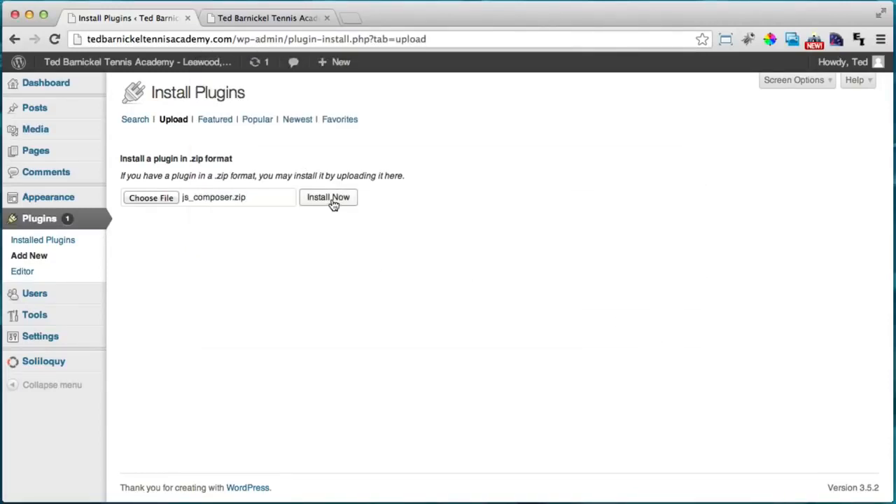
pyautogui.click(327, 197)
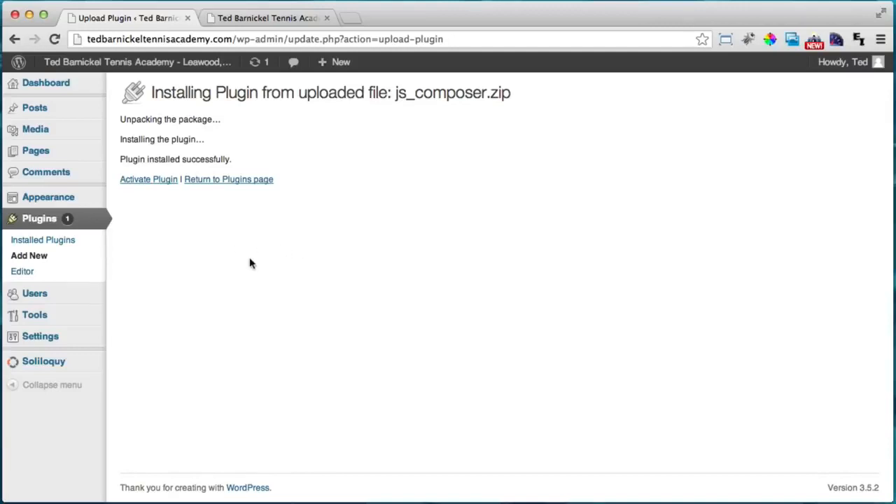
# Activate the newly installed js_composer plugin, leaving 3 of 6 plugins active.
pyautogui.click(155, 180)
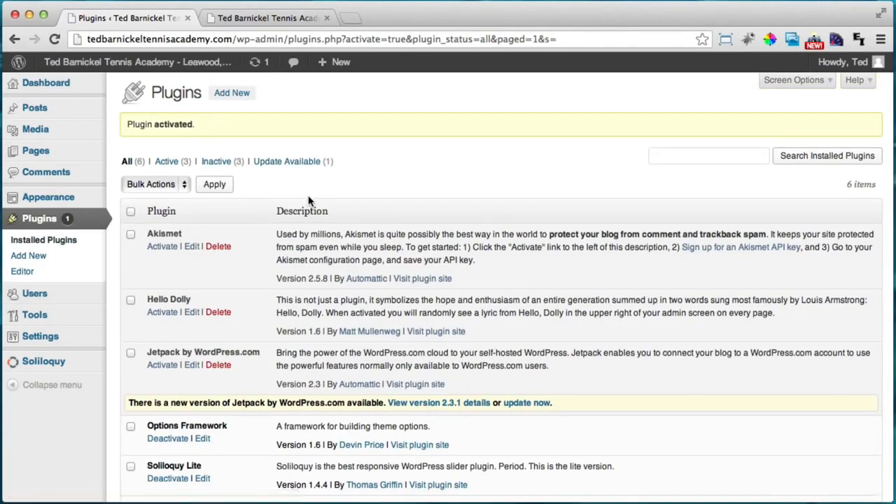
pyautogui.scroll(-2, 308, 201)
pyautogui.scroll(2, 310, 198)
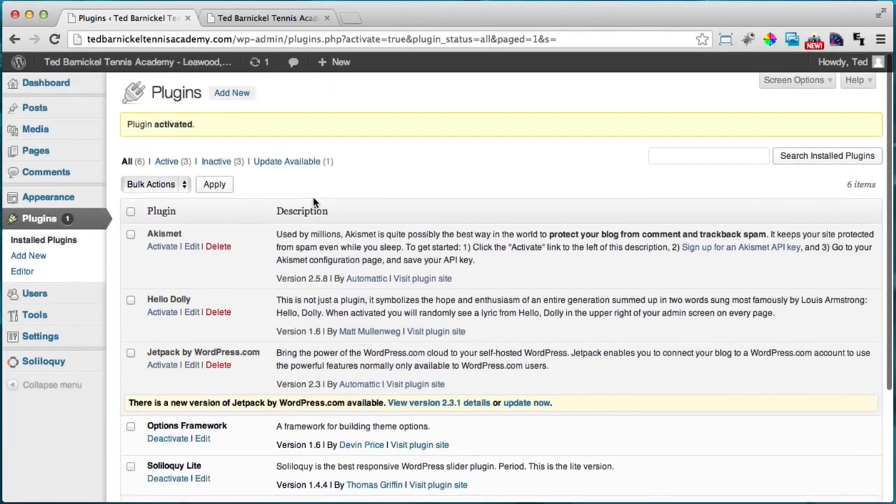
# Open the Home page from the Pages list and select its 'Hi This is a good editor!' sentence.
pyautogui.click(51, 158)
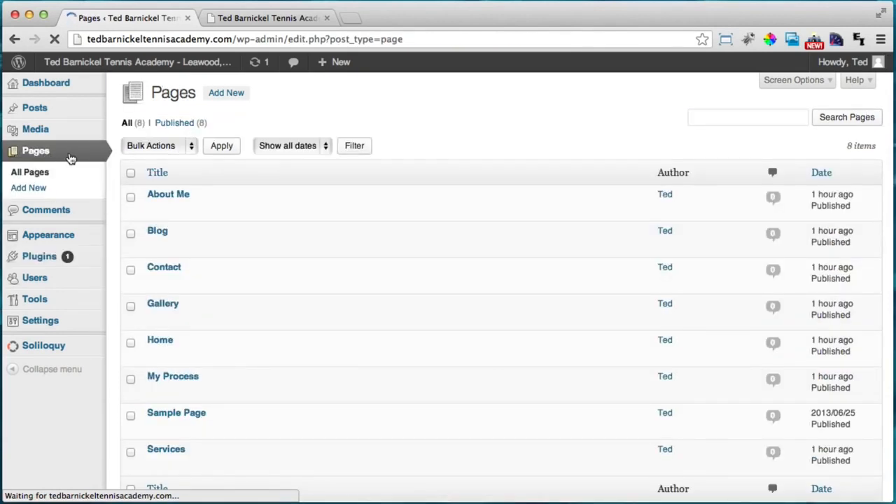
pyautogui.moveTo(200, 344)
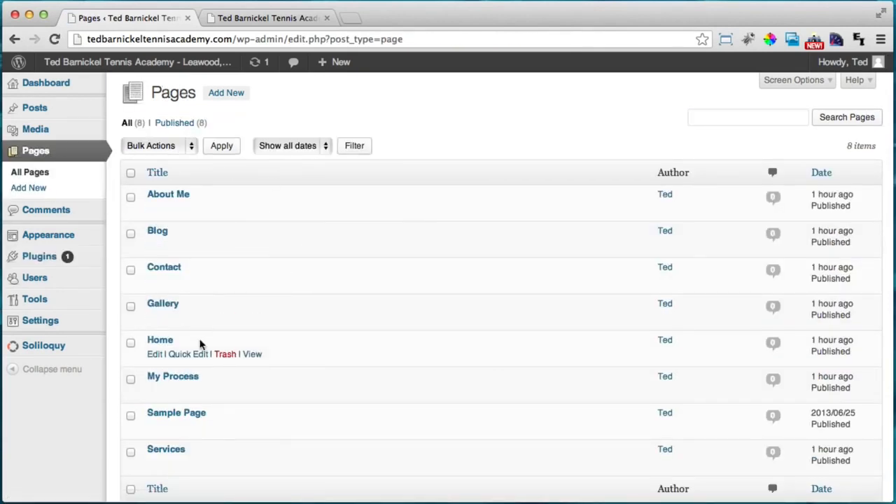
pyautogui.click(162, 343)
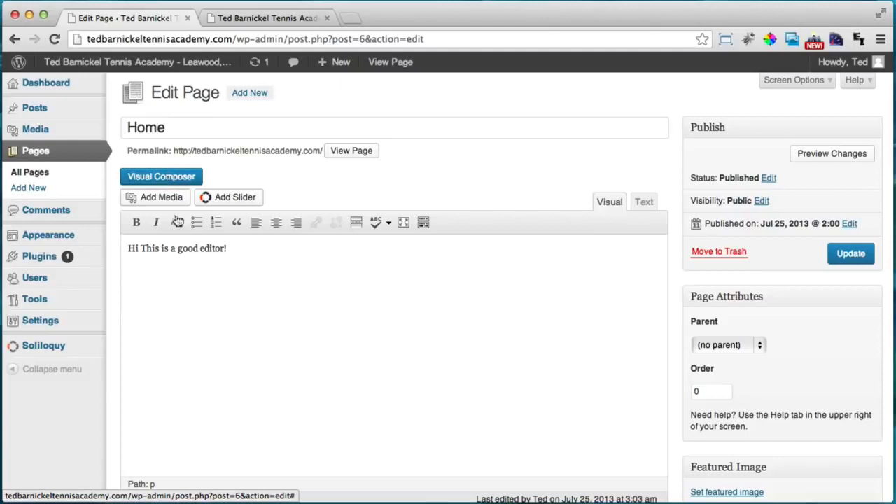
pyautogui.moveTo(284, 266); pyautogui.dragTo(130, 253)
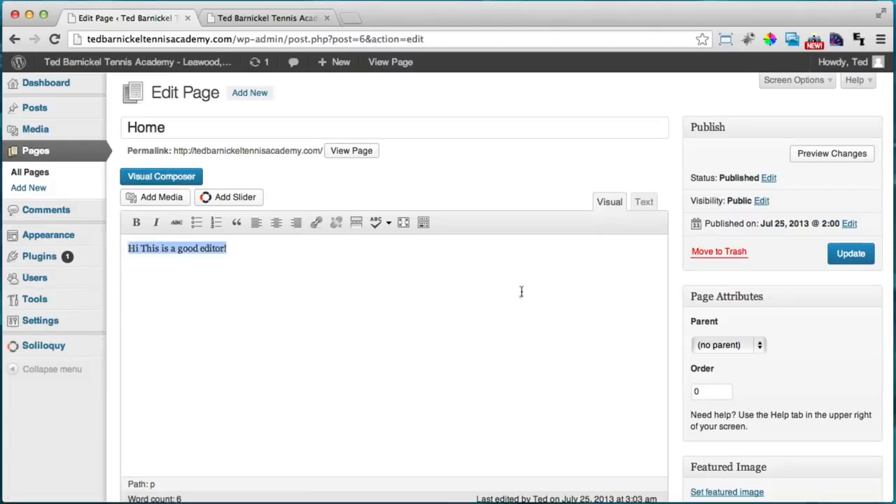
# Switch the Home page editor to Visual Composer, placing the existing sentence in a row.
pyautogui.click(173, 179)
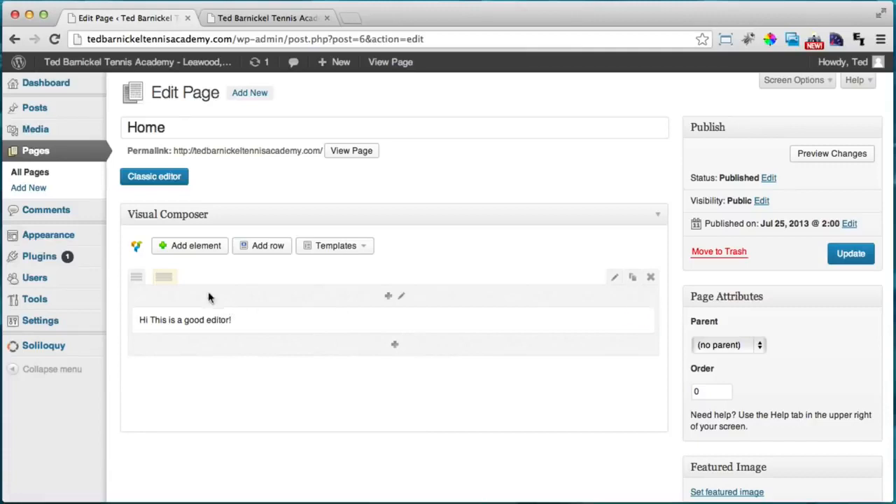
pyautogui.moveTo(161, 279)
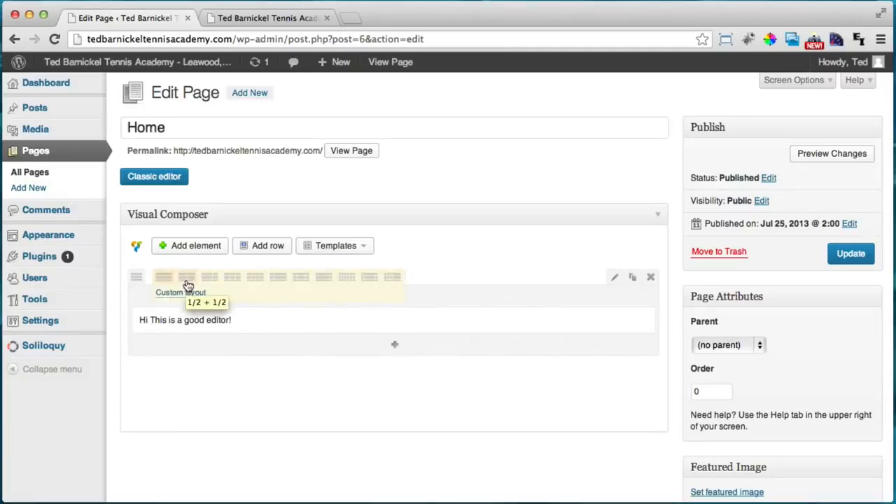
# Give the row a 1/2 + 1/2 layout, delete the old text block, and add to the left column.
pyautogui.click(187, 283)
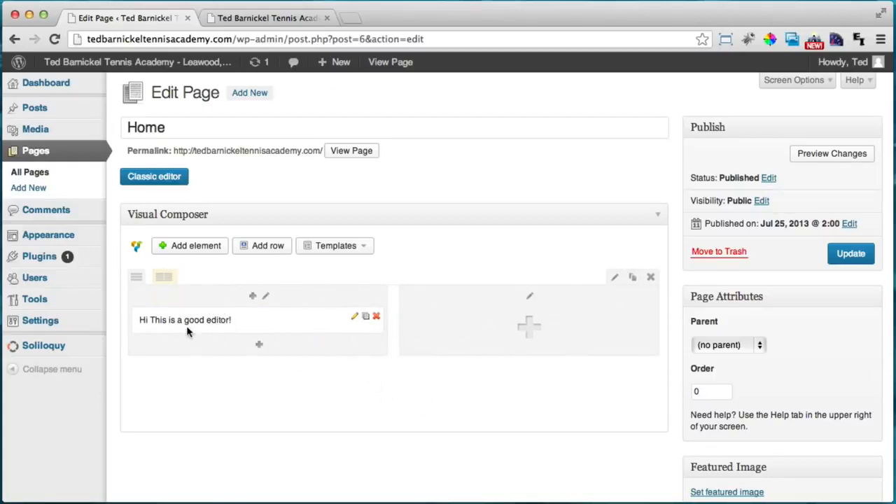
pyautogui.scroll(-1, 344, 350)
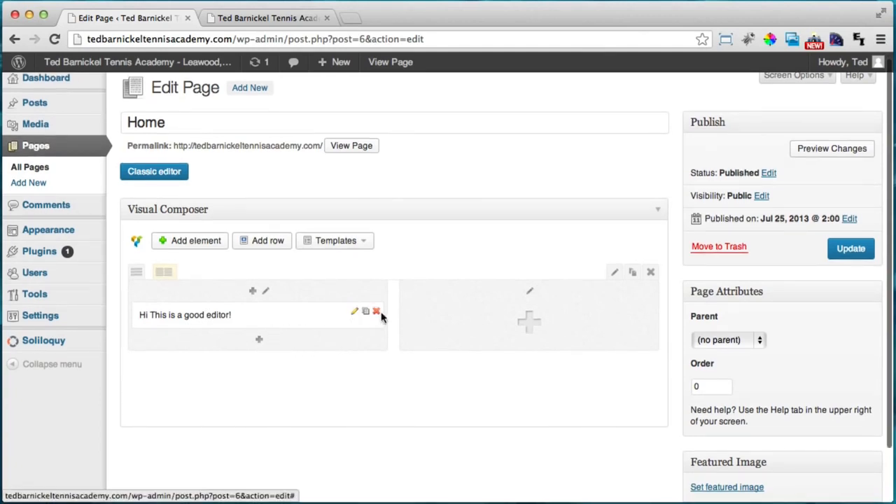
pyautogui.click(377, 314)
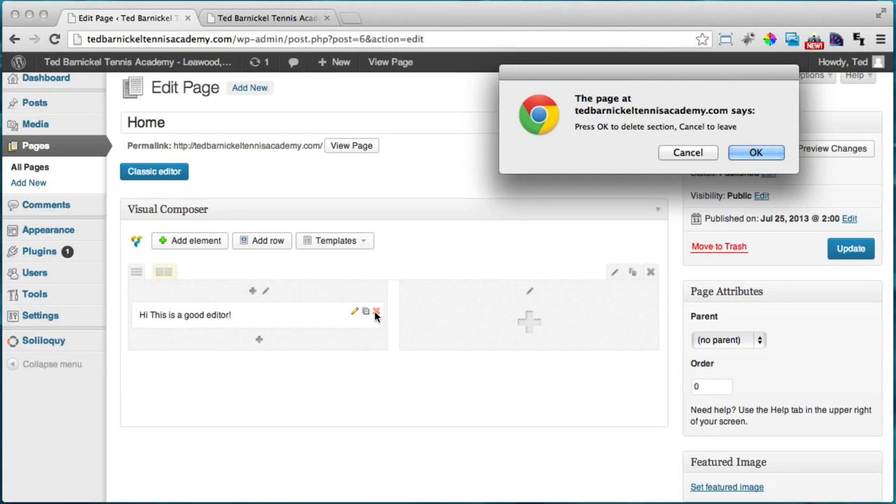
pyautogui.click(768, 154)
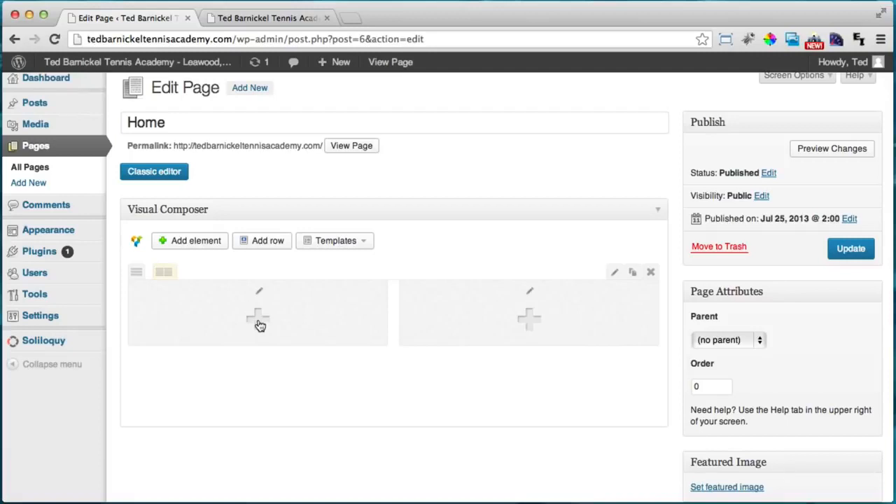
pyautogui.click(259, 324)
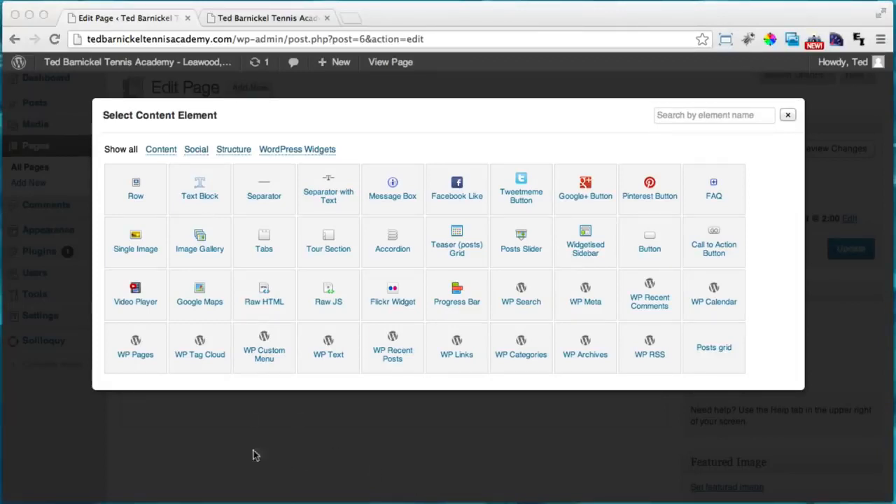
# Add a text block to the left column and clear its placeholder text.
pyautogui.click(201, 195)
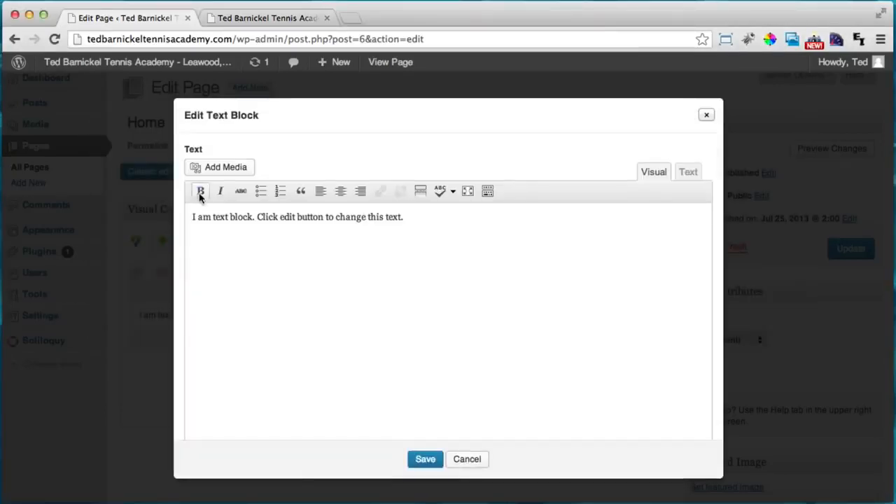
pyautogui.moveTo(451, 221); pyautogui.dragTo(144, 212)
pyautogui.press('BackSpace')
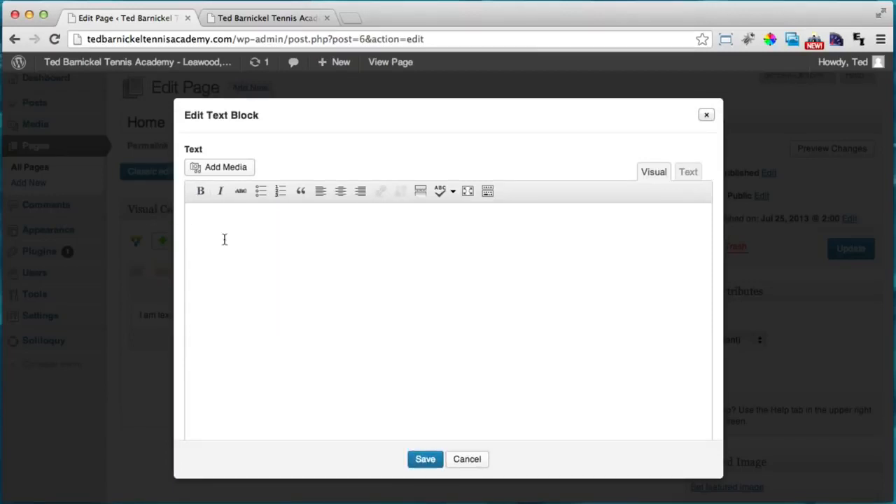
# Upload me.jpg from the Desktop's 10s folder into the media library.
pyautogui.click(231, 168)
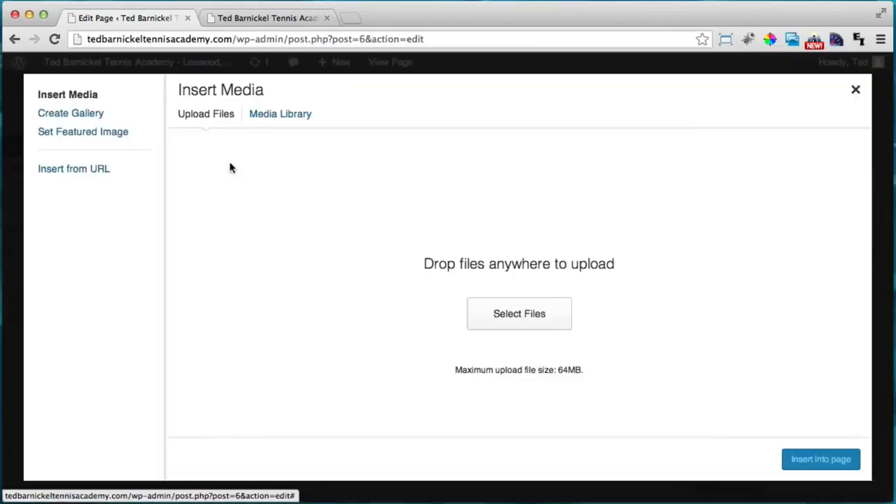
pyautogui.click(515, 313)
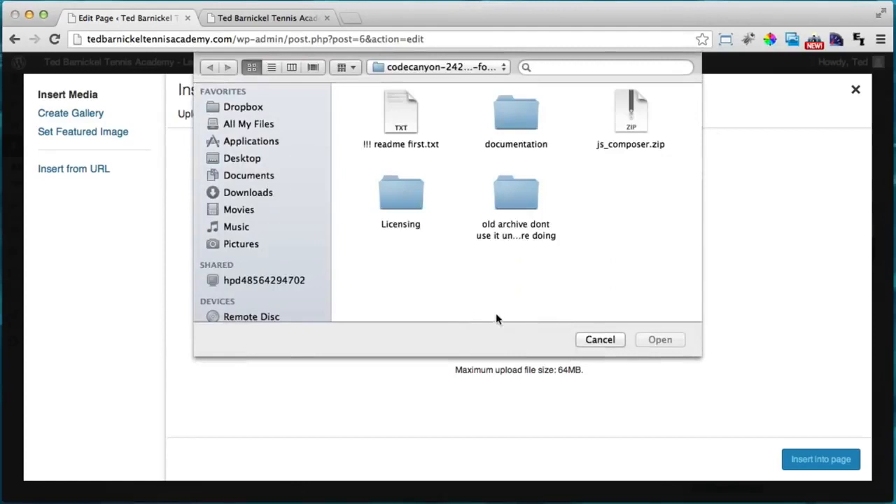
pyautogui.click(247, 160)
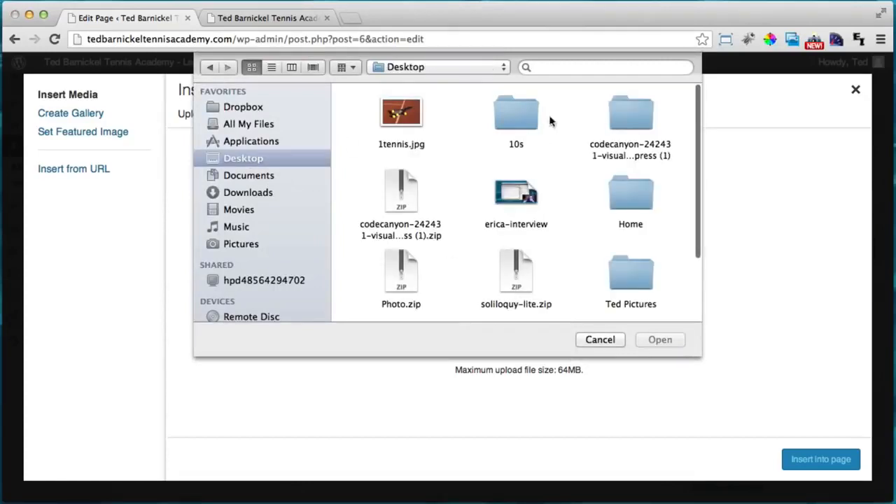
pyautogui.doubleClick(511, 117)
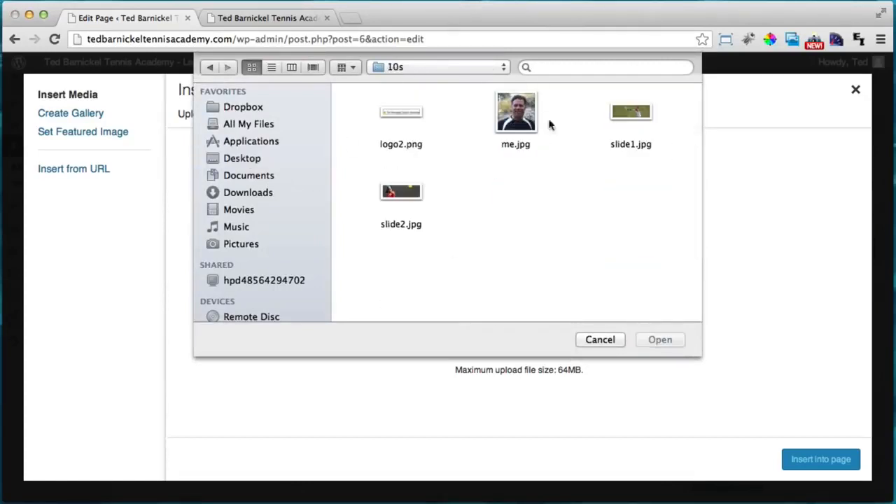
pyautogui.click(512, 115)
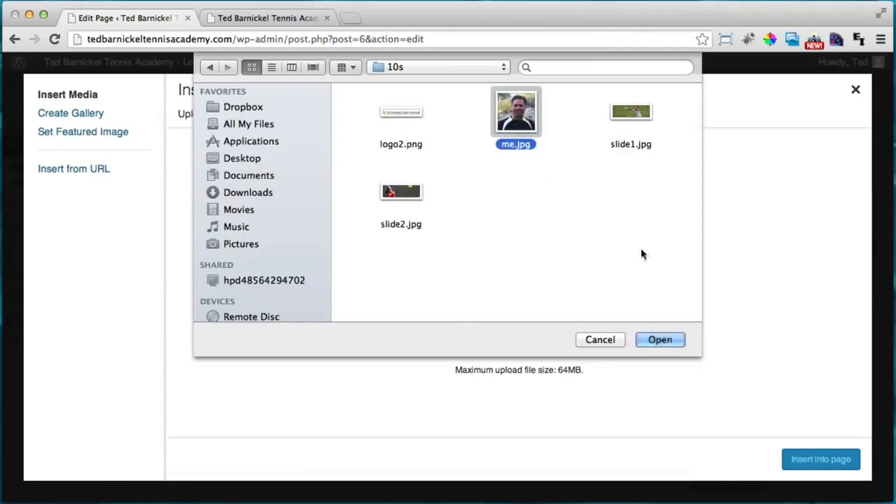
pyautogui.click(661, 341)
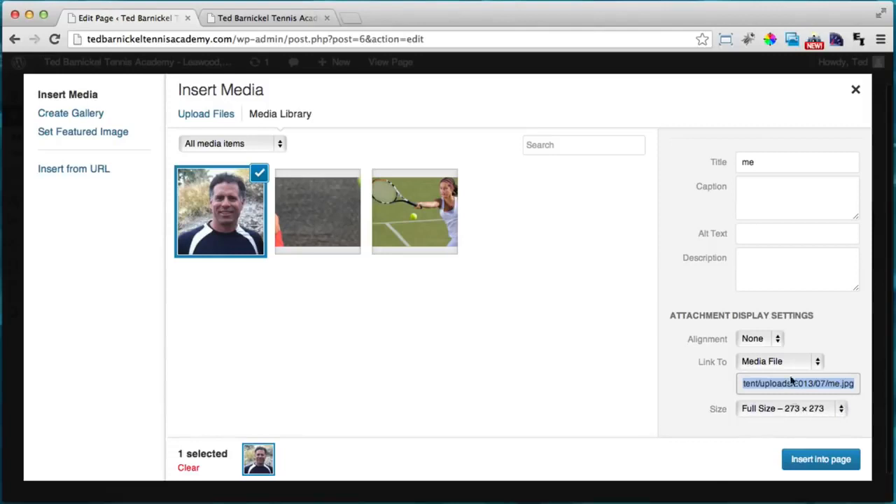
# Set the photo to Center alignment, Link To None, and Full Size 273 × 273.
pyautogui.click(778, 339)
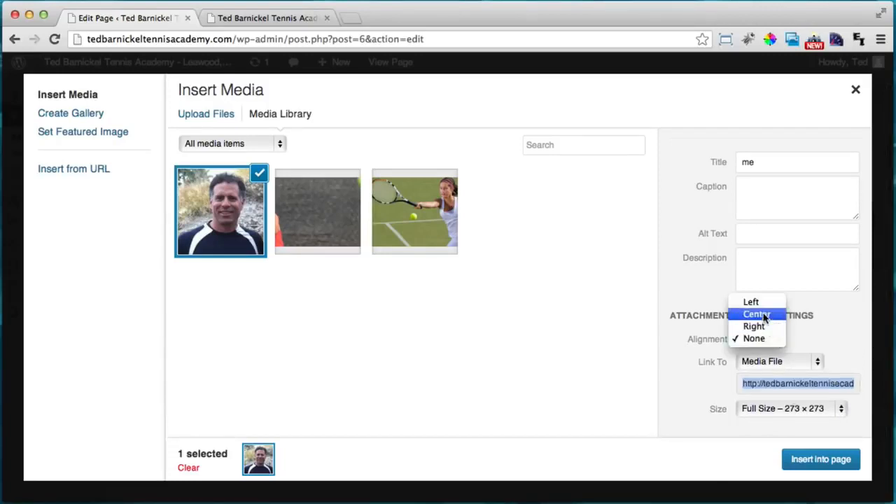
pyautogui.click(765, 316)
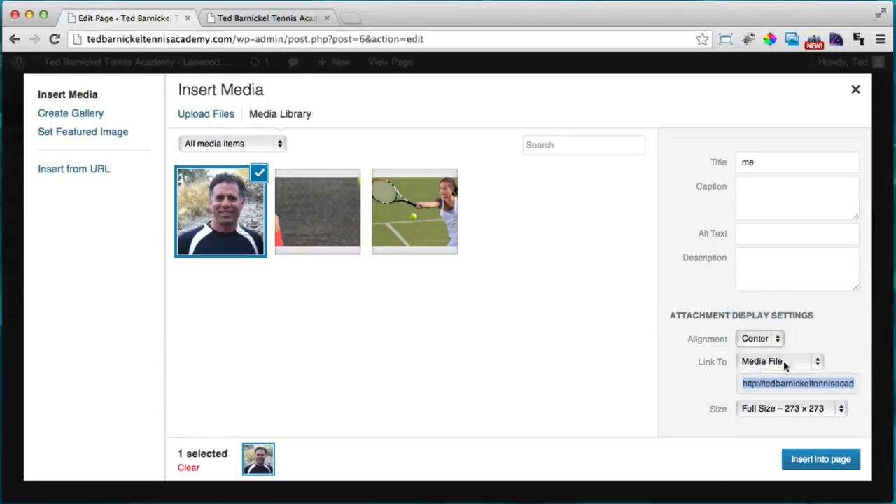
pyautogui.click(809, 362)
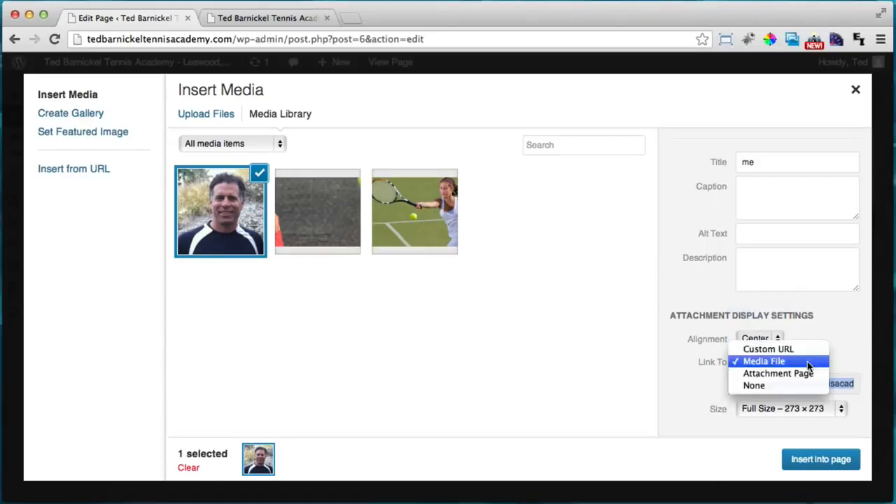
pyautogui.click(771, 385)
pyautogui.scroll(3, 789, 386)
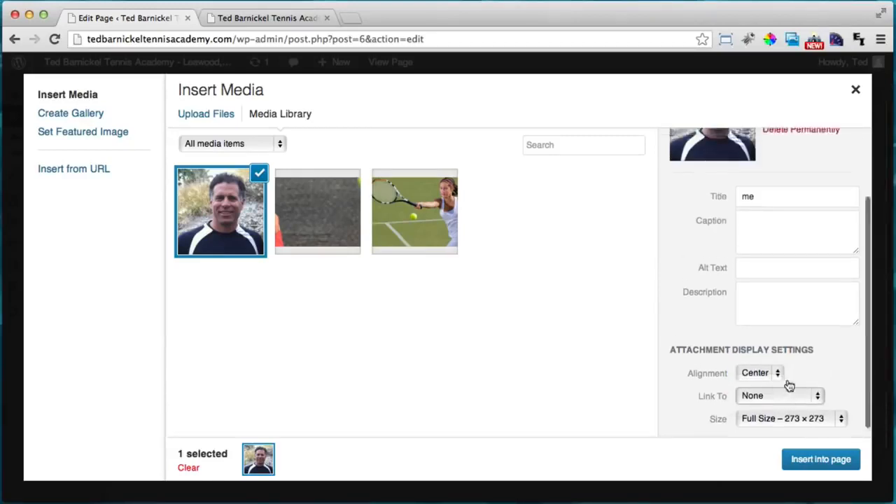
pyautogui.scroll(-3, 780, 270)
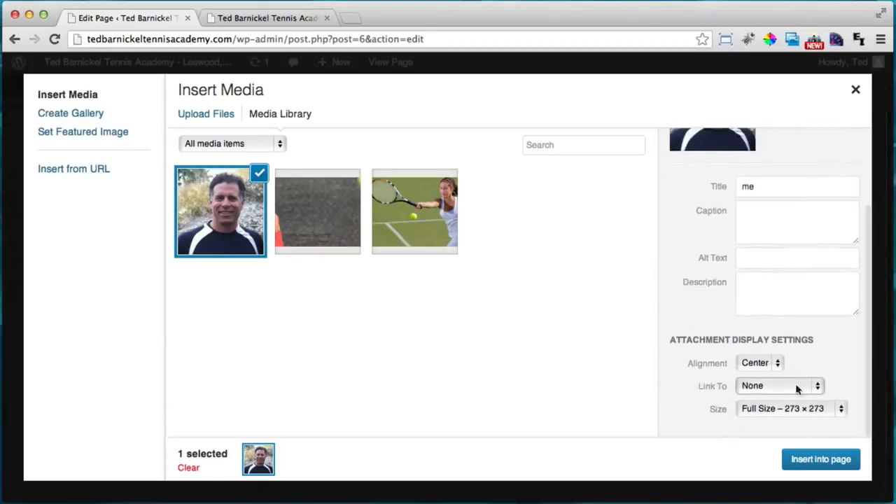
pyautogui.click(829, 413)
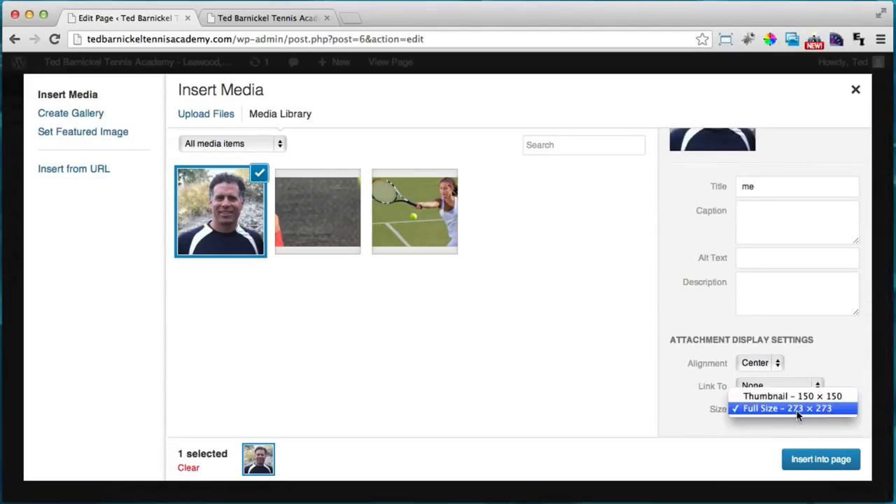
pyautogui.click(798, 414)
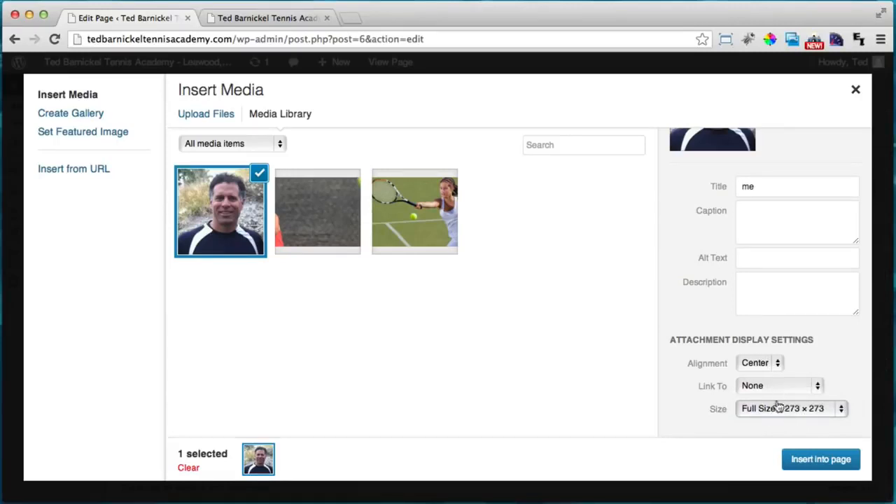
pyautogui.scroll(2, 742, 350)
pyautogui.scroll(-2, 760, 297)
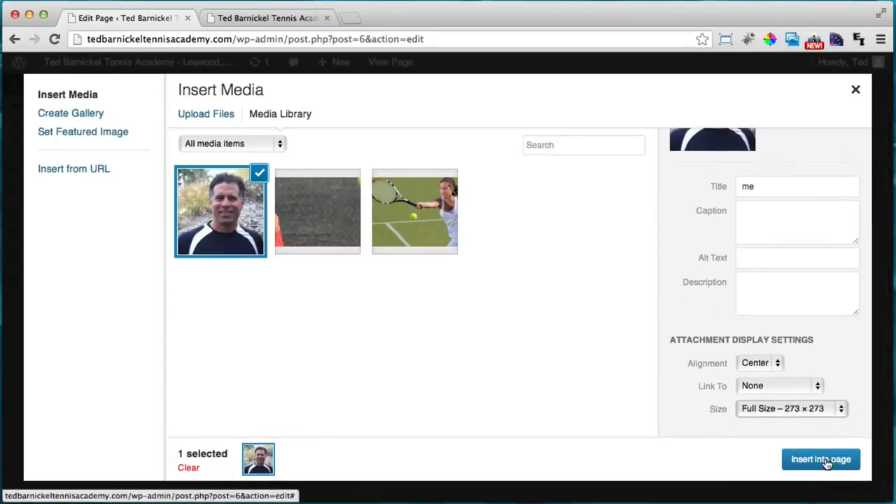
# Insert the photo, save the text block, and begin adding an element to the right column.
pyautogui.click(821, 459)
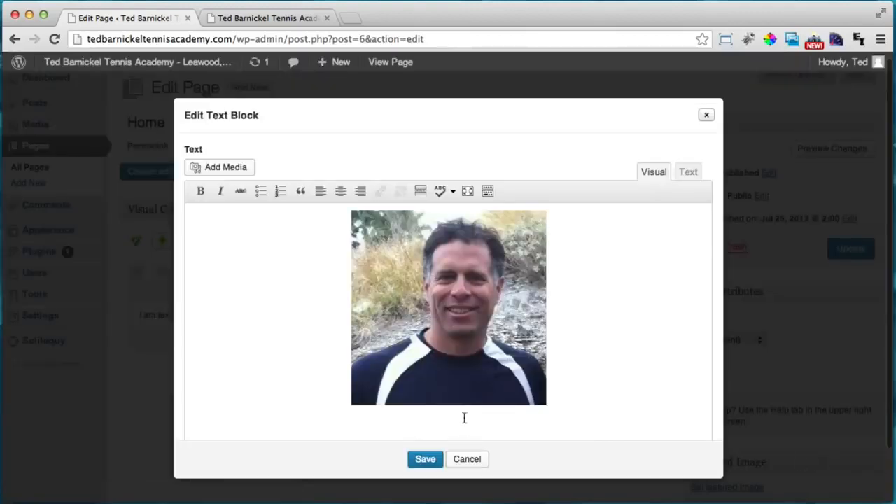
pyautogui.click(426, 459)
pyautogui.scroll(-1, 497, 377)
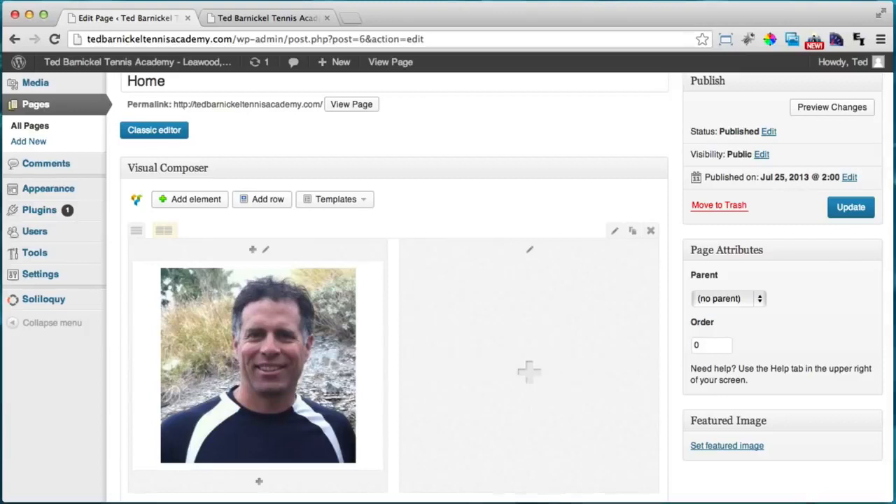
pyautogui.scroll(-1, 599, 343)
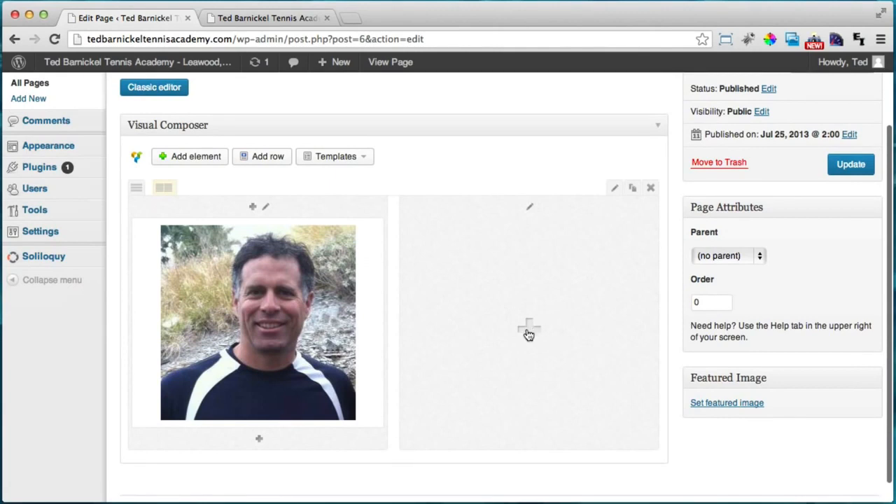
pyautogui.click(528, 330)
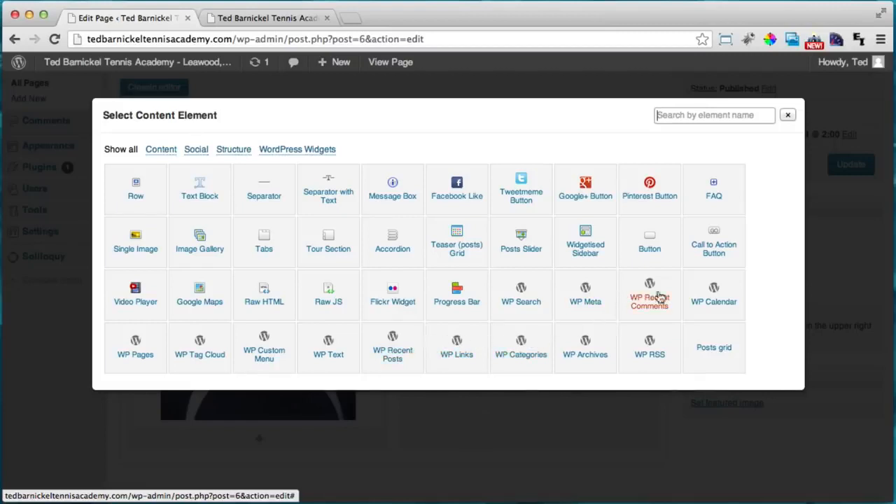
# Add a WP Text element titled 'Hi! I'm Ted!' with the pasted introduction paragraph.
pyautogui.click(330, 355)
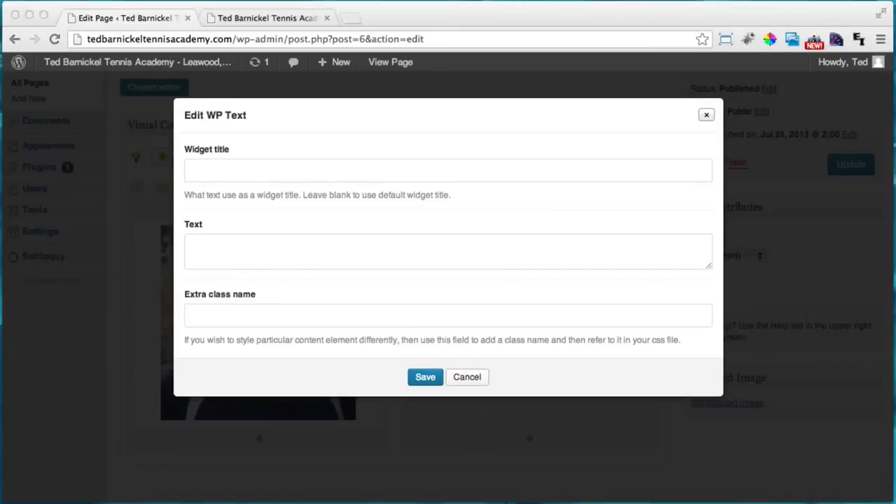
pyautogui.click(261, 172)
pyautogui.write("Hi! I'm Ted!")
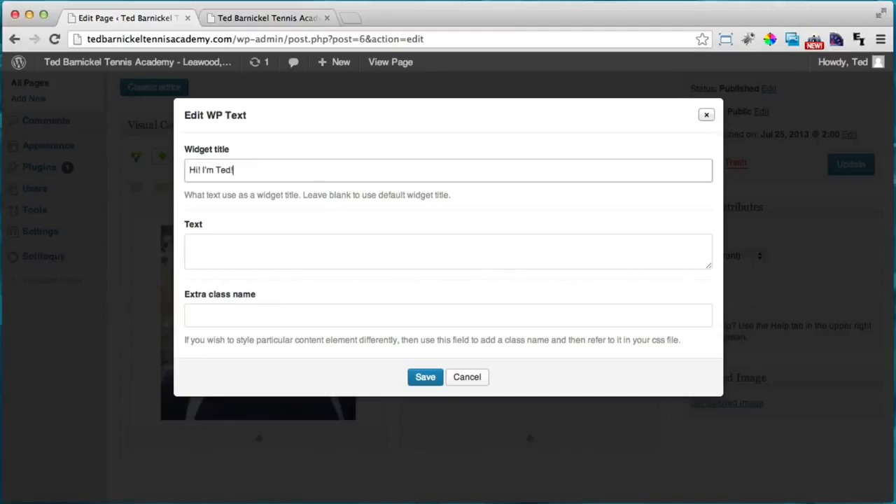
pyautogui.press('super+Tab')
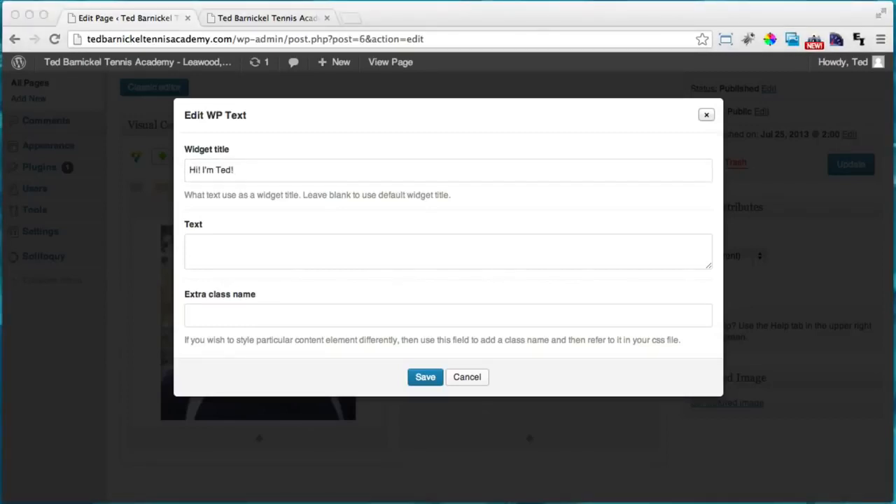
pyautogui.click(308, 255)
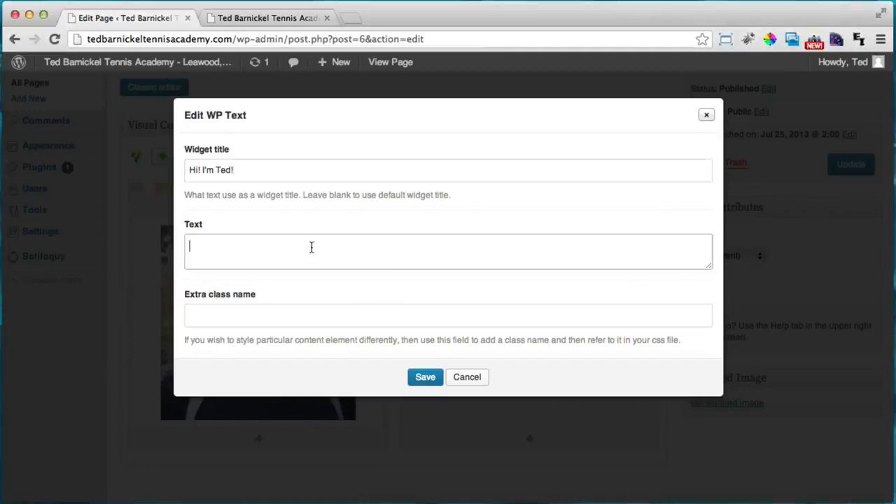
pyautogui.write('I teach Junior Tennis to kids and teens who want to play competitively. I am a dad so I am super patient which will allow you to develop quick gains an excellent strategy and confidence in your game.')
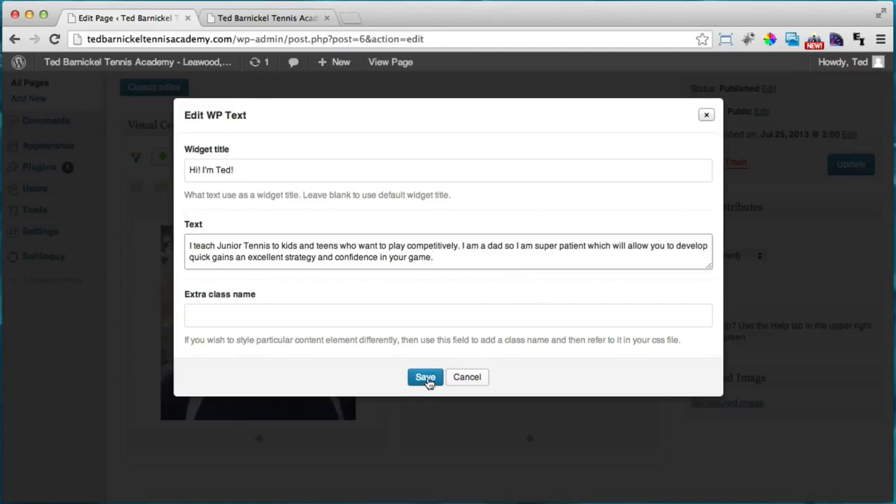
pyautogui.click(427, 380)
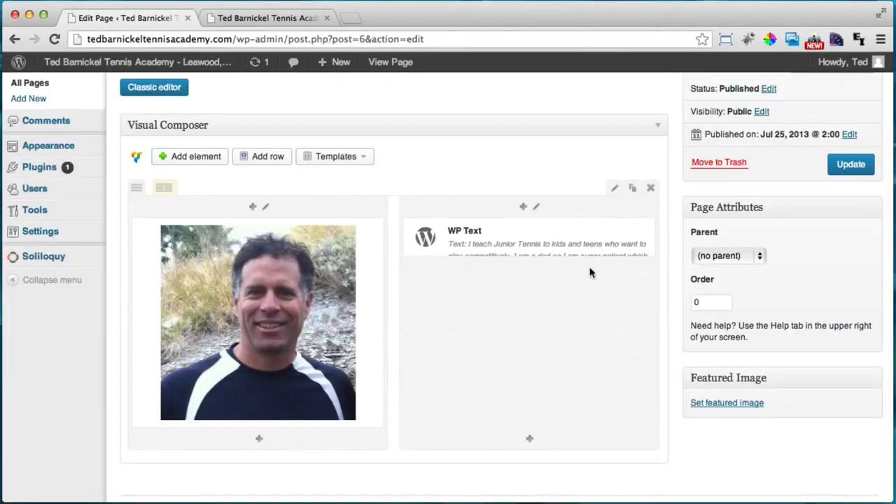
# Update the Home page to publish the new text element.
pyautogui.scroll(2, 657, 294)
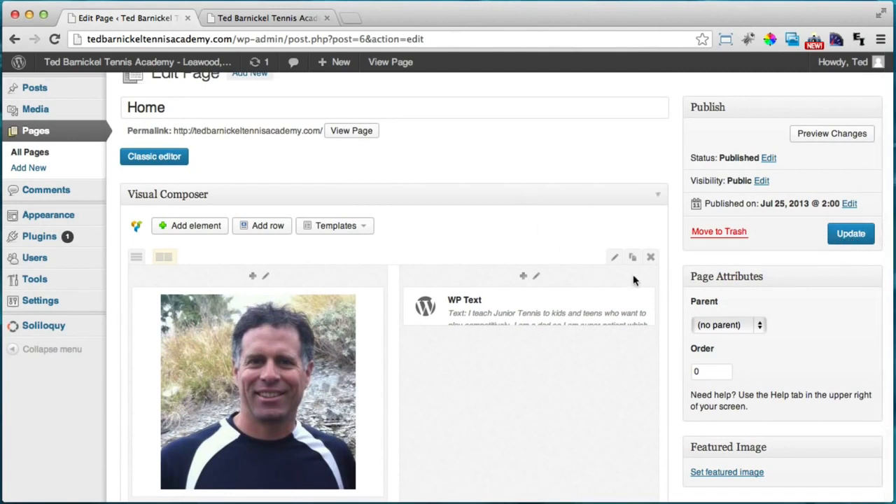
pyautogui.scroll(1, 740, 274)
pyautogui.click(847, 246)
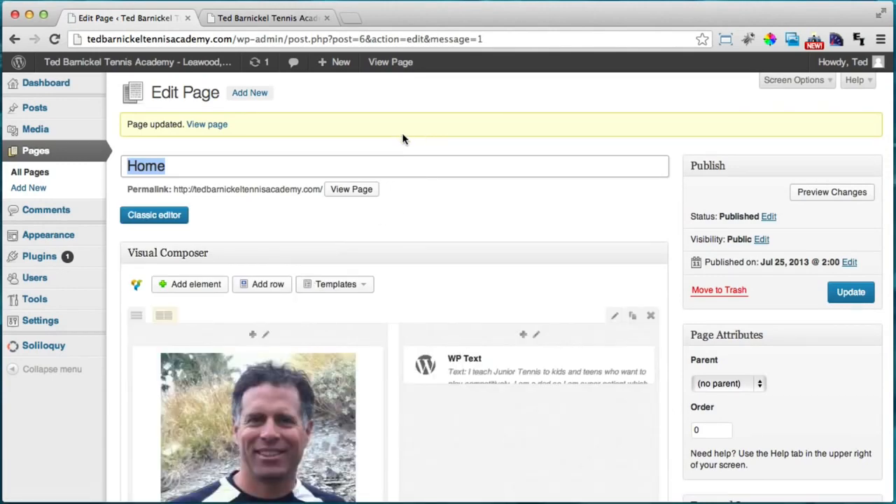
pyautogui.click(264, 19)
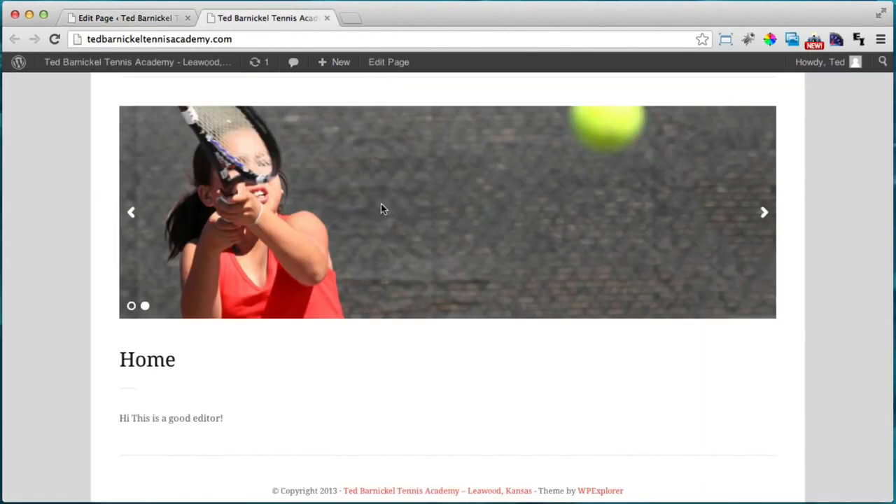
pyautogui.scroll(5, 223, 109)
pyautogui.click(55, 39)
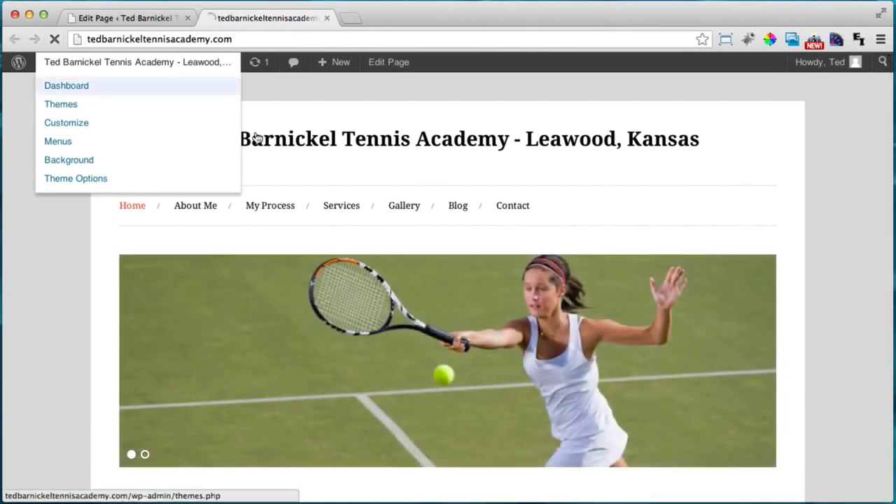
pyautogui.scroll(-5, 547, 199)
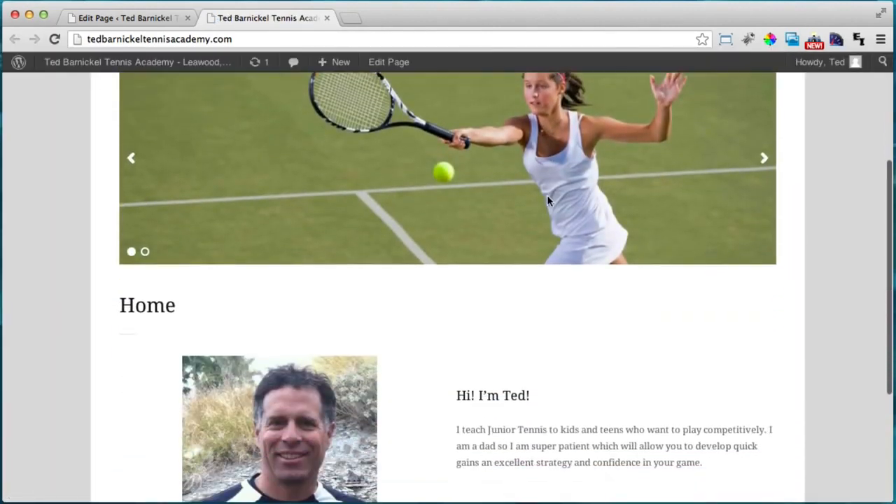
pyautogui.scroll(-1, 549, 201)
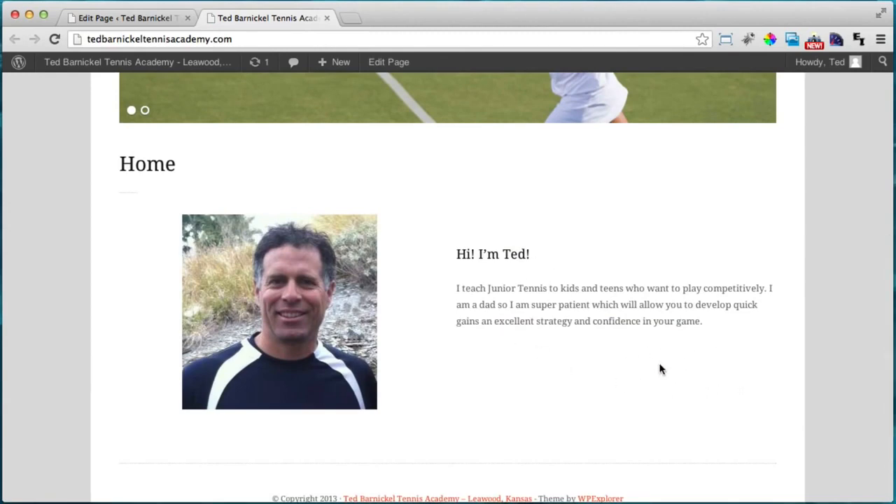
pyautogui.scroll(10, 659, 369)
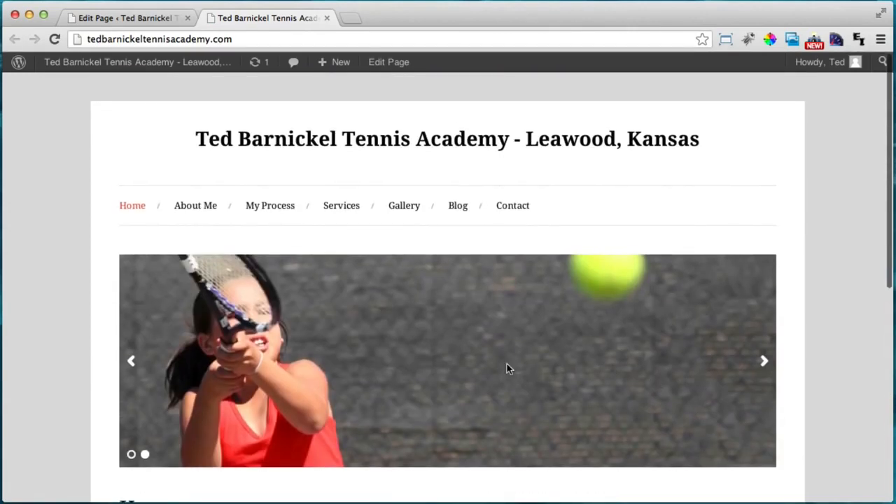
pyautogui.scroll(-5, 847, 319)
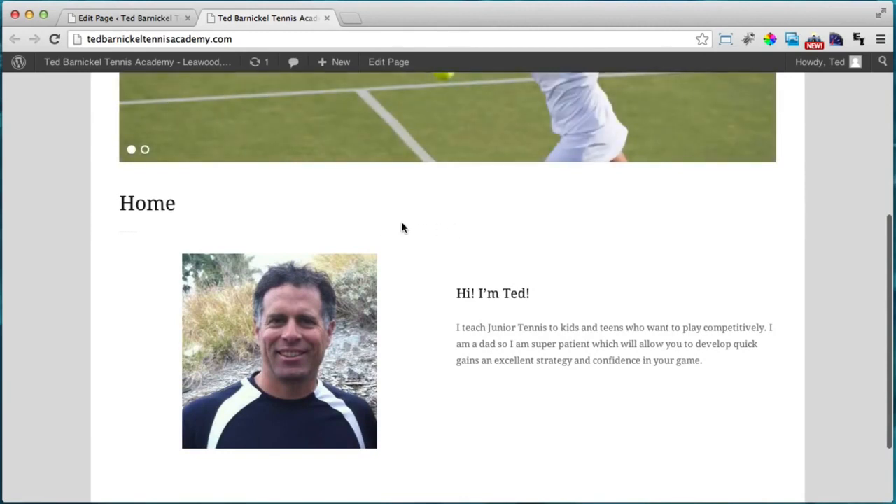
pyautogui.scroll(1, 410, 236)
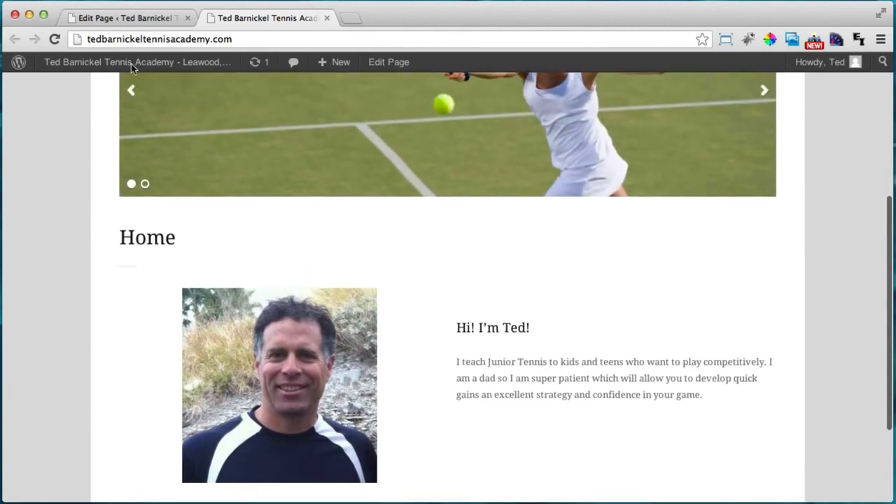
# Back in the Home page editor, add a new Text Block element.
pyautogui.click(129, 20)
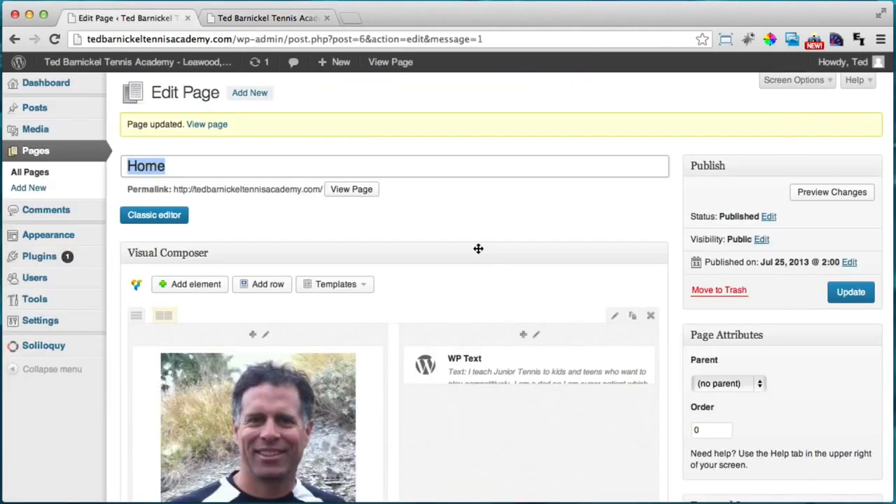
pyautogui.scroll(-2, 528, 253)
pyautogui.scroll(-3, 526, 251)
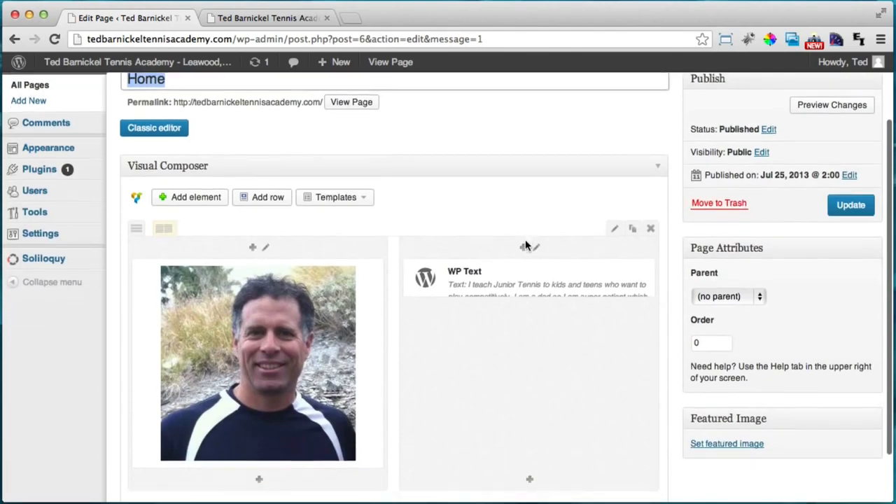
pyautogui.scroll(1, 525, 245)
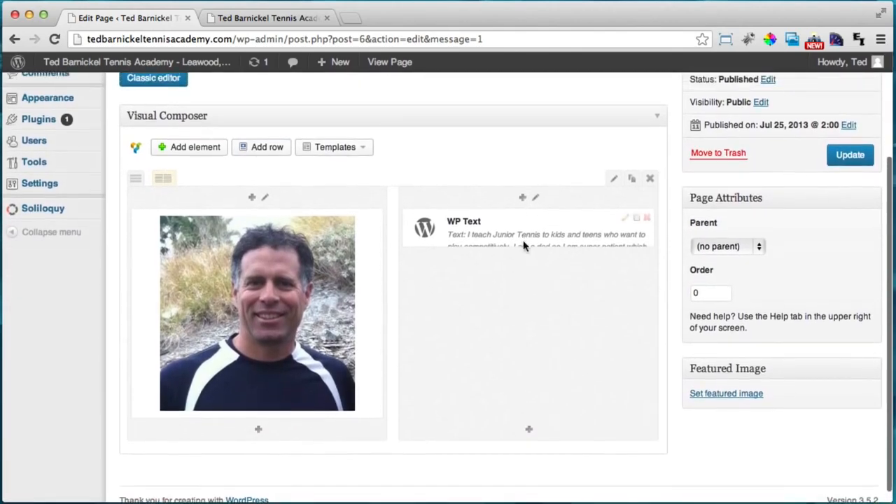
pyautogui.click(199, 147)
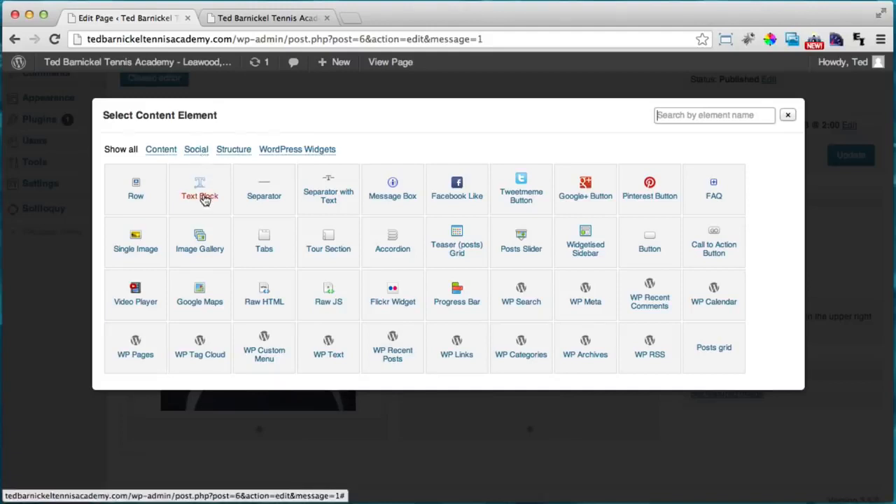
pyautogui.click(203, 197)
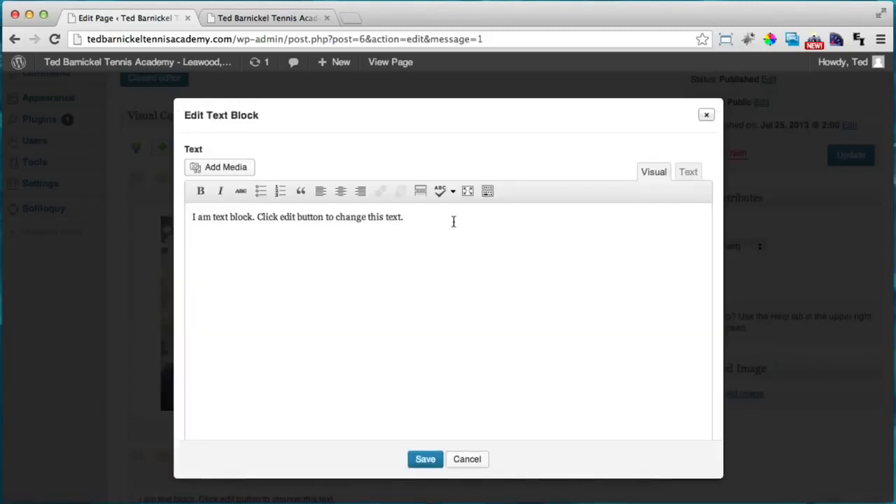
# Replace the placeholder with 'Junior Tennis Player? Let Me Coach You To Success!'.
pyautogui.moveTo(453, 222); pyautogui.dragTo(156, 218)
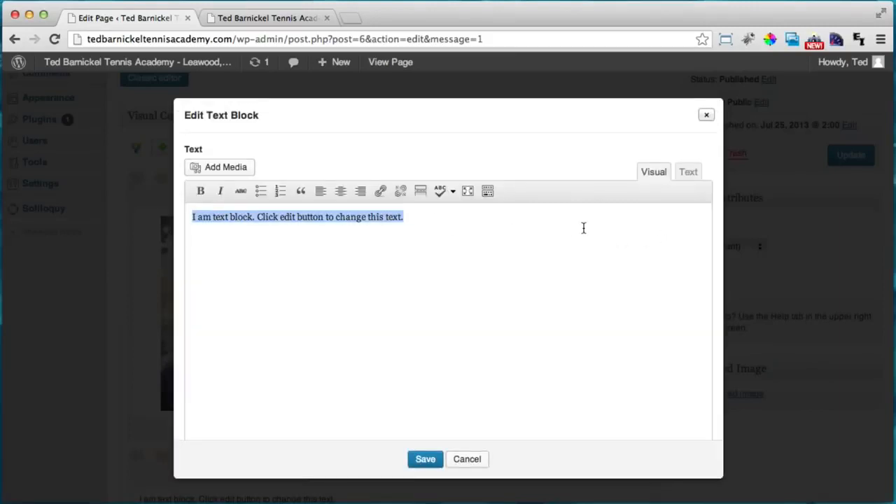
pyautogui.press('super+Tab')
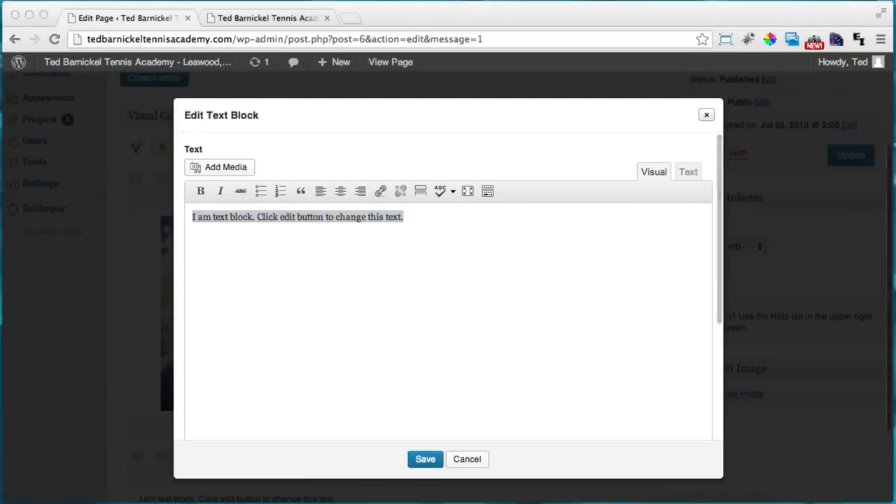
pyautogui.press('super+Tab')
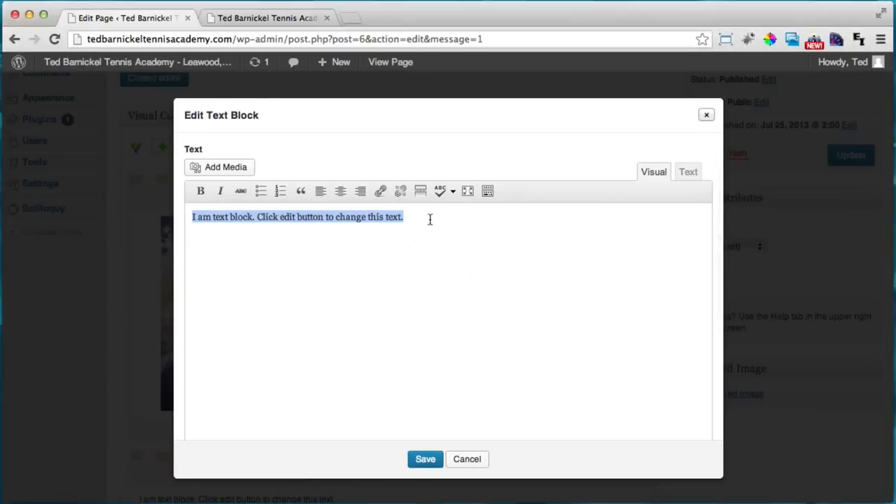
pyautogui.moveTo(430, 219); pyautogui.dragTo(156, 203)
pyautogui.write('Junior Tennis Player? Let Me Coach You To Success!')
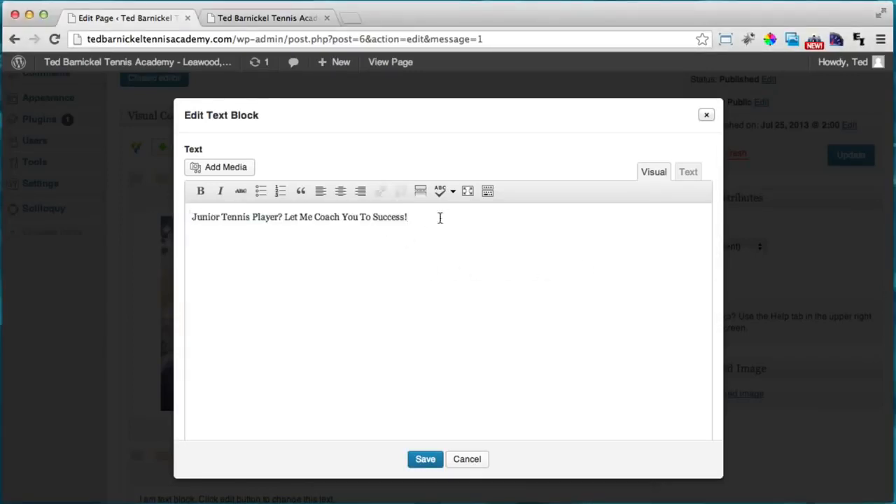
pyautogui.moveTo(440, 218); pyautogui.dragTo(396, 218)
pyautogui.moveTo(473, 217); pyautogui.dragTo(139, 218)
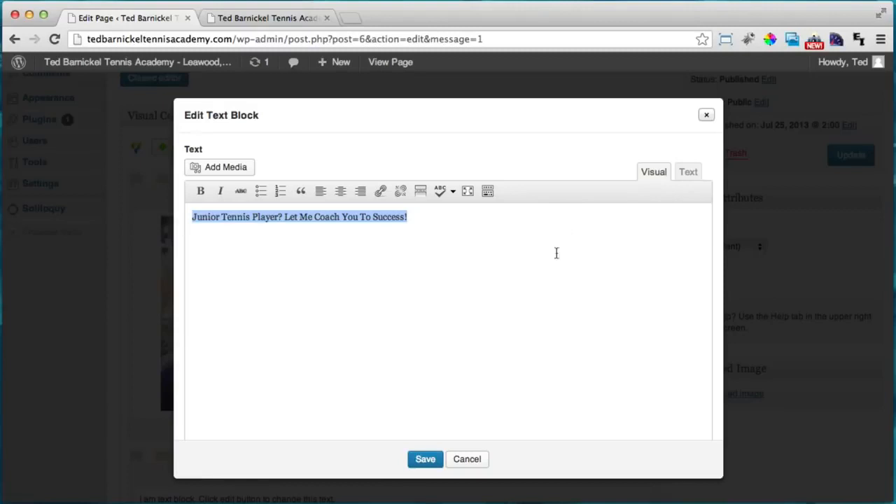
# Format the headline as a centred Heading 1 and save the text block.
pyautogui.click(488, 195)
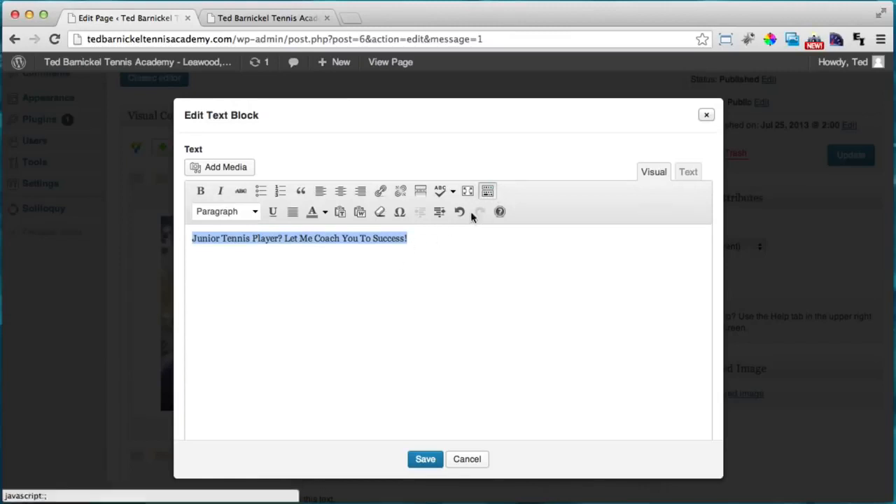
pyautogui.click(255, 211)
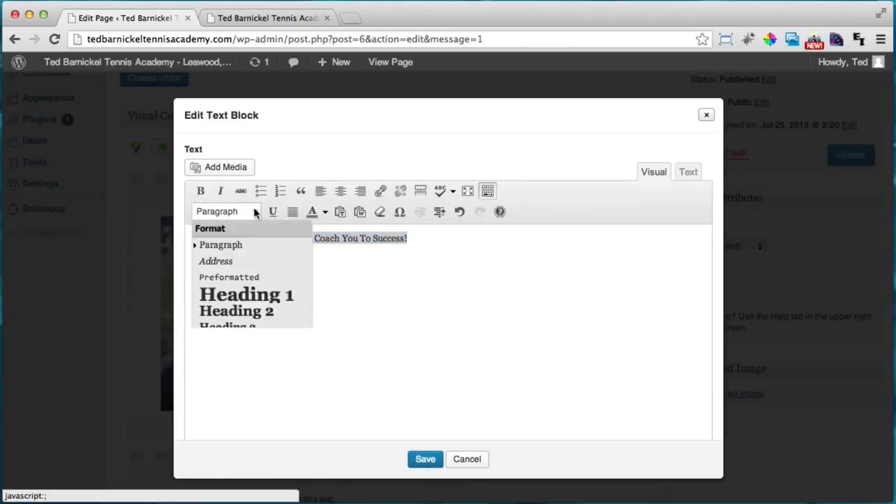
pyautogui.click(270, 300)
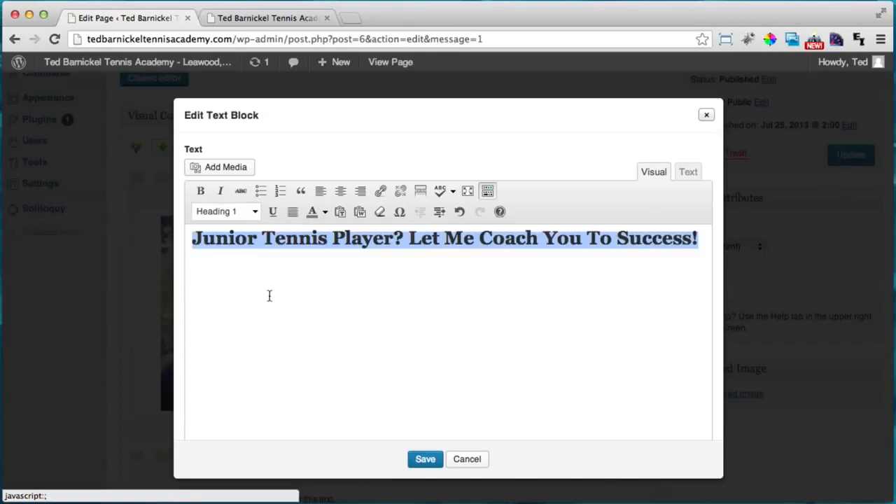
pyautogui.click(341, 192)
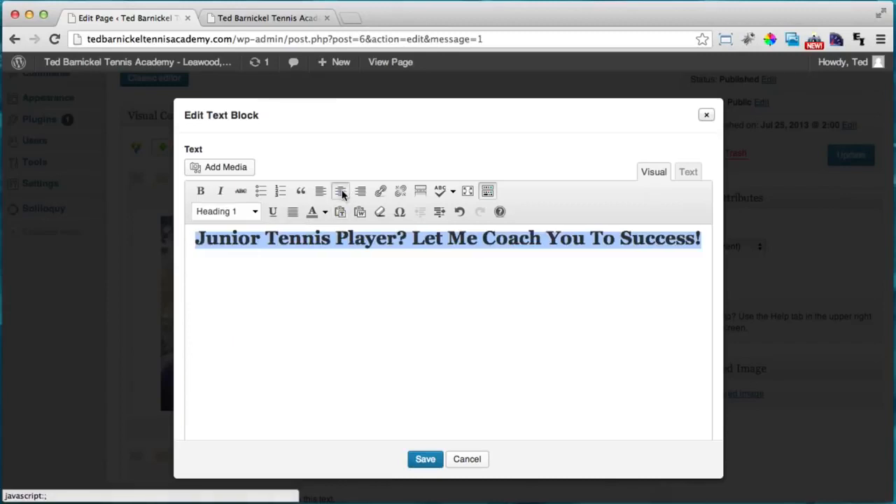
pyautogui.click(427, 460)
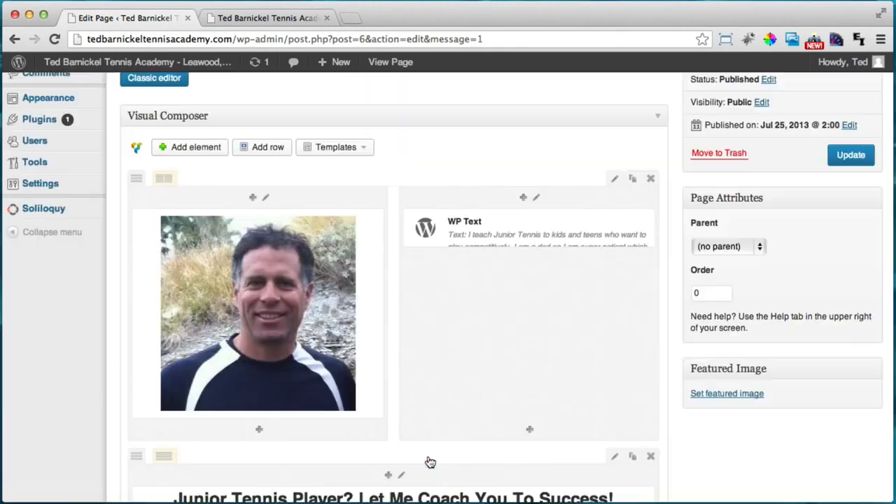
# Move the headline row above the photo row and update the Home page.
pyautogui.scroll(-3, 462, 378)
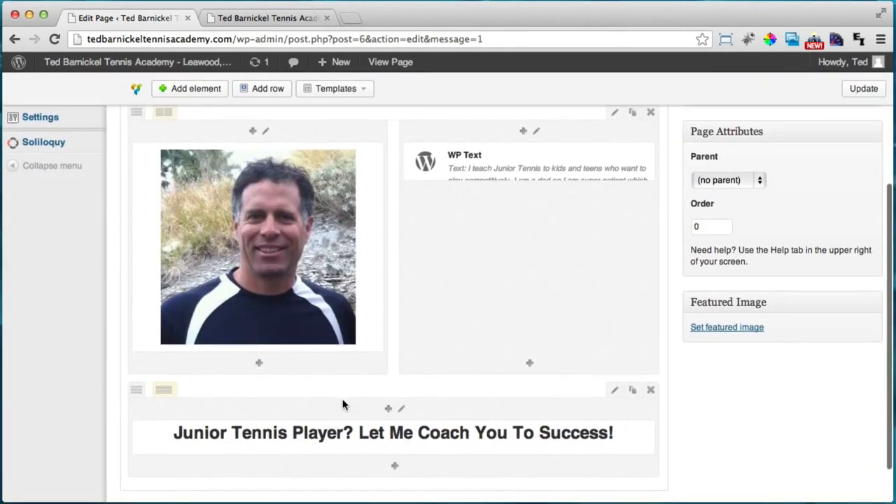
pyautogui.moveTo(320, 160)
pyautogui.scroll(2, 324, 160)
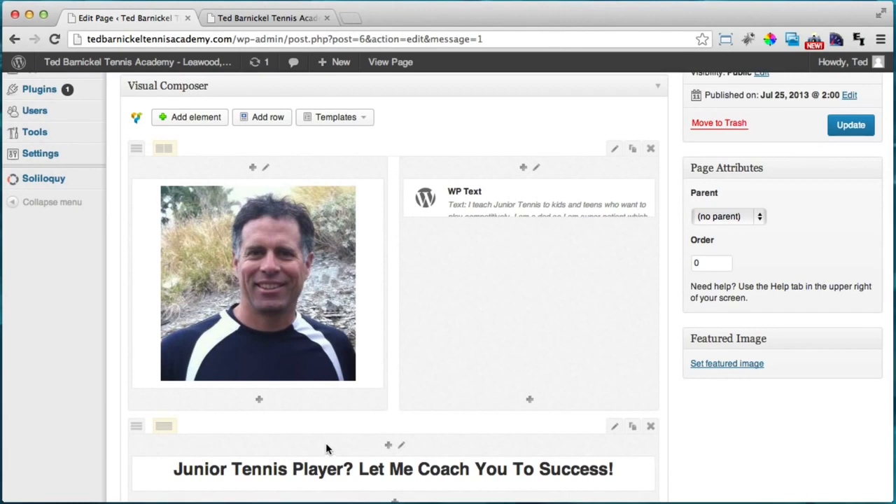
pyautogui.moveTo(325, 443); pyautogui.dragTo(144, 186)
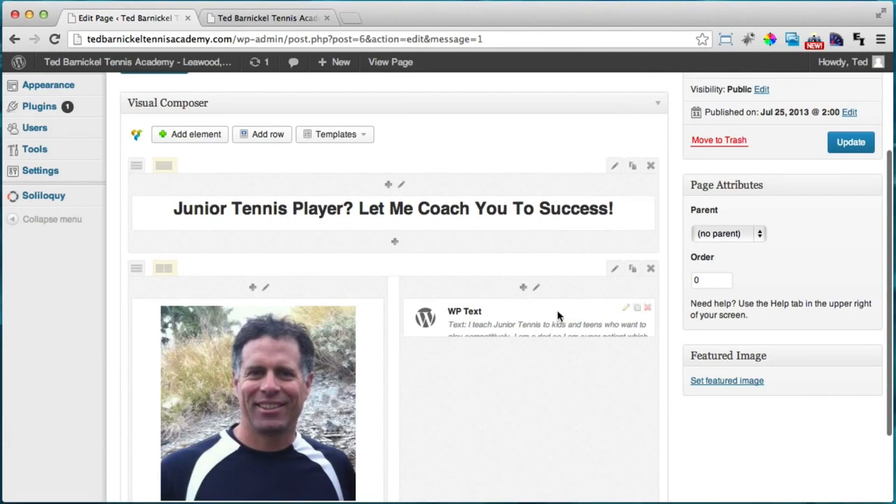
pyautogui.click(848, 145)
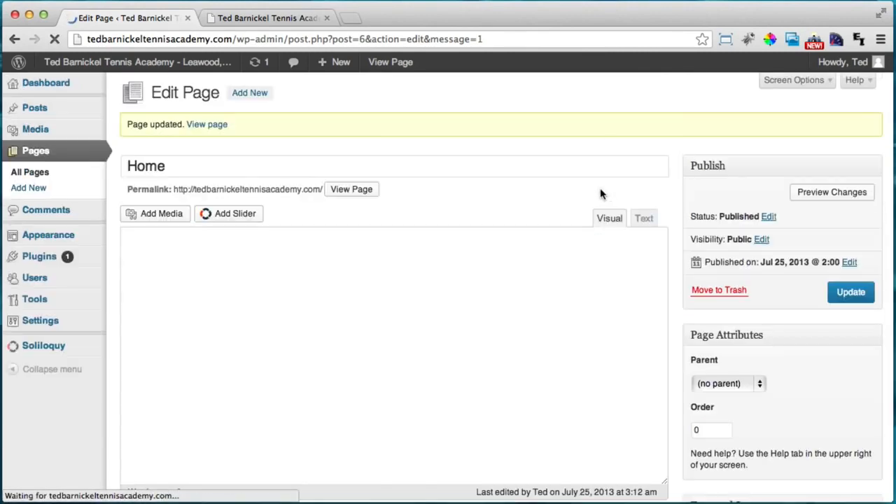
# Reload the live Home page to confirm the centred headline above Ted's photo, then return to the editor.
pyautogui.click(266, 15)
pyautogui.click(55, 40)
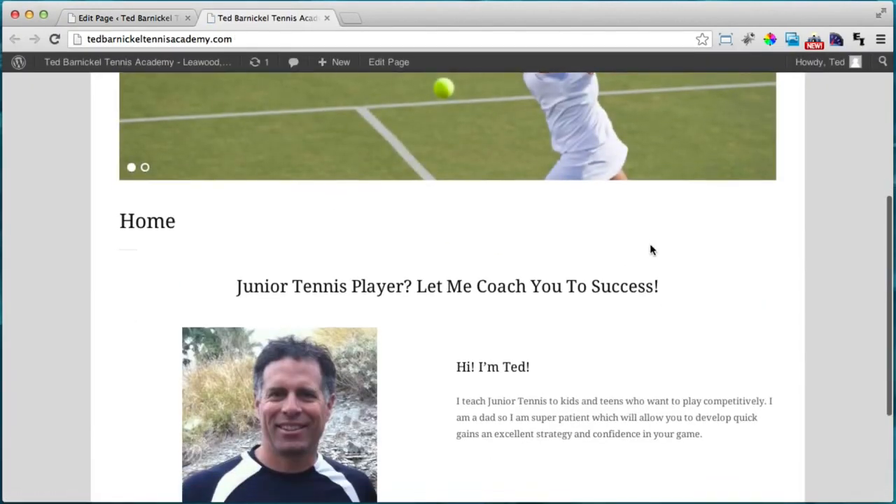
pyautogui.moveTo(238, 287); pyautogui.dragTo(653, 287)
pyautogui.click(649, 287)
pyautogui.scroll(-1, 651, 285)
pyautogui.scroll(-1, 650, 284)
pyautogui.scroll(-1, 641, 308)
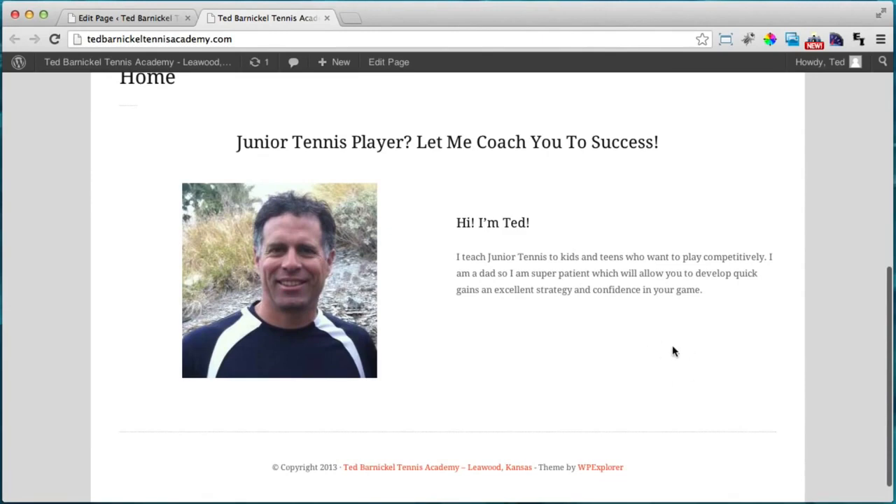
pyautogui.scroll(6, 669, 350)
pyautogui.scroll(2, 664, 355)
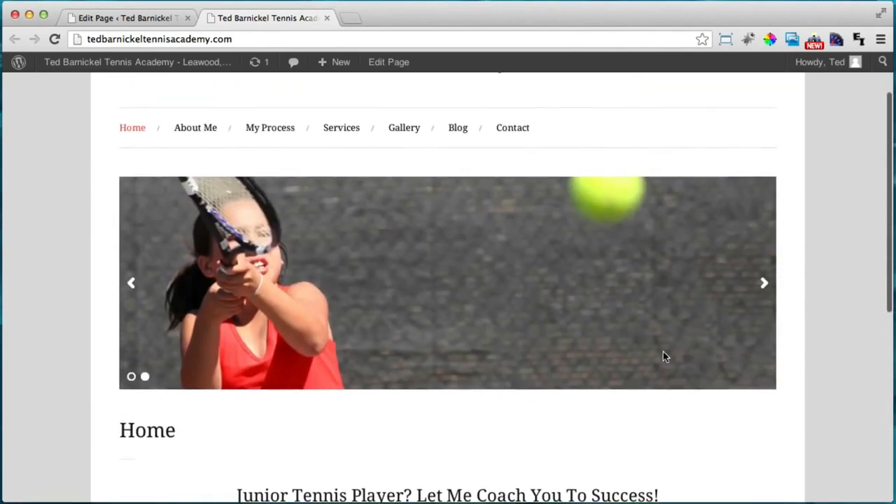
pyautogui.scroll(-4, 663, 356)
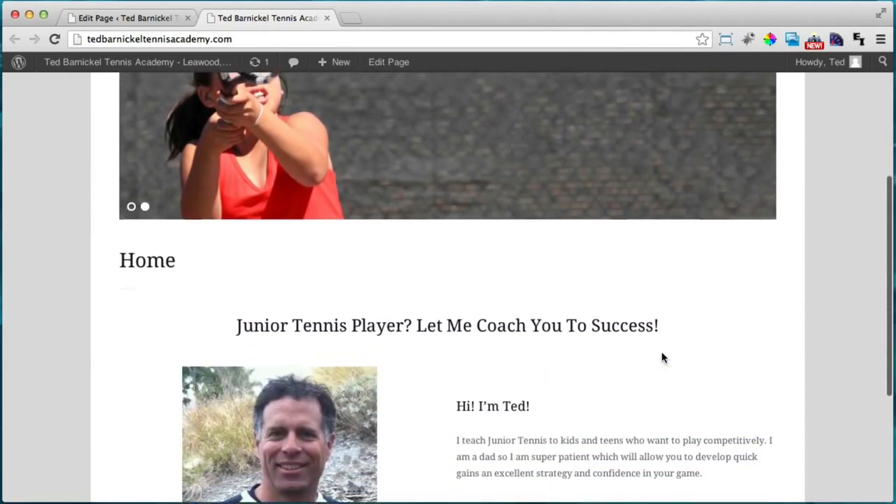
pyautogui.scroll(4, 380, 245)
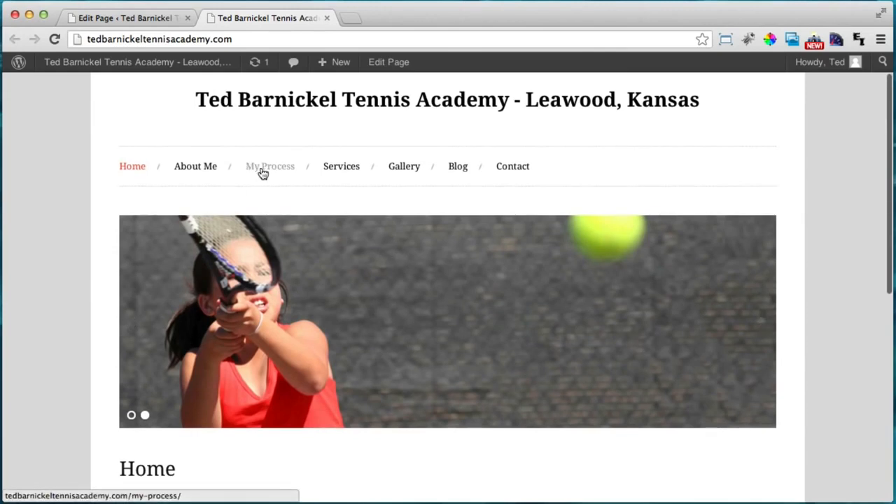
pyautogui.scroll(-6, 700, 312)
pyautogui.scroll(3, 565, 315)
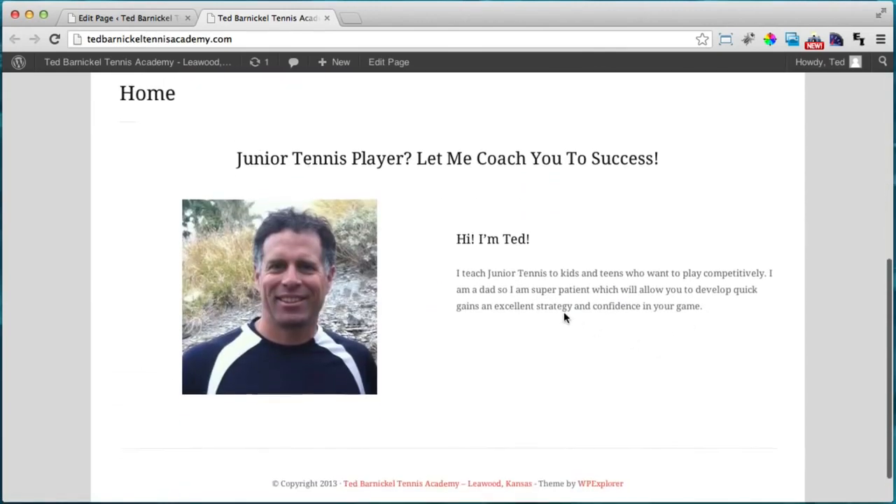
pyautogui.click(133, 17)
pyautogui.scroll(-7, 578, 238)
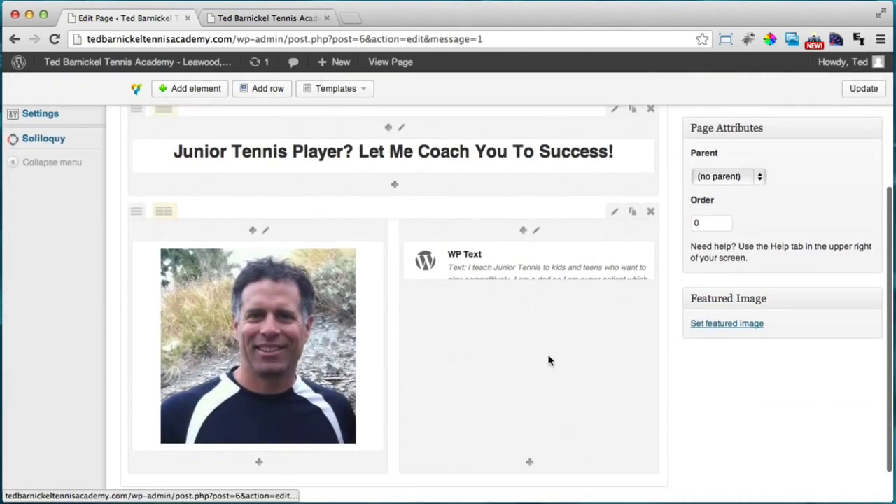
# Insert an inner row into the right column and give it the 1/3 + 1/3 + 1/3 layout.
pyautogui.click(530, 463)
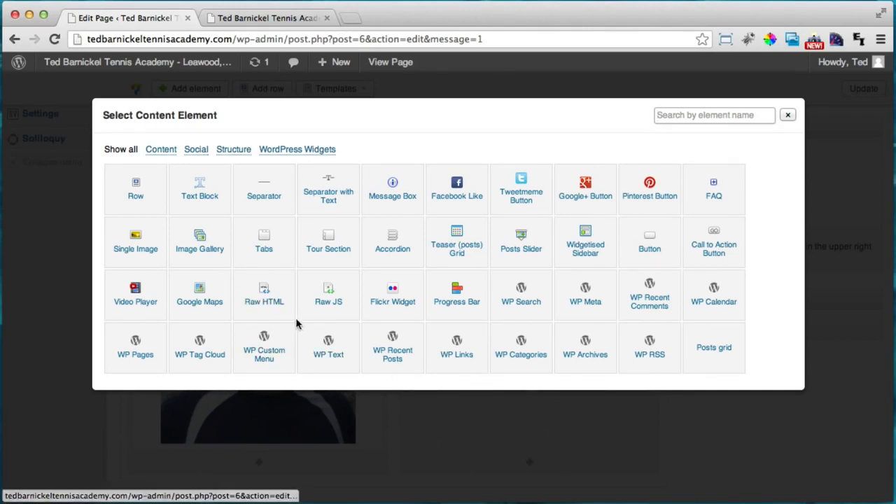
pyautogui.click(136, 187)
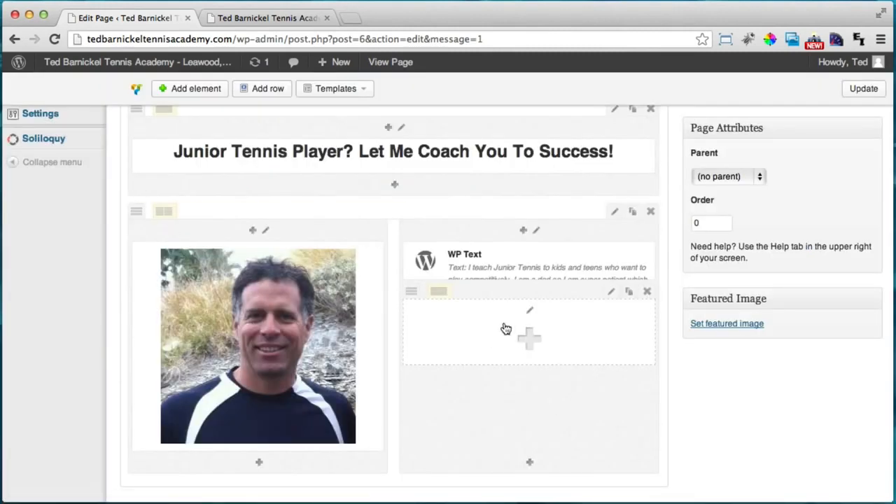
pyautogui.moveTo(441, 297)
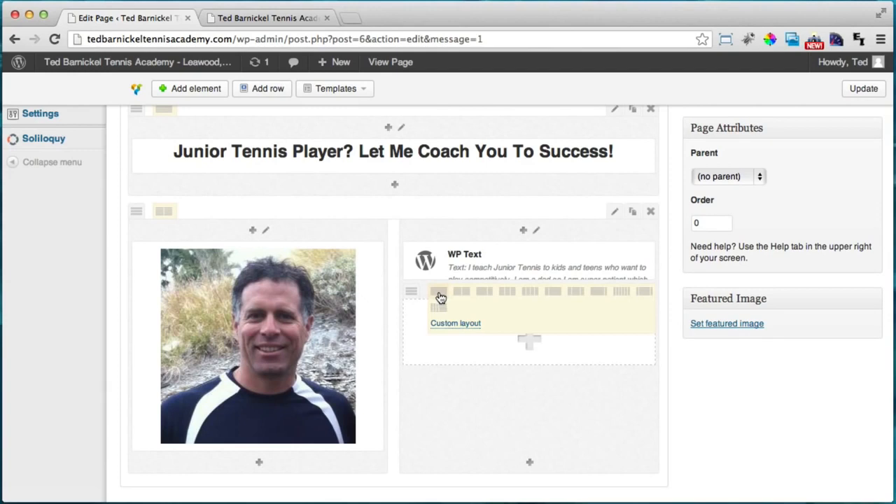
pyautogui.click(507, 297)
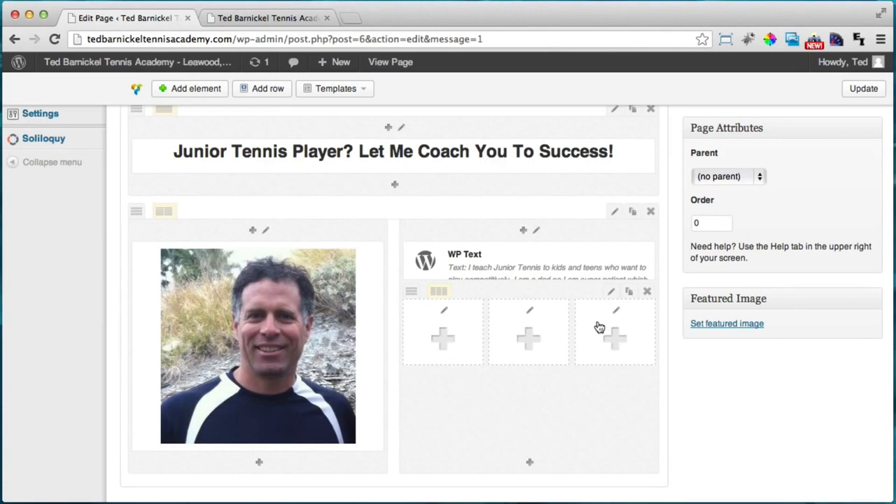
pyautogui.click(287, 20)
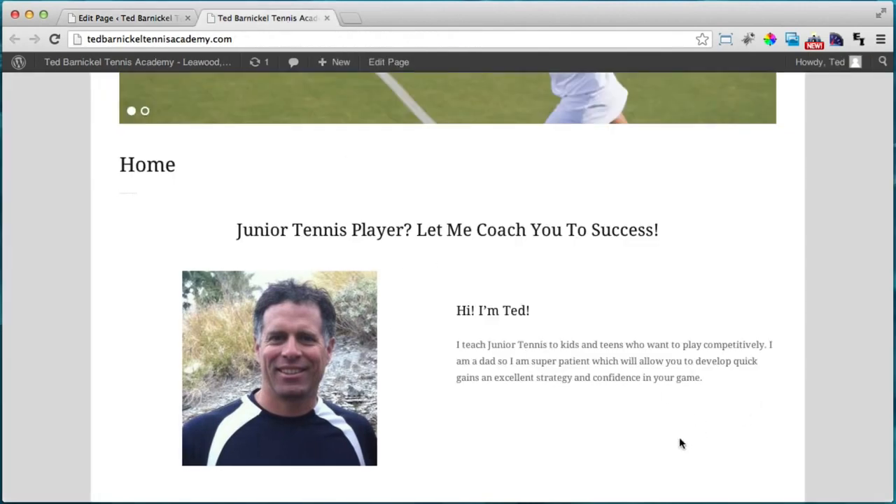
pyautogui.scroll(-1, 441, 253)
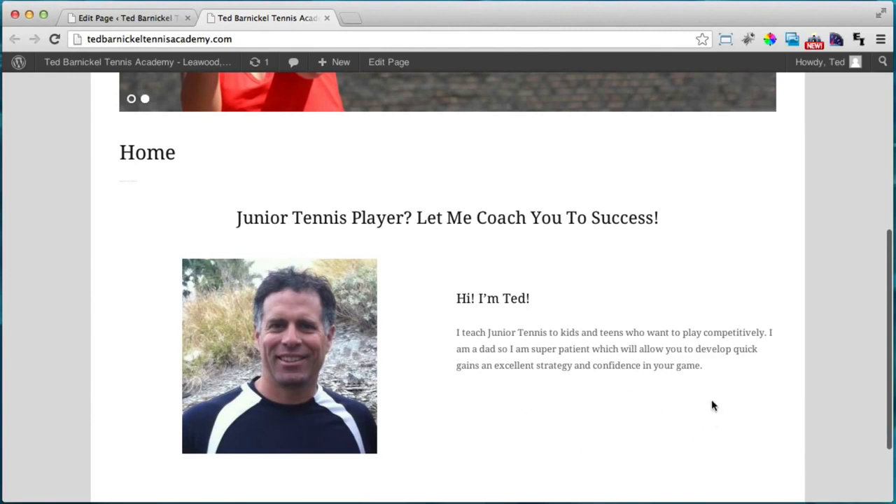
pyautogui.click(125, 19)
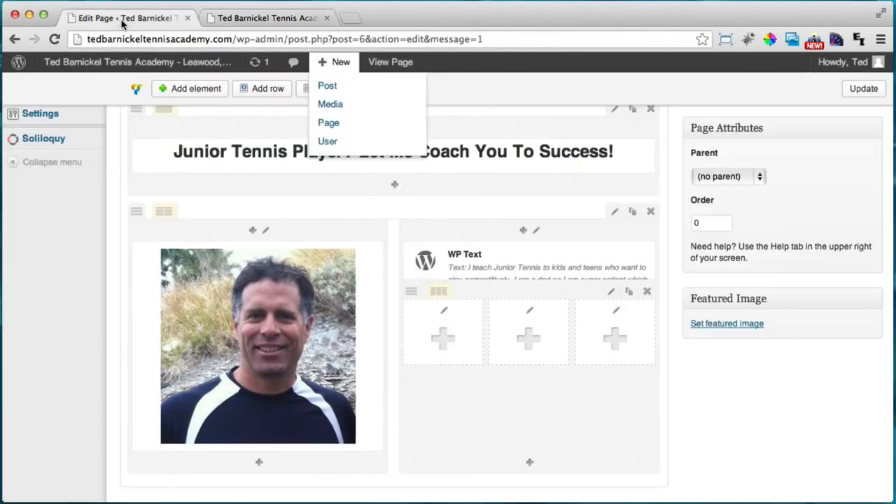
# Add a Button to the third column with text 'My Process' and link my-process.
pyautogui.click(615, 341)
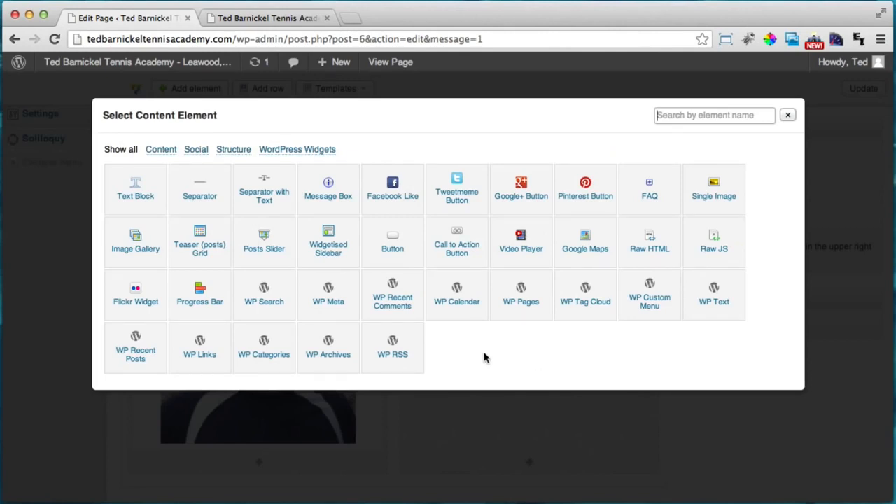
pyautogui.click(392, 244)
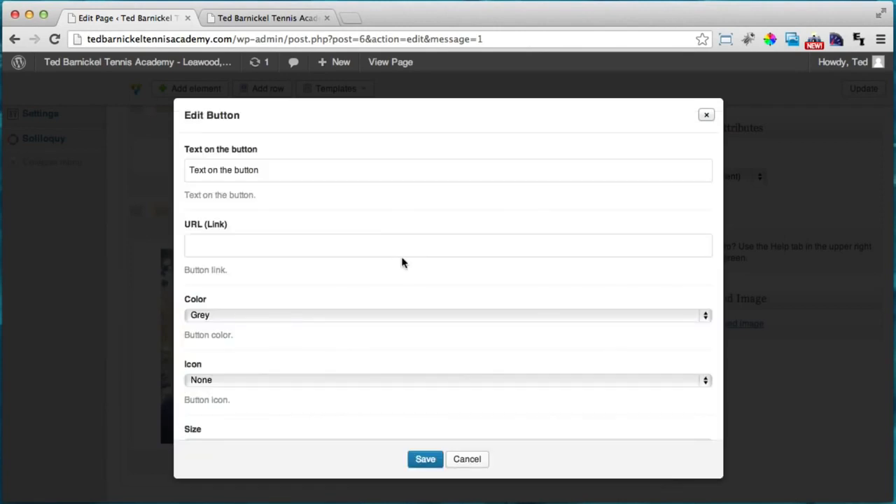
pyautogui.moveTo(265, 169); pyautogui.dragTo(159, 163)
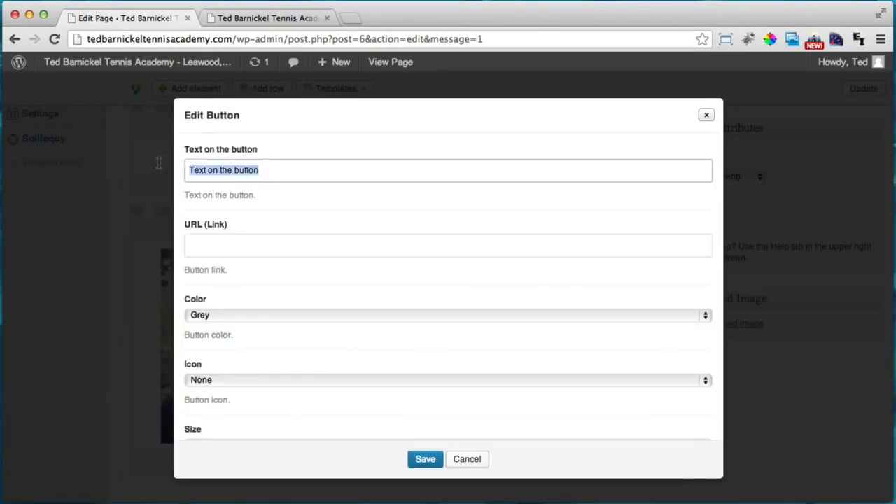
pyautogui.write('My Process')
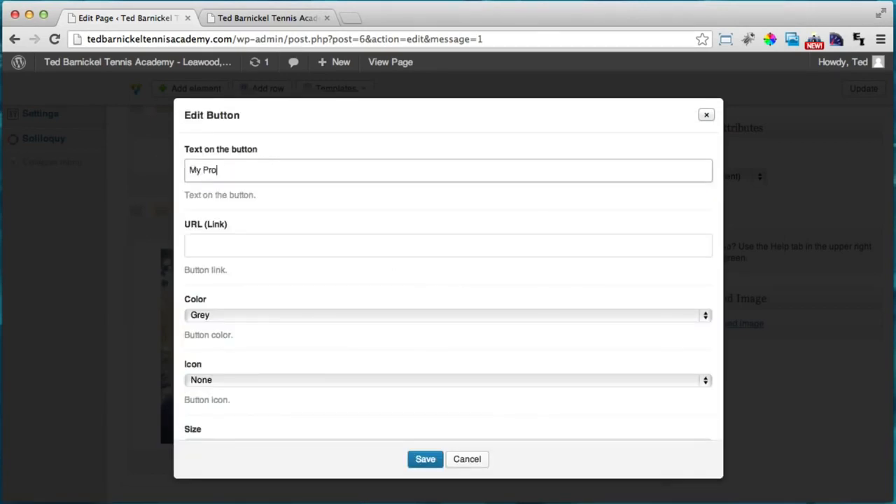
pyautogui.click(227, 245)
pyautogui.write('my-process')
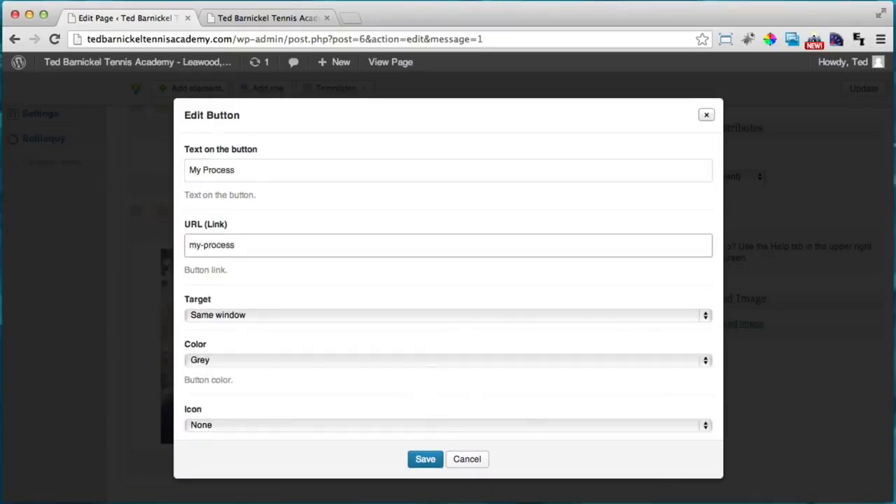
pyautogui.moveTo(269, 247); pyautogui.dragTo(175, 246)
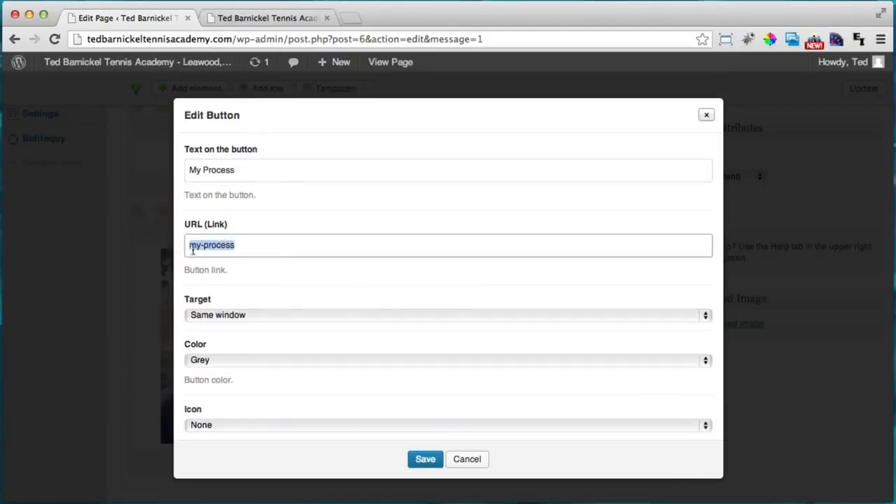
pyautogui.click(189, 246)
pyautogui.write('/')
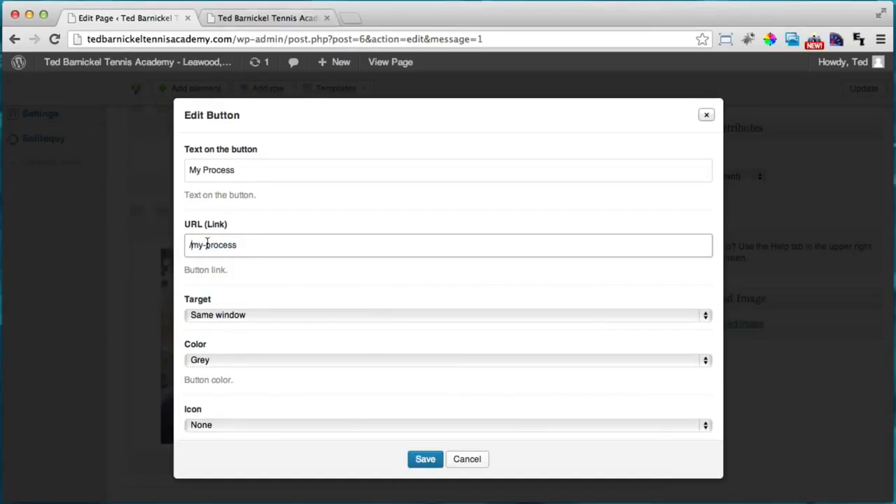
pyautogui.press('BackSpace')
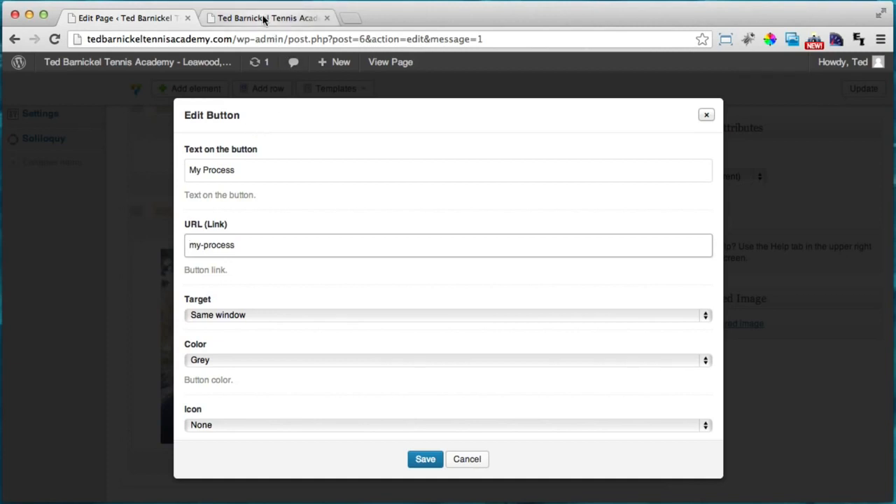
pyautogui.click(266, 18)
pyautogui.scroll(5, 505, 280)
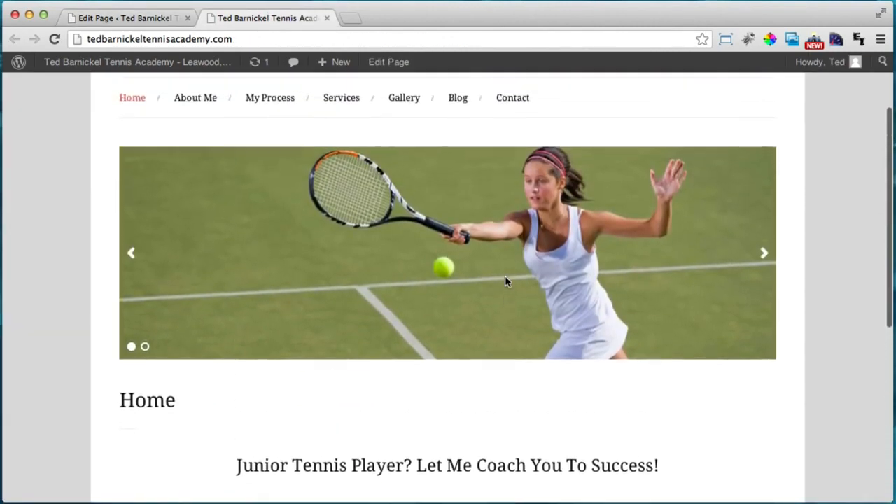
pyautogui.click(271, 208)
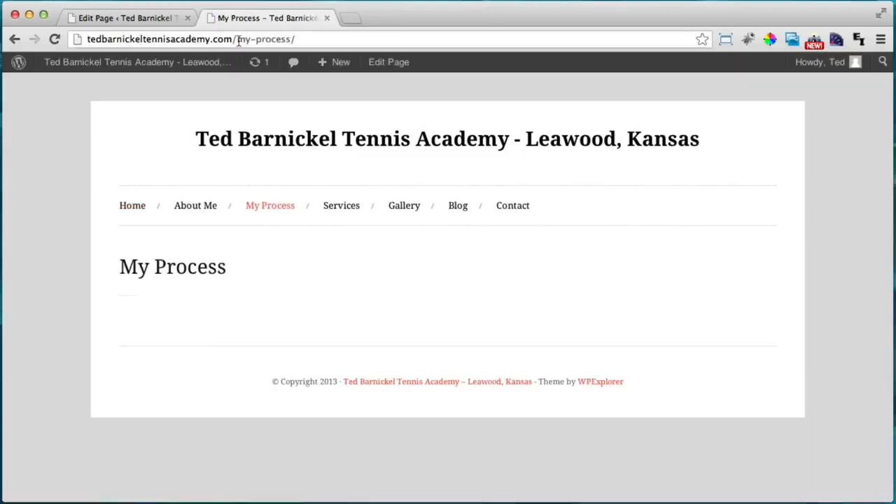
pyautogui.moveTo(234, 40); pyautogui.dragTo(306, 40)
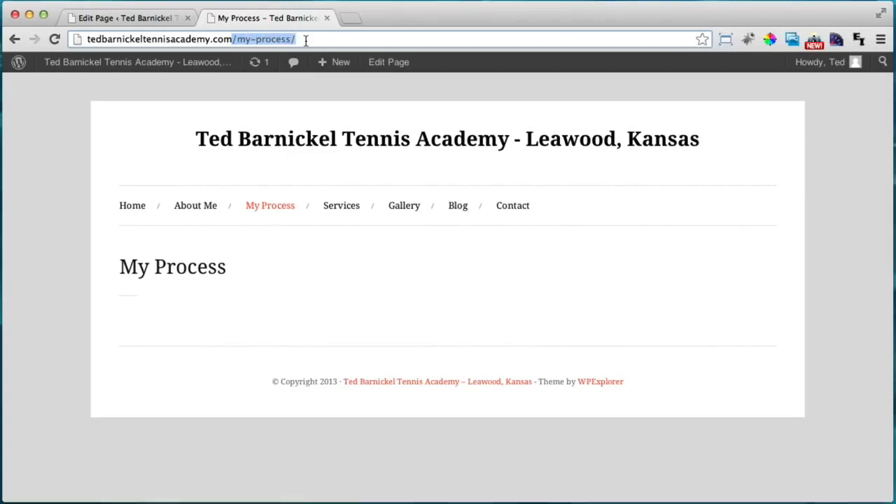
pyautogui.click(306, 40)
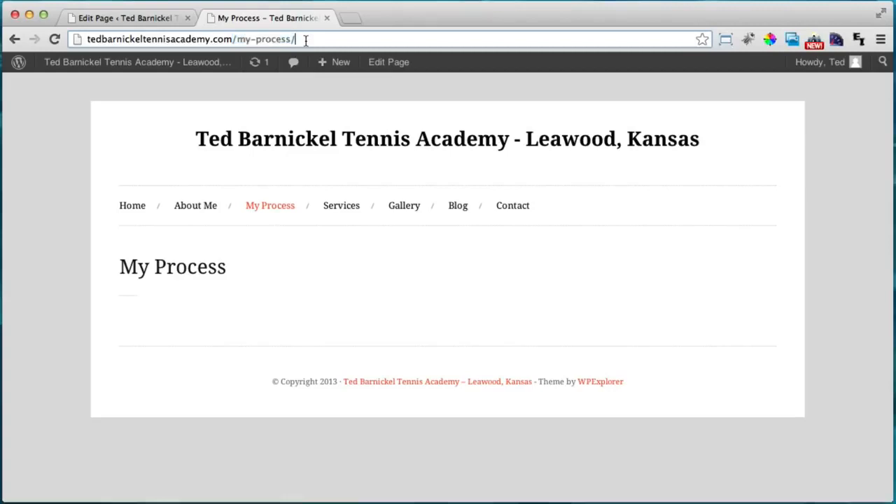
pyautogui.click(144, 21)
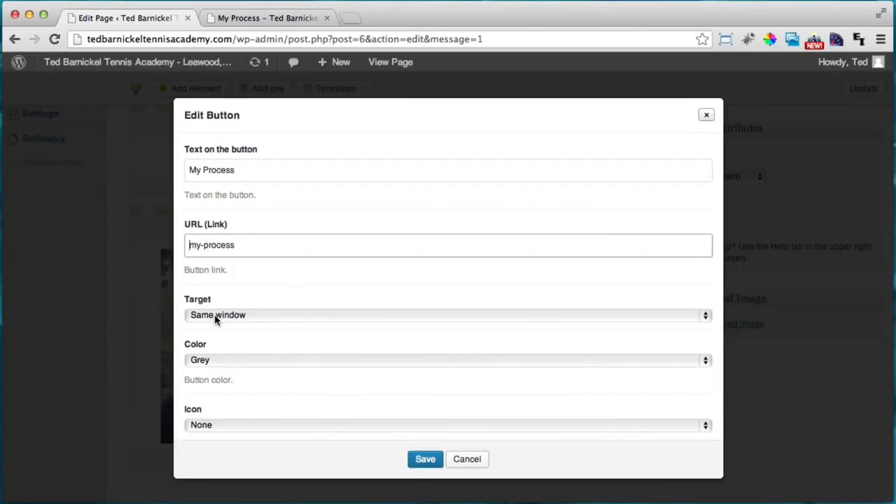
# Give the My Process button the Blue colour and Play icon, and save the button.
pyautogui.scroll(-1, 300, 324)
pyautogui.click(244, 334)
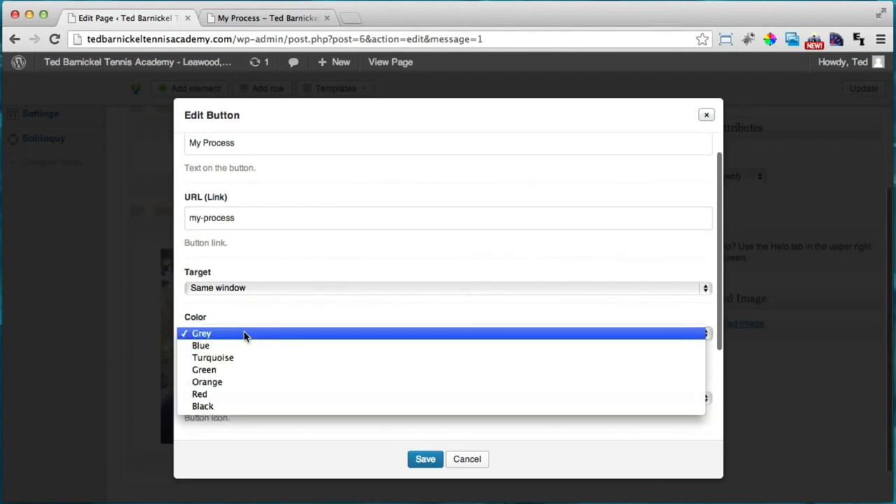
pyautogui.click(233, 346)
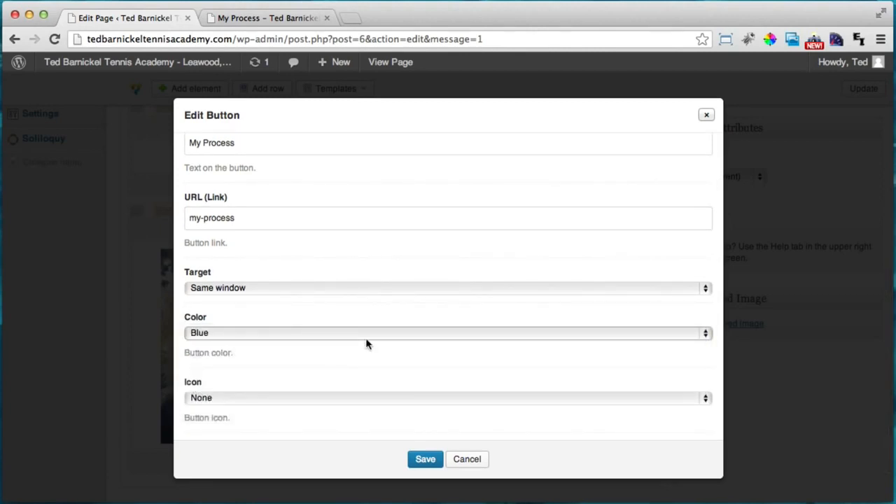
pyautogui.scroll(-1, 367, 345)
pyautogui.click(268, 376)
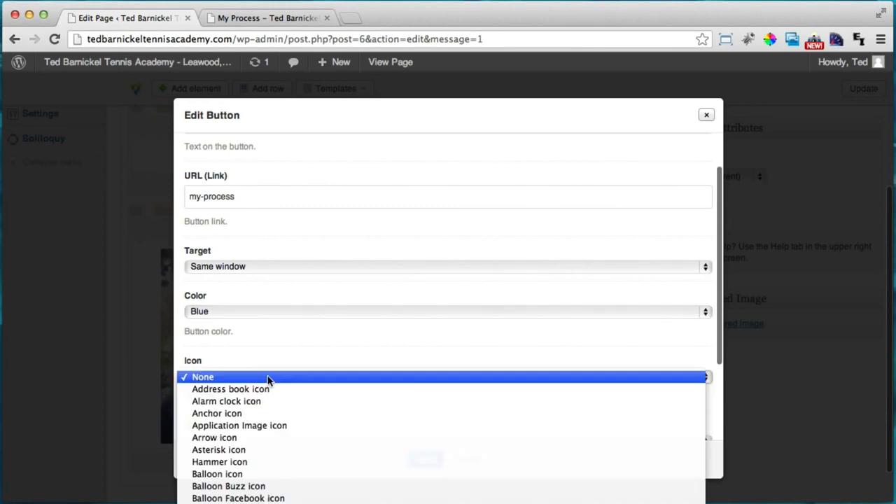
pyautogui.scroll(-4, 438, 498)
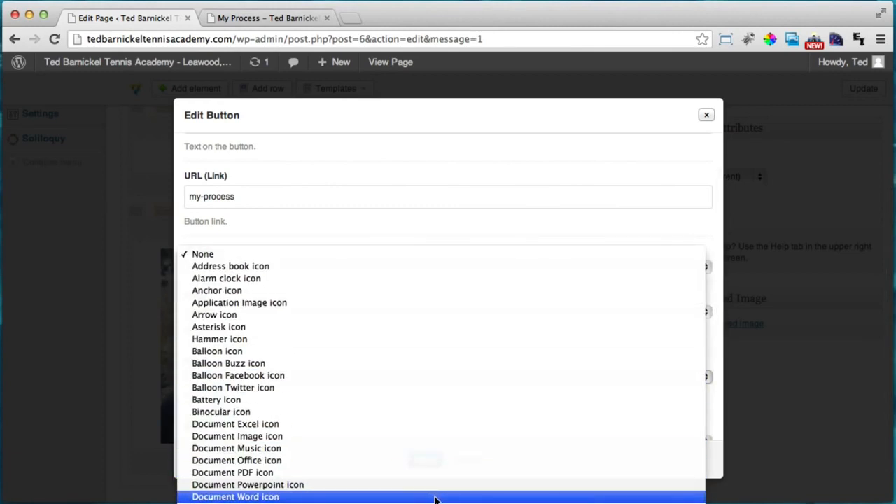
pyautogui.click(439, 503)
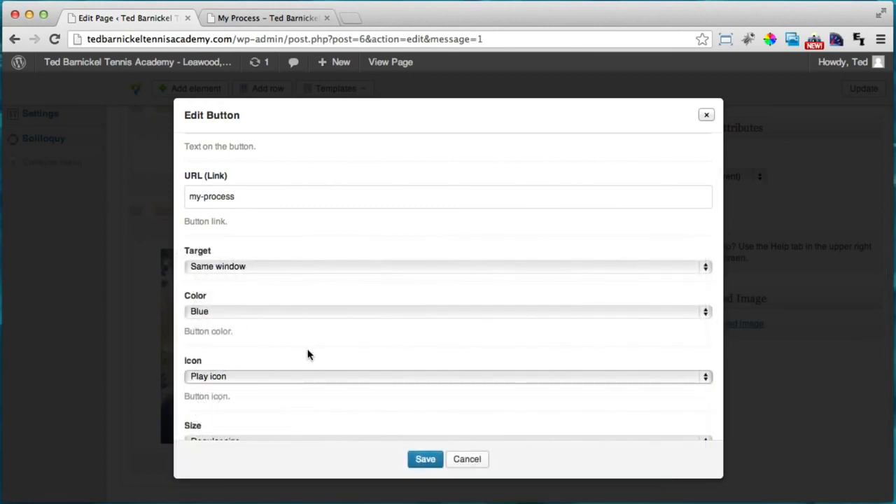
pyautogui.scroll(-2, 390, 355)
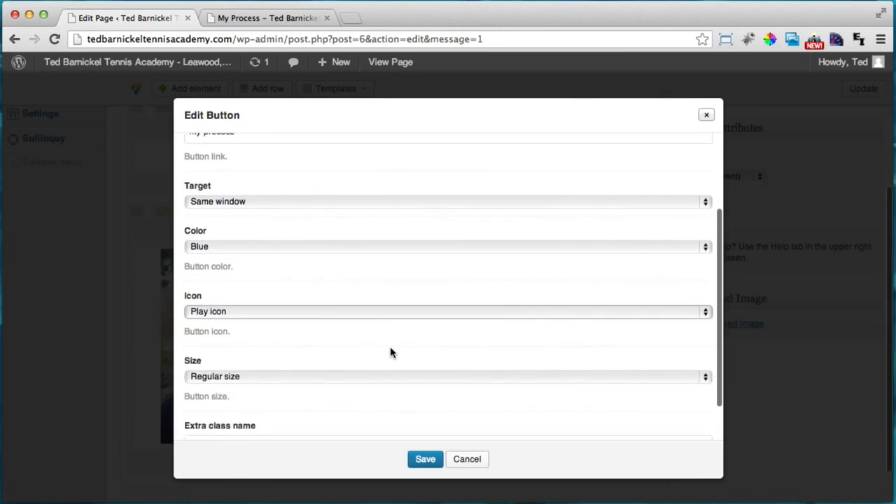
pyautogui.scroll(-2, 391, 352)
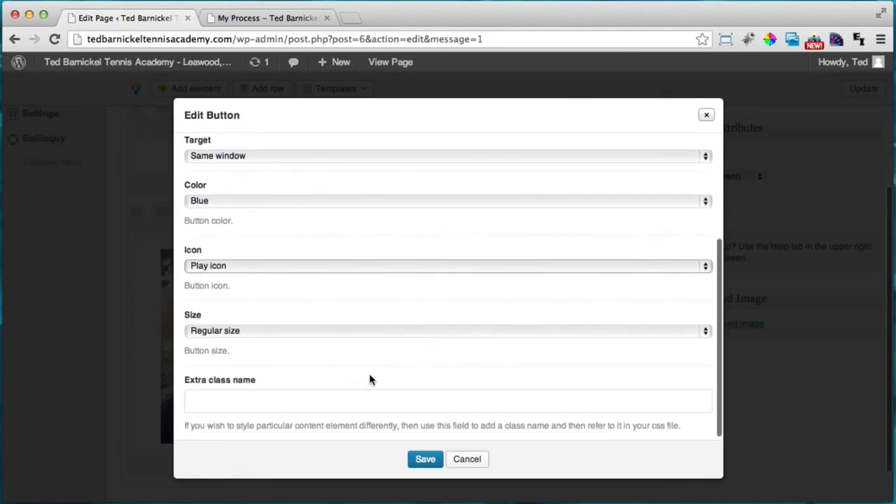
pyautogui.click(423, 461)
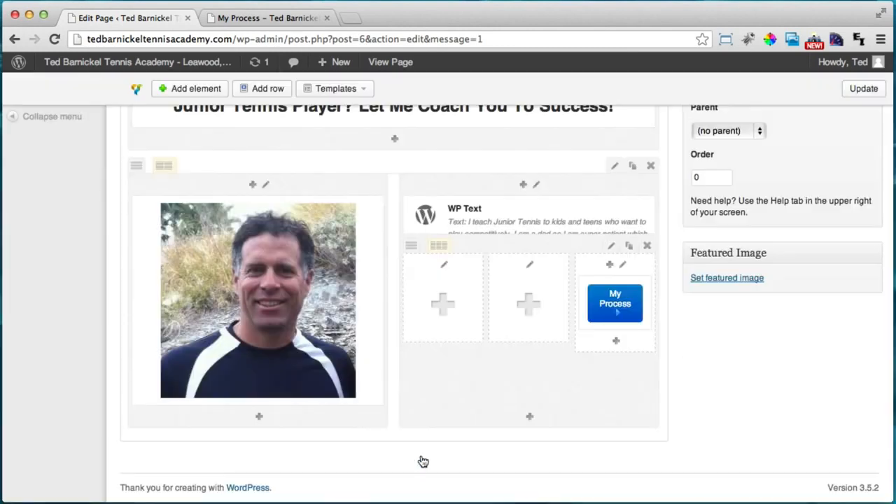
# Update the Home page and bring up the live site.
pyautogui.scroll(4, 735, 386)
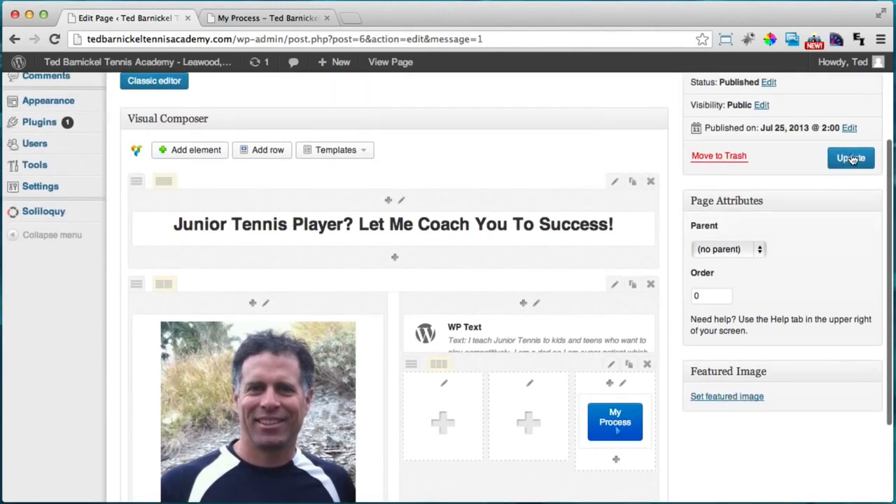
pyautogui.click(850, 160)
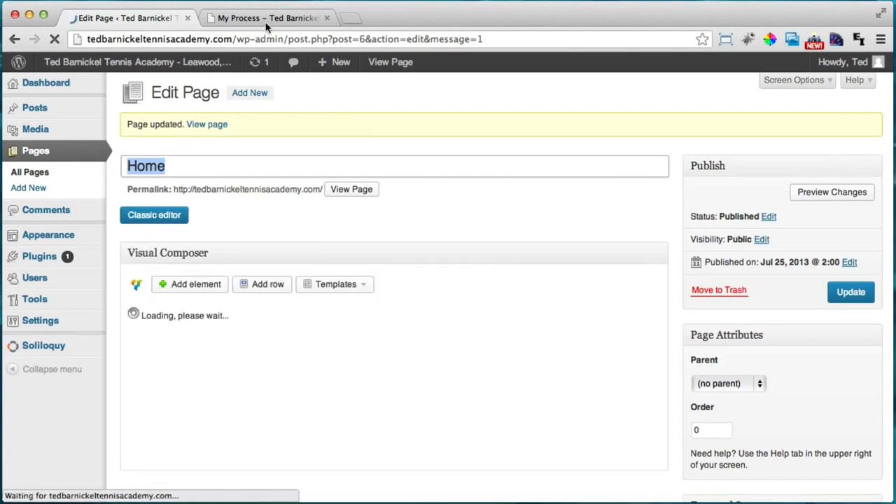
pyautogui.click(266, 18)
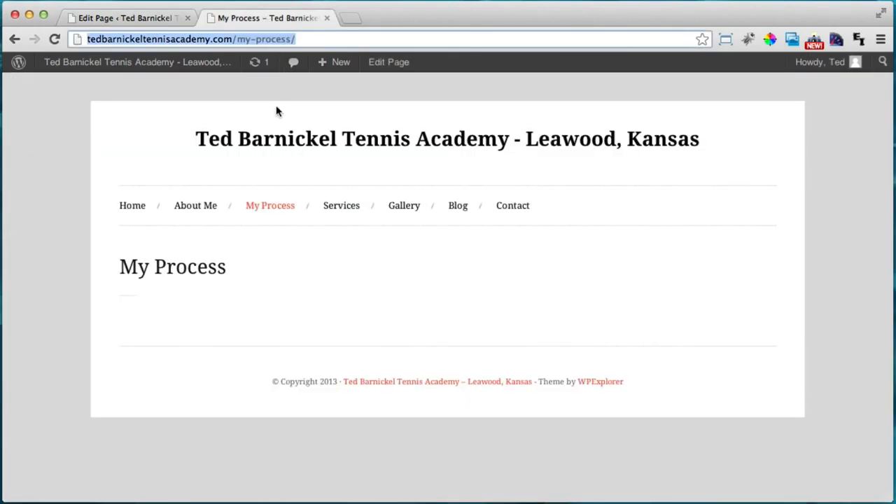
pyautogui.click(135, 208)
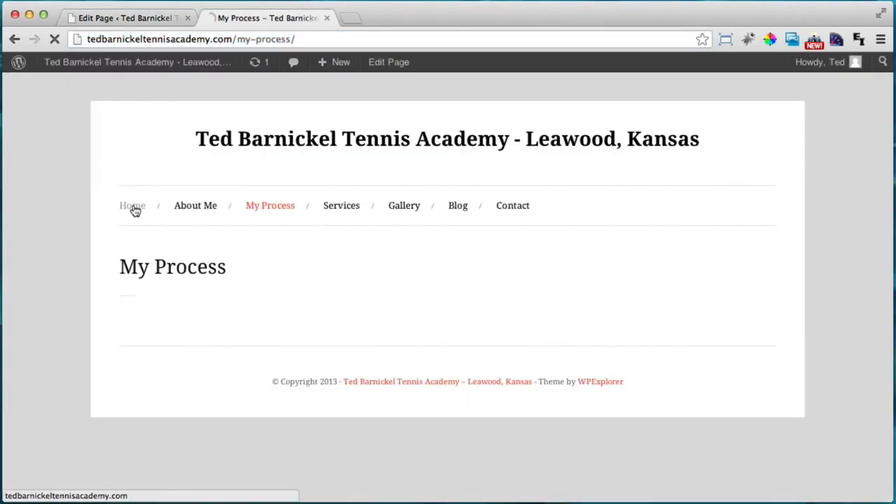
pyautogui.scroll(-6, 669, 252)
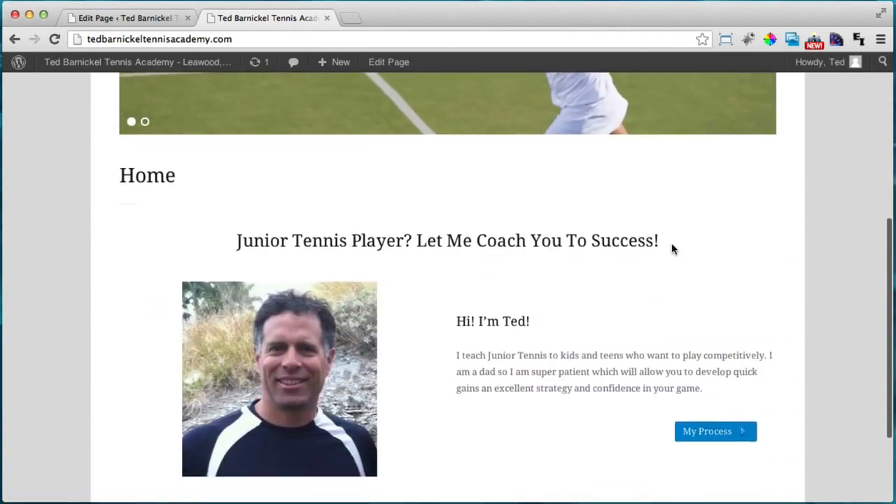
pyautogui.scroll(-2, 672, 243)
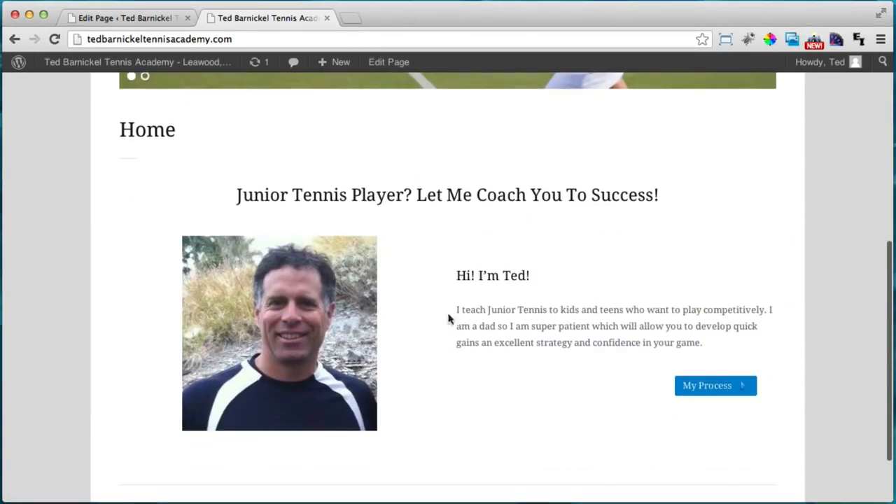
pyautogui.click(707, 388)
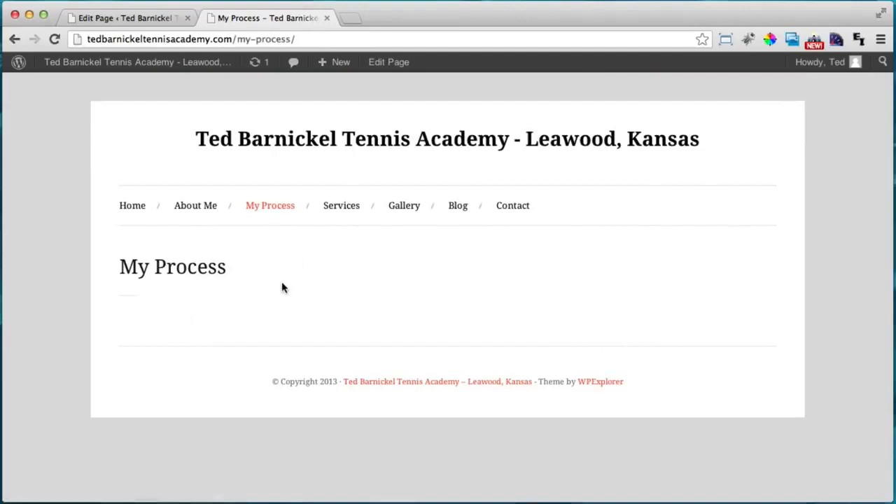
pyautogui.click(134, 211)
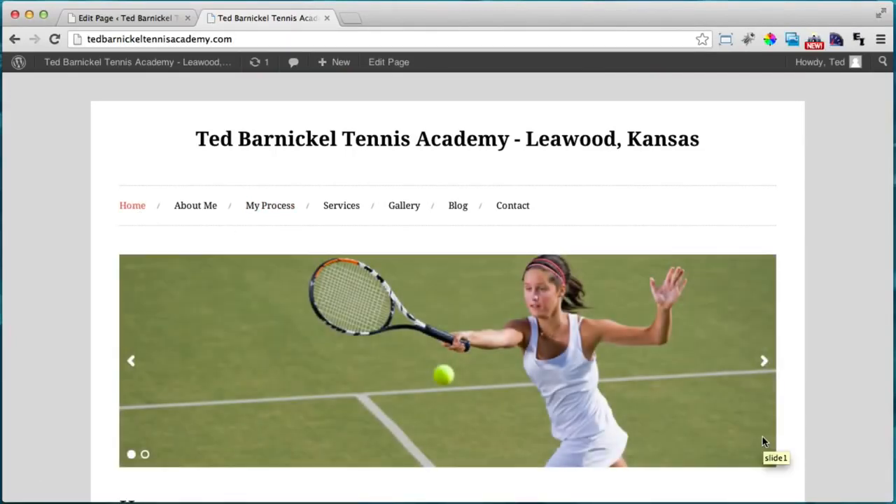
pyautogui.scroll(-3, 801, 361)
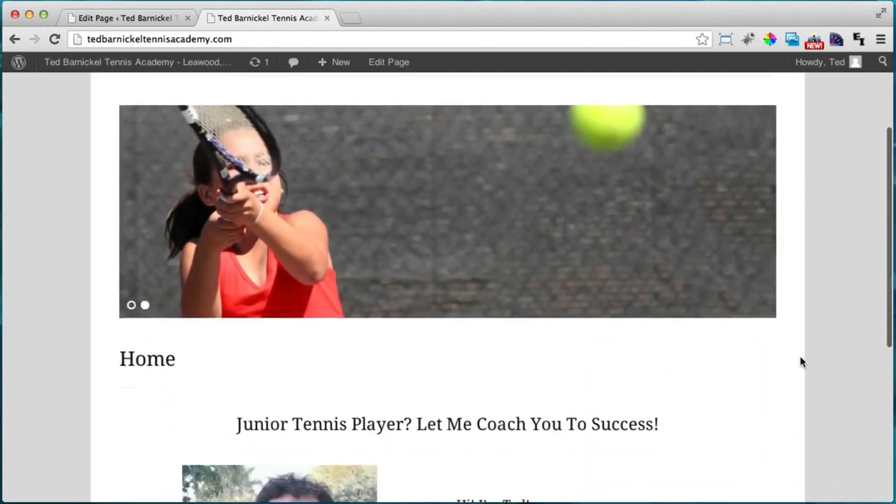
pyautogui.scroll(-2, 802, 362)
pyautogui.moveTo(237, 320); pyautogui.dragTo(658, 320)
pyautogui.click(290, 278)
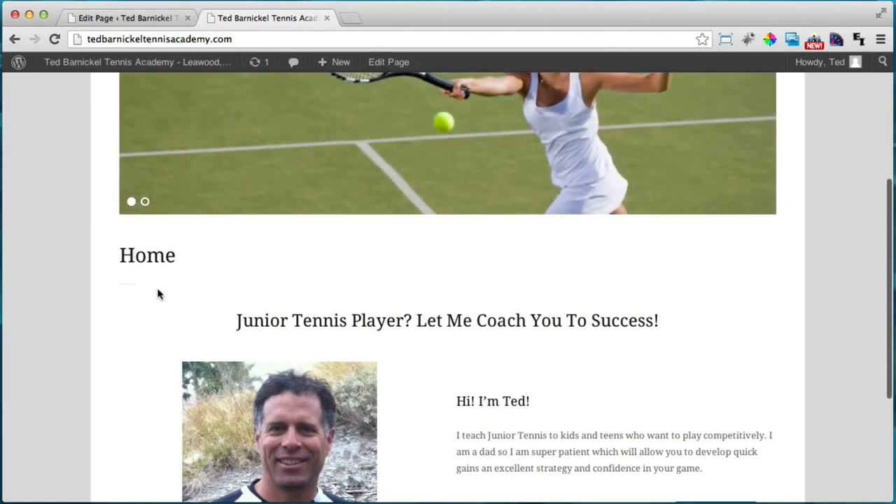
pyautogui.scroll(-2, 177, 294)
pyautogui.scroll(7, 177, 290)
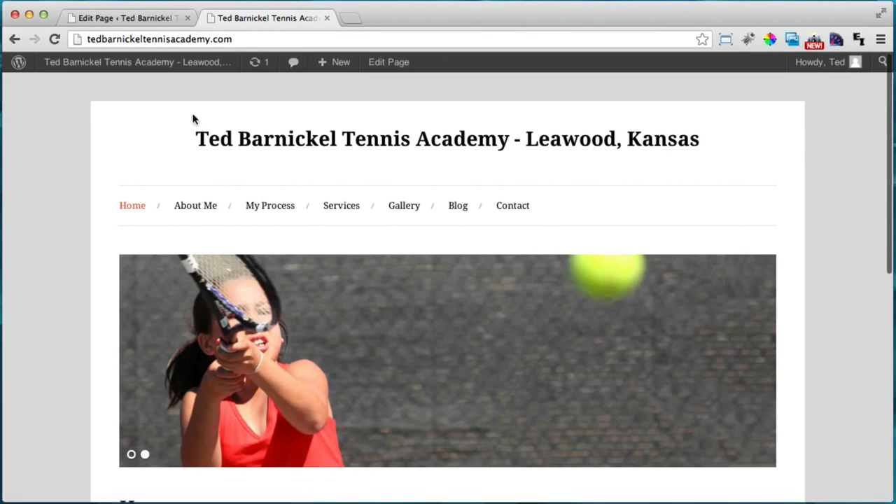
pyautogui.click(353, 18)
pyautogui.write('five')
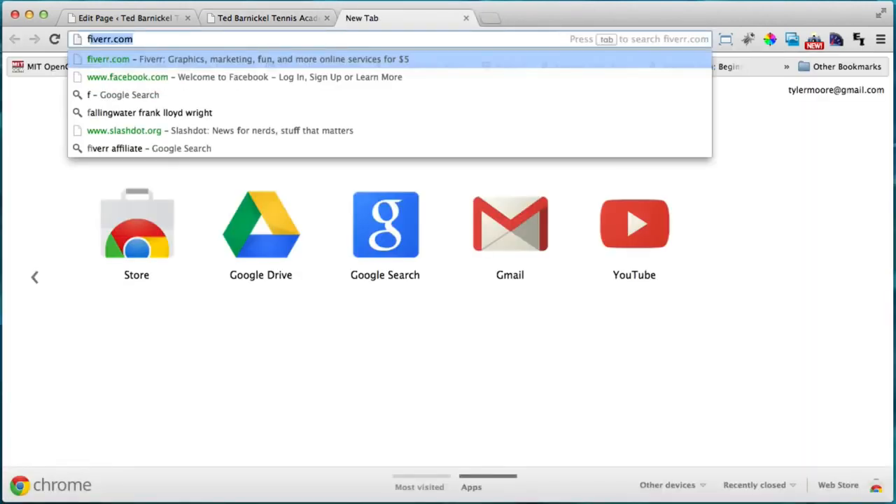
pyautogui.write('rr.com')
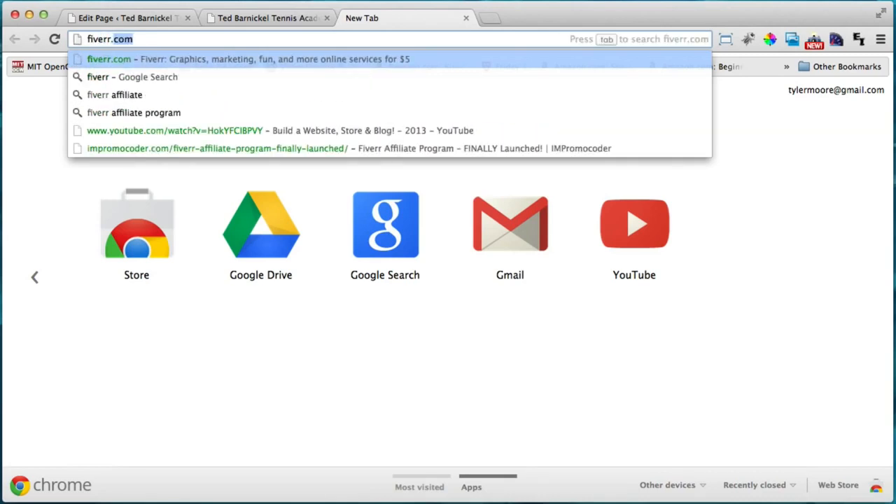
pyautogui.press('Return')
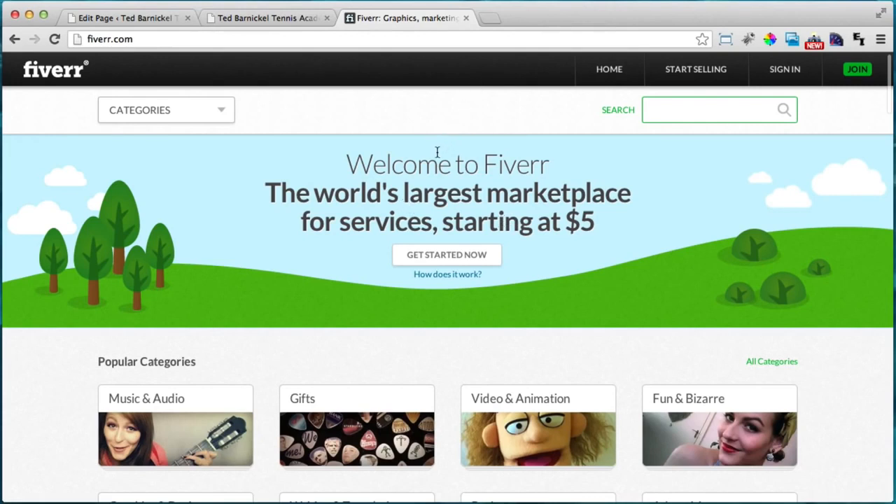
pyautogui.click(466, 18)
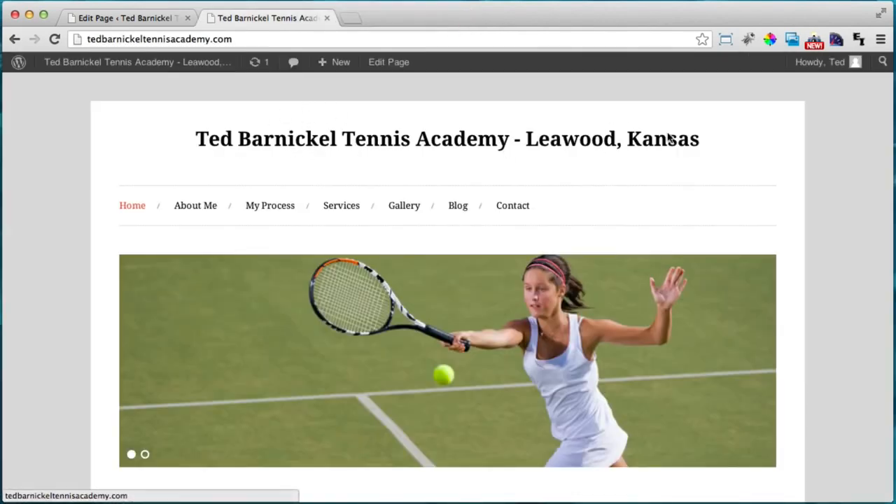
# Upload logo2.png as the Custom Logo in Appearance > Theme Options and save the options.
pyautogui.click(120, 19)
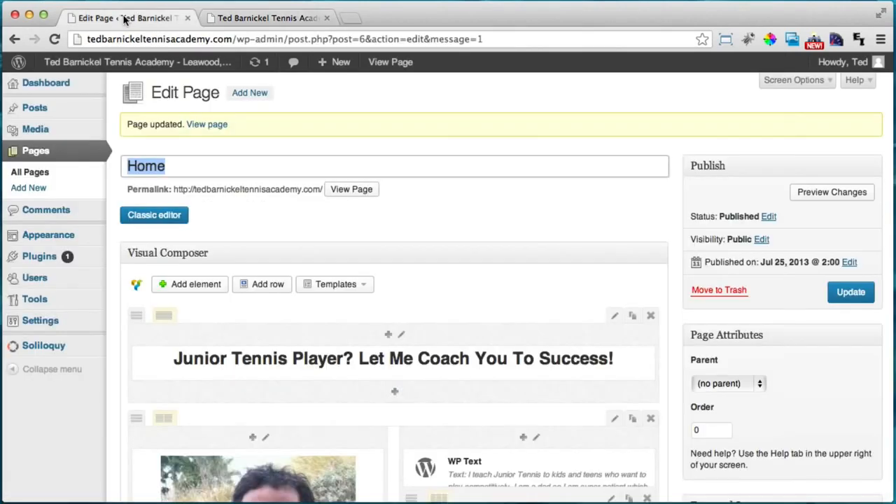
pyautogui.moveTo(54, 239)
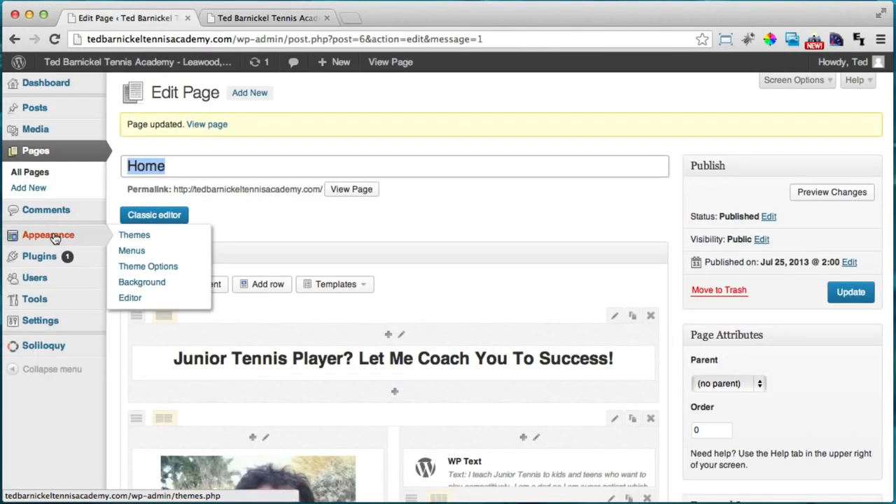
pyautogui.click(161, 268)
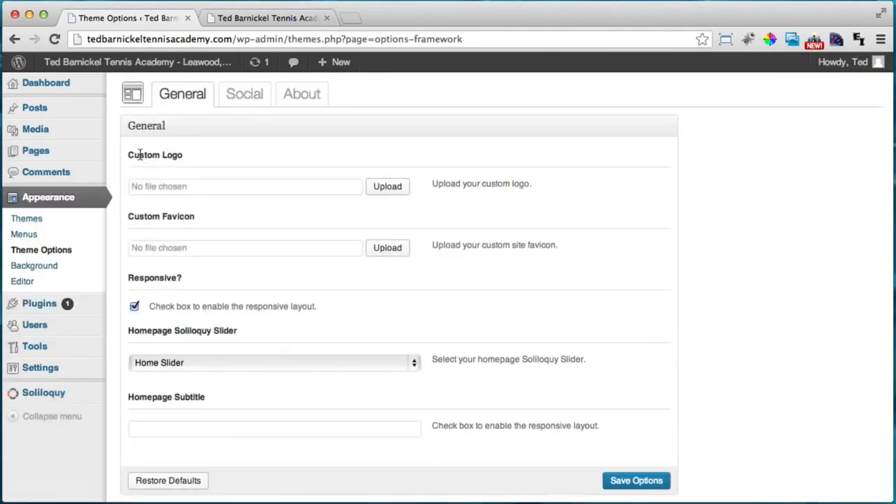
pyautogui.click(389, 191)
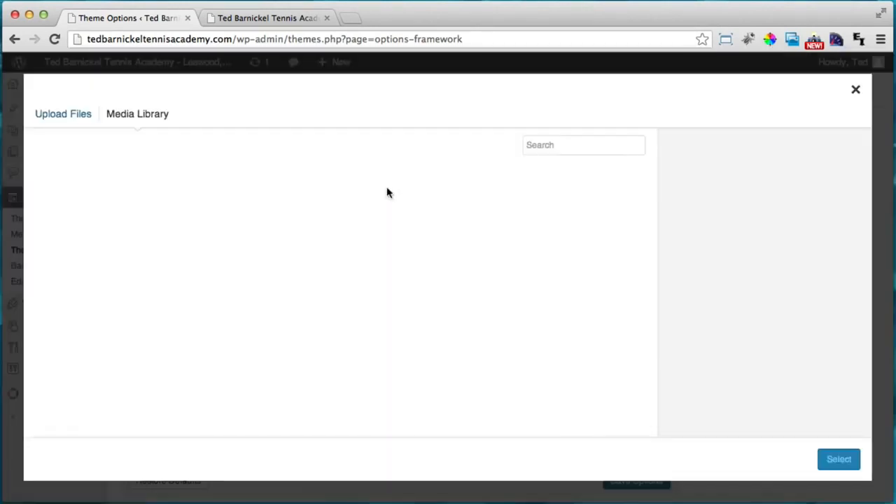
pyautogui.click(68, 119)
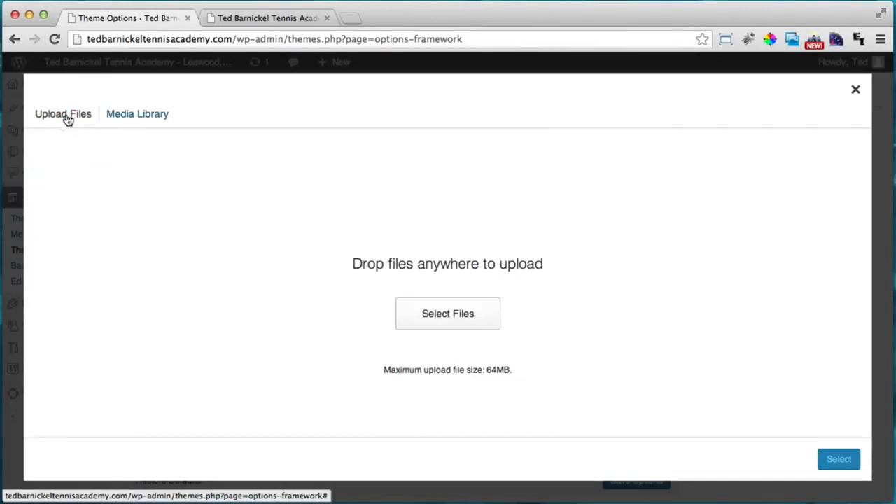
pyautogui.click(437, 315)
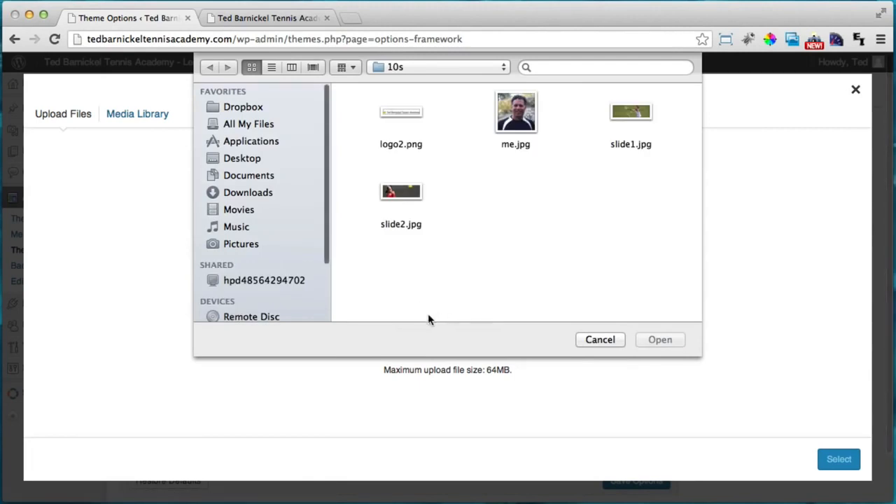
pyautogui.click(389, 116)
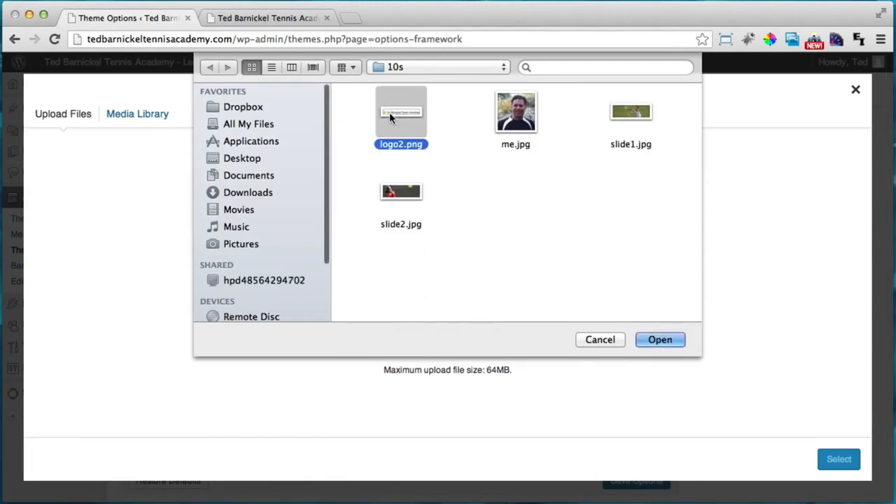
pyautogui.click(661, 340)
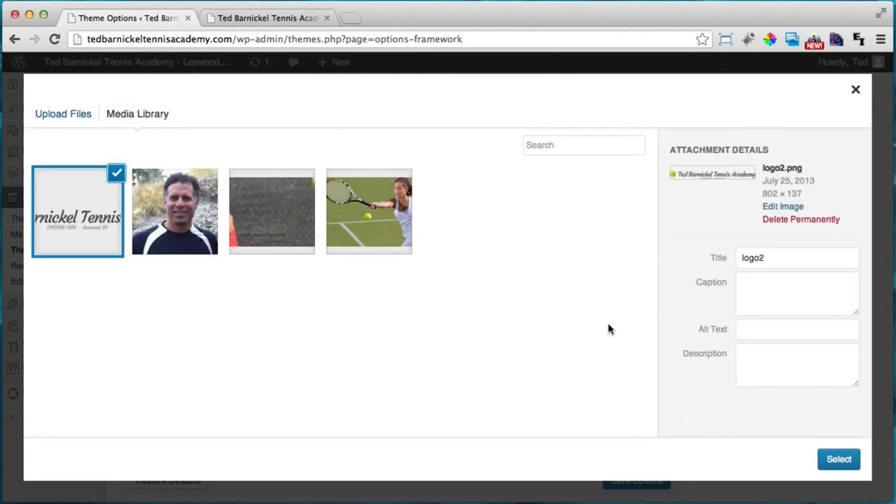
pyautogui.click(843, 460)
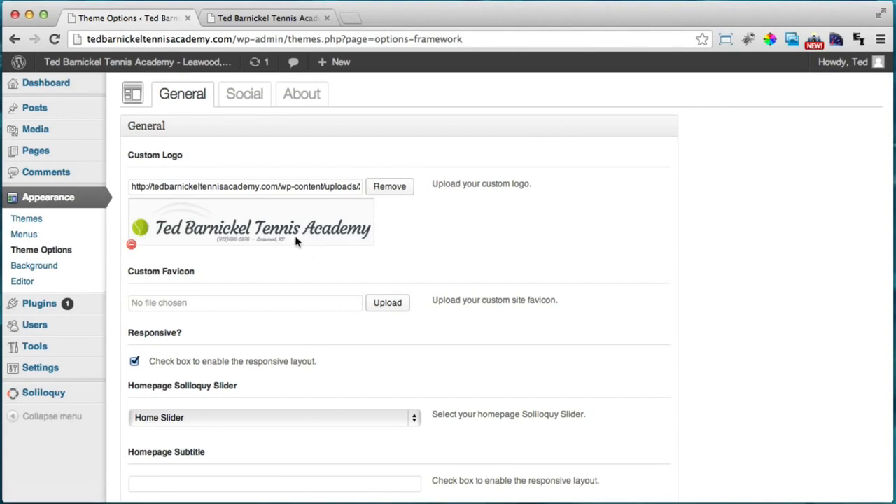
pyautogui.scroll(-3, 576, 282)
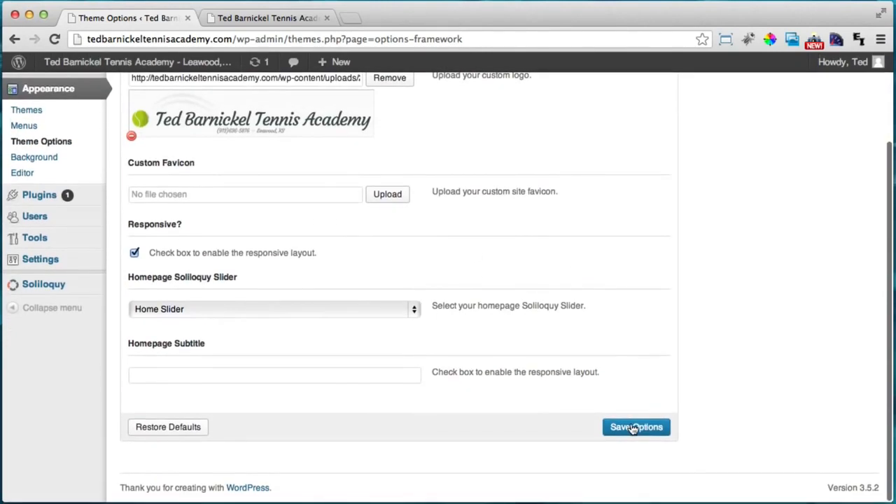
pyautogui.click(630, 429)
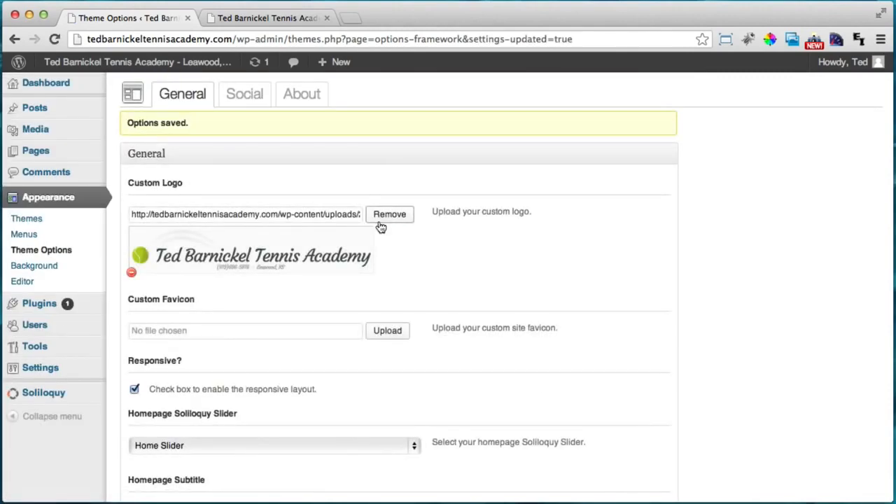
# Reload the live site and scroll the home page to check the new logo2.png header.
pyautogui.click(253, 19)
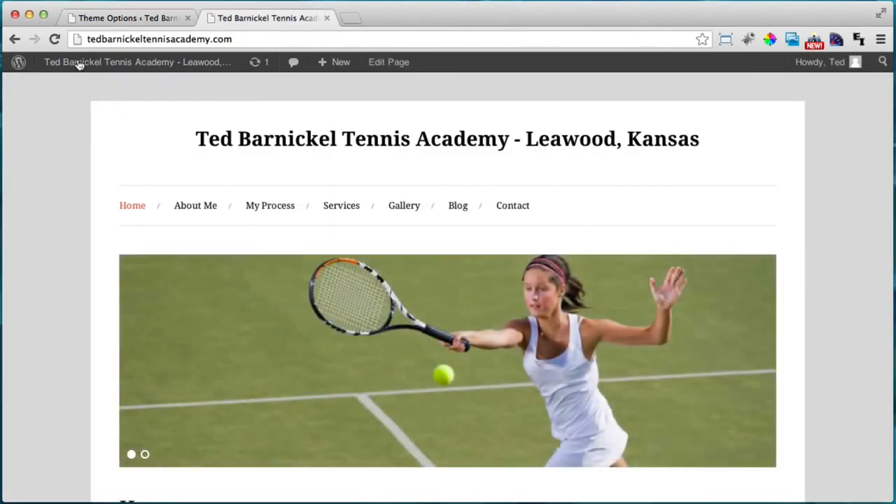
pyautogui.click(55, 40)
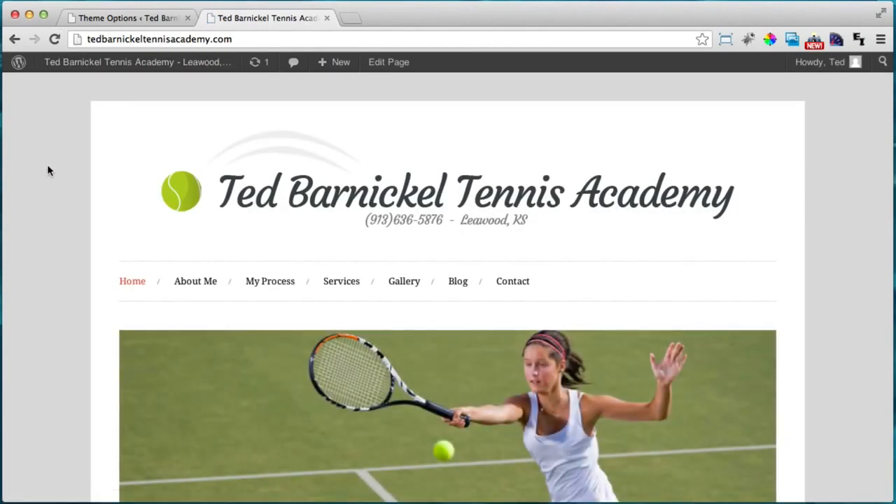
pyautogui.scroll(-10, 34, 171)
pyautogui.scroll(-5, 34, 169)
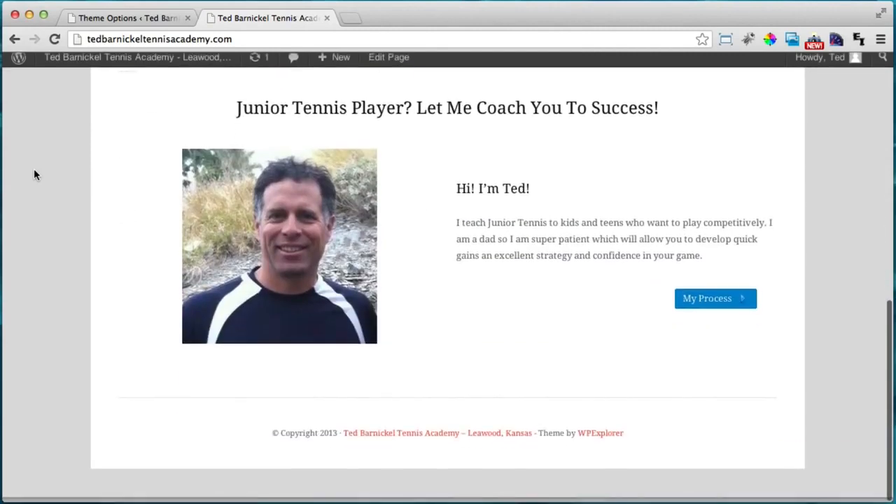
pyautogui.scroll(15, 34, 169)
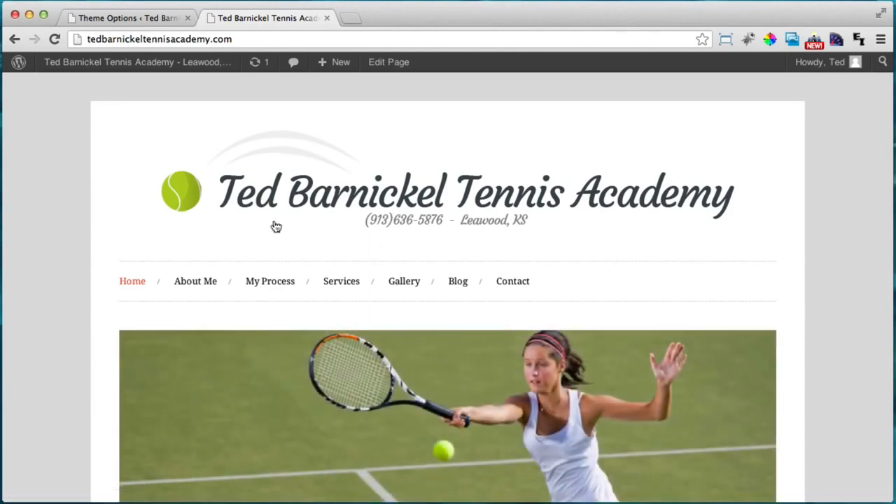
pyautogui.scroll(-2, 107, 216)
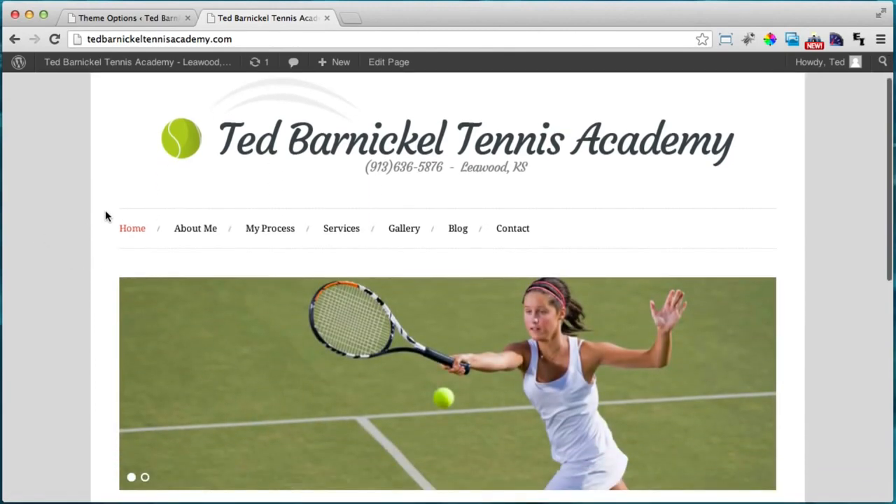
pyautogui.scroll(-2, 107, 214)
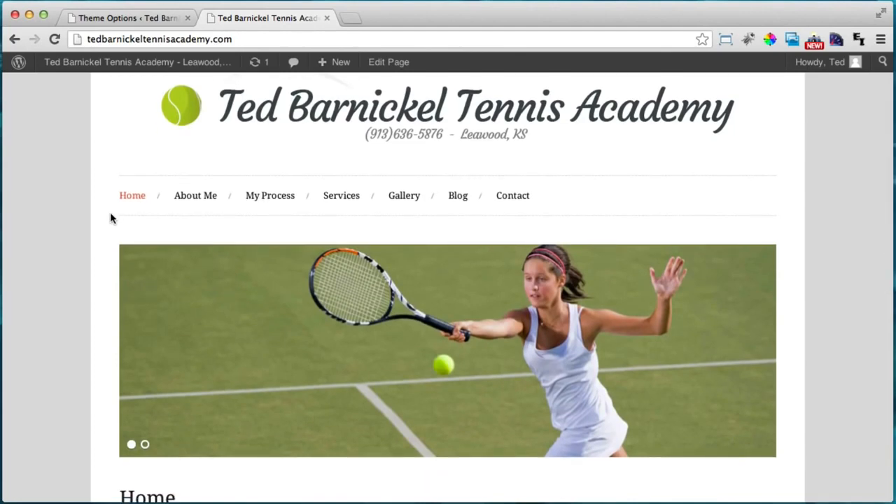
pyautogui.scroll(-6, 112, 217)
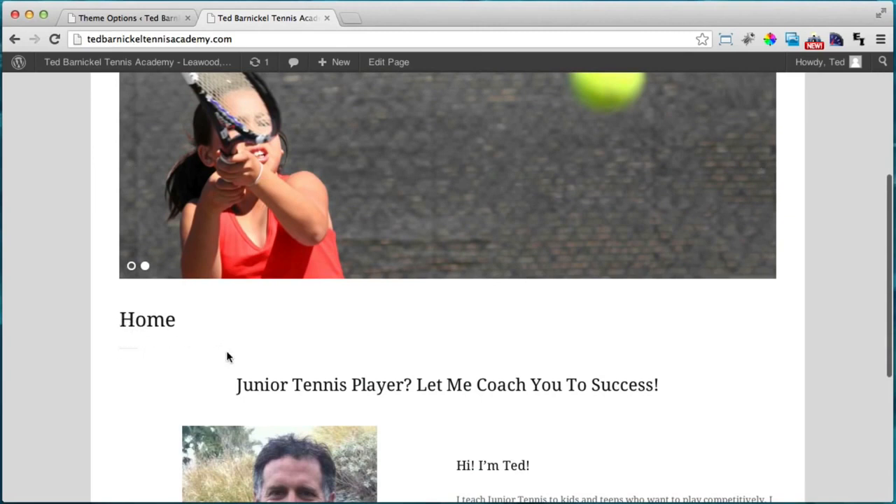
pyautogui.scroll(1, 226, 356)
pyautogui.scroll(5, 226, 356)
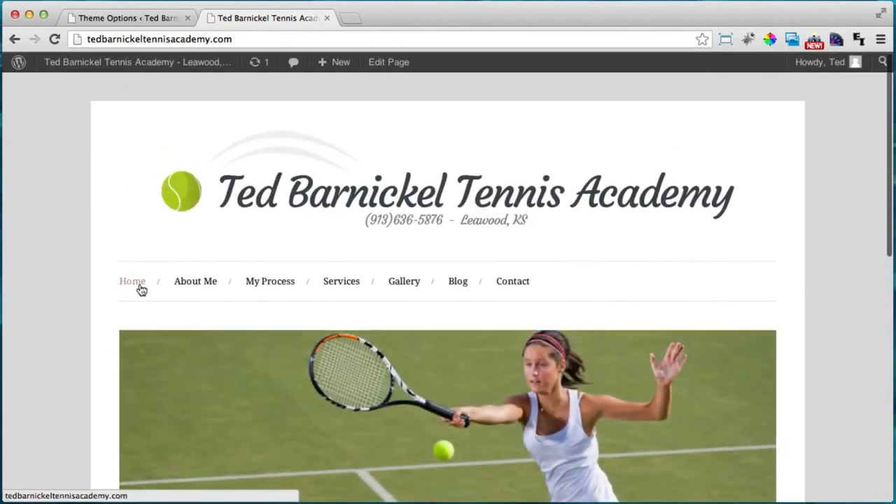
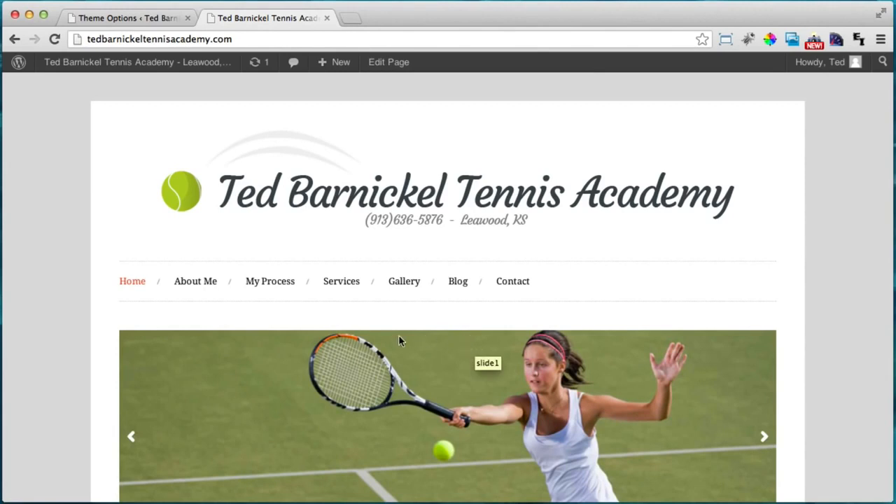
# Go back to the WordPress admin Theme Options tab showing the saved logo and Home Slider settings.
pyautogui.click(168, 19)
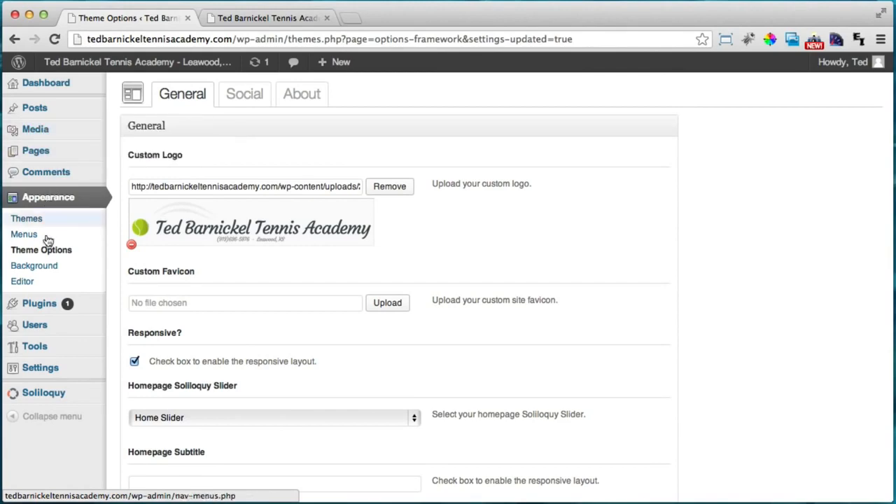
# Open the Photo theme's style.css in the theme editor and start a text search.
pyautogui.click(23, 281)
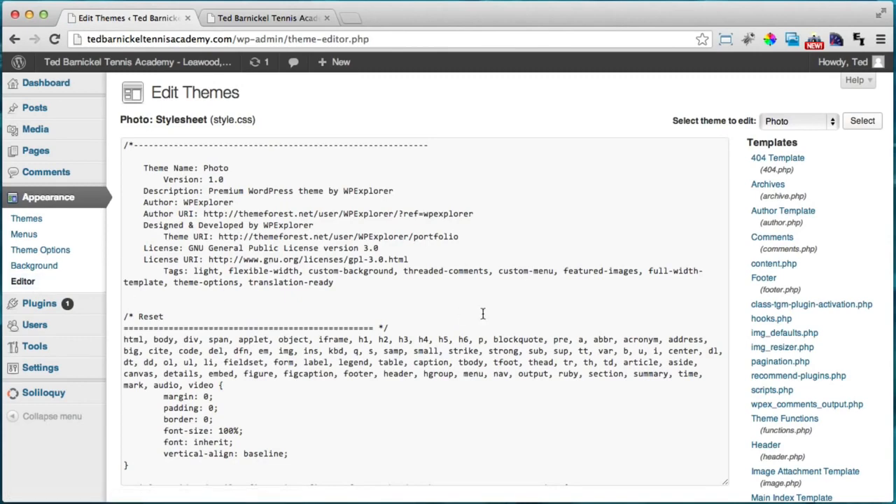
pyautogui.scroll(-5, 826, 288)
pyautogui.scroll(-4, 826, 289)
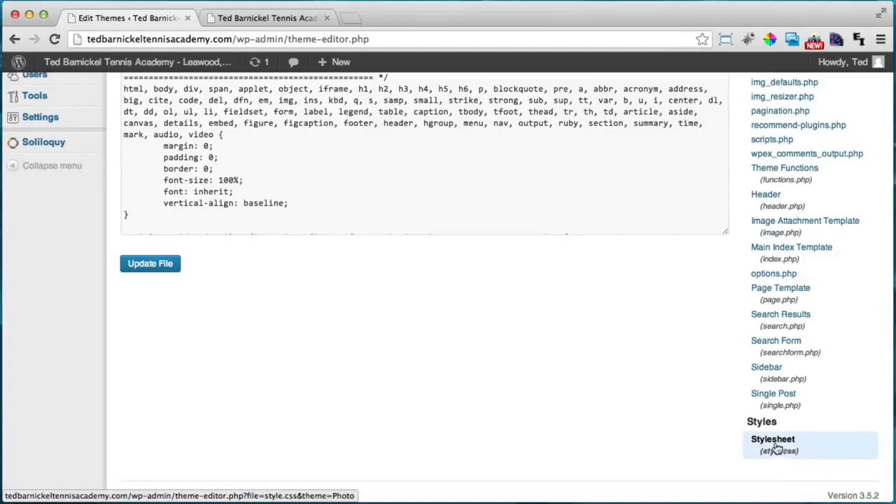
pyautogui.click(778, 449)
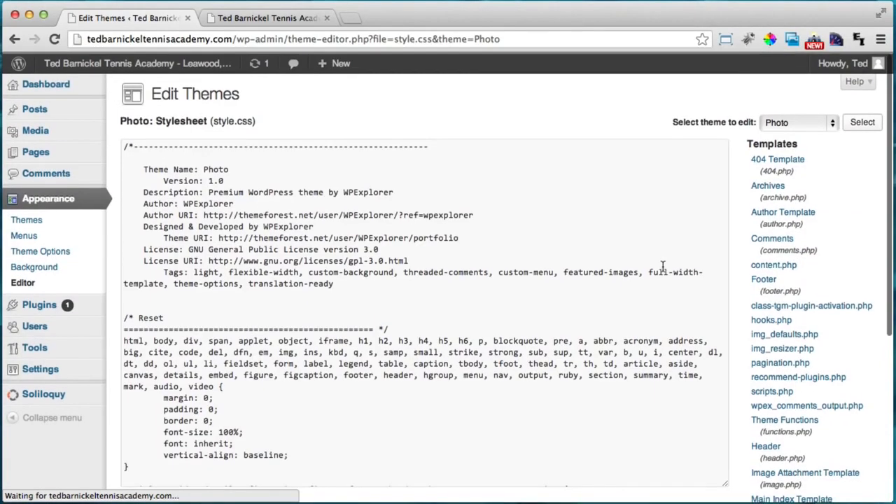
pyautogui.click(493, 249)
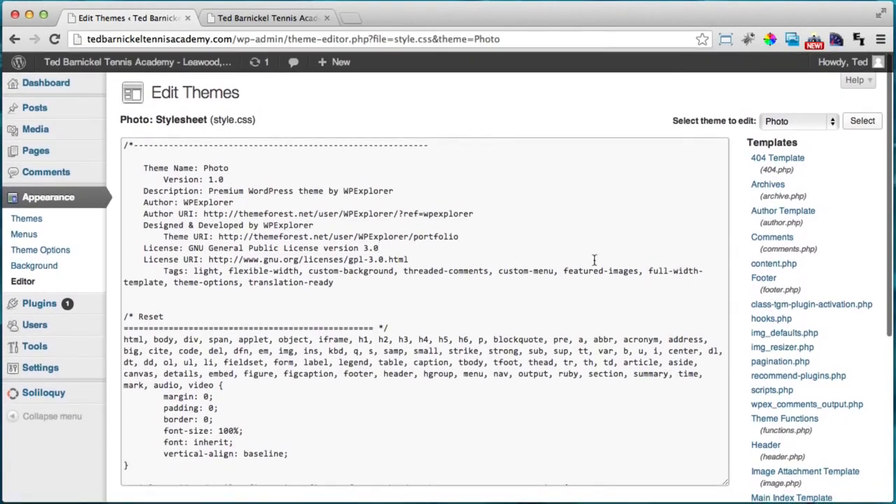
pyautogui.scroll(-3, 420, 272)
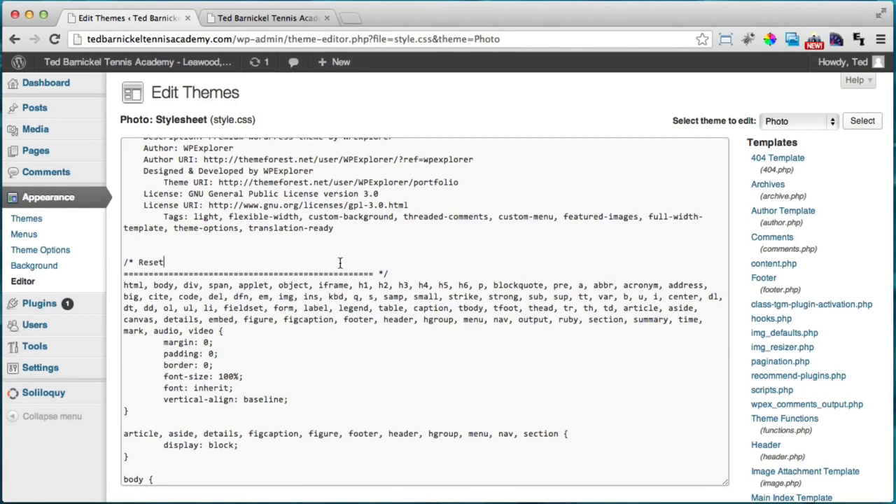
pyautogui.press('super+f')
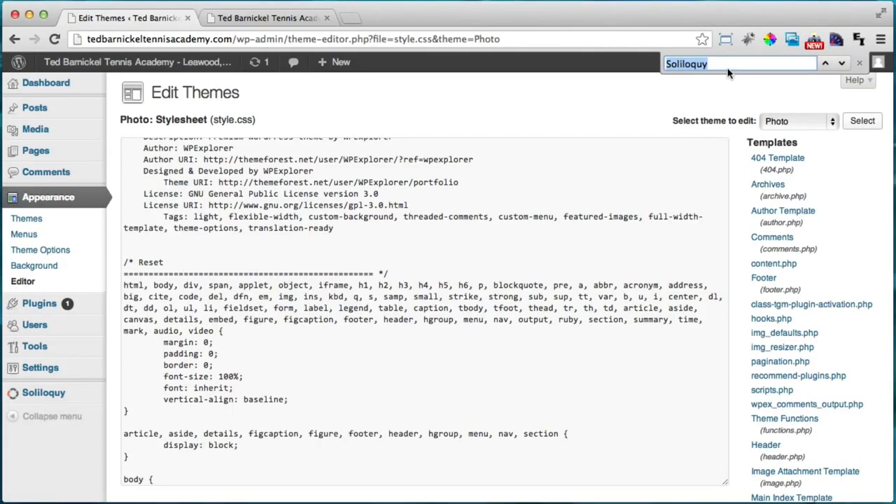
# Find 'page-heading' and place the caret after the #page-heading rule's 'margin: 0 0 30px;' line.
pyautogui.write('page')
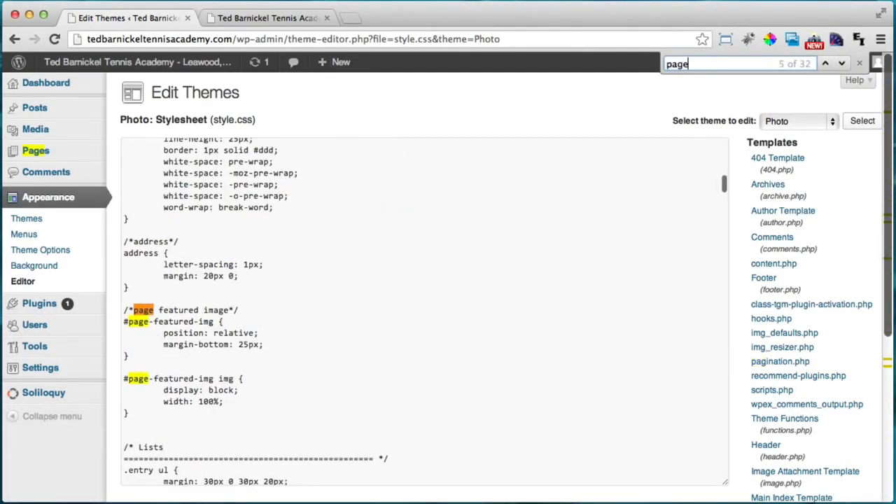
pyautogui.write('-heading')
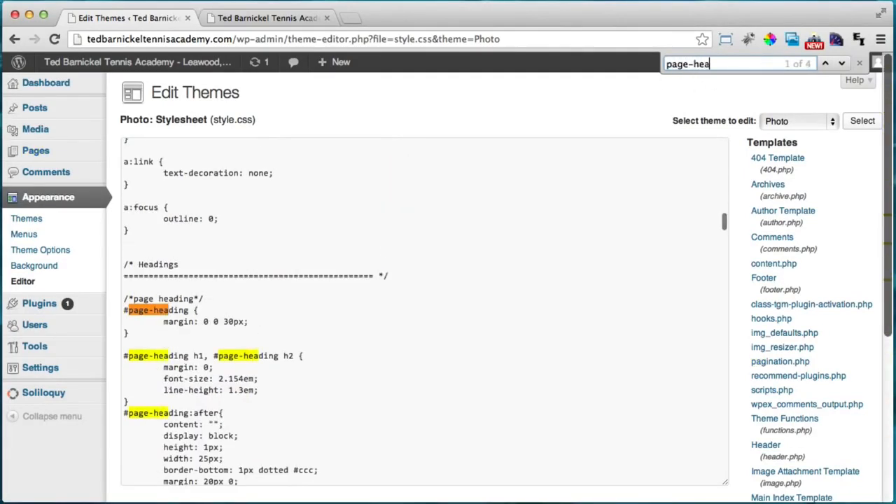
pyautogui.click(441, 305)
pyautogui.click(216, 331)
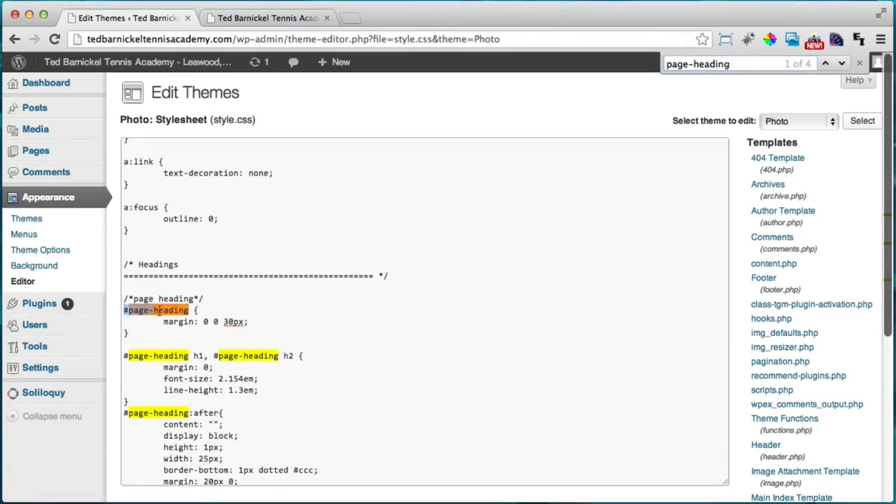
pyautogui.moveTo(159, 310); pyautogui.dragTo(201, 333)
pyautogui.click(194, 335)
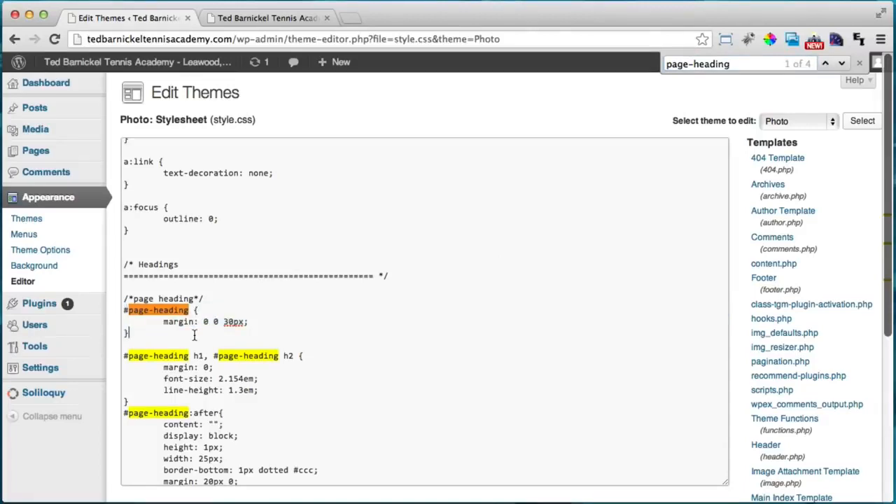
pyautogui.click(256, 324)
# Add an indented 'display:none;' line to the #page-heading rule and update the stylesheet.
pyautogui.press('Return')
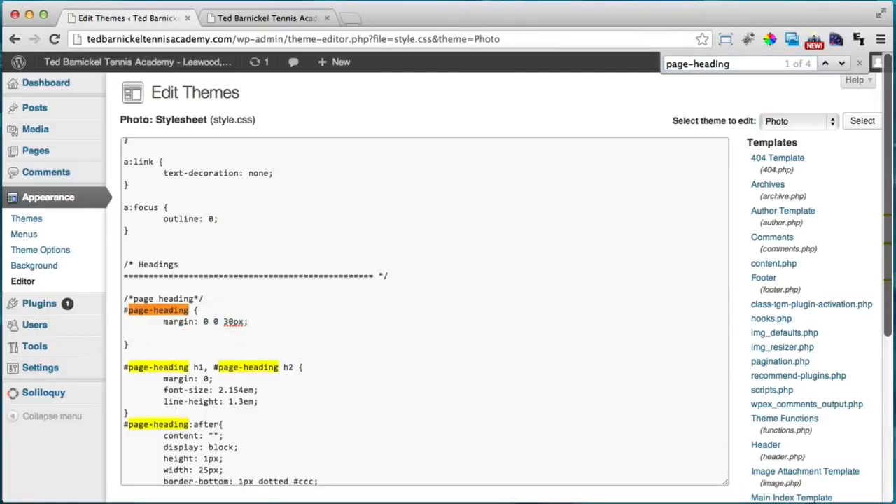
pyautogui.press('Tab')
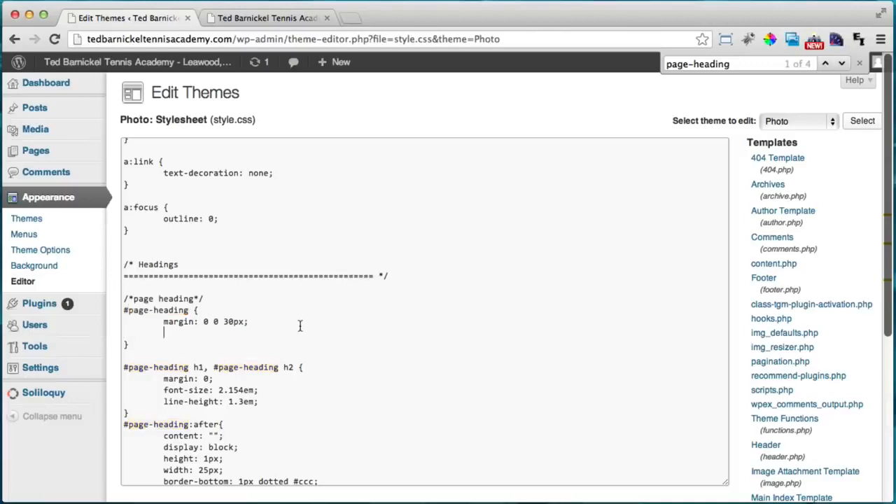
pyautogui.write('display:none')
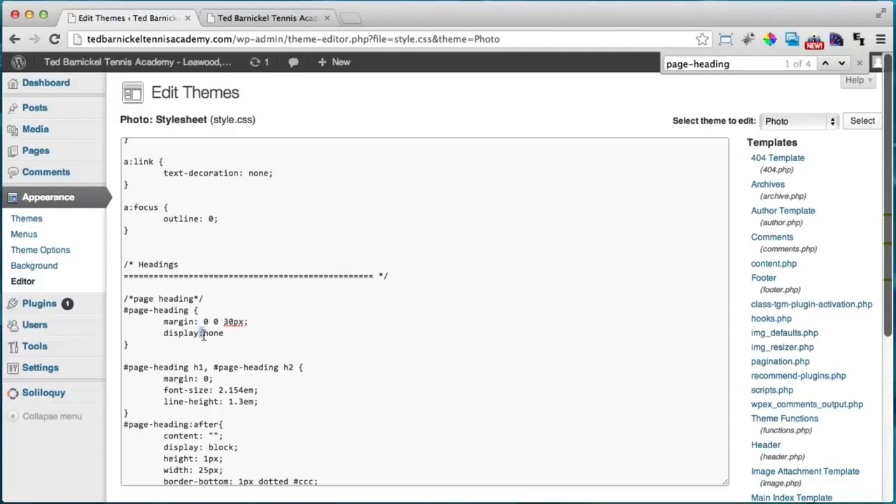
pyautogui.click(224, 334)
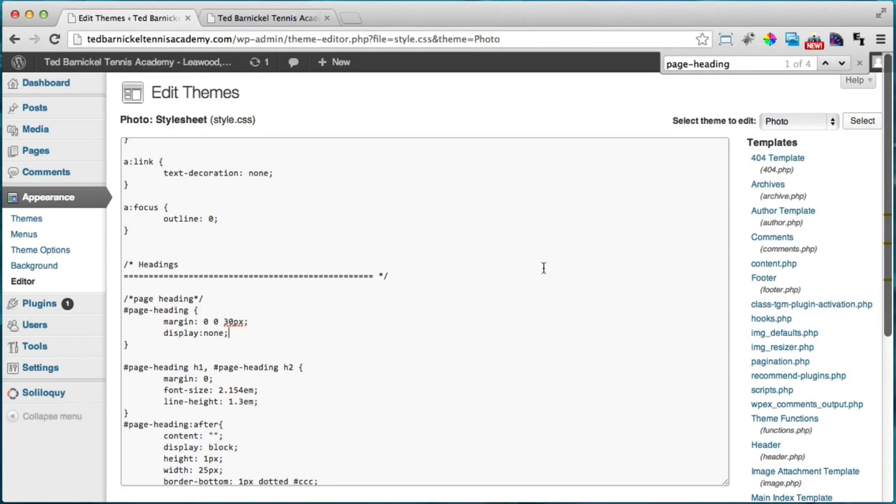
pyautogui.scroll(-5, 812, 283)
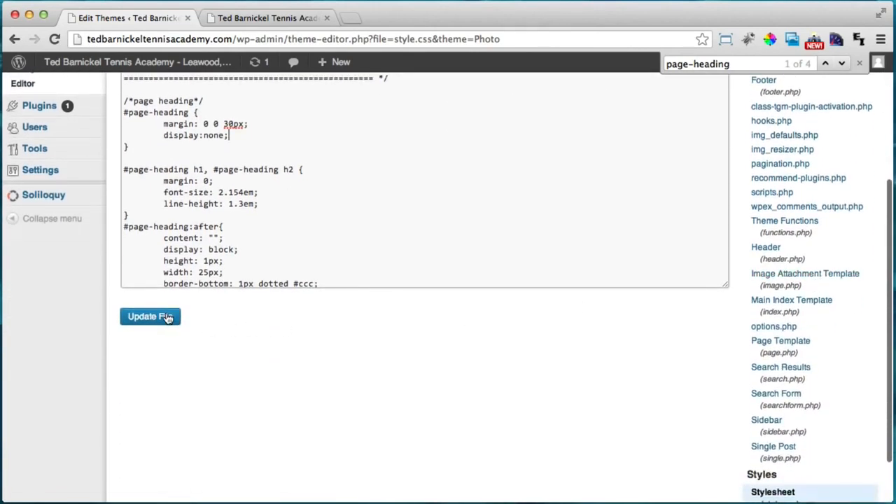
pyautogui.click(166, 318)
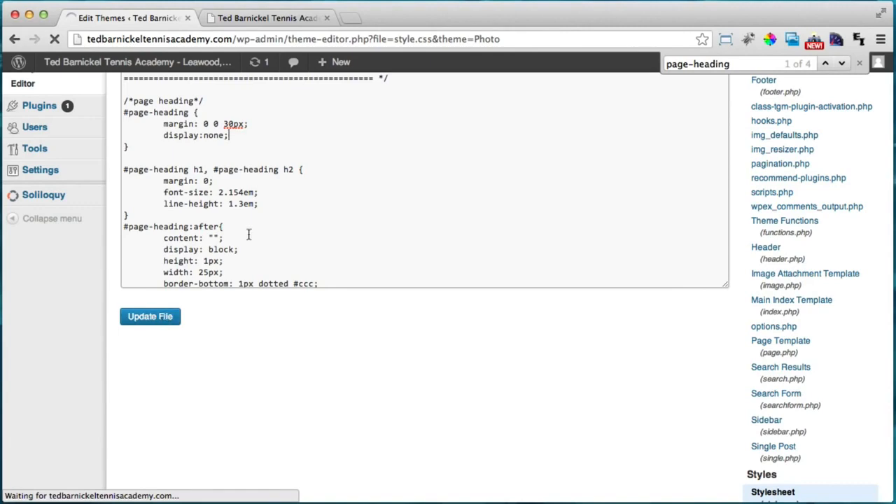
# Reload the live site and check the Home and About Me pages no longer show page titles.
pyautogui.click(259, 18)
pyautogui.scroll(-6, 258, 254)
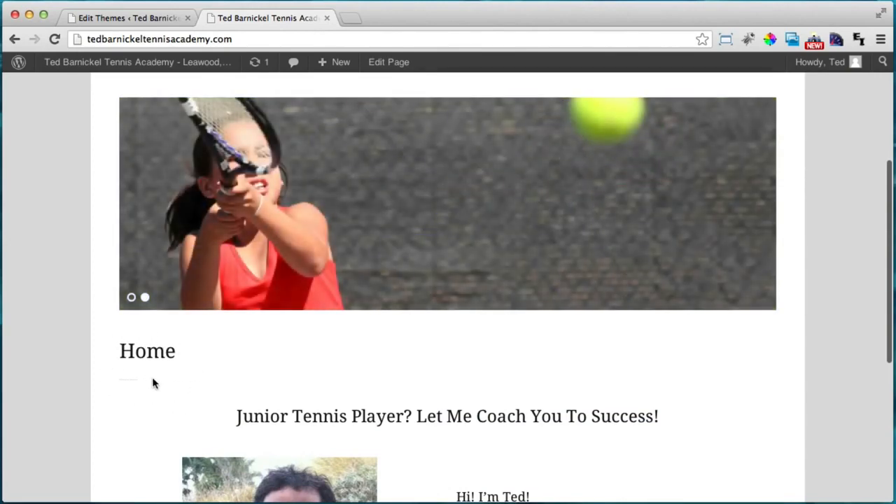
pyautogui.click(53, 40)
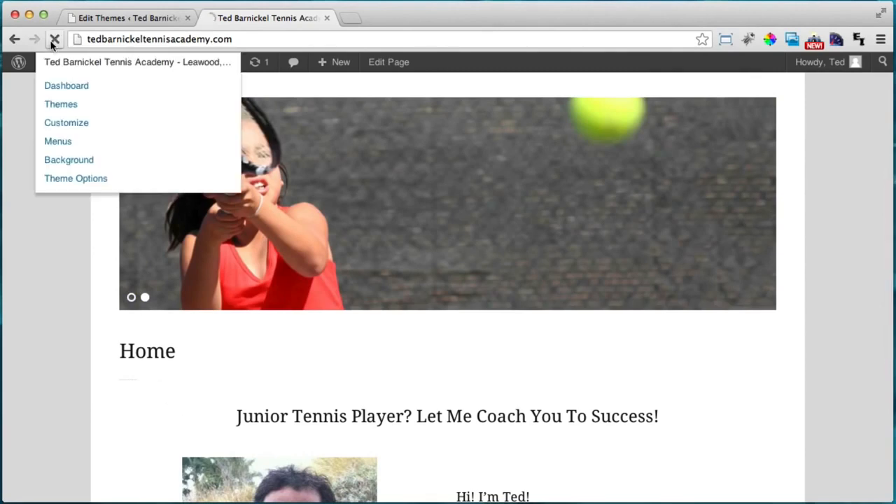
pyautogui.scroll(-2, 445, 273)
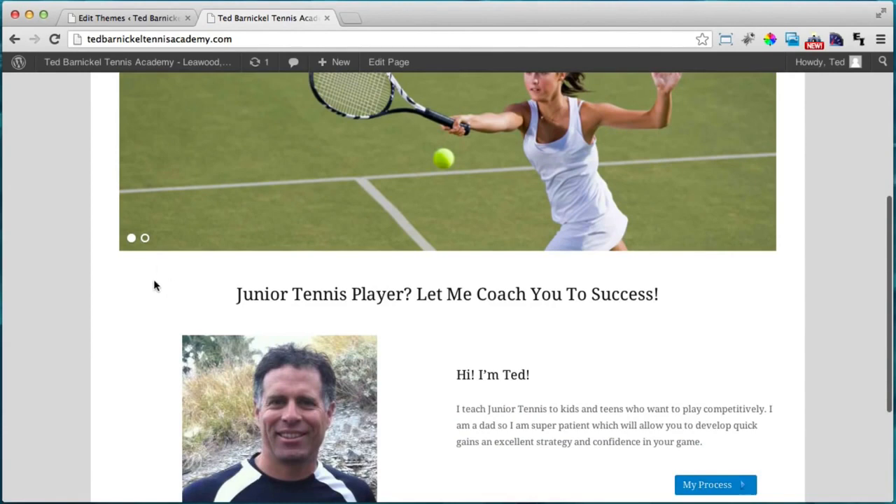
pyautogui.scroll(5, 252, 311)
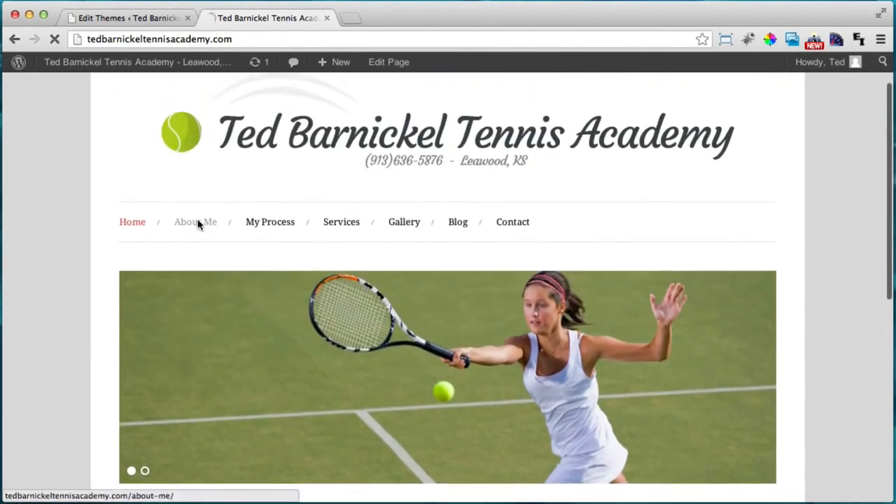
pyautogui.click(198, 223)
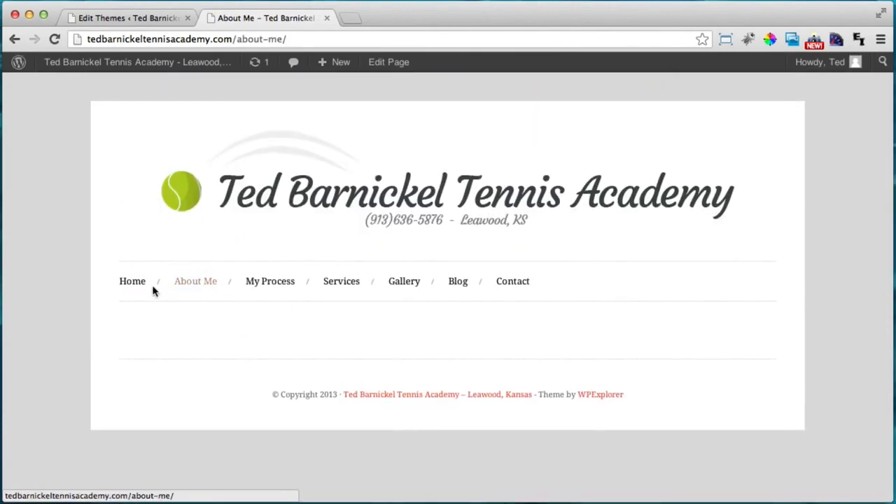
pyautogui.click(133, 283)
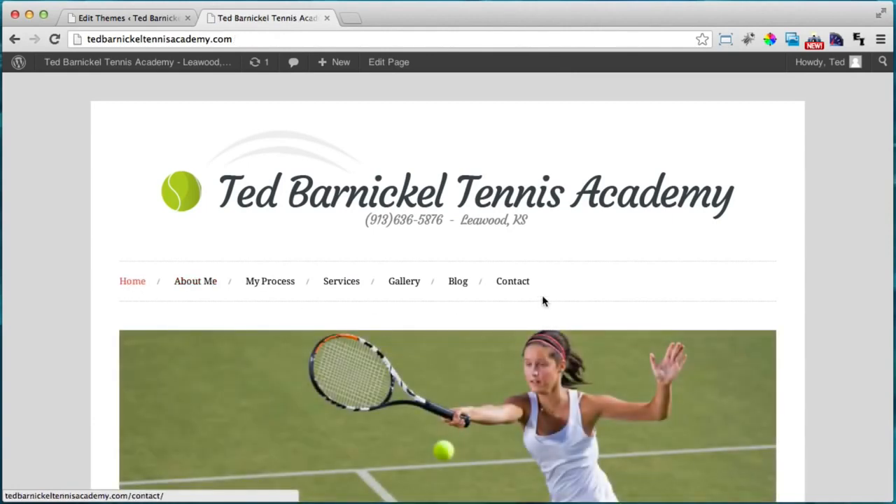
pyautogui.scroll(-4, 542, 296)
pyautogui.scroll(3, 533, 312)
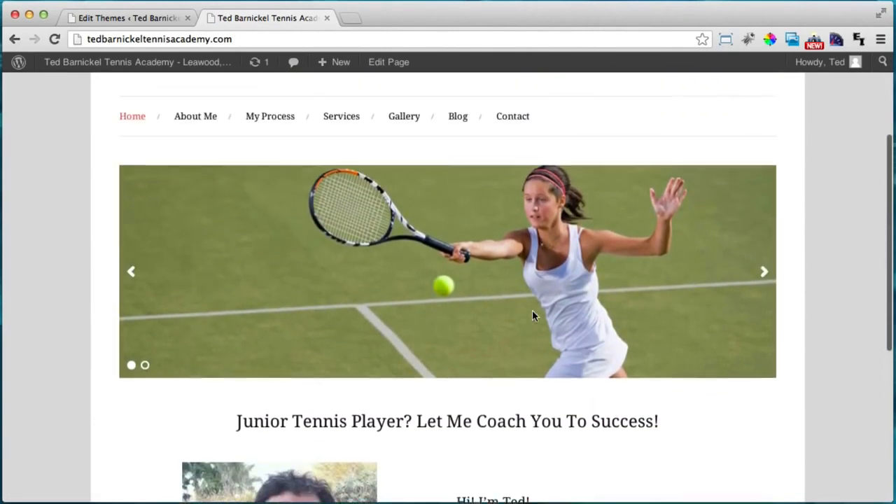
pyautogui.scroll(1, 531, 317)
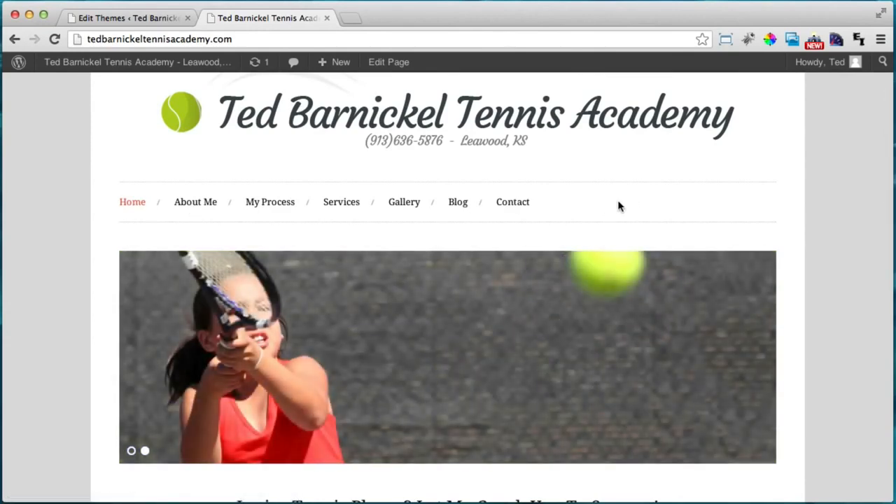
pyautogui.moveTo(773, 315)
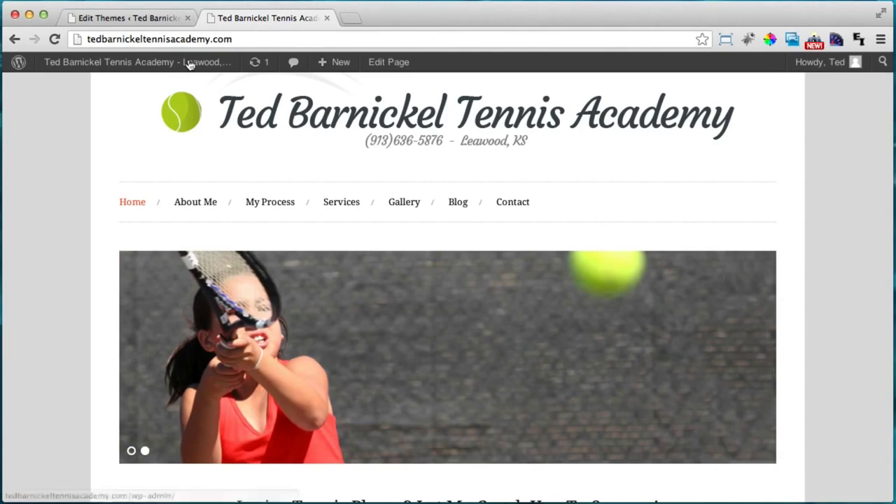
pyautogui.click(141, 18)
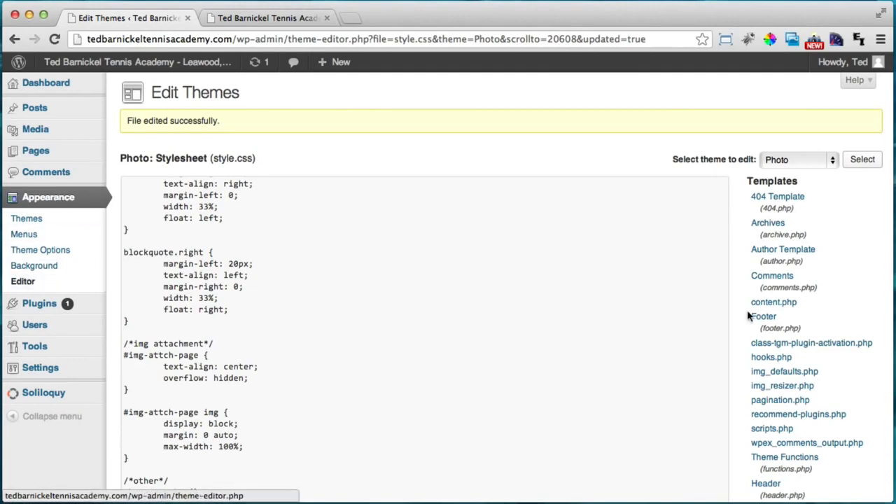
# Start a '.menu-main-menu-container {' rule at the very end of style.css.
pyautogui.scroll(-3, 771, 320)
pyautogui.scroll(-6, 770, 321)
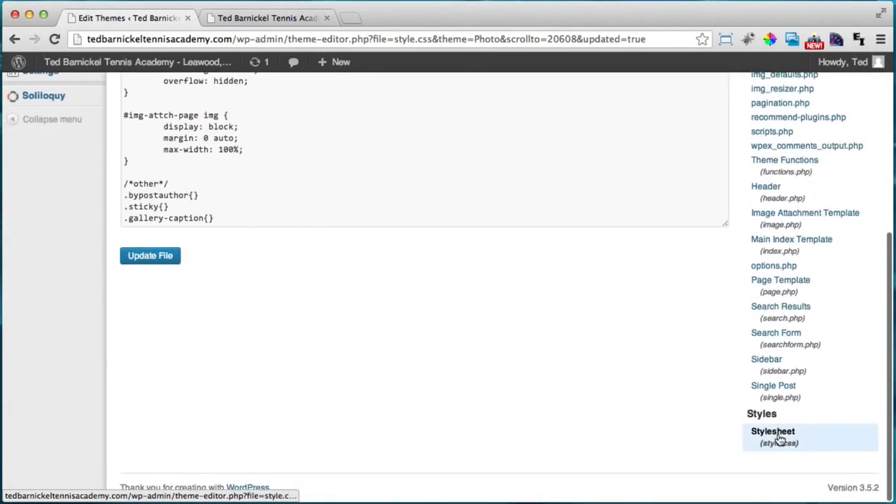
pyautogui.scroll(5, 541, 166)
pyautogui.scroll(8, 784, 294)
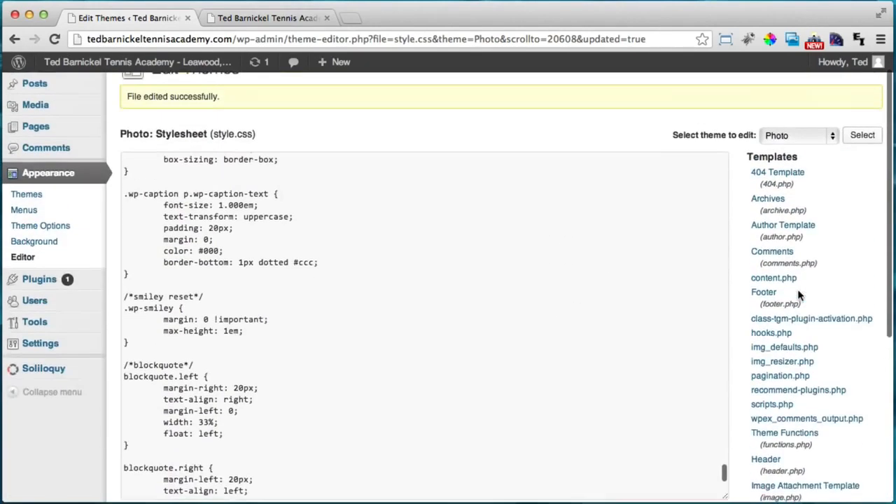
pyautogui.scroll(5, 420, 280)
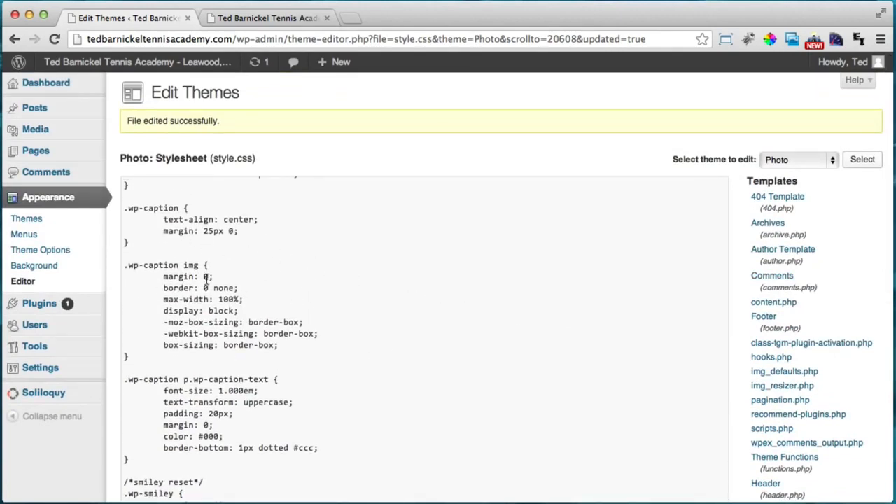
pyautogui.scroll(-1, 336, 317)
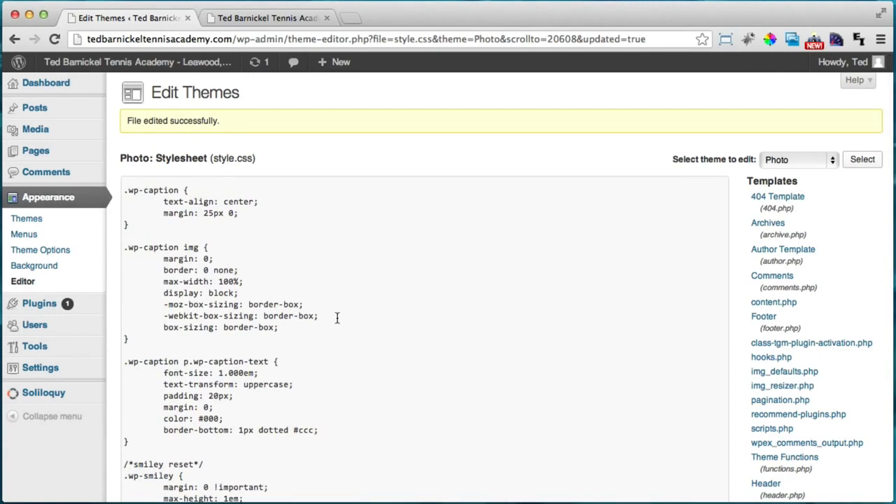
pyautogui.scroll(-5, 336, 318)
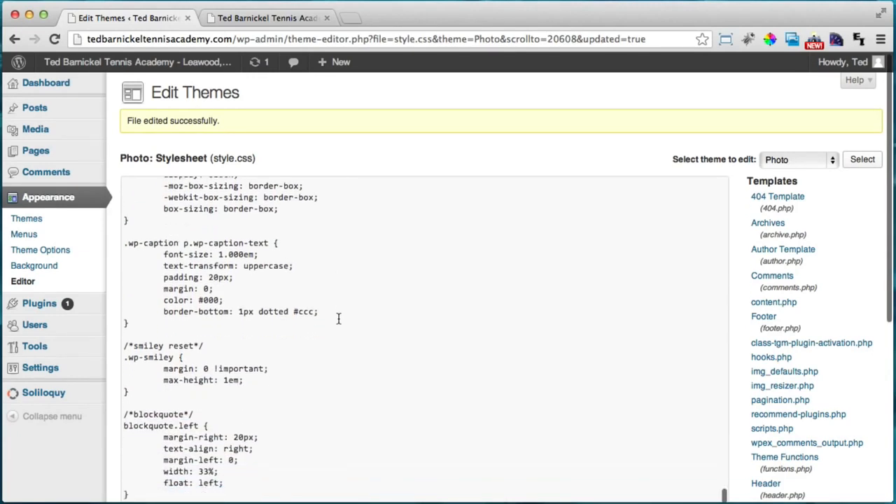
pyautogui.scroll(-3, 338, 318)
pyautogui.scroll(-5, 339, 318)
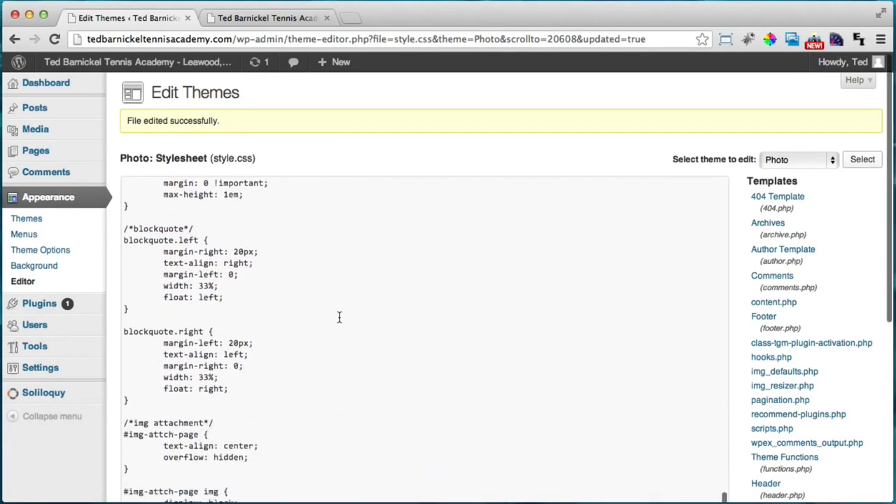
pyautogui.scroll(-6, 340, 318)
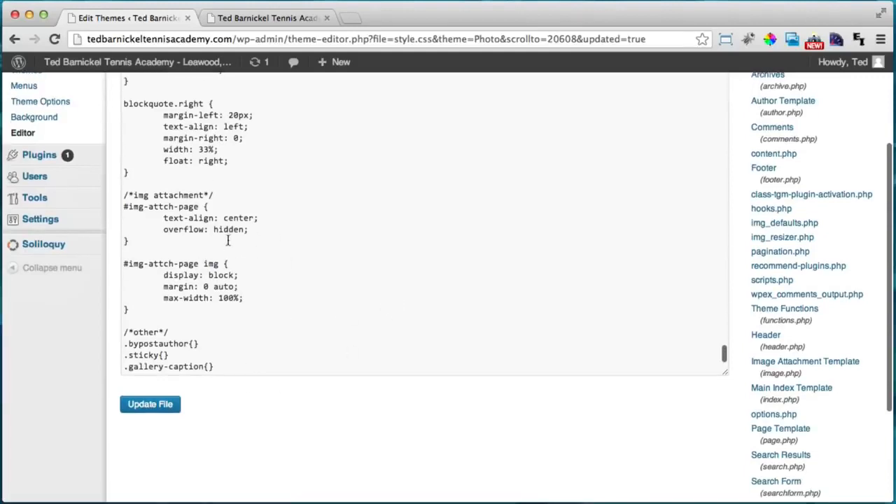
pyautogui.click(238, 367)
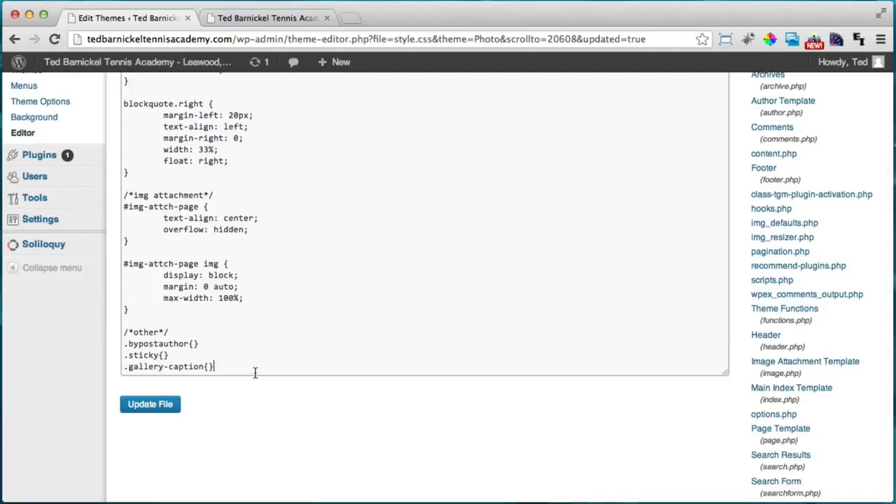
pyautogui.press('Return')
pyautogui.press('Return')
pyautogui.press('Return')
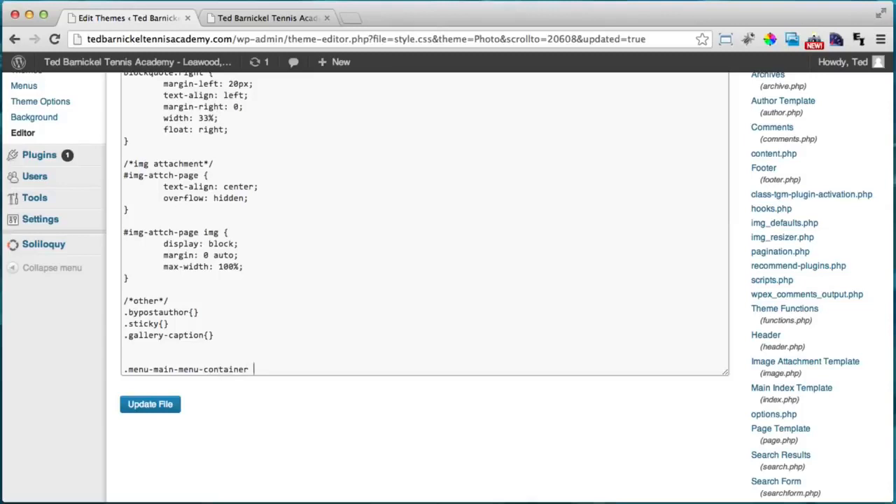
pyautogui.write('{')
pyautogui.press('Return')
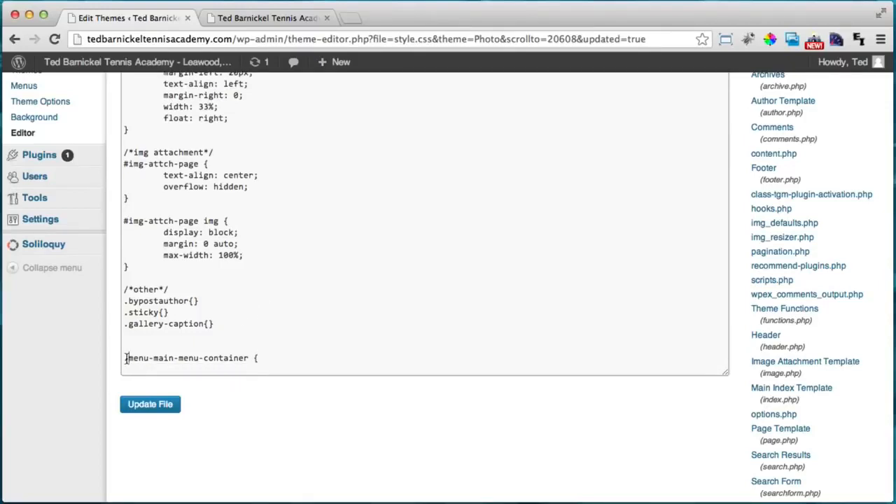
pyautogui.moveTo(127, 359); pyautogui.dragTo(248, 359)
pyautogui.click(264, 17)
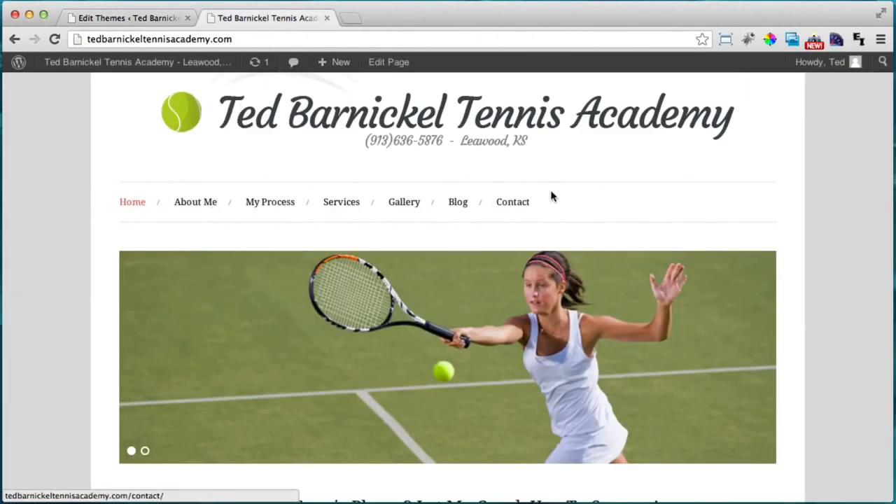
# Write 'margin-left:205px;' and a closing brace in the .menu-main-menu-container rule.
pyautogui.click(149, 20)
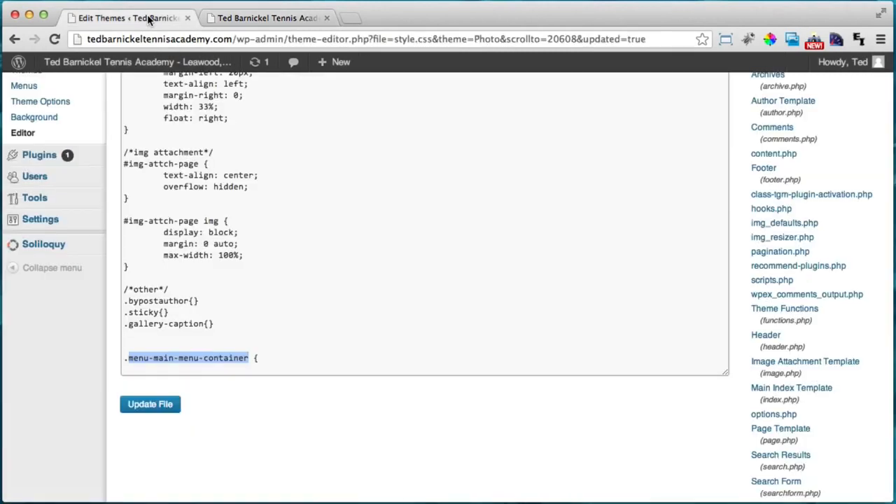
pyautogui.click(195, 371)
pyautogui.scroll(-1, 230, 348)
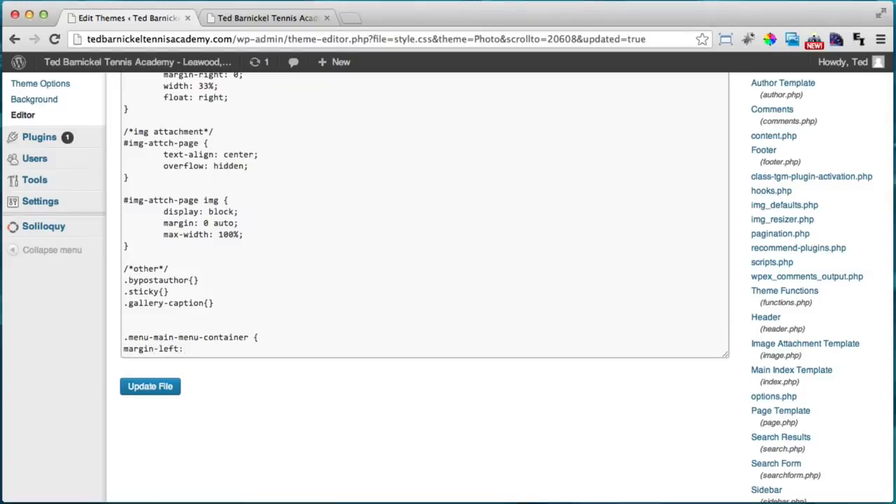
pyautogui.write('5px;')
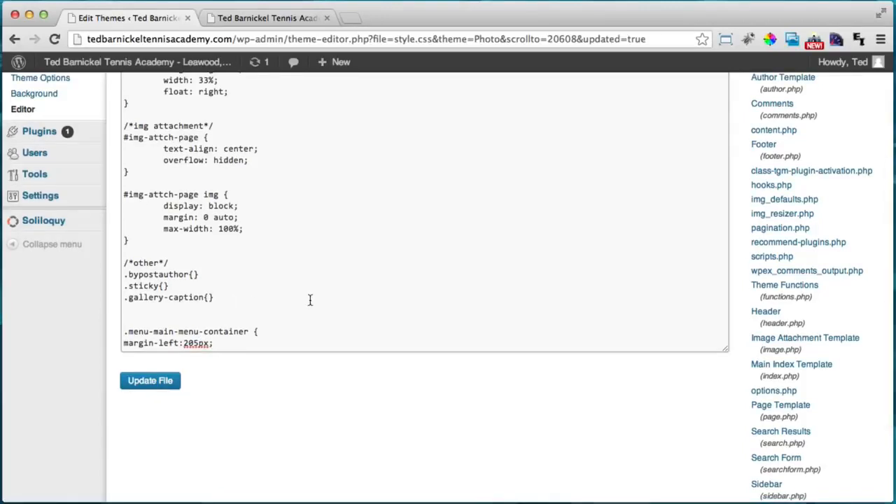
pyautogui.press('Return')
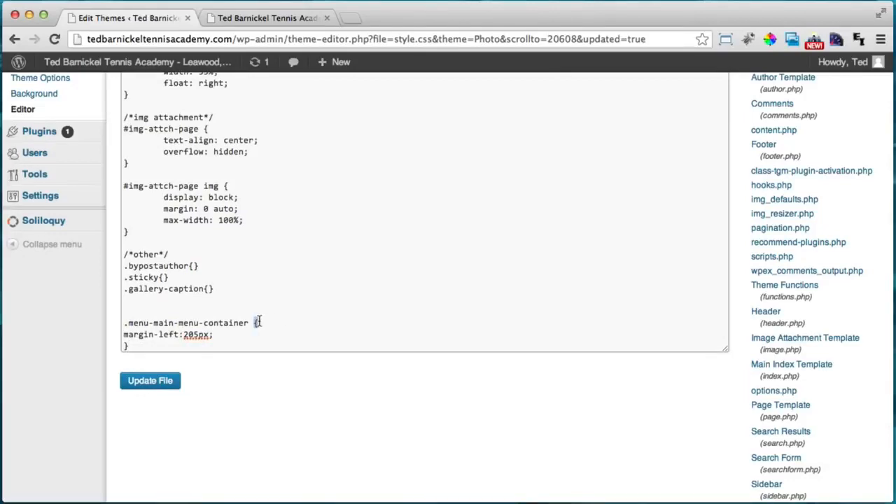
pyautogui.click(123, 345)
pyautogui.moveTo(222, 335); pyautogui.dragTo(118, 335)
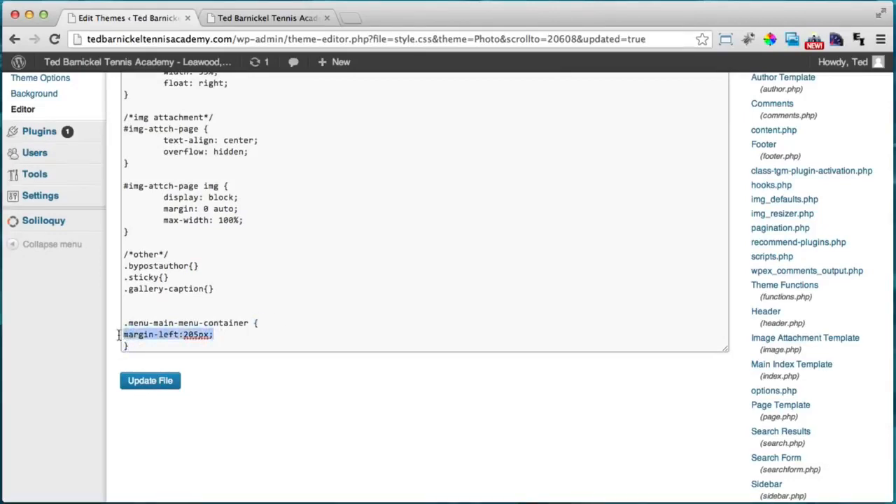
pyautogui.click(238, 334)
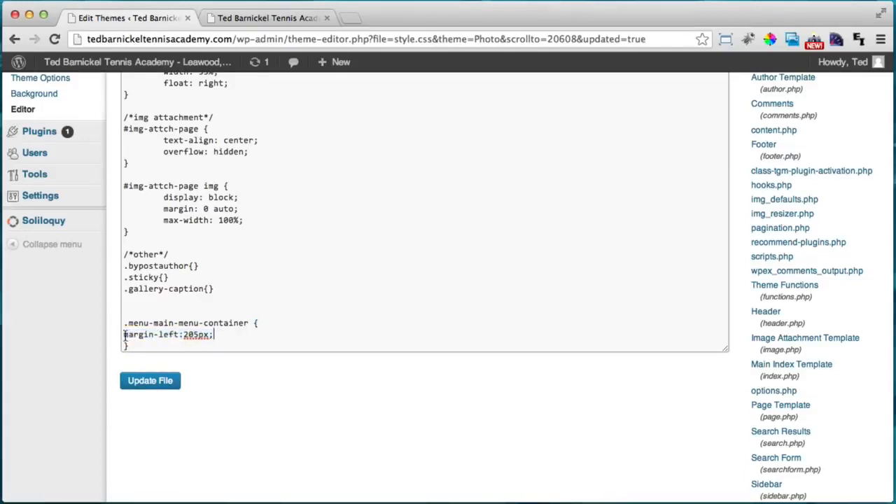
pyautogui.moveTo(124, 336); pyautogui.dragTo(177, 335)
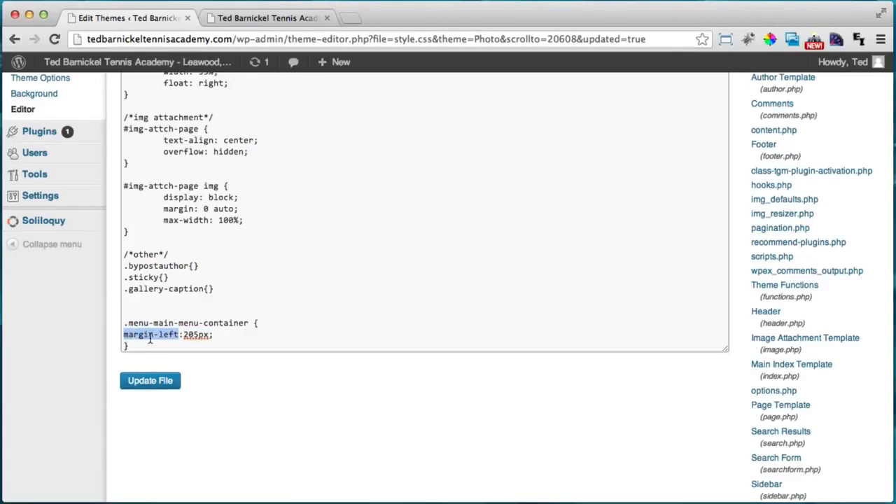
# Compare the live homepage menu position against the 205px margin value in the rule.
pyautogui.click(266, 17)
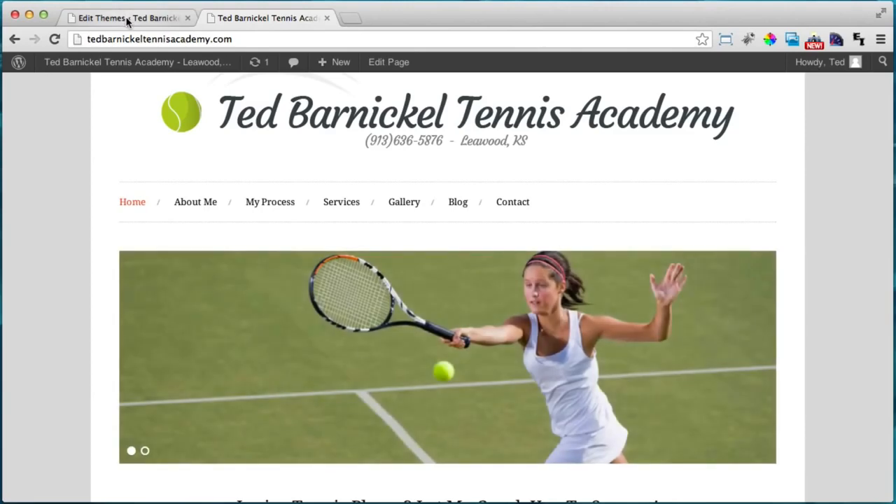
pyautogui.click(126, 18)
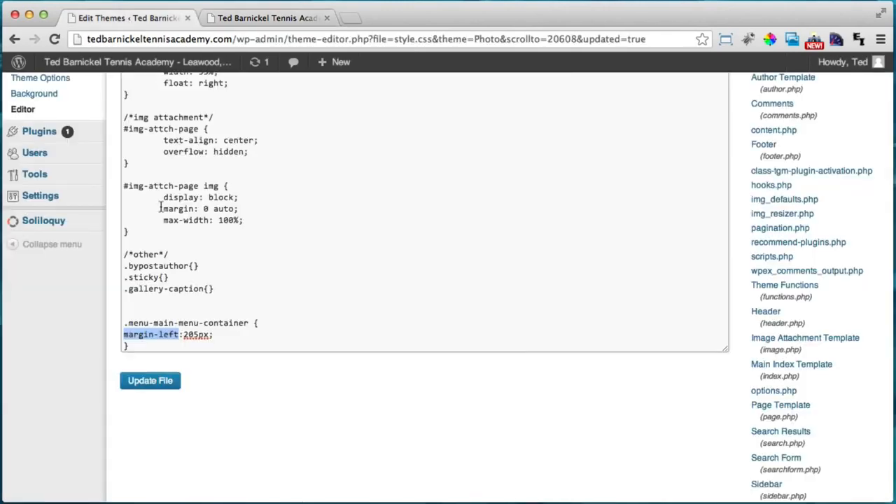
pyautogui.moveTo(184, 334); pyautogui.dragTo(209, 336)
pyautogui.click(196, 335)
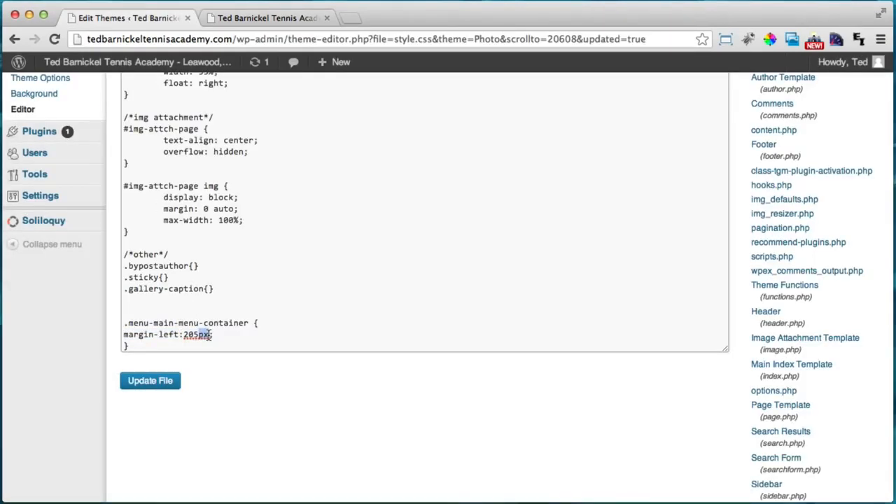
pyautogui.click(219, 336)
pyautogui.moveTo(198, 335); pyautogui.dragTo(214, 336)
pyautogui.click(221, 335)
pyautogui.click(217, 336)
pyautogui.click(299, 18)
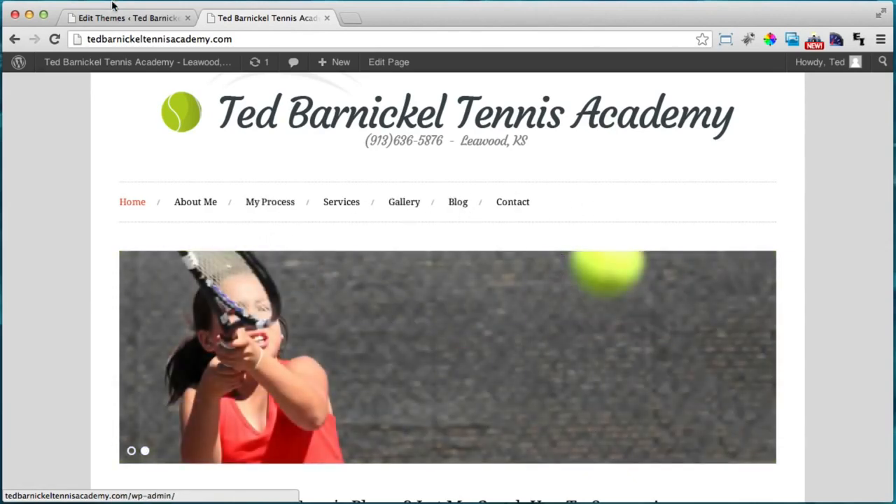
pyautogui.click(124, 20)
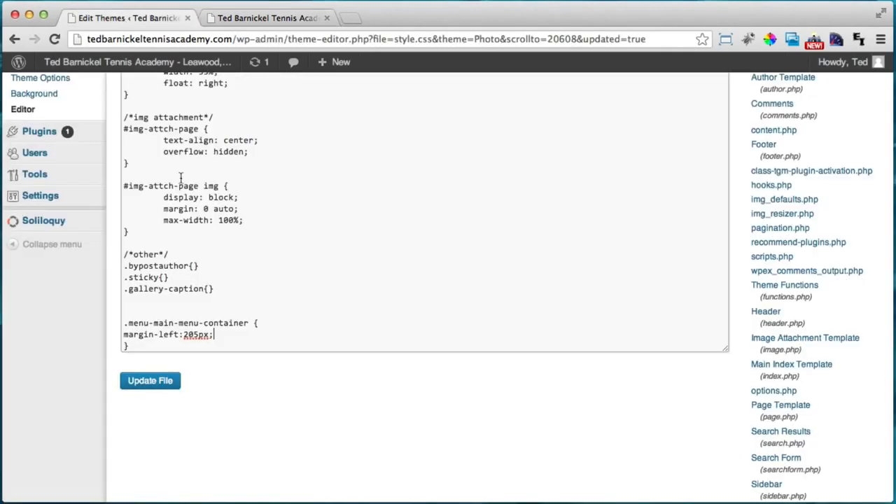
# Save the stylesheet and reload the homepage to see the menu shifted by 205px.
pyautogui.click(161, 386)
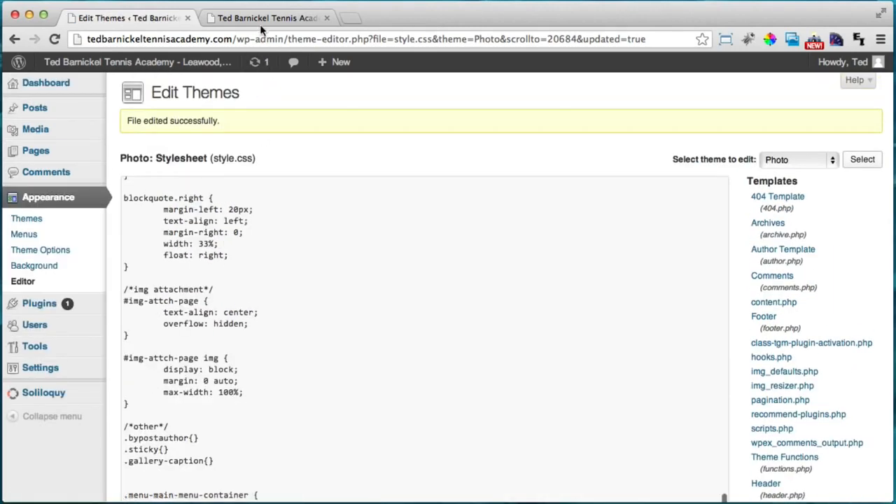
pyautogui.click(260, 23)
pyautogui.click(54, 39)
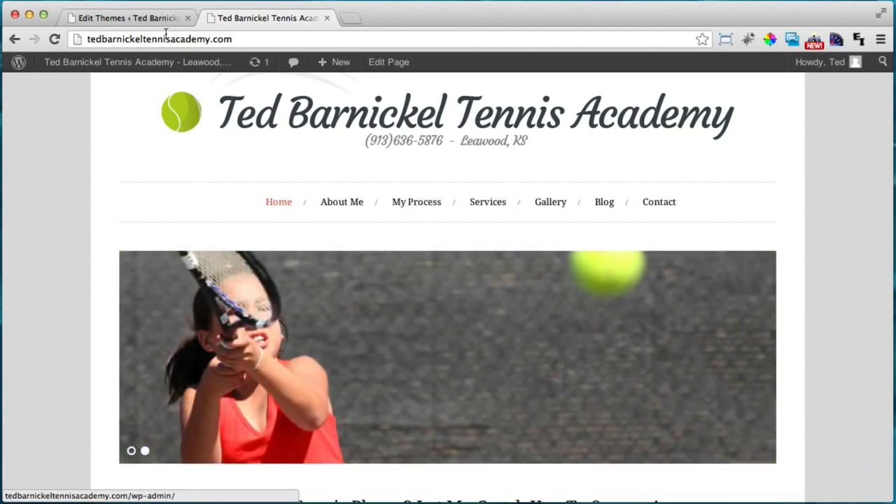
pyautogui.click(150, 23)
pyautogui.scroll(-4, 274, 300)
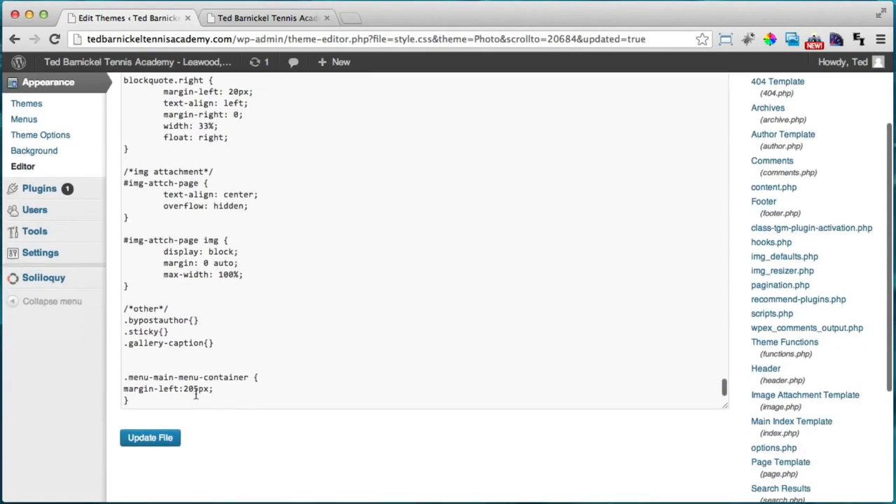
pyautogui.moveTo(183, 390); pyautogui.dragTo(198, 388)
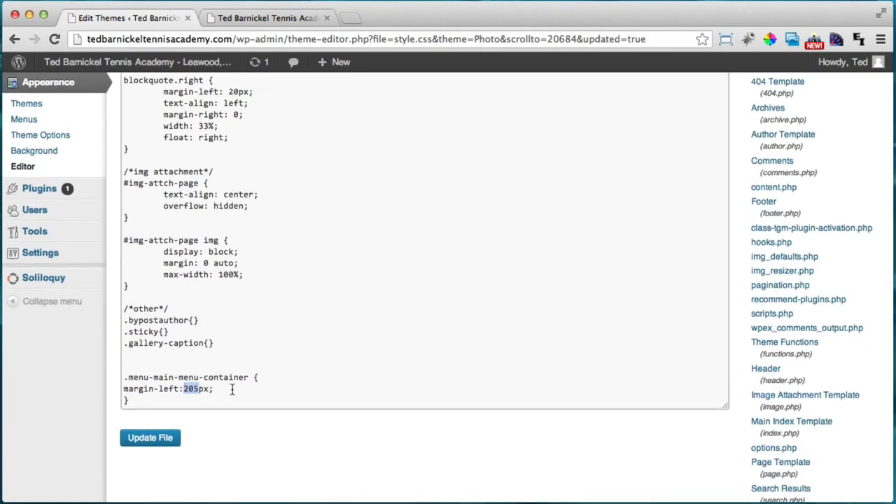
pyautogui.click(232, 389)
pyautogui.click(296, 18)
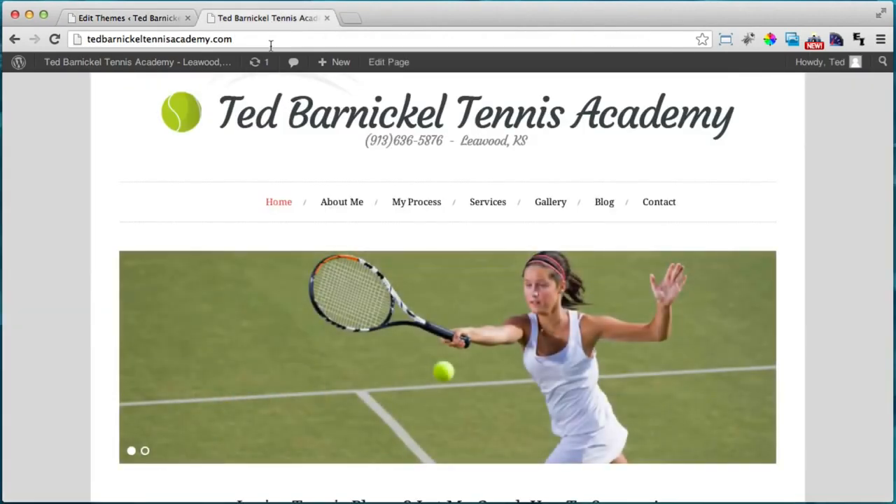
# Scroll the homepage down to the 'Junior Tennis Player?' heading, then open a blank browser tab.
pyautogui.scroll(2, 395, 231)
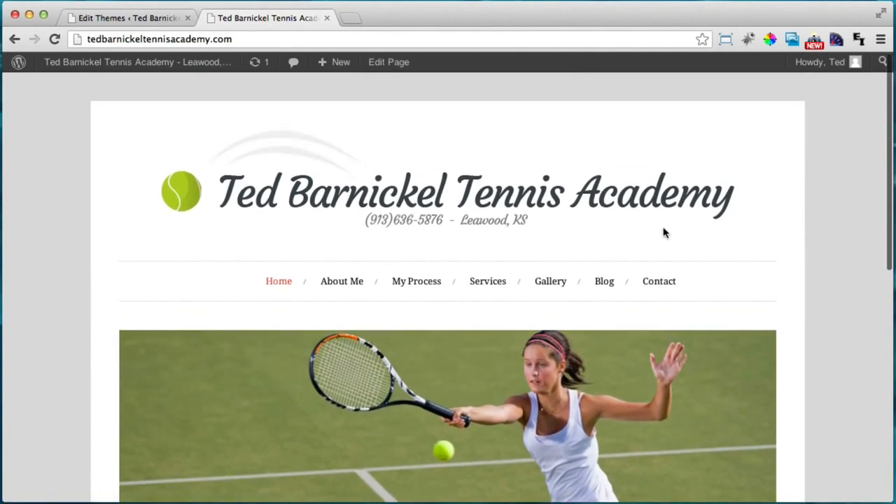
pyautogui.scroll(-5, 822, 231)
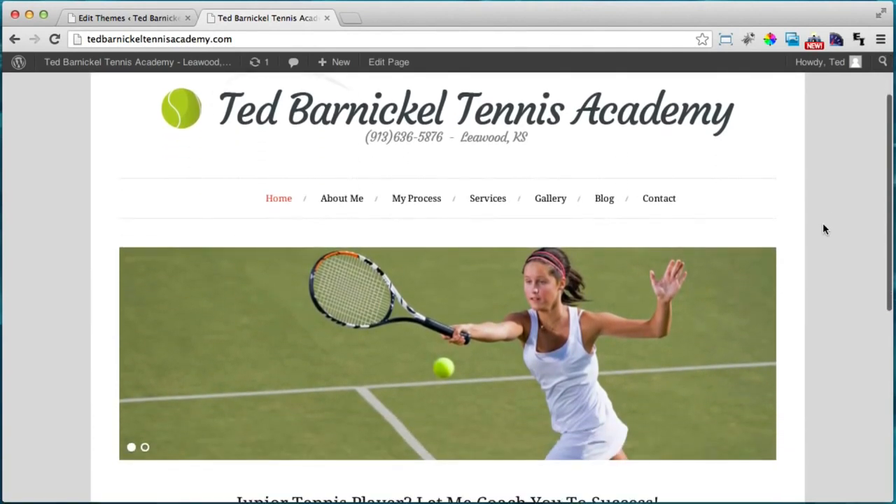
pyautogui.scroll(-3, 821, 227)
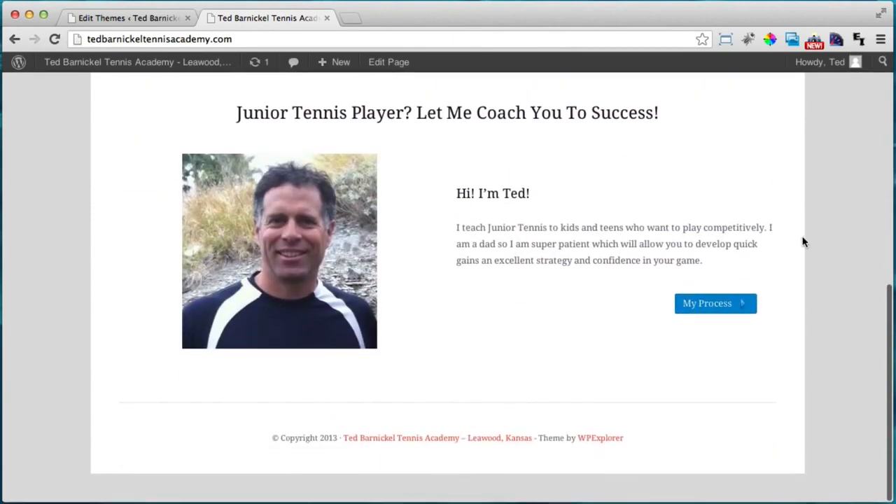
pyautogui.scroll(5, 802, 241)
pyautogui.scroll(3, 802, 240)
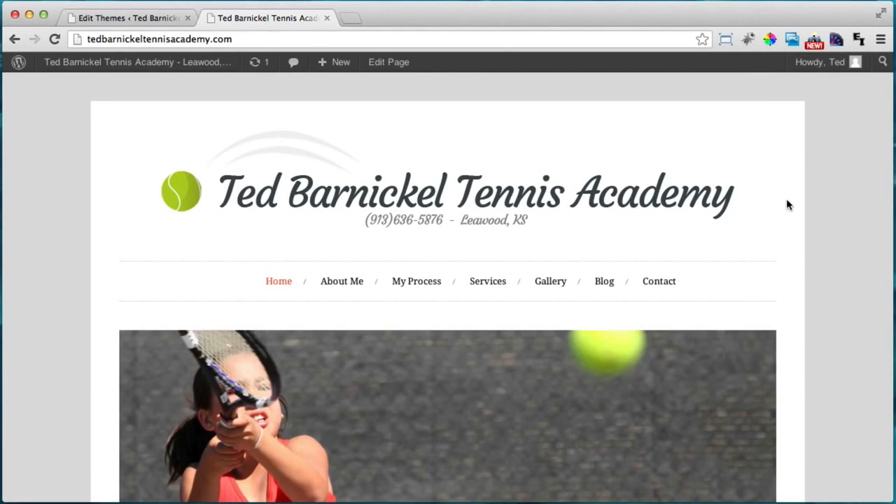
pyautogui.scroll(-5, 735, 168)
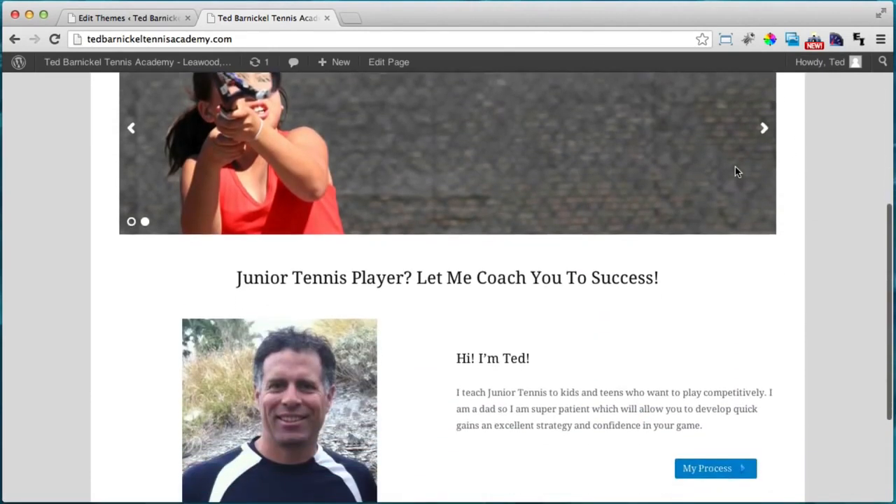
pyautogui.moveTo(237, 247); pyautogui.dragTo(661, 238)
pyautogui.click(676, 246)
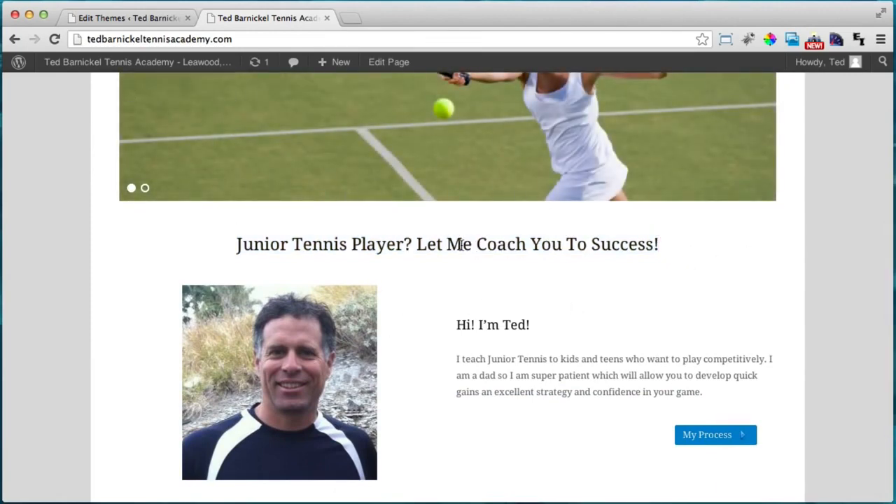
pyautogui.hotkey('ctrl', 't')
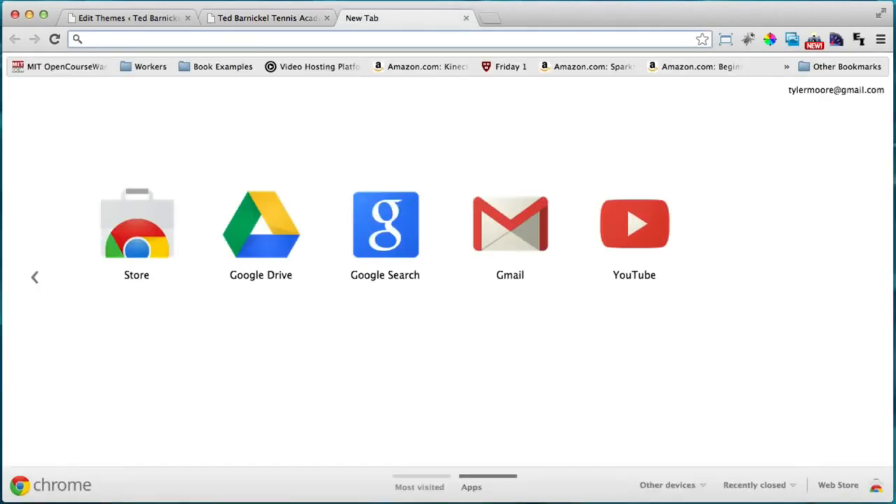
# Search the web for 'google fonts' and open the Google Fonts directory.
pyautogui.write('google fonts')
pyautogui.press('Return')
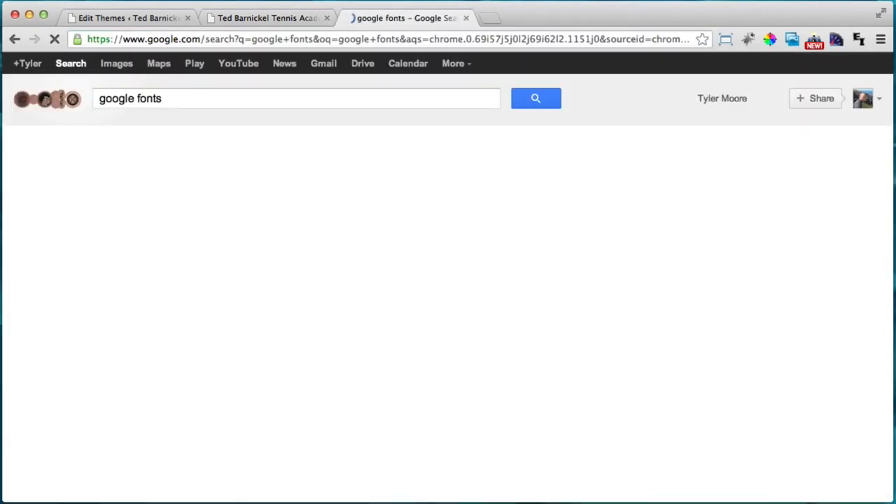
pyautogui.click(105, 193)
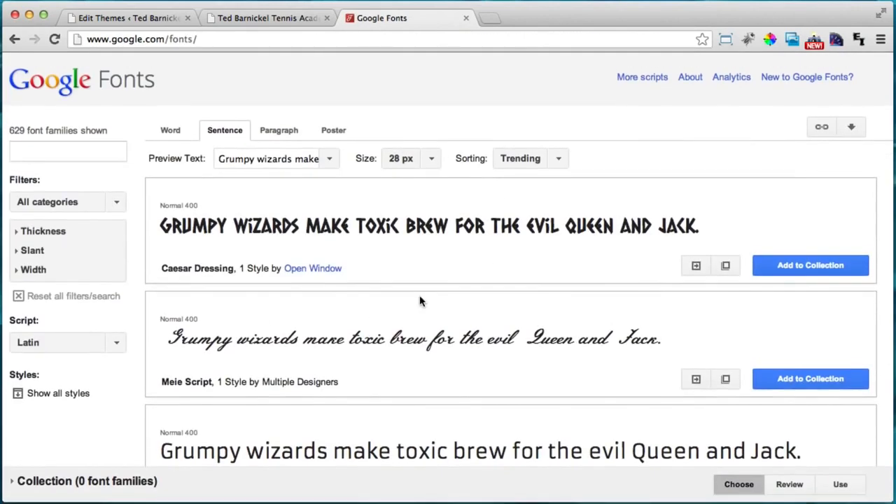
pyautogui.scroll(-10, 420, 301)
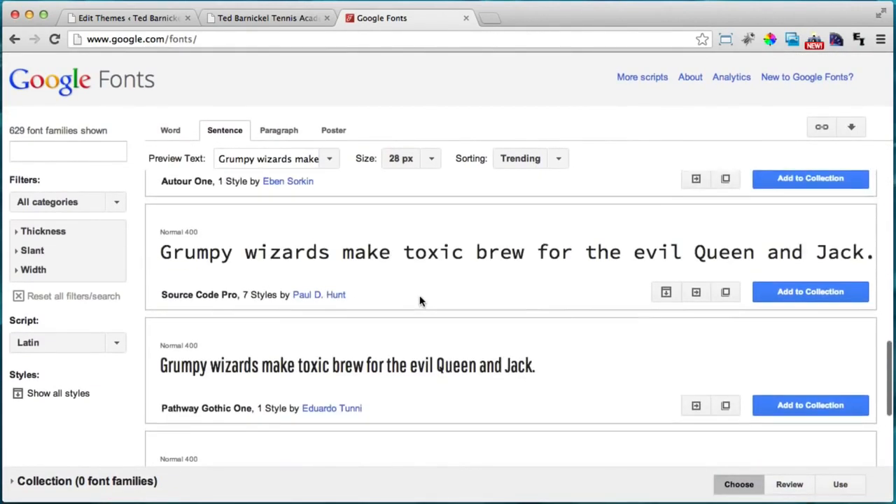
pyautogui.scroll(-3, 420, 302)
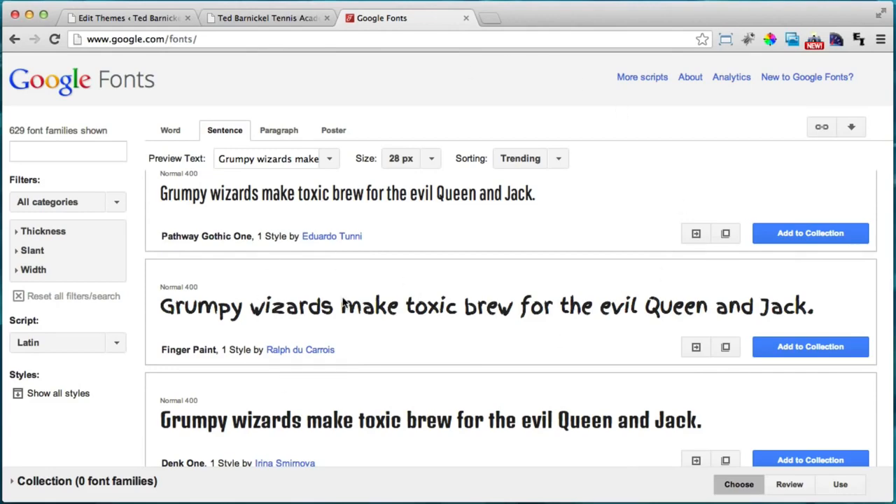
# Close the tennis academy site tab and return to the theme stylesheet editor.
pyautogui.click(257, 20)
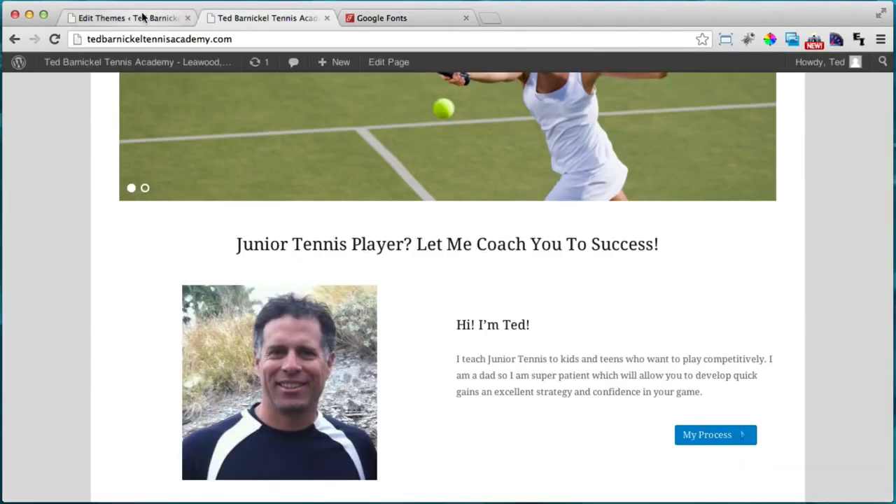
pyautogui.click(324, 17)
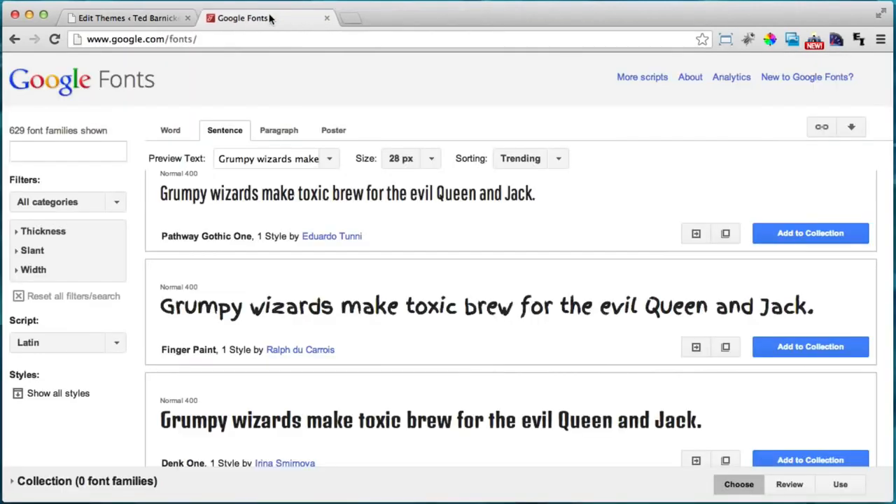
pyautogui.click(129, 21)
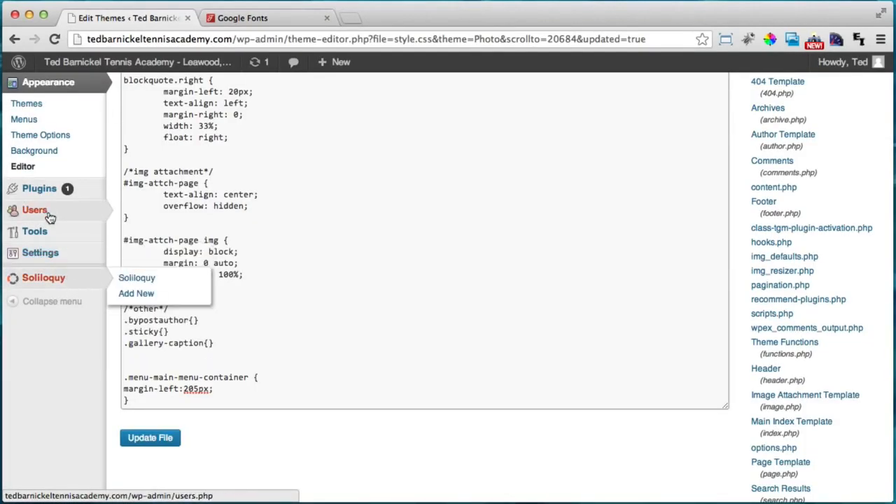
# Search Add New plugins for 'wp google fonts', then install and activate WP Google Fonts.
pyautogui.scroll(1, 42, 224)
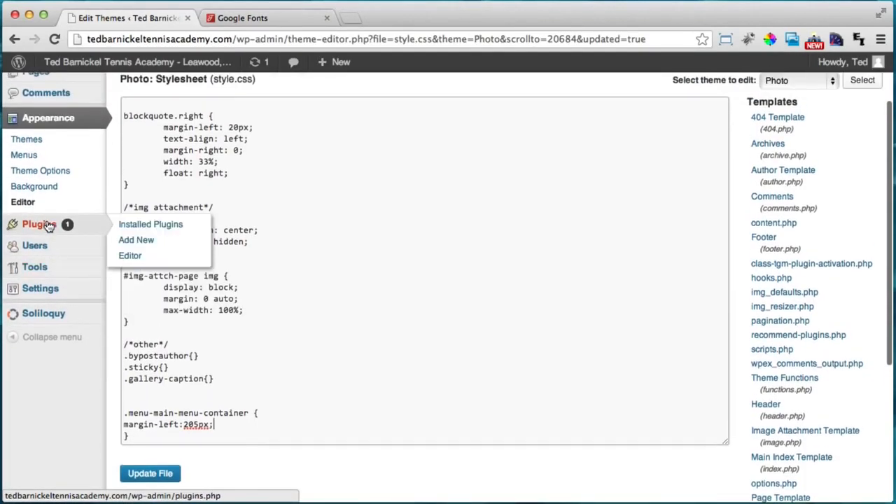
pyautogui.click(154, 245)
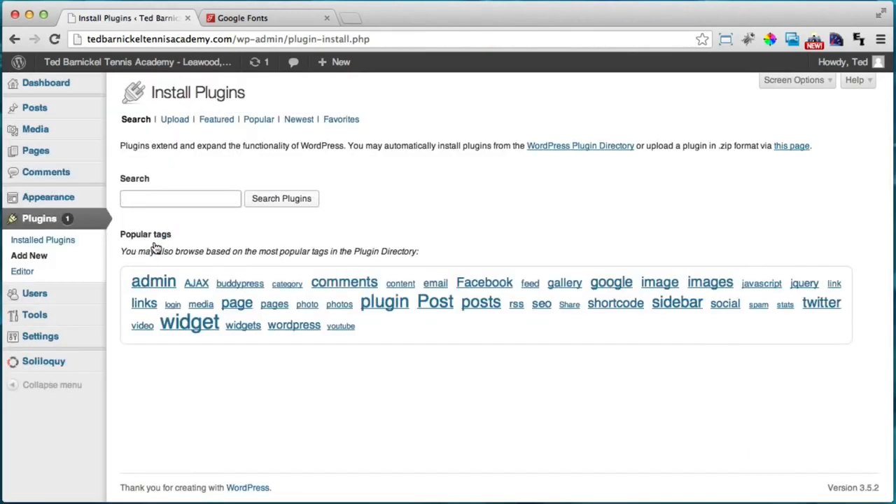
pyautogui.write('wp go')
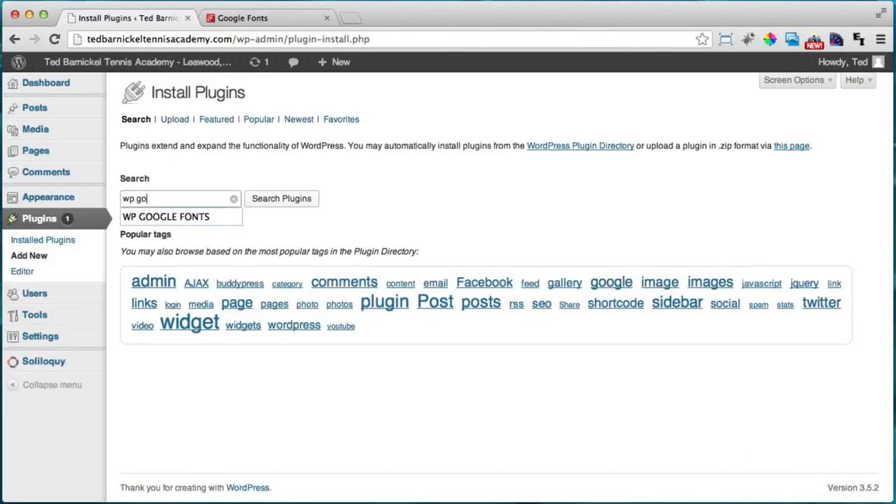
pyautogui.write('ogle fonts')
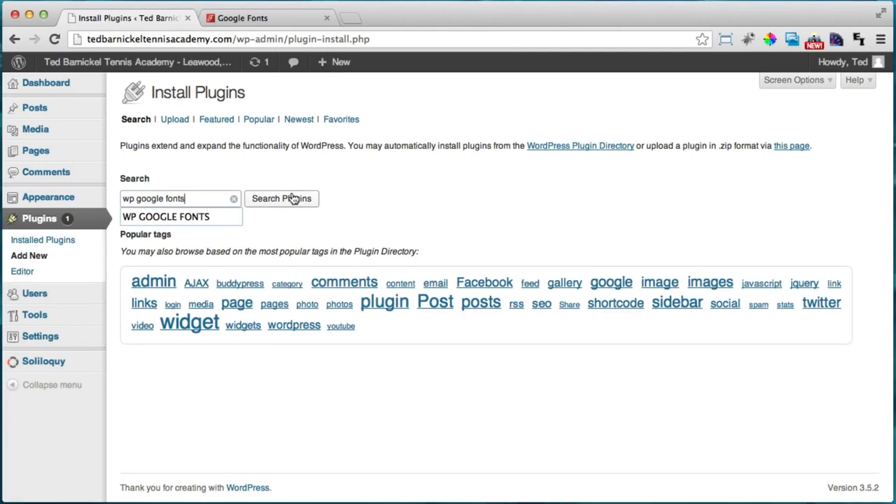
pyautogui.click(291, 200)
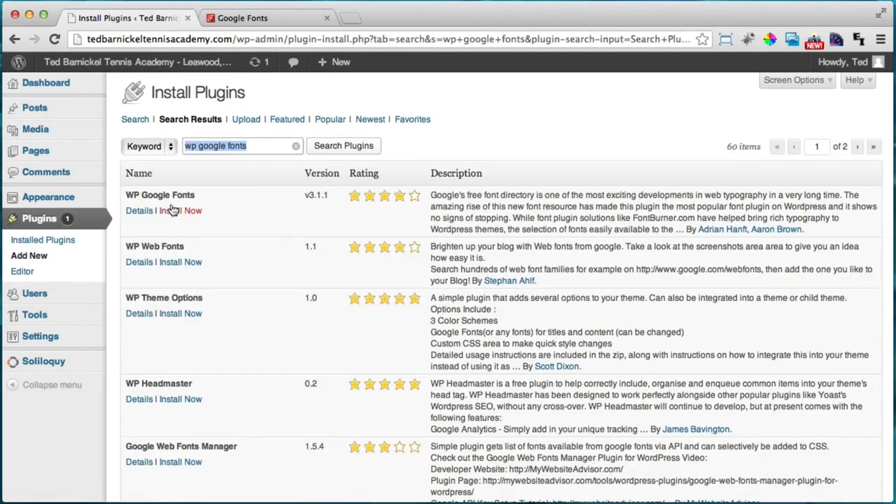
pyautogui.click(189, 212)
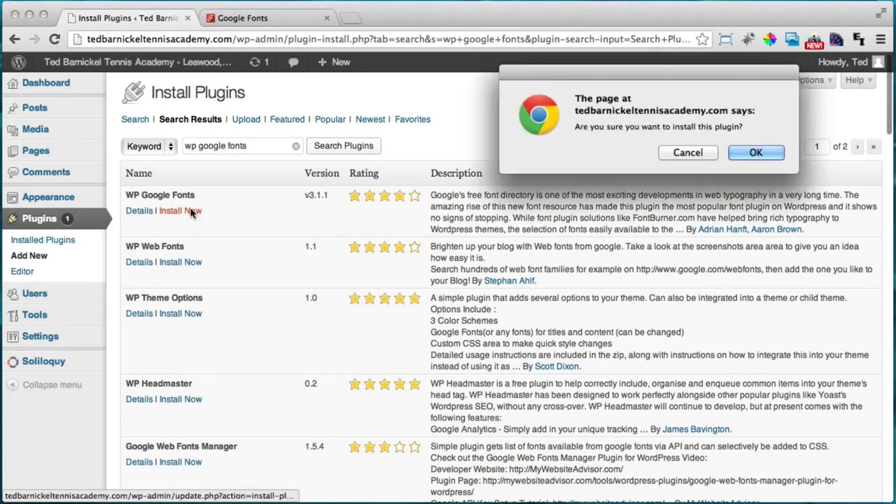
pyautogui.click(746, 152)
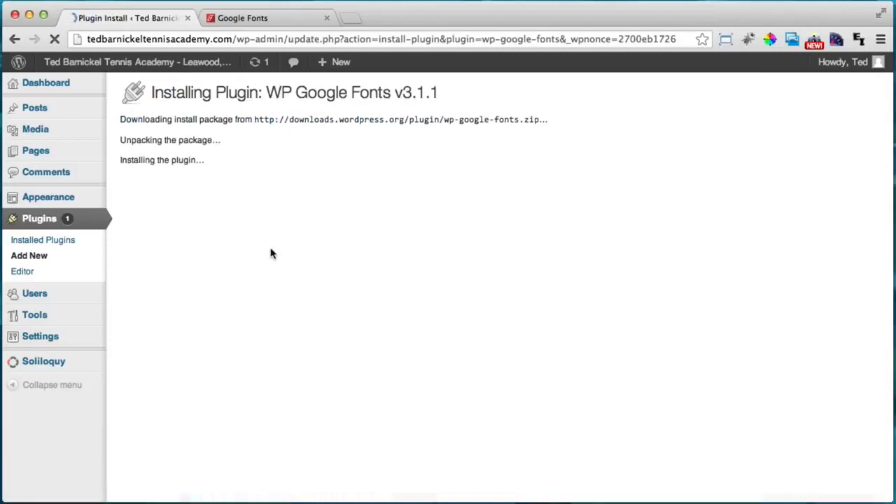
pyautogui.click(145, 202)
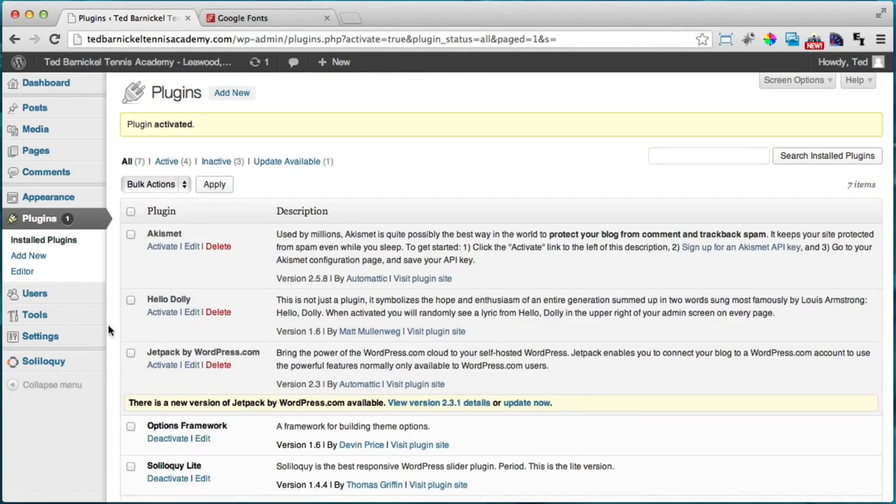
# Open the plugin's Google Font Control Panel under Settings > Google Fonts.
pyautogui.moveTo(38, 339)
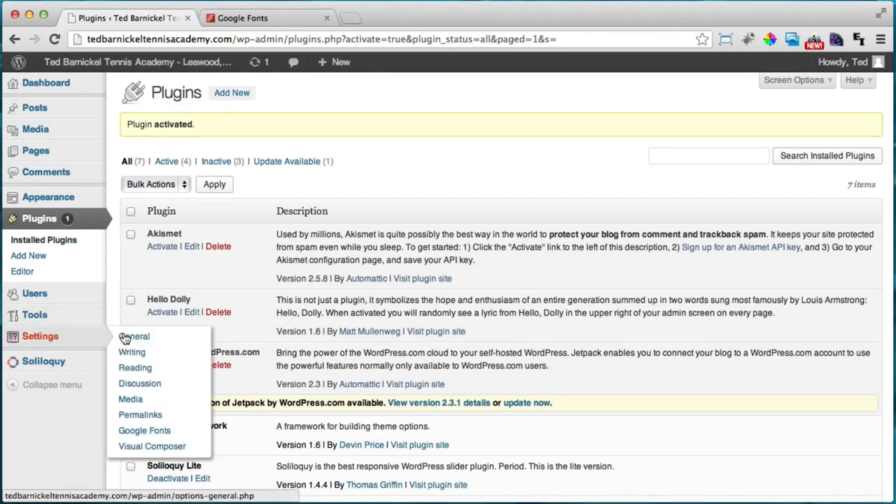
pyautogui.click(156, 431)
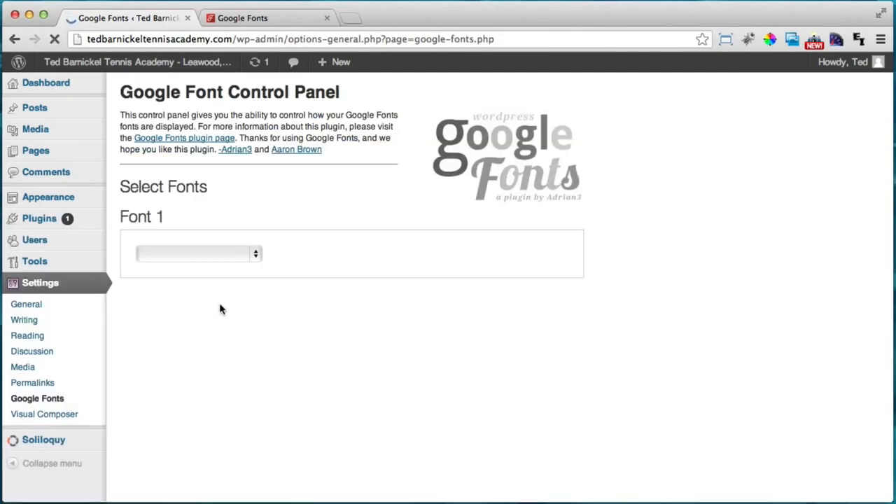
pyautogui.click(264, 15)
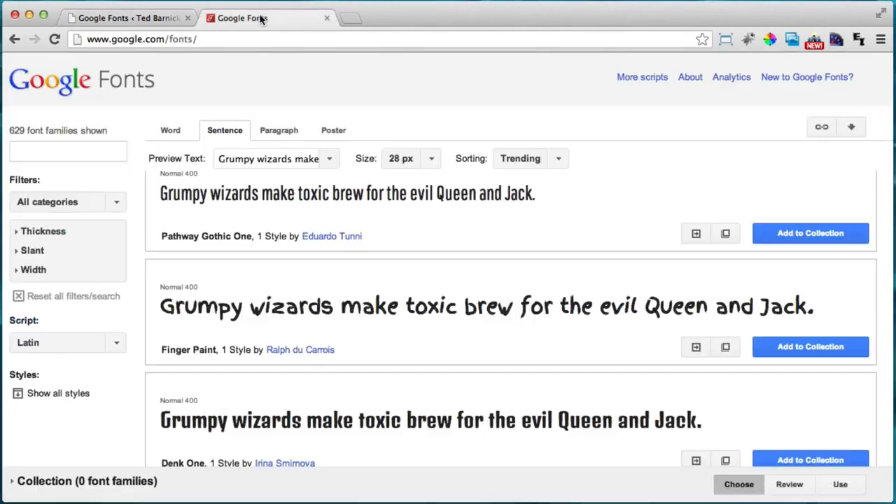
# Search Google Fonts for 'courgette' and copy the Courgette font name.
pyautogui.scroll(-10, 308, 203)
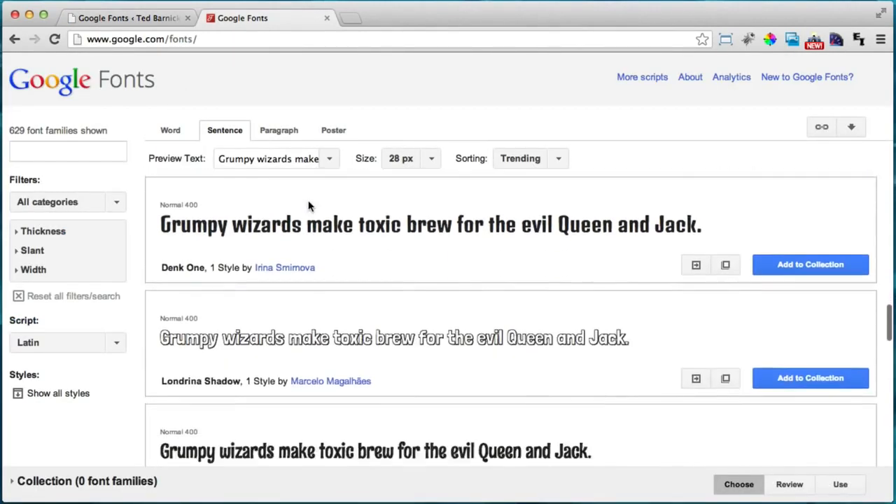
pyautogui.scroll(10, 308, 205)
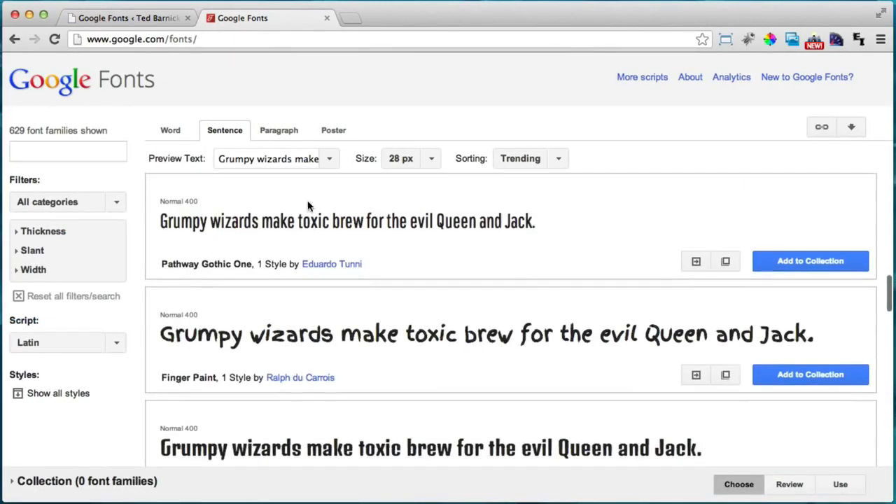
pyautogui.click(100, 151)
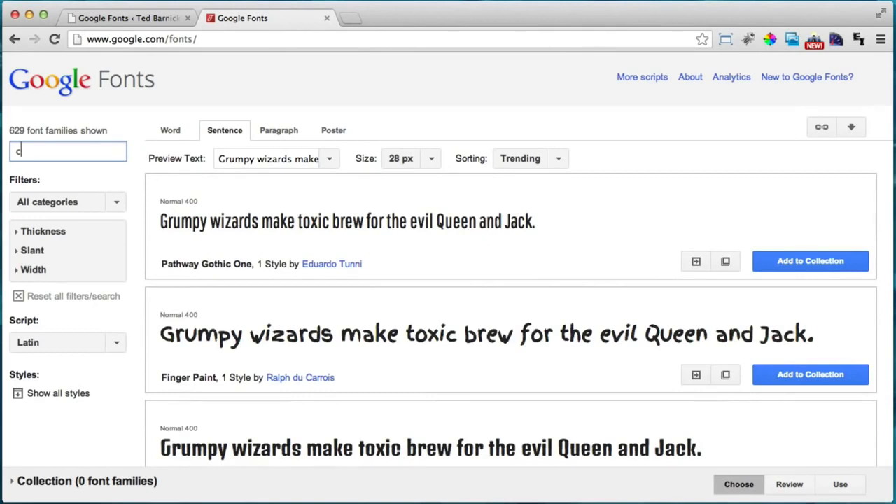
pyautogui.write('courgette')
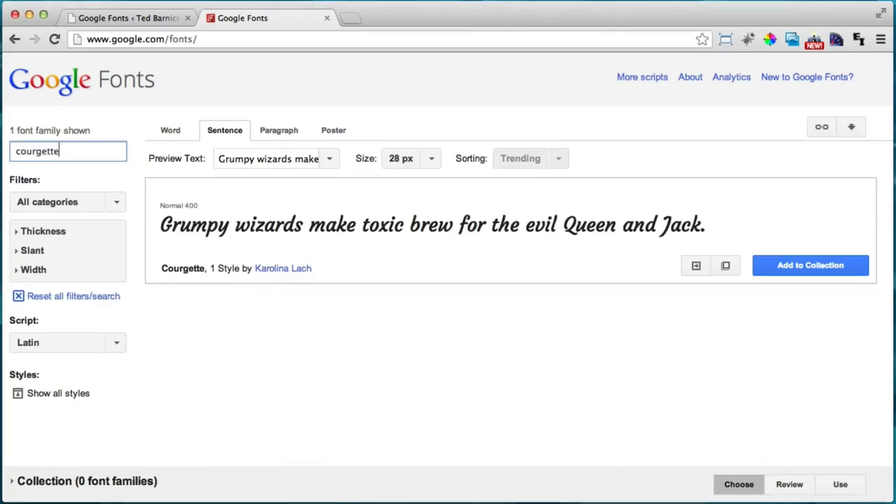
pyautogui.doubleClick(175, 269)
pyautogui.rightClick(191, 273)
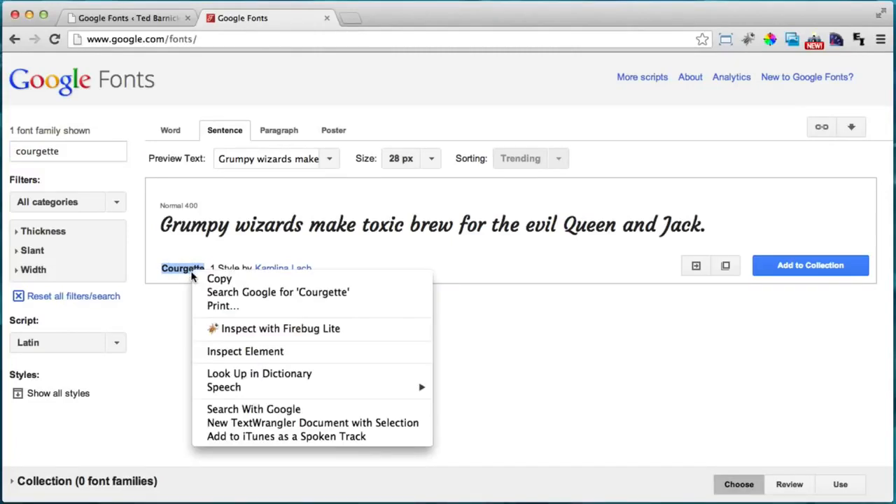
pyautogui.click(235, 280)
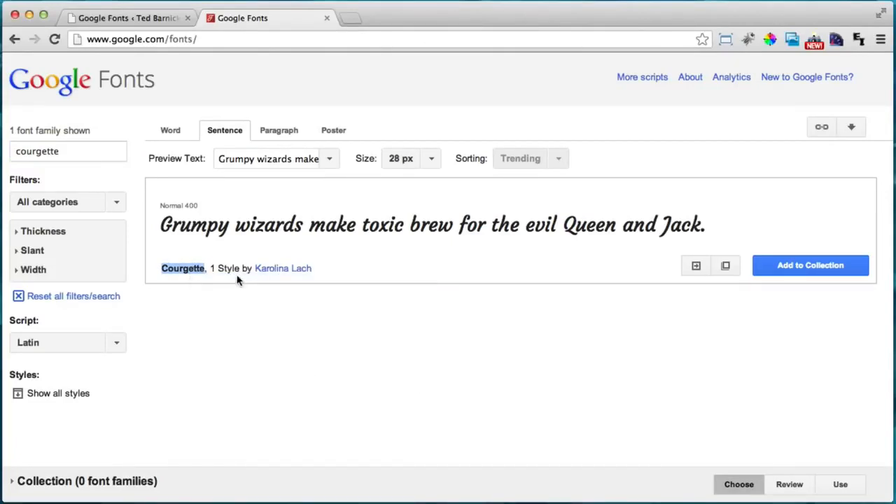
pyautogui.click(150, 16)
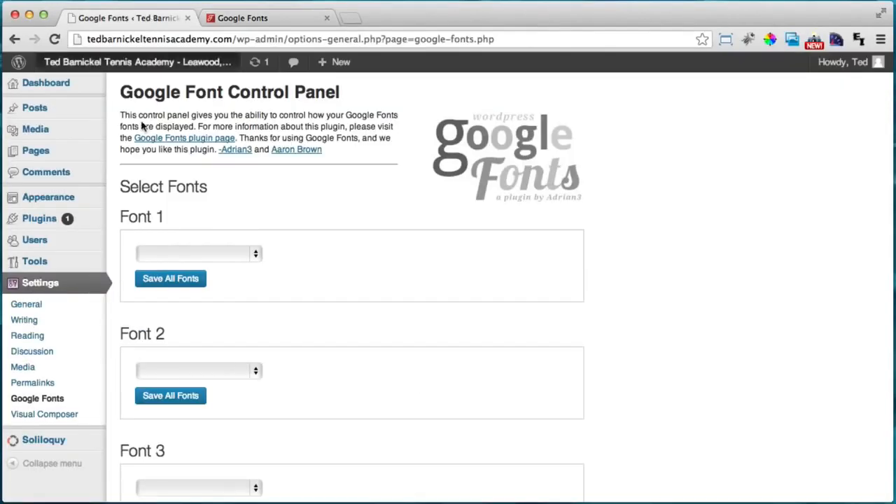
# Pick Courgette from the Font 1 list and save all Google Fonts settings.
pyautogui.click(197, 254)
pyautogui.scroll(-5, 208, 366)
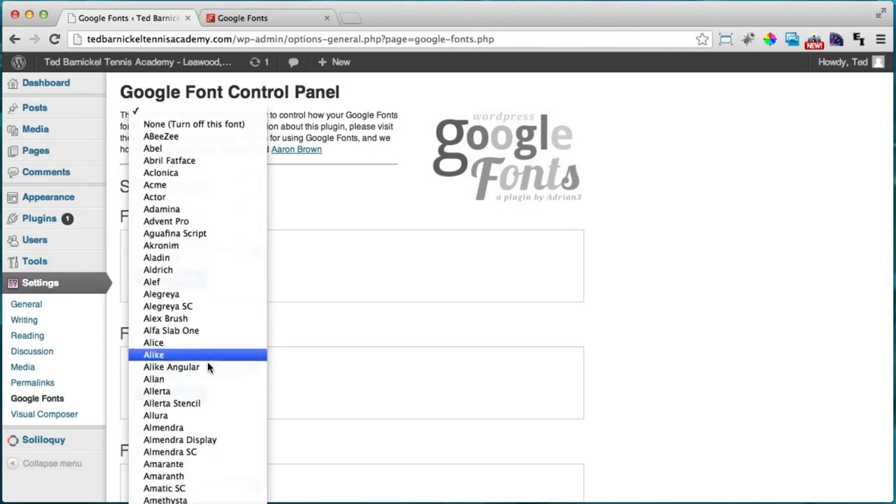
pyautogui.scroll(-20, 207, 365)
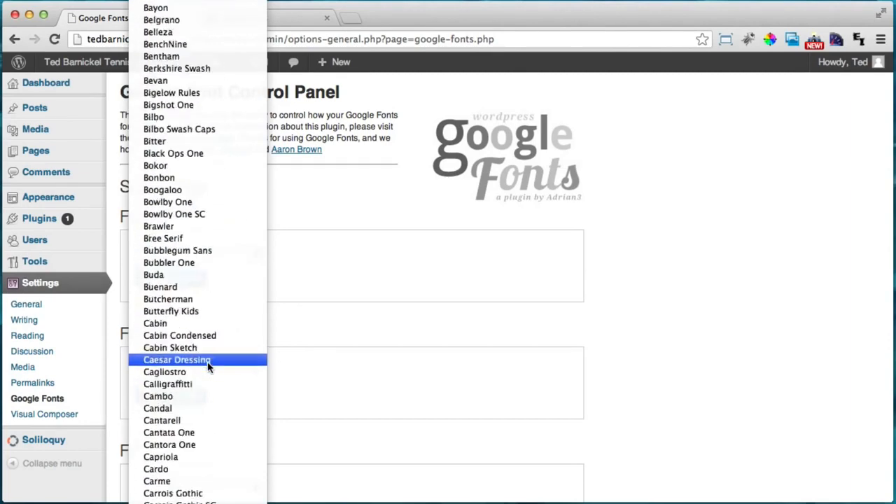
pyautogui.scroll(-12, 207, 365)
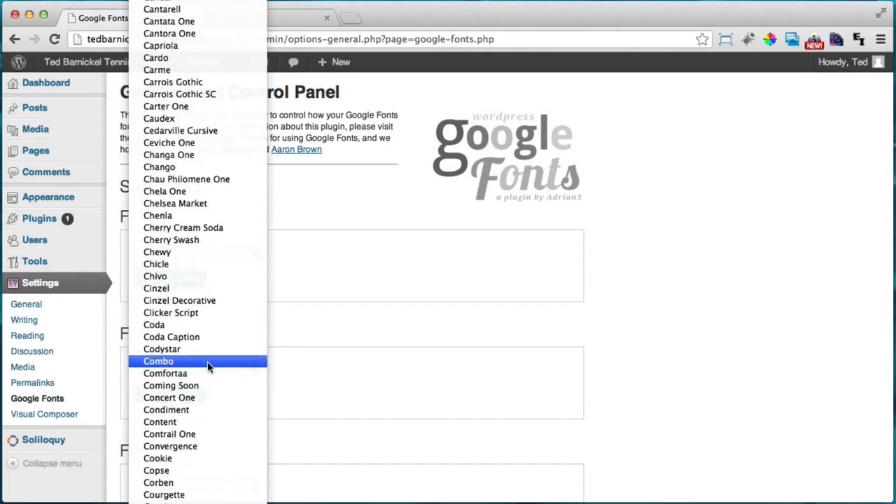
pyautogui.scroll(-3, 207, 366)
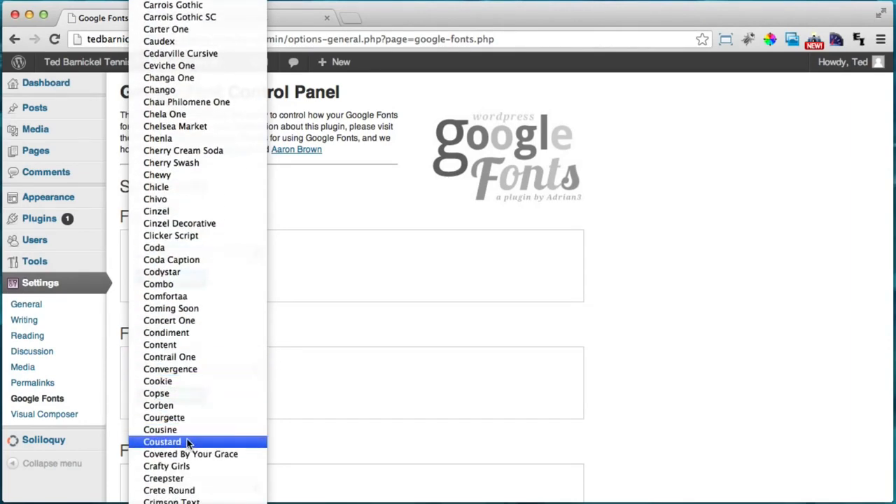
pyautogui.scroll(-3, 188, 443)
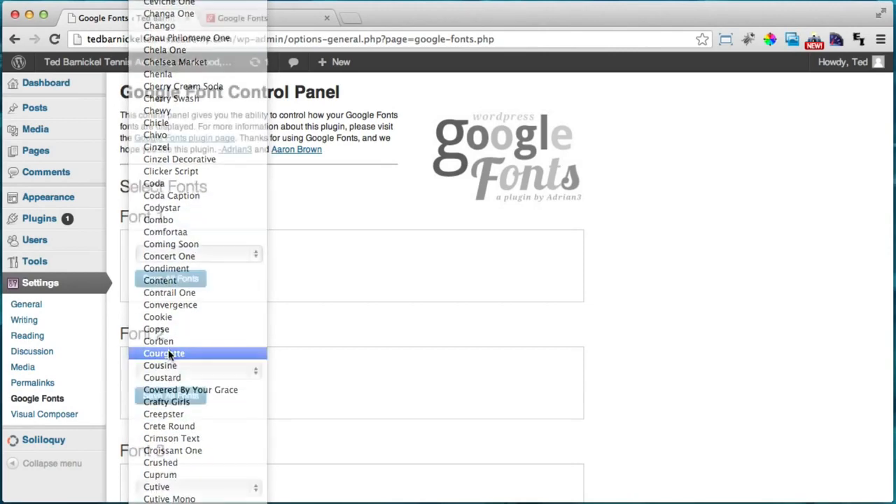
pyautogui.click(172, 354)
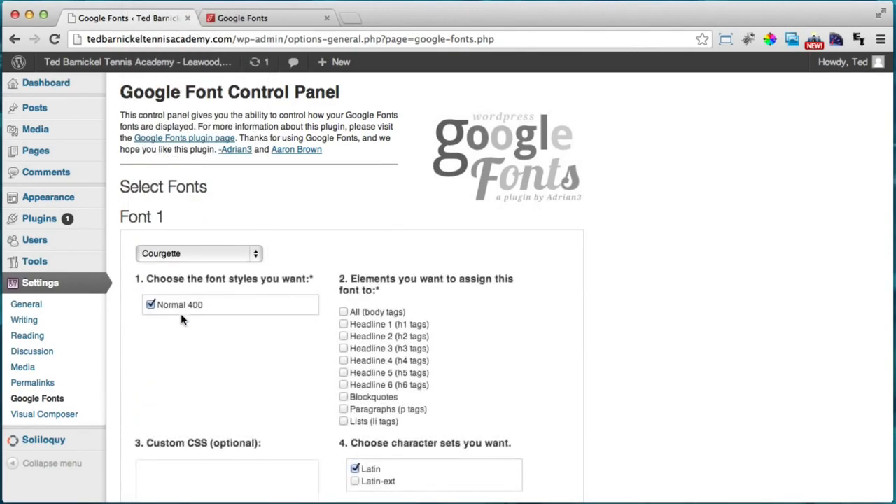
pyautogui.scroll(-3, 350, 308)
pyautogui.click(187, 334)
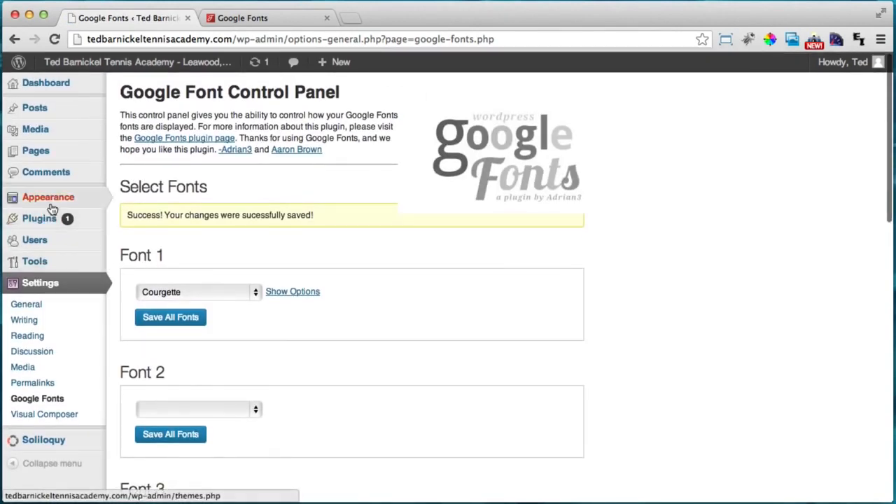
# From Pages, edit the Home page and open its Junior Tennis Player heading text block.
pyautogui.click(39, 153)
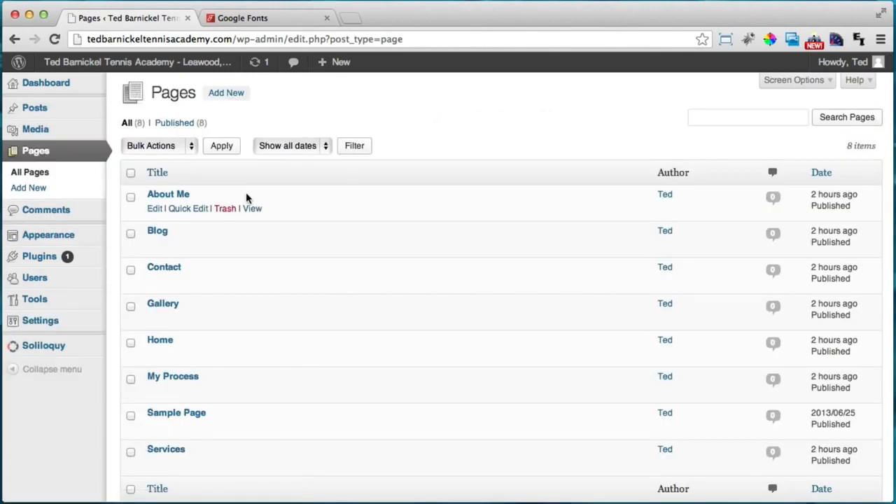
pyautogui.scroll(-1, 258, 216)
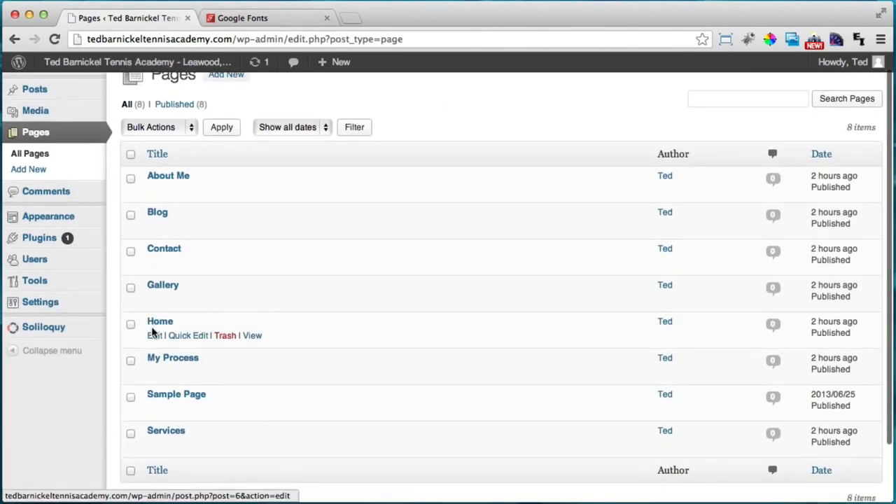
pyautogui.click(154, 337)
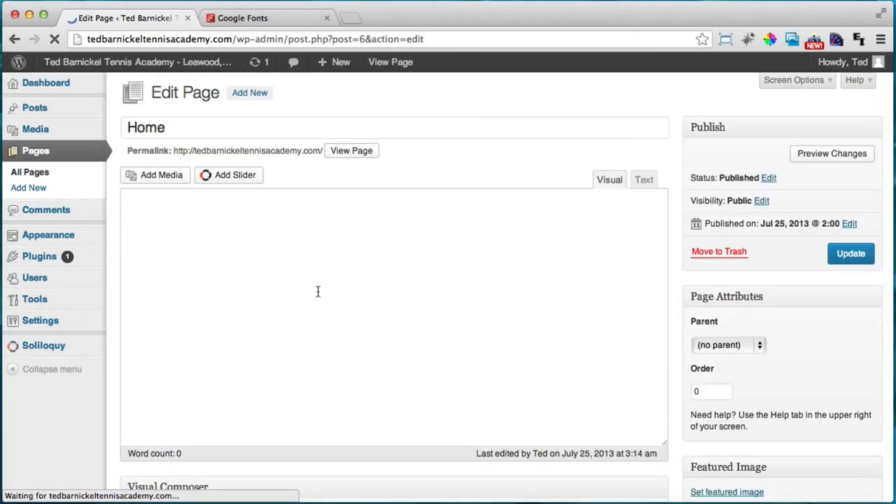
pyautogui.scroll(-3, 370, 296)
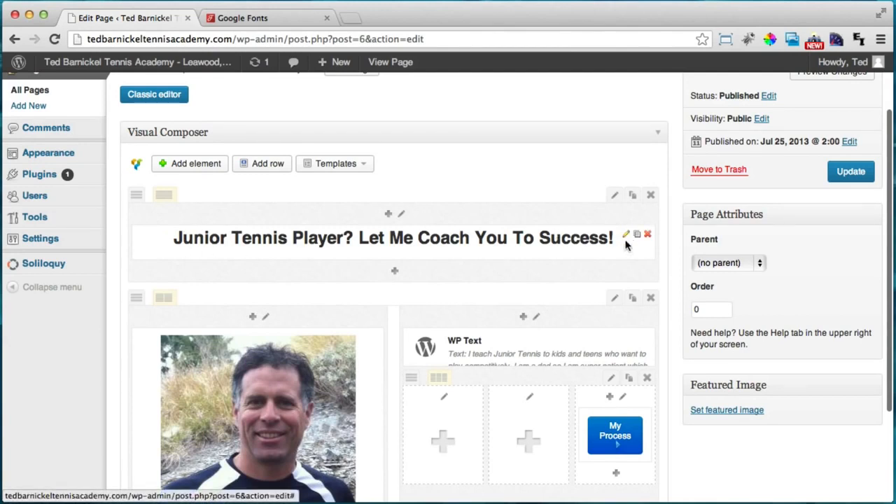
pyautogui.click(627, 238)
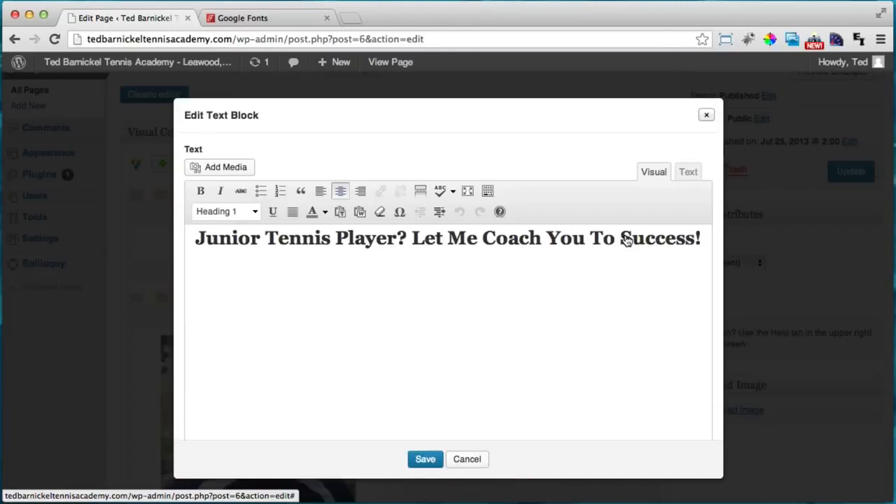
# In the Text view, add font-family: 'Courgette'; to the h1 style and save the block.
pyautogui.click(690, 174)
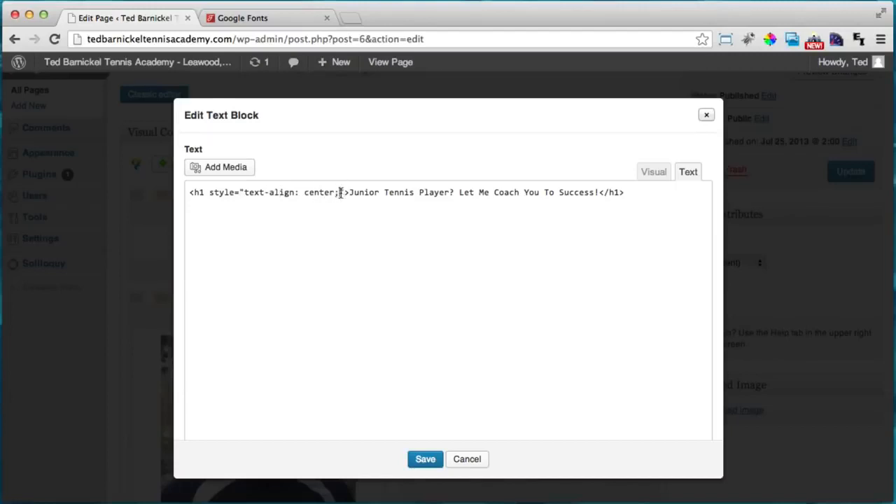
pyautogui.write('font-famil')
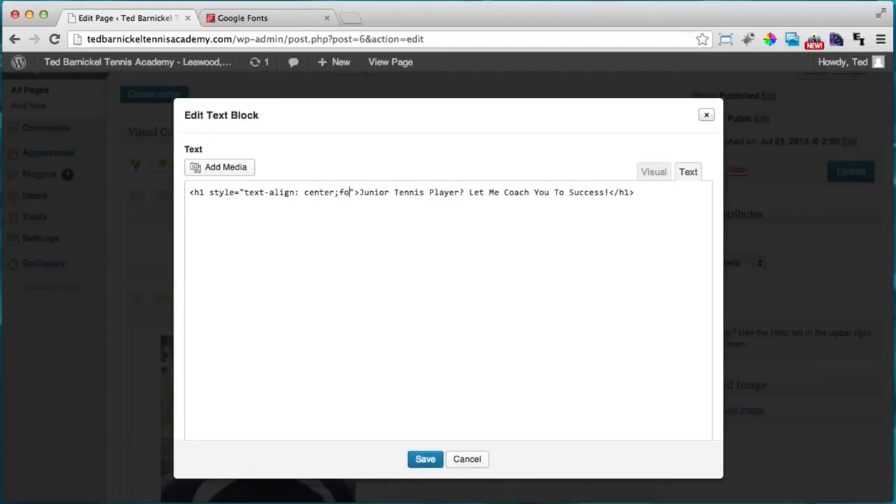
pyautogui.write('y')
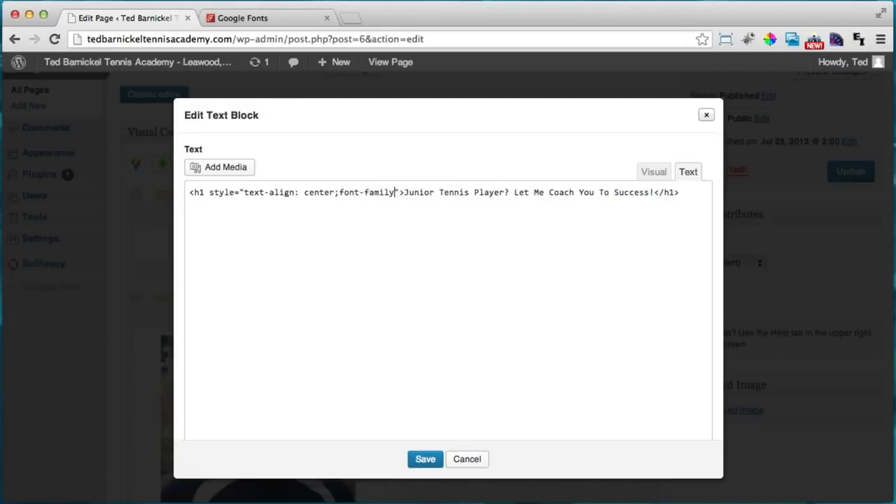
pyautogui.write(':')
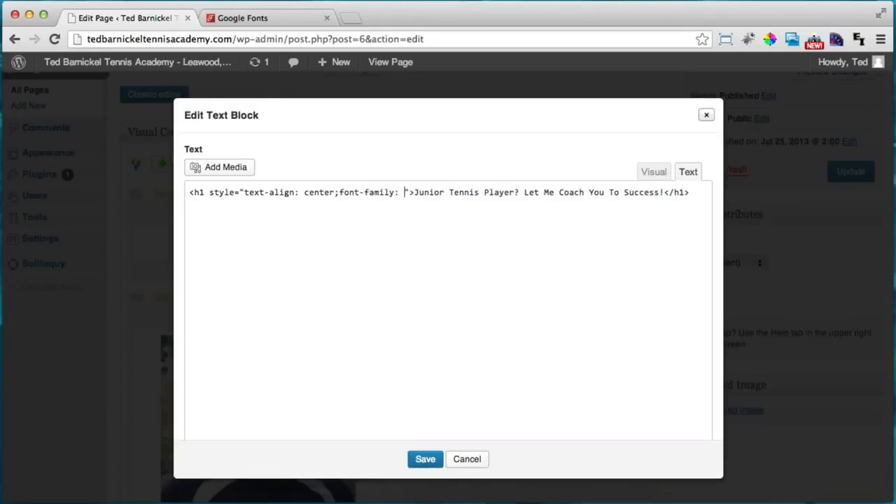
pyautogui.write(" '")
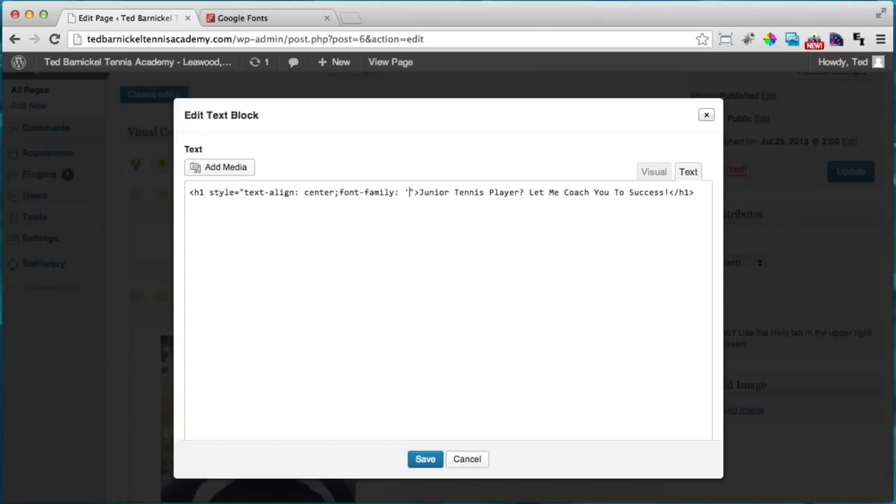
pyautogui.write('Courgette')
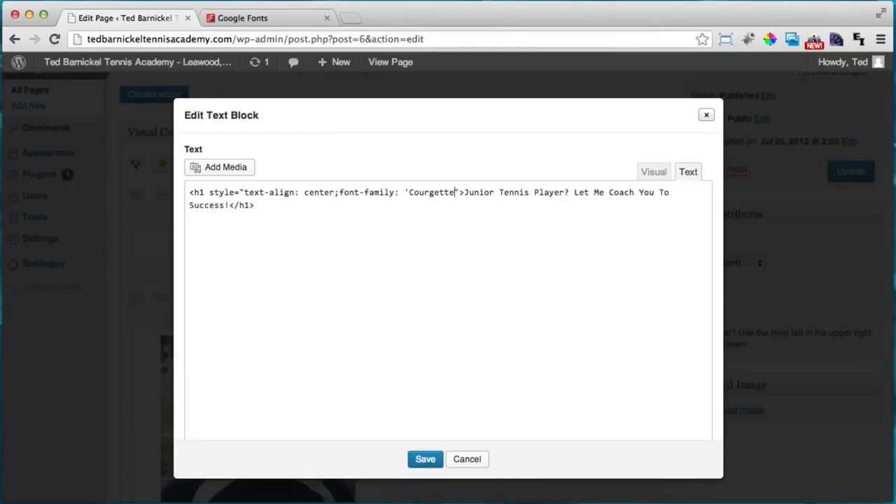
pyautogui.write("';")
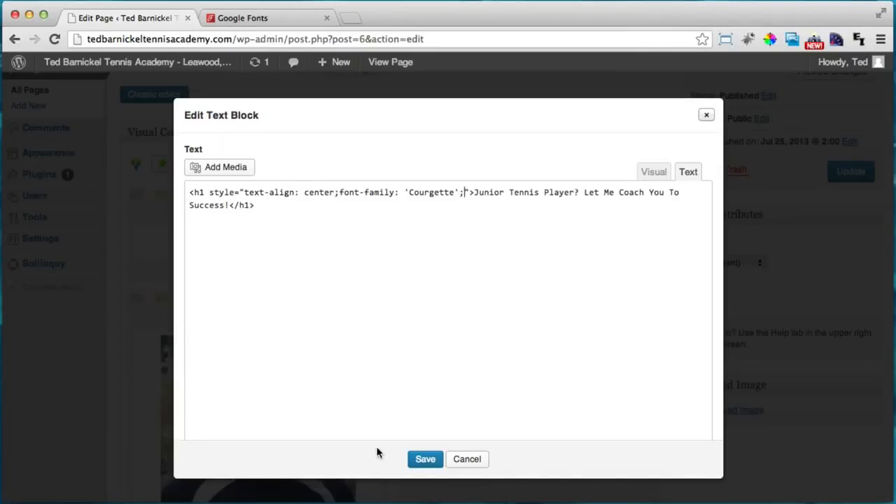
pyautogui.click(425, 459)
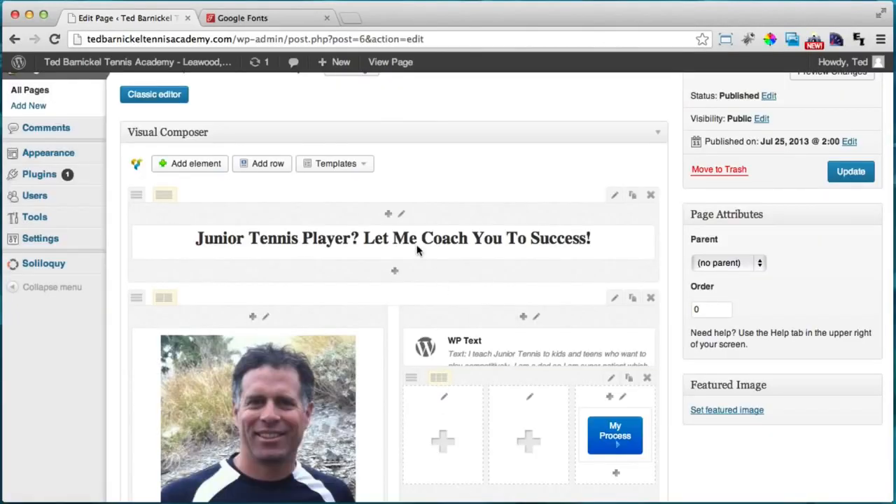
# Update the Home page and check on the live site that the heading shows in Courgette.
pyautogui.click(851, 172)
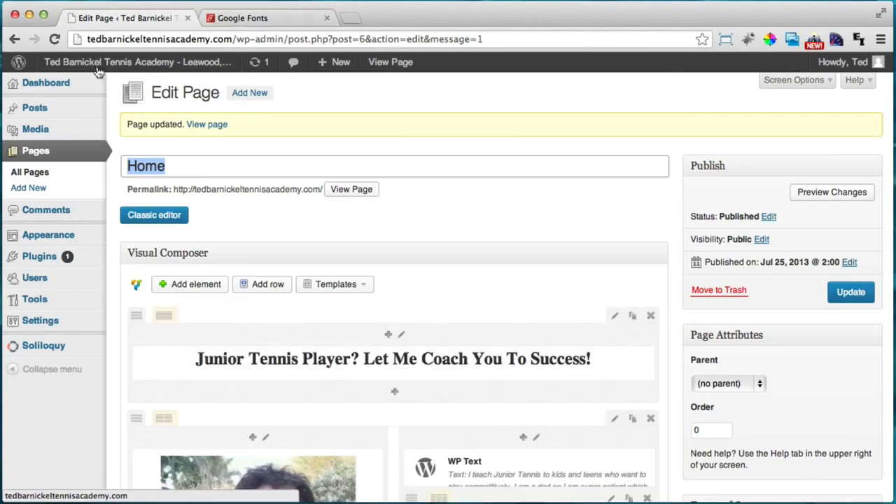
pyautogui.click(84, 64)
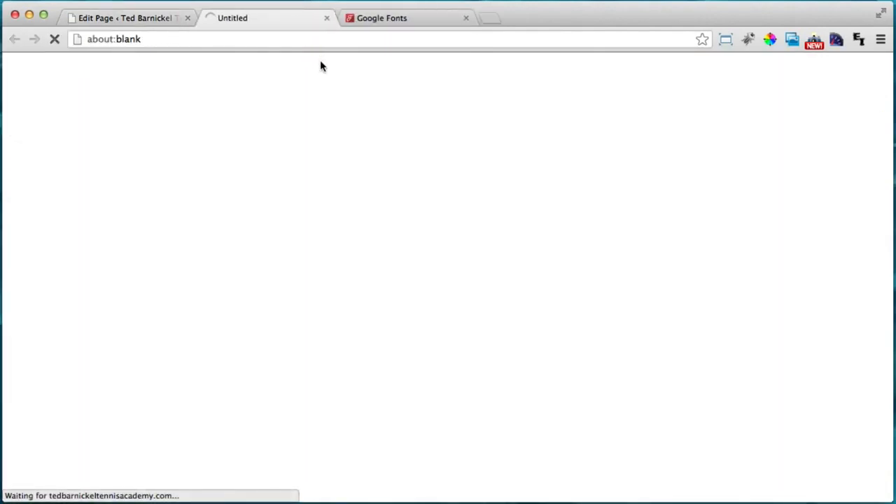
pyautogui.scroll(-10, 284, 208)
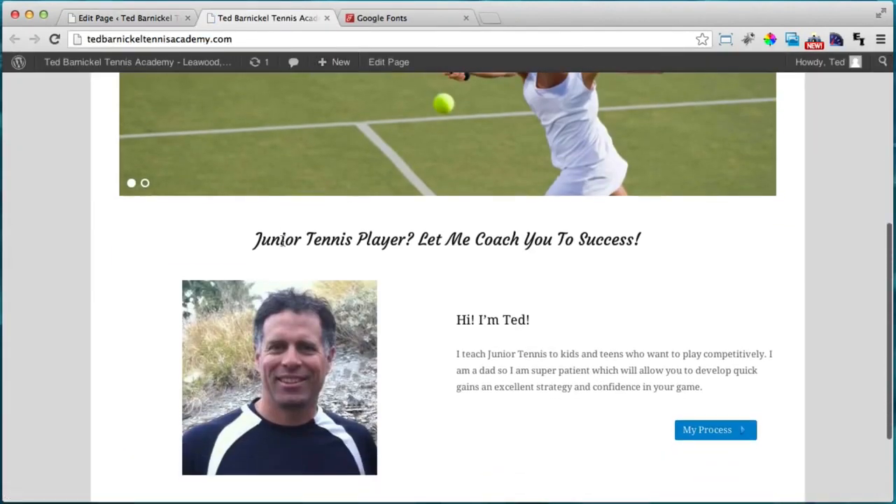
pyautogui.moveTo(254, 238); pyautogui.dragTo(620, 248)
pyautogui.click(620, 249)
pyautogui.scroll(-3, 619, 248)
pyautogui.scroll(15, 620, 249)
pyautogui.scroll(-1, 621, 250)
pyautogui.scroll(1, 621, 250)
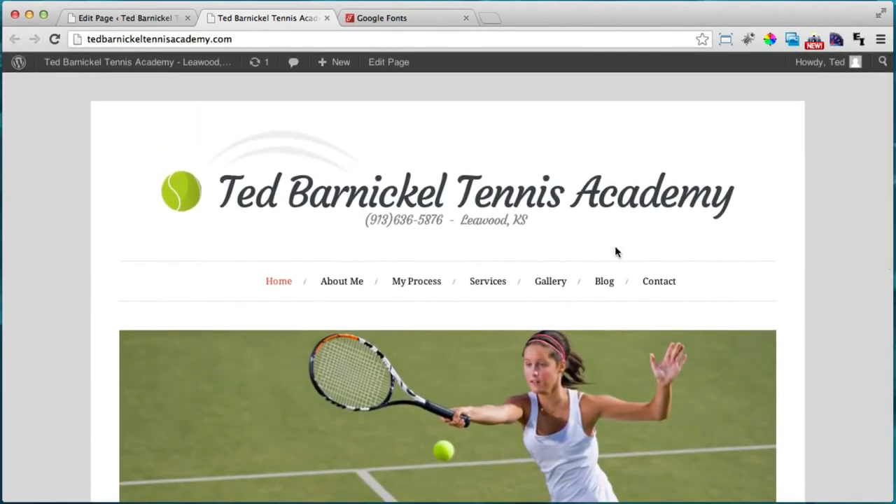
# Visit the live About Me page, then close the site and Google Fonts tabs.
pyautogui.click(356, 283)
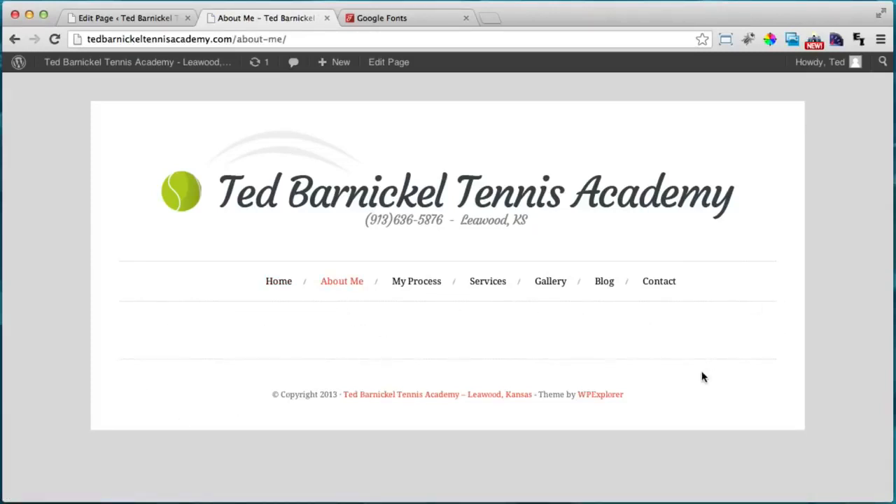
pyautogui.click(327, 18)
pyautogui.click(327, 18)
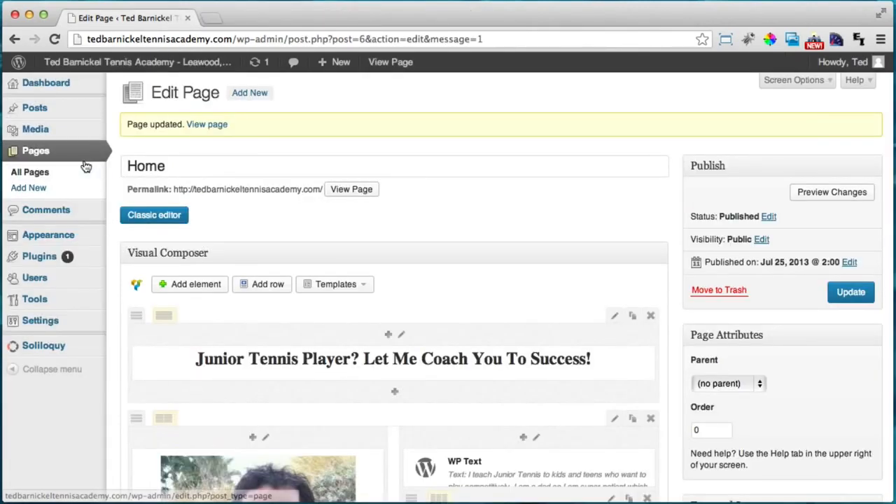
# Open the About Me page and paste the three-paragraph biography into its empty body.
pyautogui.click(48, 152)
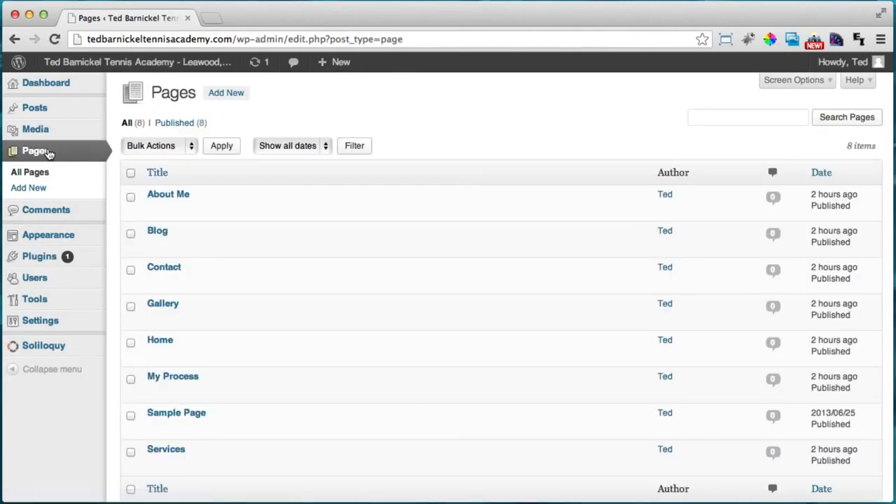
pyautogui.click(170, 195)
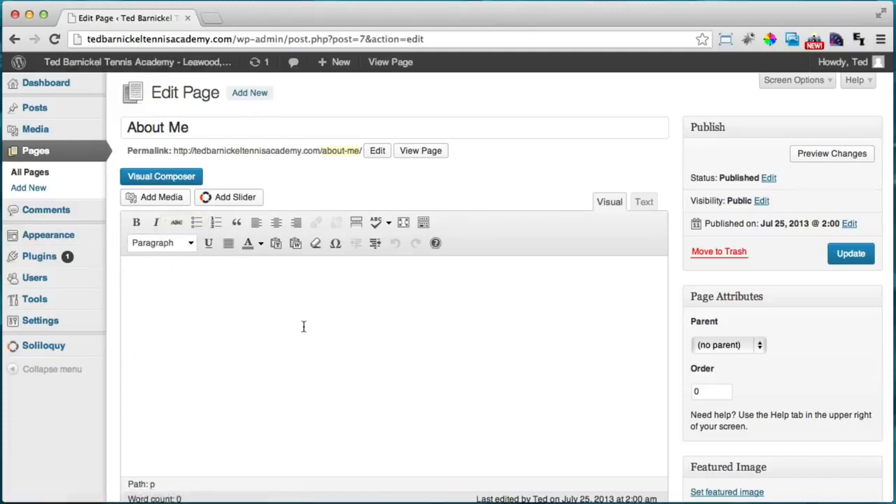
pyautogui.press('super+Tab')
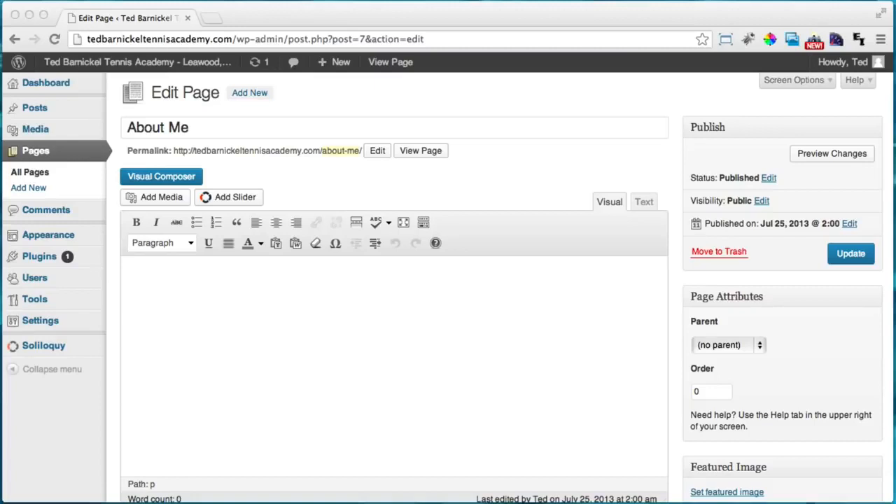
pyautogui.click(357, 331)
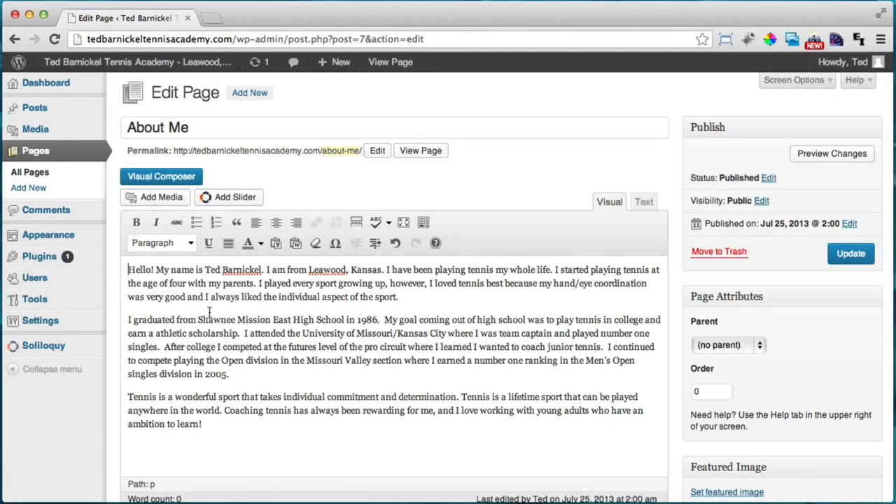
# Upload aboutme.jpg from the computer through Add Media's Upload Files option.
pyautogui.click(156, 197)
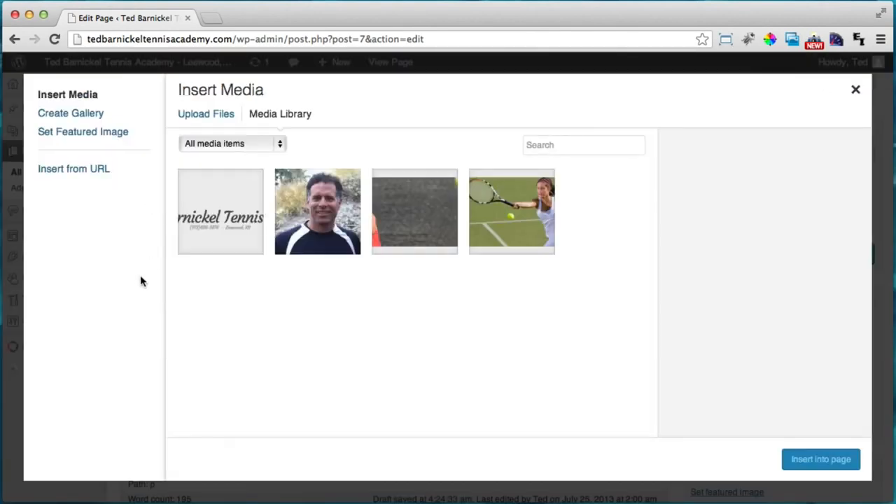
pyautogui.click(209, 117)
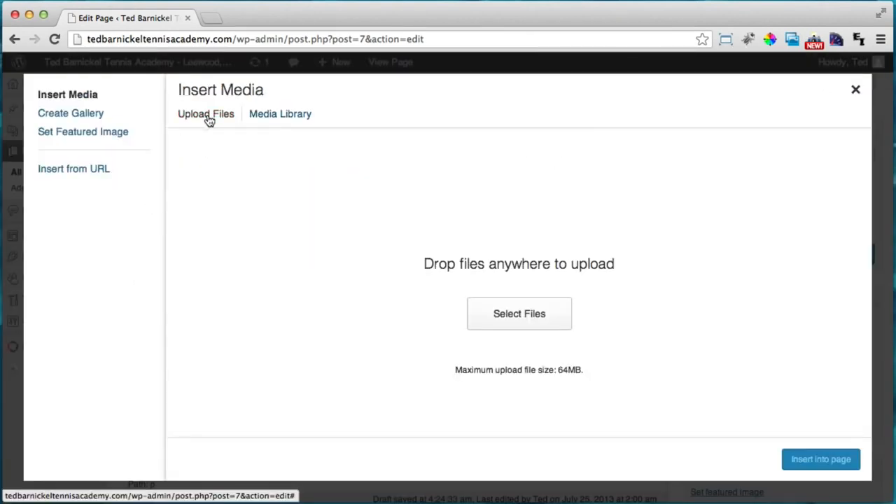
pyautogui.click(528, 308)
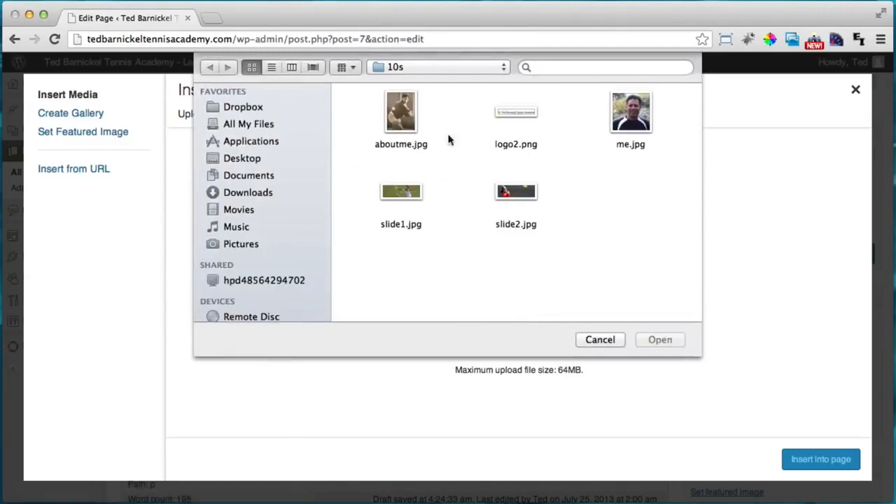
pyautogui.click(402, 110)
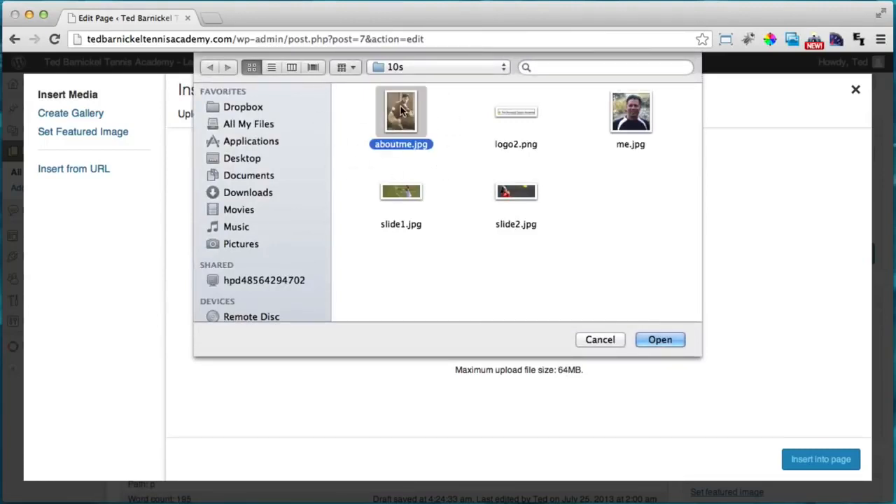
pyautogui.click(662, 340)
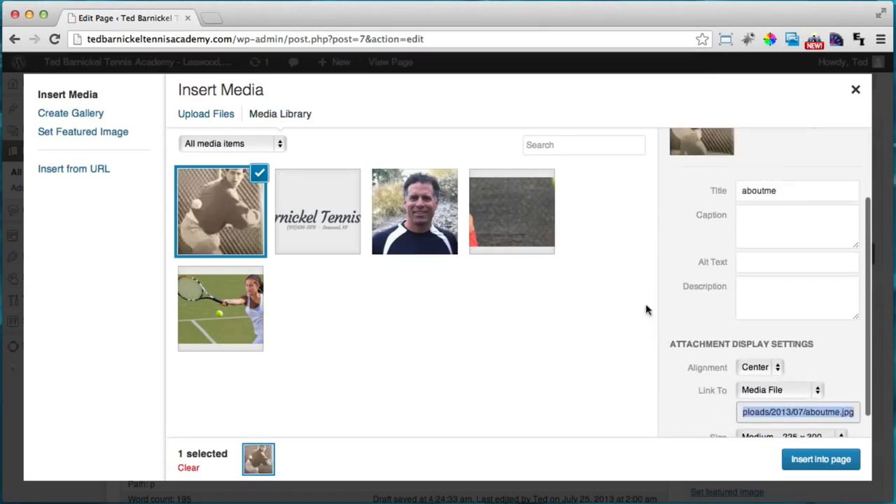
# Insert the aboutme photo with Left alignment, Link To None, and Medium 225 × 300 size.
pyautogui.scroll(-1, 705, 336)
pyautogui.scroll(3, 706, 336)
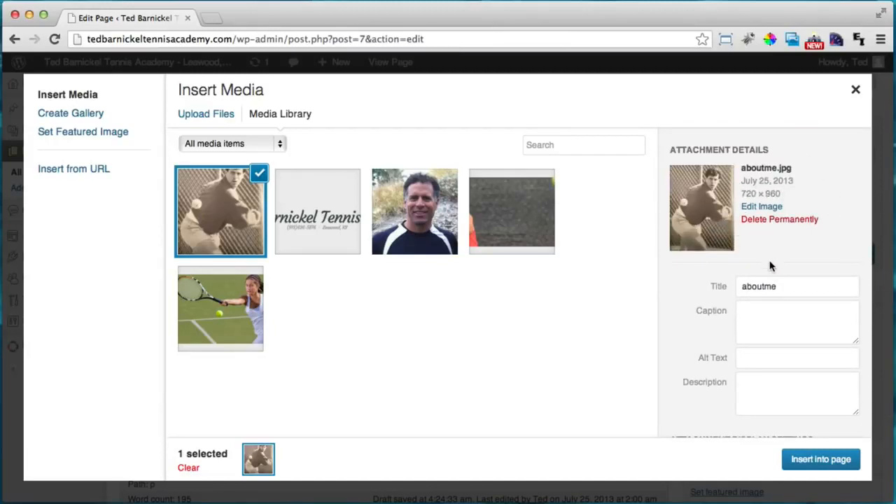
pyautogui.scroll(-2, 772, 282)
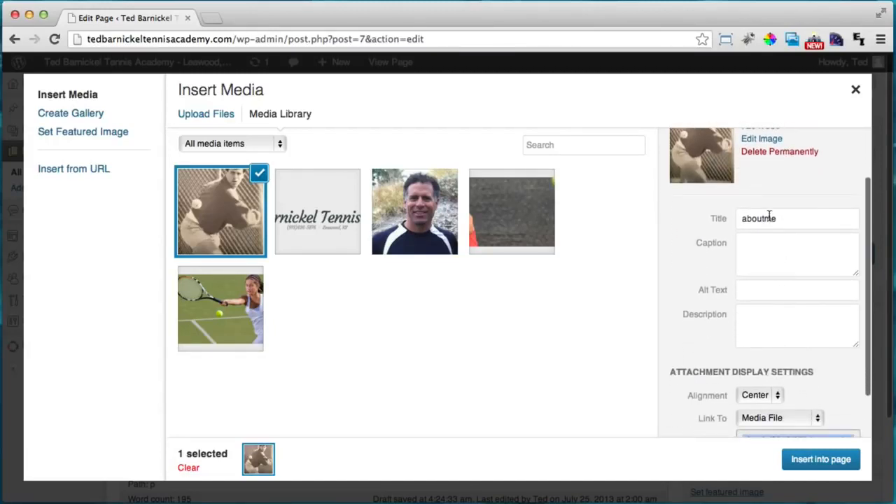
pyautogui.scroll(-2, 773, 231)
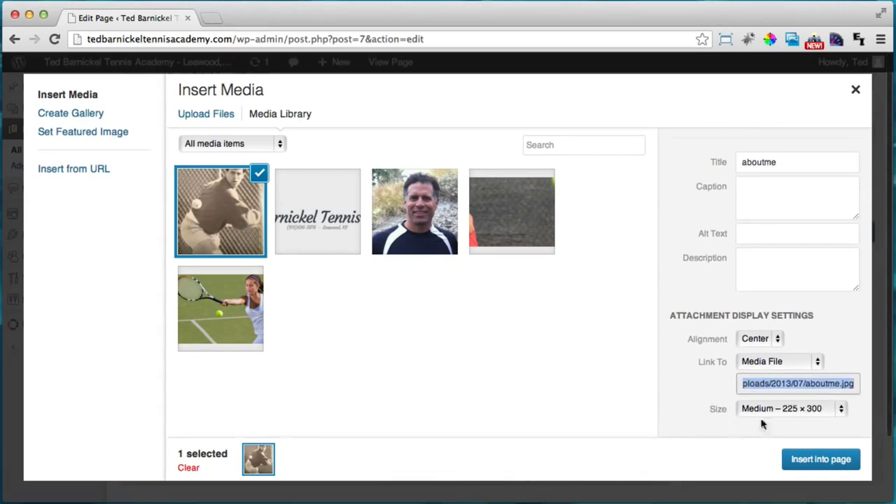
pyautogui.click(777, 339)
pyautogui.click(761, 326)
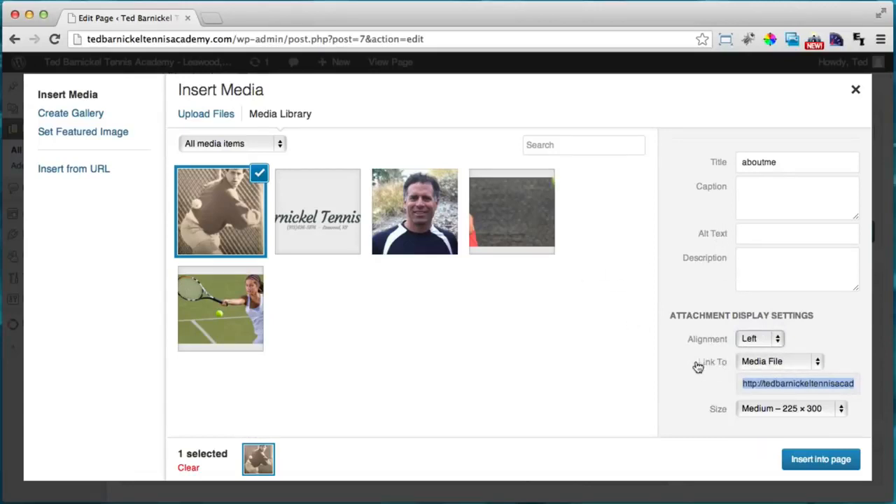
pyautogui.click(762, 363)
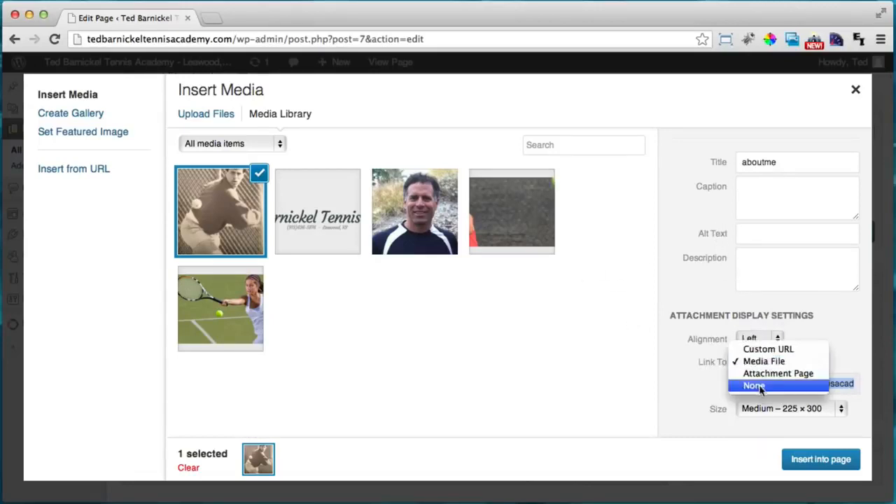
pyautogui.click(762, 387)
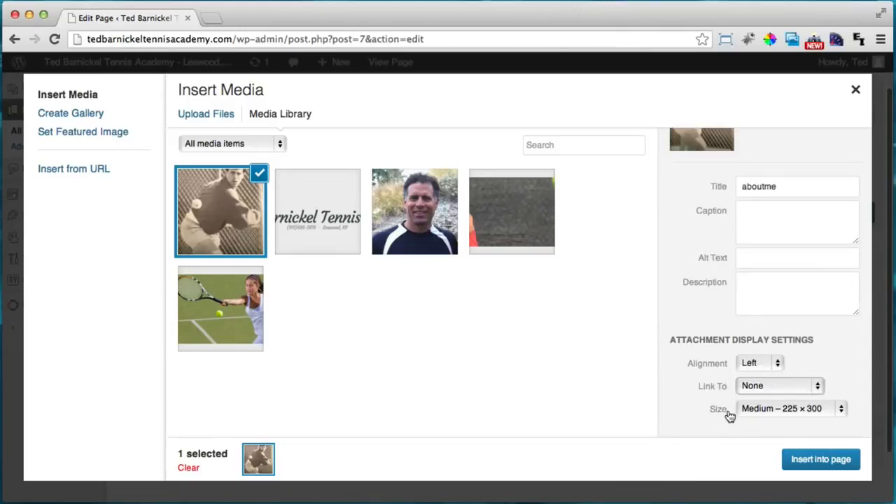
pyautogui.scroll(1, 730, 417)
pyautogui.click(759, 421)
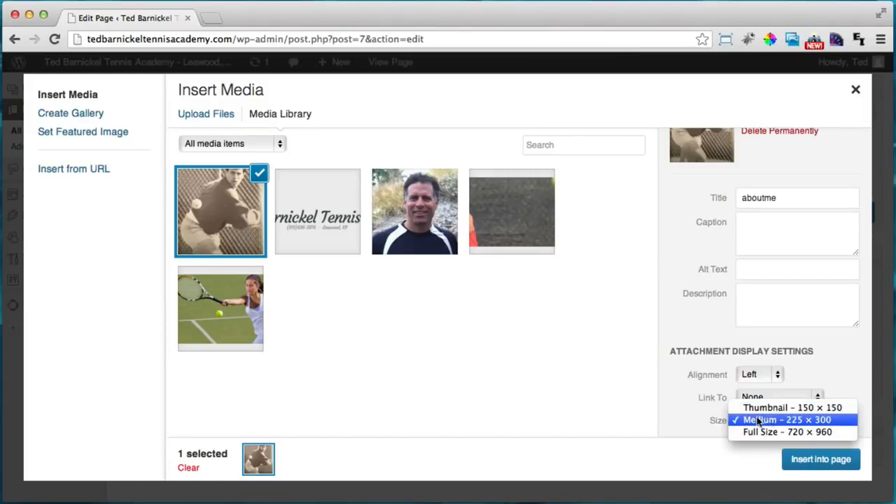
pyautogui.click(771, 420)
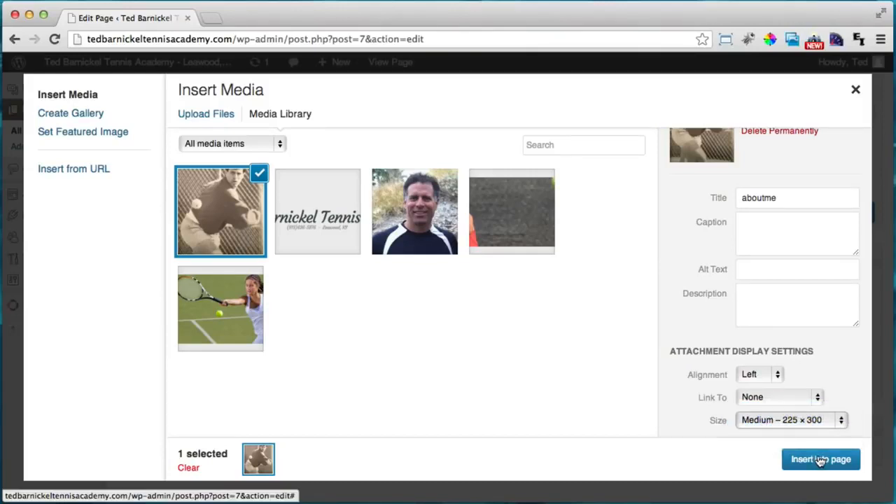
pyautogui.click(821, 460)
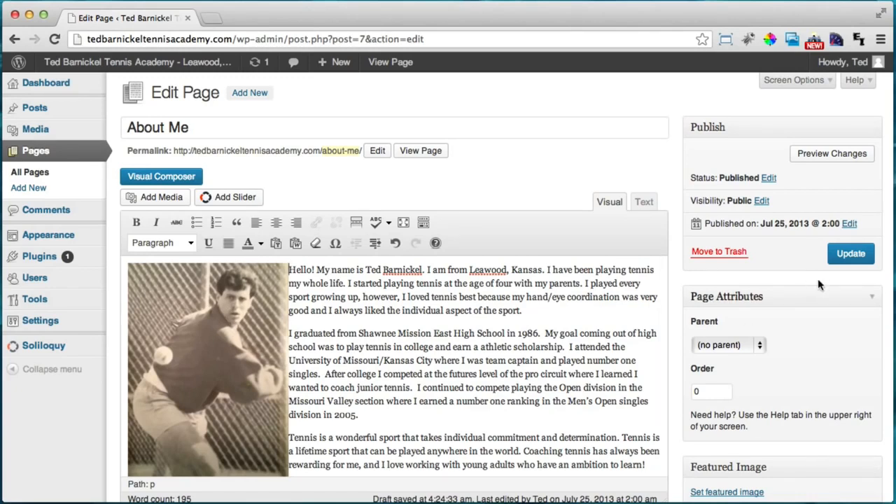
# Update the About Me page and open it on the live site.
pyautogui.click(856, 256)
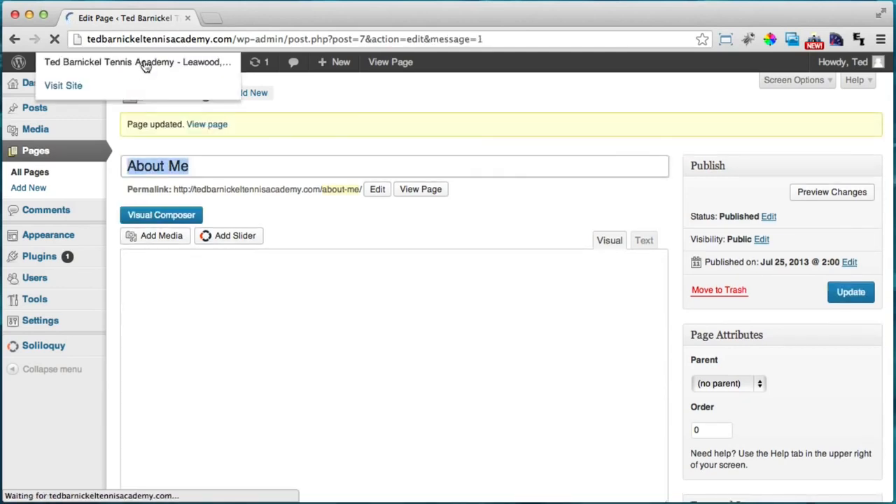
pyautogui.keyDown('super'); pyautogui.click(145, 66); pyautogui.keyUp('super')
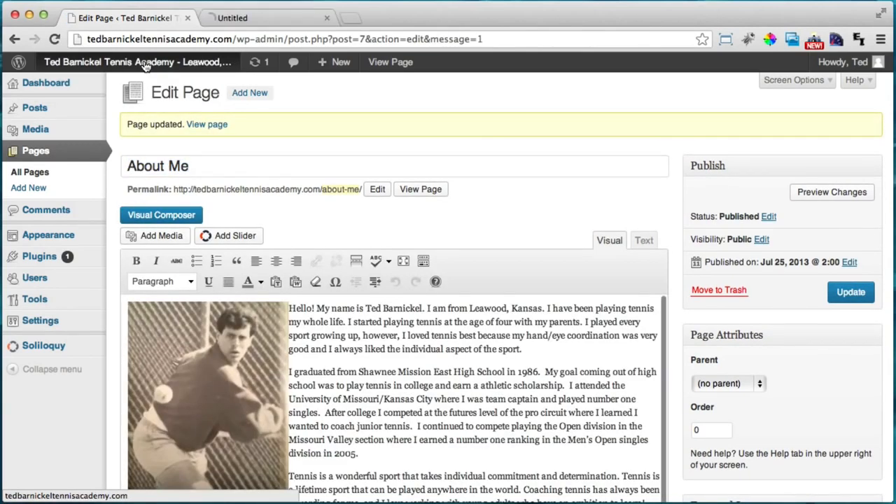
pyautogui.click(258, 18)
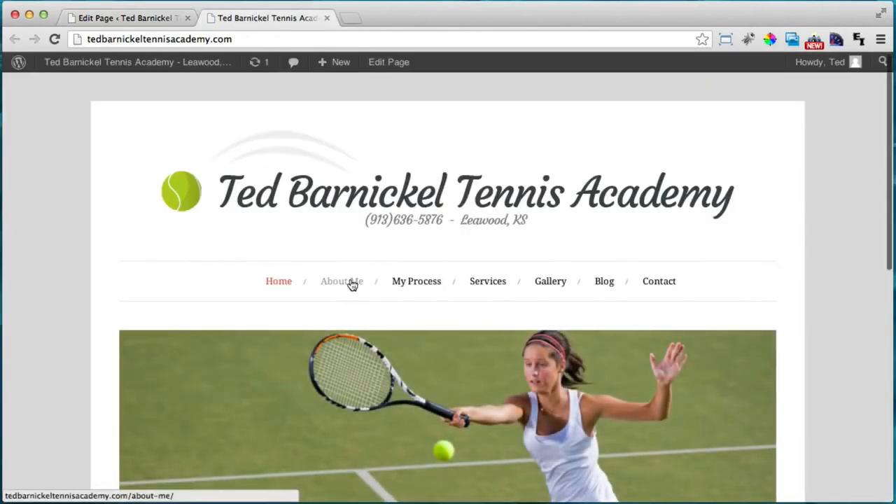
pyautogui.click(349, 283)
# Check the photo beside the biography, then go to the live My Process page.
pyautogui.scroll(-2, 416, 266)
pyautogui.scroll(-2, 455, 259)
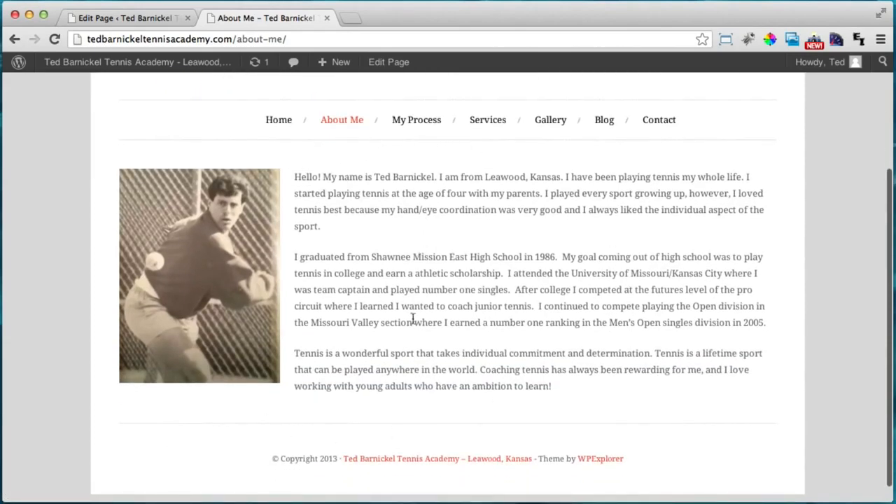
pyautogui.scroll(2, 560, 368)
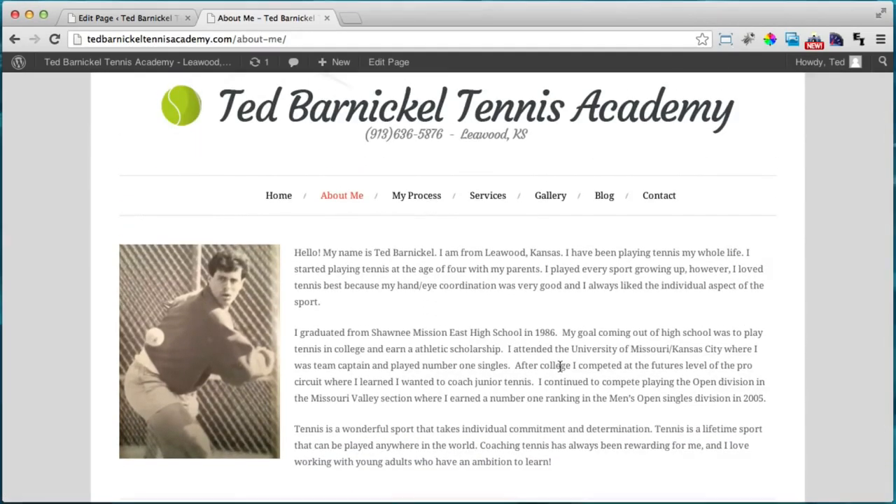
pyautogui.click(418, 196)
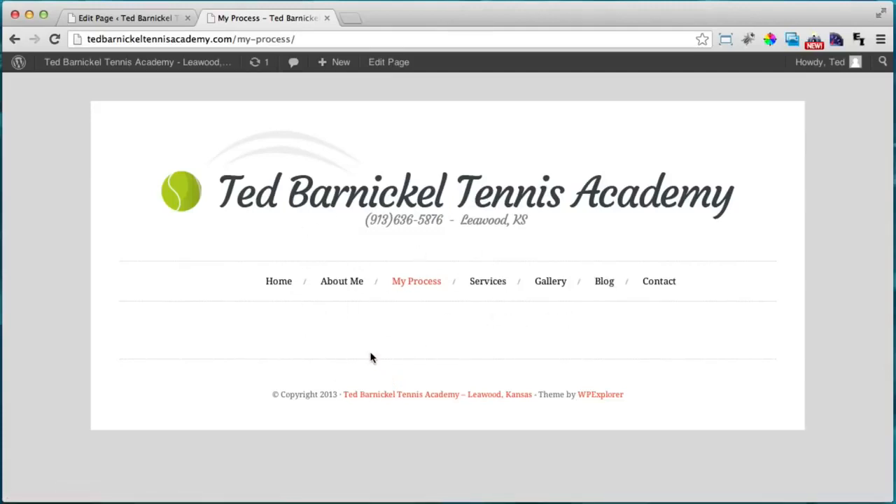
# Back in the editor tab, open the empty My Process page from the Pages list.
pyautogui.click(133, 19)
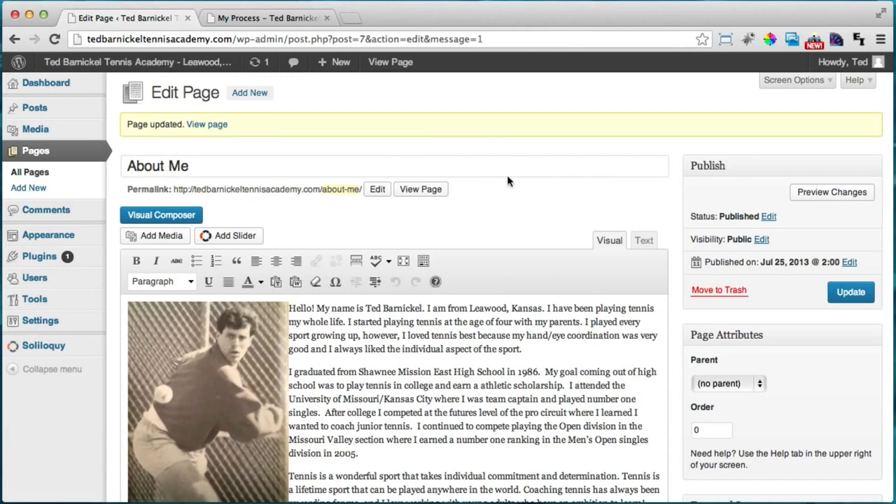
pyautogui.click(33, 154)
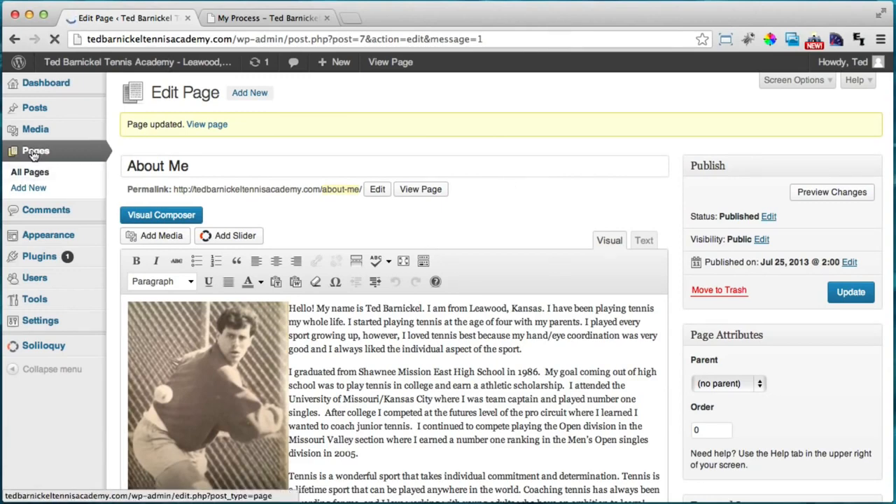
pyautogui.scroll(-1, 220, 282)
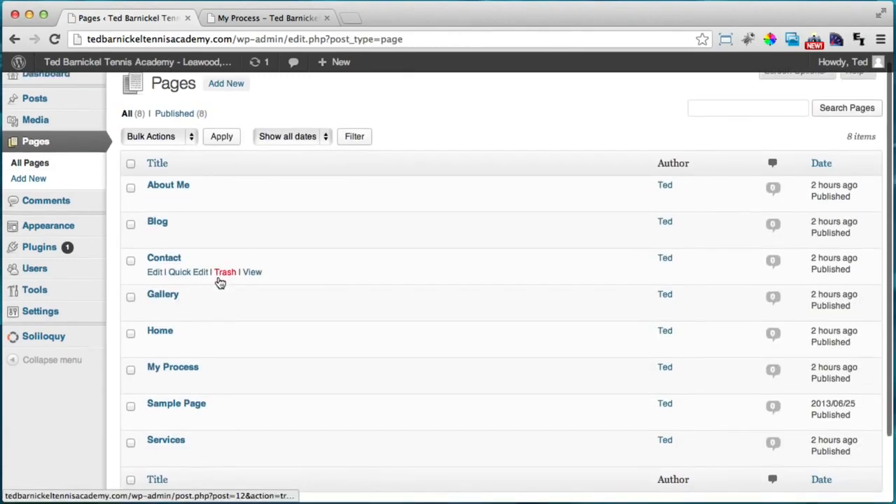
pyautogui.scroll(-3, 220, 282)
pyautogui.click(168, 318)
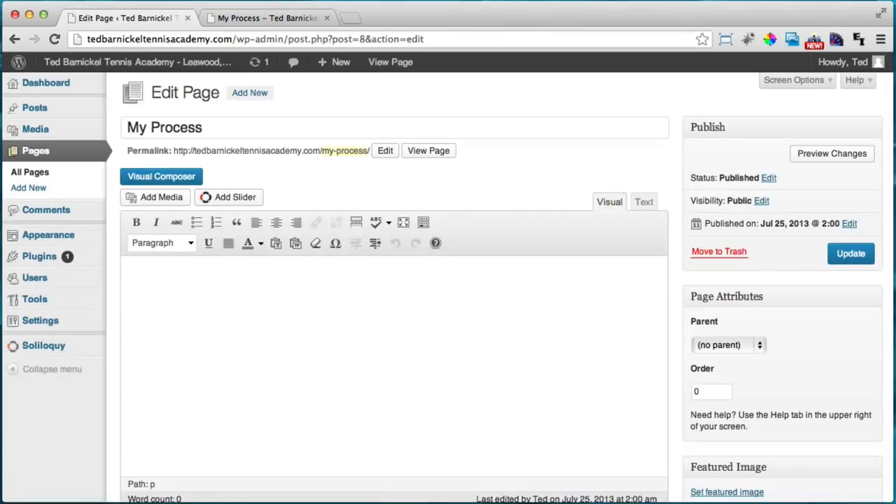
# Paste 'My agenda follows accordingly:' as a centred Heading 1 and start a new line below.
pyautogui.press('super+Tab')
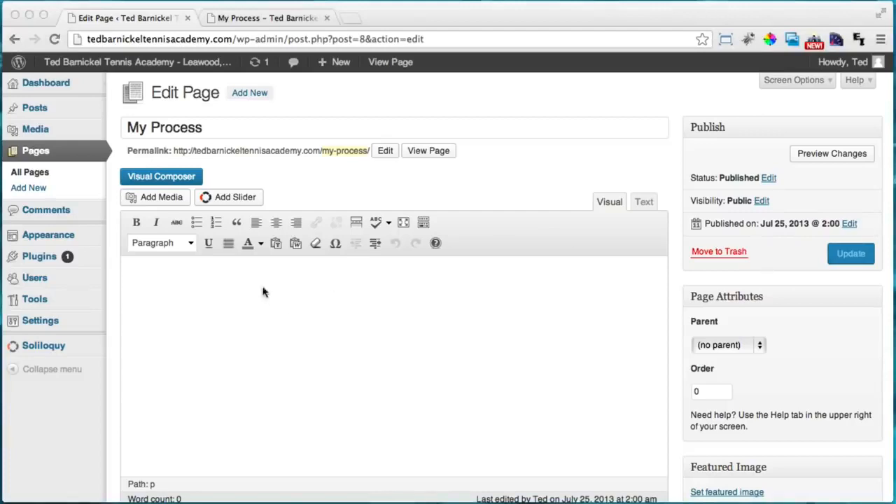
pyautogui.click(268, 301)
pyautogui.write('My agenda follows accordingly:')
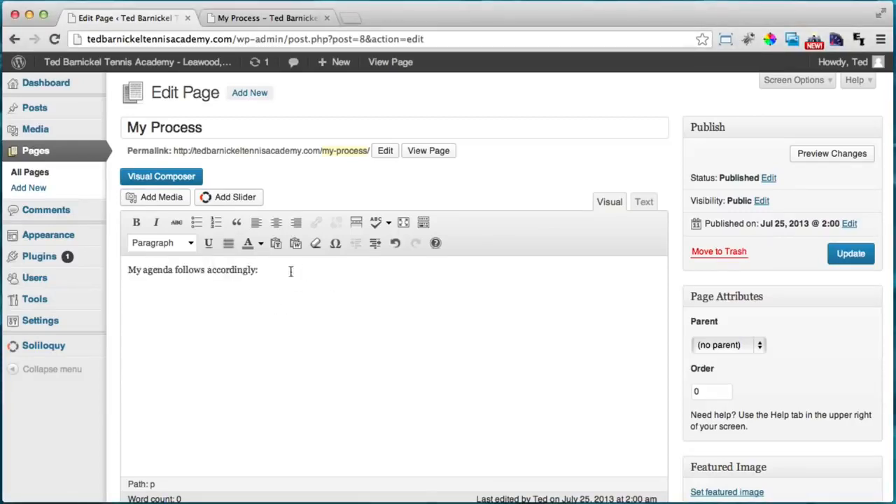
pyautogui.moveTo(290, 272); pyautogui.dragTo(63, 266)
pyautogui.click(190, 243)
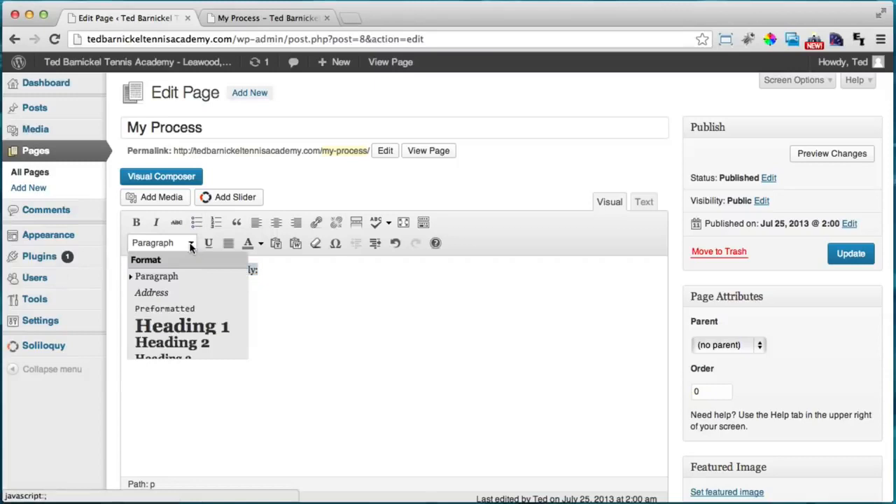
pyautogui.click(187, 325)
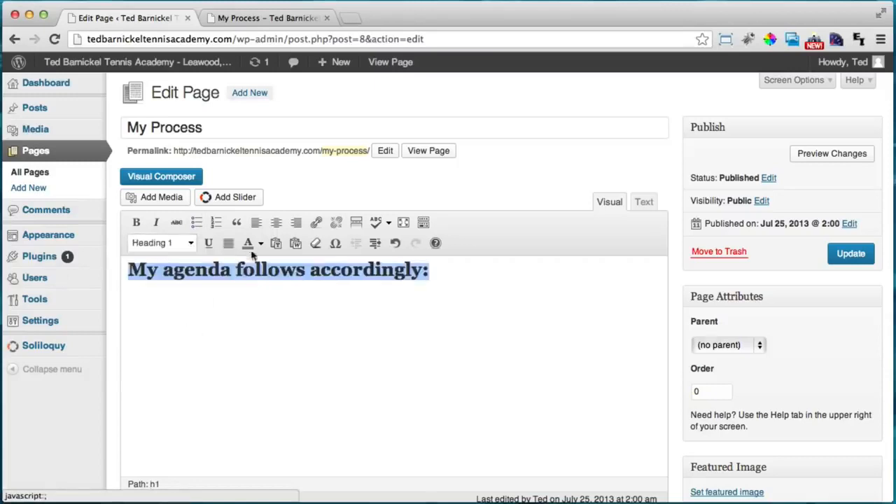
pyautogui.click(276, 222)
pyautogui.click(576, 276)
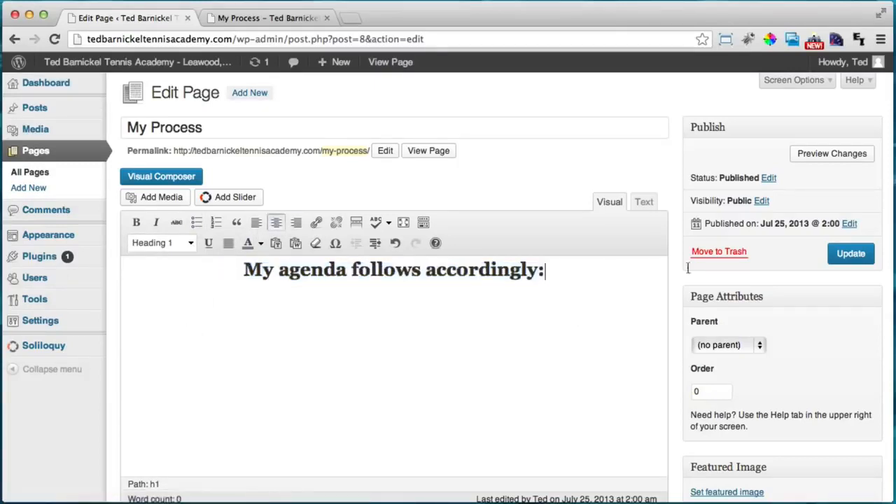
pyautogui.write('\\')
pyautogui.press('BackSpace')
pyautogui.press('Return')
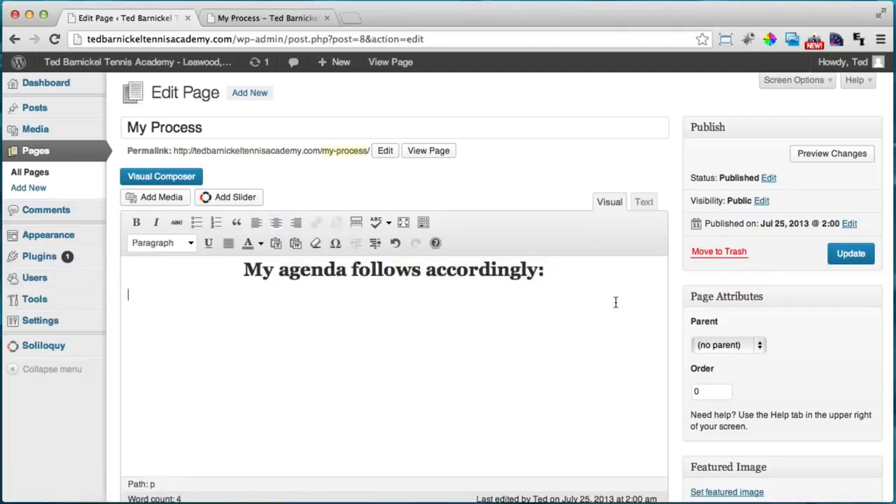
# Paste the coaching paragraph below the heading, centre and italicize it, then start a new line.
pyautogui.press('super+Tab')
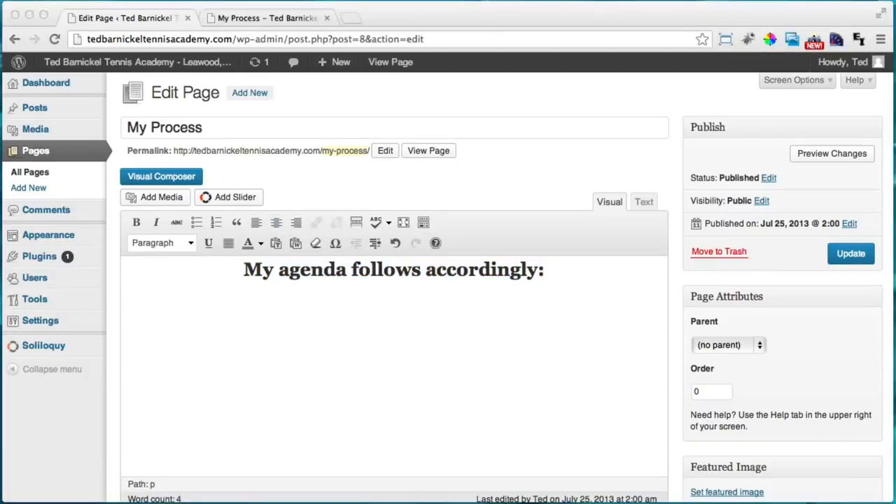
pyautogui.click(345, 335)
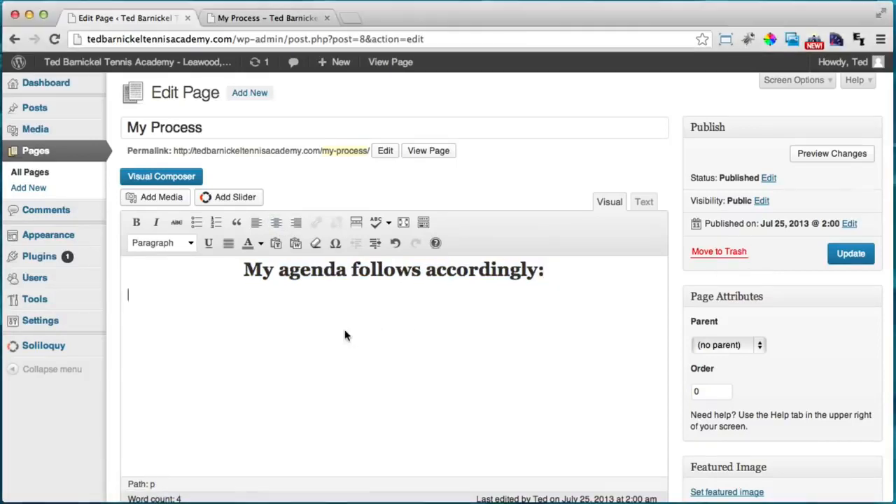
pyautogui.write('My goal is to provide individual coaching to junior tennis players who want to play competitive tennis. I encourage each of my students to develop their own tennis game style according to their personality, desire and goal setting. My coaching style offers flexibility of time management and game development, and is totally cost effective! My design is to work one-on-one with each of my students to develop their tennis game through a twelve month process where I lay the ground work for higher level tennis skills. I use video analysis, written analysis, and book selections for reference to learning key points:')
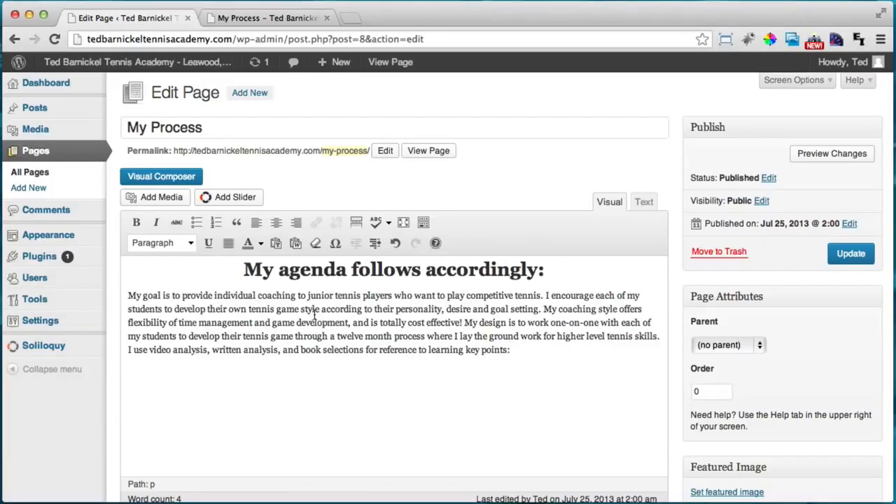
pyautogui.moveTo(532, 350); pyautogui.dragTo(128, 296)
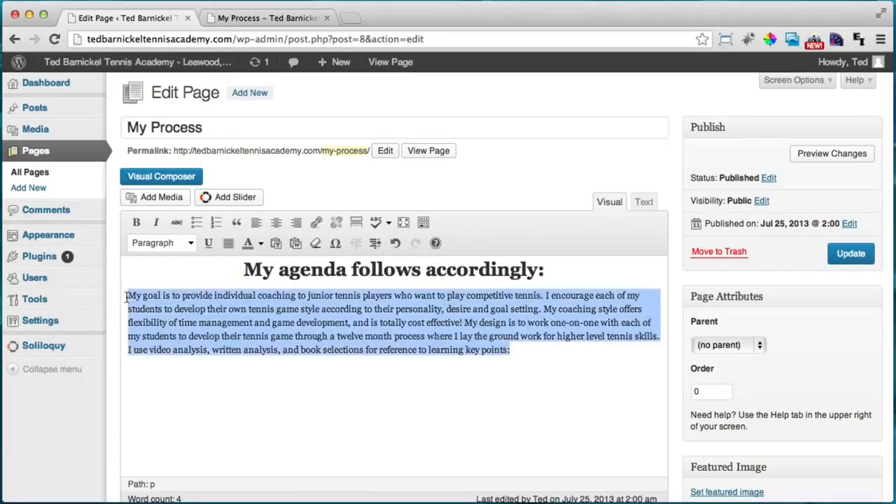
pyautogui.click(276, 222)
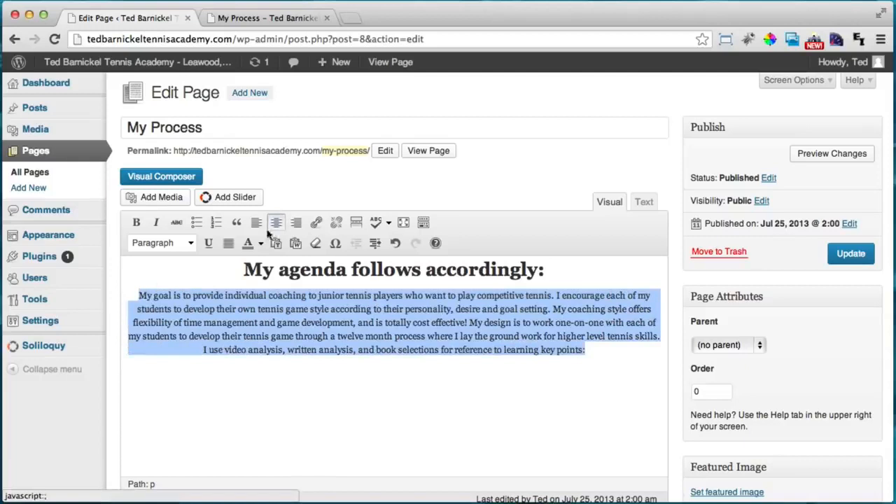
pyautogui.click(158, 222)
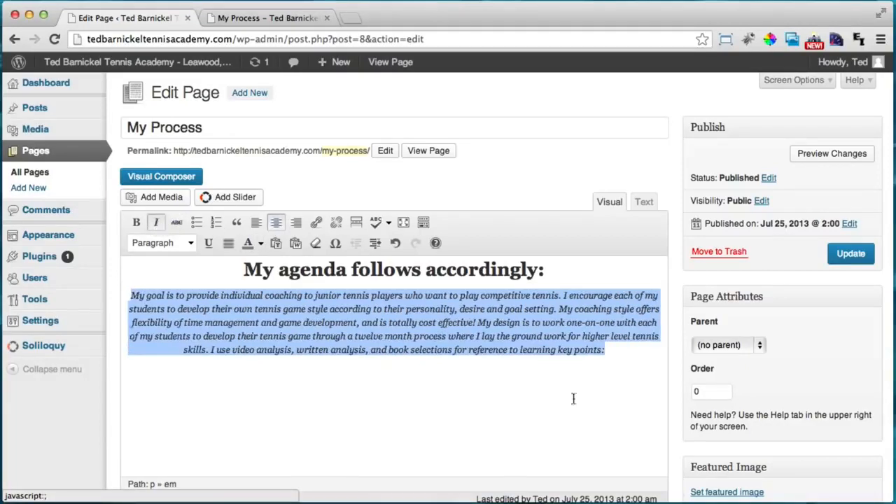
pyautogui.click(642, 362)
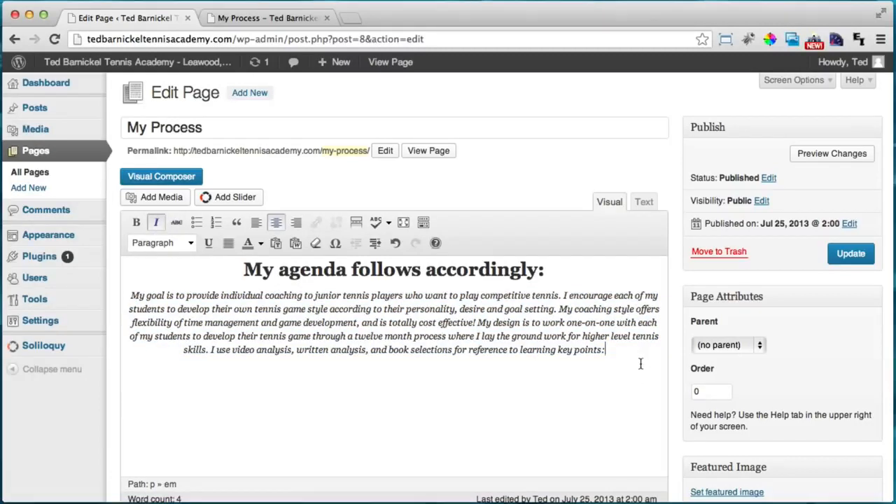
pyautogui.press('Return')
pyautogui.press('super+Tab')
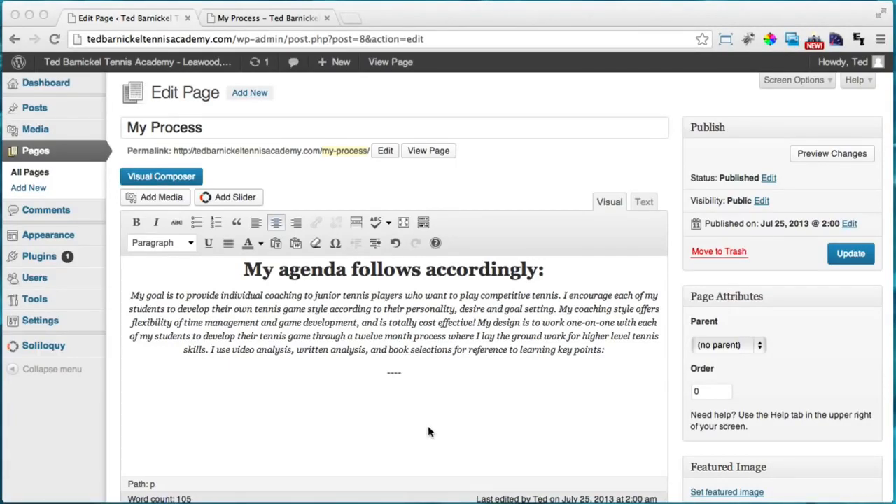
# Center the starred agenda list, update the My Process page, and switch to its live view.
pyautogui.click(380, 390)
pyautogui.scroll(-10, 381, 390)
pyautogui.scroll(3, 356, 395)
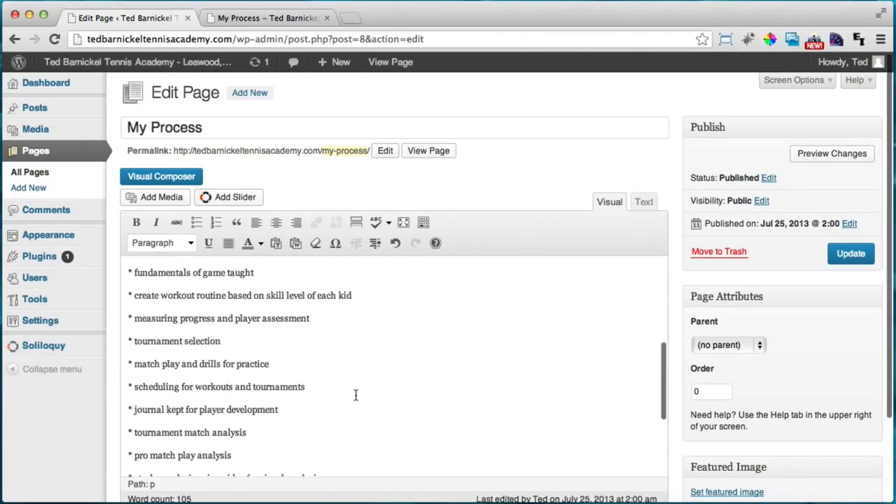
pyautogui.scroll(-5, 356, 396)
pyautogui.moveTo(238, 423); pyautogui.dragTo(29, 333)
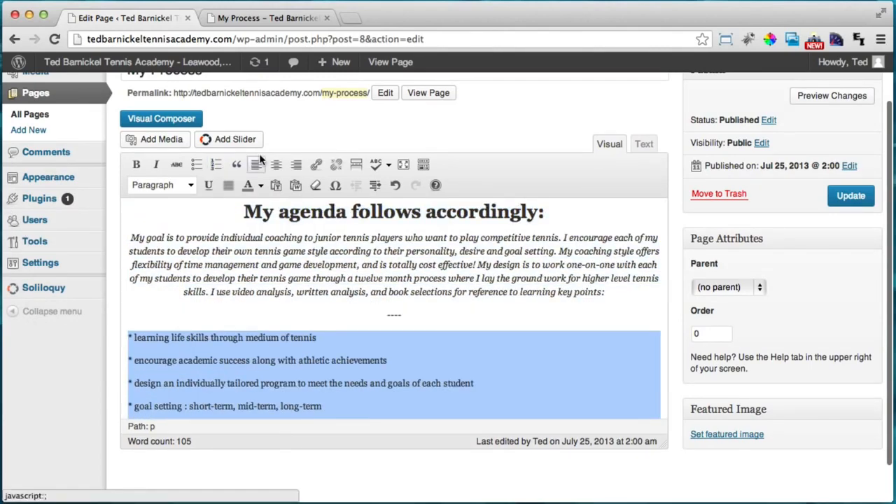
pyautogui.click(276, 166)
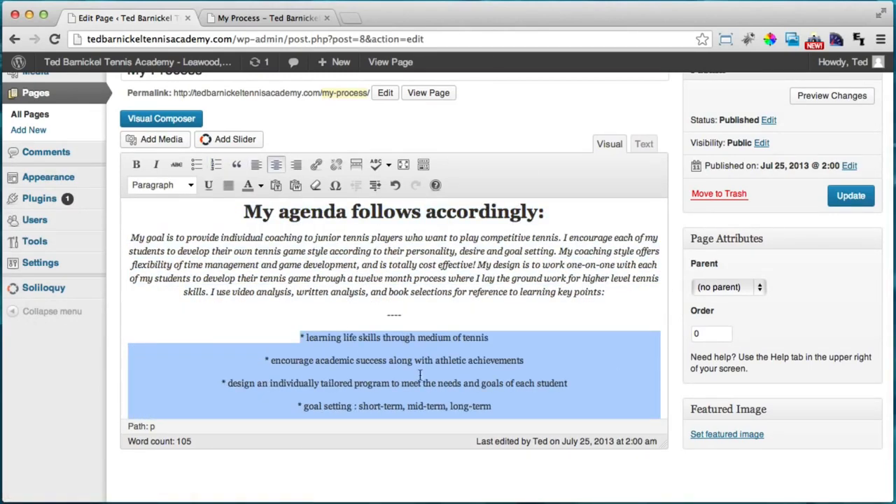
pyautogui.click(851, 195)
pyautogui.click(246, 16)
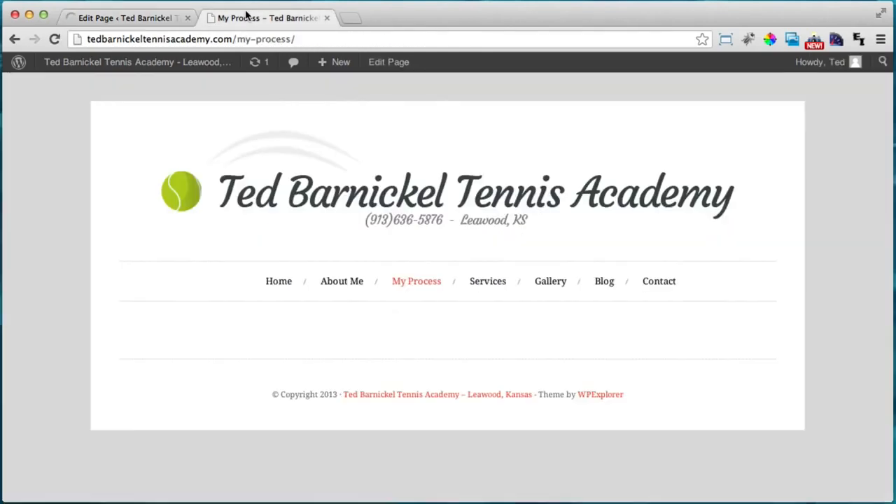
# Reload the live My Process page, review the heading and centred list, then go back to the editor.
pyautogui.click(54, 39)
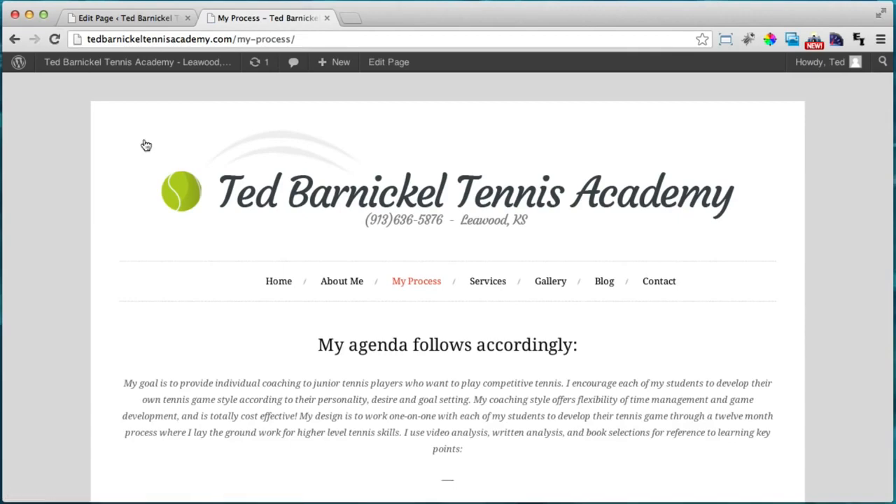
pyautogui.scroll(-5, 526, 315)
pyautogui.scroll(3, 525, 313)
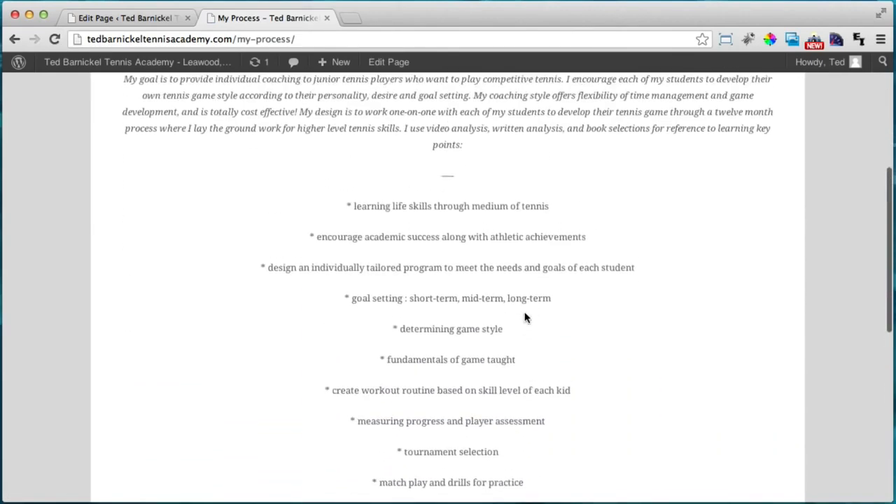
pyautogui.moveTo(315, 224); pyautogui.dragTo(583, 224)
pyautogui.click(535, 232)
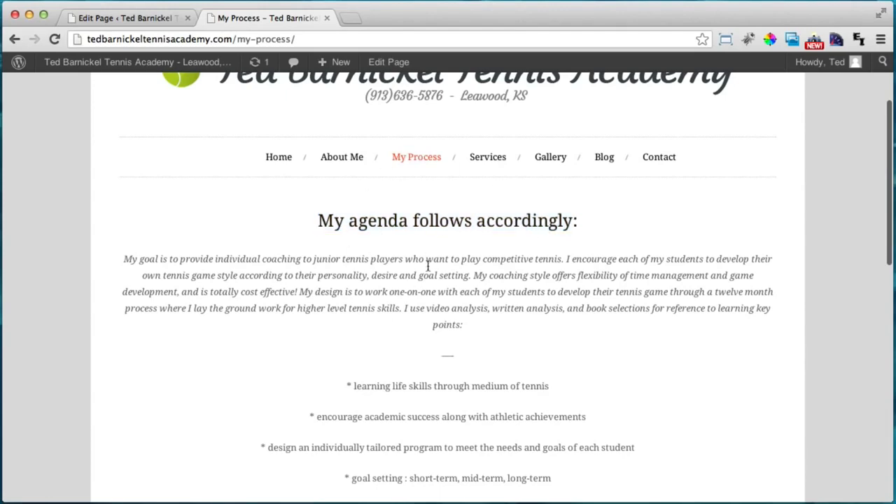
pyautogui.scroll(1, 448, 231)
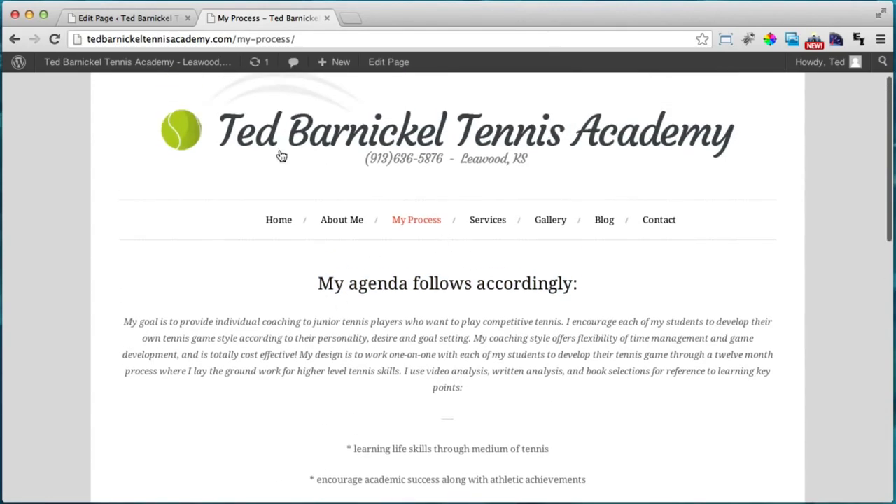
pyautogui.click(130, 18)
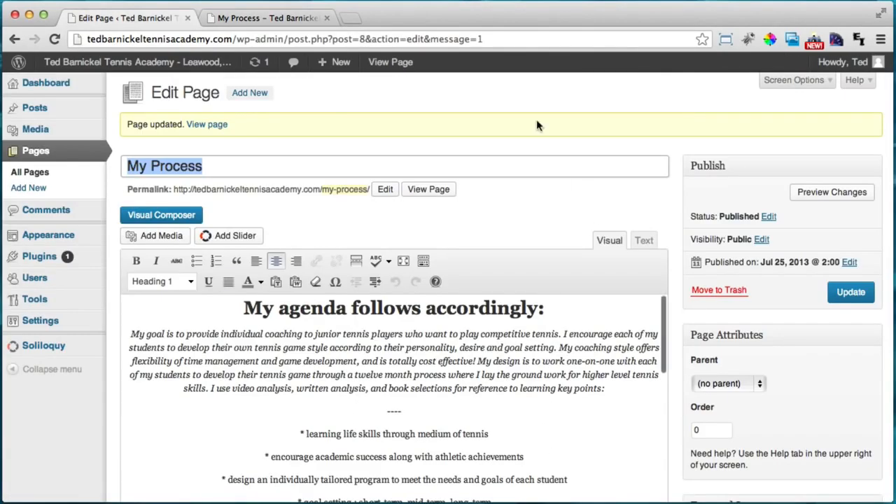
# In the HTML view, add font-family: 'Courgette'; to the agenda heading's style and update the page.
pyautogui.click(644, 242)
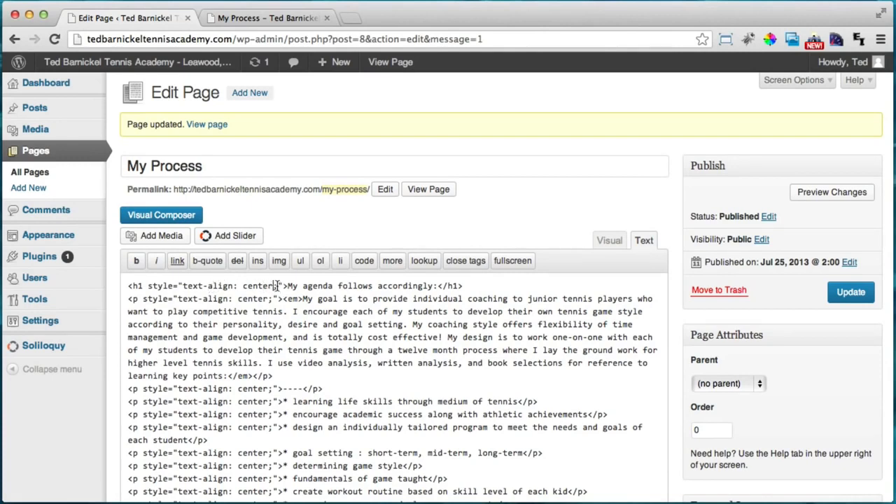
pyautogui.write('font-fa')
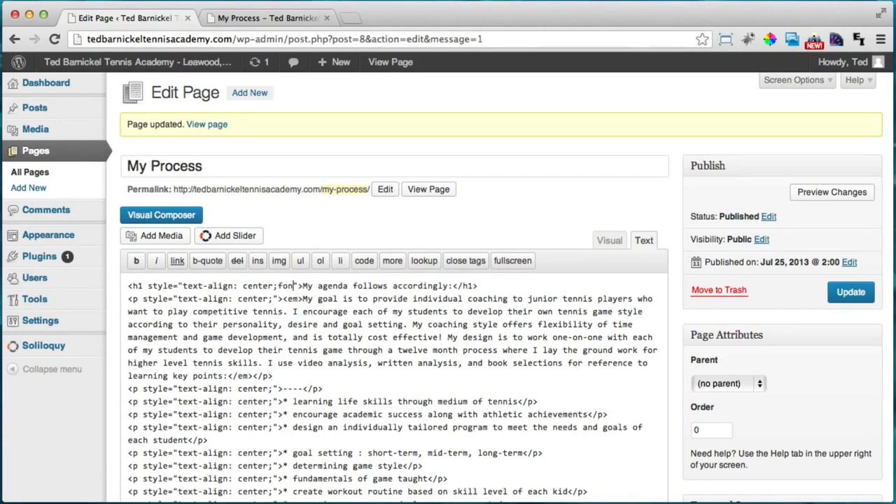
pyautogui.write('mily')
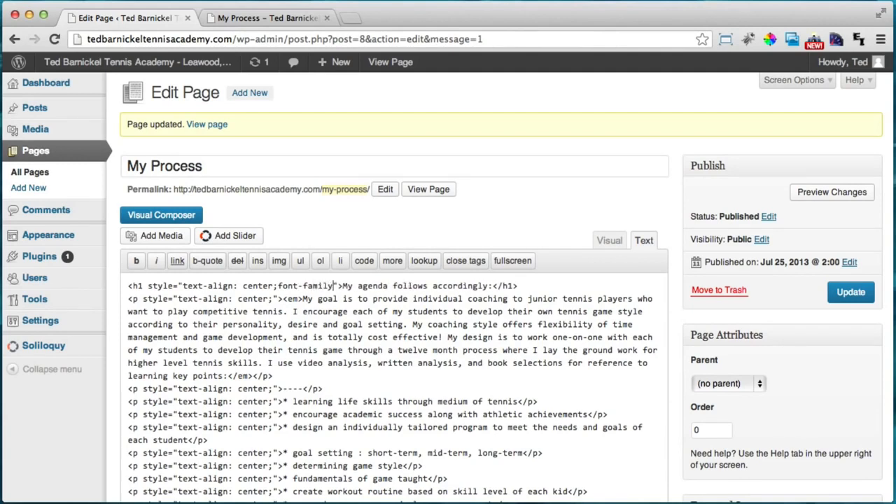
pyautogui.write(': ')
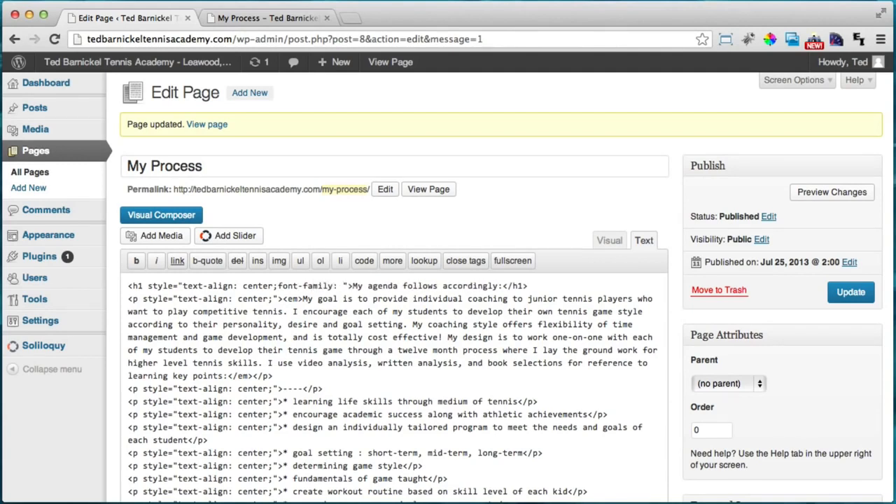
pyautogui.write("'")
pyautogui.write('Courgette')
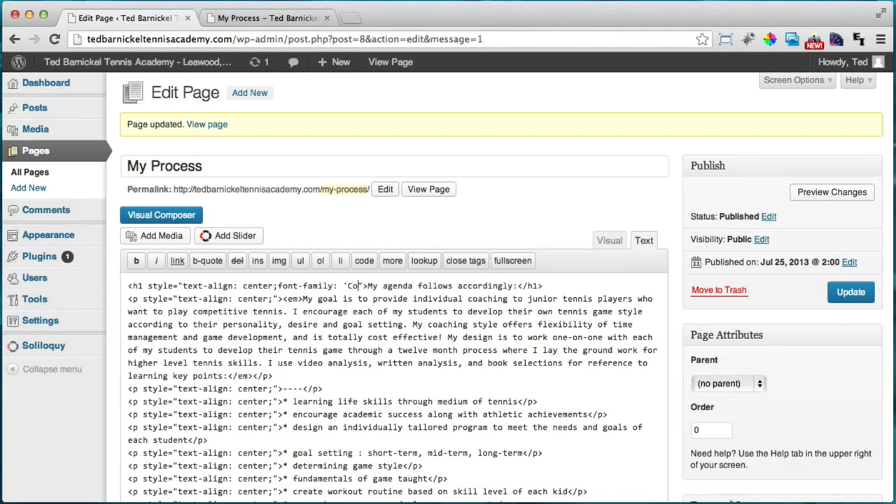
pyautogui.write("'")
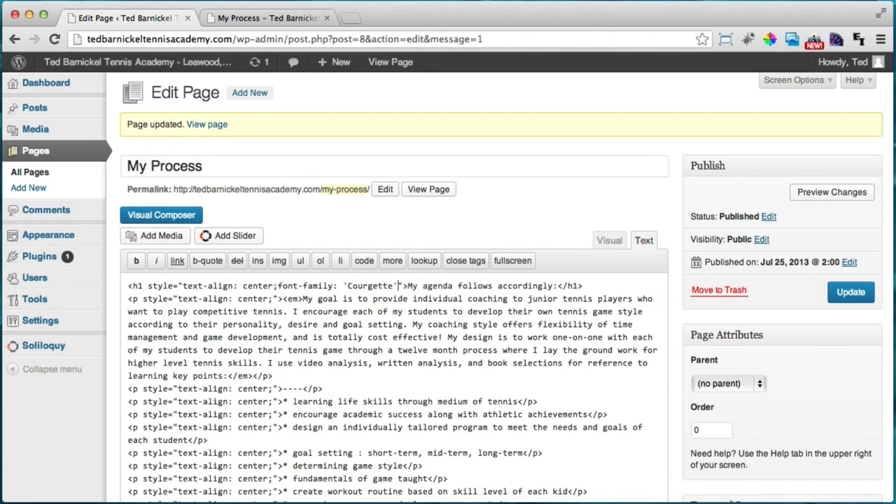
pyautogui.write(';')
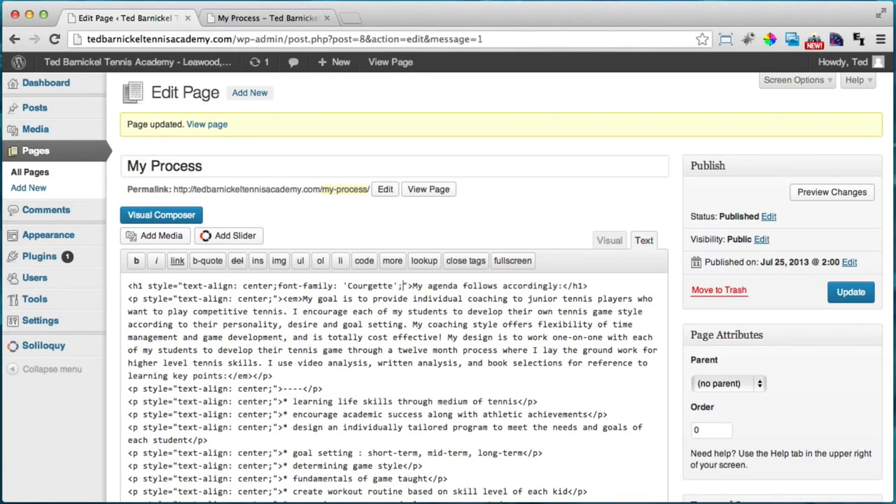
pyautogui.click(849, 292)
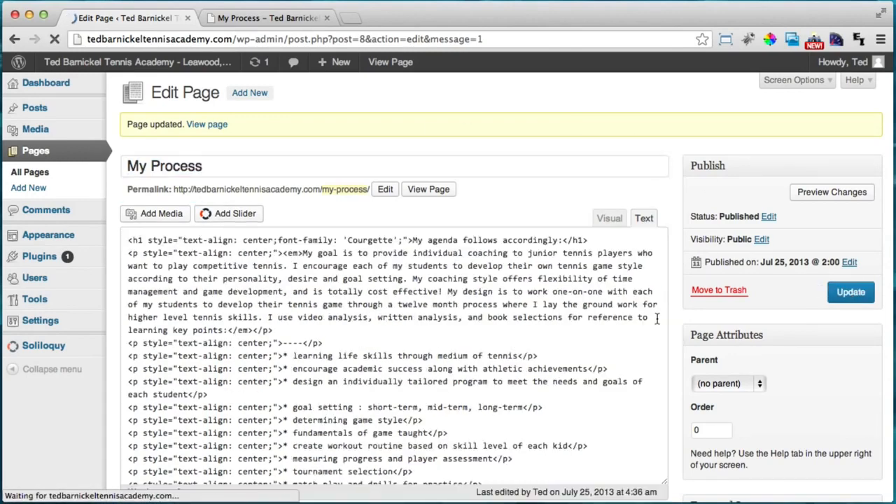
pyautogui.click(609, 241)
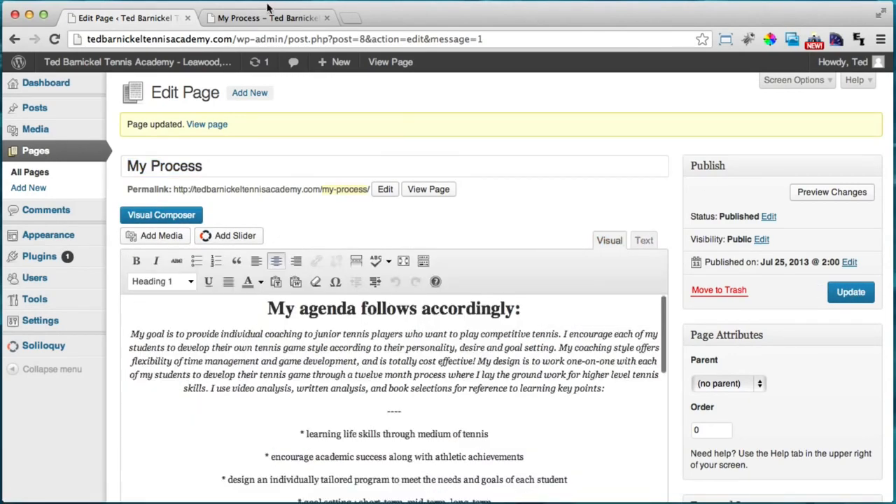
pyautogui.click(266, 18)
# Reload the live My Process page to check the Courgette heading, then go to Services.
pyautogui.click(54, 39)
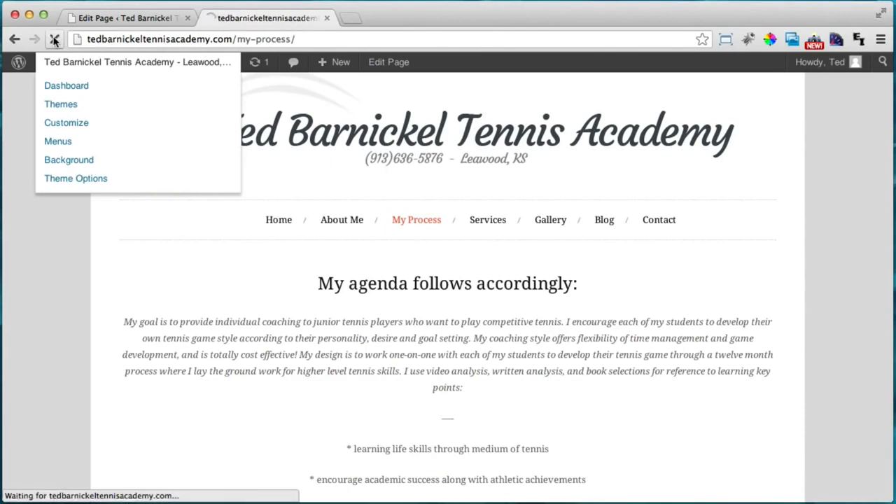
pyautogui.scroll(-10, 378, 358)
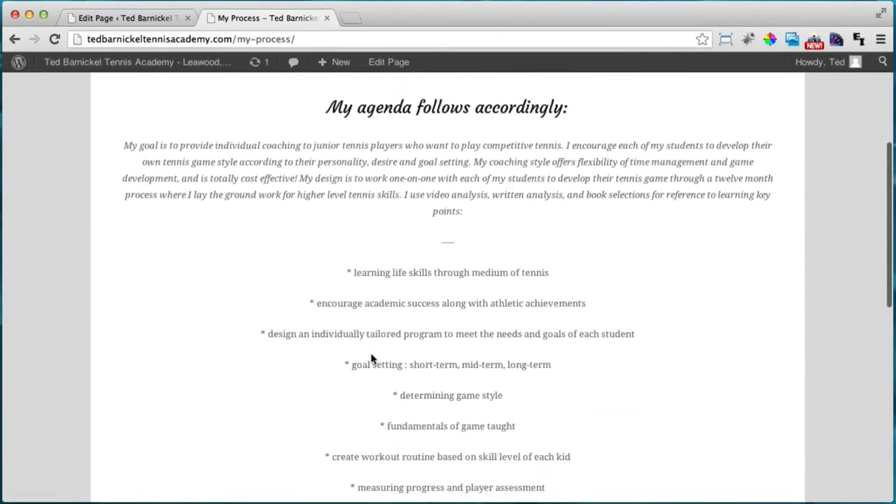
pyautogui.scroll(-5, 371, 358)
pyautogui.scroll(15, 372, 357)
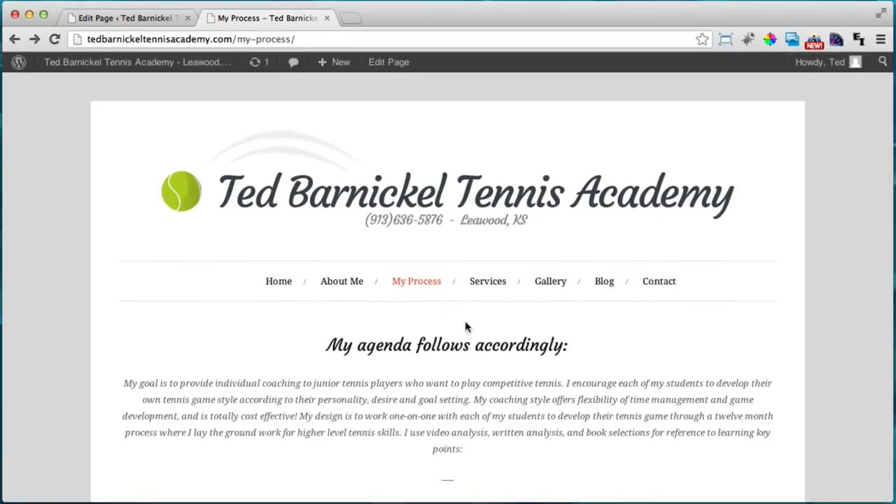
pyautogui.click(490, 284)
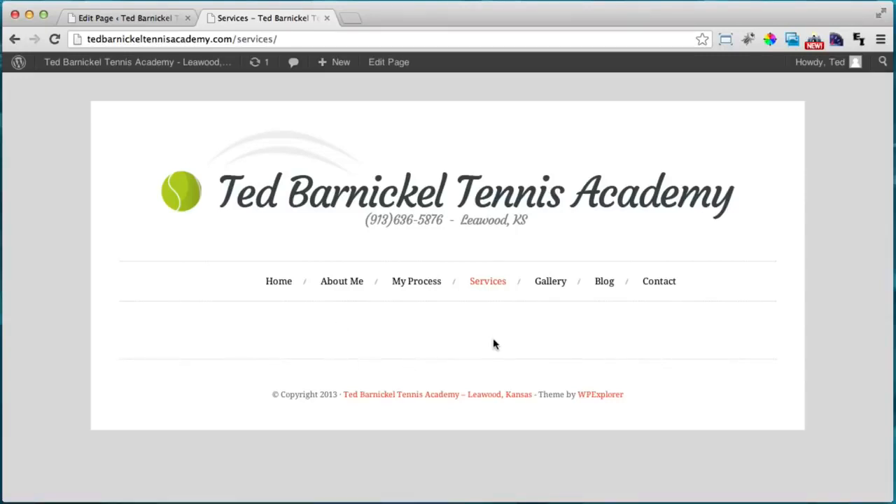
# Close the My Process editor tab and edit the Services page from the admin bar.
pyautogui.click(188, 18)
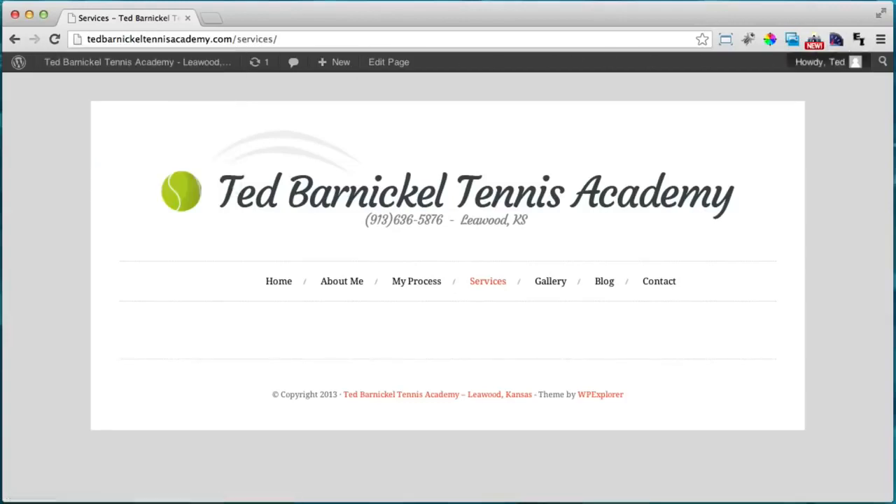
pyautogui.moveTo(820, 62)
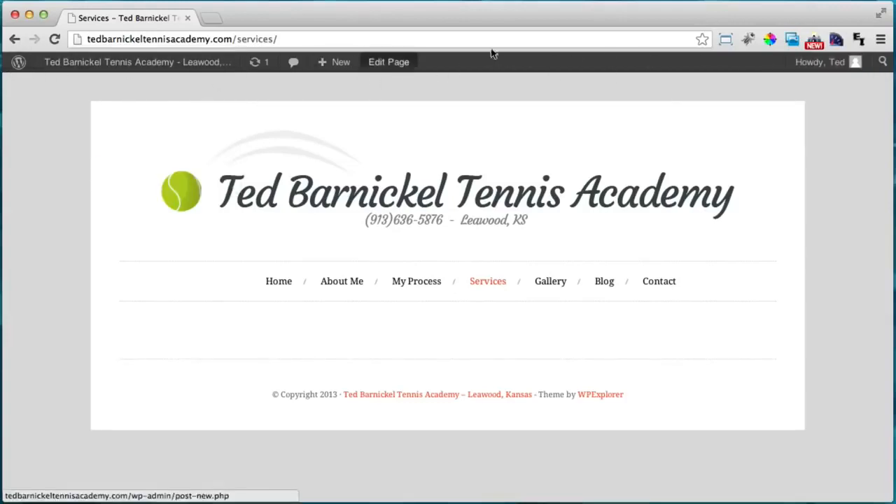
pyautogui.click(391, 66)
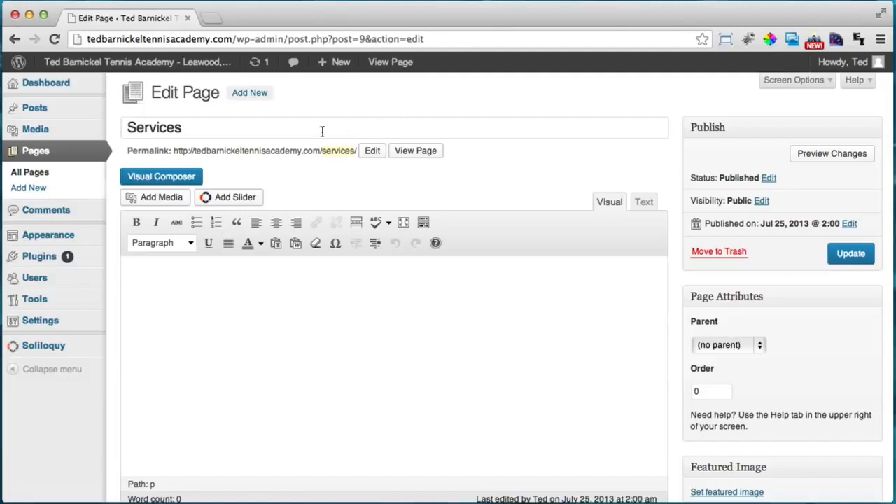
# Switch the Services page to Visual Composer and open the Select Content Element list.
pyautogui.click(172, 181)
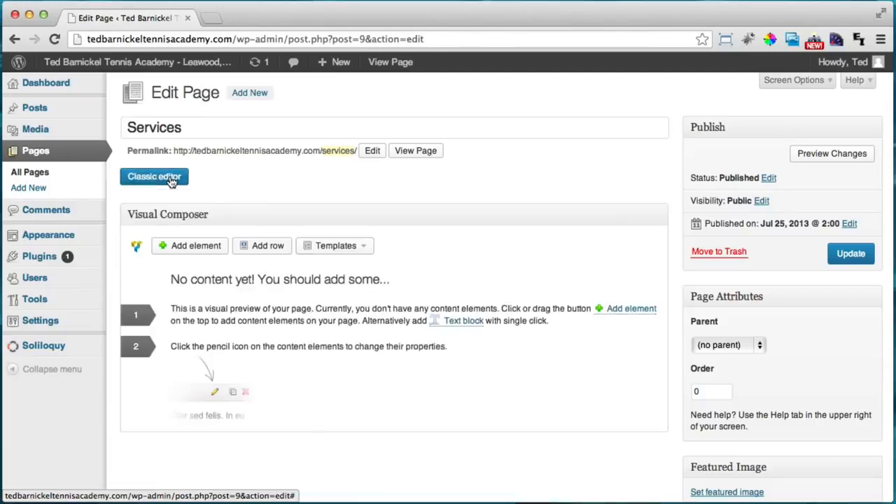
pyautogui.click(196, 247)
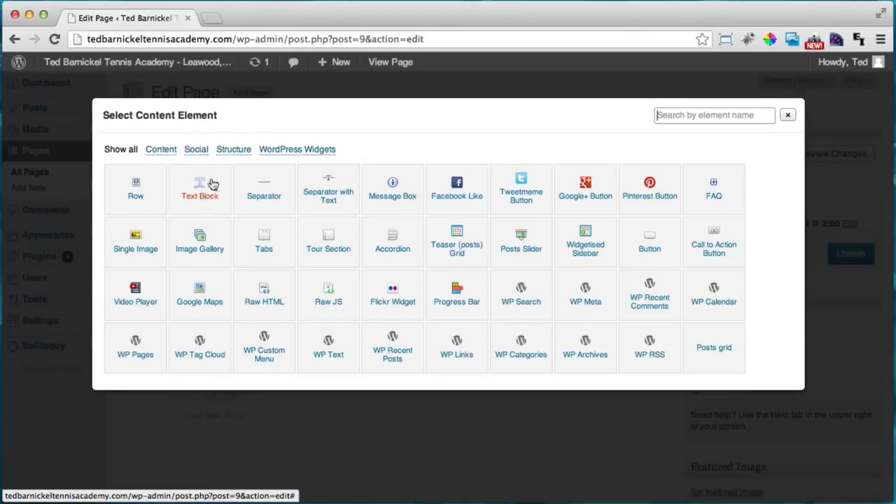
# Add a Text Block element and replace its placeholder text with 'Services'.
pyautogui.click(199, 196)
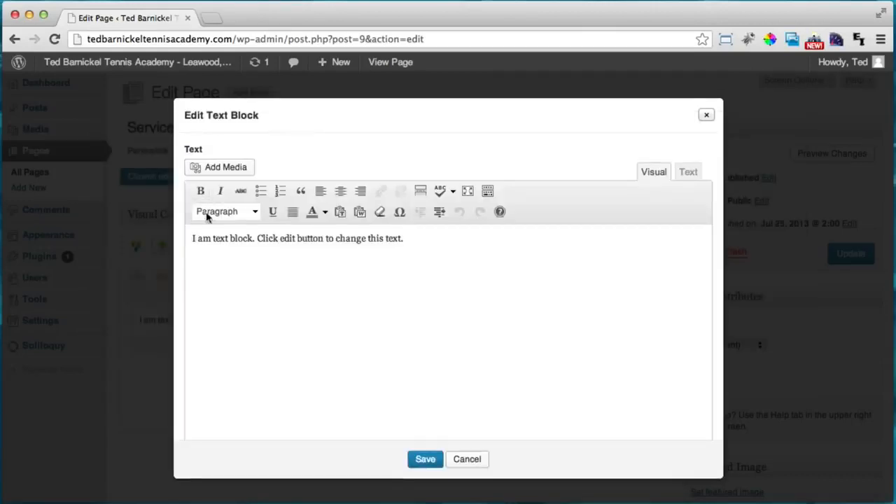
pyautogui.moveTo(412, 239); pyautogui.dragTo(177, 238)
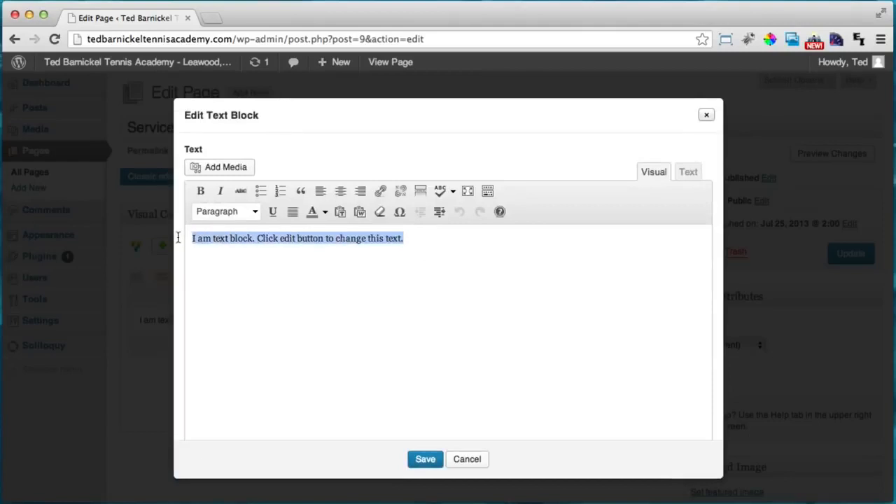
pyautogui.write('Services')
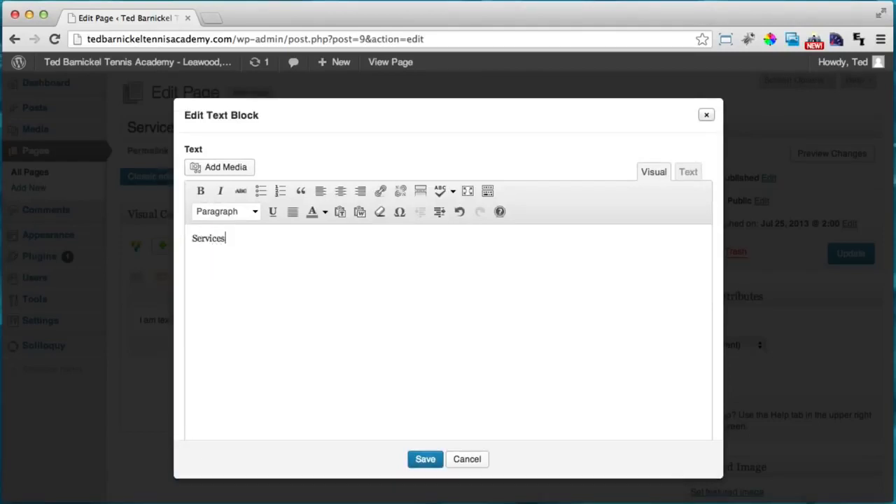
# Make 'Services' a left-aligned Heading 1 and show the block's HTML source.
pyautogui.moveTo(262, 238); pyautogui.dragTo(180, 238)
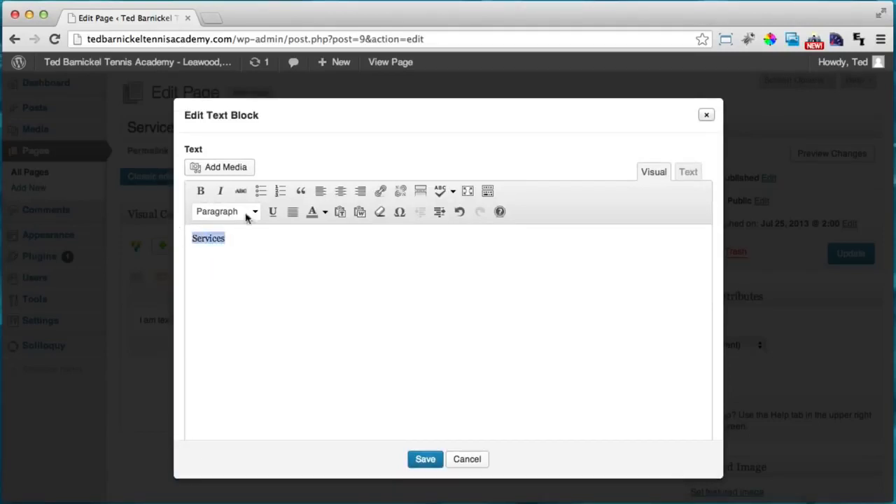
pyautogui.click(322, 192)
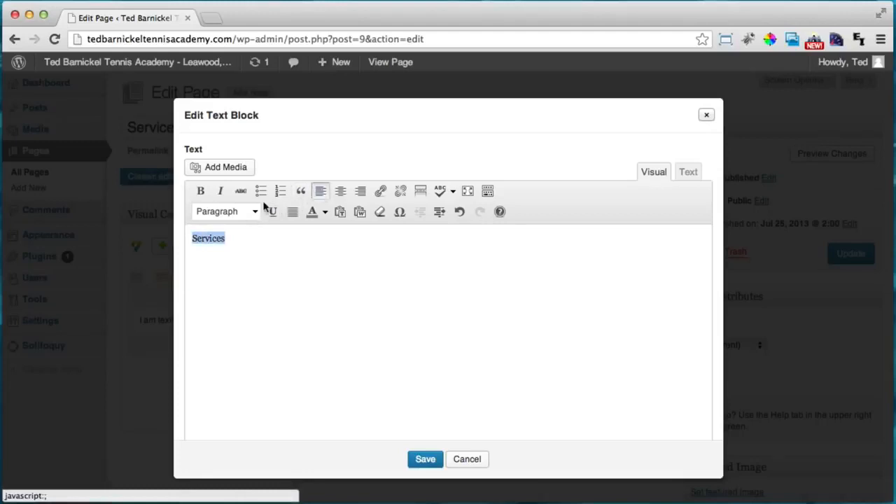
pyautogui.click(255, 212)
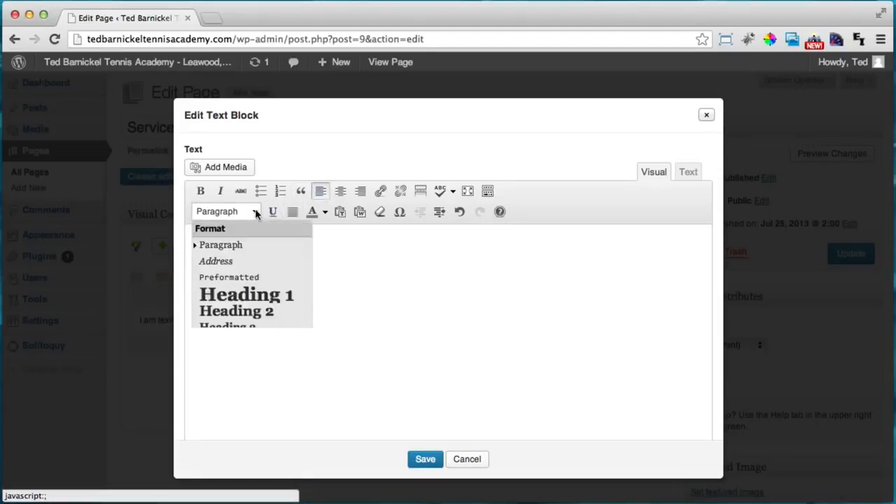
pyautogui.click(266, 302)
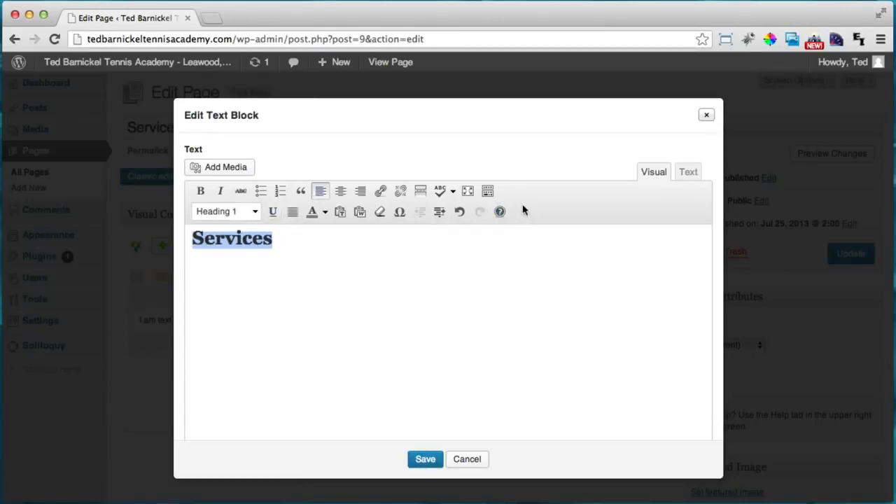
pyautogui.click(488, 192)
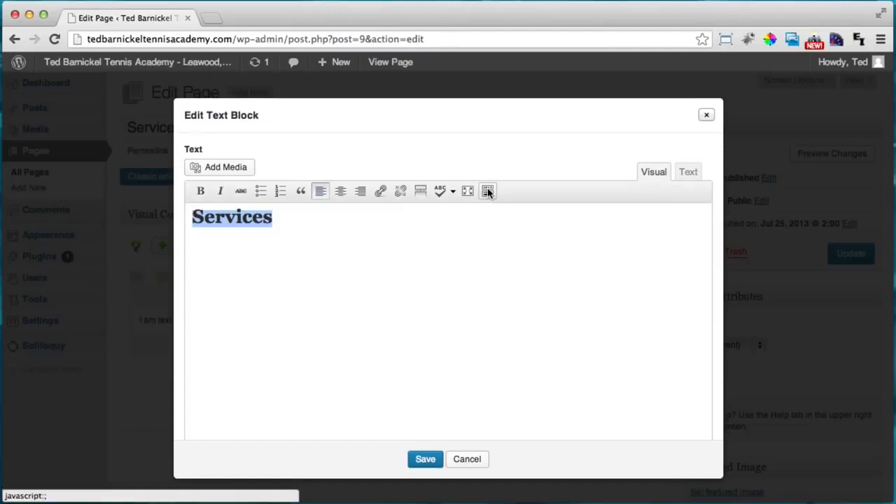
pyautogui.click(488, 192)
pyautogui.click(329, 247)
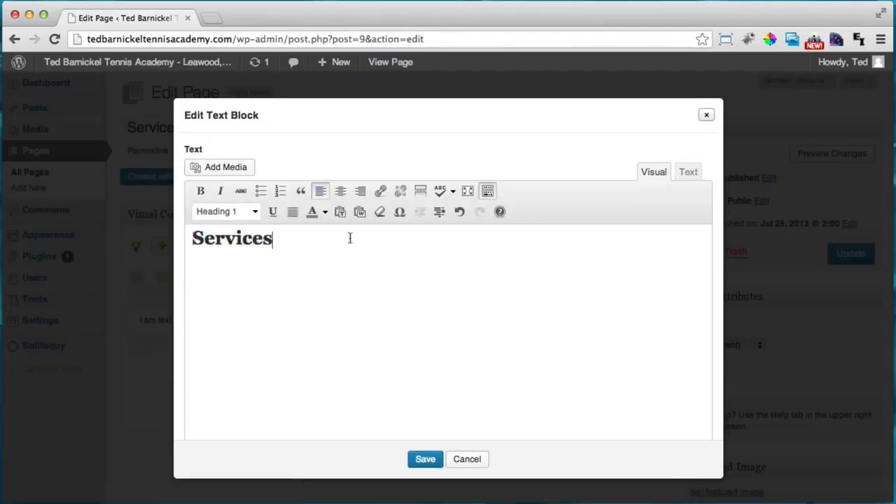
pyautogui.click(689, 173)
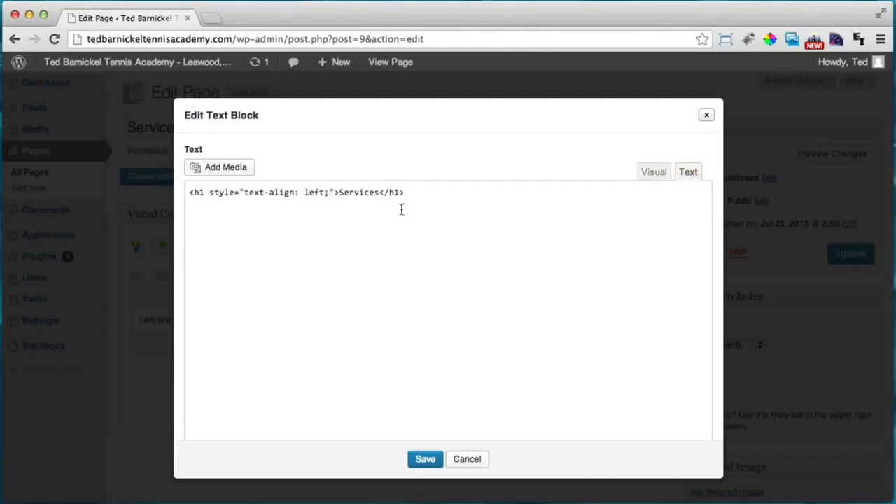
# Add font-family:Courgette; to the Services h1 style and save the text block.
pyautogui.click(330, 192)
pyautogui.write('font')
pyautogui.write('-family')
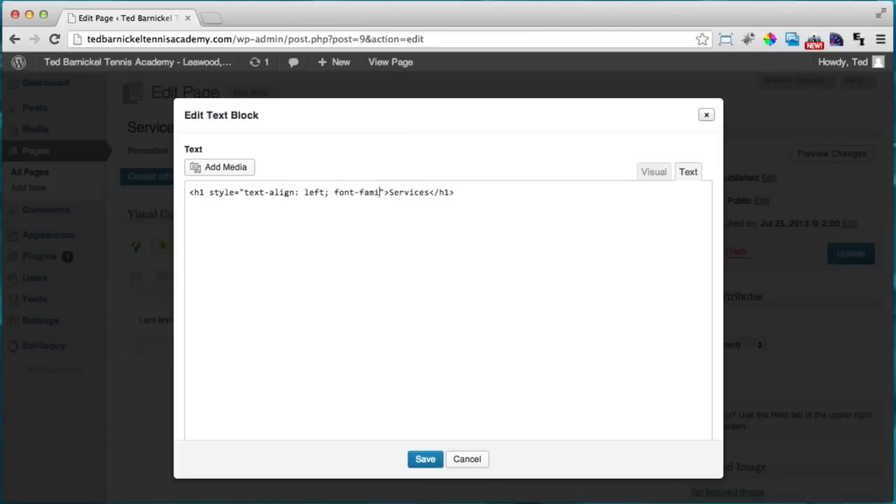
pyautogui.write(':')
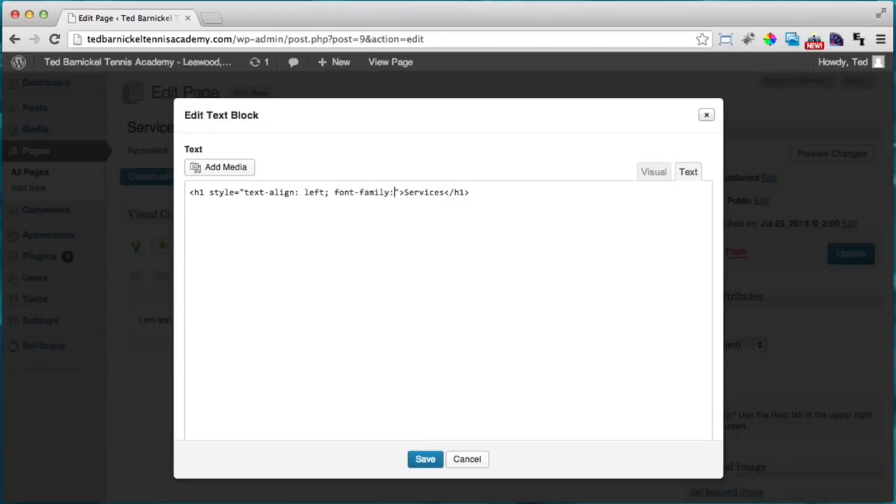
pyautogui.write('Co')
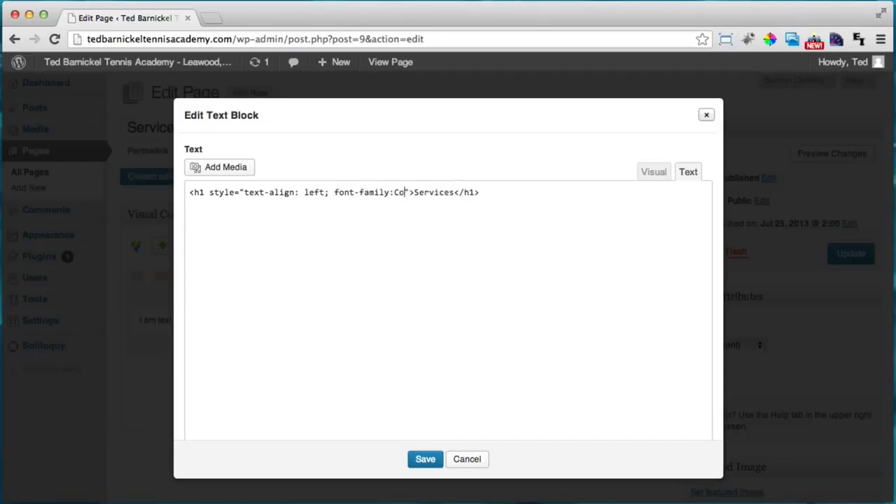
pyautogui.write('urge')
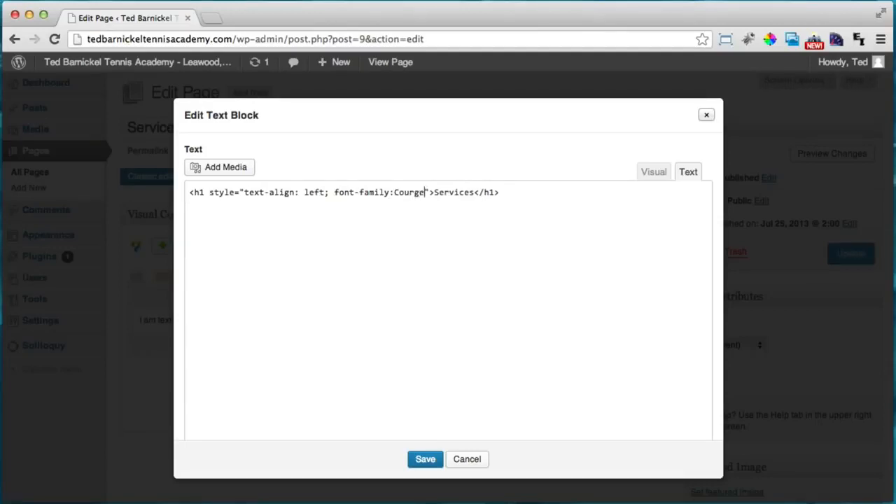
pyautogui.write('tte')
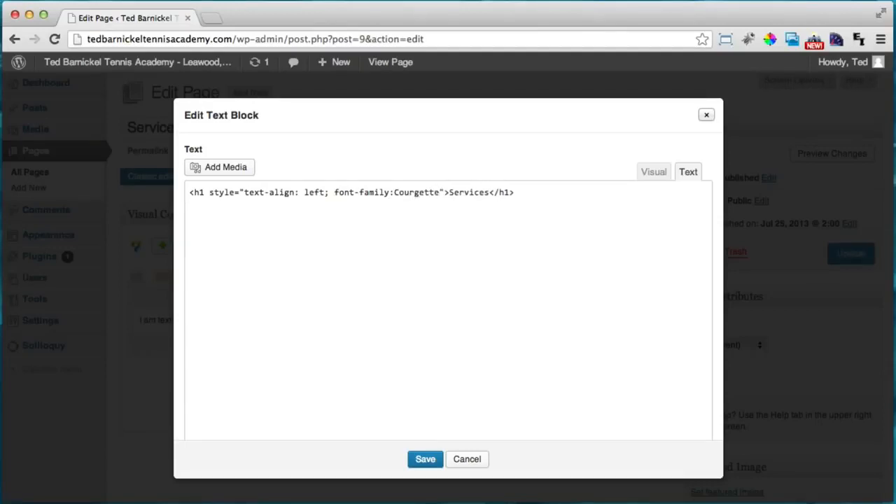
pyautogui.write(';')
pyautogui.click(417, 463)
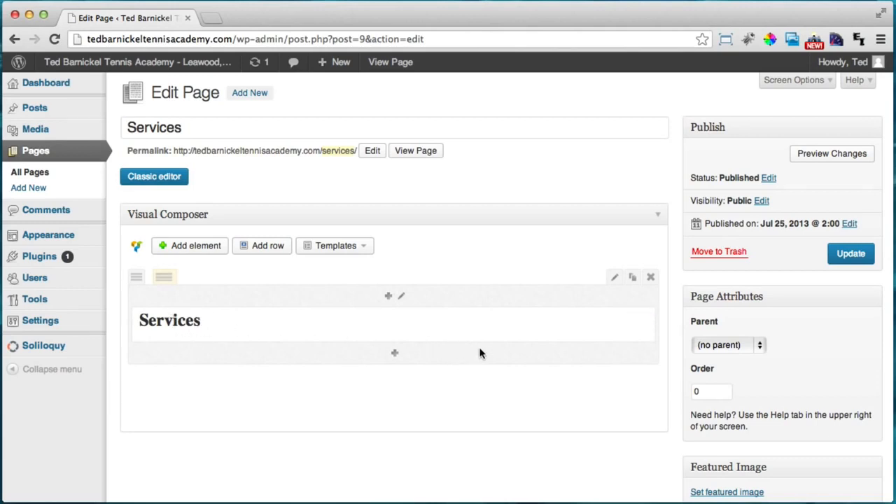
# Insert a Tour Section element with Slide 1 and Slide 2 below the Services heading.
pyautogui.scroll(-2, 479, 353)
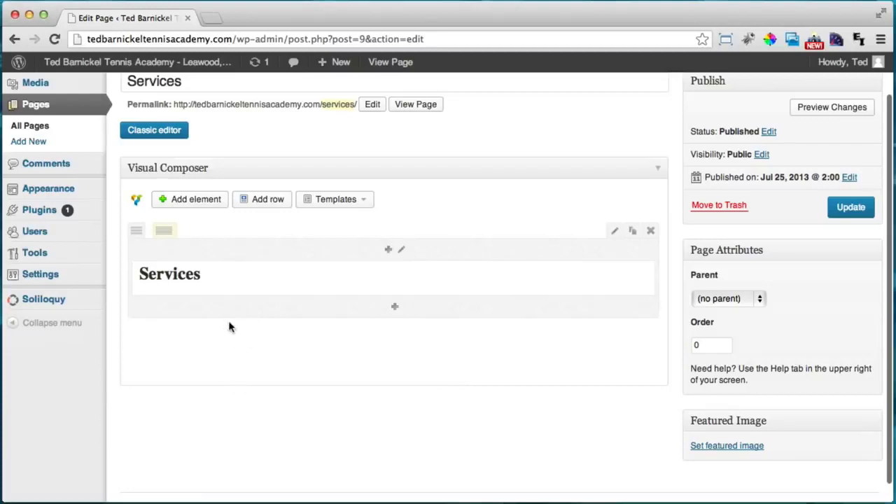
pyautogui.click(196, 200)
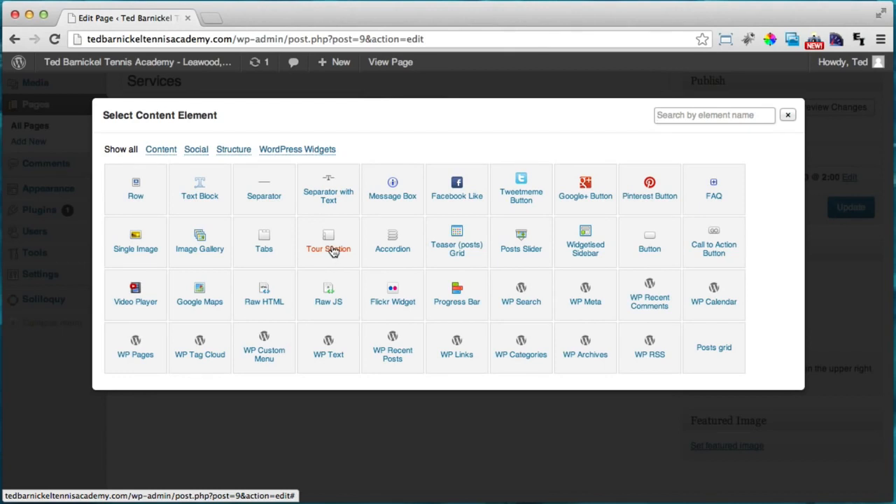
pyautogui.click(332, 250)
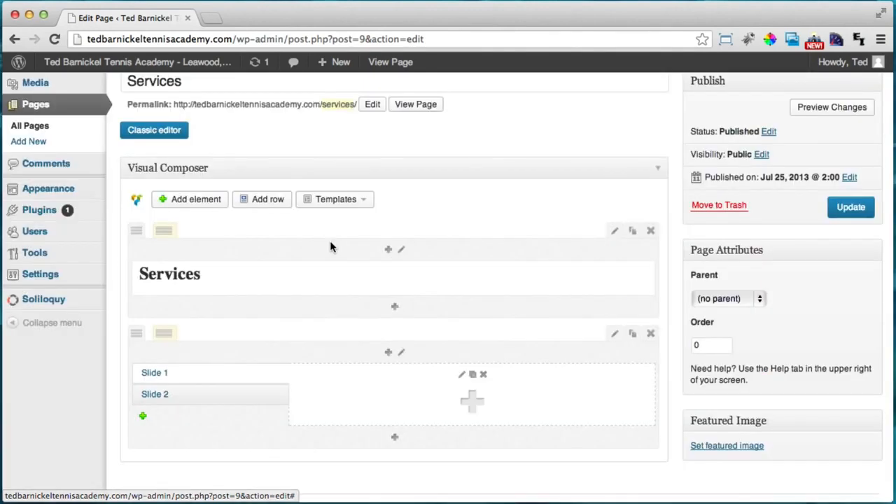
pyautogui.scroll(-1, 403, 319)
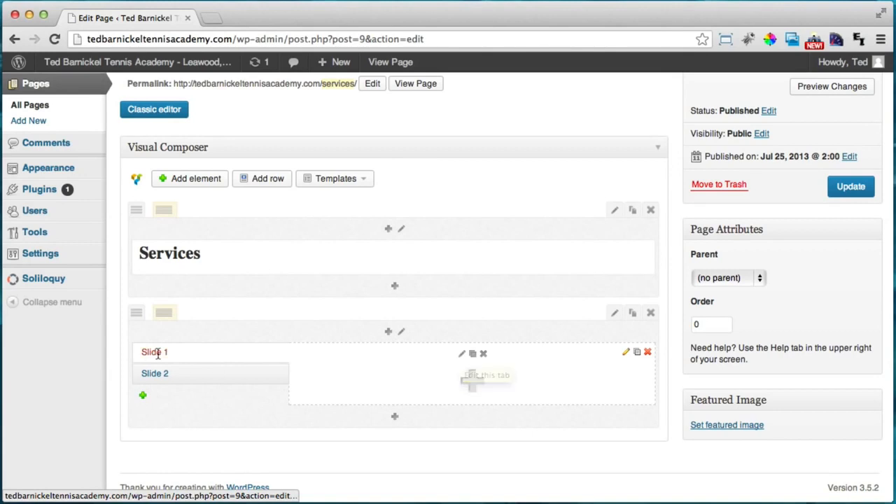
# Rename the first tour tab to 'Monthly Packages - $150/month'.
pyautogui.click(462, 357)
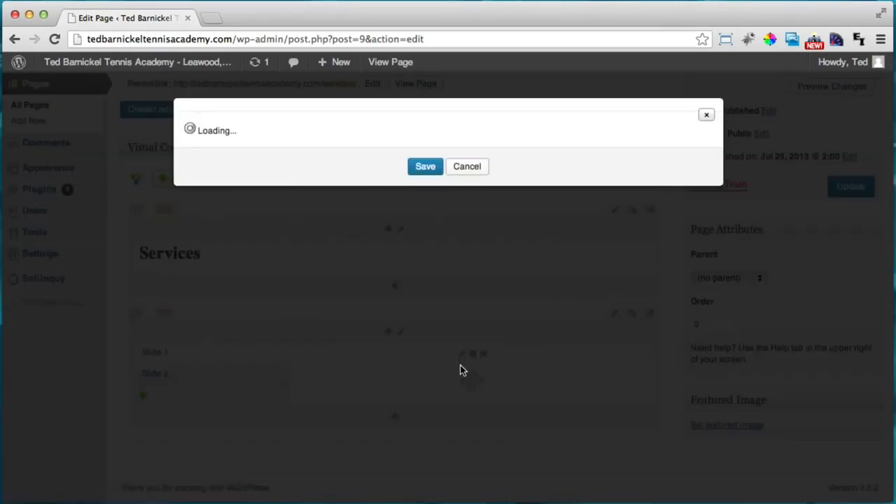
pyautogui.click(210, 171)
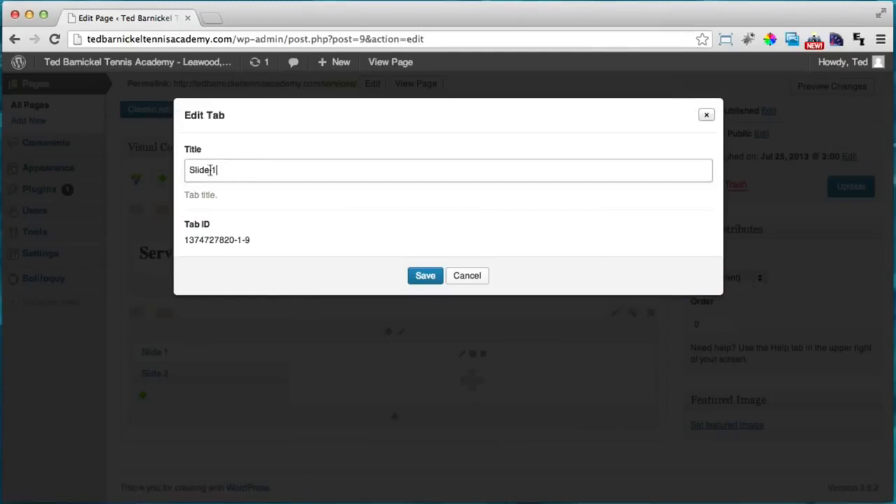
pyautogui.moveTo(211, 170); pyautogui.dragTo(159, 169)
pyautogui.press('super+Tab')
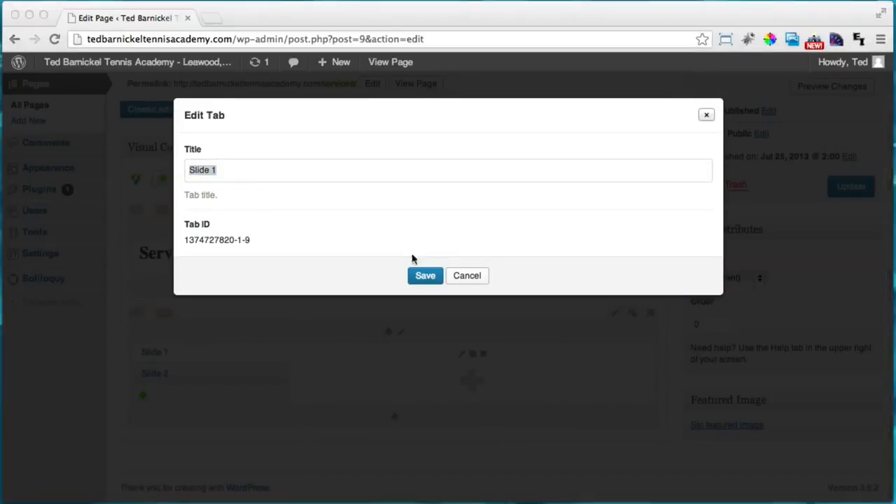
pyautogui.click(259, 171)
pyautogui.moveTo(259, 169); pyautogui.dragTo(192, 168)
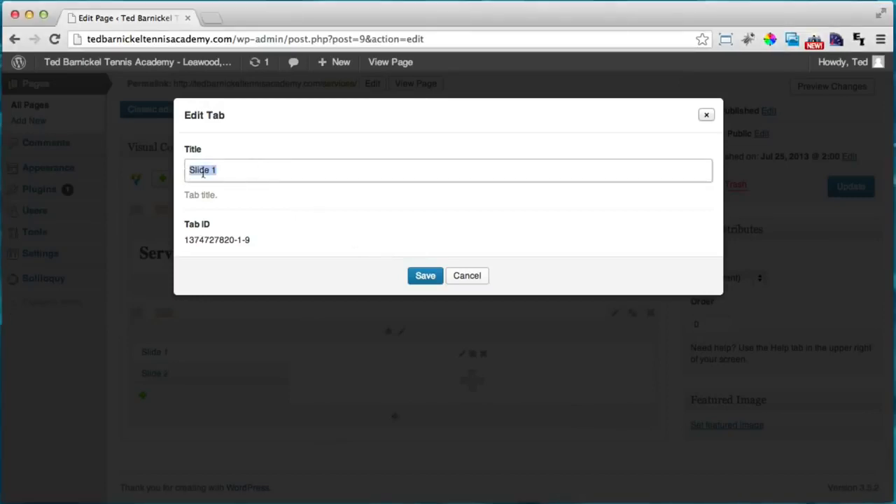
pyautogui.write('Monthly Packages - $150/month')
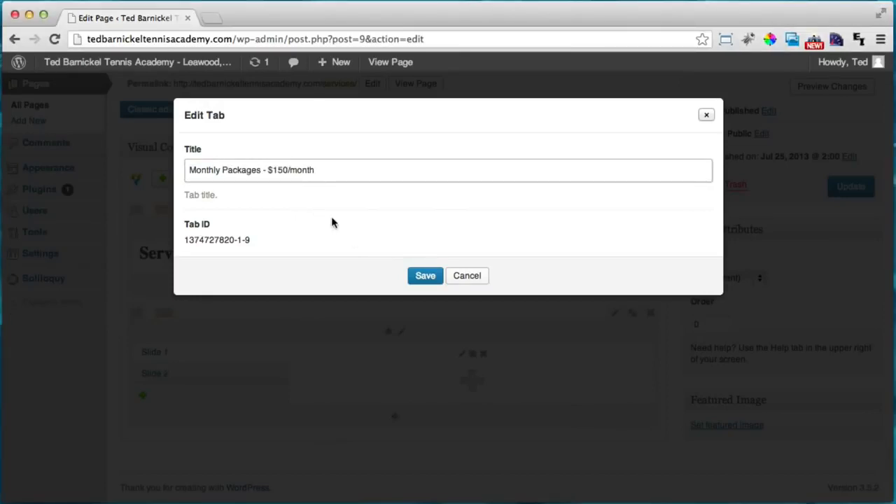
pyautogui.click(425, 277)
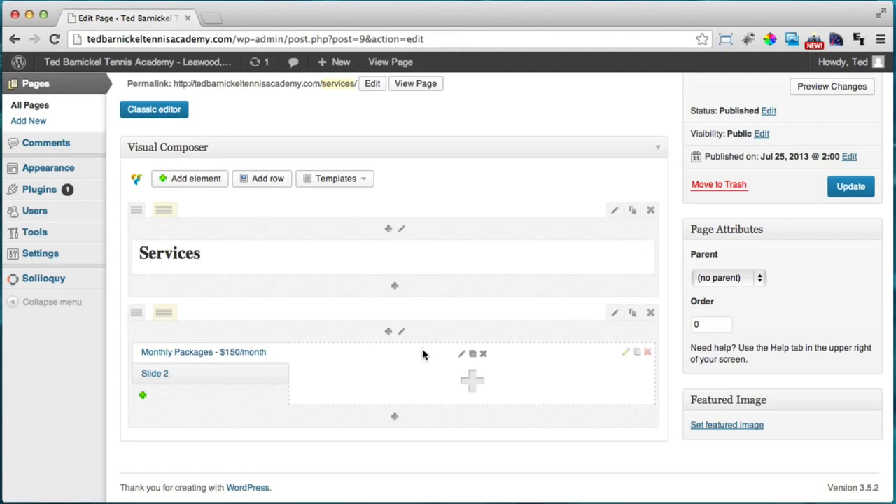
# Rename the second tab to 'One on One Lessons - $75/1.5hr' and add a third tab.
pyautogui.click(197, 380)
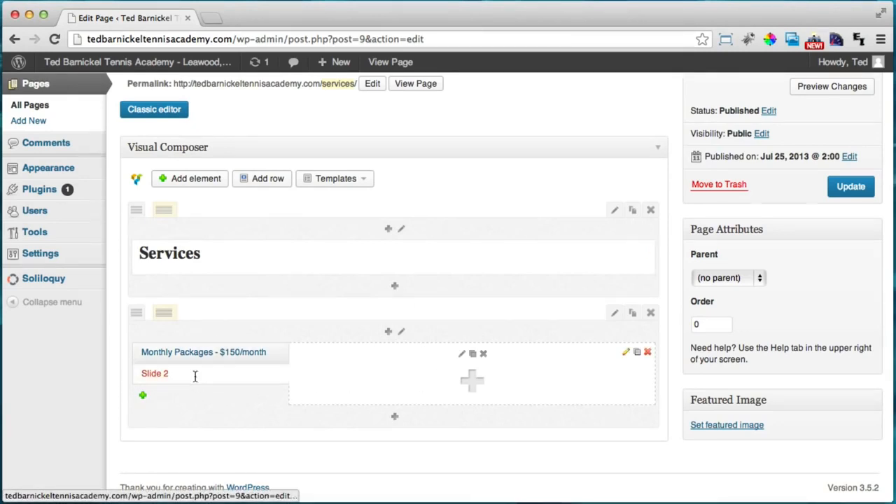
pyautogui.click(462, 356)
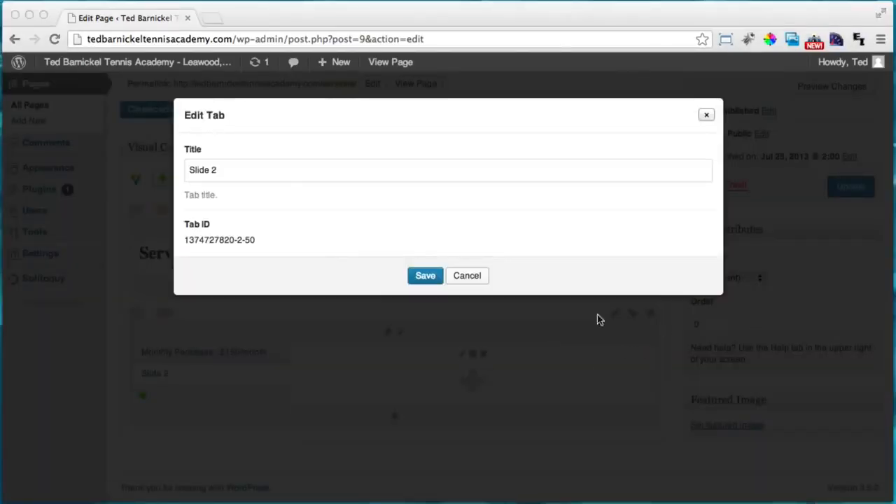
pyautogui.click(254, 169)
pyautogui.tripleClick(256, 170)
pyautogui.write('One on One Lessons - $75/1.5hr')
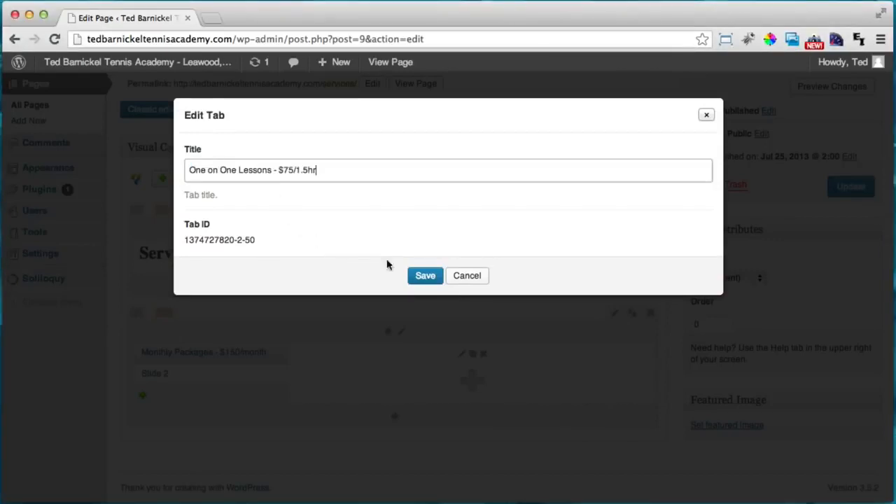
pyautogui.click(429, 276)
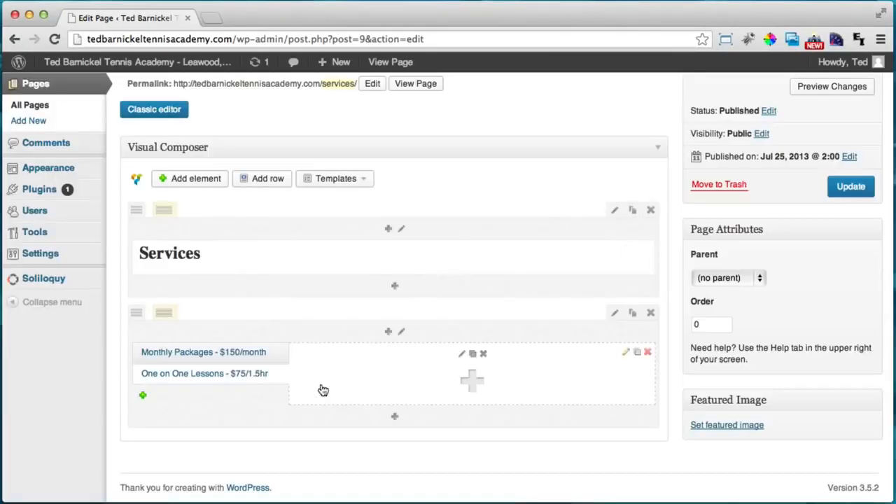
pyautogui.click(143, 399)
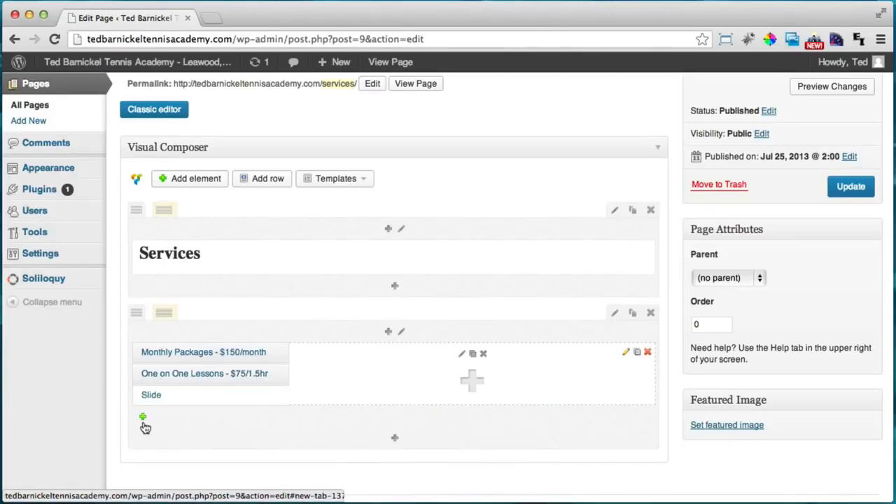
# Add a fourth tab and rename the third tab to 'Online Lessons - $60/hr'.
pyautogui.click(142, 419)
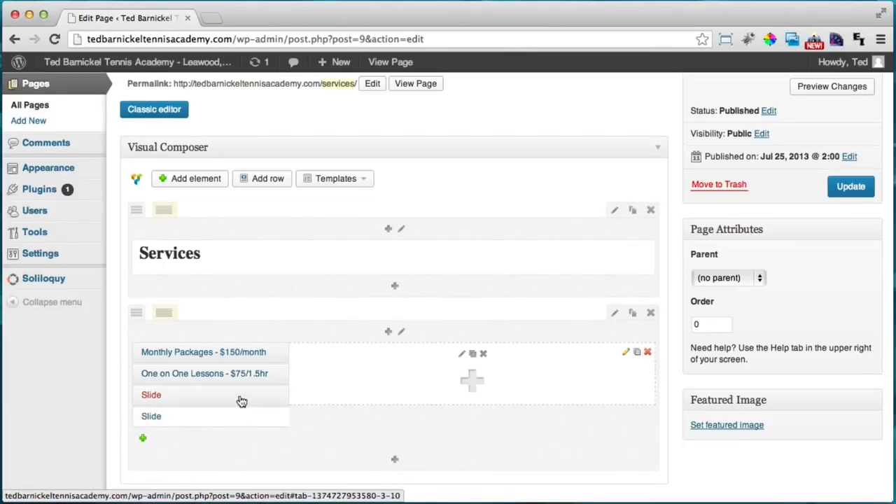
pyautogui.click(239, 396)
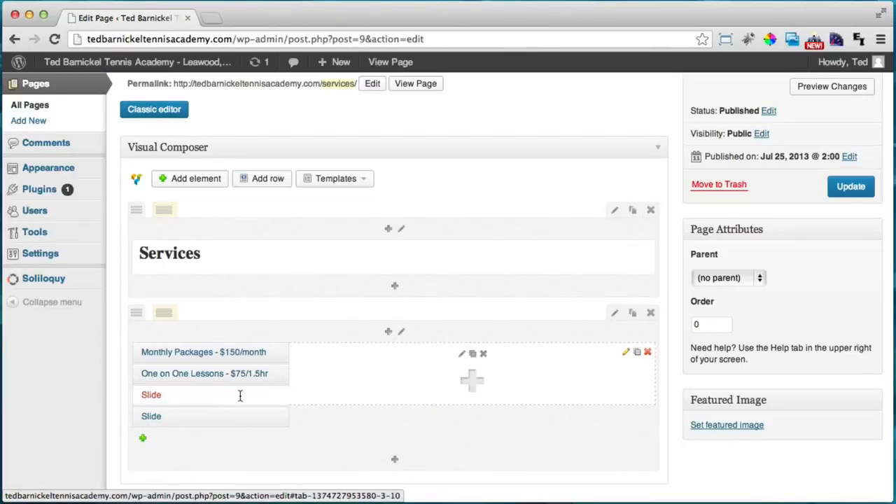
pyautogui.click(462, 355)
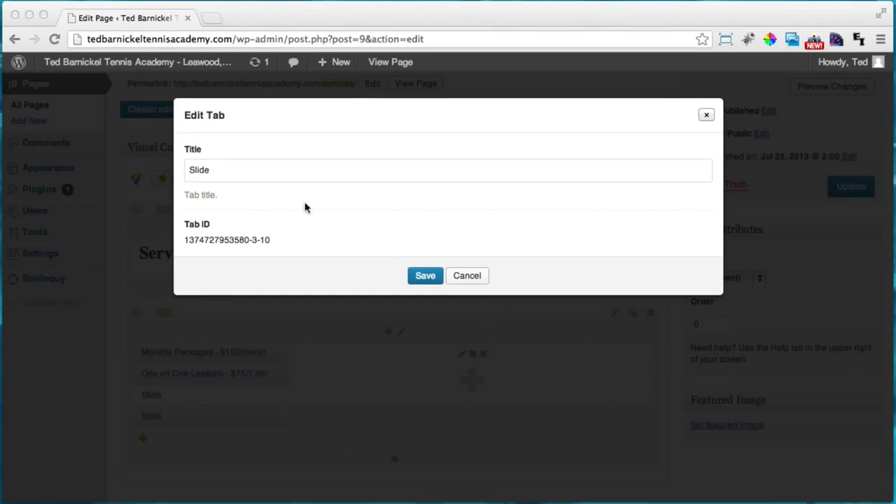
pyautogui.doubleClick(280, 169)
pyautogui.write('Online Lessons - $60/hr')
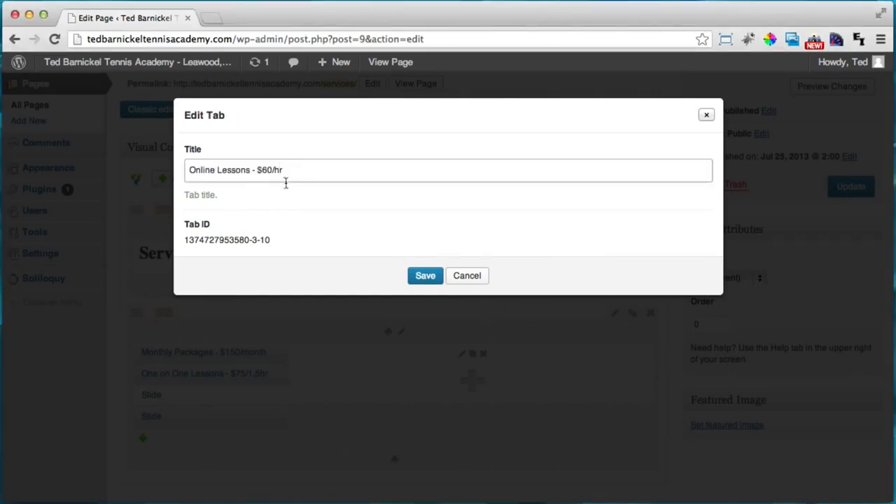
pyautogui.click(425, 275)
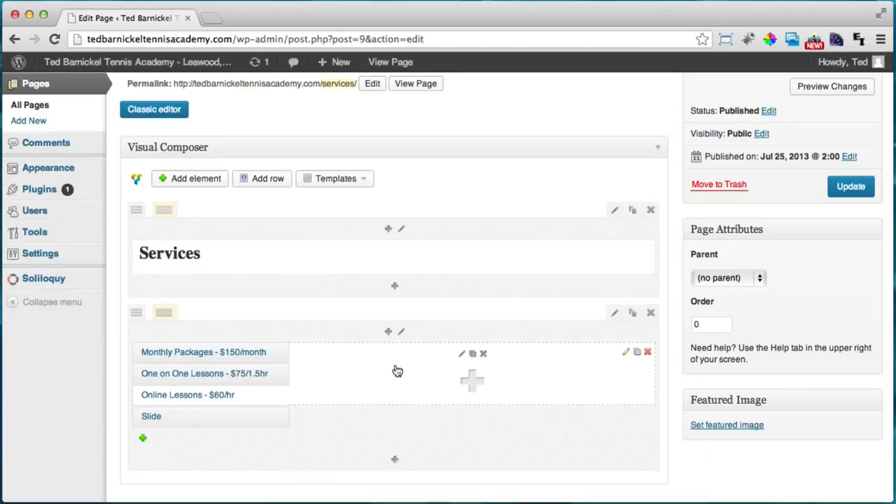
# Rename the fourth tab to 'Group Lessons - $200/hr'.
pyautogui.click(206, 420)
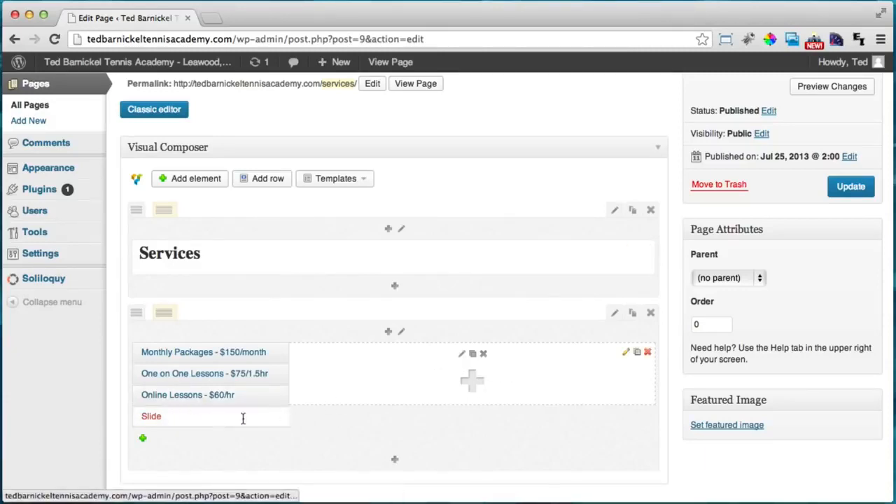
pyautogui.click(462, 355)
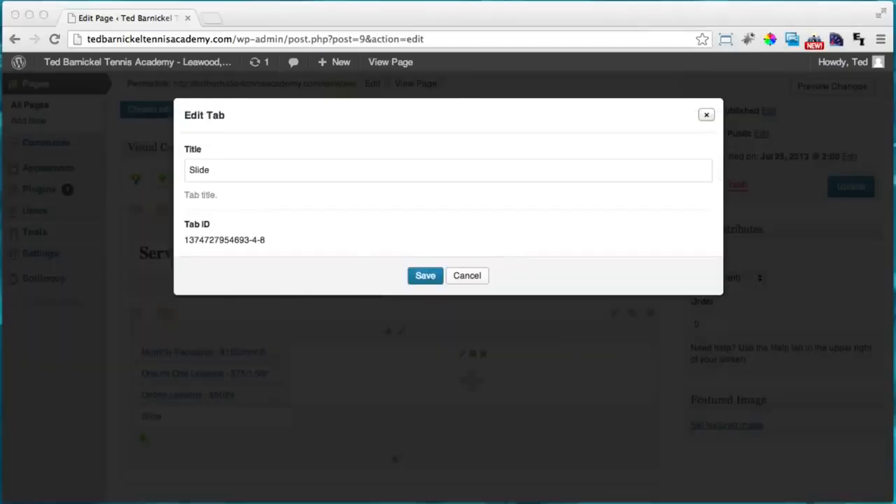
pyautogui.click(231, 165)
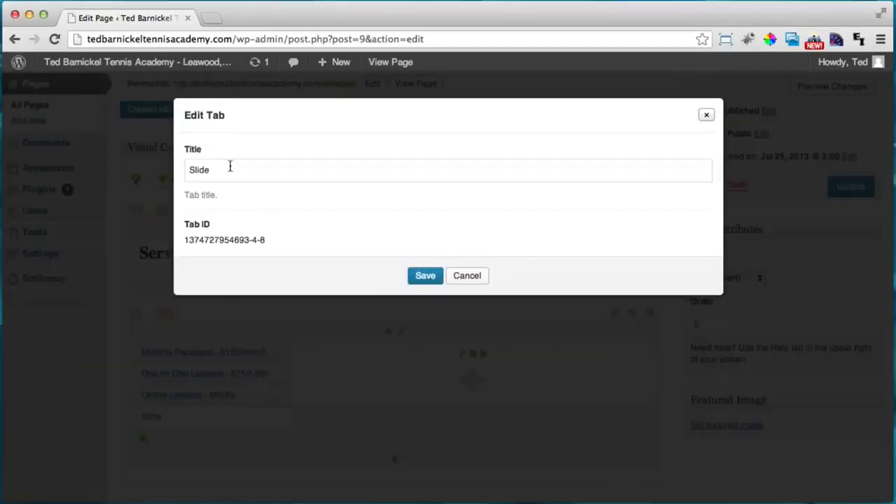
pyautogui.doubleClick(230, 166)
pyautogui.write('Group Lessons - $200/hr')
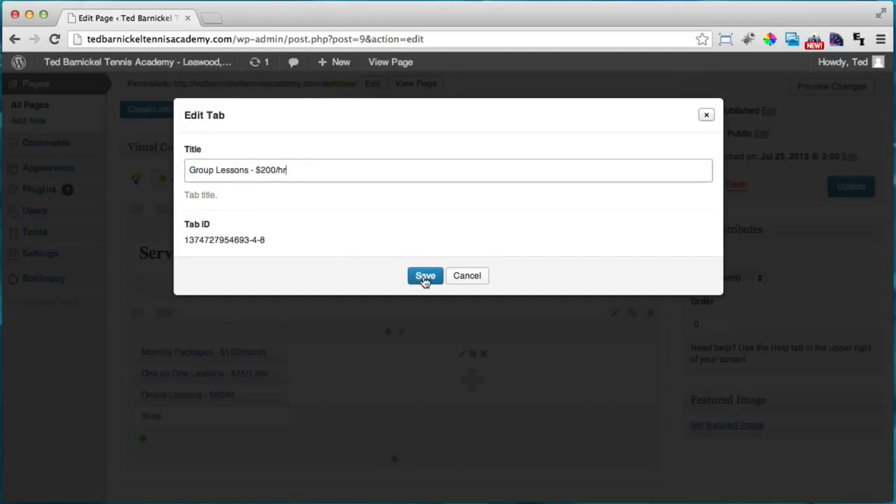
pyautogui.click(425, 277)
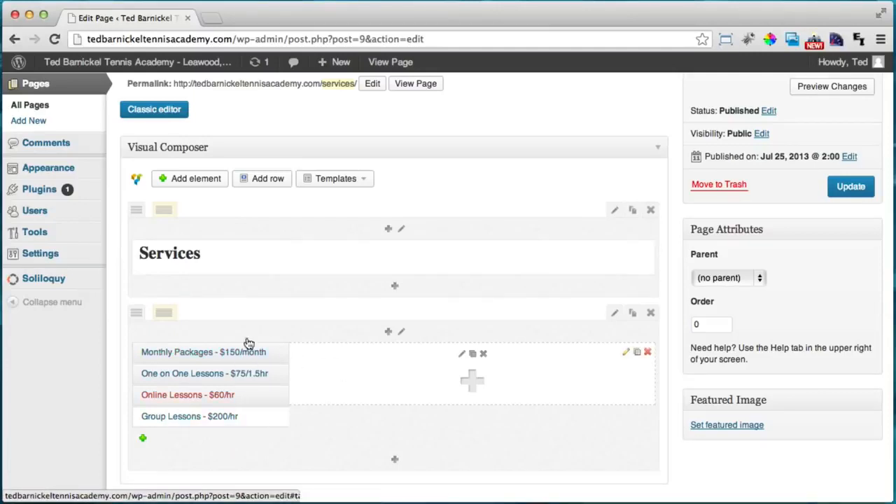
pyautogui.click(265, 356)
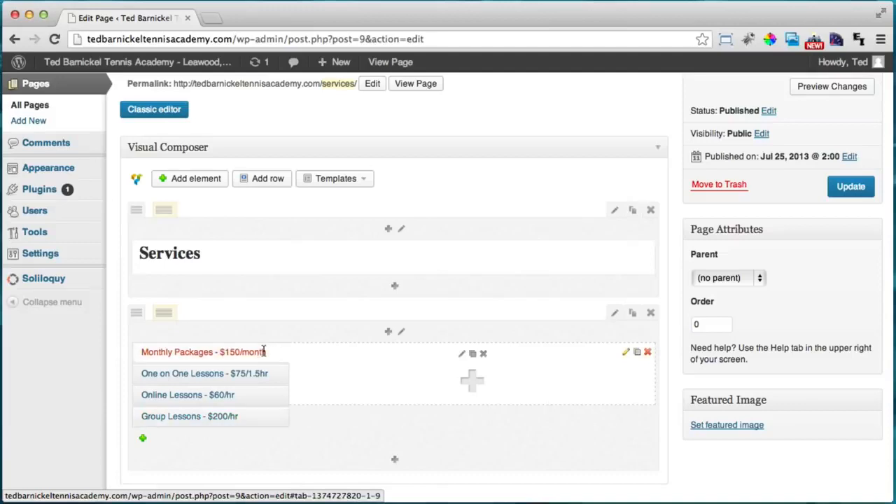
# Add a Lorem ipsum text block to the Monthly Packages tab.
pyautogui.click(472, 382)
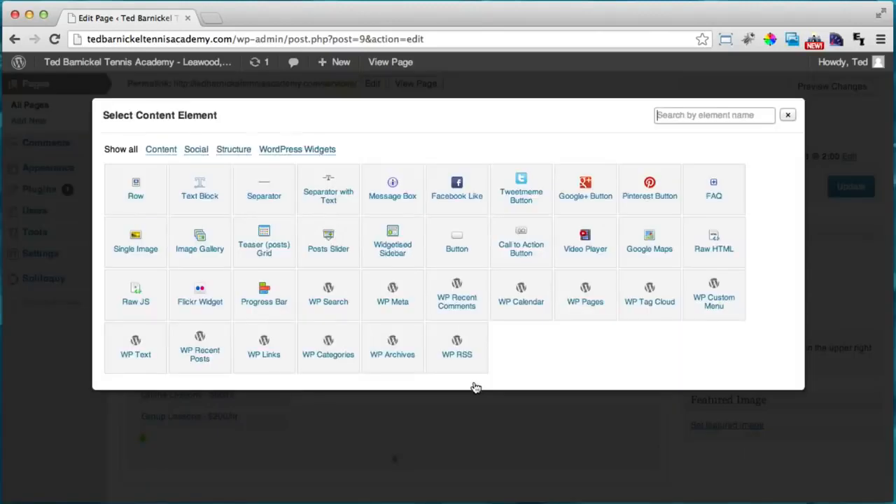
pyautogui.click(202, 192)
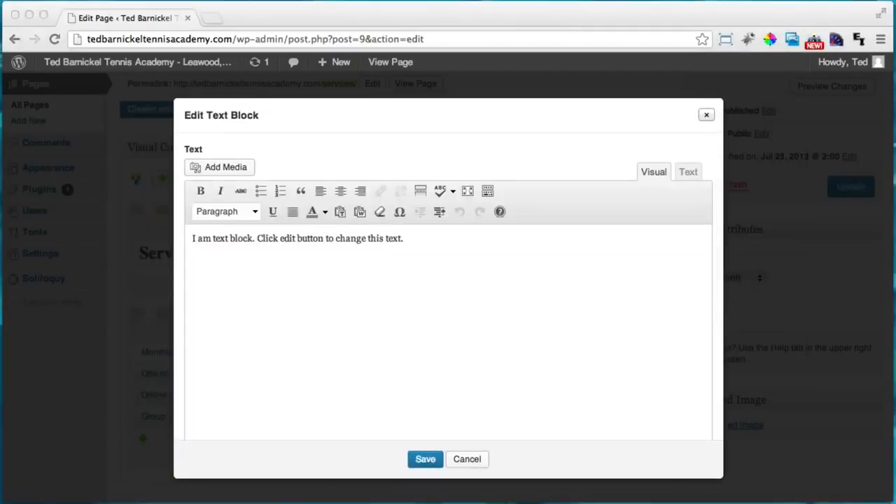
pyautogui.click(510, 310)
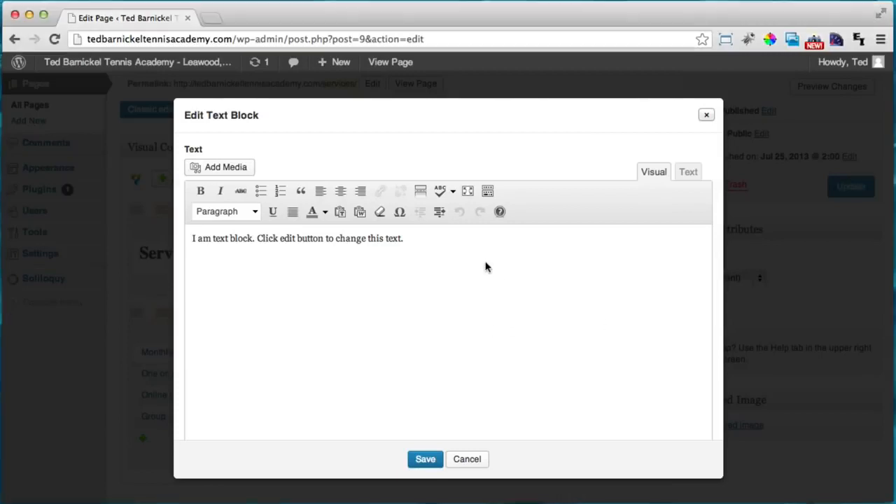
pyautogui.moveTo(507, 252); pyautogui.dragTo(193, 240)
pyautogui.write('Lorem ipsum dolor sit amet, consectetuer adipiscing elit. Aenean commodo ligula eget dolor. Aenean massa. Cum sociis natoque penatibus et magnis dis parturient montes, nascetur ridiculus mus. Donec quam felis, ultricies nec, pellentesque eu pretium quis, sem. Nulla consequat massa quis enim. Donec pede justo, fringilla vel, aliquet nec, vulputate eget, arcu. In enim justo, rhoncus ut, imperdiet a, venenatis vitae, justo.')
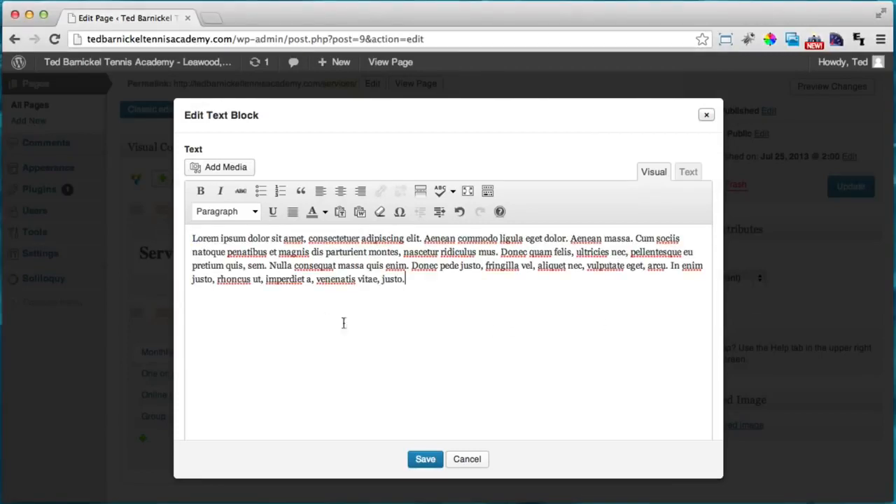
pyautogui.click(425, 459)
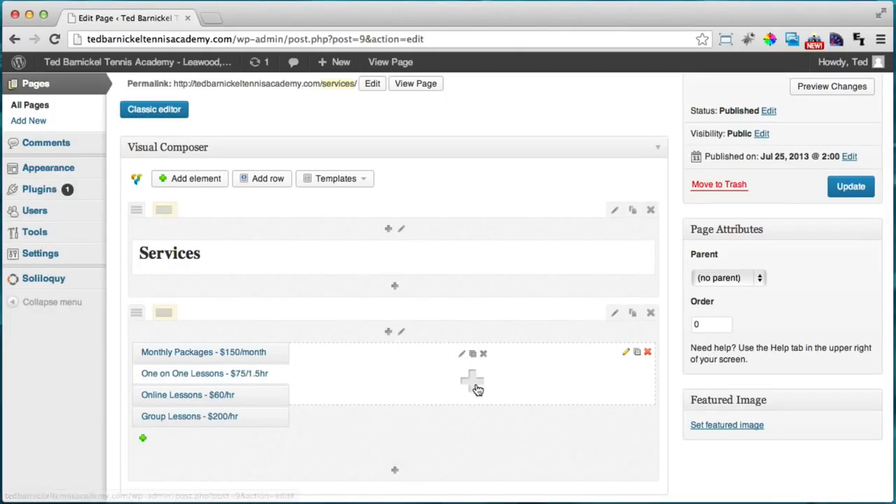
# Add a Lorem ipsum text block to the One on One Lessons tab.
pyautogui.click(477, 386)
pyautogui.click(200, 191)
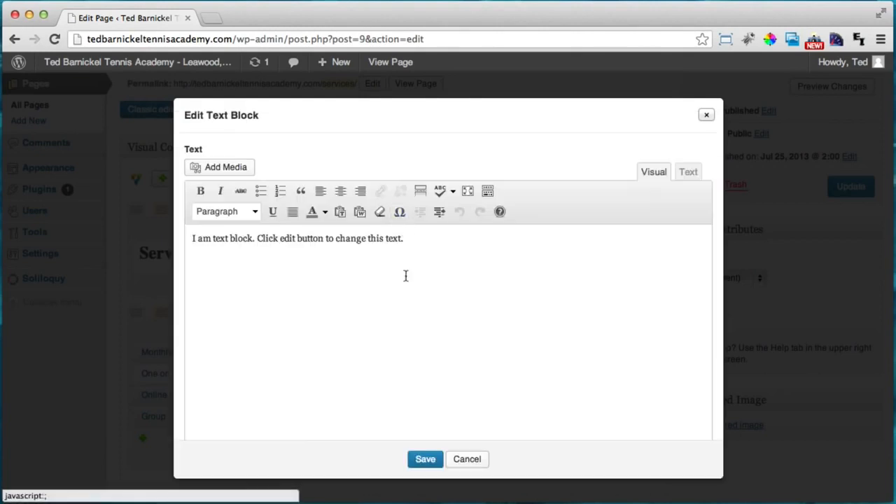
pyautogui.moveTo(405, 239); pyautogui.dragTo(144, 210)
pyautogui.write('Lorem ipsum dolor sit amet, consectetuer adipiscing elit. Aenean commodo ligula eget dolor. Aenean massa. Cum sociis natoque penatibus et magnis dis parturient montes, nascetur ridiculus mus. Donec quam felis, ultricies nec, pellentesque eu pretium quis, sem. Nulla consequat massa quis enim. Donec pede justo, fringilla vel, aliquet nec, vulputate eget, arcu. In enim justo, rhoncus ut, imperdiet a, venenatis vitae, justo.')
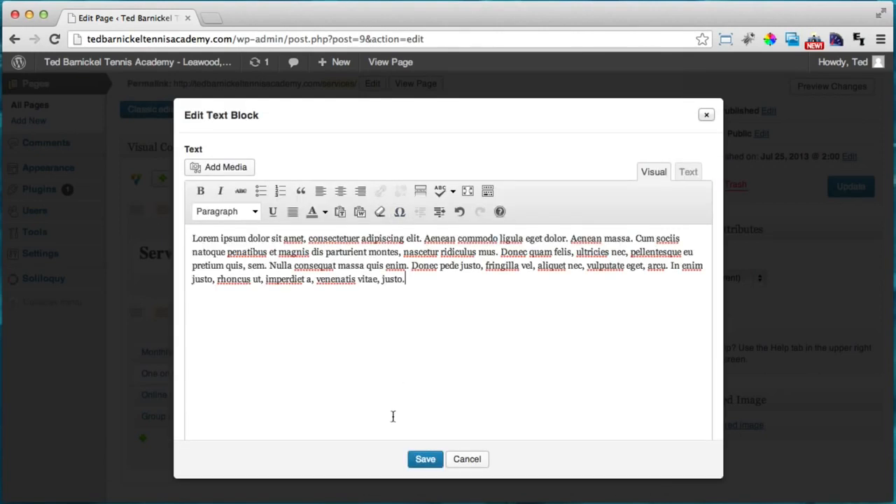
pyautogui.click(425, 459)
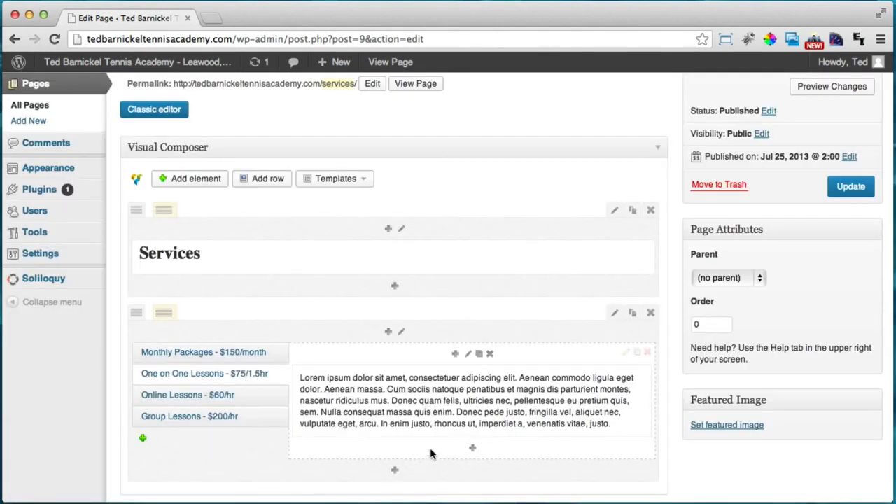
# Add a Lorem ipsum text block to the Online Lessons - $60/hr tab.
pyautogui.click(248, 397)
pyautogui.click(462, 355)
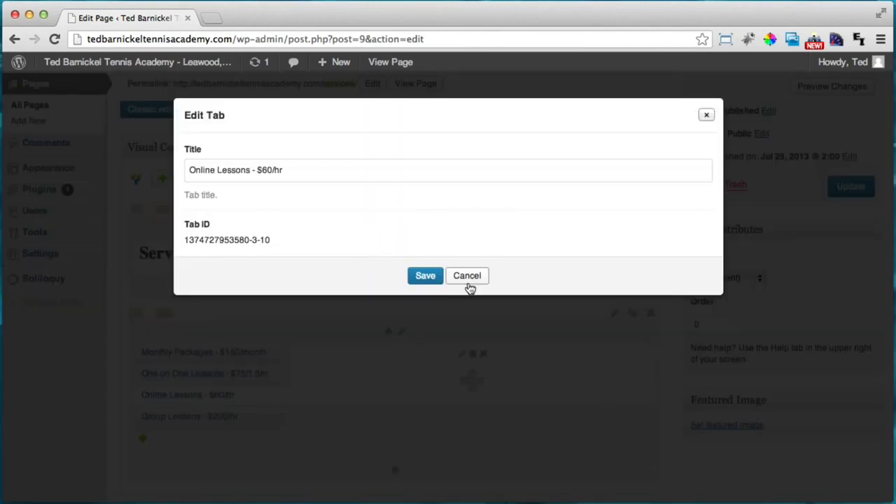
pyautogui.click(467, 278)
pyautogui.click(736, 155)
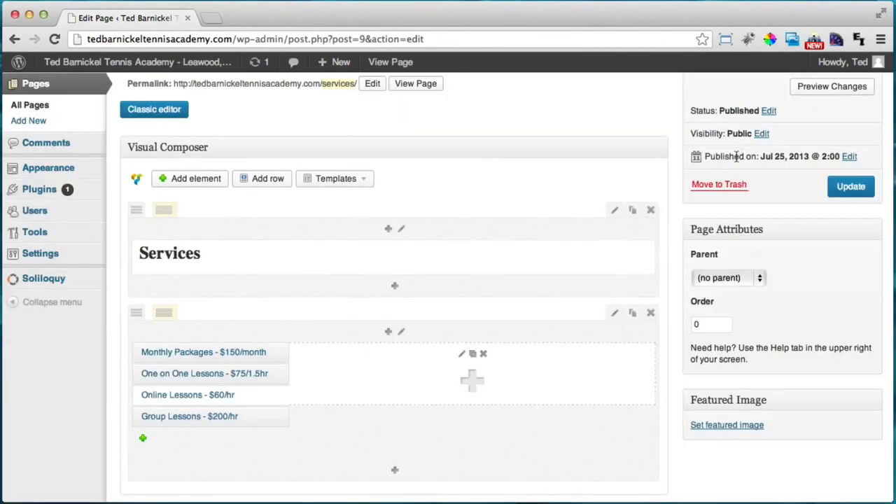
pyautogui.click(473, 383)
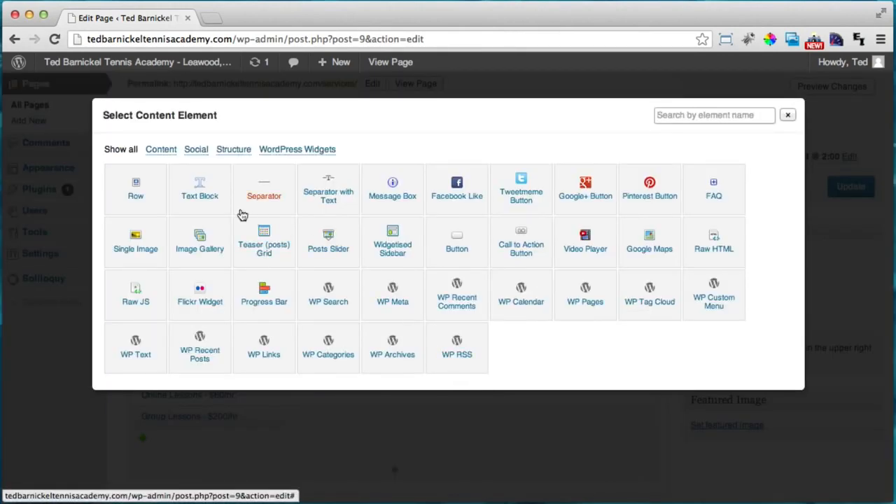
pyautogui.click(200, 190)
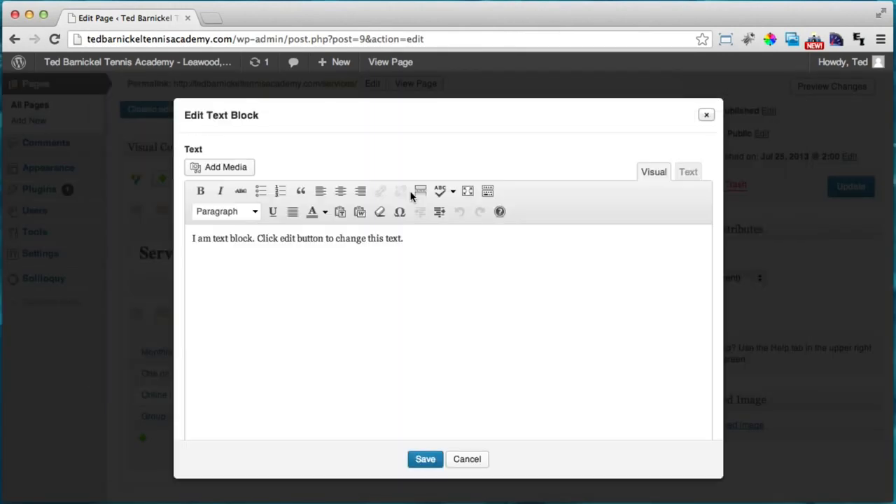
pyautogui.moveTo(406, 239); pyautogui.dragTo(101, 220)
pyautogui.write('Lorem ipsum dolor sit amet, consectetuer adipiscing elit. Aenean commodo ligula eget dolor. Aenean massa. Cum sociis natoque penatibus et magnis dis parturient montes, nascetur ridiculus mus. Donec quam felis, ultricies nec, pellentesque eu pretium quis, sem. Nulla consequat massa quis enim. Donec pede justo, fringilla vel, aliquet nec, vulputate eget, arcu. In enim justo, rhoncus ut, imperdiet a, venenatis vitae, justo.')
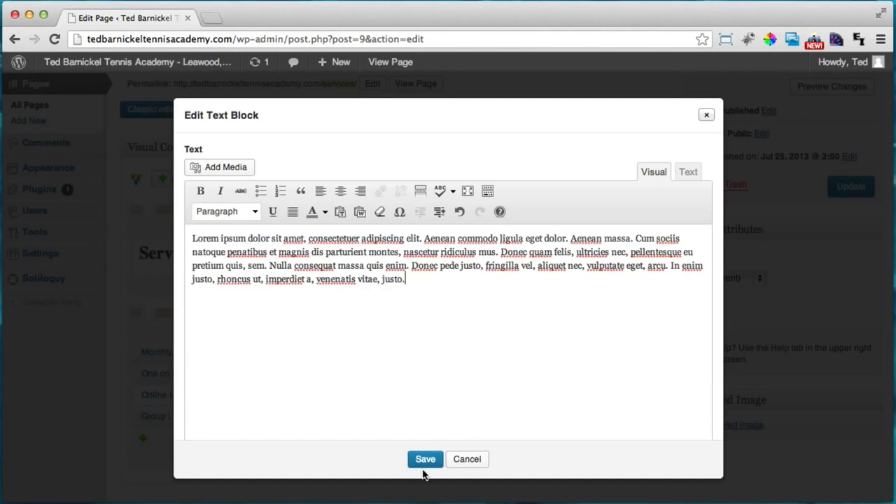
pyautogui.click(425, 459)
# Add a Lorem ipsum text block to the Group Lessons - $200/hr tab.
pyautogui.click(255, 419)
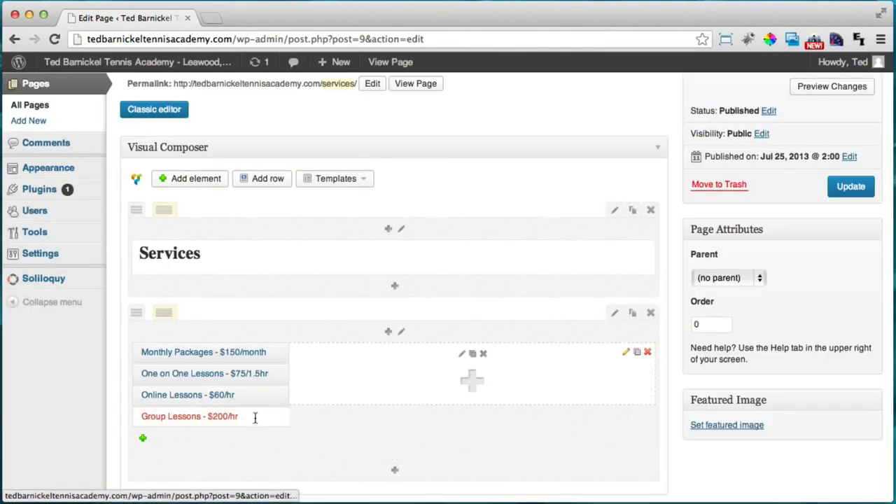
pyautogui.click(472, 386)
pyautogui.click(199, 193)
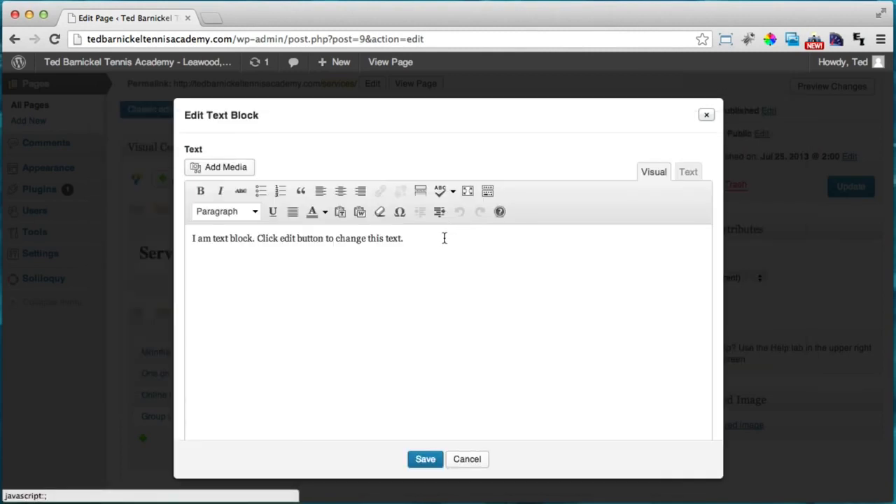
pyautogui.moveTo(444, 238); pyautogui.dragTo(176, 214)
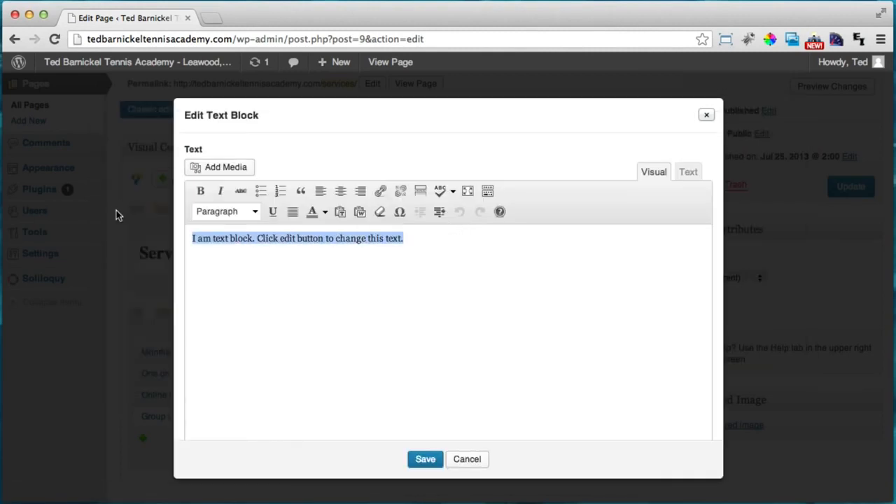
pyautogui.write('Lorem ipsum dolor sit amet, consectetuer adipiscing elit. Aenean commodo ligula eget dolor. Aenean massa. Cum sociis natoque penatibus et magnis dis parturient montes, nascetur ridiculus mus. Donec quam felis, ultricies nec, pellentesque eu pretium quis, sem. Nulla consequat massa quis enim. Donec pede justo, fringilla vel, aliquet nec, vulputate eget, arcu. In enim justo, rhoncus ut, imperdiet a, venenatis vitae, justo.')
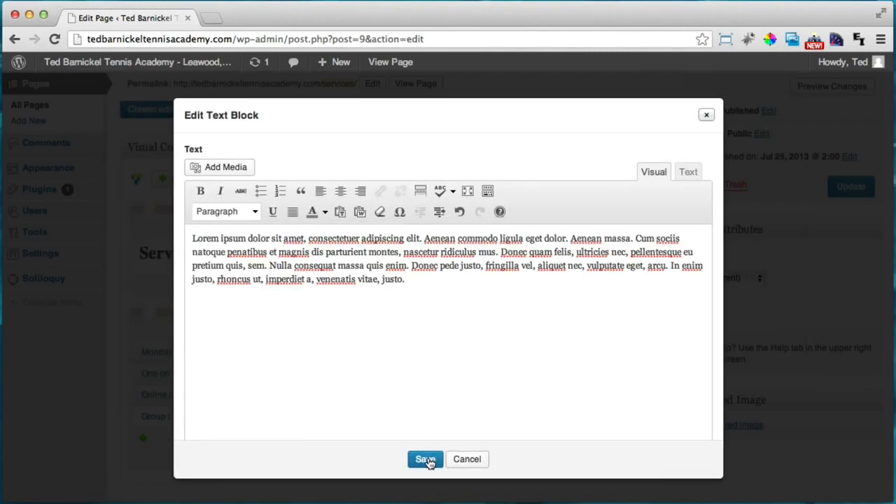
pyautogui.click(426, 460)
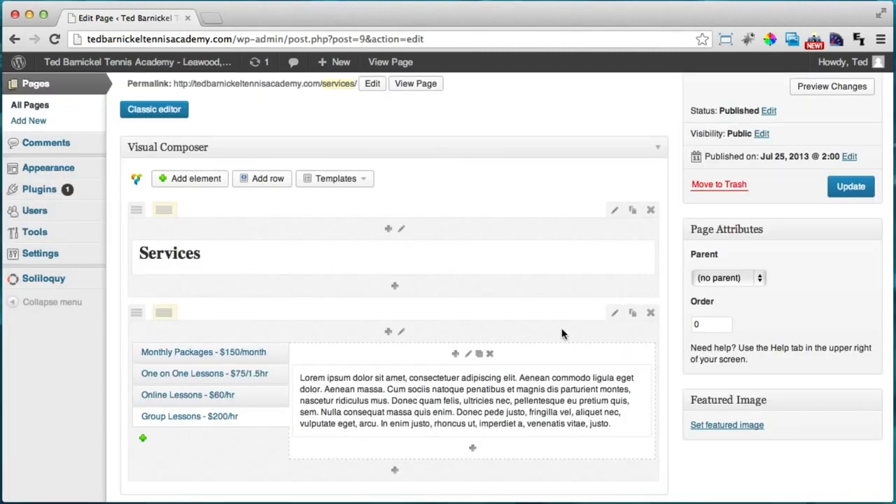
pyautogui.scroll(-2, 566, 334)
pyautogui.scroll(1, 550, 340)
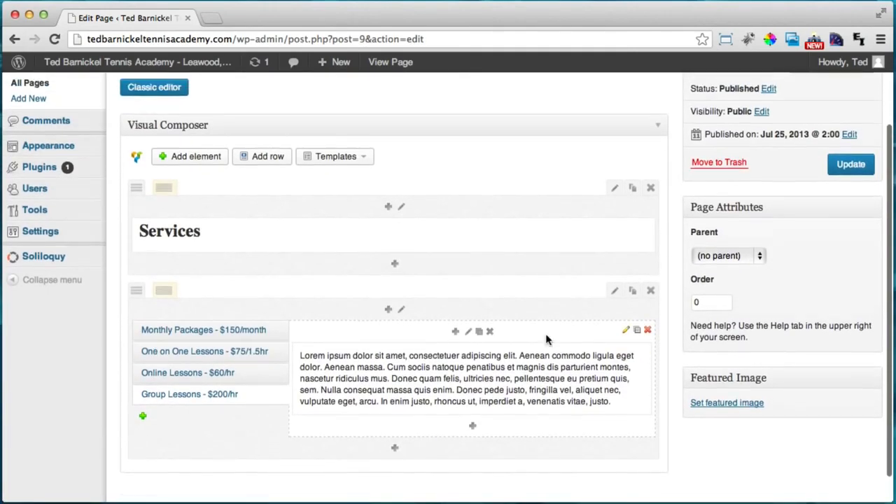
# Update the Services page and view it live in a new browser tab.
pyautogui.click(856, 168)
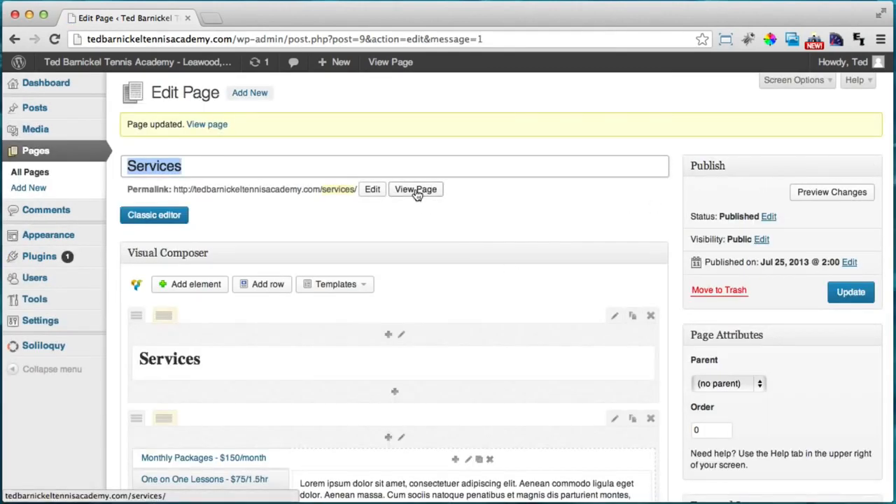
pyautogui.keyDown('super'); pyautogui.click(416, 194); pyautogui.keyUp('super')
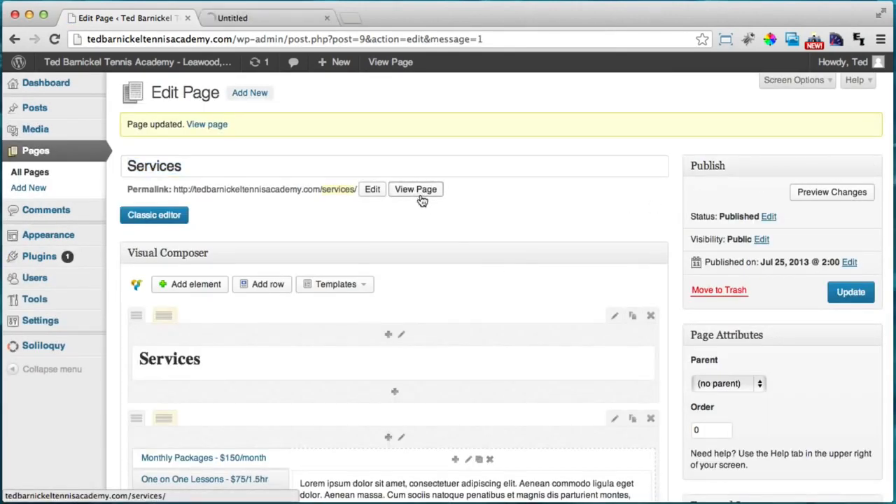
pyautogui.click(266, 18)
# Switch through all four pricing tabs on the live page, ending on Monthly Packages.
pyautogui.scroll(-4, 611, 208)
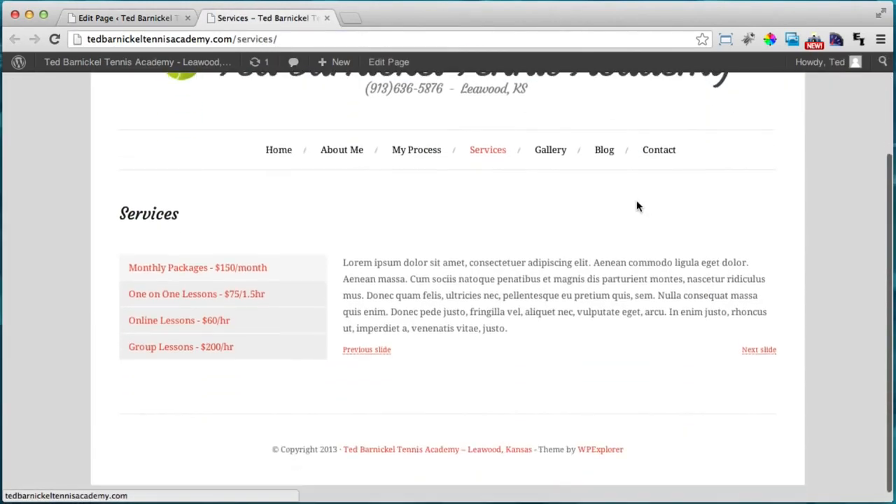
pyautogui.click(270, 299)
pyautogui.click(242, 329)
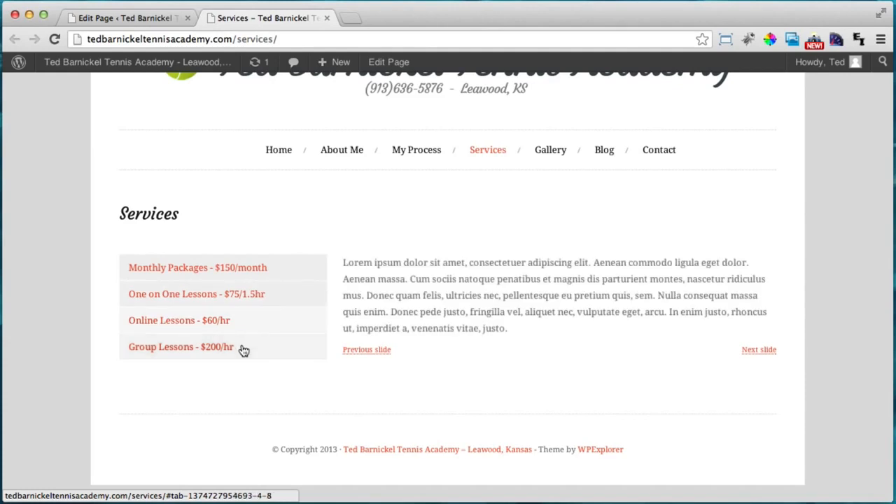
pyautogui.click(243, 349)
pyautogui.click(259, 267)
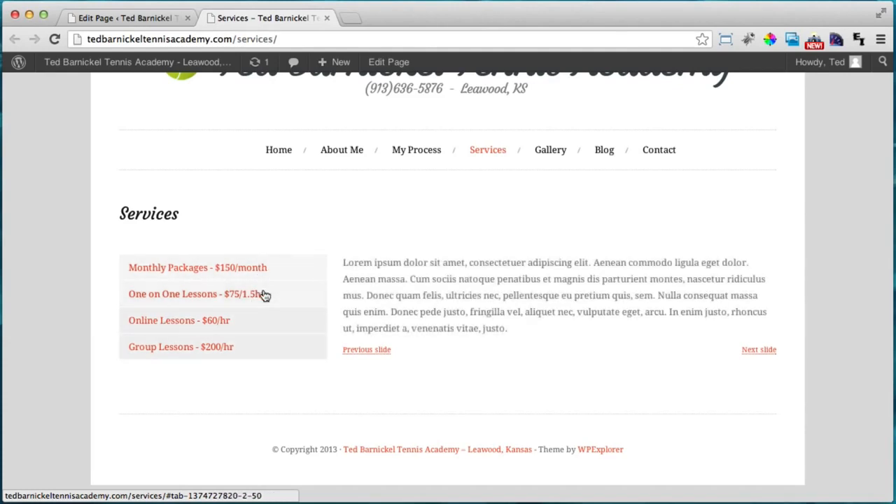
pyautogui.click(262, 294)
pyautogui.click(256, 325)
pyautogui.click(256, 349)
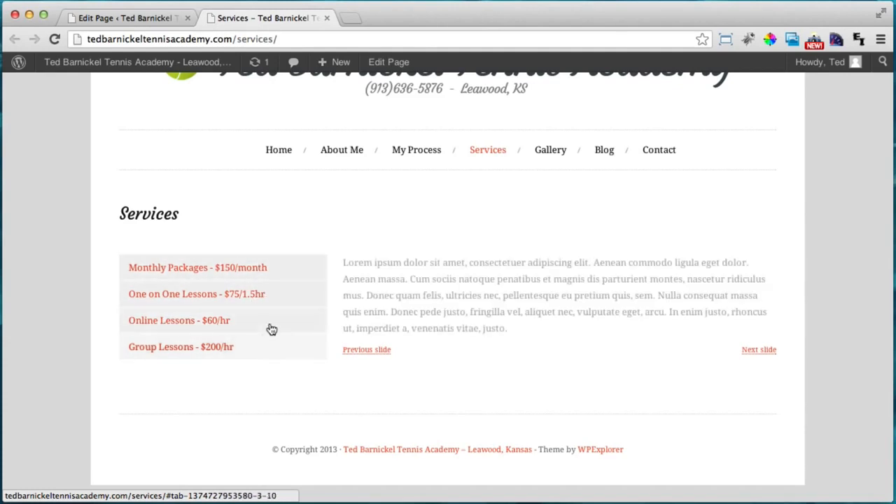
pyautogui.click(277, 276)
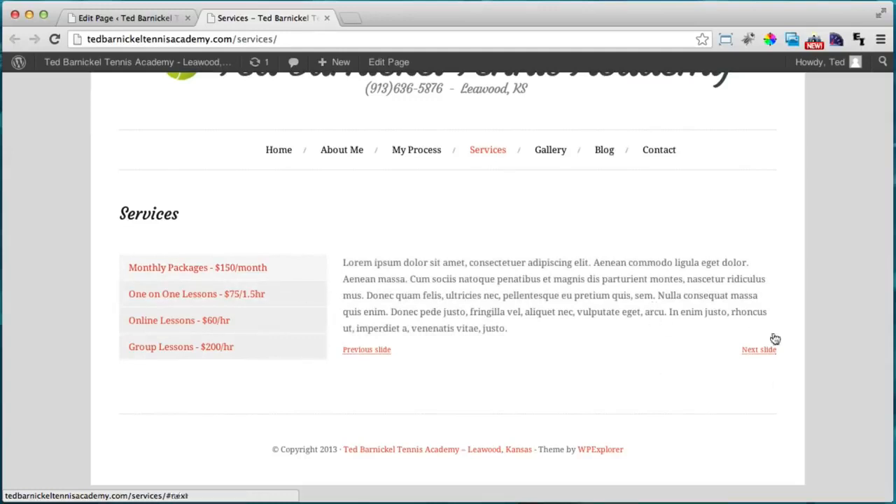
# Return to the Edit Page browser tab.
pyautogui.scroll(2, 430, 281)
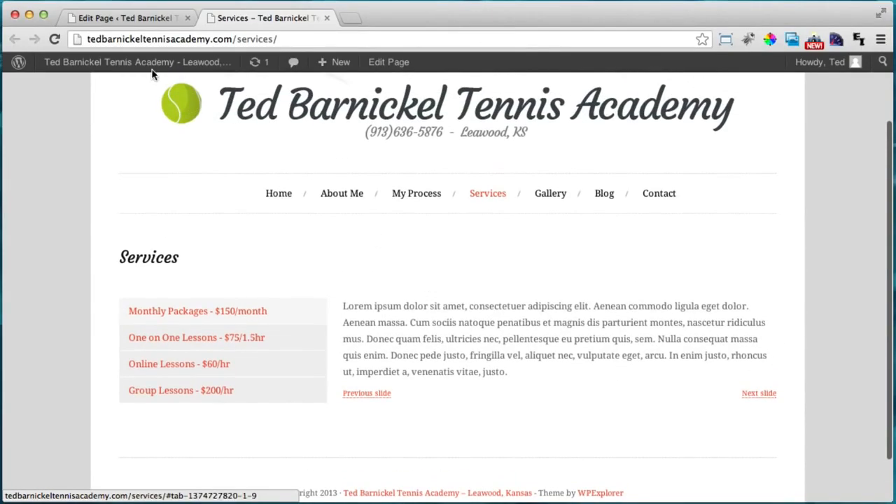
pyautogui.click(138, 17)
pyautogui.scroll(-5, 508, 236)
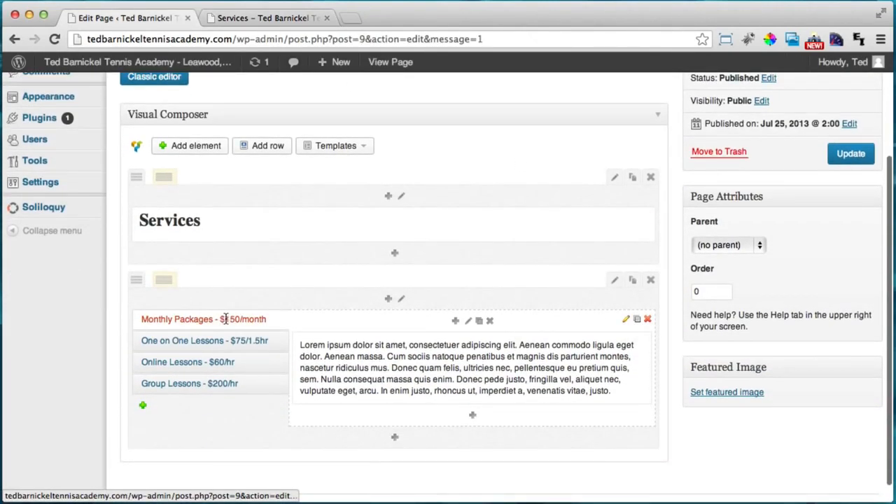
# Edit the Monthly Packages text block and start Add Media before the placeholder text.
pyautogui.click(468, 321)
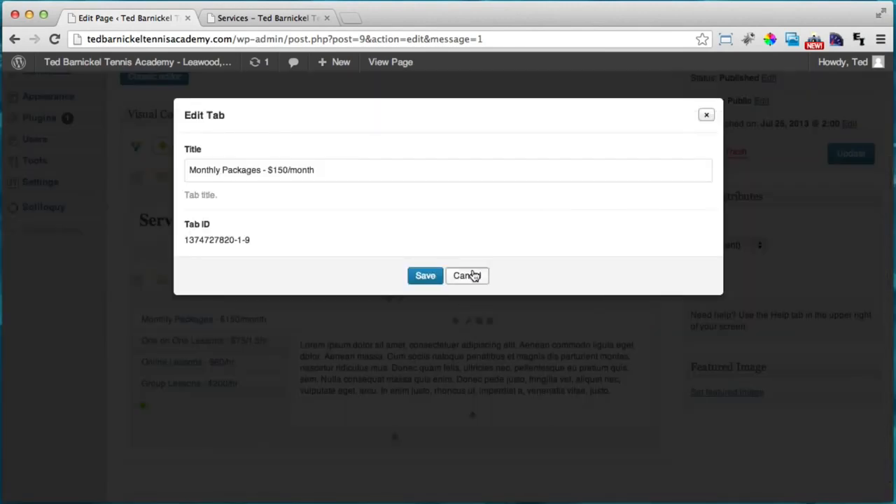
pyautogui.click(467, 276)
pyautogui.click(755, 156)
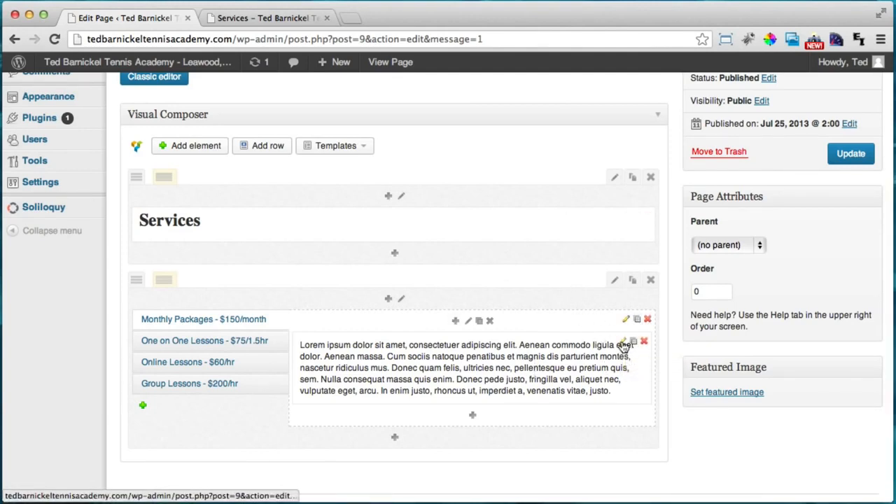
pyautogui.click(623, 345)
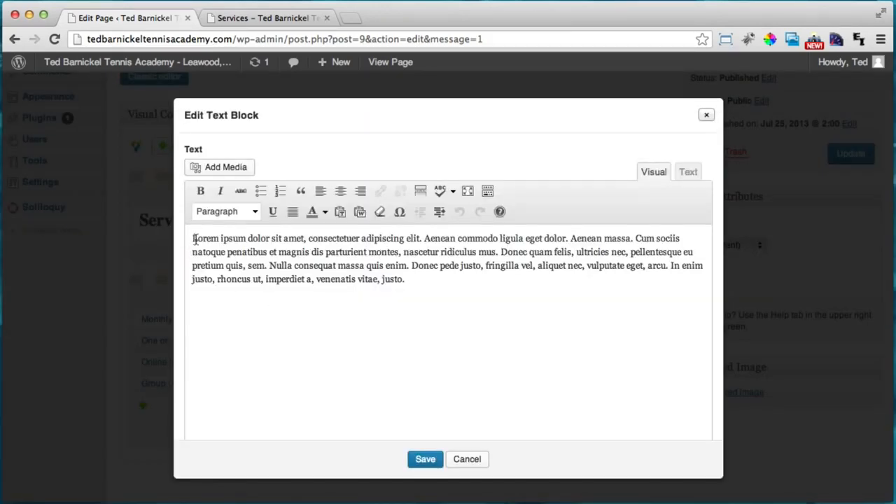
pyautogui.click(195, 240)
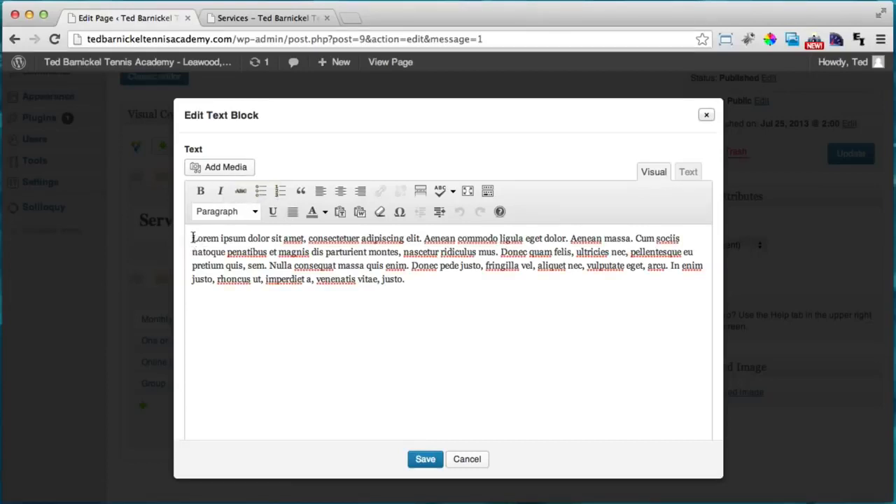
pyautogui.click(230, 169)
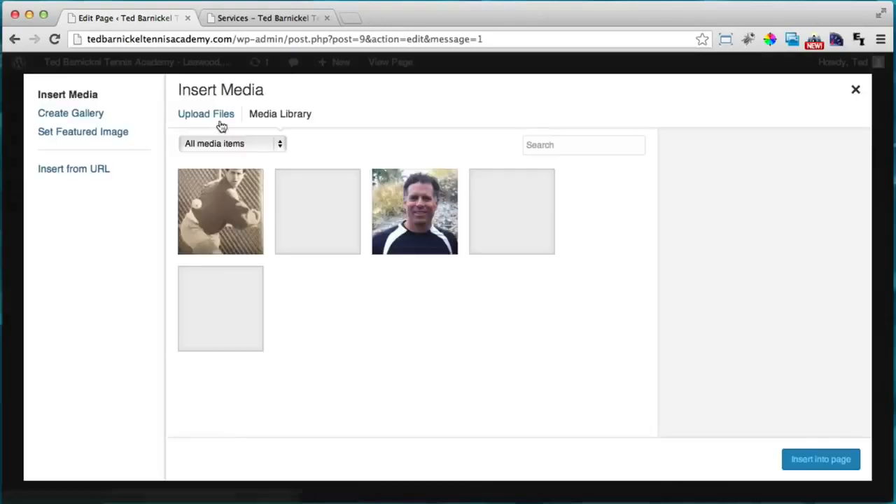
# Upload IMG_0052.JPG from the Desktop's Ted Pictures folder into the media library.
pyautogui.click(215, 116)
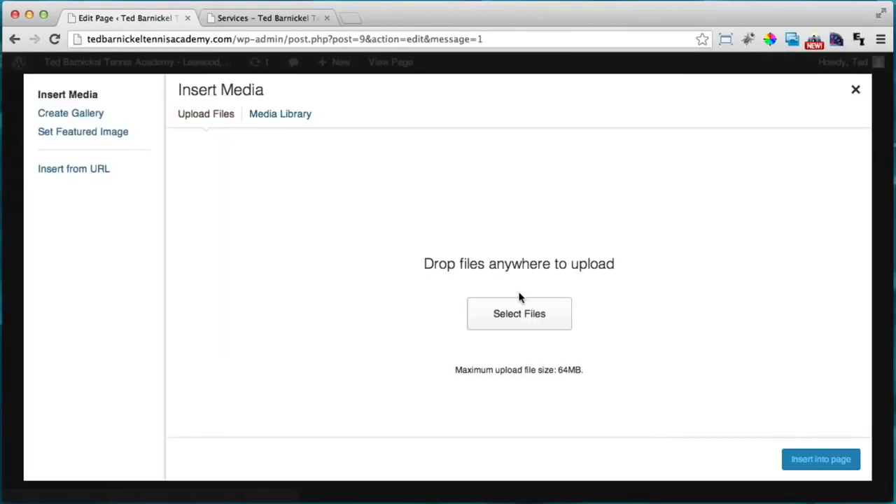
pyautogui.click(497, 320)
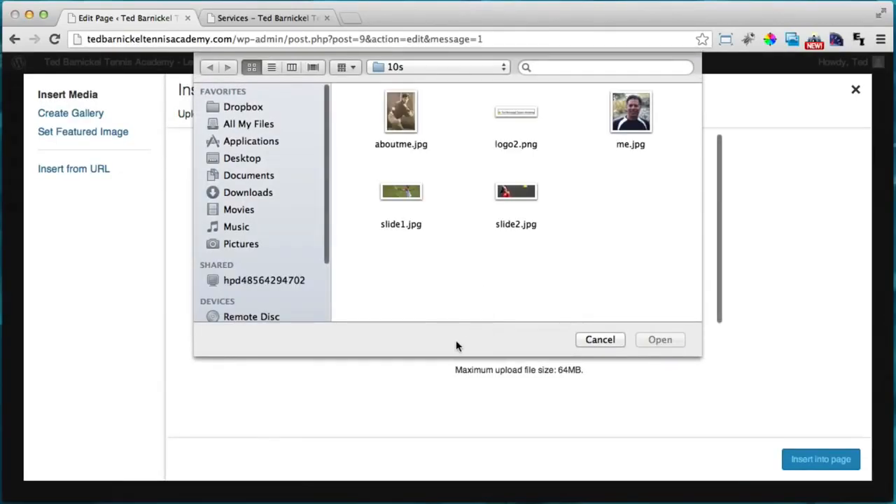
pyautogui.click(254, 161)
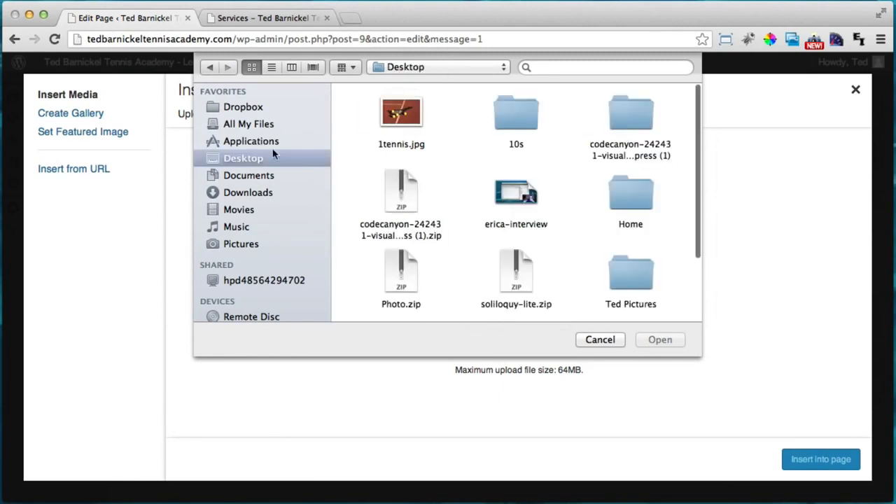
pyautogui.scroll(-2, 568, 168)
pyautogui.doubleClick(634, 240)
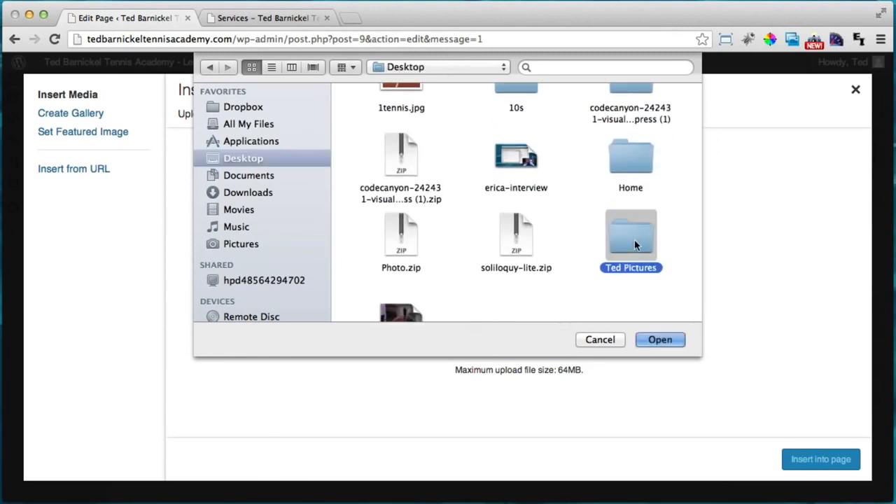
pyautogui.scroll(-3, 607, 186)
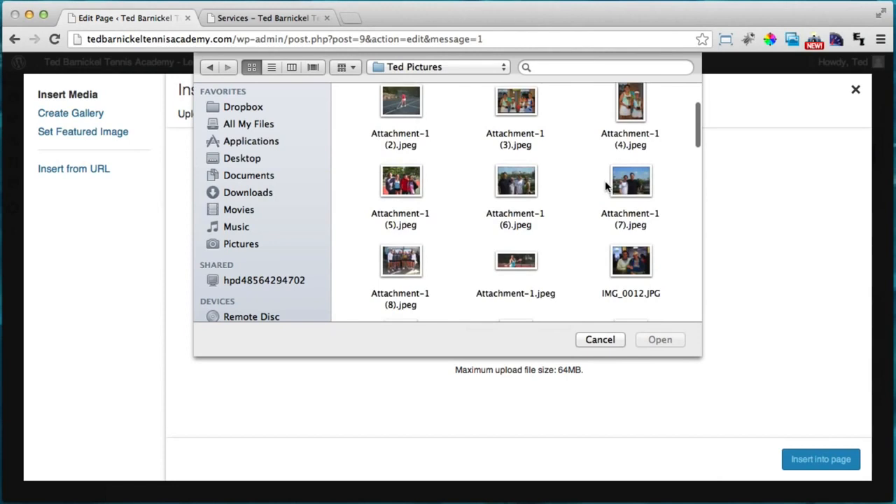
pyautogui.scroll(-5, 606, 186)
pyautogui.scroll(6, 606, 185)
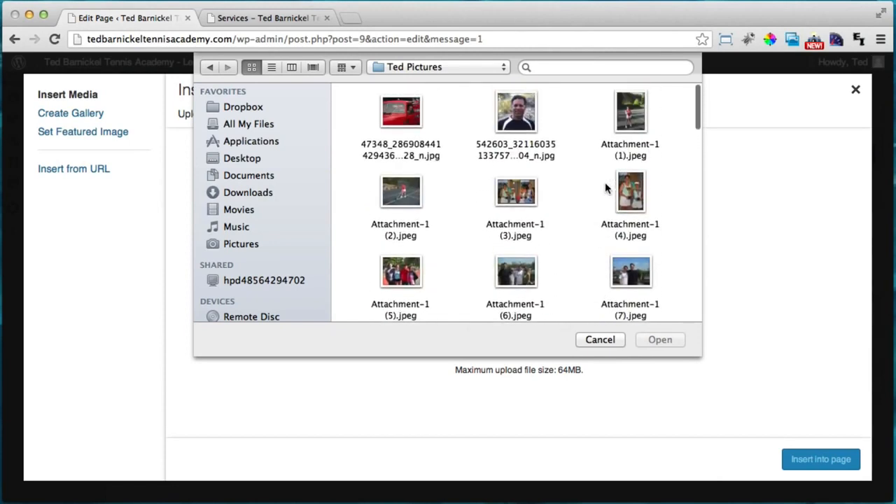
pyautogui.scroll(-6, 571, 194)
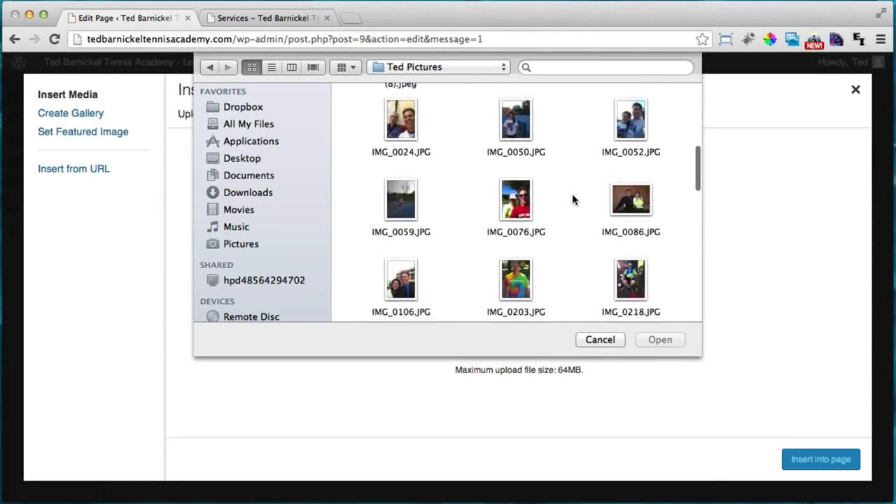
pyautogui.scroll(2, 572, 194)
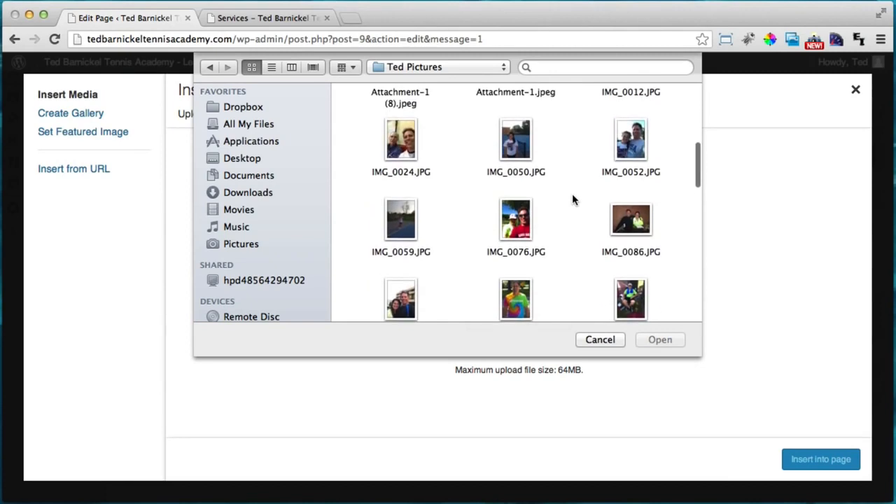
pyautogui.click(636, 139)
pyautogui.click(667, 341)
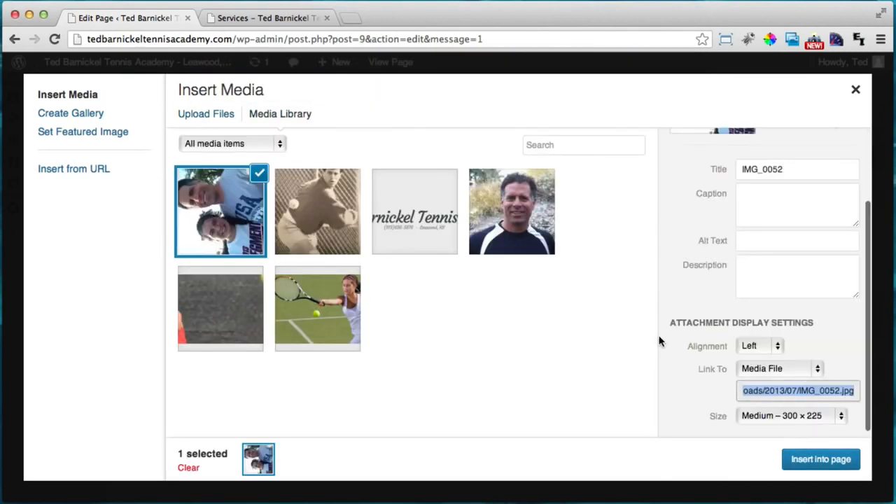
pyautogui.scroll(-1, 763, 298)
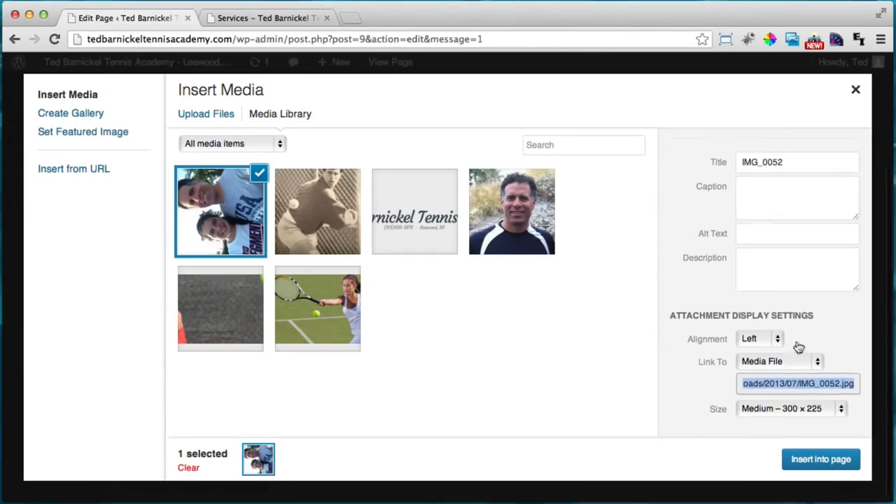
pyautogui.click(834, 411)
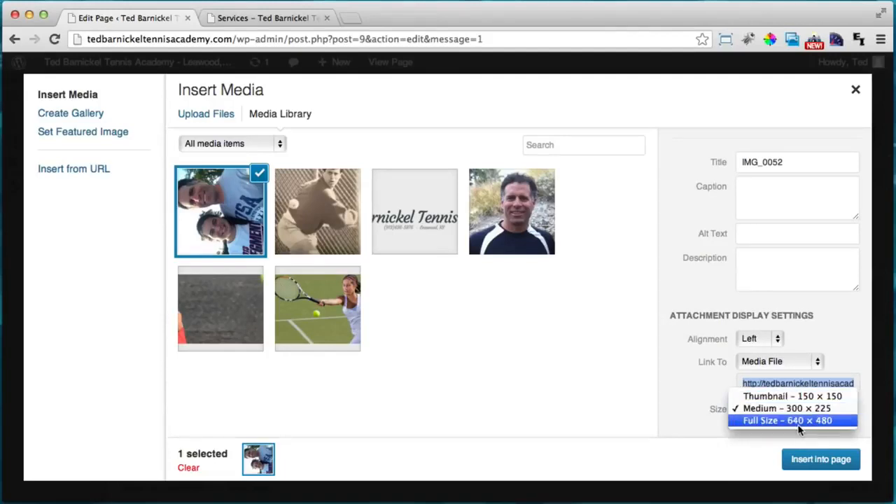
pyautogui.click(690, 353)
pyautogui.scroll(5, 697, 358)
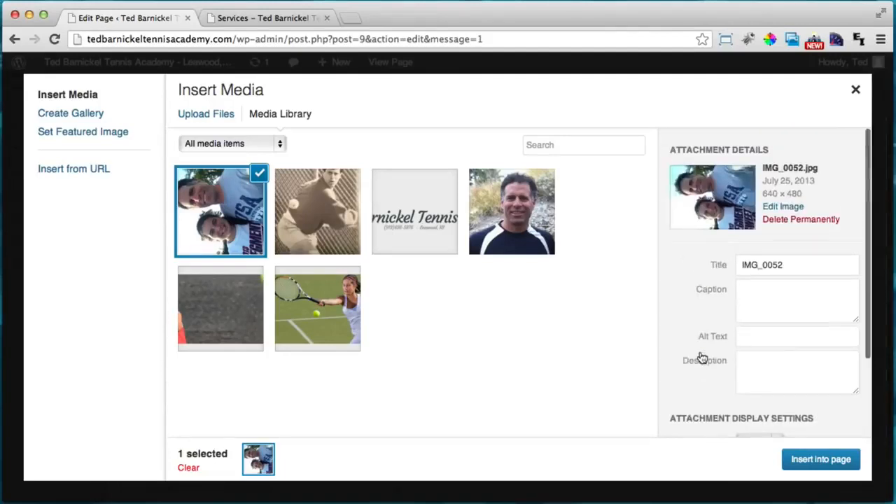
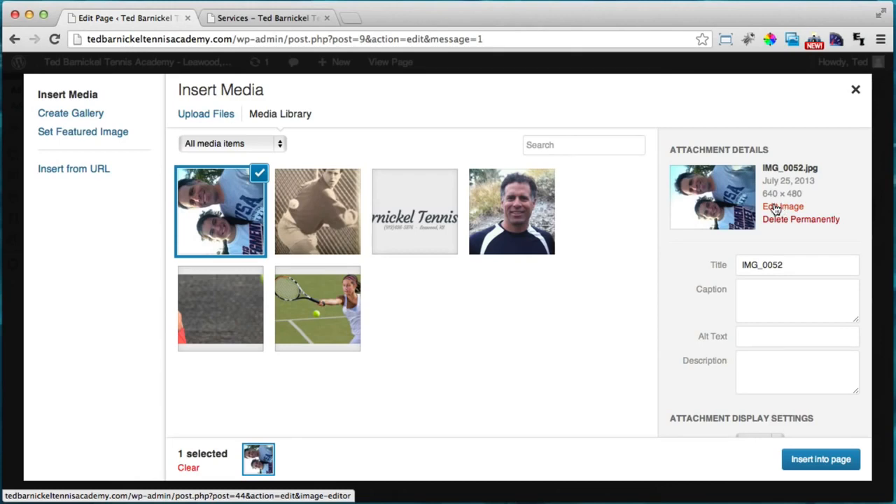
# Rotate IMG_0052 clockwise so it stands upright at 480 × 640, and save it.
pyautogui.click(245, 21)
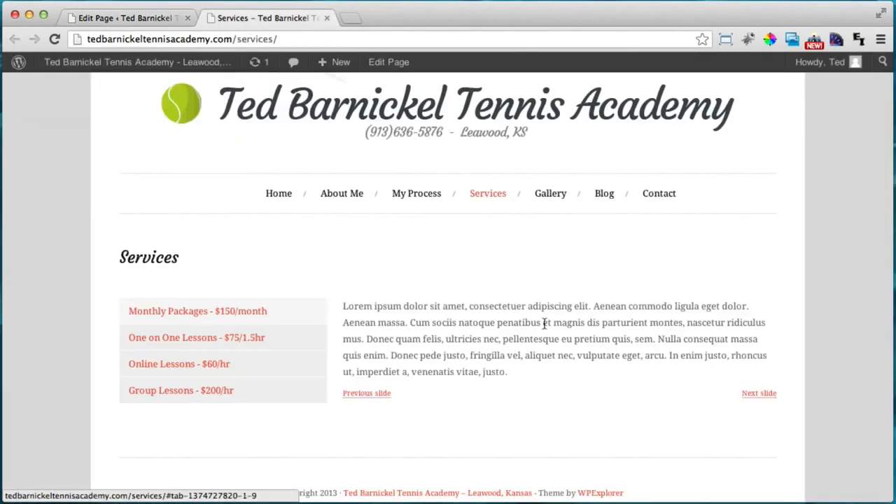
pyautogui.click(139, 19)
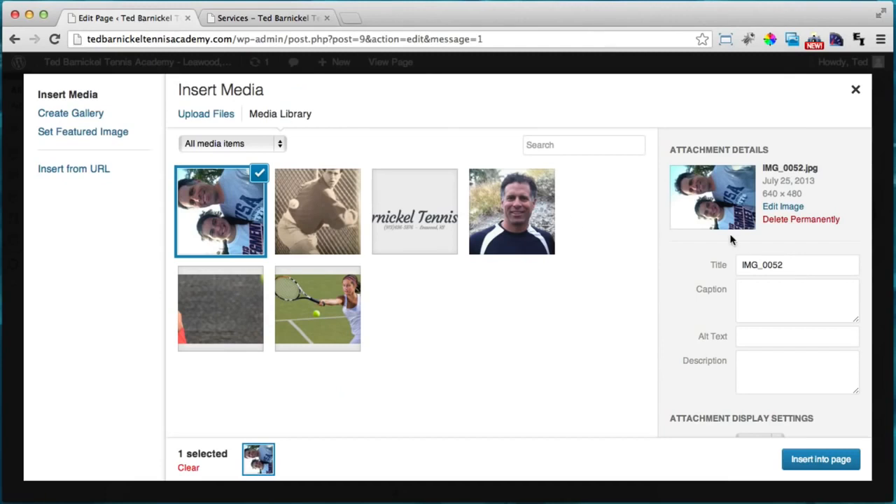
pyautogui.click(786, 206)
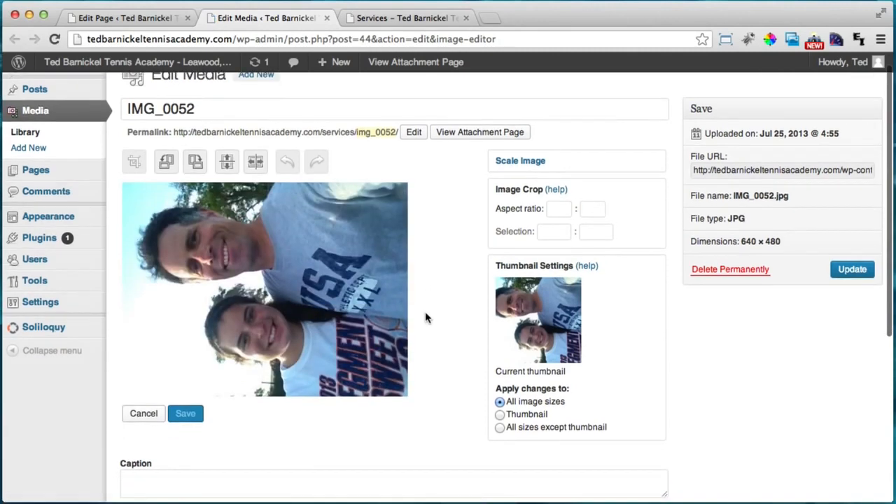
pyautogui.click(196, 162)
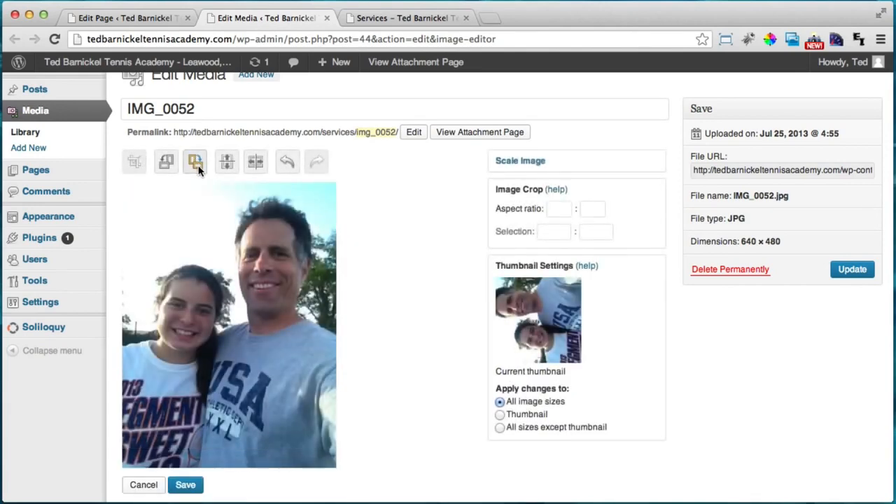
pyautogui.scroll(-2, 422, 284)
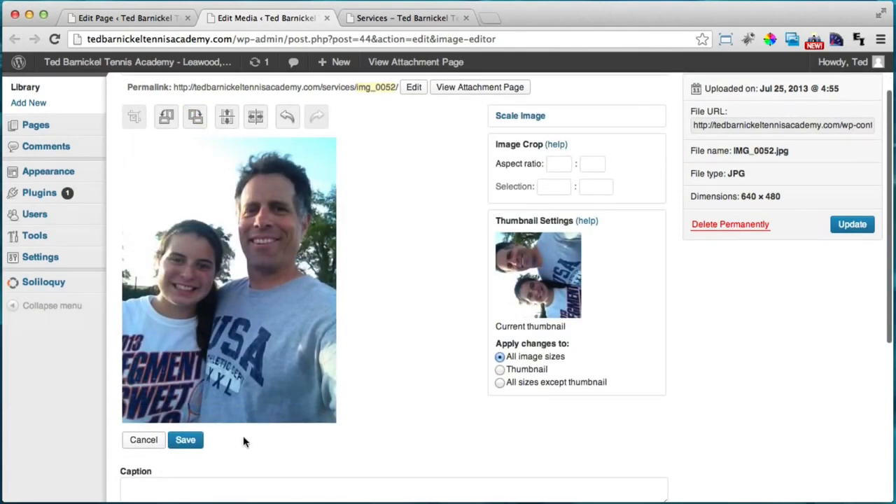
pyautogui.click(187, 441)
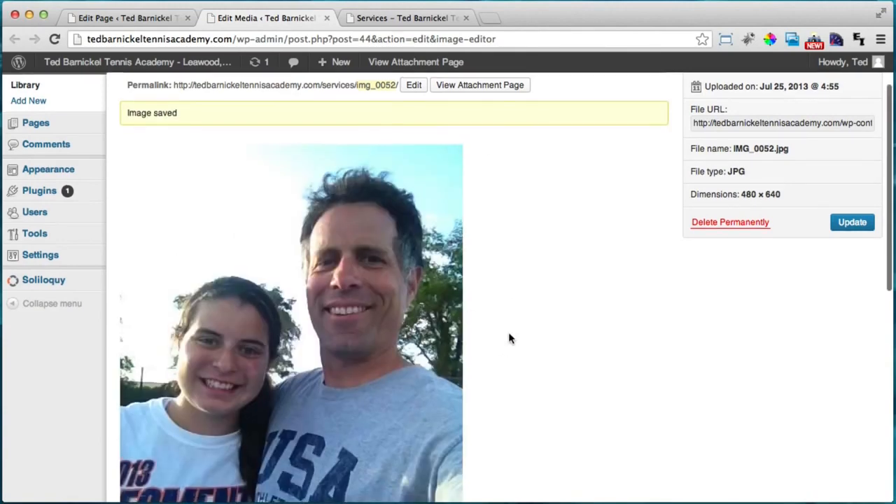
# Check the live Services page, then reopen IMG_0052 in the image editor.
pyautogui.scroll(-5, 513, 364)
pyautogui.scroll(5, 517, 384)
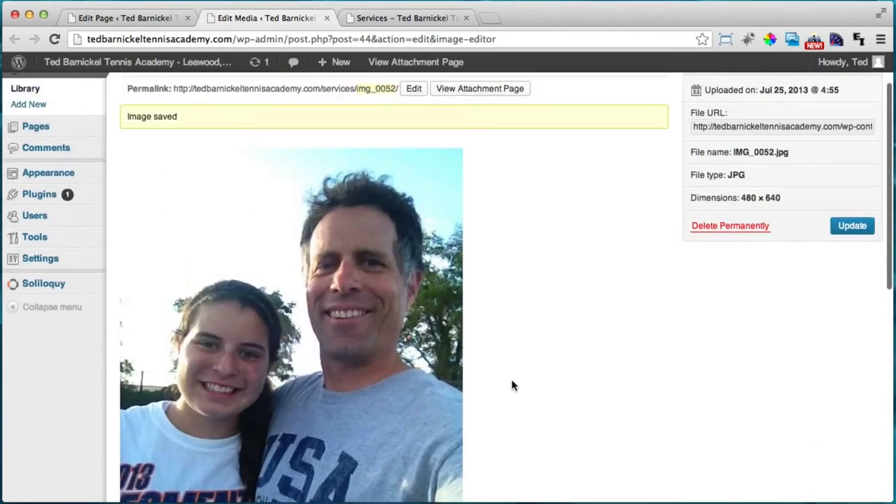
pyautogui.scroll(-3, 280, 226)
pyautogui.scroll(-3, 497, 339)
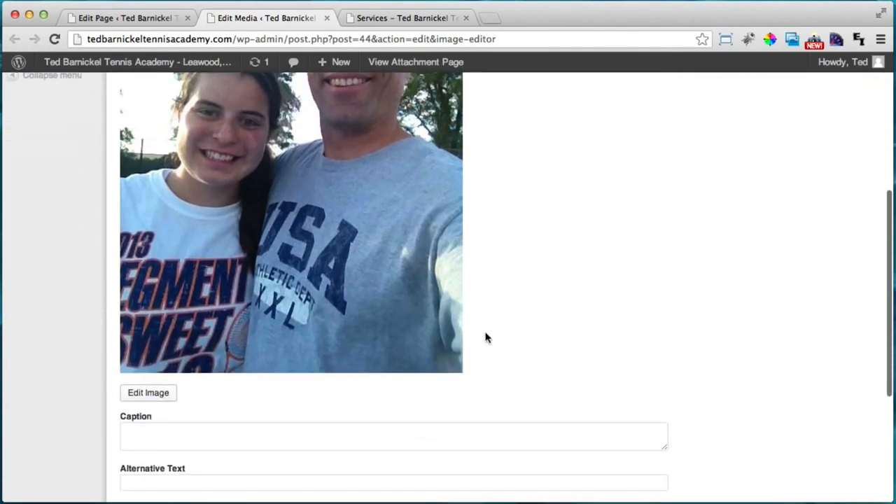
pyautogui.click(369, 18)
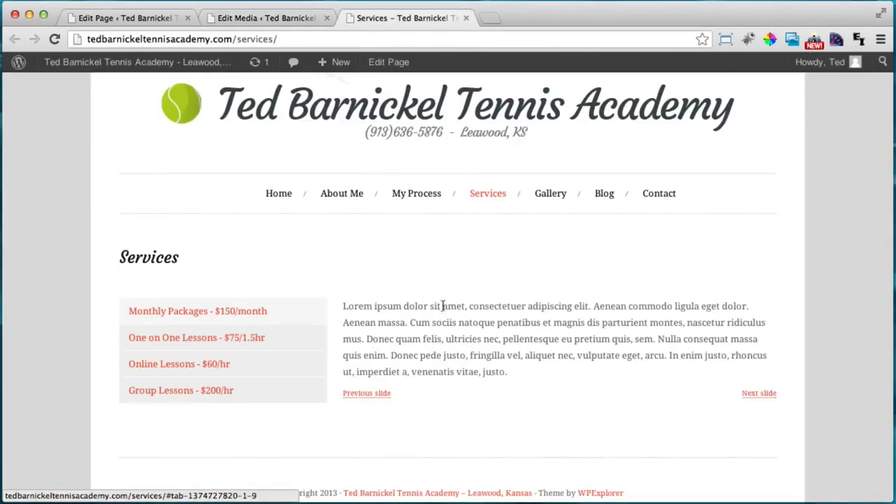
pyautogui.click(299, 19)
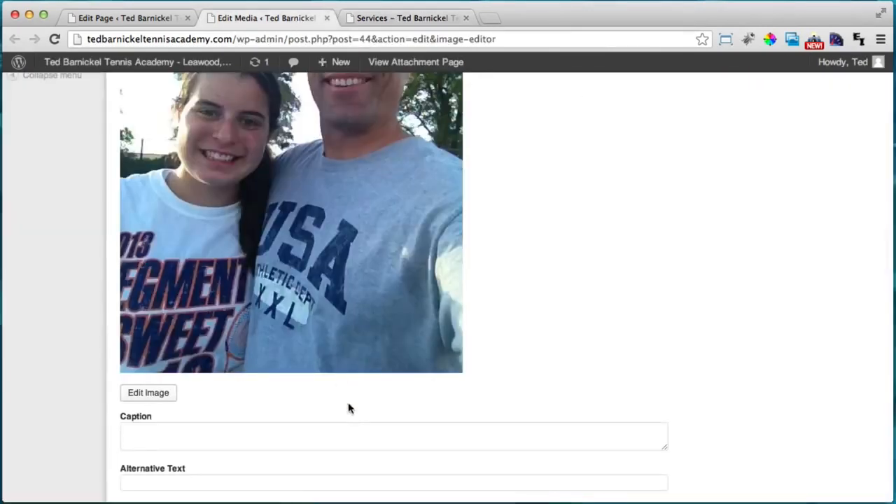
pyautogui.click(149, 394)
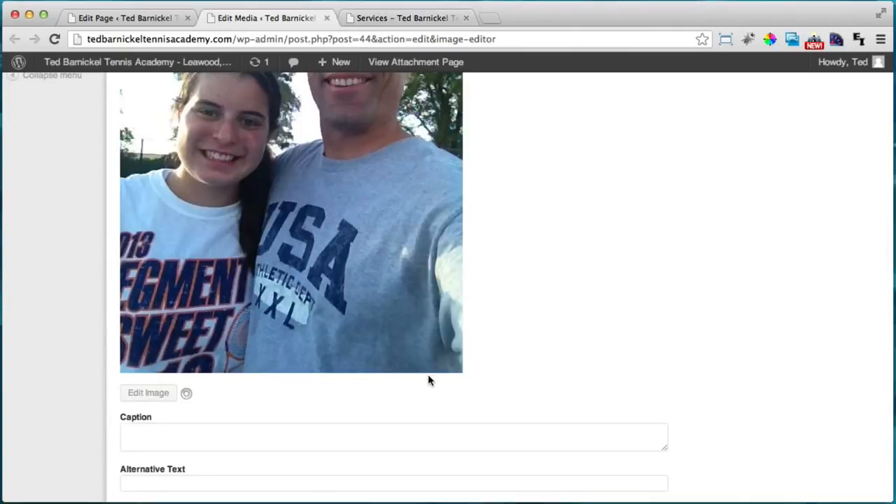
pyautogui.scroll(3, 481, 370)
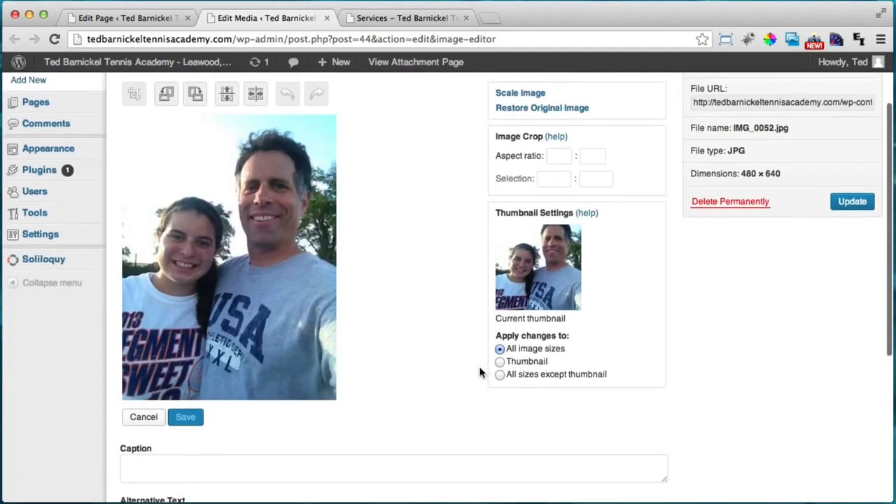
# Scale IMG_0052 down to 150 × 200 by entering a height of 200.
pyautogui.scroll(2, 481, 373)
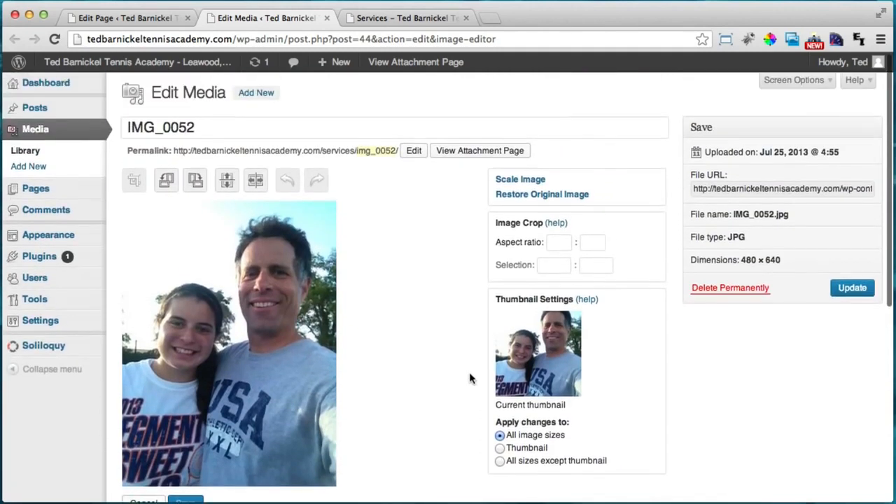
pyautogui.click(531, 185)
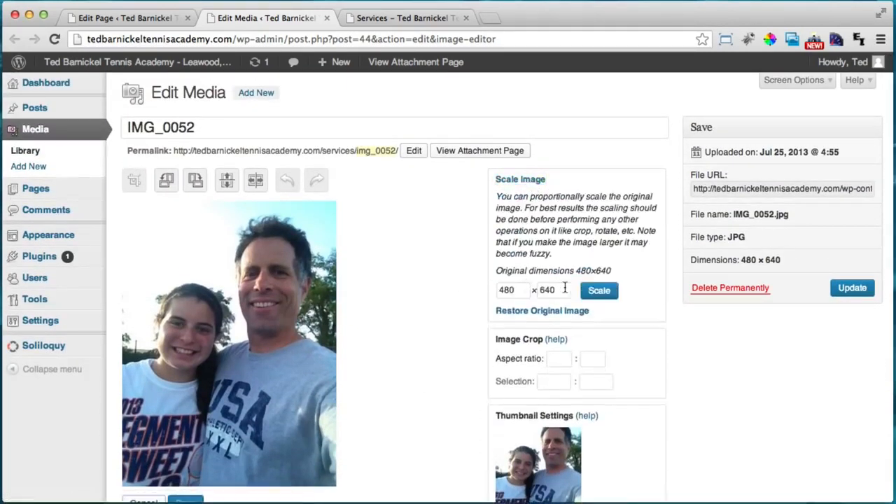
pyautogui.moveTo(563, 290); pyautogui.dragTo(539, 292)
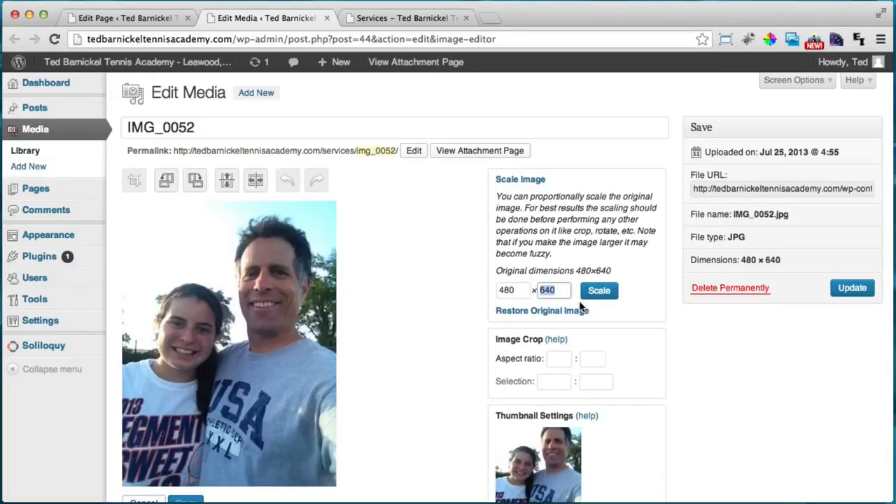
pyautogui.write('200')
pyautogui.moveTo(518, 290); pyautogui.dragTo(491, 290)
pyautogui.click(523, 290)
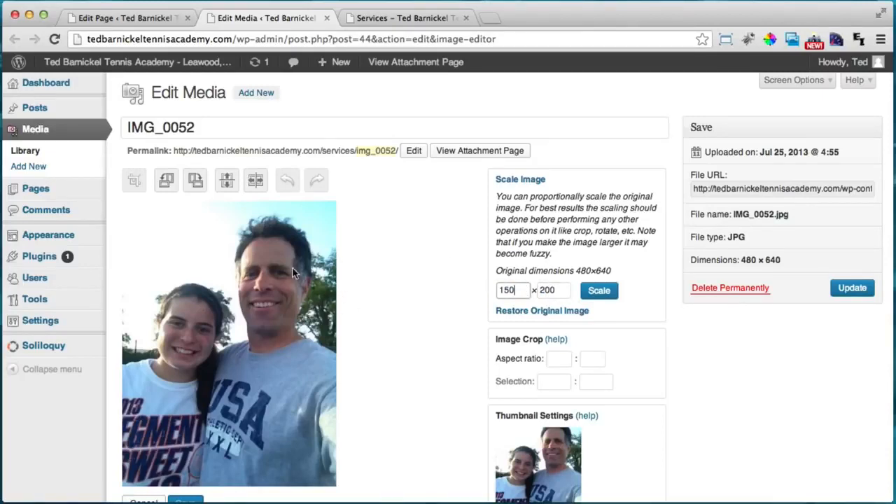
pyautogui.click(602, 293)
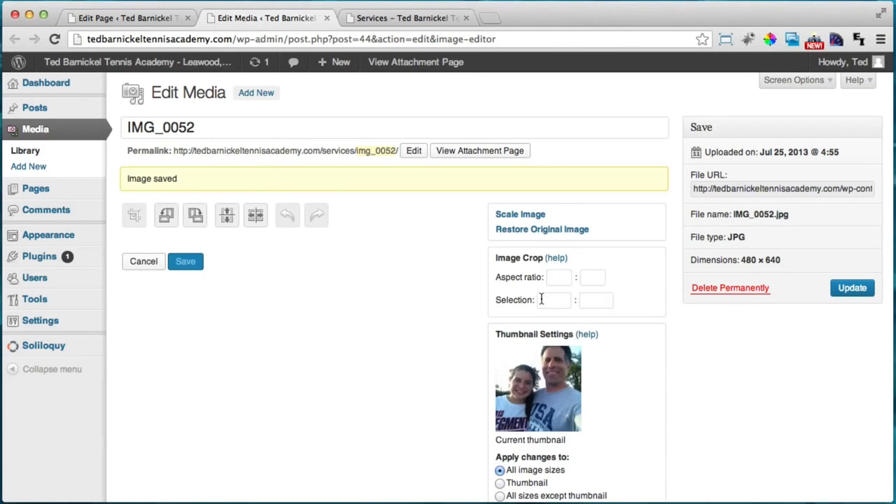
# Update the IMG_0052 media item so the smaller photo is kept.
pyautogui.scroll(-1, 545, 294)
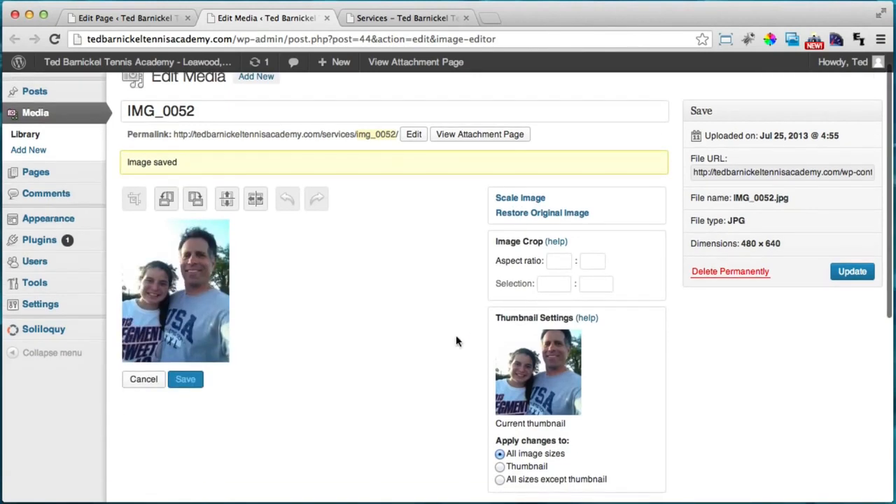
pyautogui.click(852, 273)
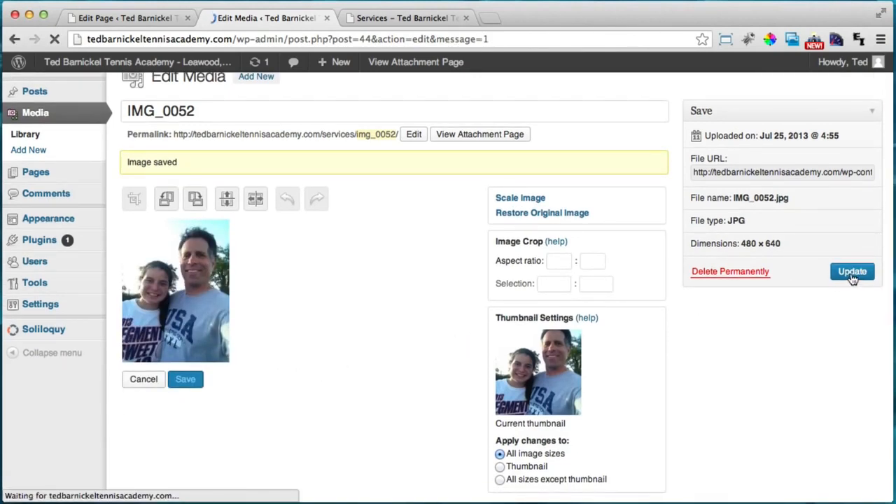
pyautogui.scroll(-2, 471, 252)
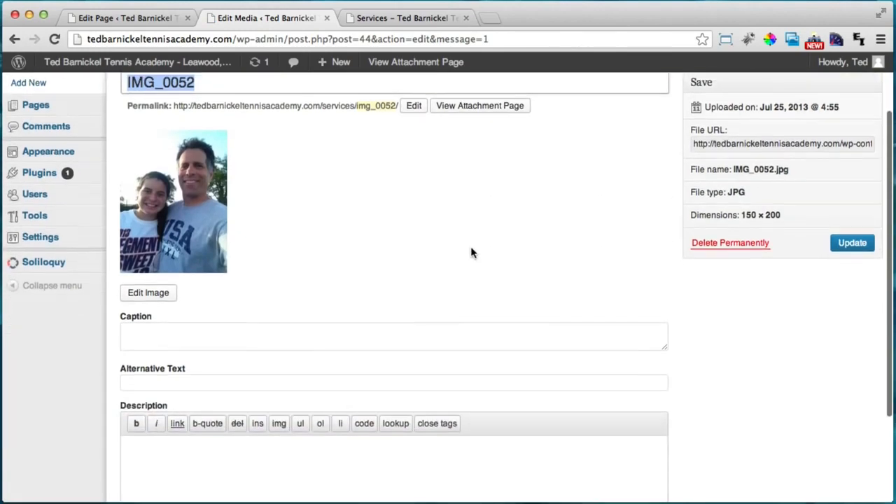
pyautogui.scroll(1, 471, 253)
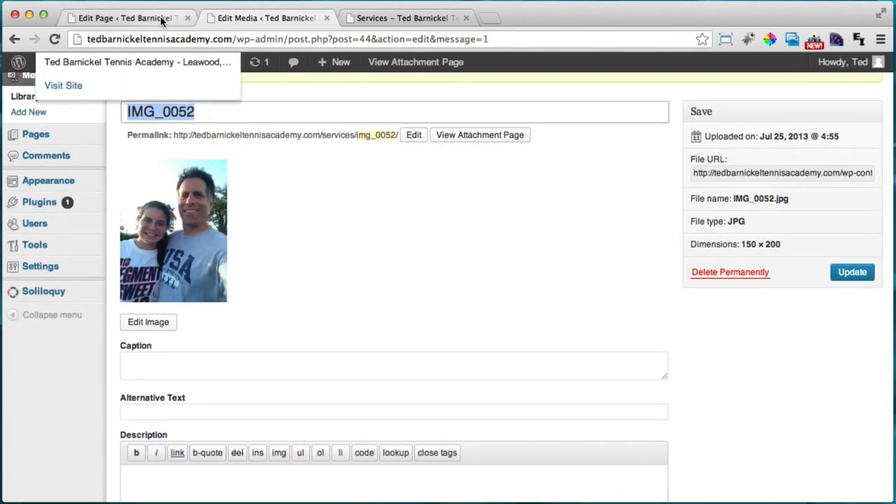
# Insert IMG_0052 at Full Size, aligned Right, linking to None, into the Monthly Packages text, and save the block.
pyautogui.click(326, 18)
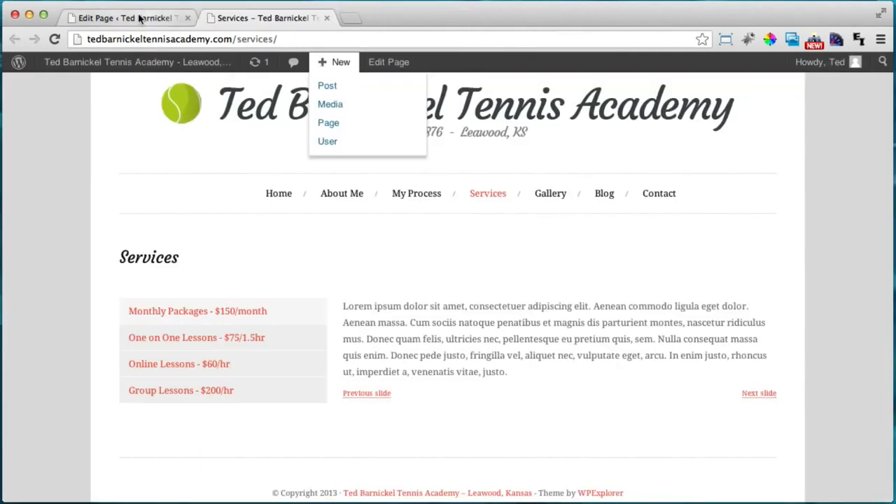
pyautogui.click(134, 19)
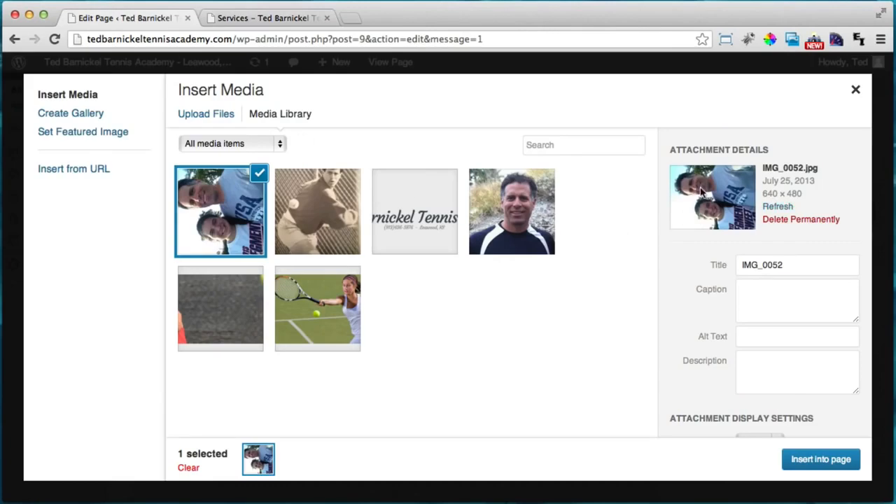
pyautogui.scroll(-2, 764, 294)
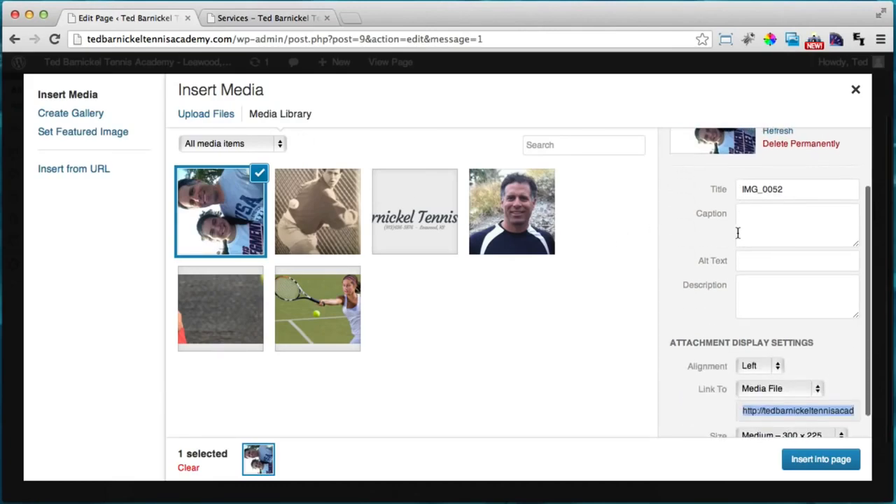
pyautogui.click(779, 364)
pyautogui.click(760, 392)
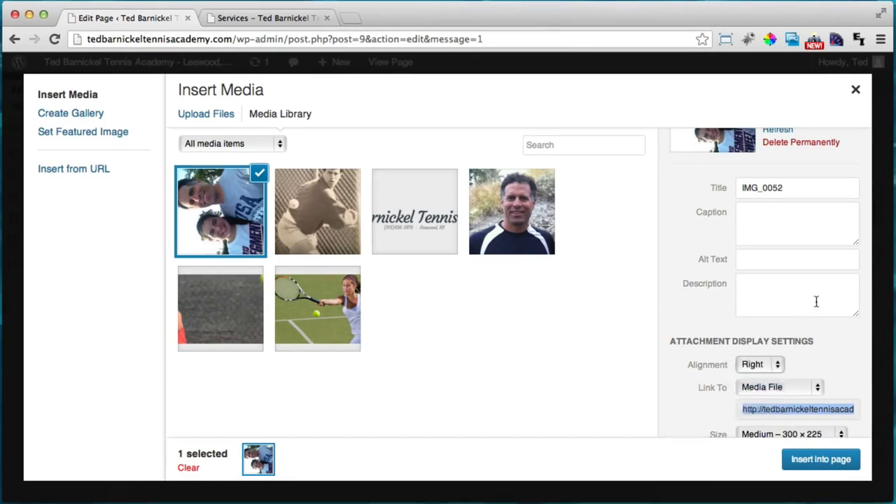
pyautogui.scroll(-1, 815, 301)
pyautogui.click(811, 360)
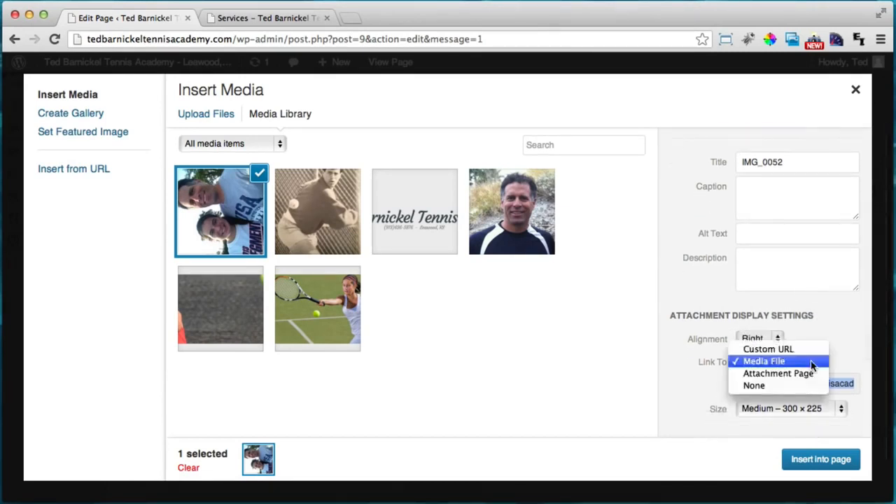
pyautogui.click(784, 387)
pyautogui.click(837, 410)
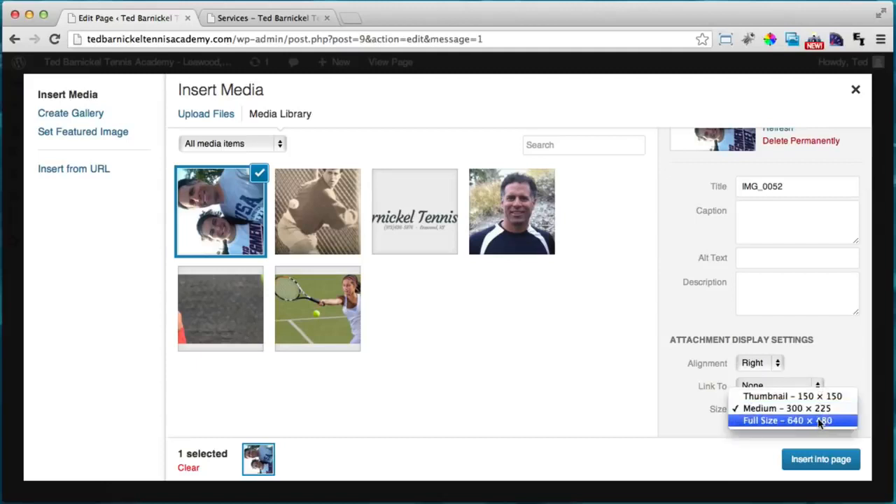
pyautogui.click(815, 421)
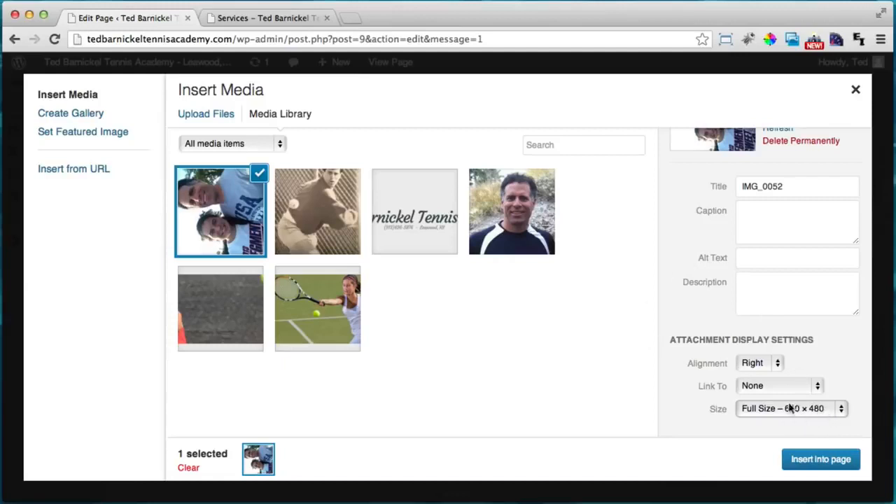
pyautogui.click(815, 462)
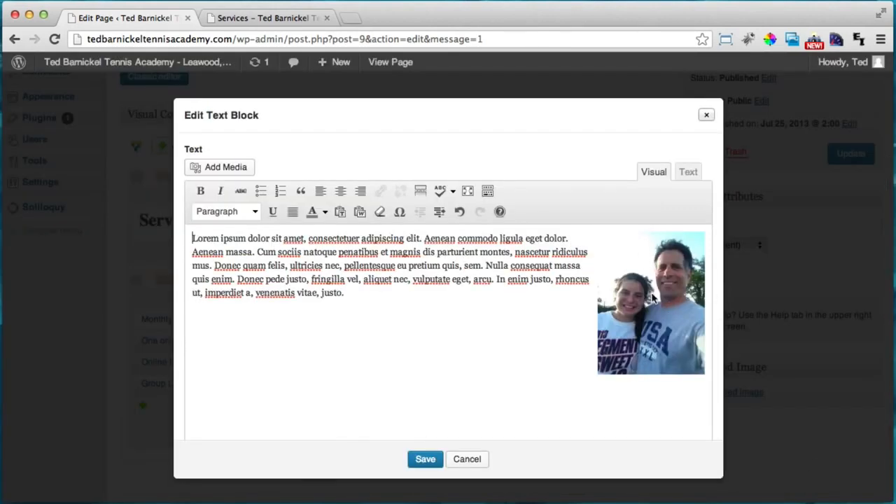
pyautogui.click(423, 460)
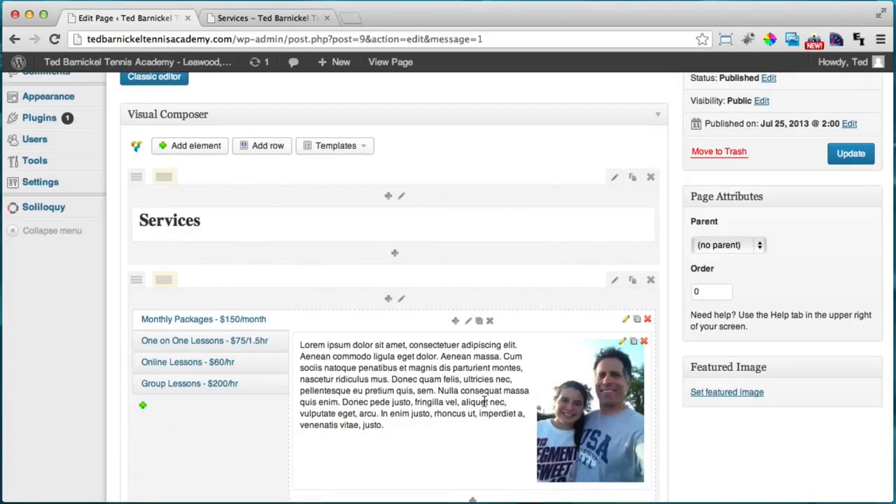
# Open the One on One Lessons text block for editing and start Add Media.
pyautogui.click(278, 346)
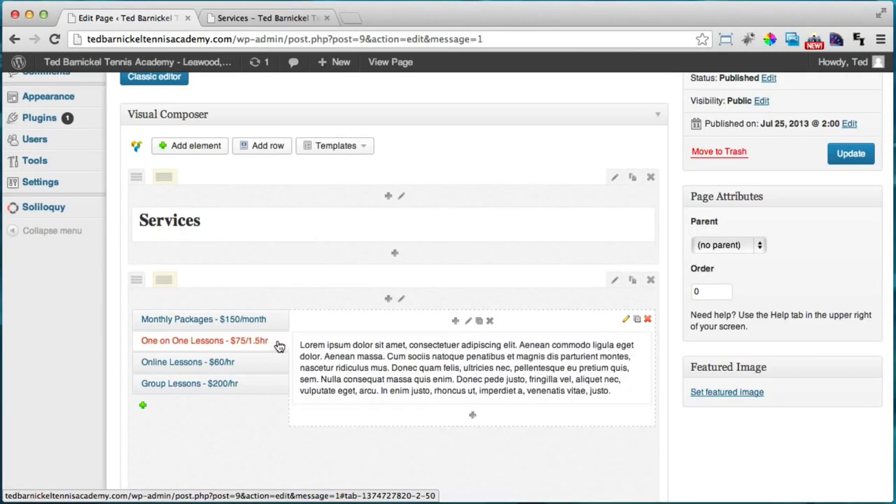
pyautogui.click(626, 320)
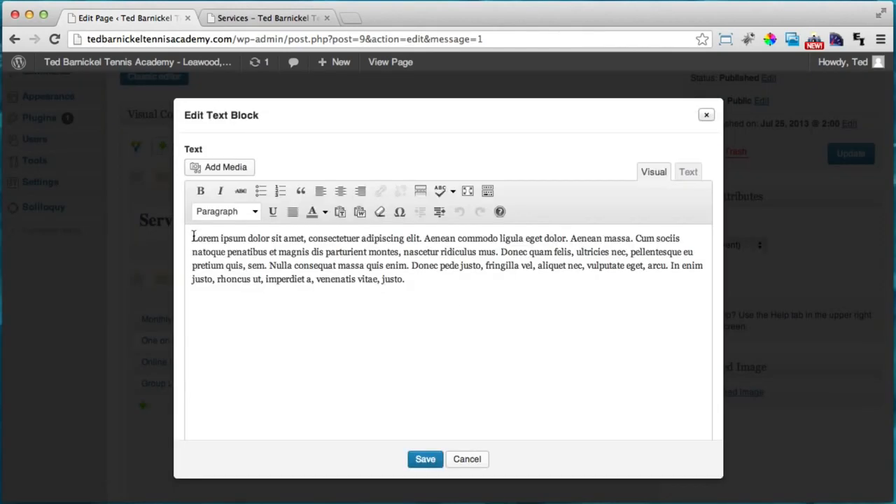
pyautogui.click(220, 169)
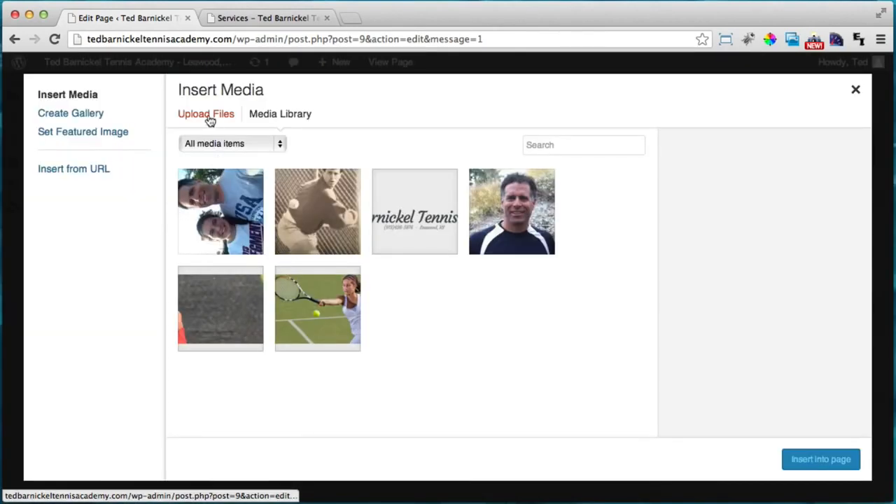
# Upload the tie-dye shirt photo IMG_0203.JPG (3264 × 2448) to the media library.
pyautogui.click(209, 122)
pyautogui.click(530, 319)
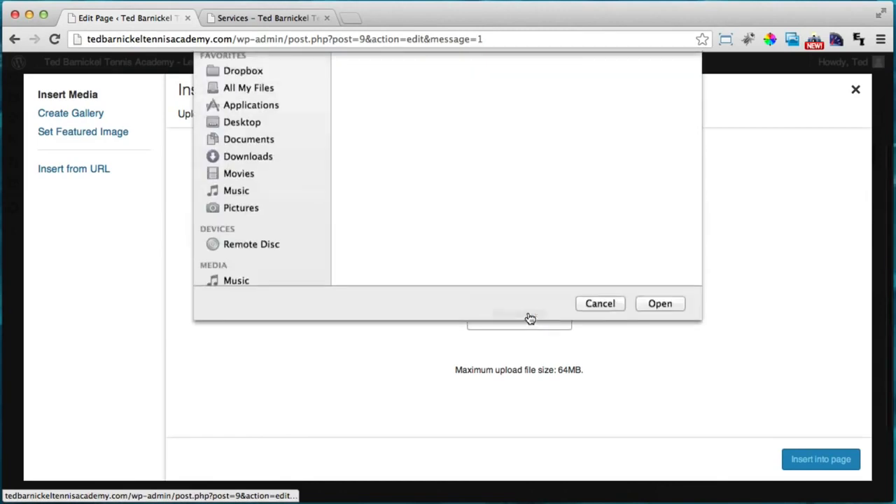
pyautogui.scroll(-5, 590, 205)
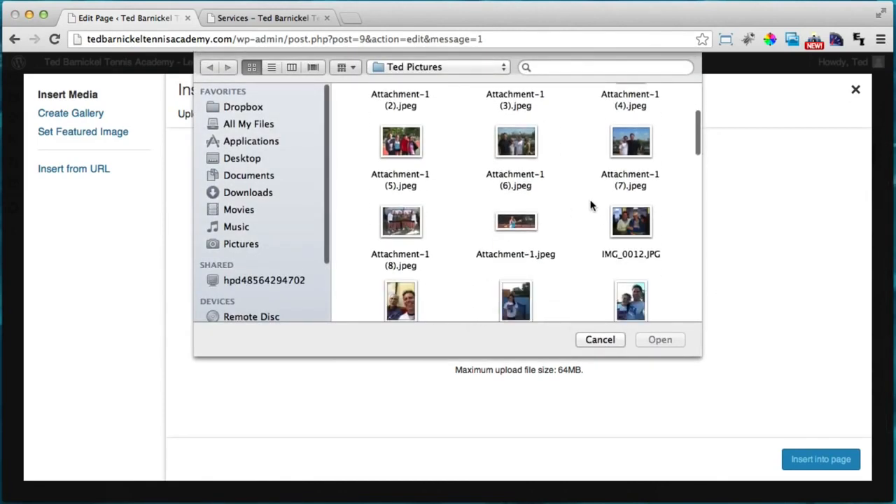
pyautogui.scroll(-8, 590, 205)
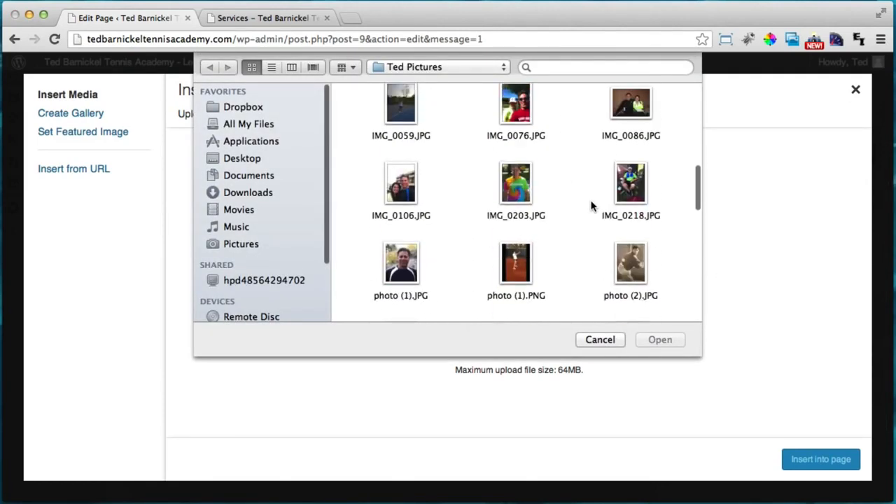
pyautogui.click(516, 184)
pyautogui.click(671, 341)
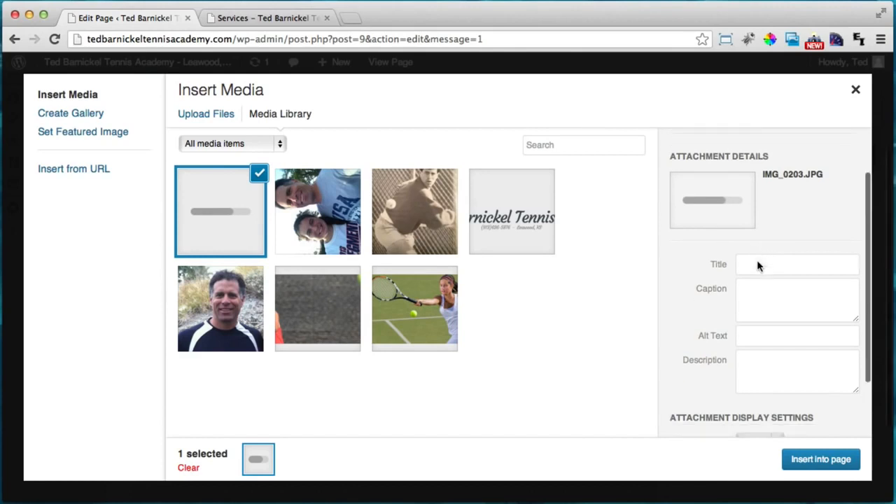
pyautogui.scroll(-2, 756, 260)
pyautogui.scroll(4, 756, 260)
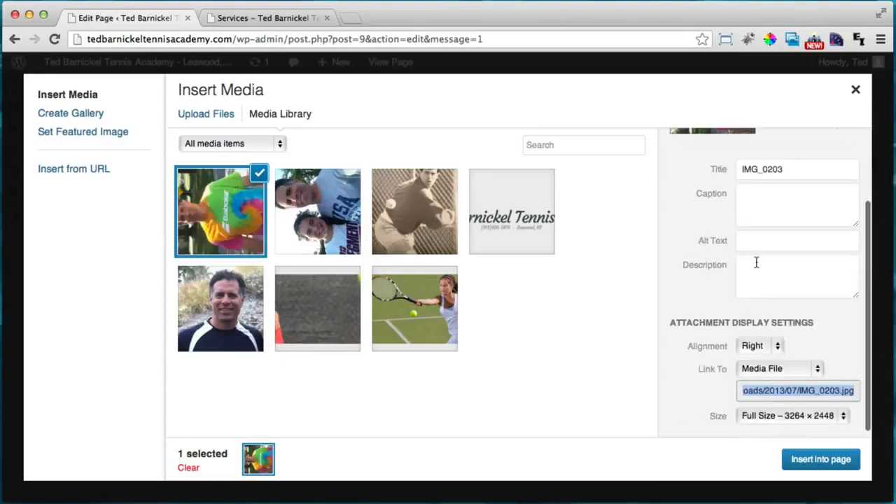
pyautogui.scroll(2, 728, 265)
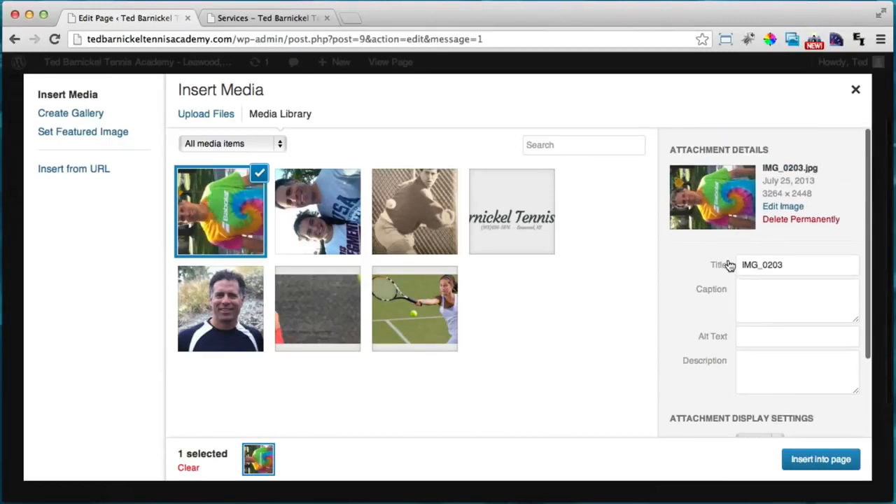
# Rotate IMG_0203 clockwise so it stands upright, and save it.
pyautogui.click(776, 208)
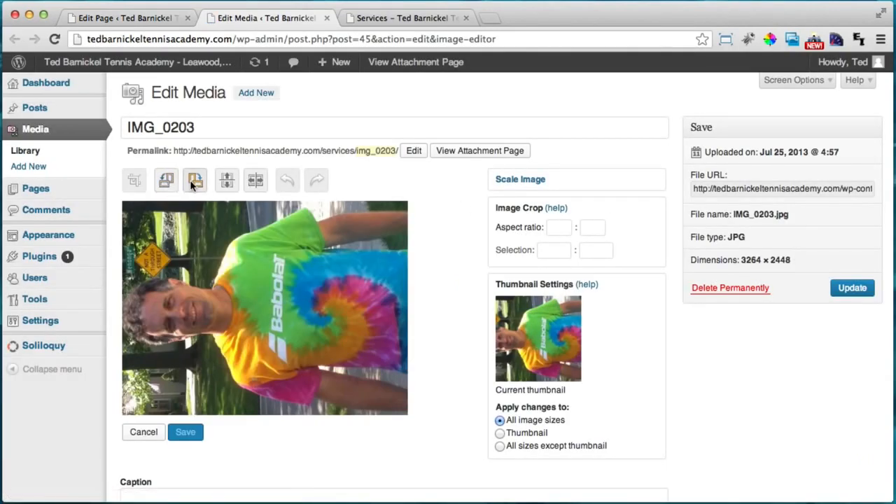
pyautogui.click(191, 181)
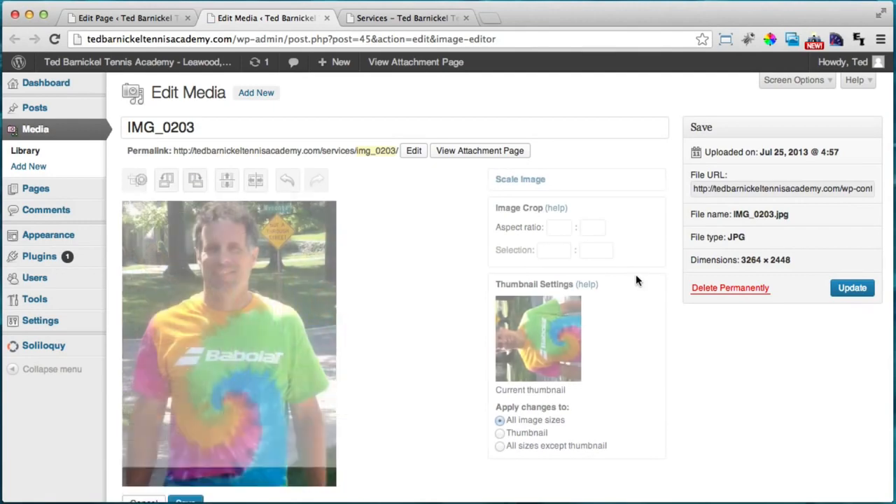
pyautogui.scroll(-3, 617, 274)
pyautogui.click(186, 416)
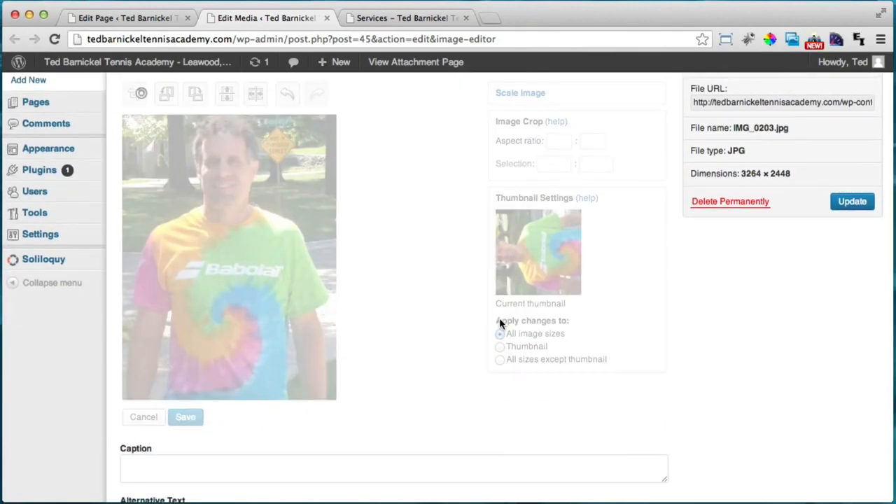
pyautogui.scroll(-10, 507, 320)
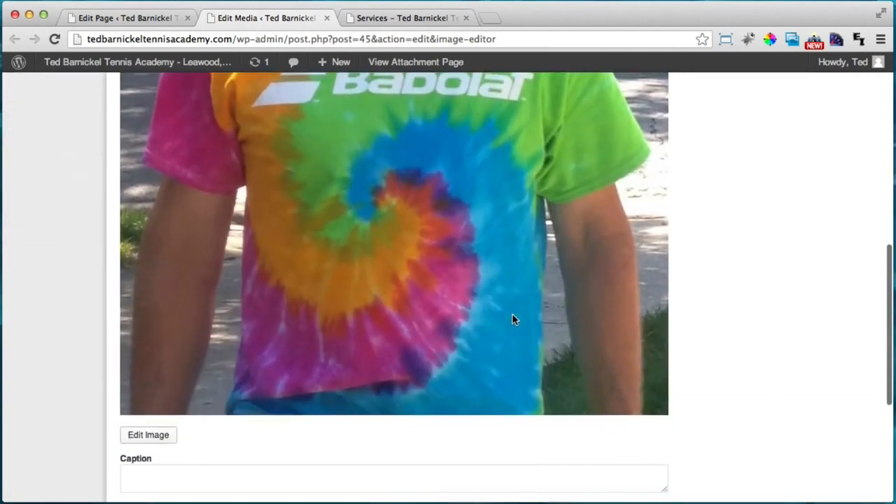
# Scale IMG_0203 down to 150 × 200 by setting the height to 200.
pyautogui.click(160, 435)
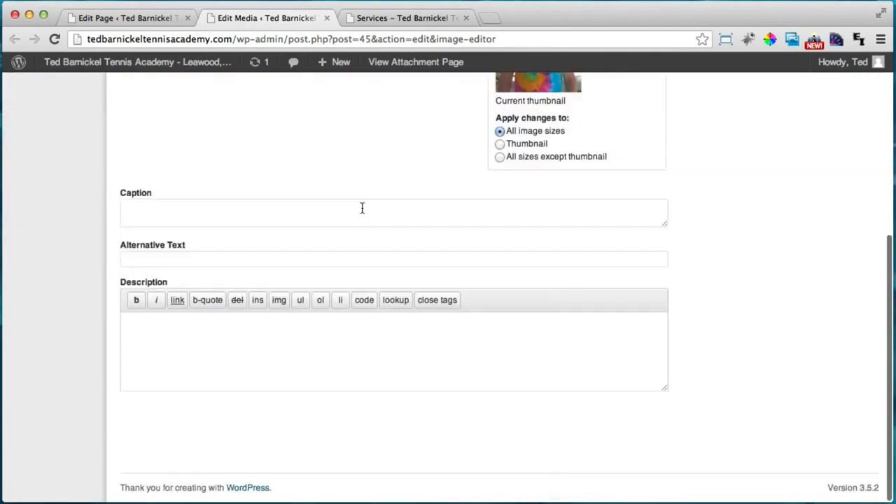
pyautogui.scroll(6, 562, 292)
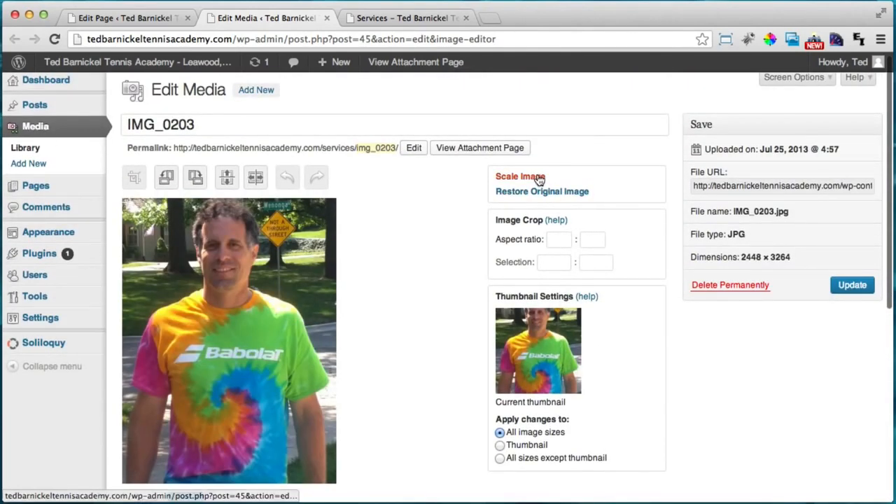
pyautogui.click(537, 179)
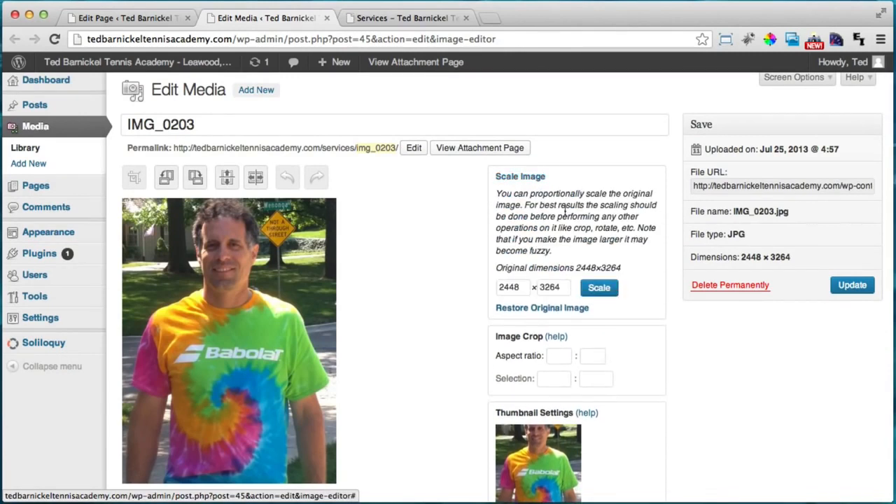
pyautogui.press('Tab')
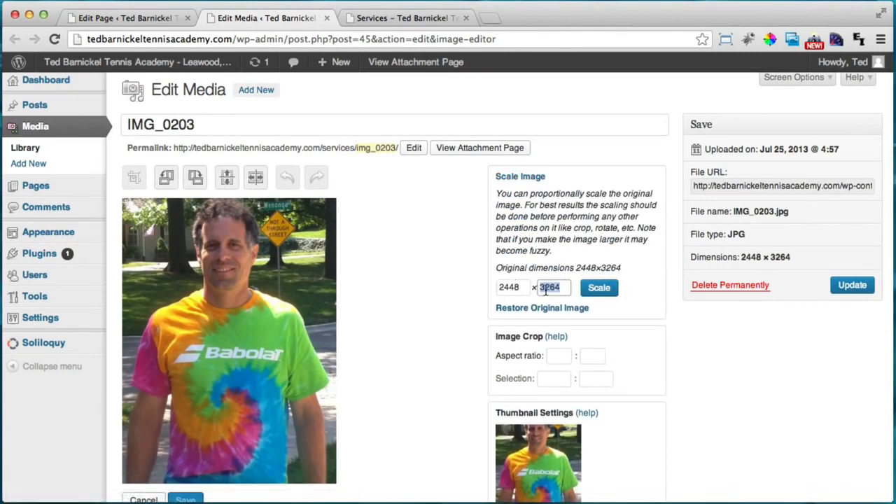
pyautogui.write('200')
pyautogui.click(599, 289)
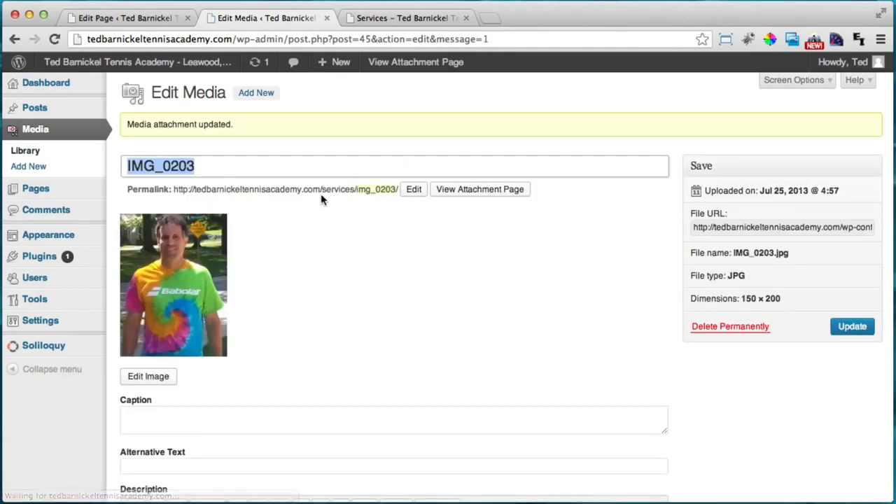
# Insert the tie-dye photo with Link To None beside the One on One Lessons text, and save the block.
pyautogui.click(327, 18)
pyautogui.scroll(-5, 760, 292)
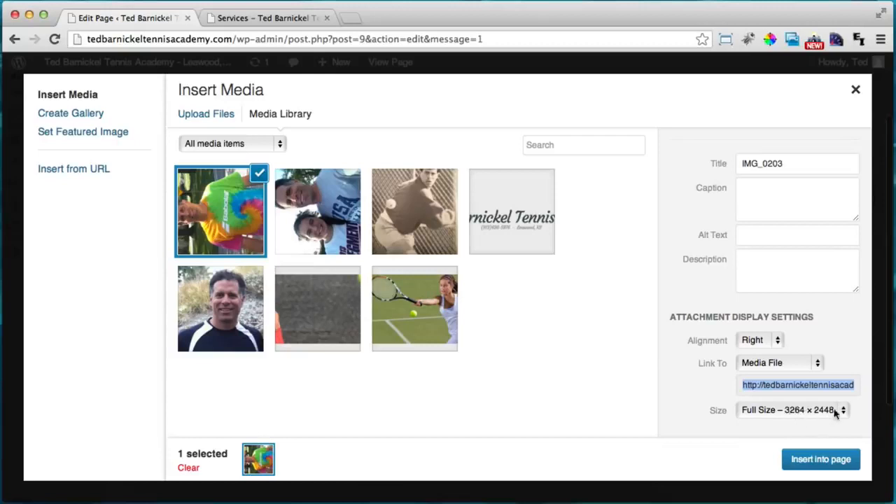
pyautogui.click(820, 366)
pyautogui.click(756, 389)
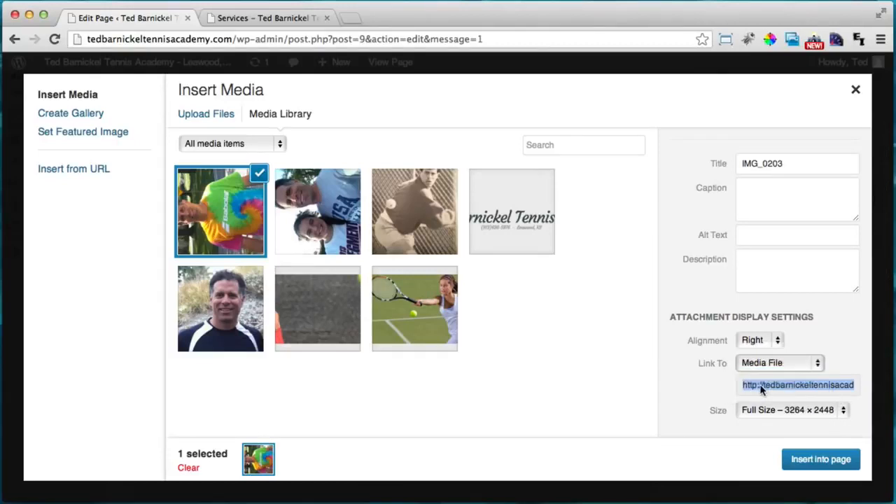
pyautogui.click(823, 462)
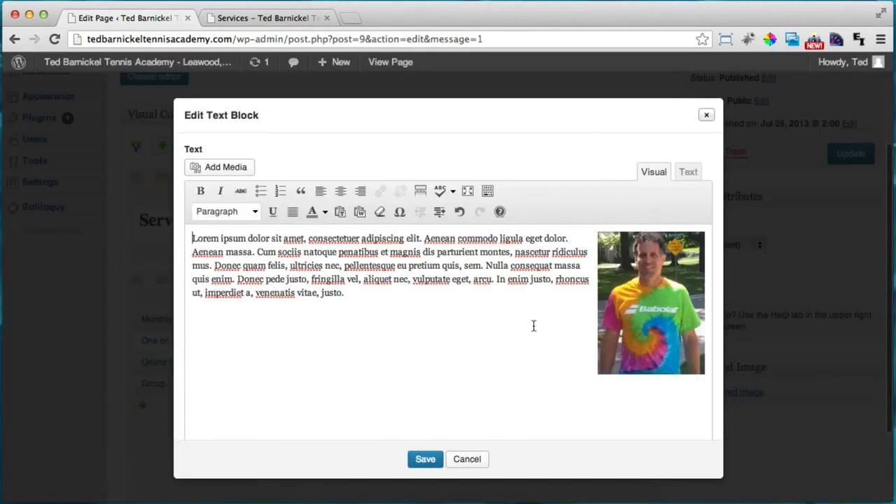
pyautogui.click(426, 459)
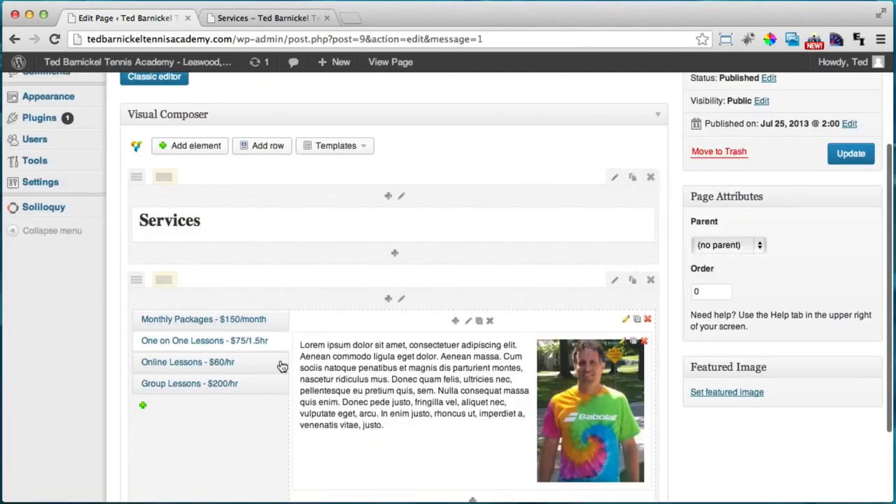
# Edit the Online Lessons text block and start Add Media at the beginning of its text.
pyautogui.click(258, 368)
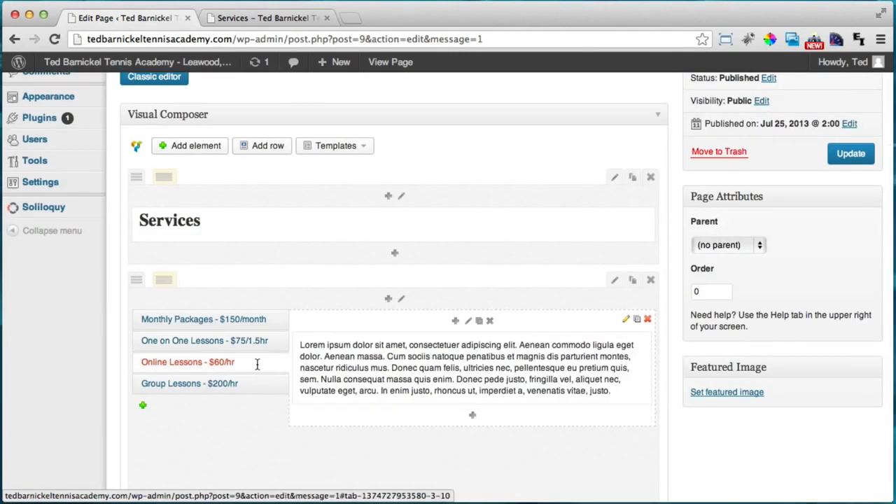
pyautogui.click(623, 344)
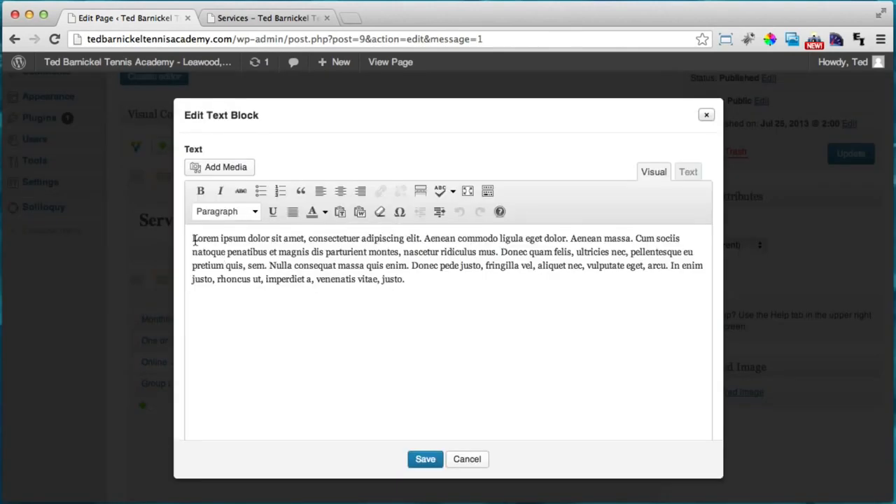
pyautogui.click(195, 241)
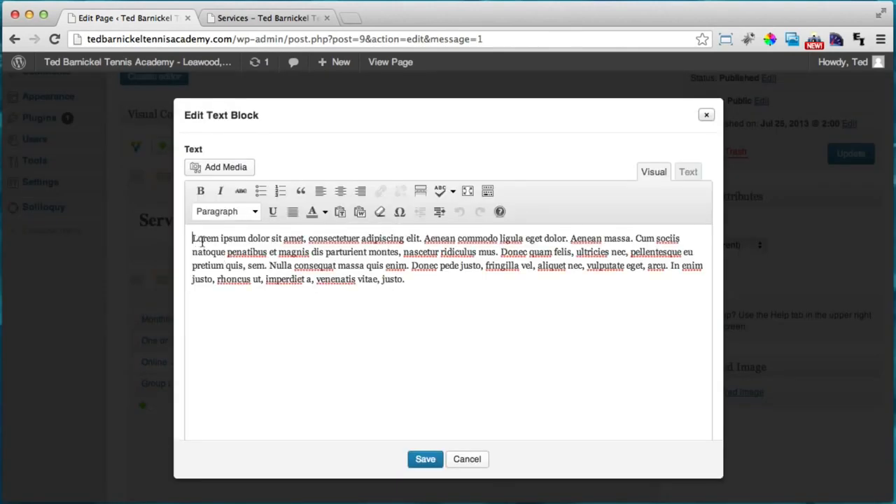
pyautogui.click(233, 171)
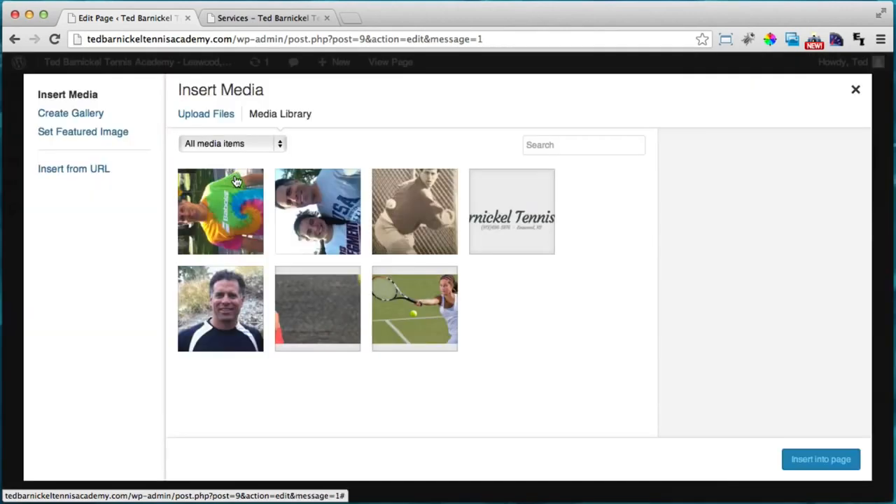
# Upload IMG_0076.JPG (640 × 480) to the media library.
pyautogui.click(207, 114)
pyautogui.click(510, 314)
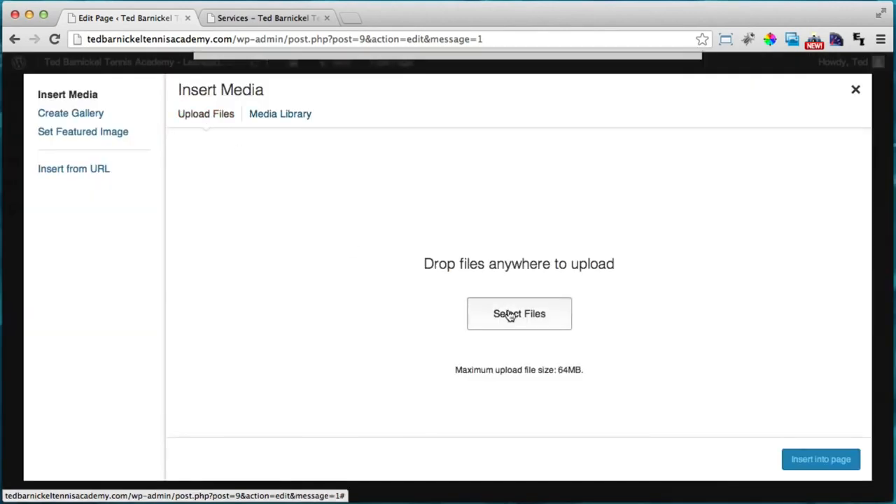
pyautogui.scroll(-10, 550, 198)
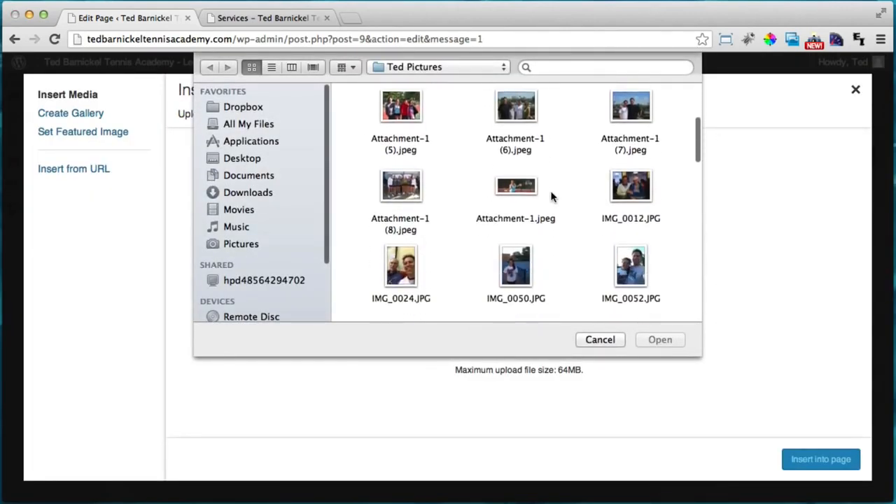
pyautogui.scroll(-3, 550, 199)
pyautogui.scroll(2, 550, 200)
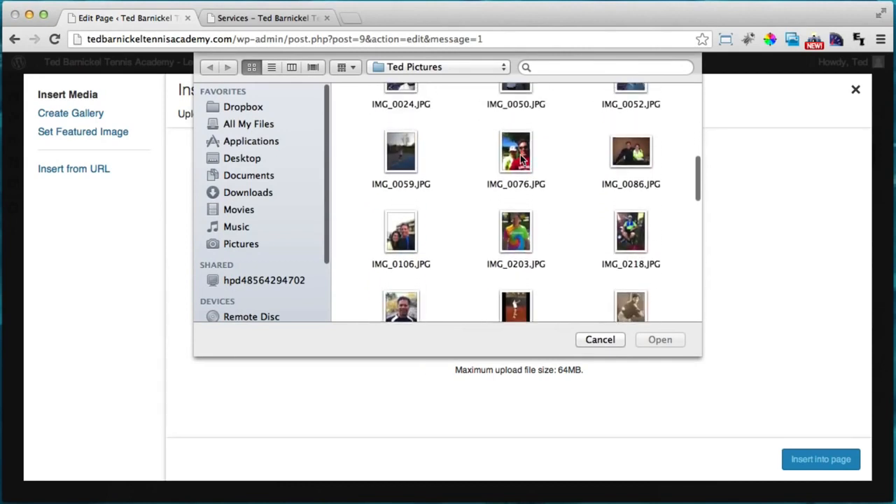
pyautogui.click(543, 180)
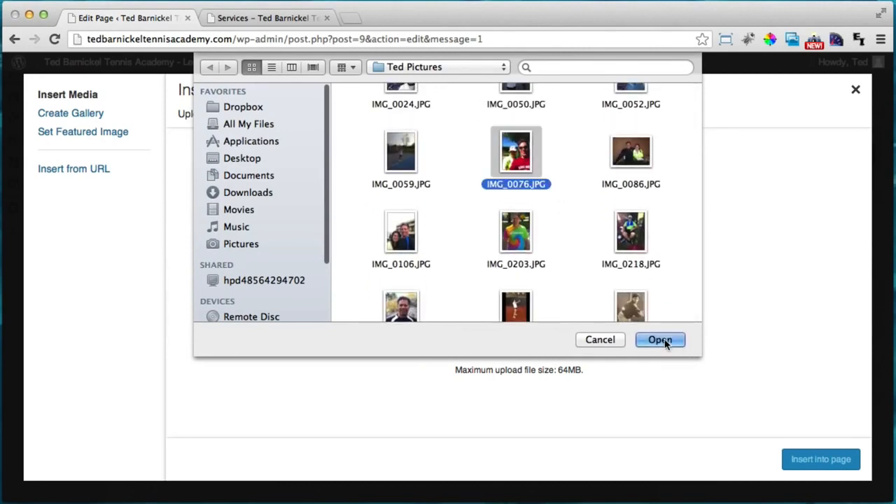
pyautogui.click(660, 340)
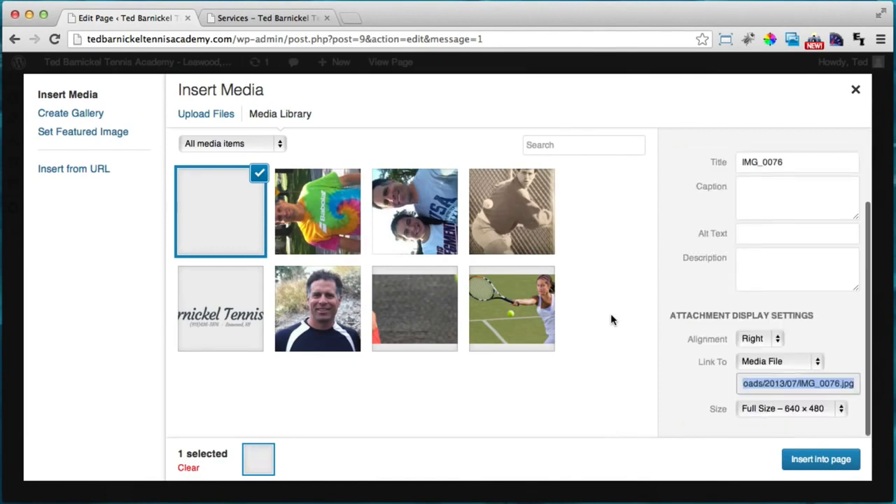
pyautogui.scroll(5, 787, 226)
# Make IMG_0076 an upright 480 × 640 portrait by rotating left and flipping vertically and horizontally, then save.
pyautogui.click(783, 207)
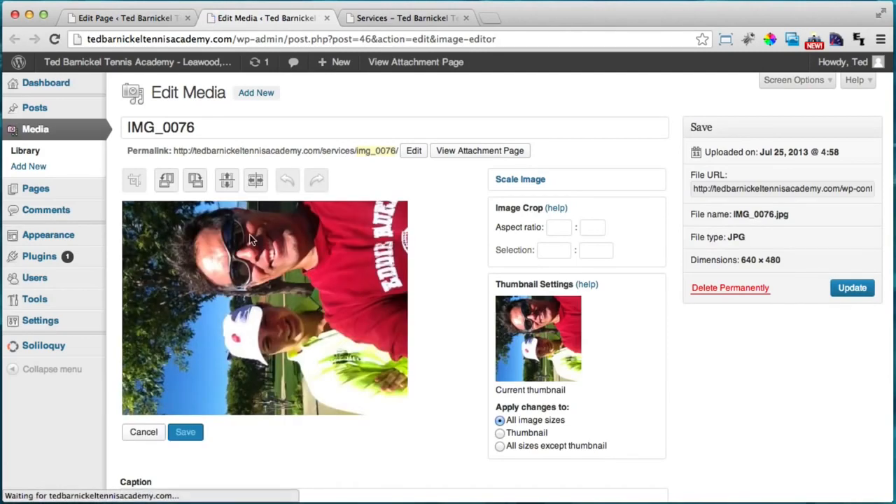
pyautogui.click(168, 184)
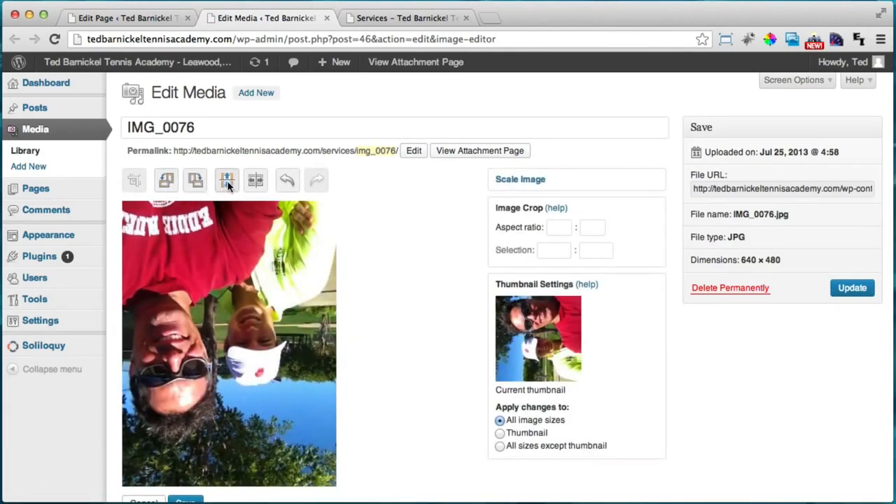
pyautogui.click(226, 182)
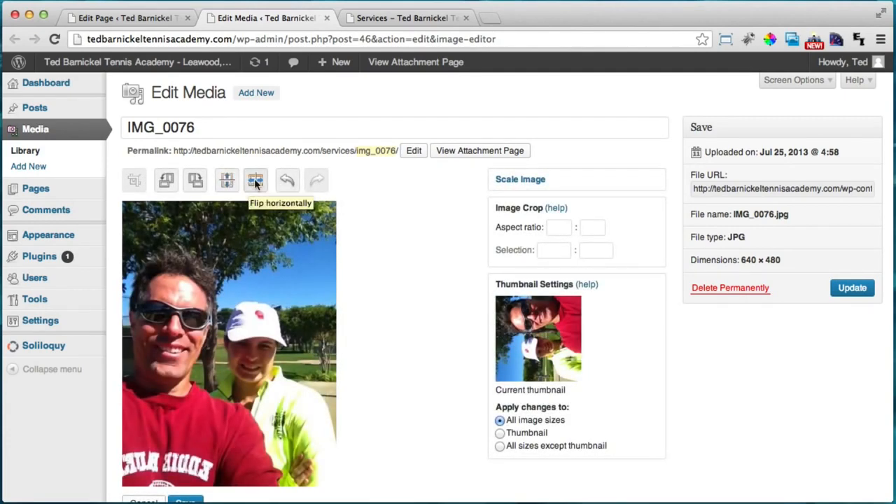
pyautogui.click(254, 178)
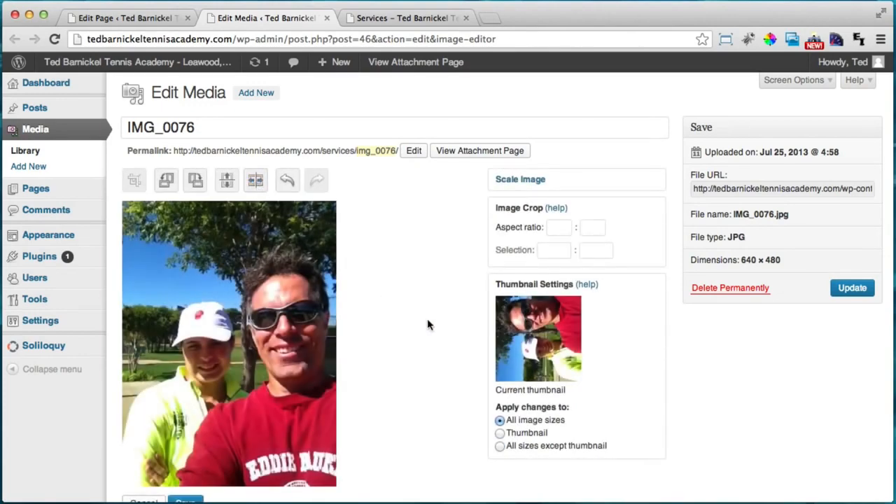
pyautogui.scroll(-2, 442, 301)
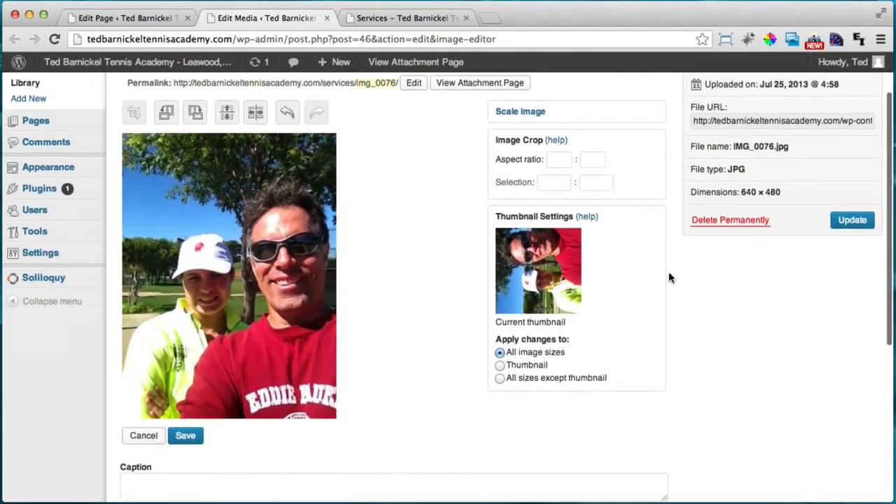
pyautogui.click(186, 434)
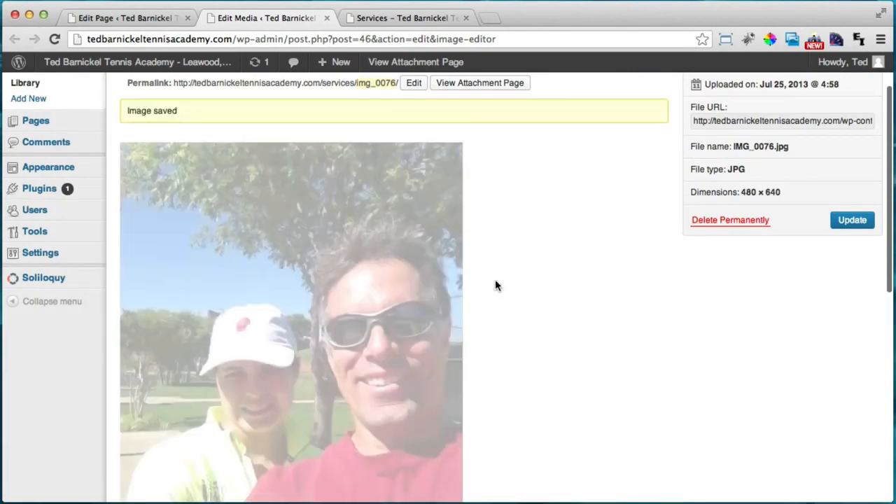
# Scale IMG_0076 down to 150 × 200 and update the media item.
pyautogui.scroll(-5, 495, 283)
pyautogui.scroll(-2, 492, 286)
pyautogui.click(148, 285)
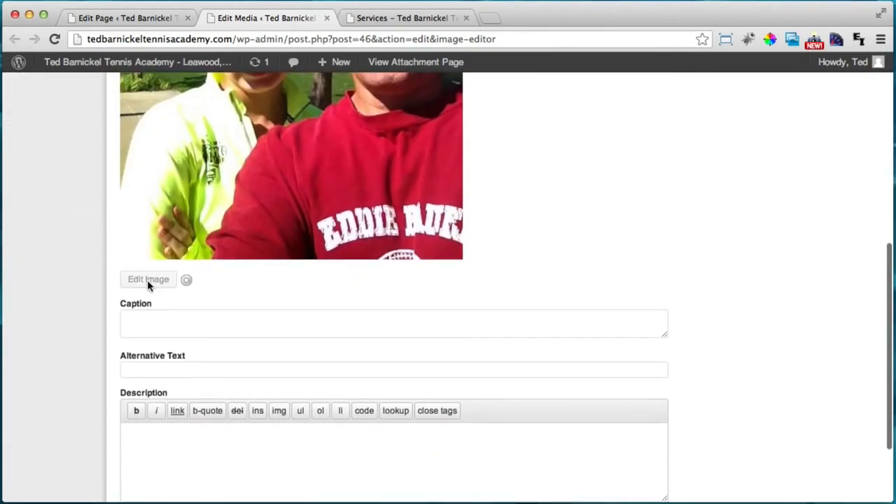
pyautogui.scroll(9, 563, 312)
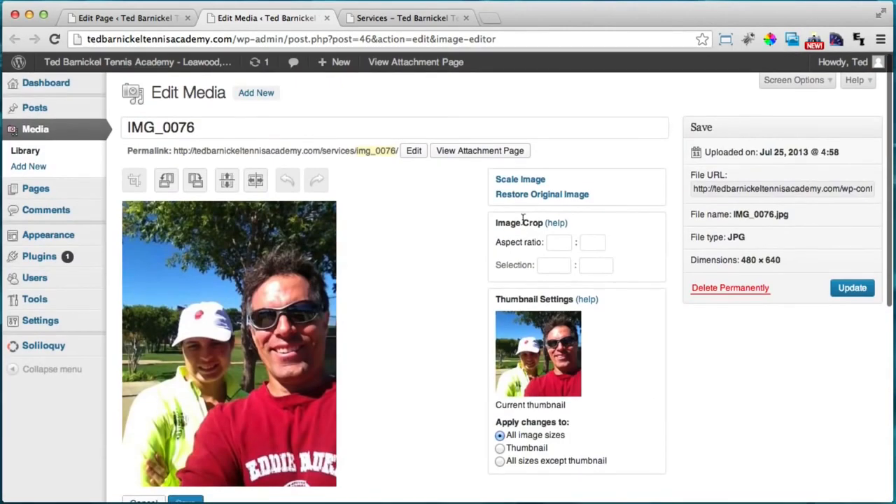
pyautogui.click(524, 184)
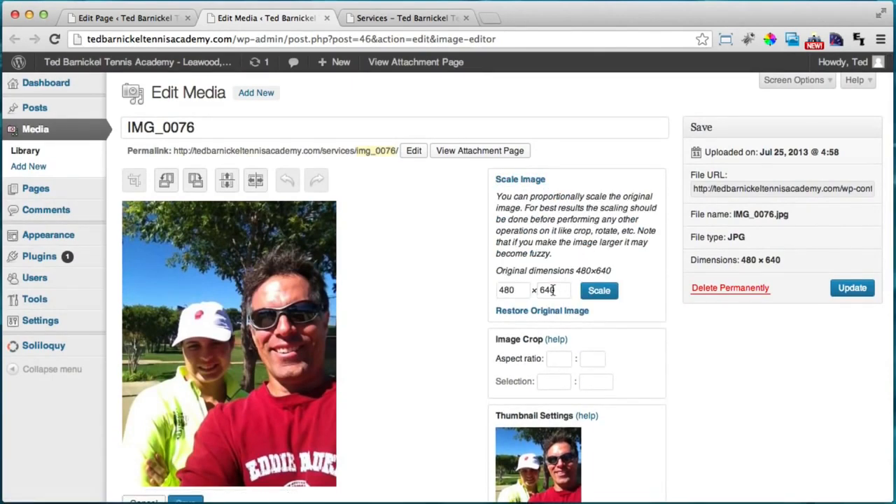
pyautogui.moveTo(557, 290); pyautogui.dragTo(516, 292)
pyautogui.write('200')
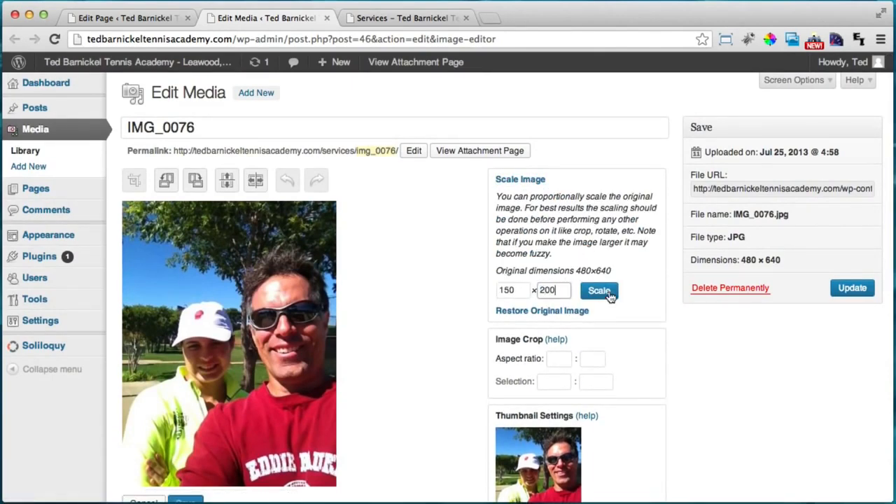
pyautogui.click(608, 295)
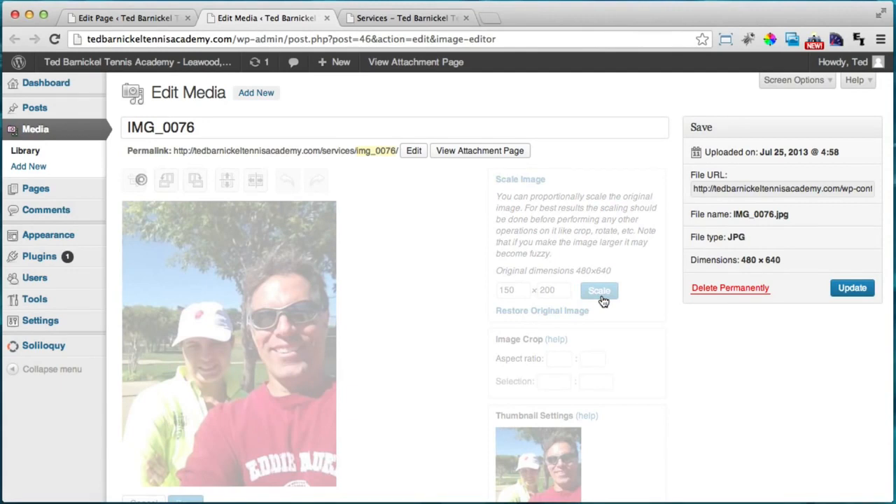
pyautogui.scroll(-2, 437, 310)
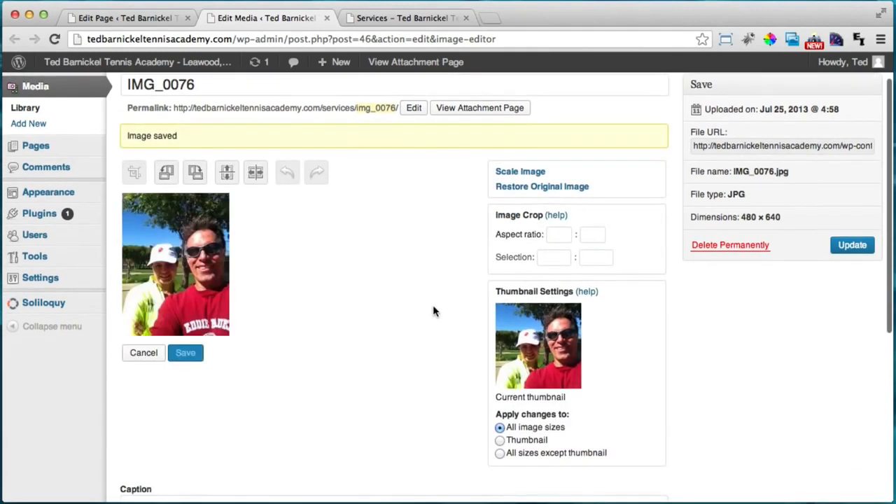
pyautogui.click(864, 252)
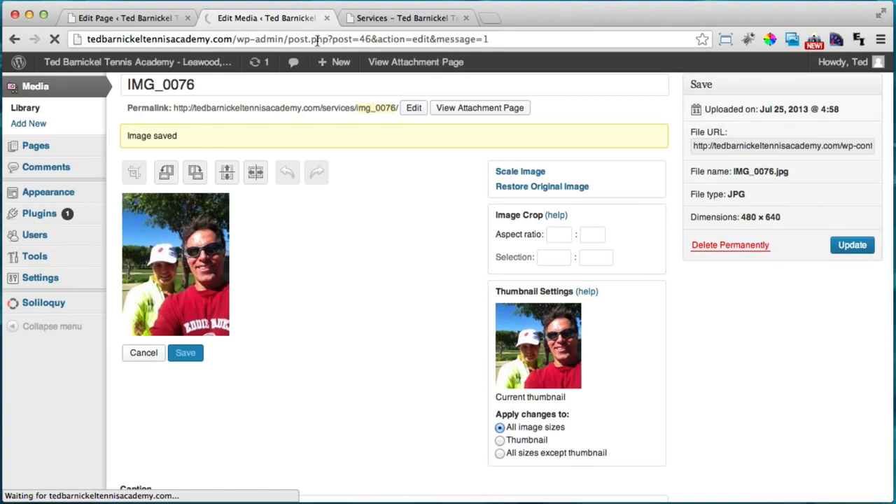
# Insert IMG_0076 with Link To None into the Online Lessons text block, and save it.
pyautogui.click(326, 19)
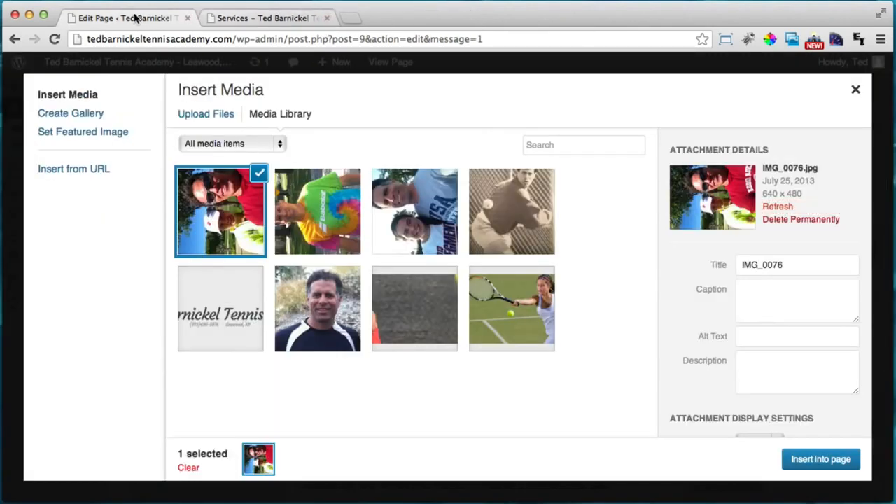
pyautogui.scroll(-3, 791, 291)
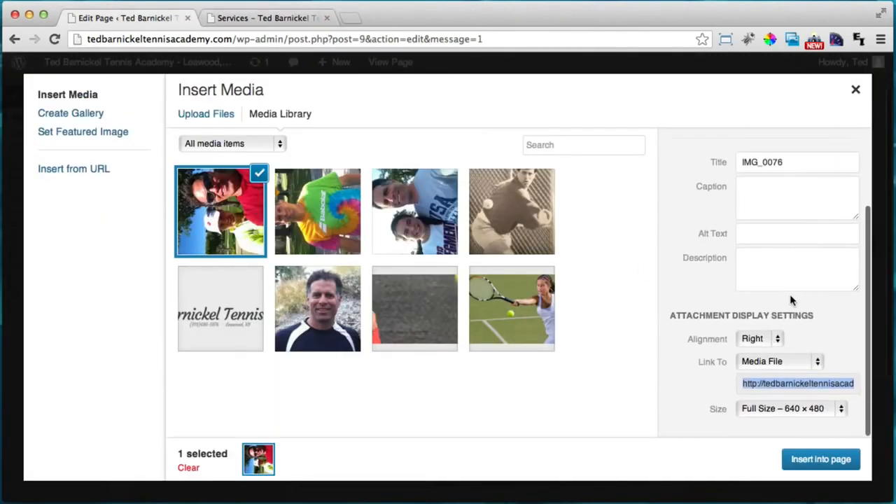
pyautogui.click(799, 361)
pyautogui.click(754, 385)
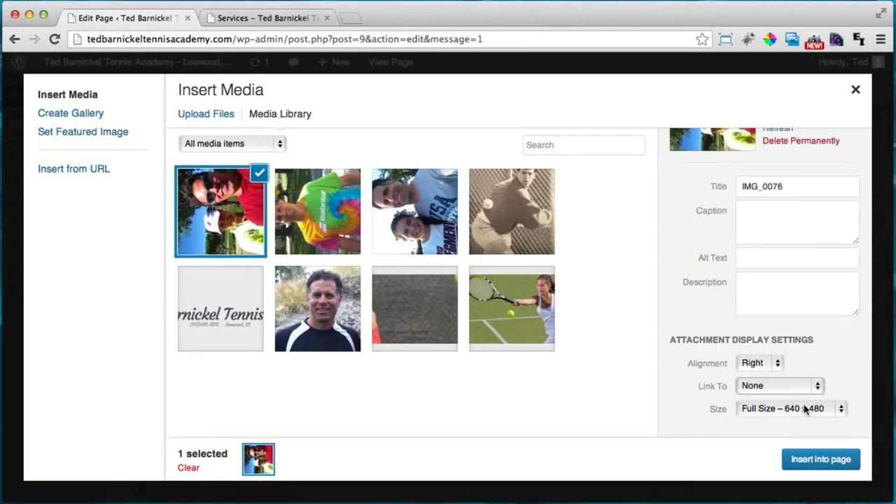
pyautogui.click(812, 459)
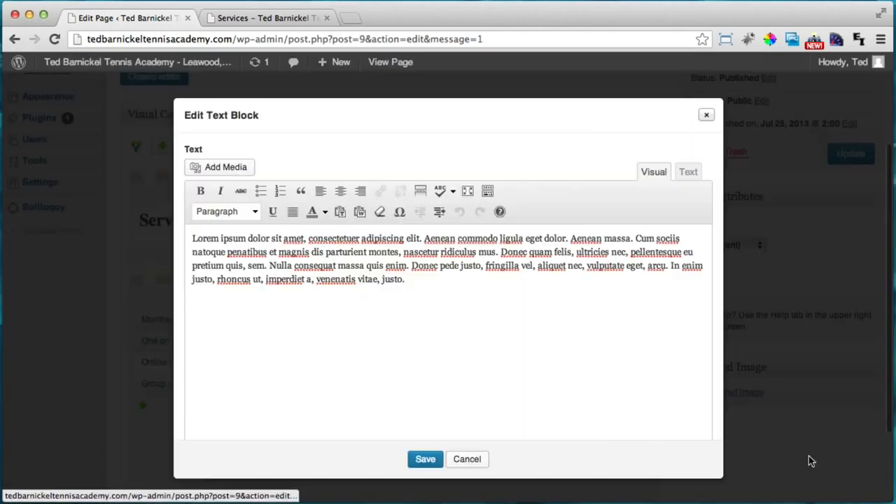
pyautogui.click(426, 459)
pyautogui.scroll(-1, 419, 313)
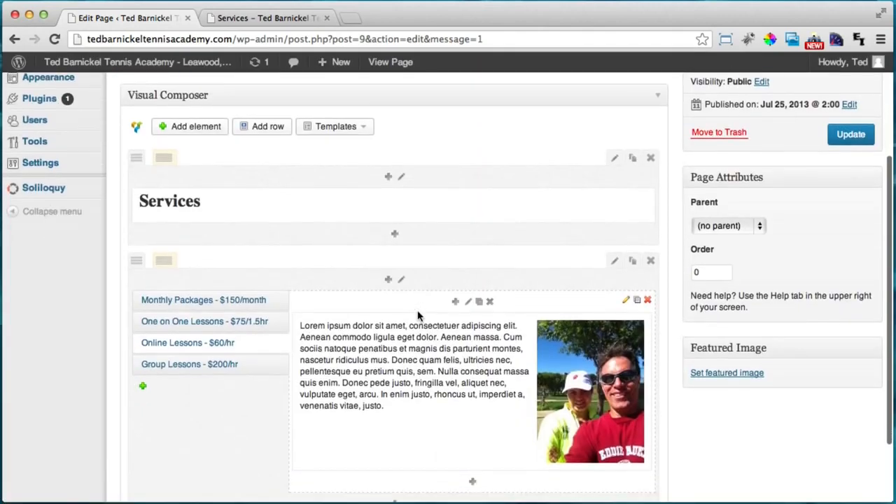
pyautogui.click(252, 368)
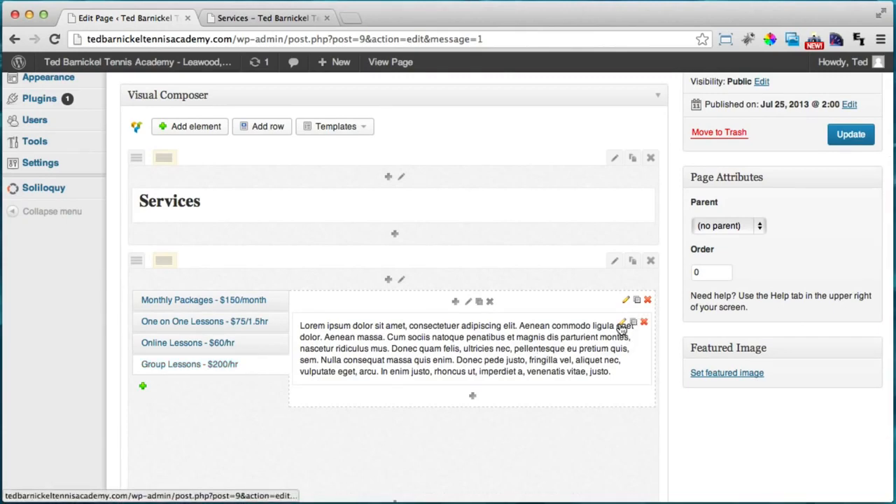
# Upload IMG_0024.JPG through Add Media in the Group Lessons text block, then open its media editing page.
pyautogui.click(621, 327)
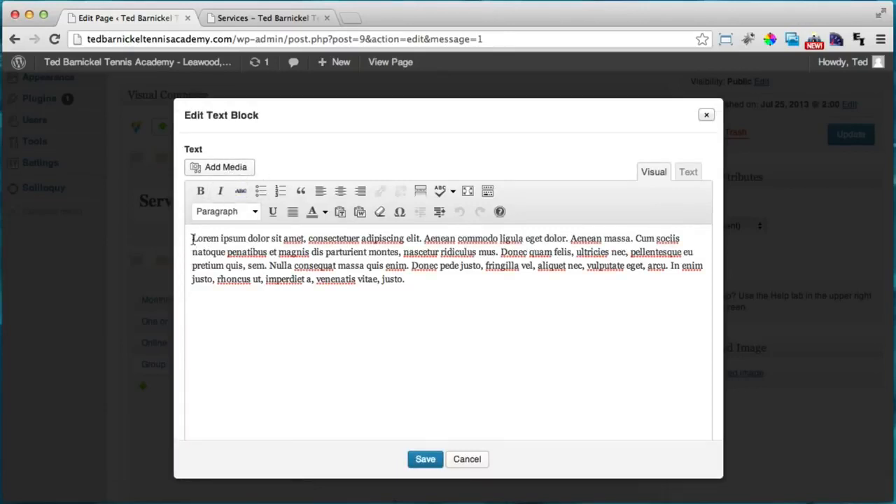
pyautogui.click(225, 168)
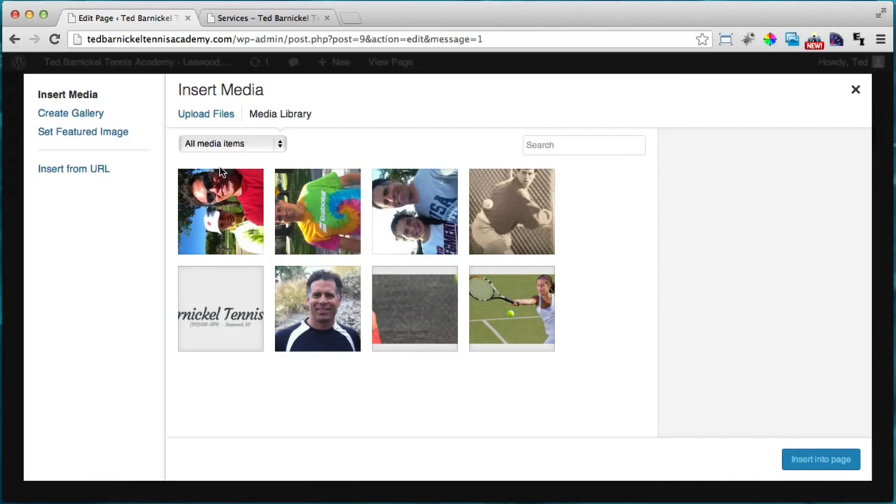
pyautogui.click(218, 117)
pyautogui.click(530, 317)
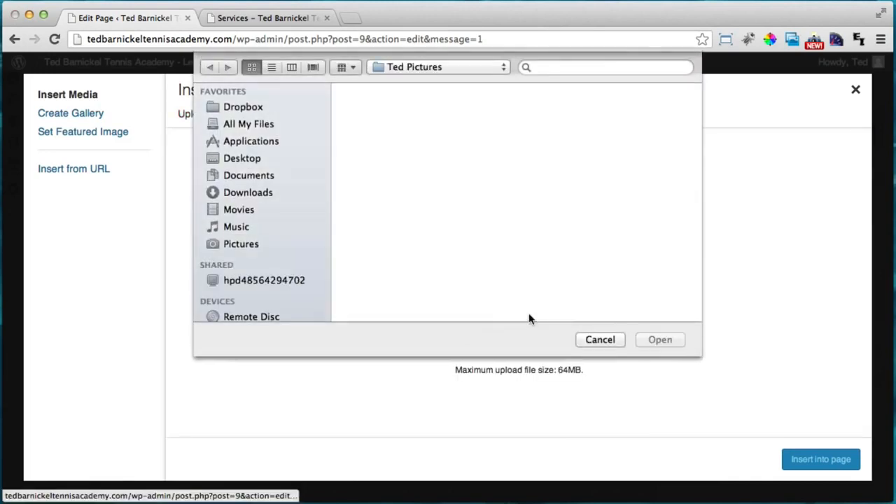
pyautogui.scroll(-10, 464, 218)
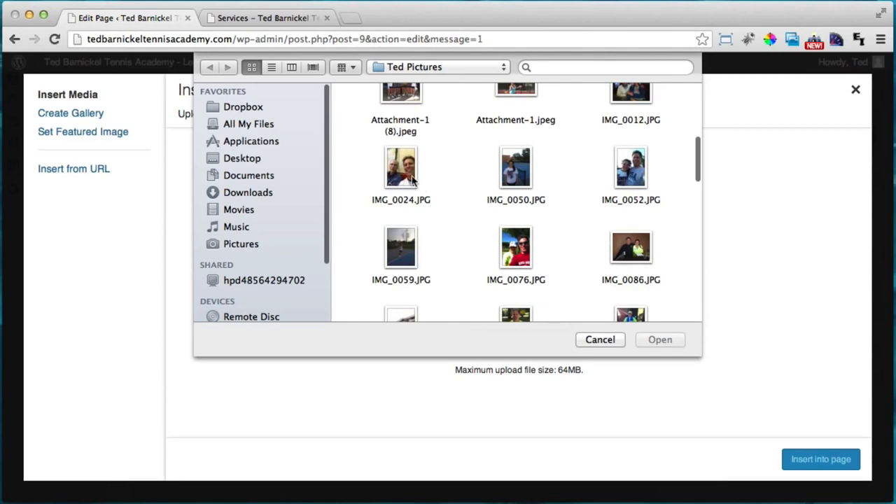
pyautogui.click(410, 178)
pyautogui.click(671, 338)
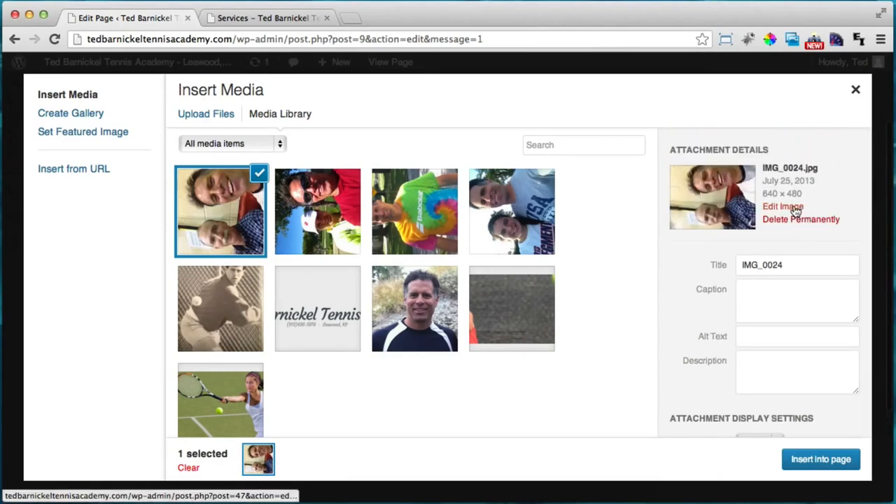
pyautogui.click(782, 207)
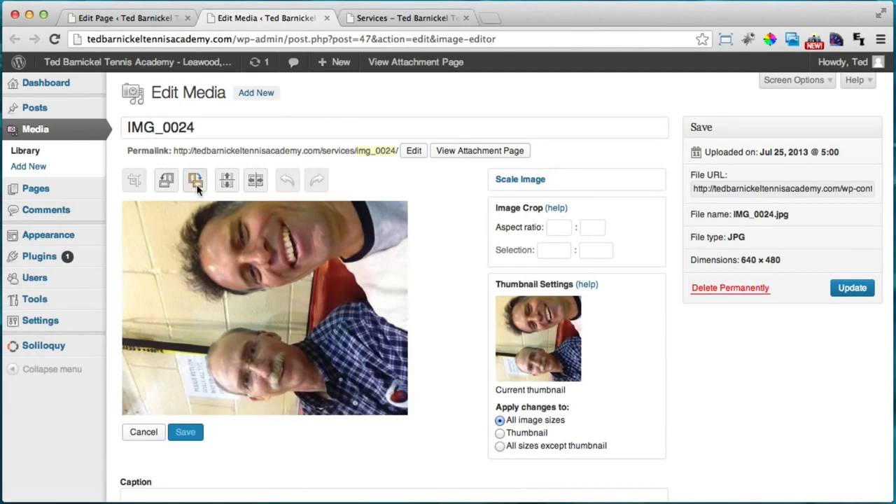
# Rotate the IMG_0024 photo upright and save the edit.
pyautogui.click(196, 182)
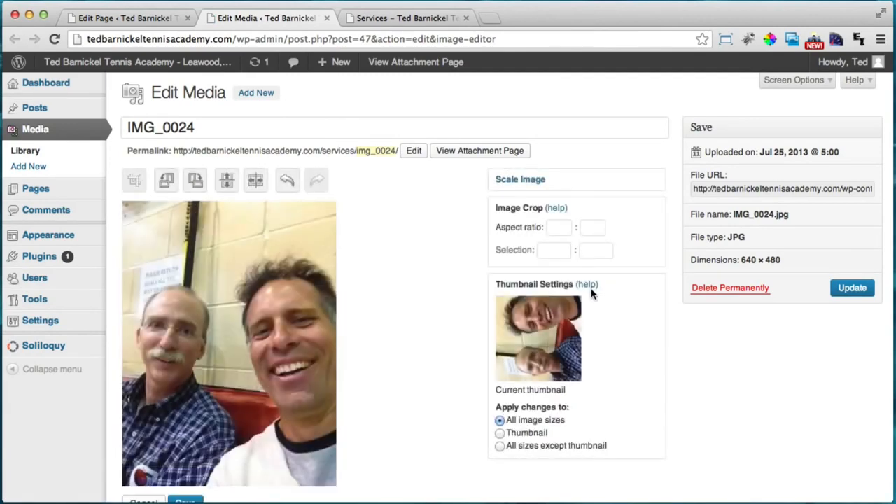
pyautogui.scroll(-2, 834, 238)
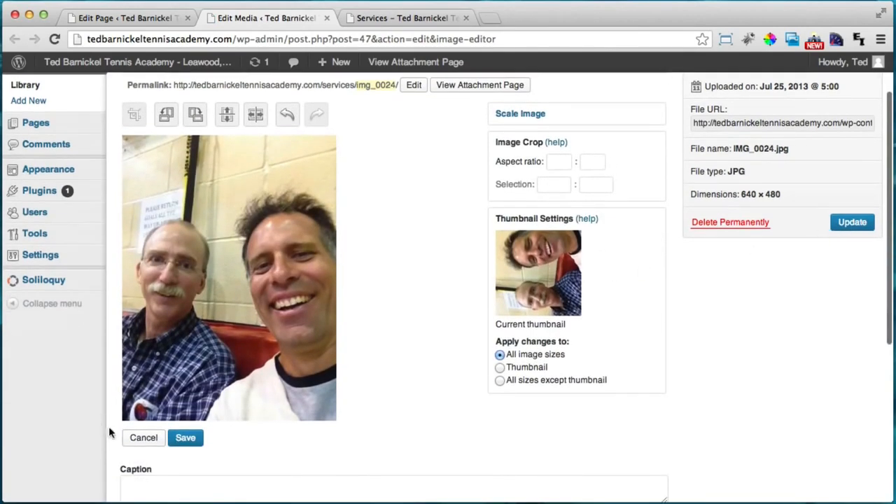
pyautogui.click(198, 439)
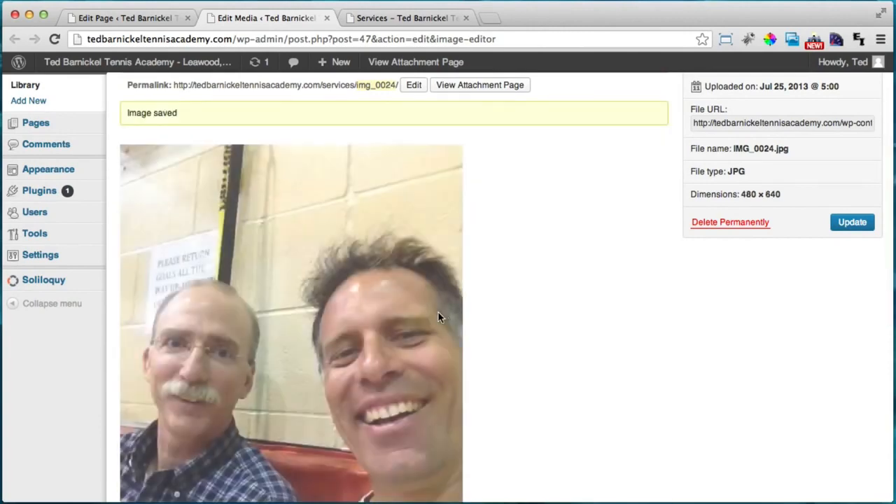
pyautogui.scroll(-10, 481, 301)
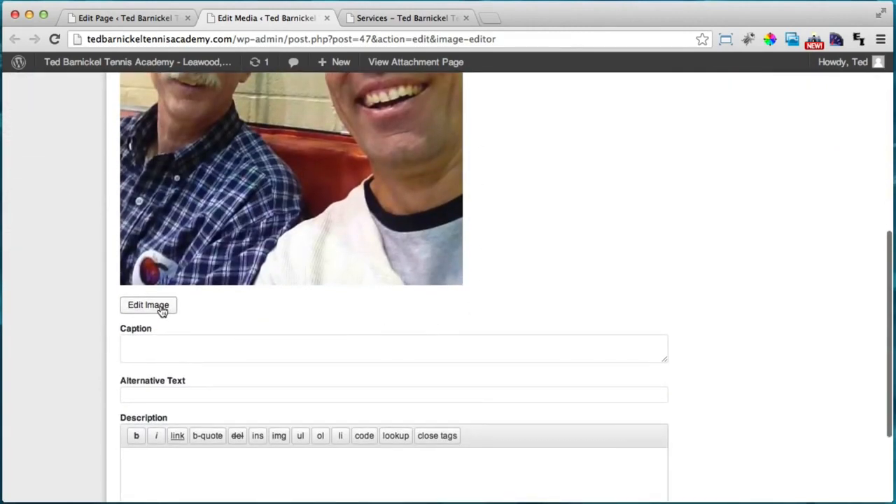
# Scale IMG_0024 down to a height of 200 (150 × 200 pixels) and update the attachment.
pyautogui.click(159, 306)
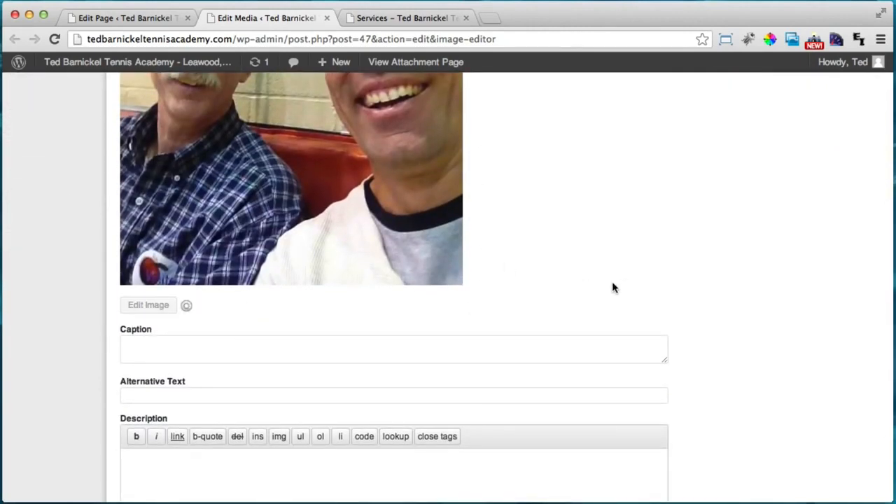
pyautogui.scroll(9, 619, 287)
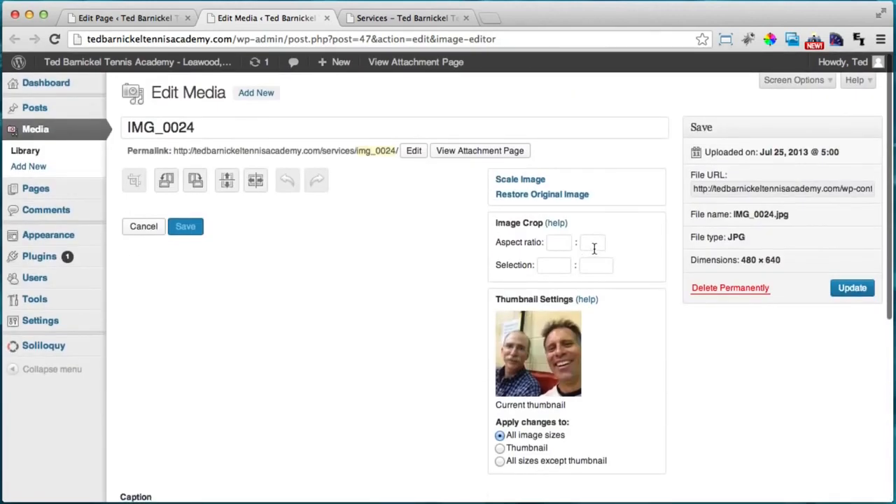
pyautogui.click(532, 180)
pyautogui.moveTo(560, 289); pyautogui.dragTo(516, 289)
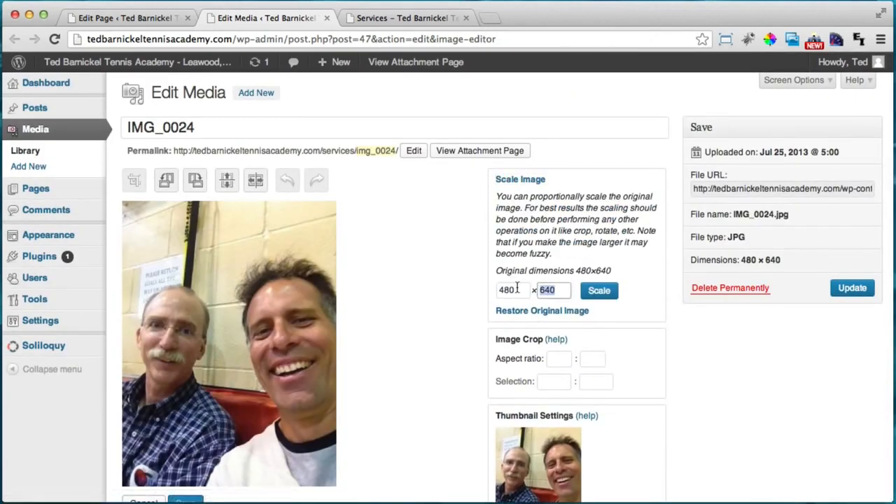
pyautogui.write('200')
pyautogui.click(599, 293)
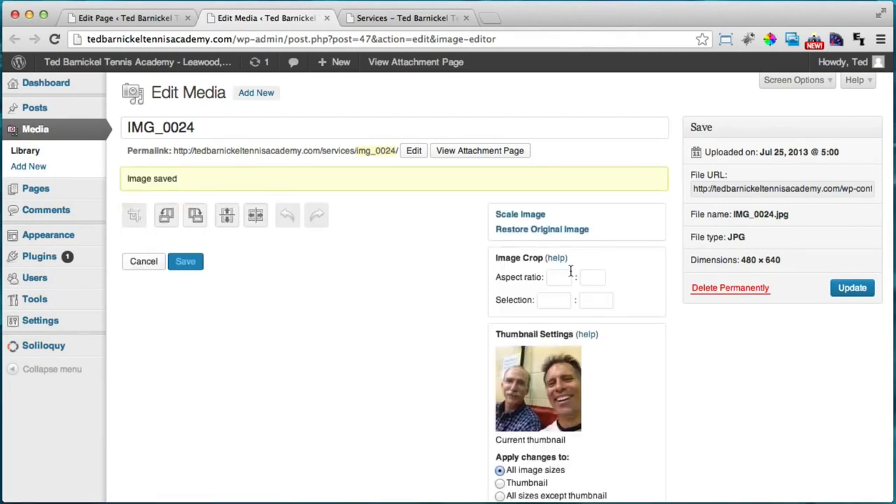
pyautogui.scroll(-1, 571, 270)
pyautogui.scroll(-5, 572, 270)
pyautogui.scroll(3, 351, 277)
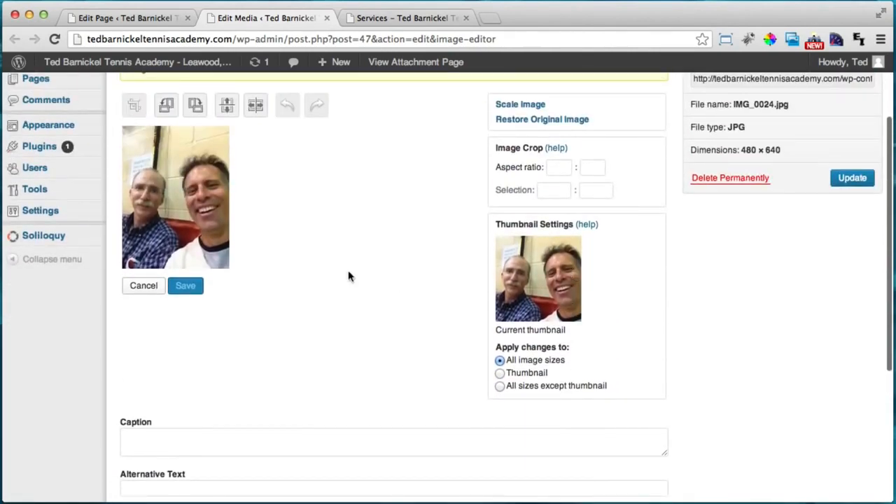
pyautogui.click(847, 180)
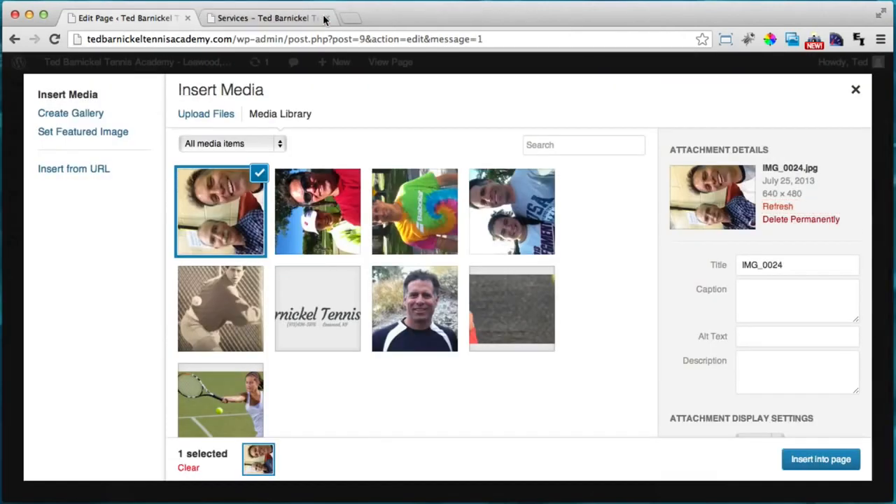
# Insert IMG_0024 with Link To set to None into the Group Lessons text block, then update the Services page.
pyautogui.click(327, 18)
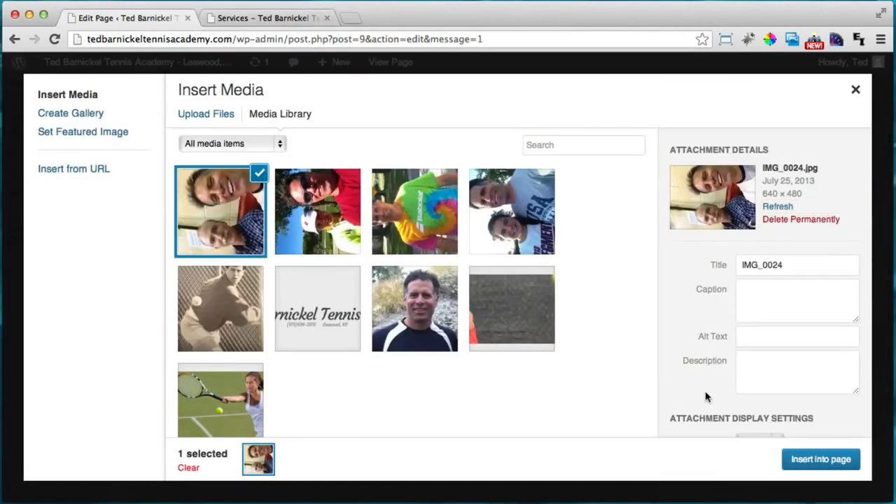
pyautogui.scroll(-3, 770, 343)
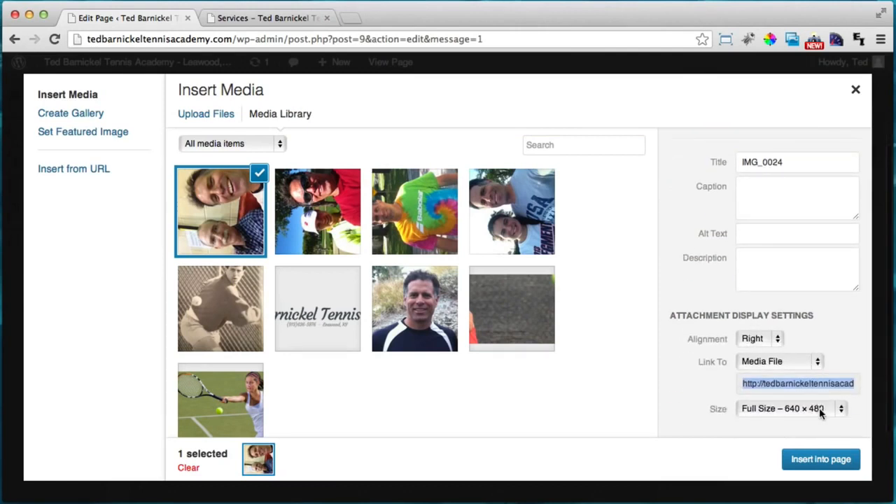
pyautogui.click(803, 361)
pyautogui.click(771, 387)
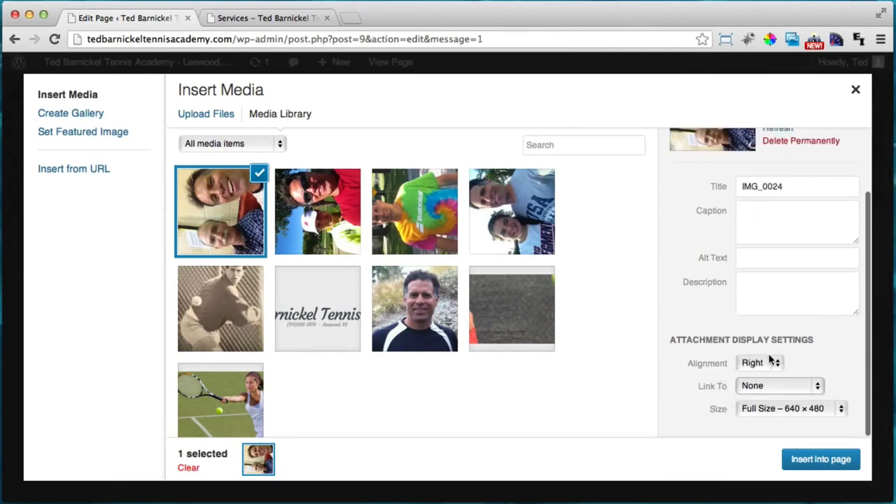
pyautogui.click(820, 460)
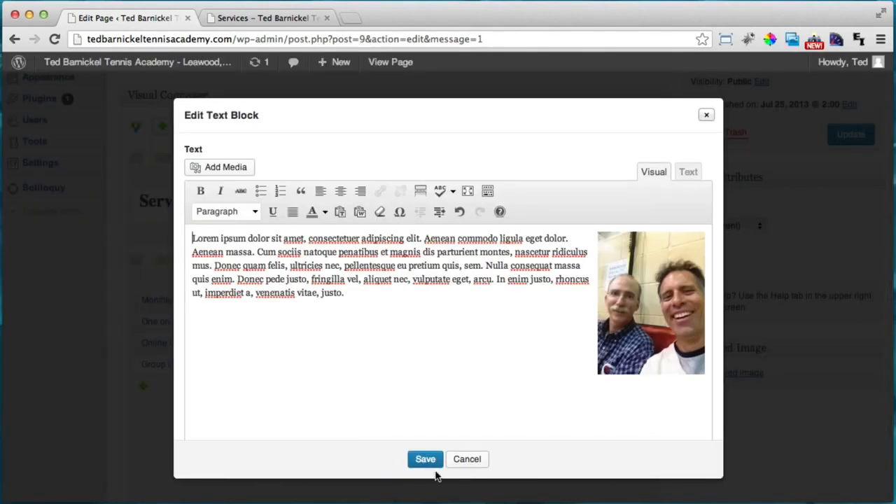
pyautogui.click(425, 460)
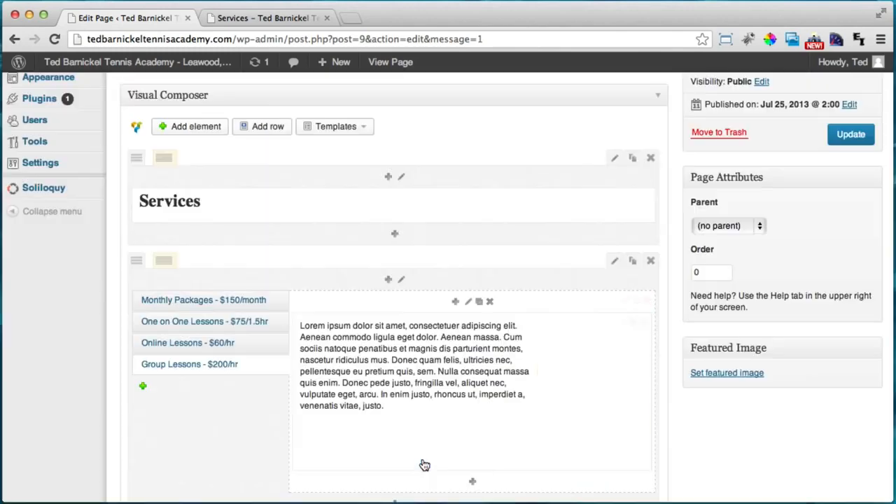
pyautogui.scroll(2, 806, 255)
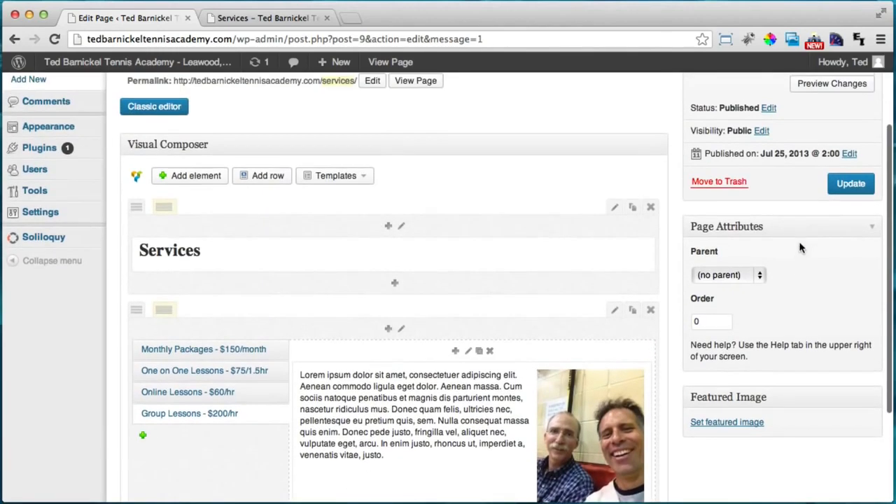
pyautogui.click(852, 186)
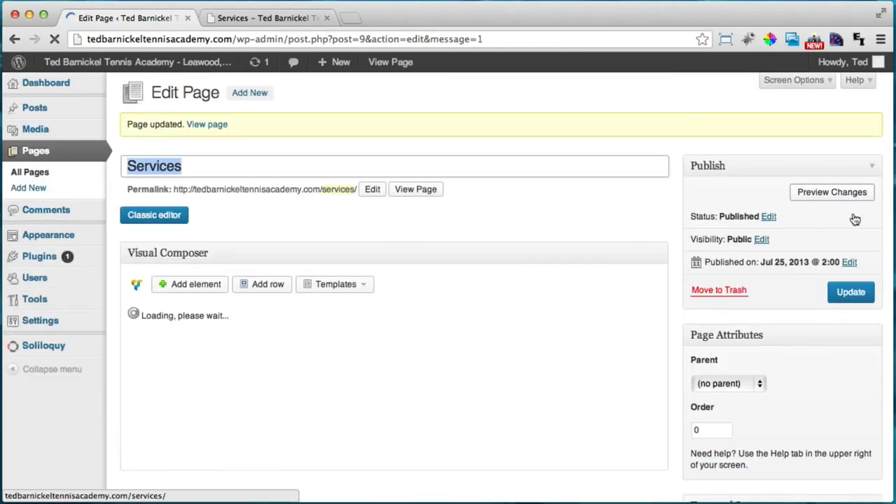
pyautogui.click(280, 20)
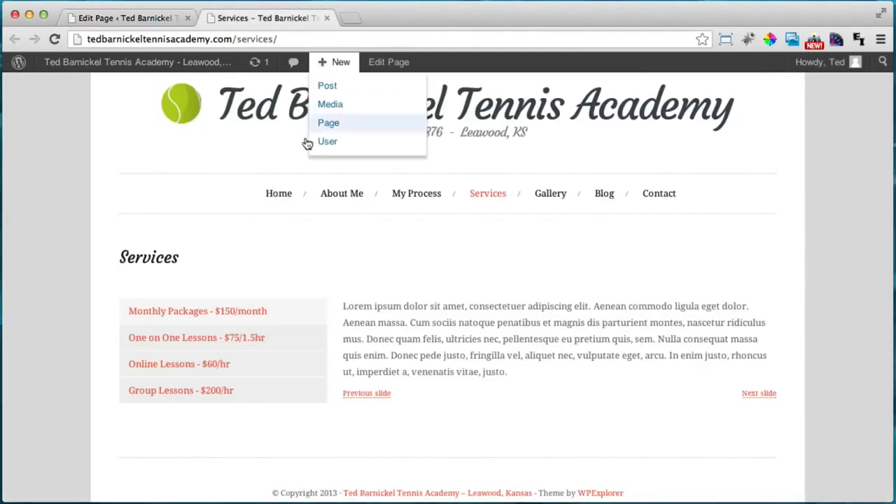
pyautogui.click(55, 39)
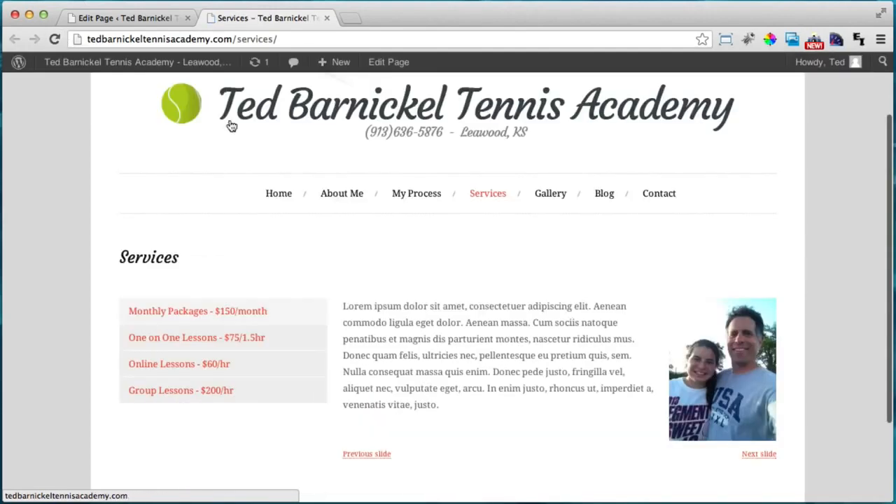
pyautogui.scroll(-1, 395, 253)
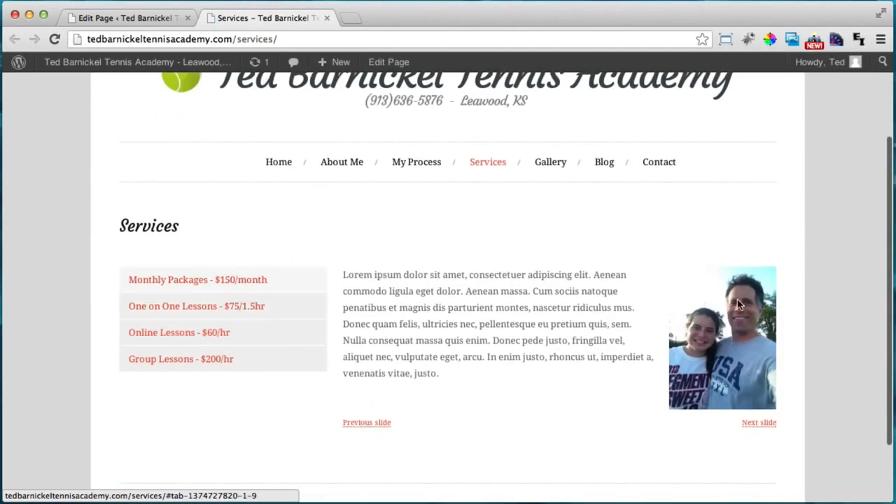
pyautogui.click(260, 311)
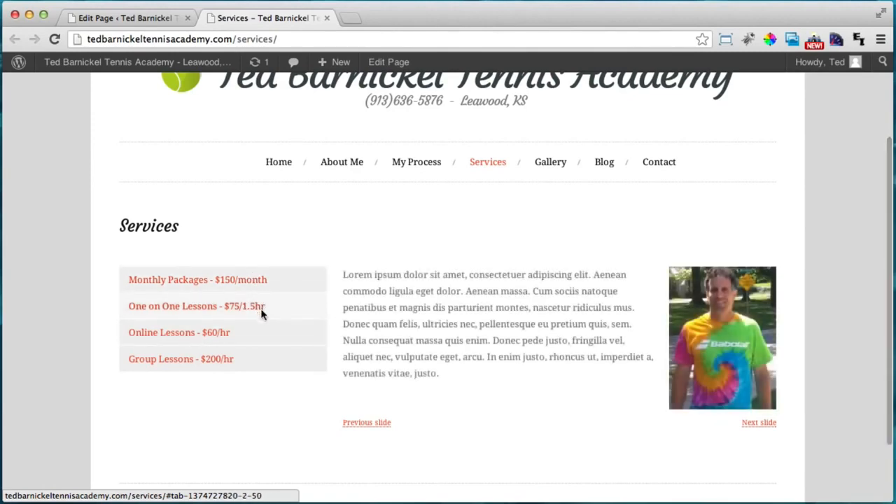
pyautogui.click(243, 333)
pyautogui.click(242, 359)
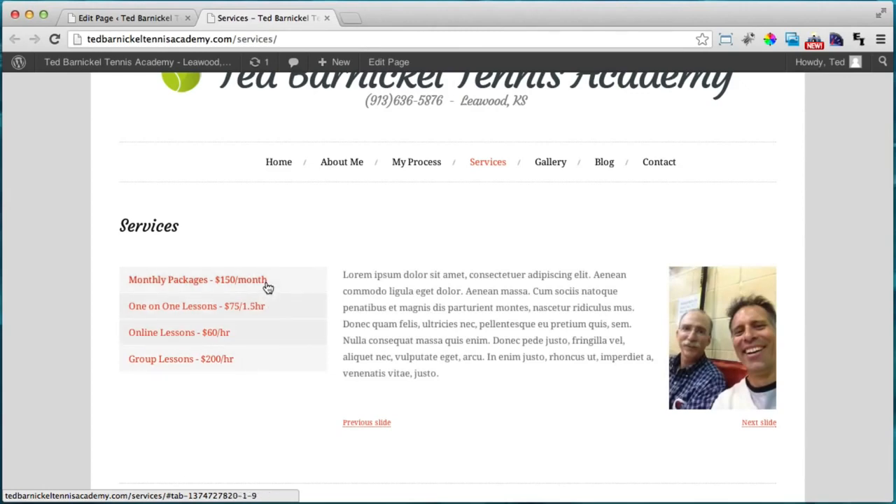
pyautogui.click(758, 424)
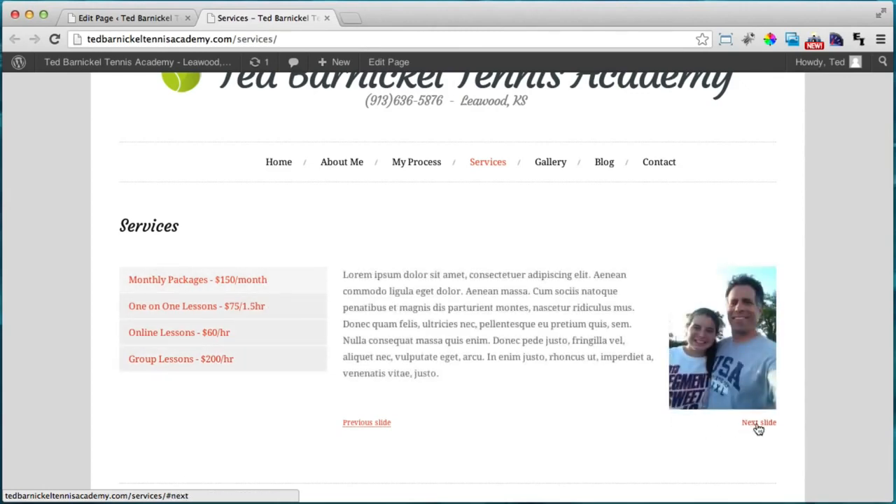
pyautogui.click(758, 424)
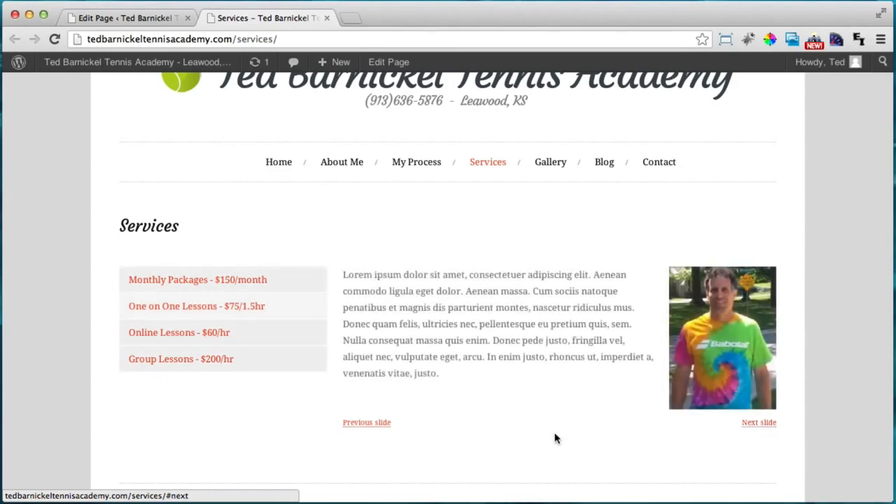
pyautogui.click(366, 424)
pyautogui.click(365, 425)
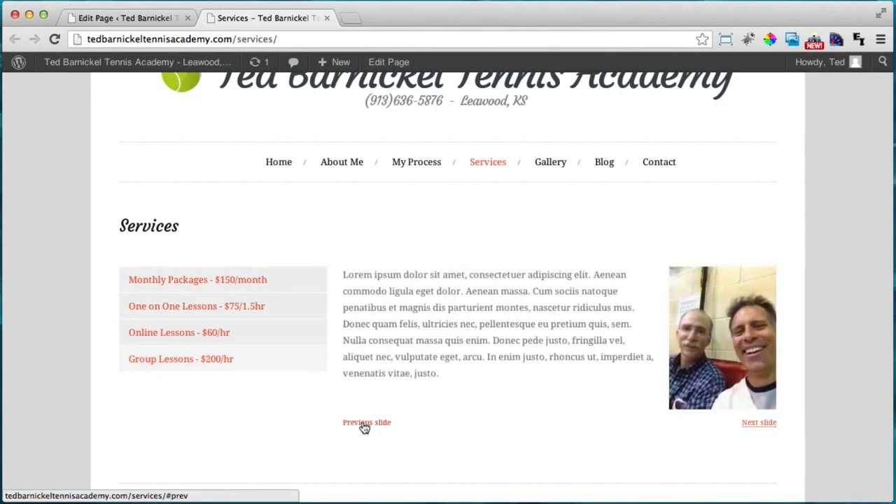
pyautogui.click(366, 424)
pyautogui.scroll(-3, 465, 320)
pyautogui.scroll(3, 451, 376)
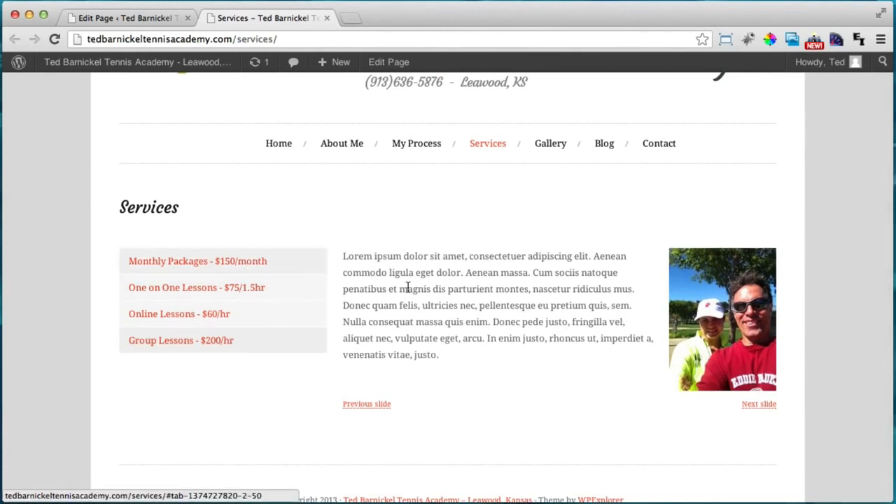
pyautogui.scroll(-2, 475, 282)
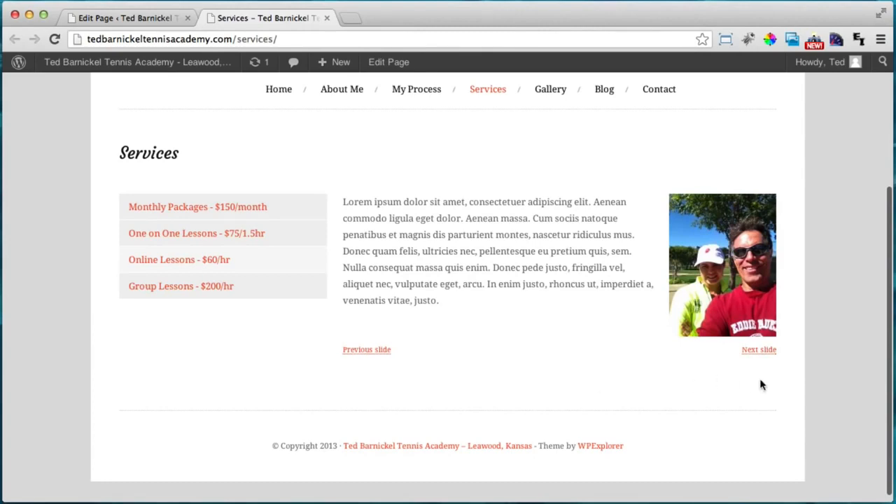
pyautogui.scroll(2, 617, 378)
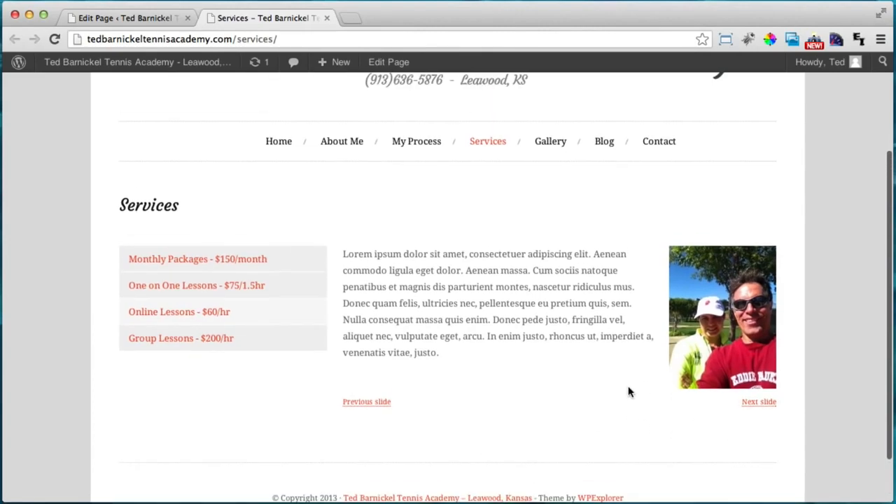
pyautogui.click(130, 19)
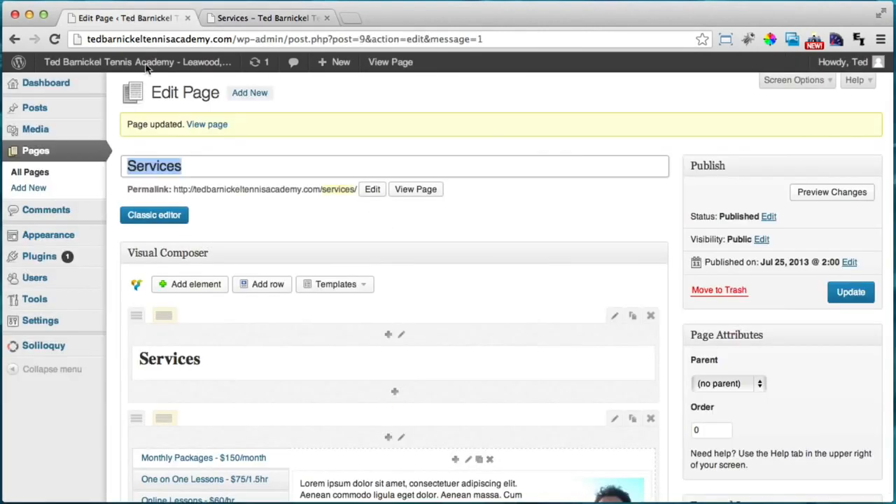
# Add a Call to Action Button element and paste the inquiry message over its placeholder text.
pyautogui.scroll(-5, 553, 252)
pyautogui.scroll(5, 553, 256)
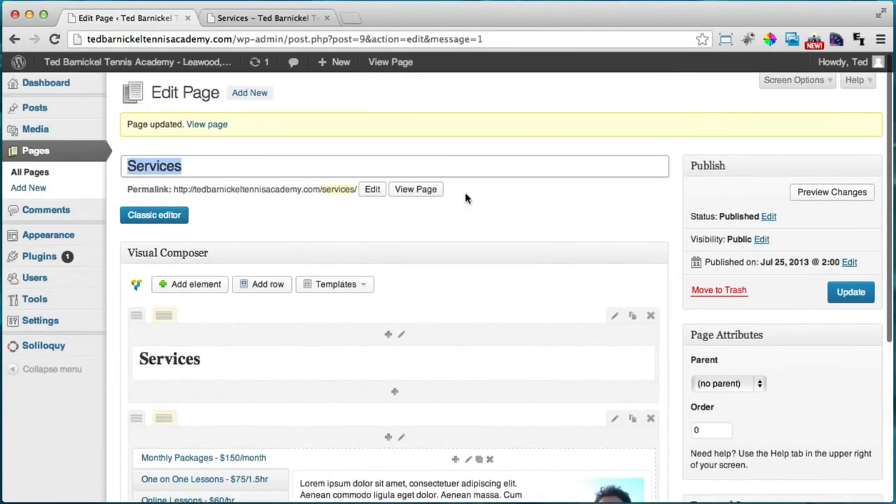
pyautogui.scroll(-1, 392, 266)
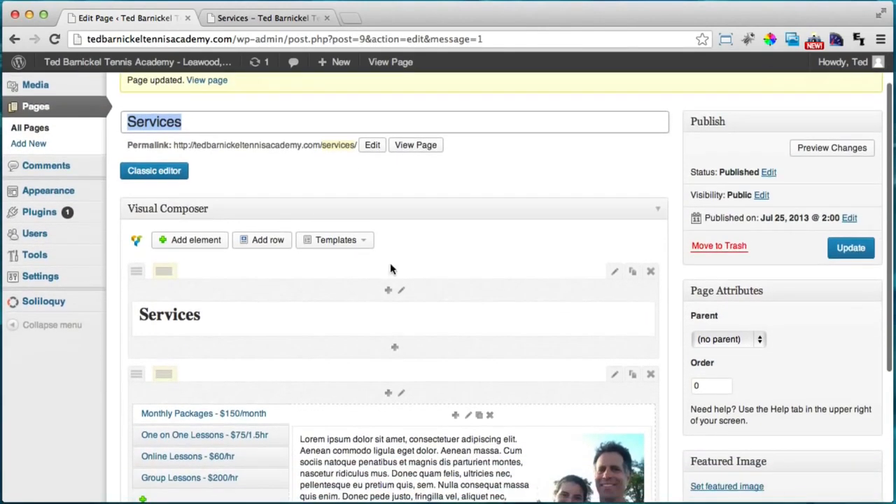
pyautogui.click(204, 247)
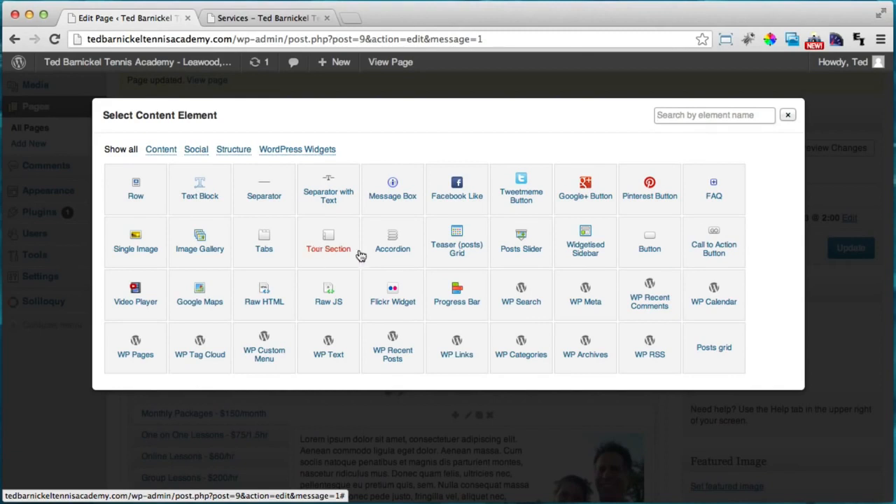
pyautogui.click(715, 234)
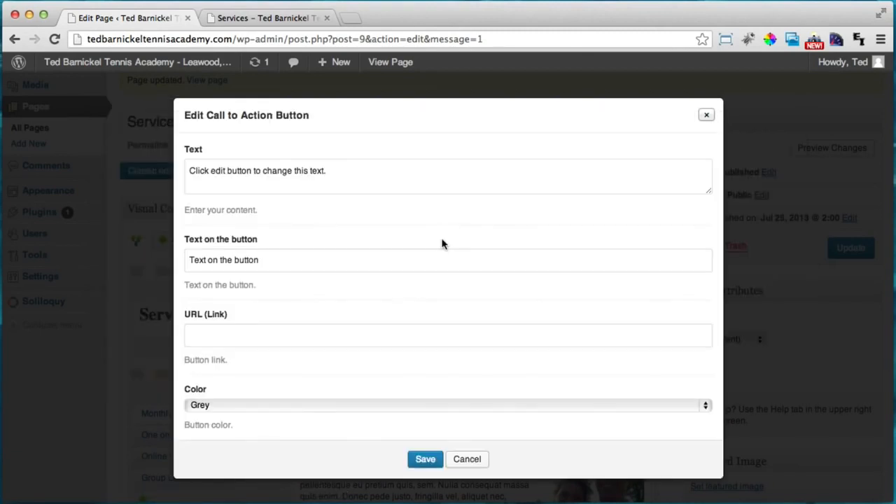
pyautogui.moveTo(367, 178); pyautogui.dragTo(145, 159)
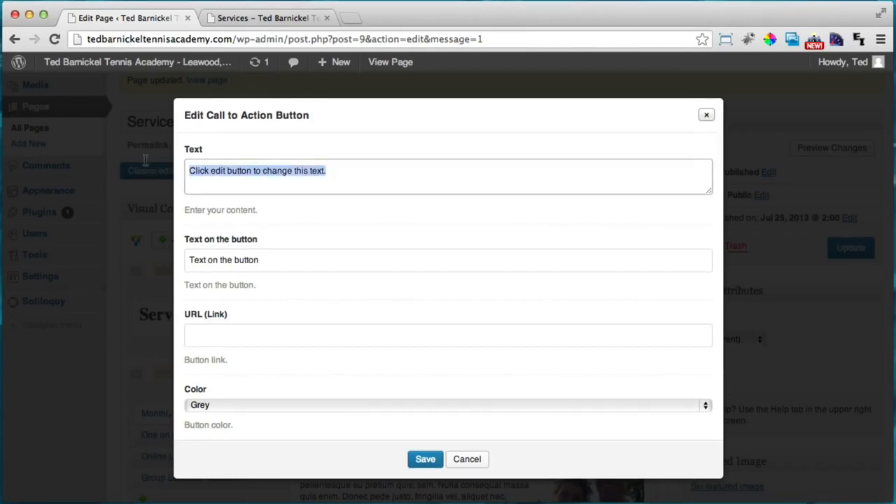
pyautogui.press('super+Tab')
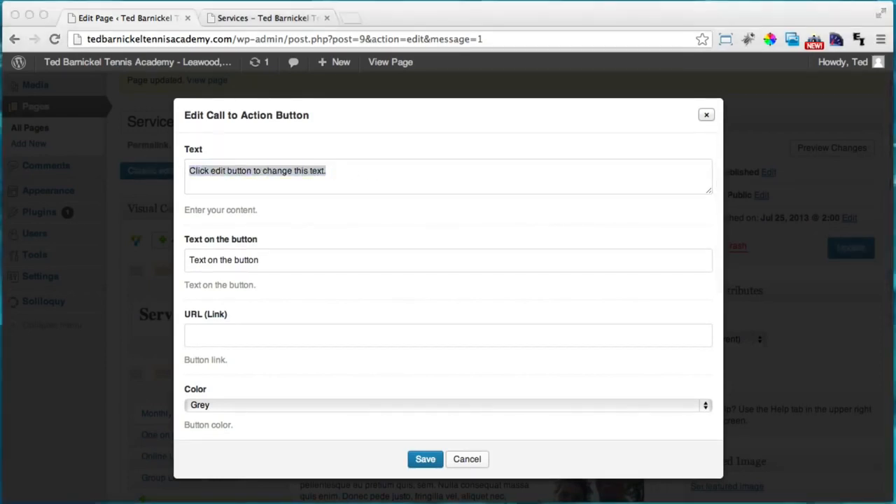
pyautogui.press('super+Tab')
pyautogui.click(406, 175)
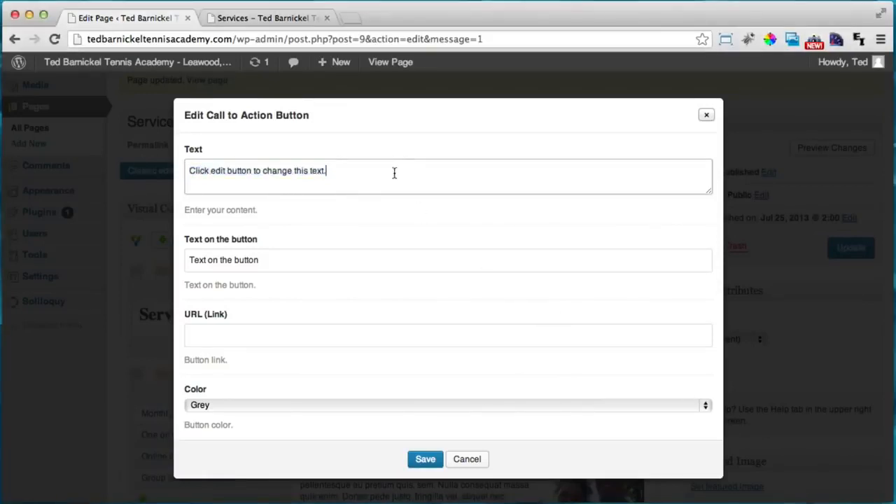
pyautogui.moveTo(394, 173); pyautogui.dragTo(123, 158)
pyautogui.write('To inquire about any of the services above please contact me >>')
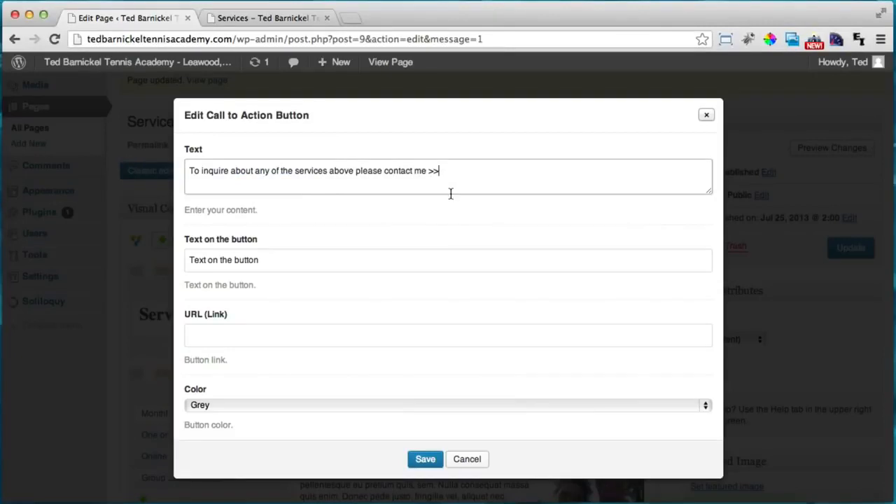
# Give the button a Contact label and the link /contact, checked against the live Contact page.
pyautogui.moveTo(280, 264); pyautogui.dragTo(186, 259)
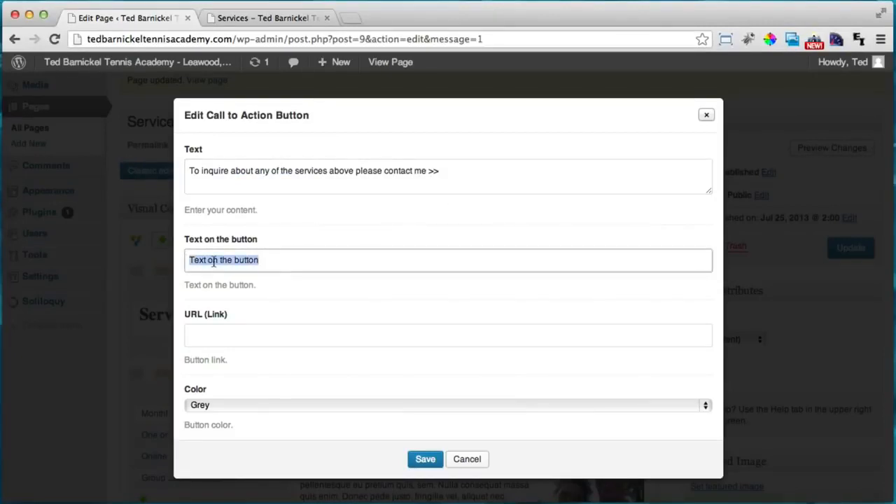
pyautogui.write('Contact Ted')
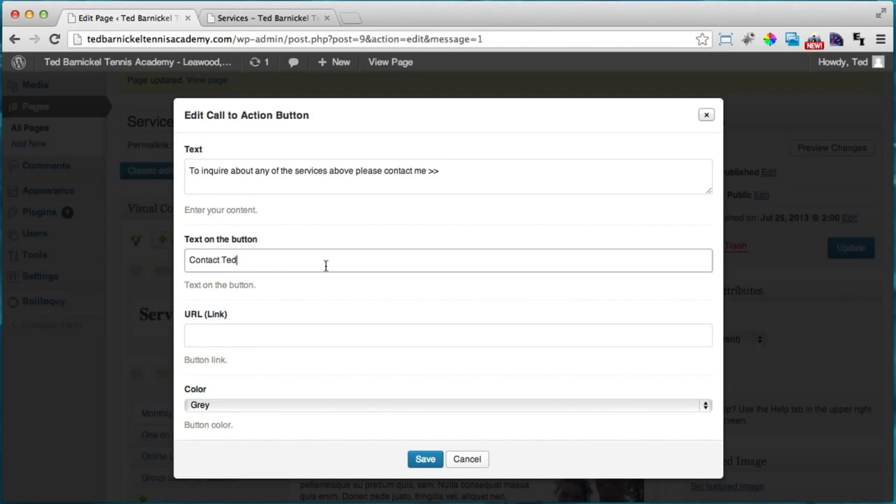
pyautogui.scroll(-1, 335, 275)
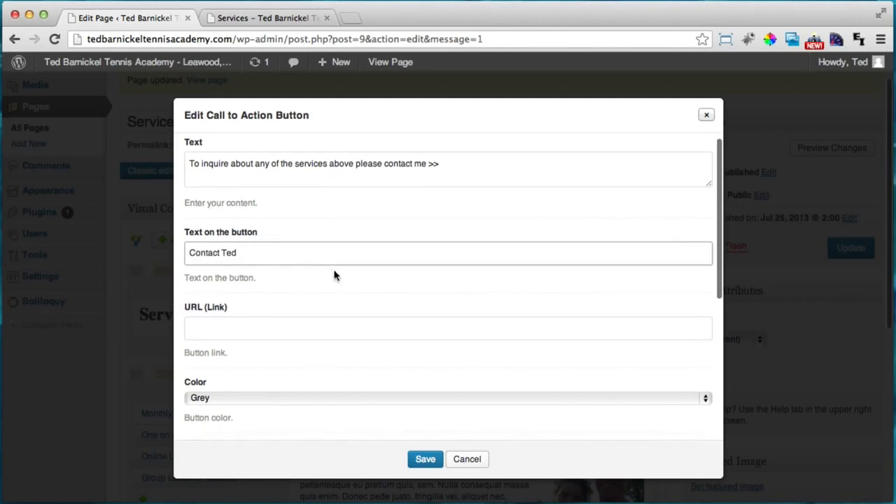
pyautogui.click(259, 330)
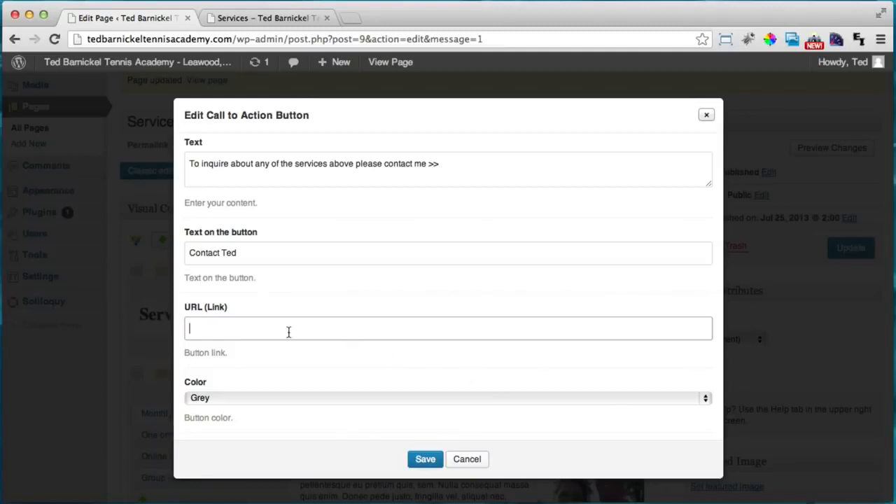
pyautogui.write('/contact')
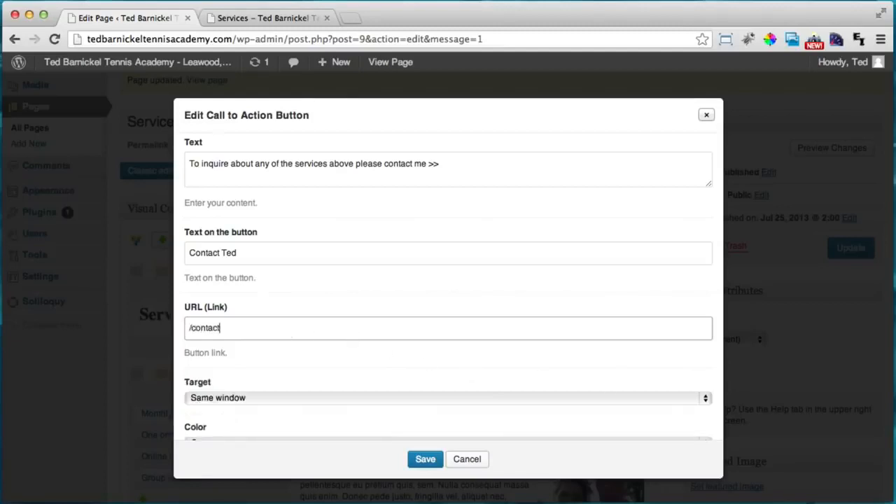
pyautogui.click(275, 21)
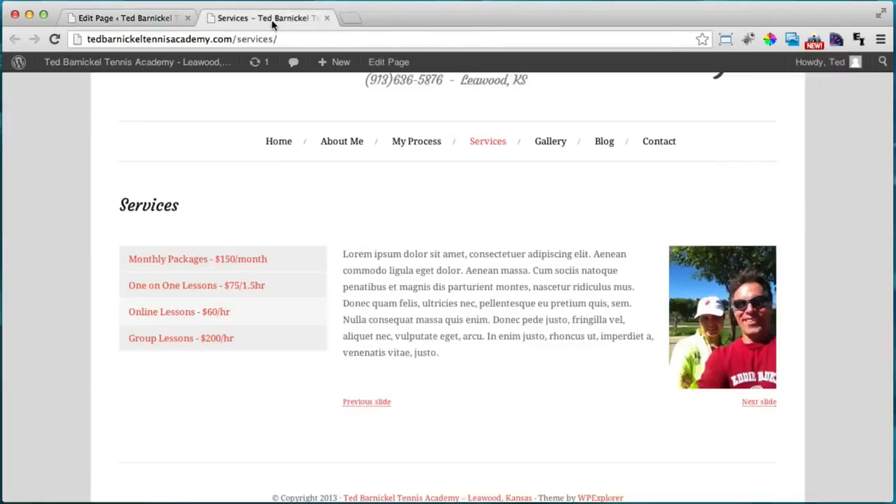
pyautogui.click(656, 143)
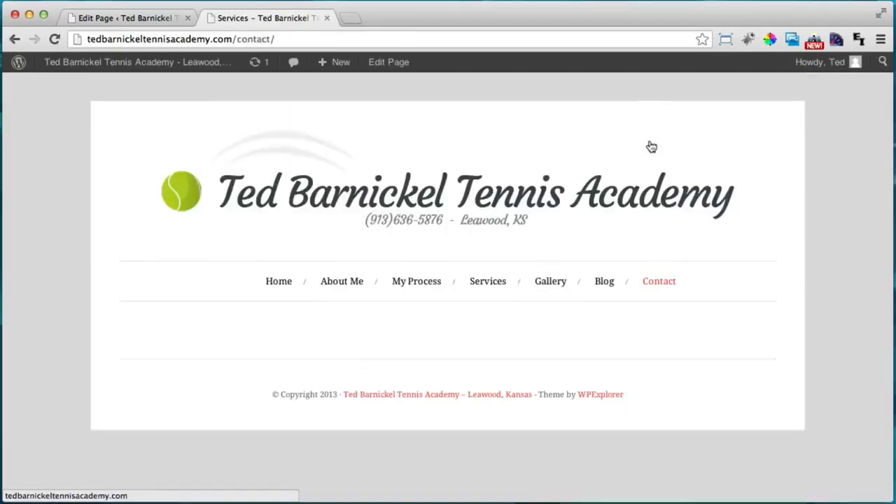
pyautogui.click(219, 39)
pyautogui.click(283, 39)
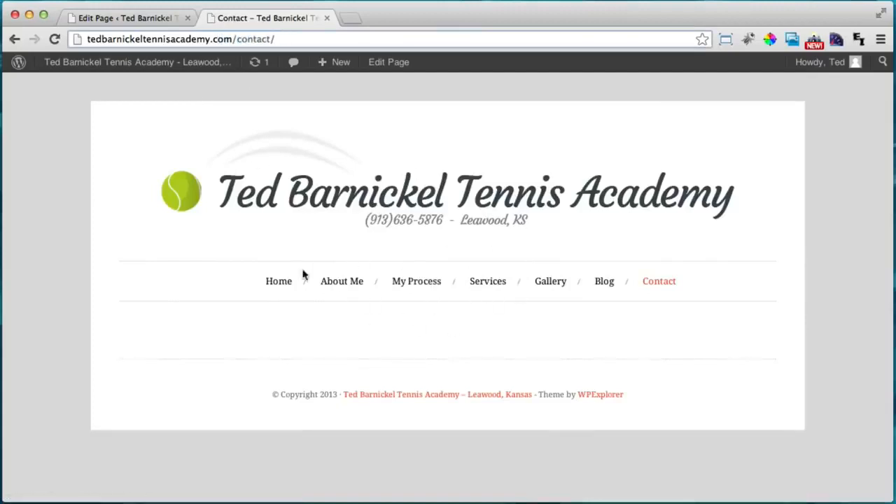
pyautogui.click(15, 39)
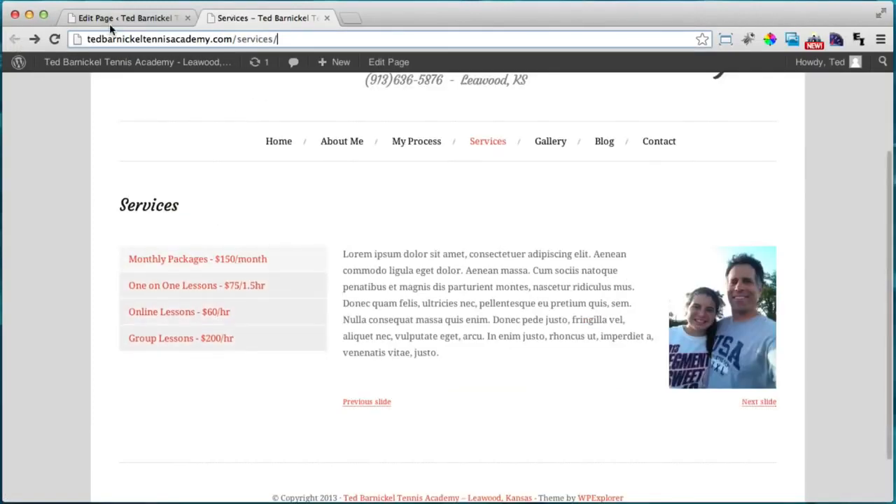
pyautogui.click(132, 19)
# Style the button Blue with a Play icon at Large size and save the element.
pyautogui.scroll(-3, 486, 381)
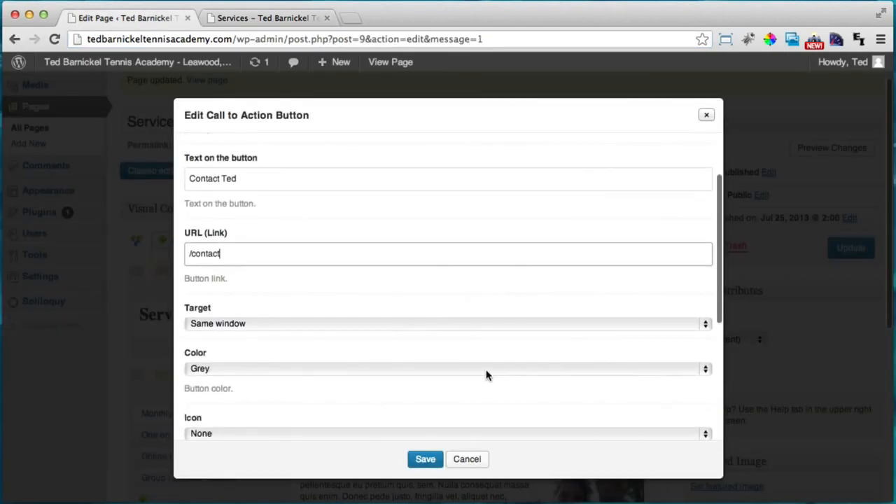
pyautogui.click(294, 340)
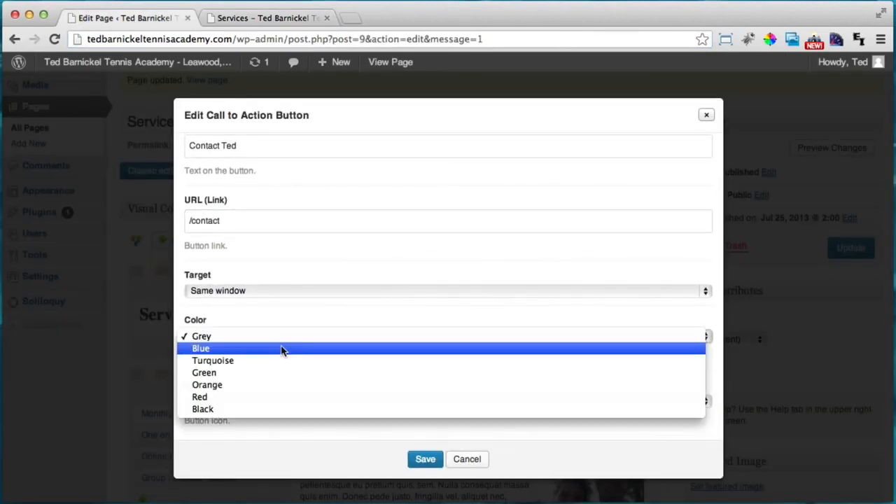
pyautogui.click(278, 352)
pyautogui.scroll(-3, 404, 343)
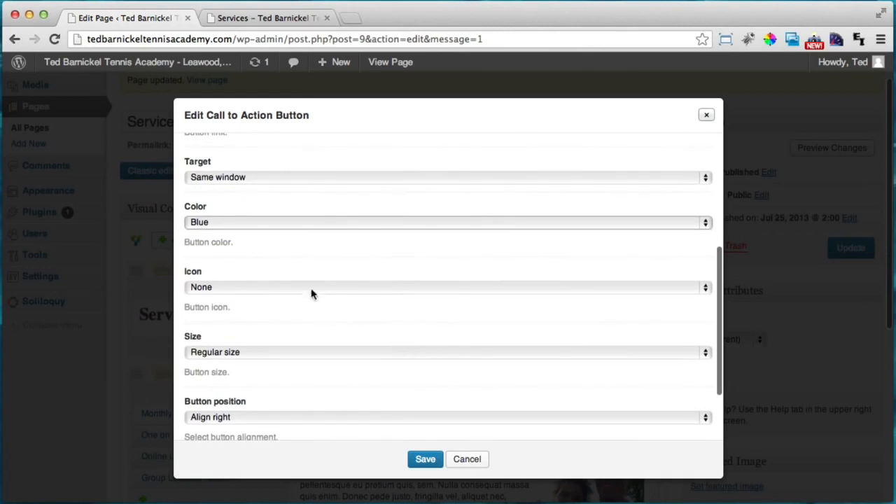
pyautogui.click(311, 287)
pyautogui.scroll(-1, 394, 458)
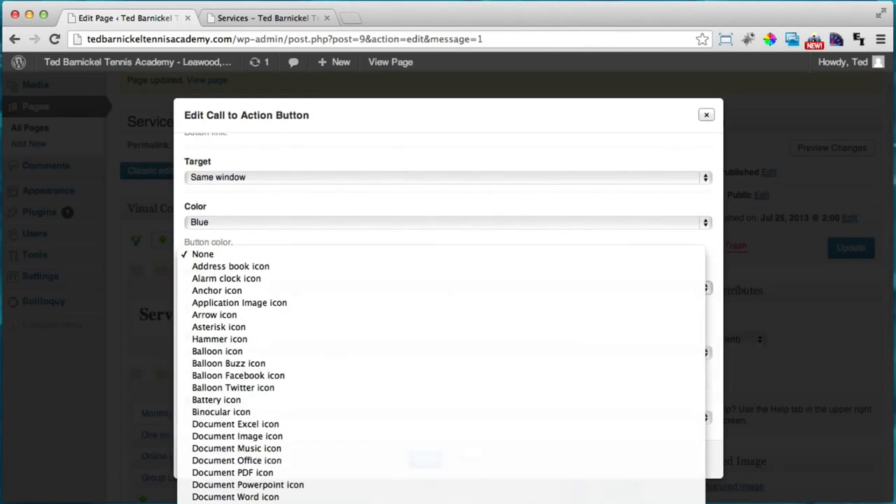
pyautogui.click(394, 503)
pyautogui.click(368, 355)
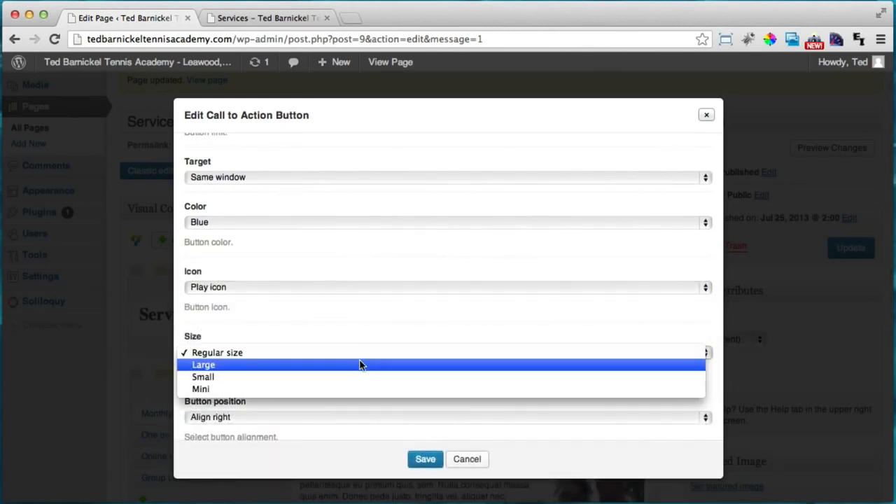
pyautogui.click(358, 365)
pyautogui.scroll(-3, 378, 351)
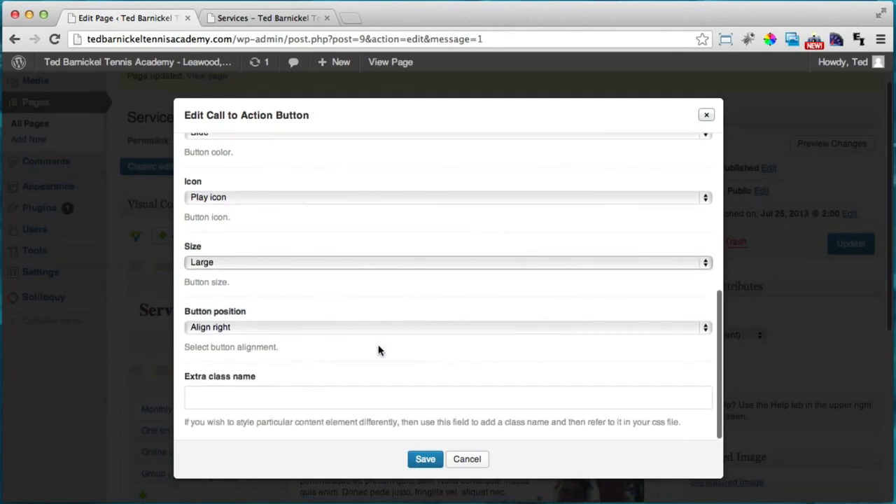
pyautogui.click(425, 460)
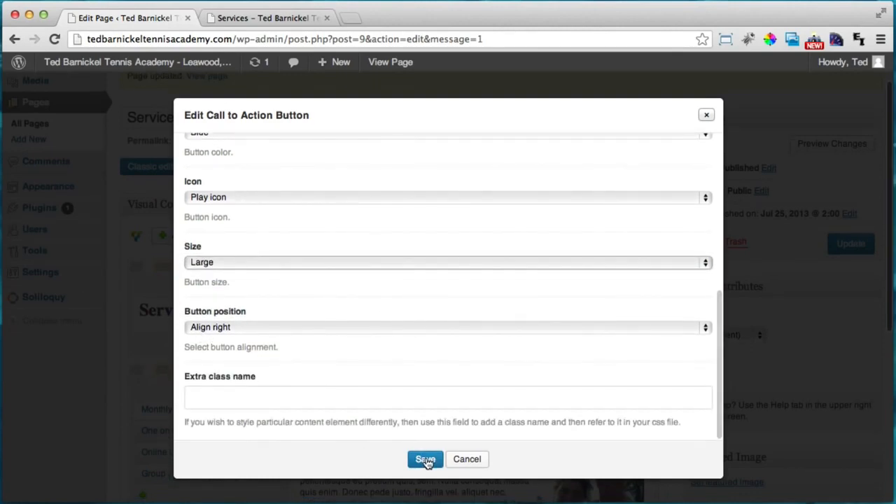
pyautogui.scroll(-5, 438, 362)
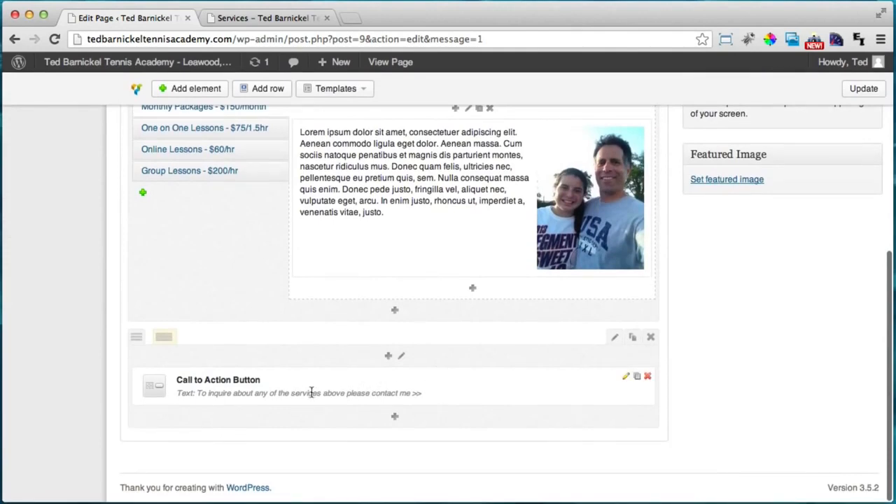
# Update the Services page, reload it live, and confirm the contact button opens the Contact page.
pyautogui.scroll(5, 719, 397)
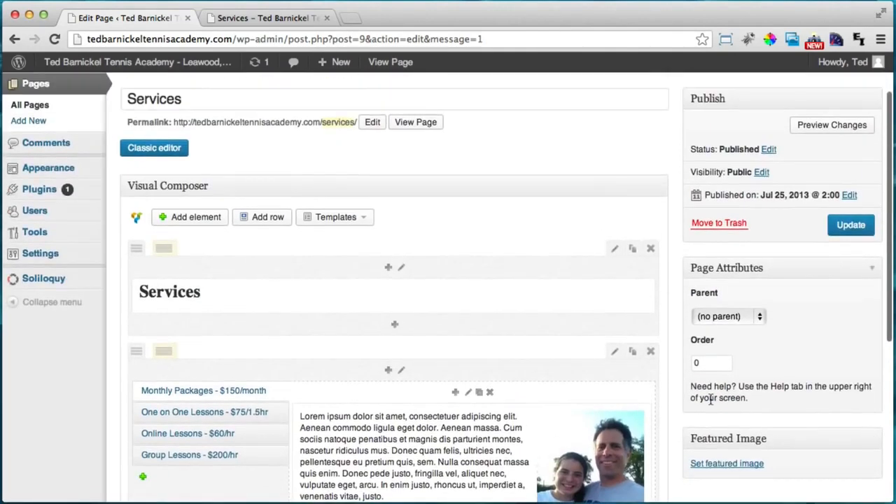
pyautogui.click(852, 226)
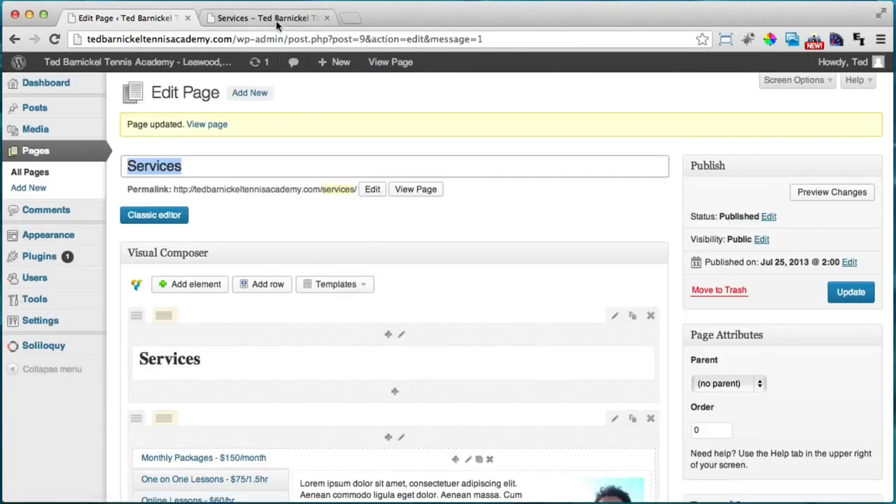
pyautogui.click(274, 18)
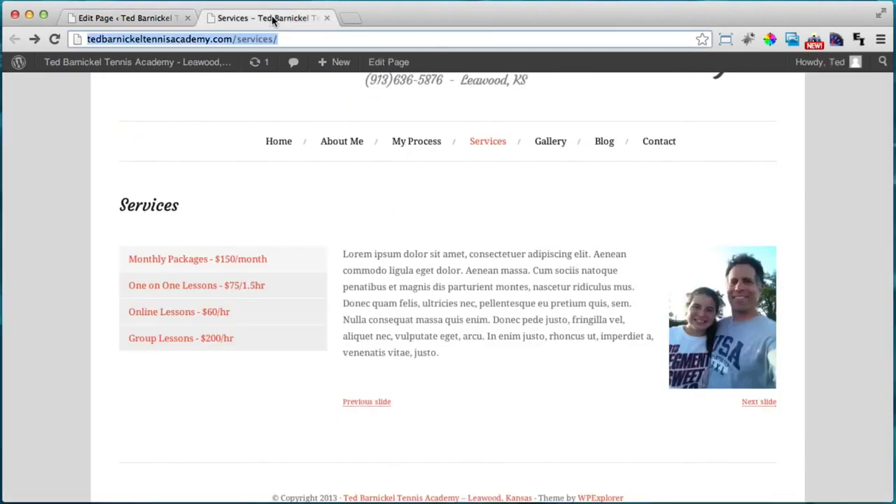
pyautogui.click(55, 39)
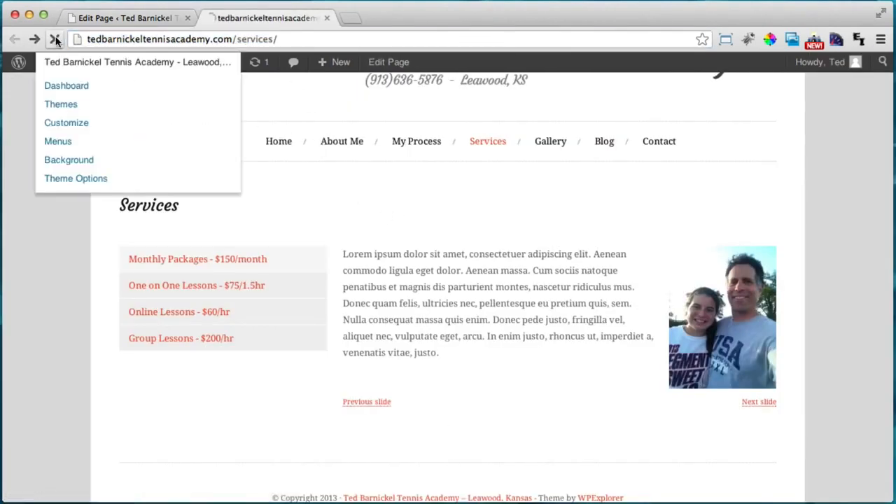
pyautogui.scroll(-5, 563, 220)
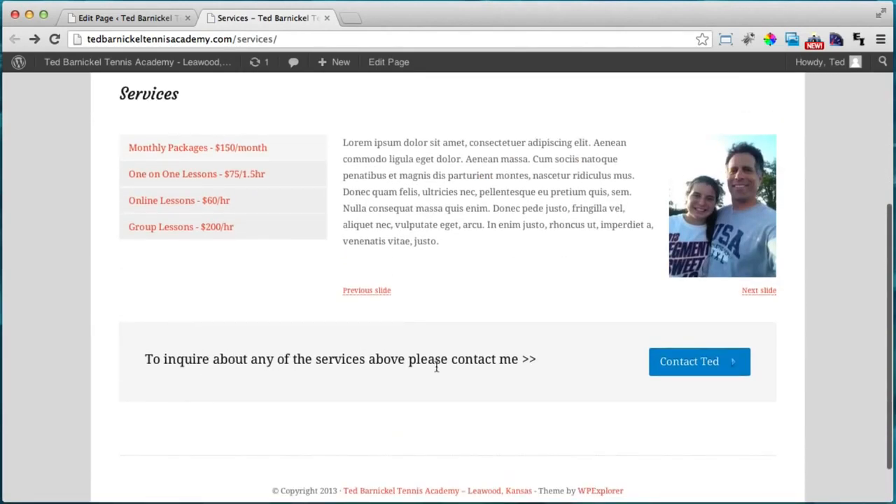
pyautogui.scroll(3, 518, 356)
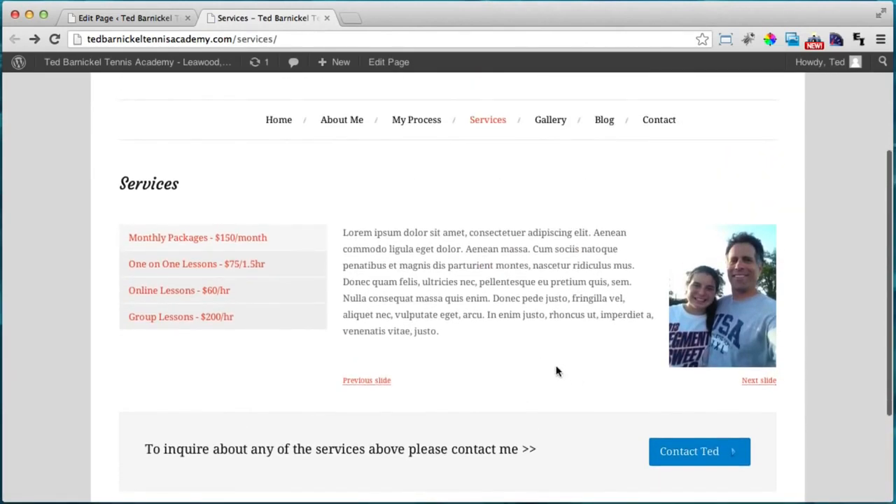
pyautogui.click(711, 455)
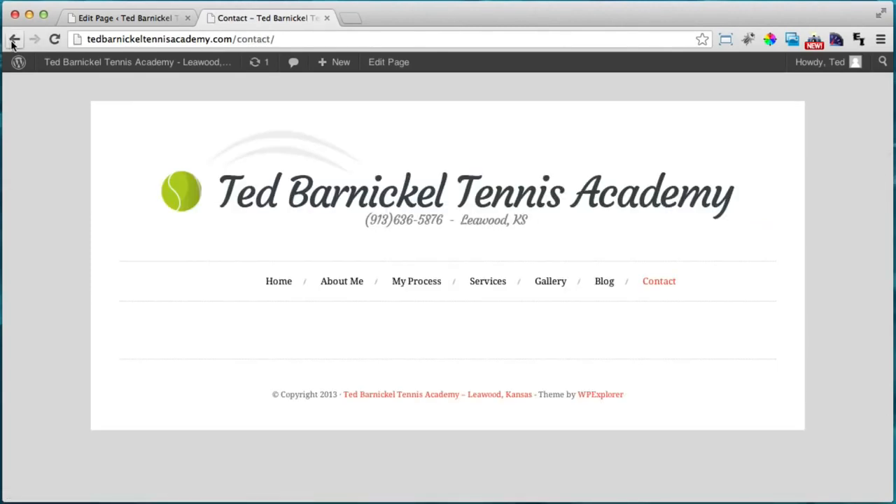
pyautogui.click(13, 42)
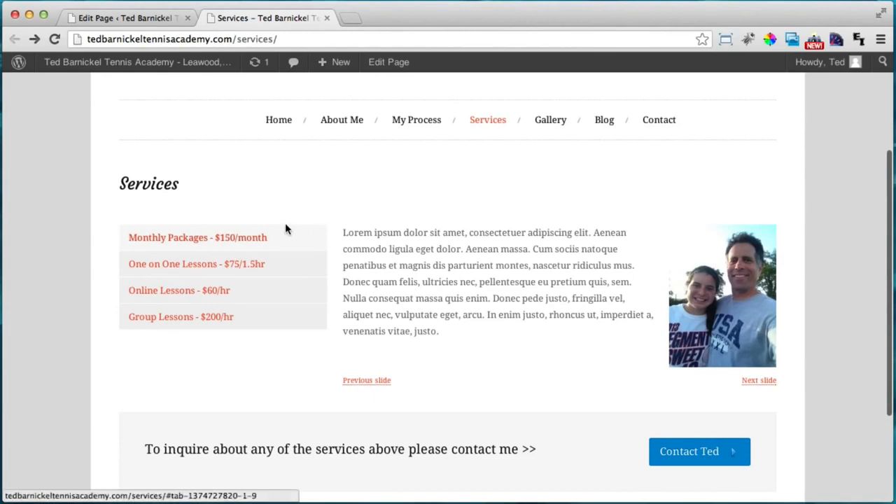
# Review the new call-to-action sentence on the live Services page.
pyautogui.scroll(-1, 294, 234)
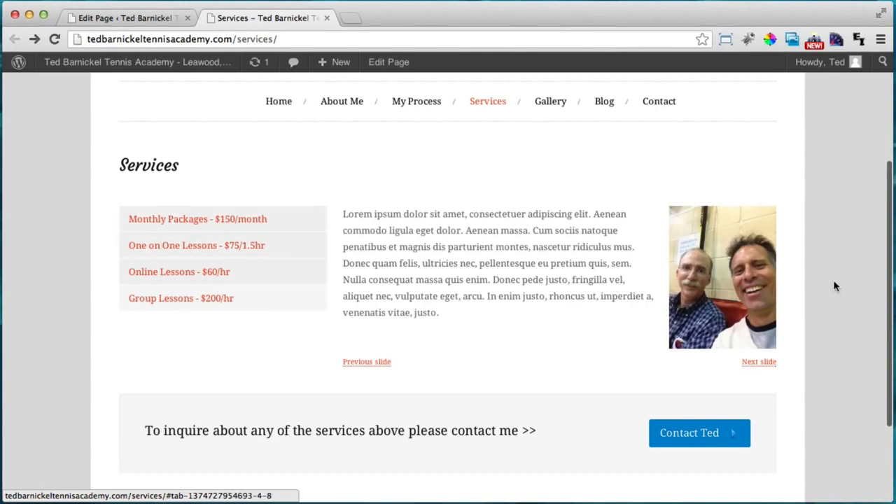
pyautogui.scroll(-2, 356, 275)
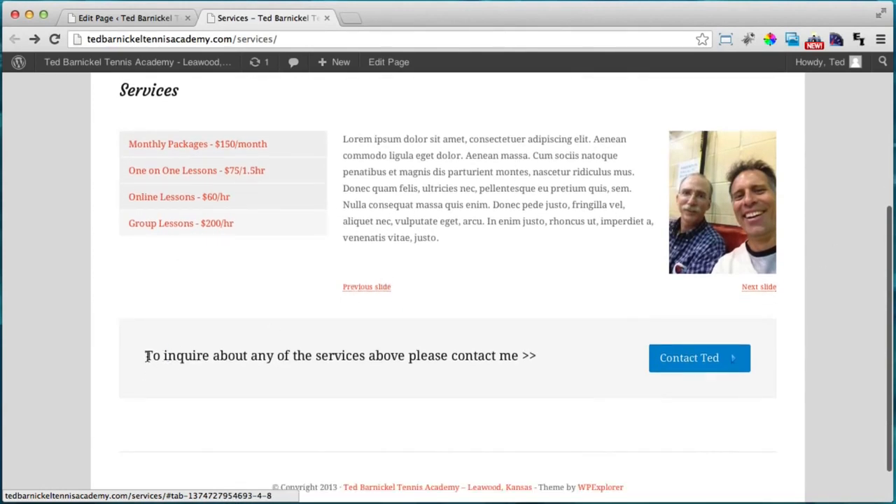
pyautogui.moveTo(145, 357); pyautogui.dragTo(586, 360)
pyautogui.click(546, 360)
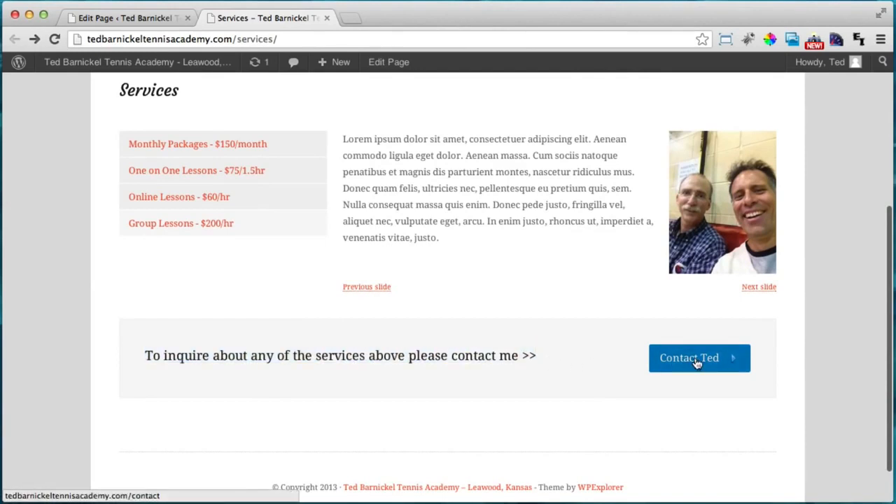
pyautogui.scroll(3, 671, 371)
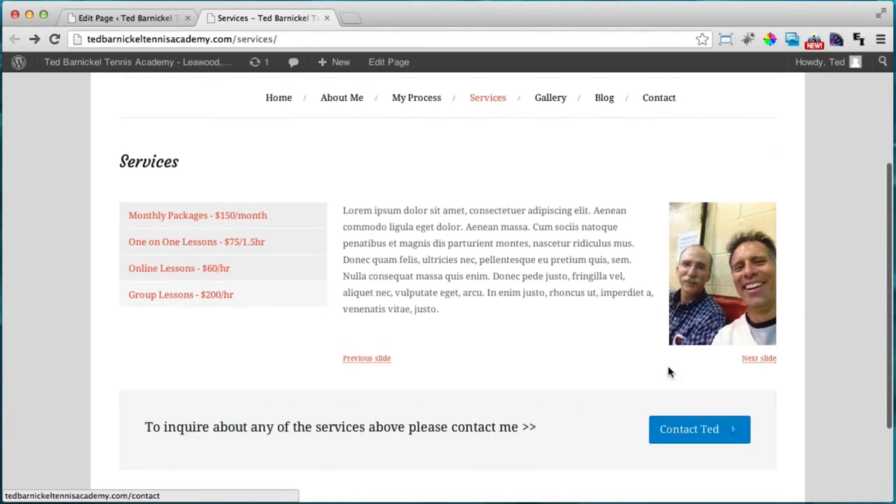
pyautogui.scroll(2, 652, 375)
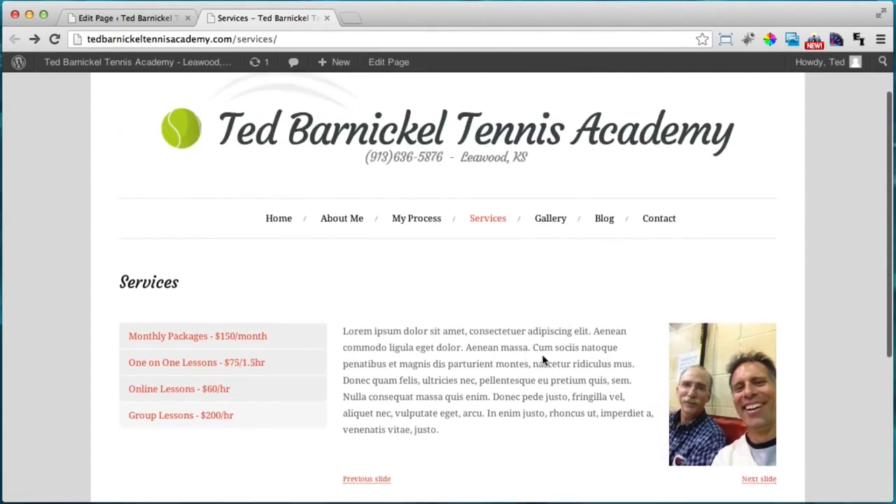
pyautogui.scroll(2, 544, 361)
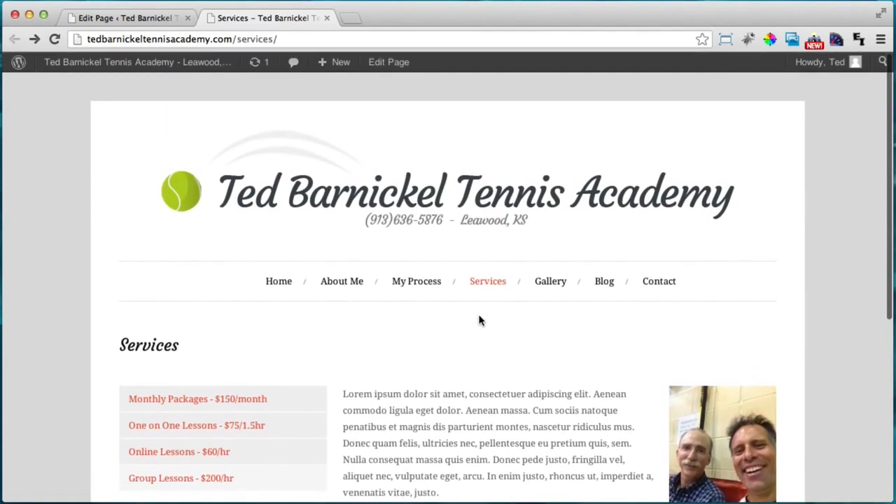
# Open the Gallery page for editing in Visual Composer and show the Add element list.
pyautogui.click(550, 285)
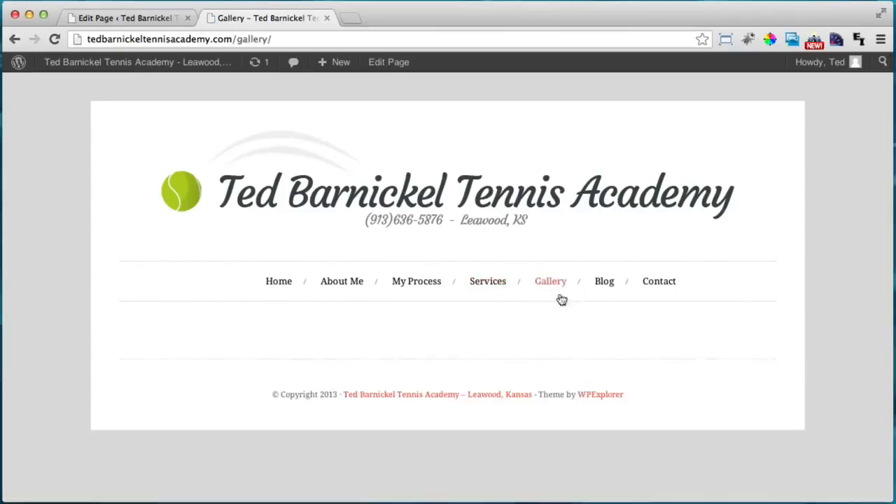
pyautogui.click(187, 18)
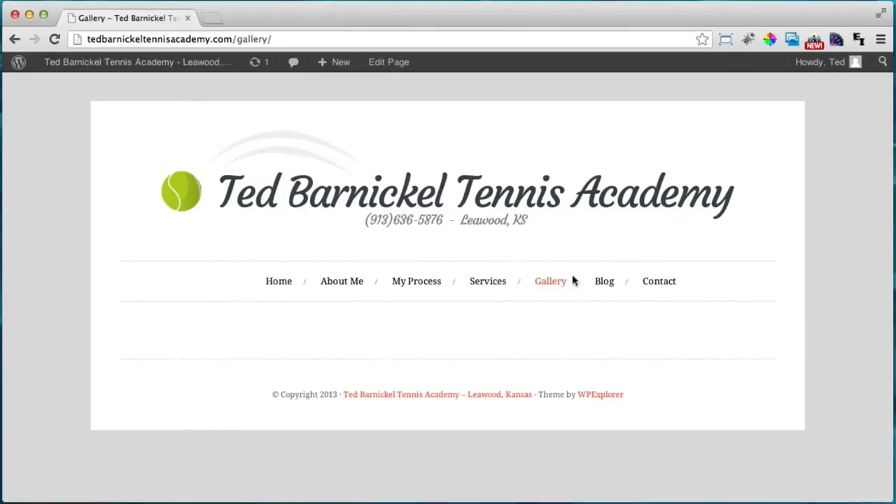
pyautogui.click(393, 65)
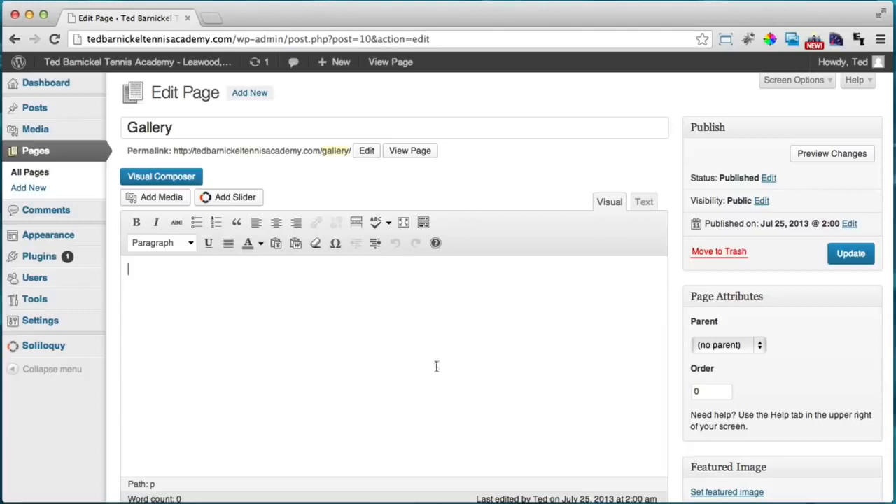
pyautogui.click(184, 179)
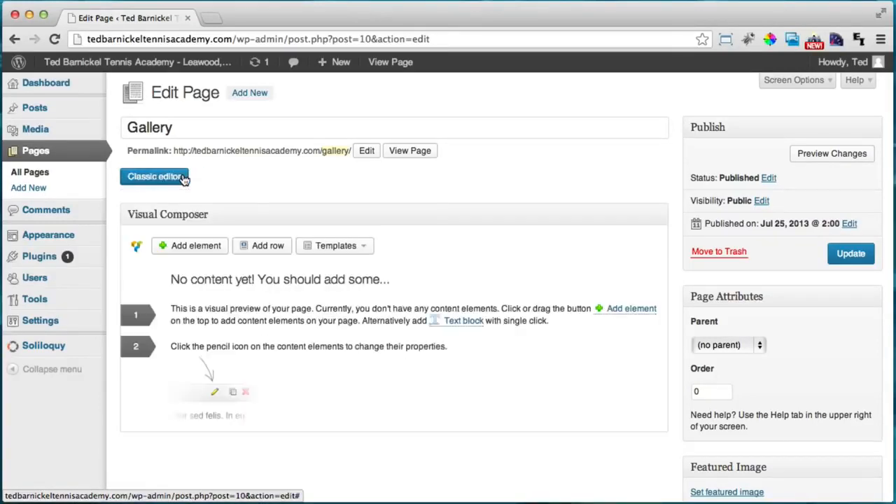
pyautogui.click(336, 245)
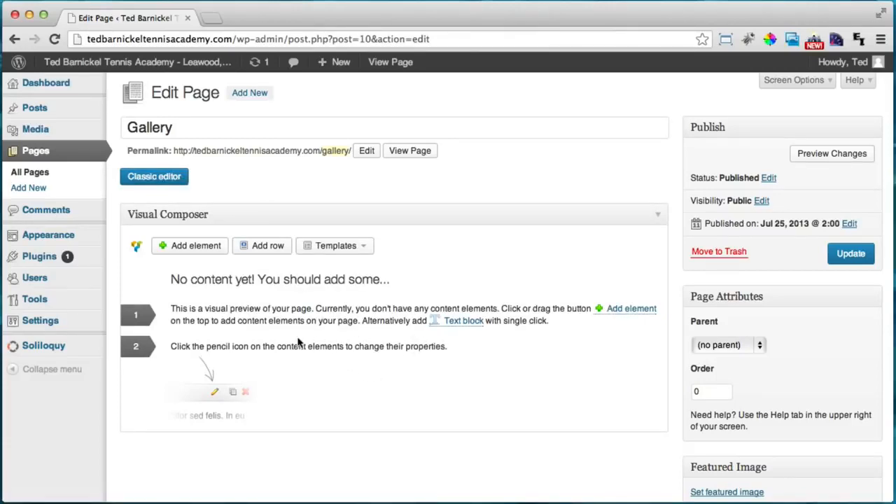
pyautogui.click(187, 246)
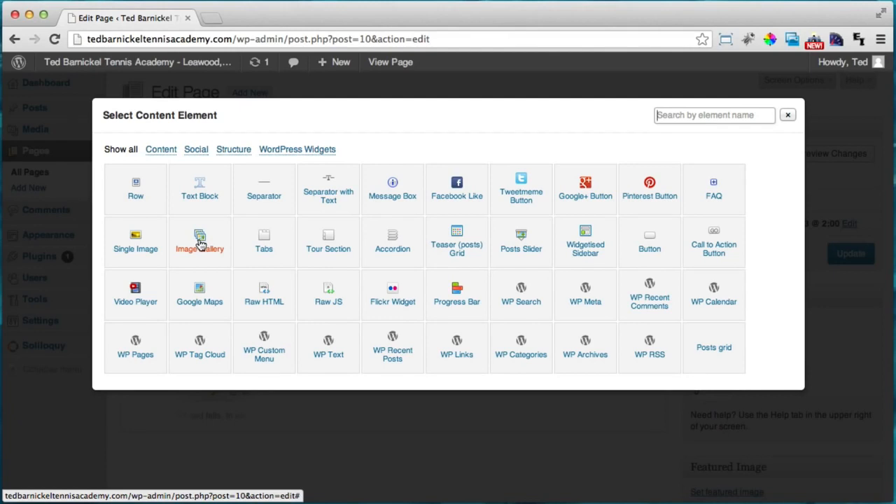
# Add an Image Gallery element with gallery type Image grid and open its Add Images picker.
pyautogui.click(199, 243)
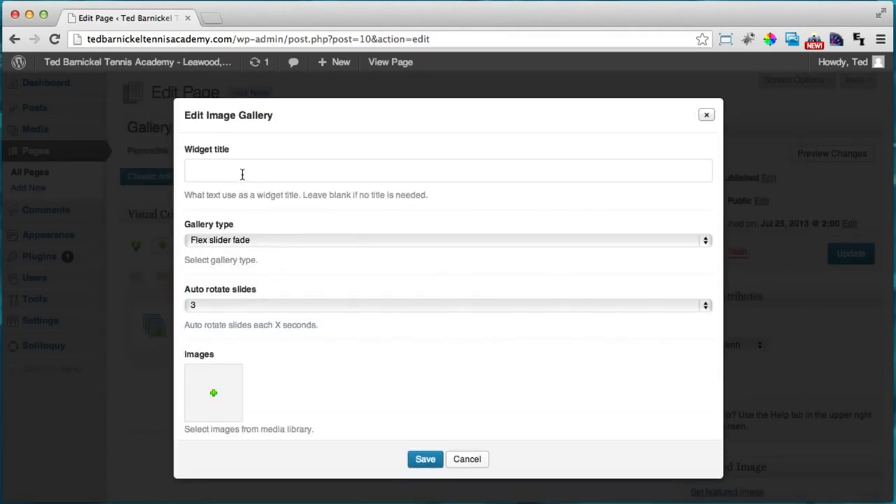
pyautogui.click(286, 242)
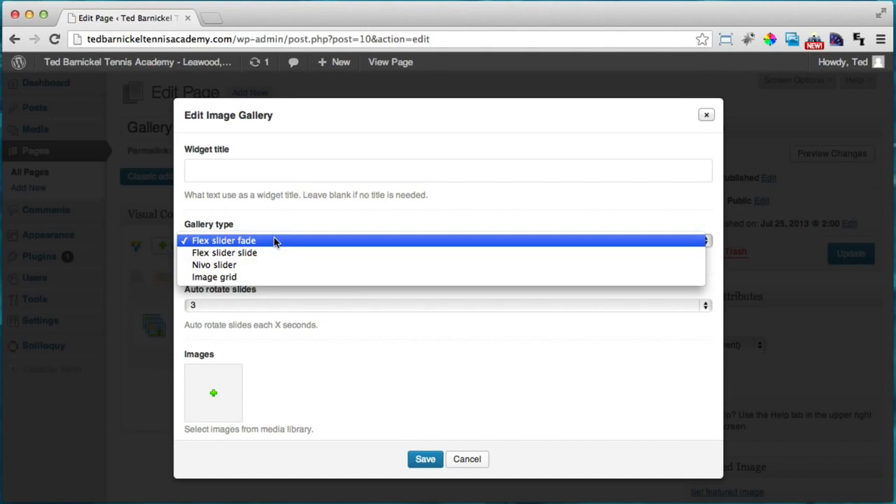
pyautogui.click(274, 241)
pyautogui.click(273, 241)
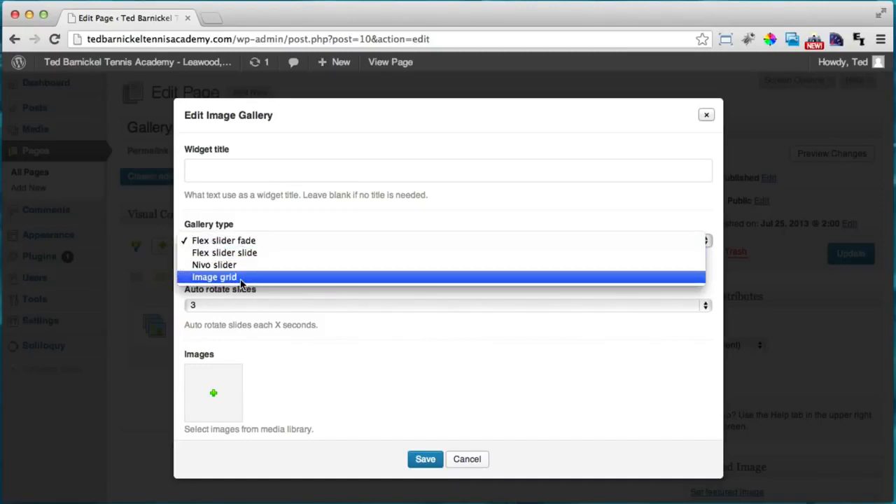
pyautogui.click(240, 280)
pyautogui.scroll(-5, 404, 270)
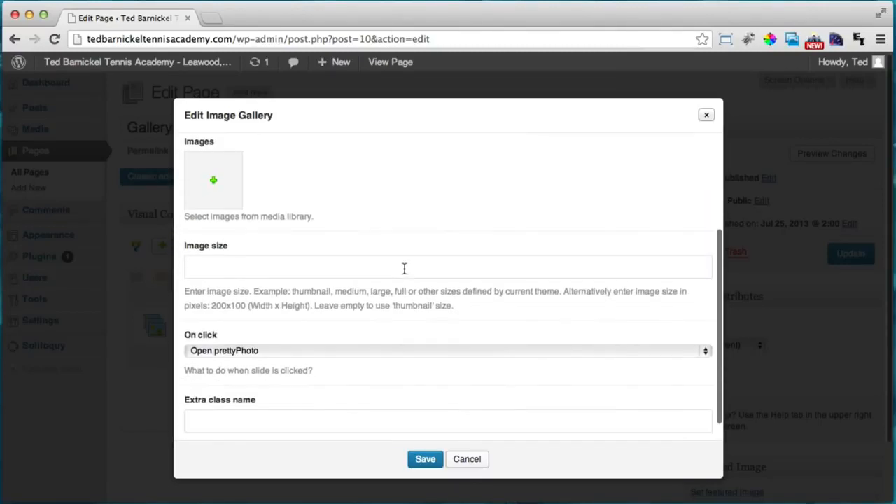
pyautogui.scroll(2, 404, 270)
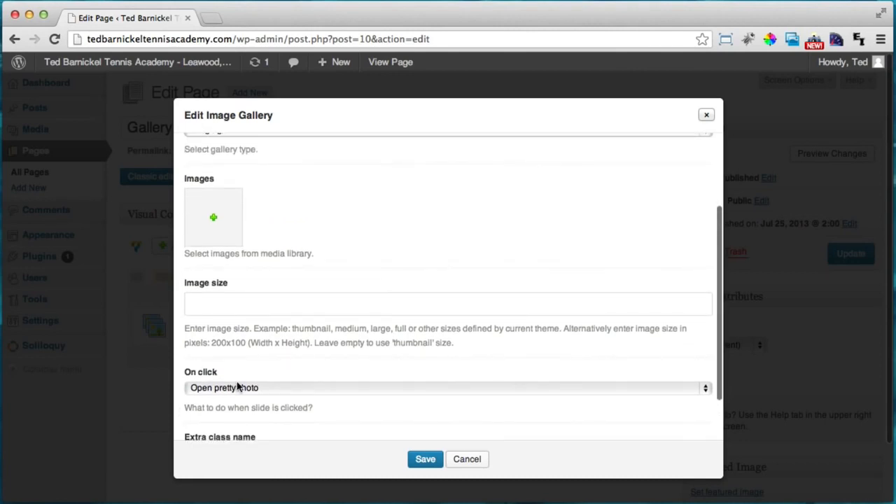
pyautogui.scroll(3, 330, 258)
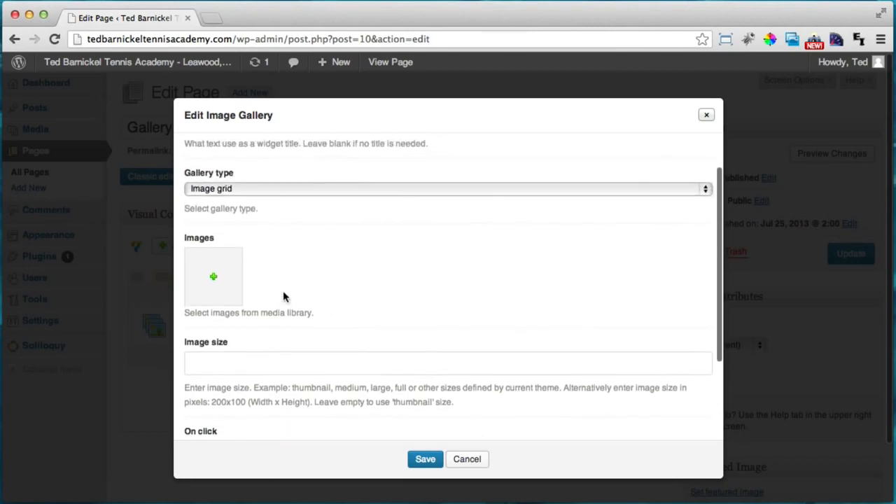
pyautogui.click(214, 280)
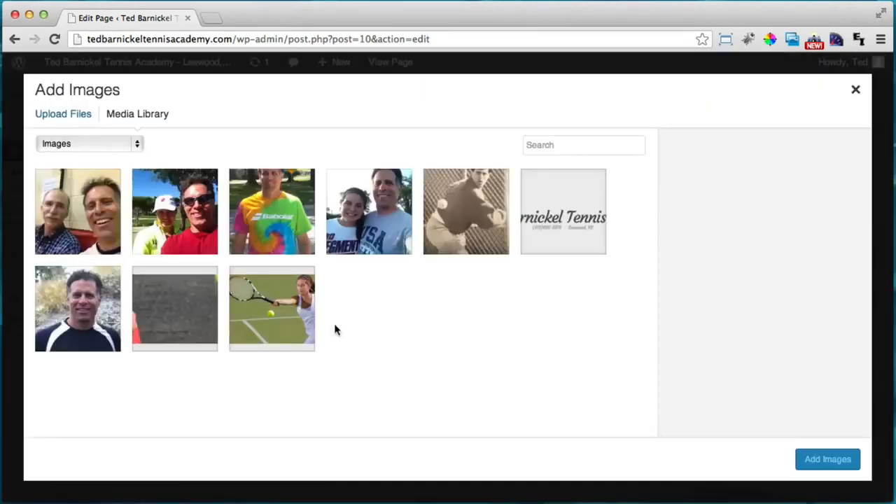
# Browse the computer's pictures and select the first photos, Attachment-1 (1) through (7).
pyautogui.click(84, 117)
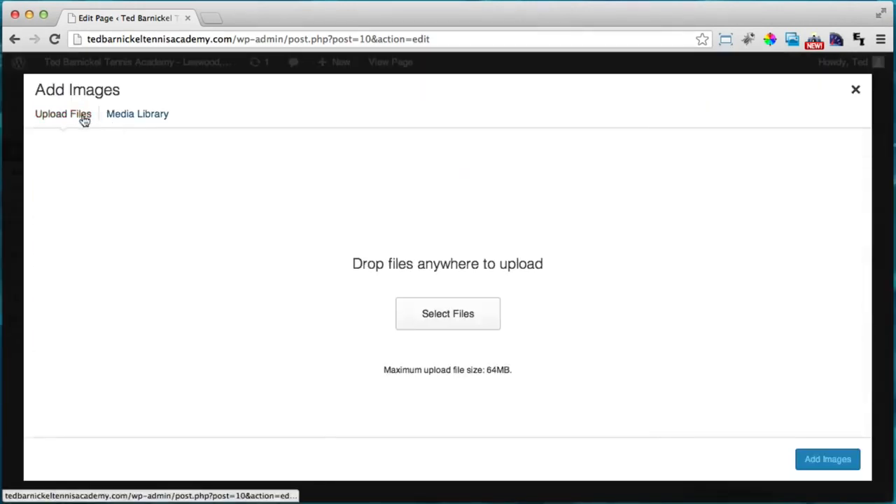
pyautogui.click(436, 319)
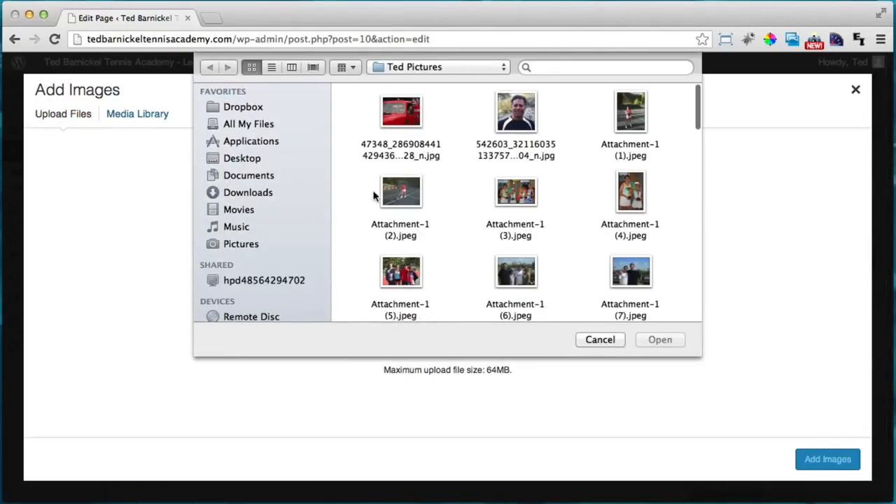
pyautogui.click(396, 109)
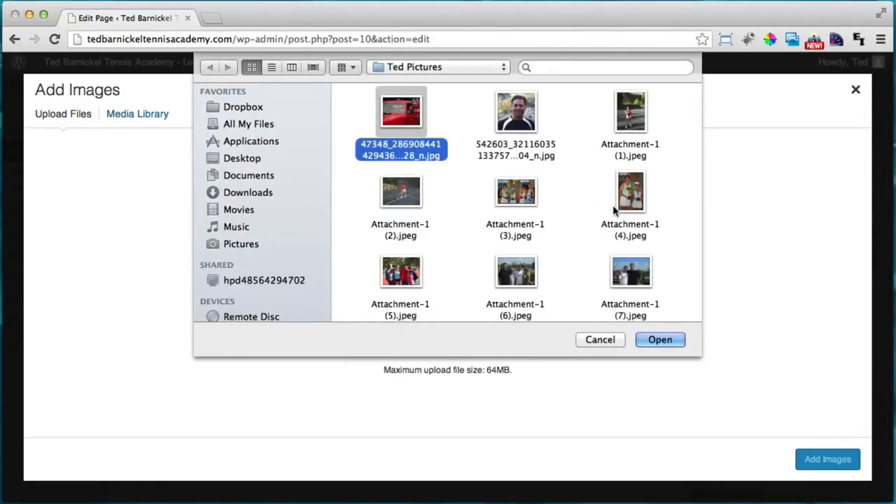
pyautogui.scroll(-3, 615, 210)
pyautogui.scroll(-3, 615, 210)
pyautogui.scroll(6, 595, 210)
pyautogui.keyDown('super'); pyautogui.click(519, 125); pyautogui.keyUp('super')
pyautogui.keyDown('super'); pyautogui.click(636, 158); pyautogui.keyUp('super')
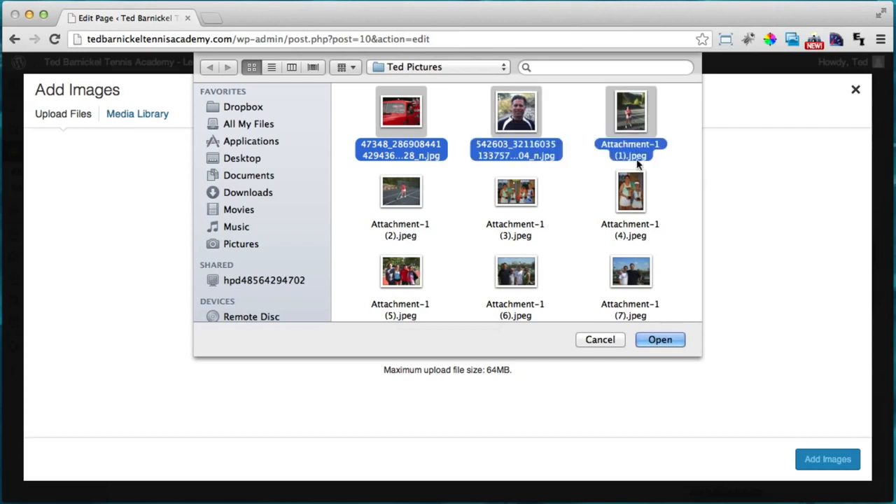
pyautogui.keyDown('super'); pyautogui.click(630, 193); pyautogui.keyUp('super')
pyautogui.keyDown('super'); pyautogui.click(504, 198); pyautogui.keyUp('super')
pyautogui.keyDown('super'); pyautogui.click(402, 193); pyautogui.keyUp('super')
pyautogui.keyDown('super'); pyautogui.click(401, 273); pyautogui.keyUp('super')
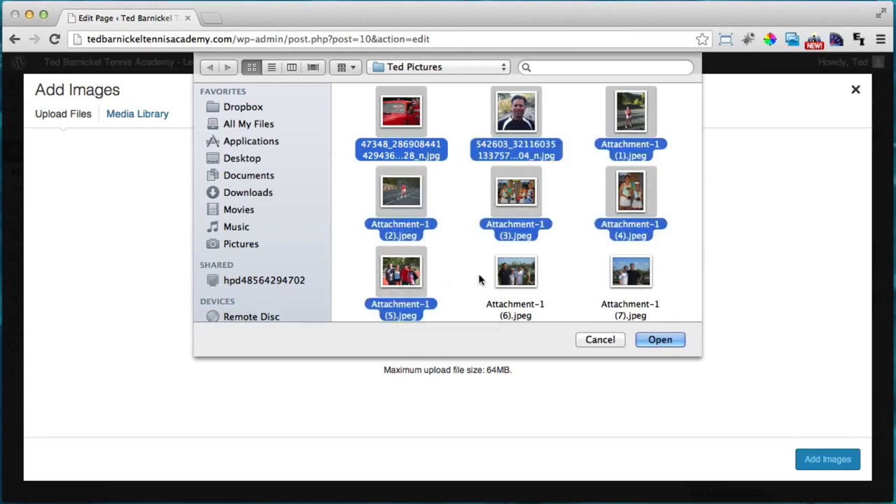
pyautogui.keyDown('super'); pyautogui.click(516, 272); pyautogui.keyUp('super')
pyautogui.keyDown('super'); pyautogui.click(630, 272); pyautogui.keyUp('super')
# Add Attachment-1, Attachment-1 (8) and the IMG photos except IMG_0059, then upload them all.
pyautogui.scroll(-3, 651, 233)
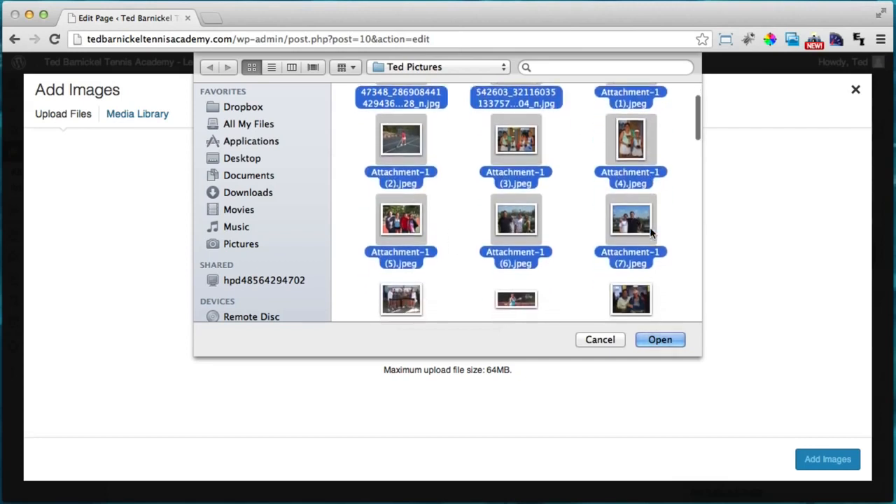
pyautogui.keyDown('super'); pyautogui.click(641, 231); pyautogui.keyUp('super')
pyautogui.keyDown('super'); pyautogui.click(531, 236); pyautogui.keyUp('super')
pyautogui.keyDown('super'); pyautogui.click(409, 236); pyautogui.keyUp('super')
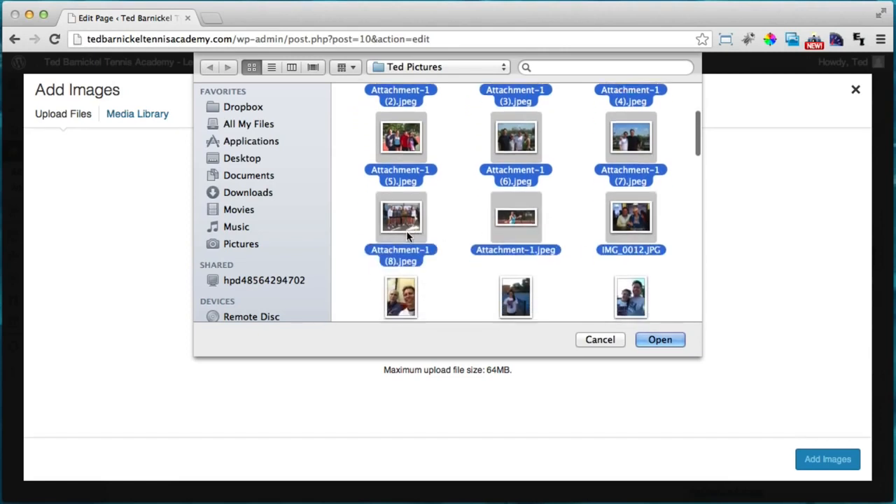
pyautogui.scroll(-4, 408, 236)
pyautogui.keyDown('super'); pyautogui.click(408, 225); pyautogui.keyUp('super')
pyautogui.keyDown('super'); pyautogui.click(534, 219); pyautogui.keyUp('super')
pyautogui.keyDown('super'); pyautogui.click(635, 217); pyautogui.keyUp('super')
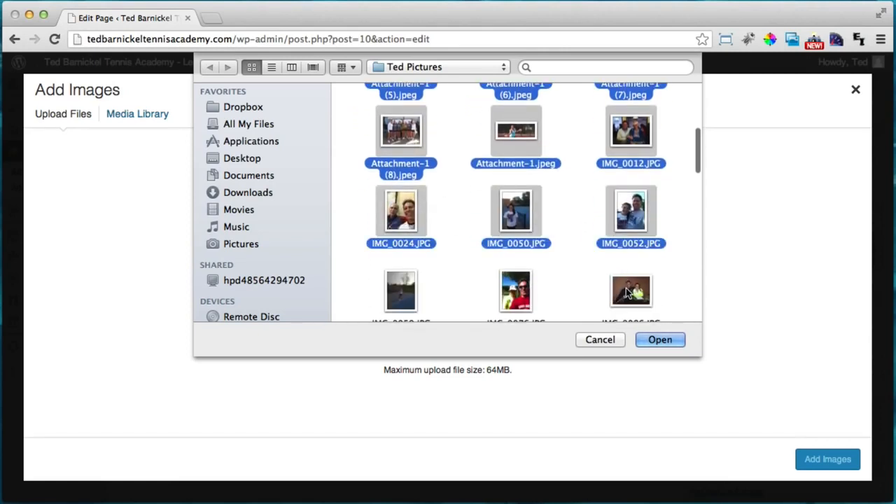
pyautogui.keyDown('super'); pyautogui.click(629, 293); pyautogui.keyUp('super')
pyautogui.keyDown('super'); pyautogui.click(518, 289); pyautogui.keyUp('super')
pyautogui.keyDown('super'); pyautogui.click(400, 290); pyautogui.keyUp('super')
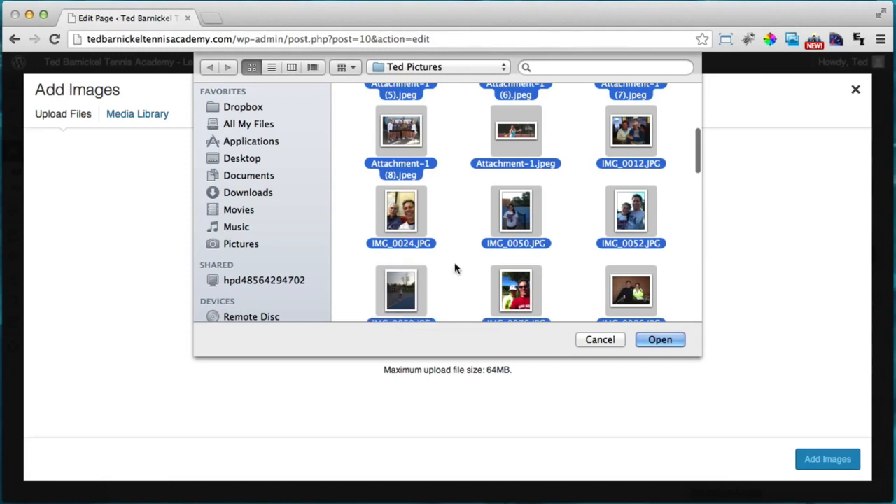
pyautogui.scroll(-3, 455, 268)
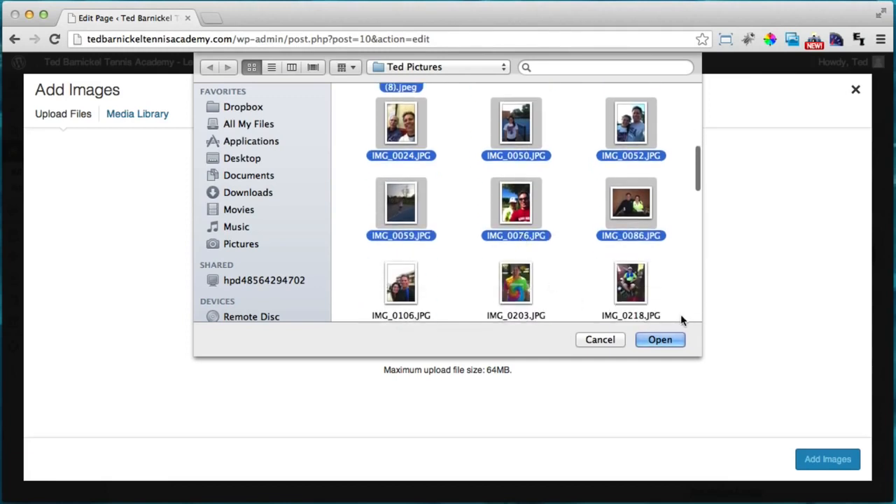
pyautogui.keyDown('super'); pyautogui.click(400, 203); pyautogui.keyUp('super')
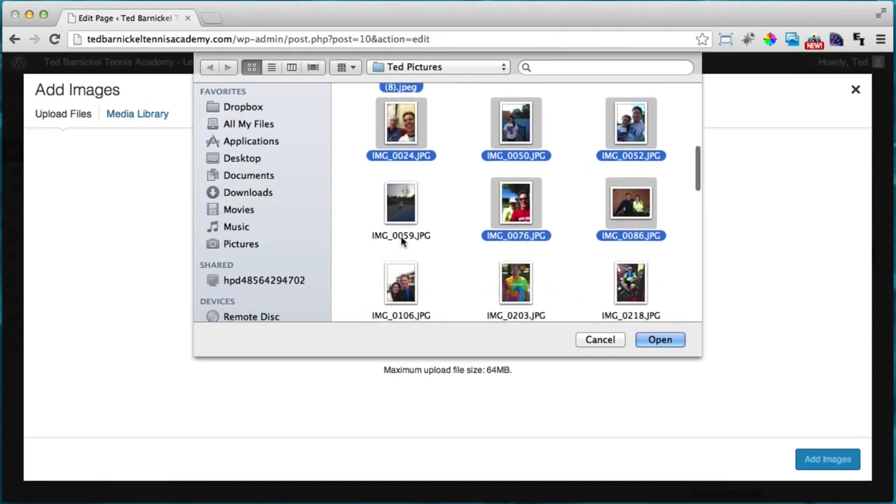
pyautogui.keyDown('super'); pyautogui.click(400, 283); pyautogui.keyUp('super')
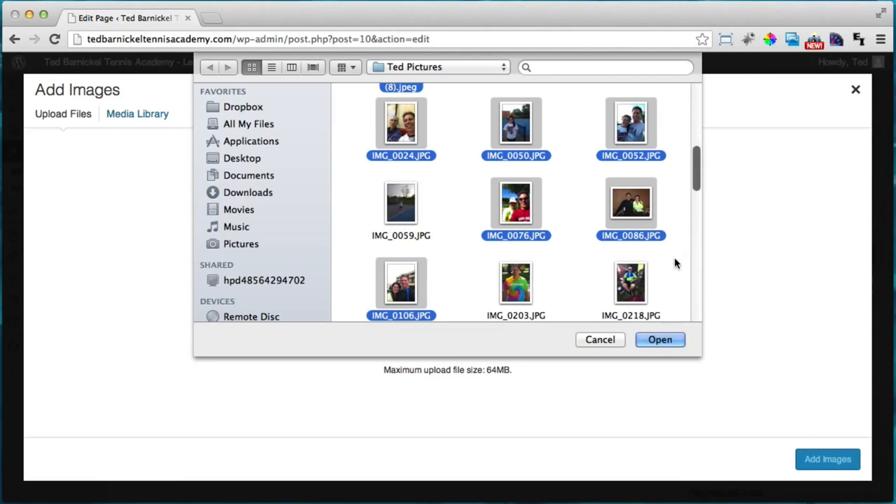
pyautogui.scroll(-1, 674, 263)
pyautogui.click(663, 340)
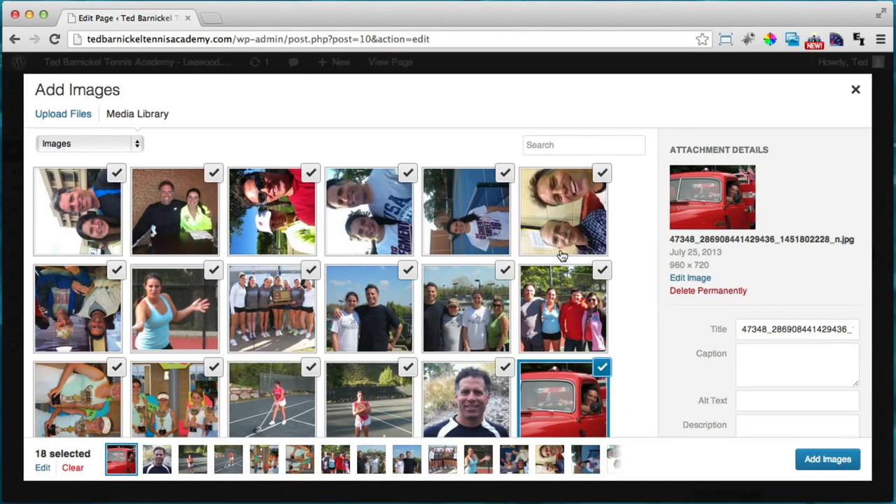
# After the uploads finish, show the attachment details of the sideways IMG_0106 photo.
pyautogui.scroll(-5, 560, 256)
pyautogui.scroll(5, 561, 255)
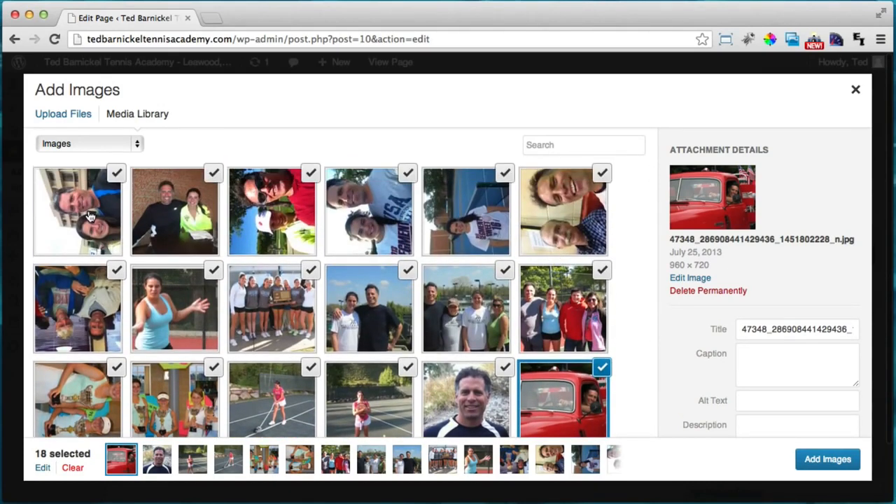
pyautogui.click(90, 217)
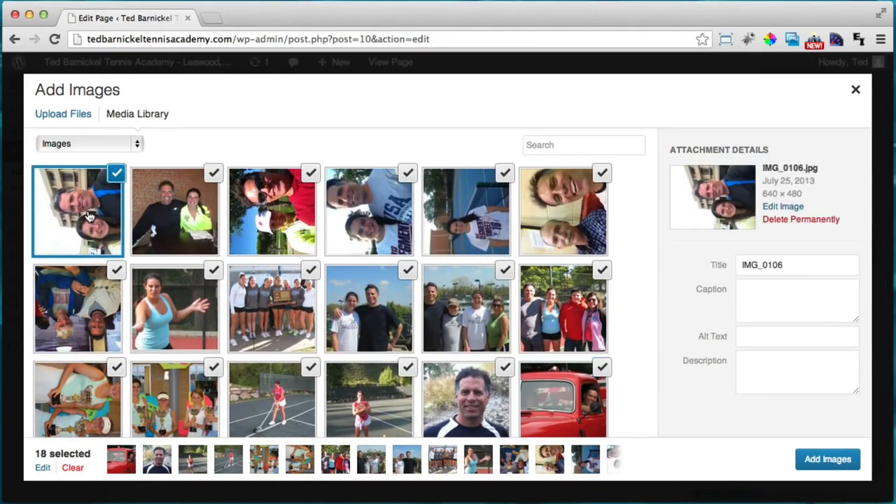
# Rotate IMG_0106 upright to 480 × 640, save and update it, then return to Add Images.
pyautogui.click(783, 207)
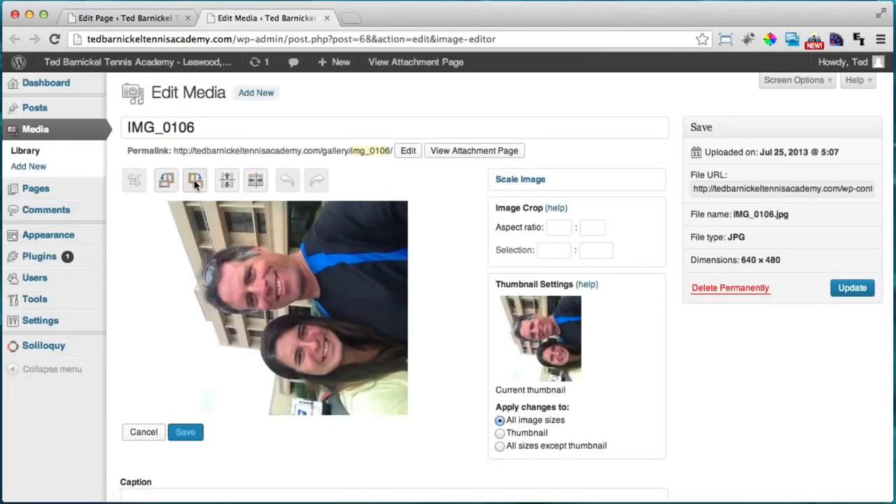
pyautogui.click(196, 180)
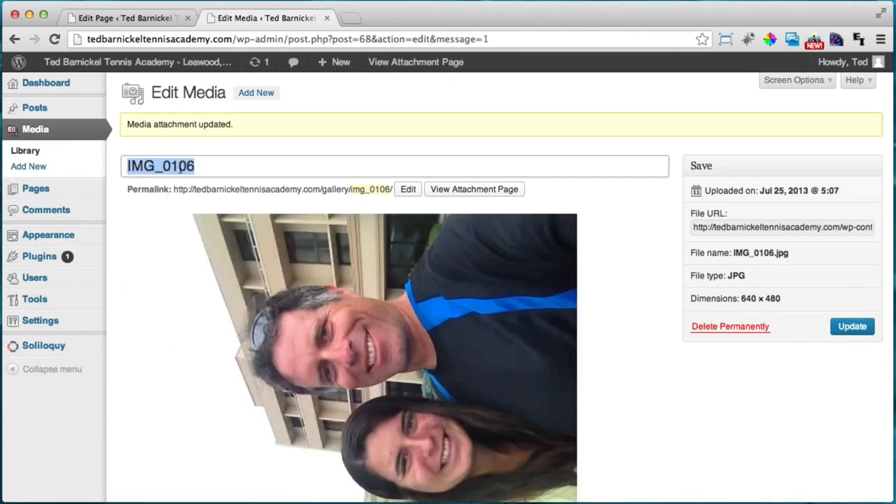
pyautogui.moveTo(239, 168); pyautogui.dragTo(203, 166)
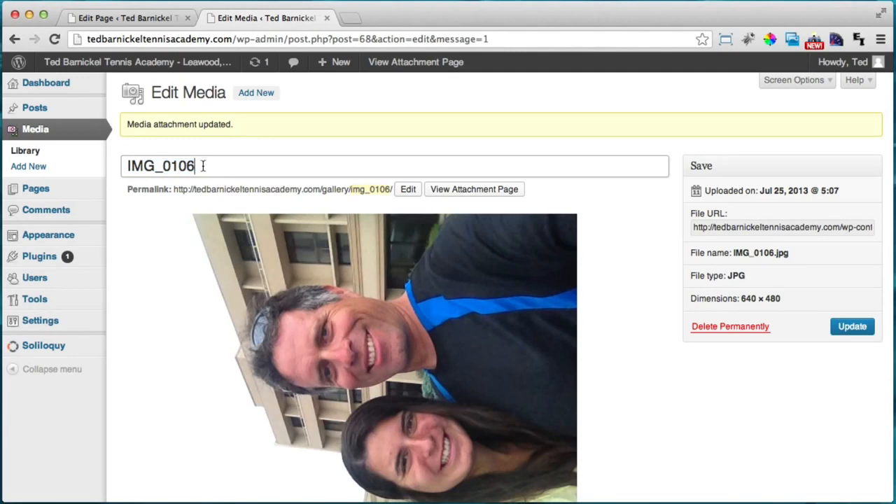
pyautogui.scroll(-10, 503, 208)
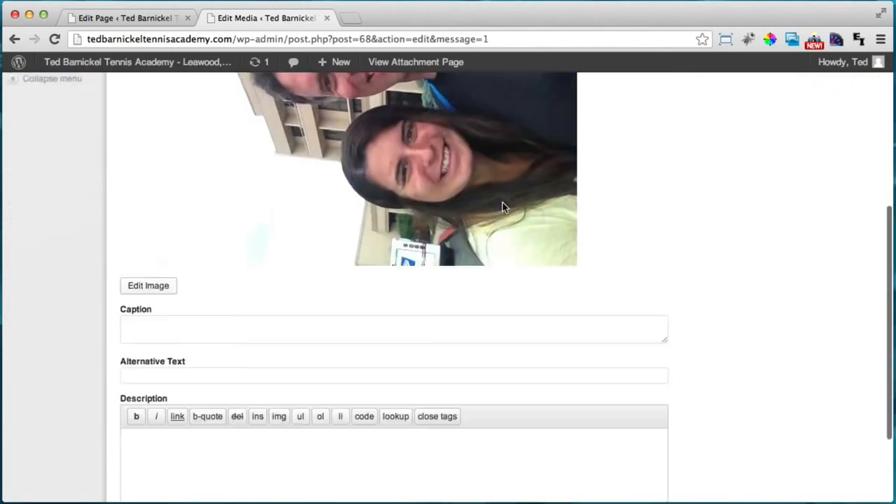
pyautogui.scroll(5, 502, 208)
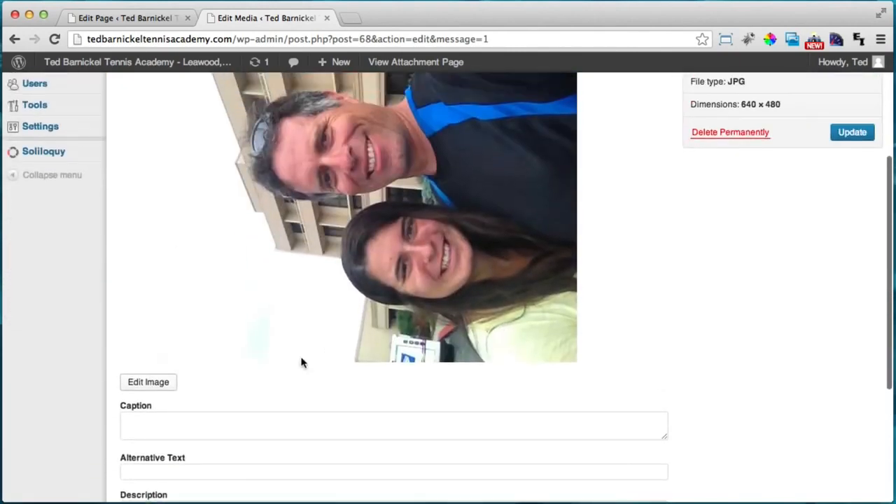
pyautogui.click(148, 382)
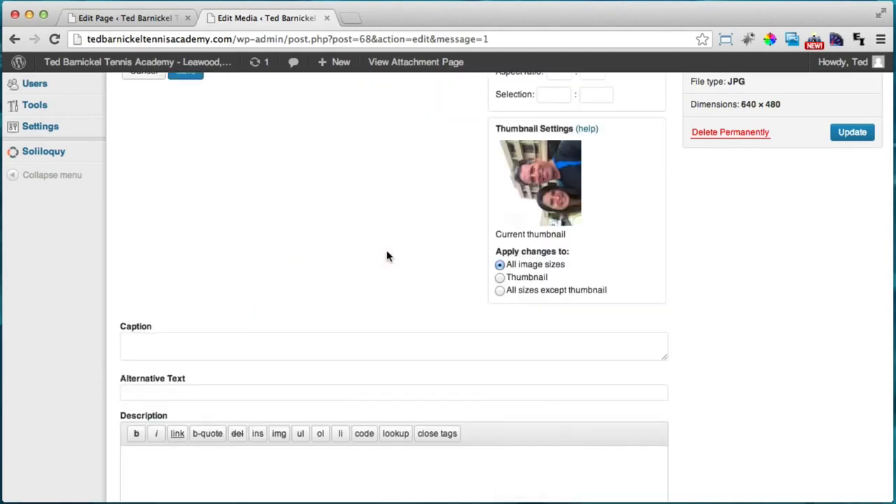
pyautogui.scroll(5, 371, 265)
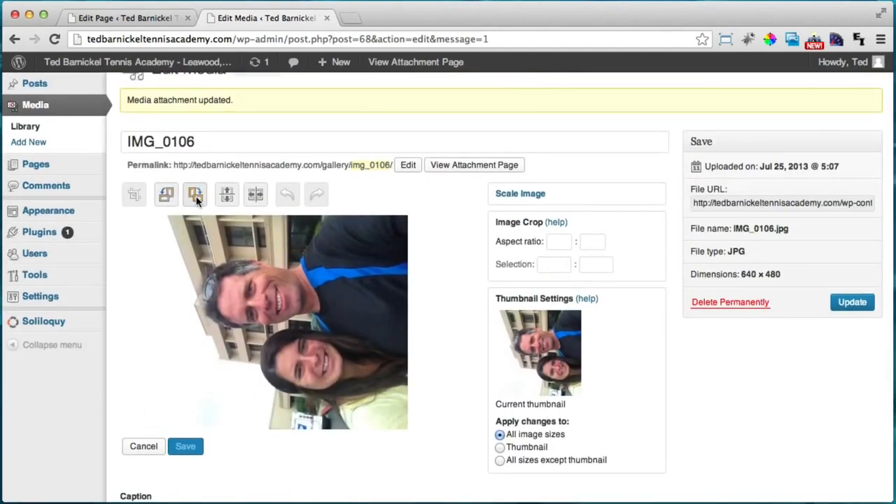
pyautogui.click(196, 195)
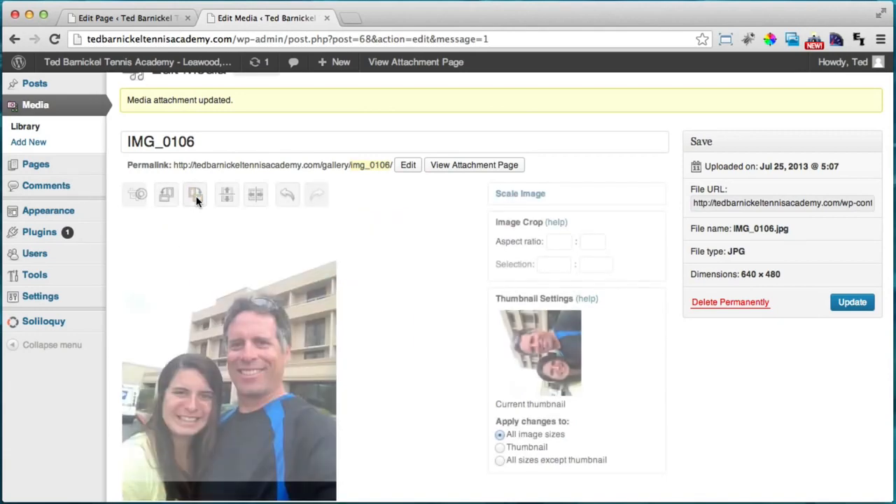
pyautogui.scroll(-5, 705, 292)
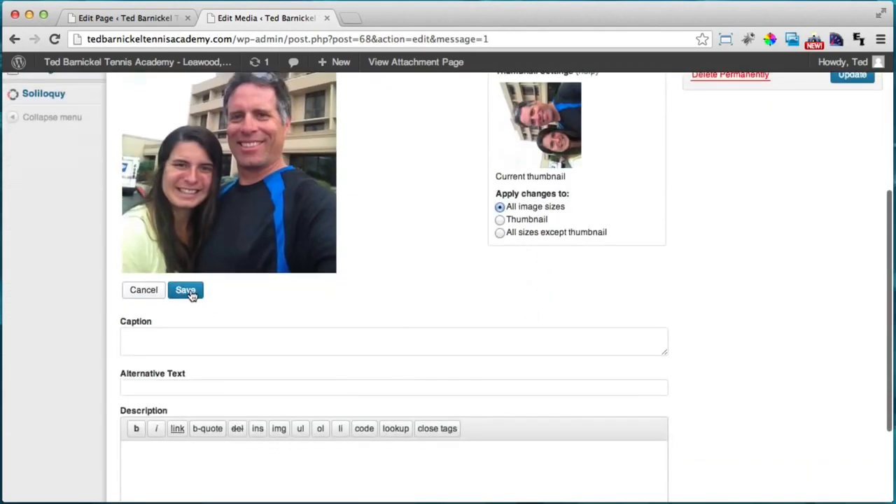
pyautogui.click(189, 291)
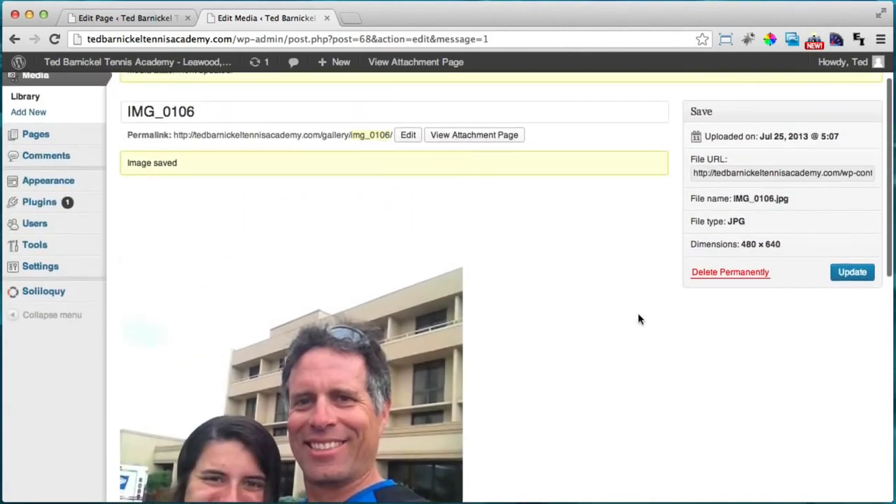
pyautogui.click(852, 272)
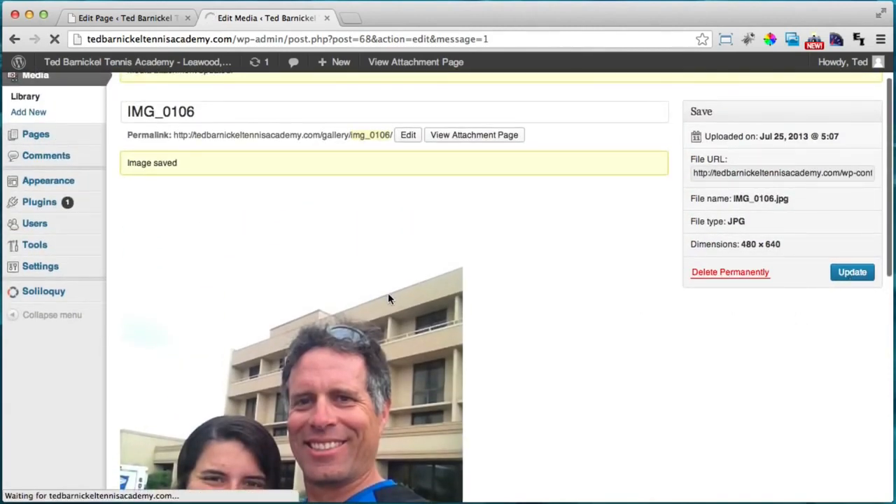
pyautogui.click(327, 17)
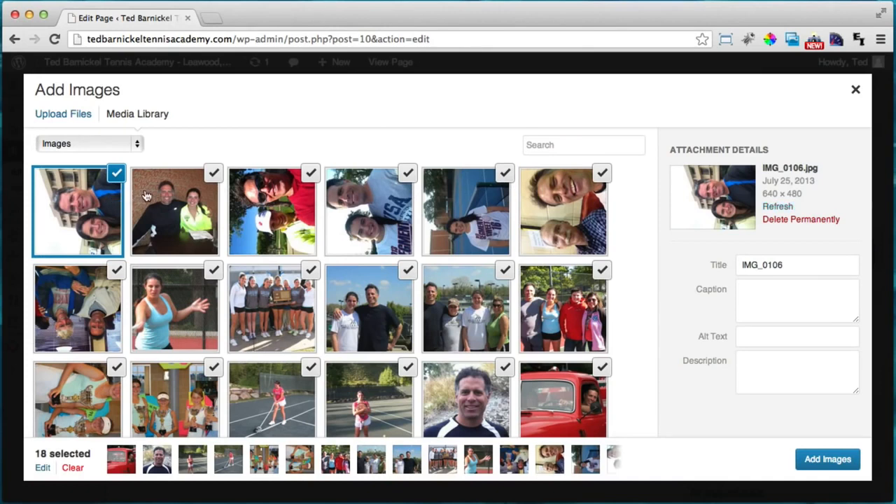
# Rotate the third photo, IMG_0076, upright and save the image and its attachment.
pyautogui.click(286, 208)
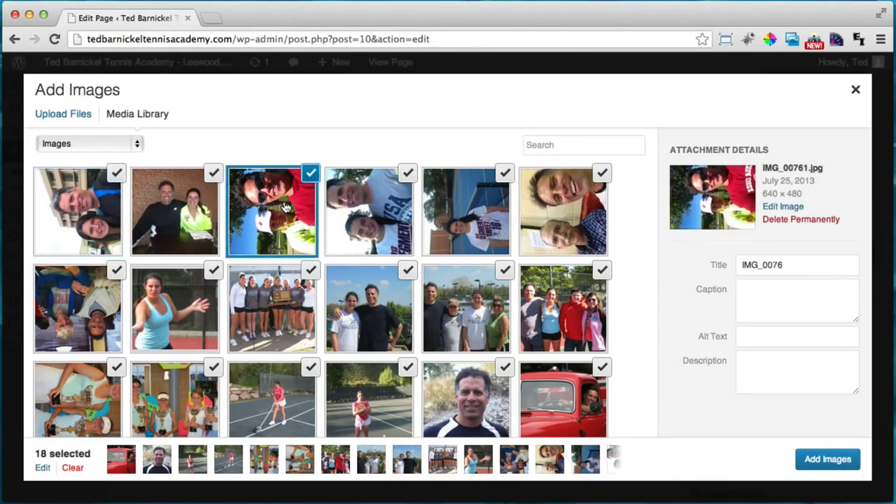
pyautogui.click(780, 206)
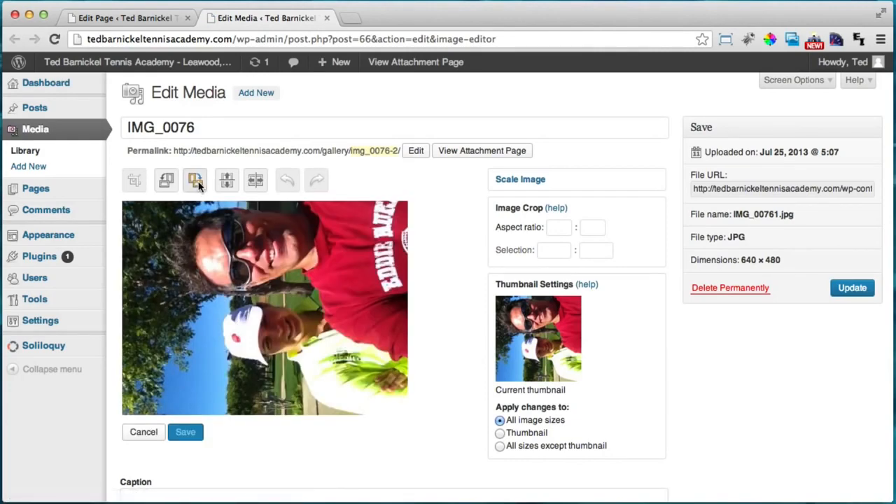
pyautogui.click(196, 180)
pyautogui.scroll(-3, 345, 295)
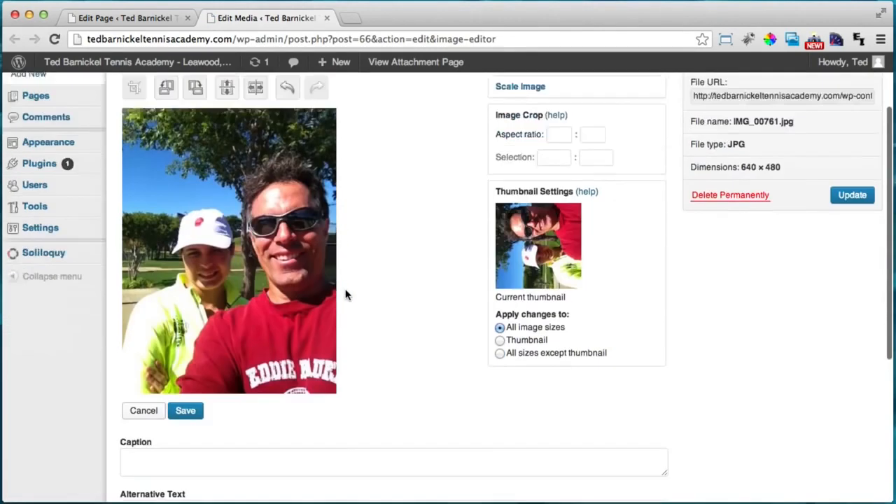
pyautogui.scroll(-2, 345, 295)
pyautogui.click(193, 363)
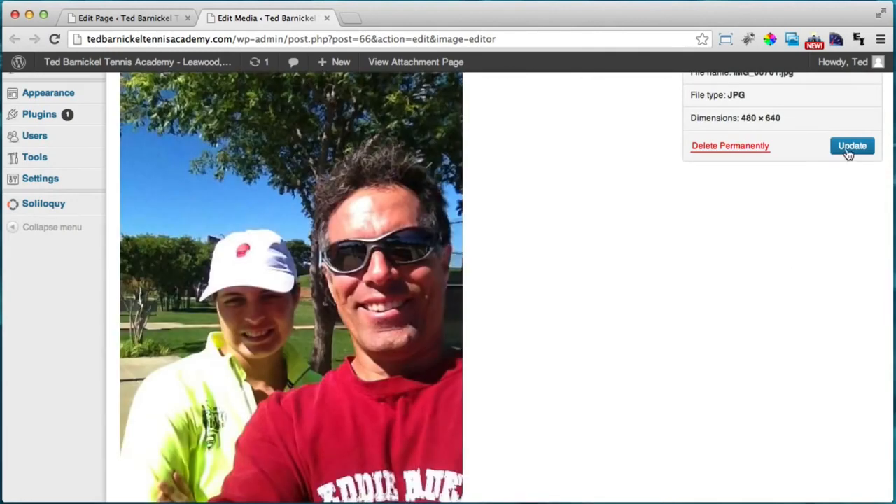
pyautogui.click(847, 150)
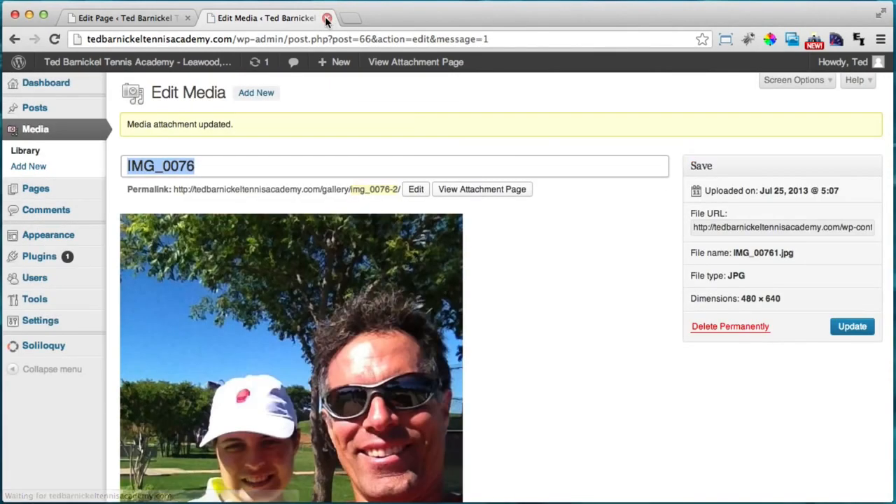
pyautogui.click(326, 18)
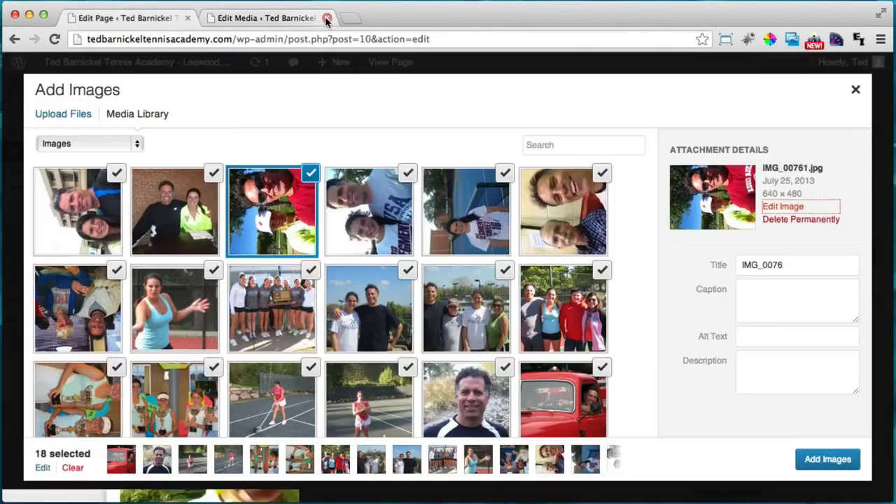
# Rotate the fourth photo, IMG_0052, upright and save the image and its attachment.
pyautogui.click(375, 216)
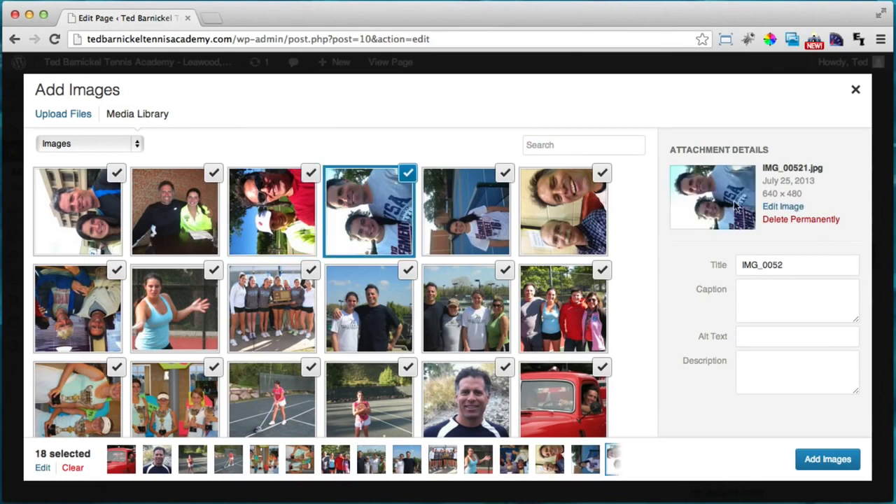
pyautogui.click(780, 208)
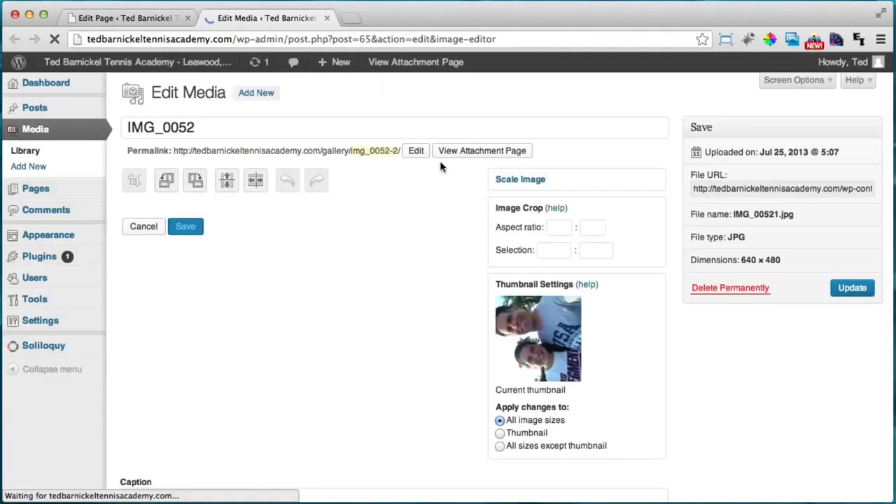
pyautogui.click(195, 182)
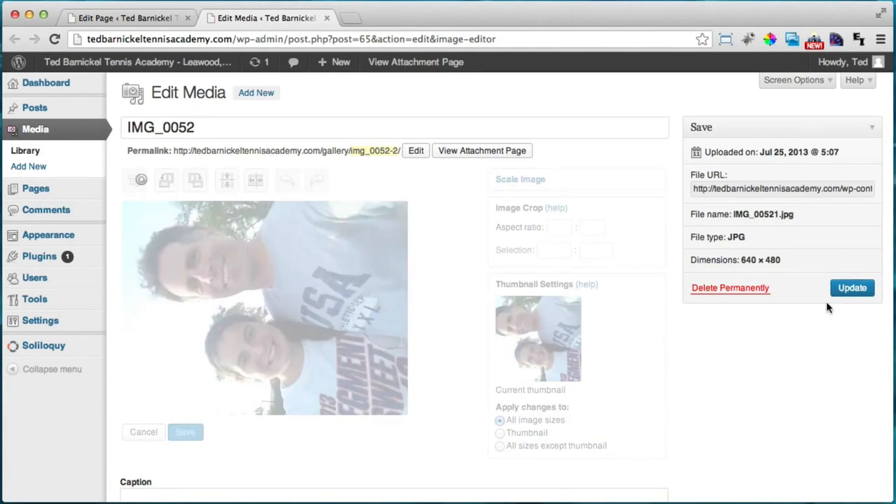
pyautogui.click(858, 295)
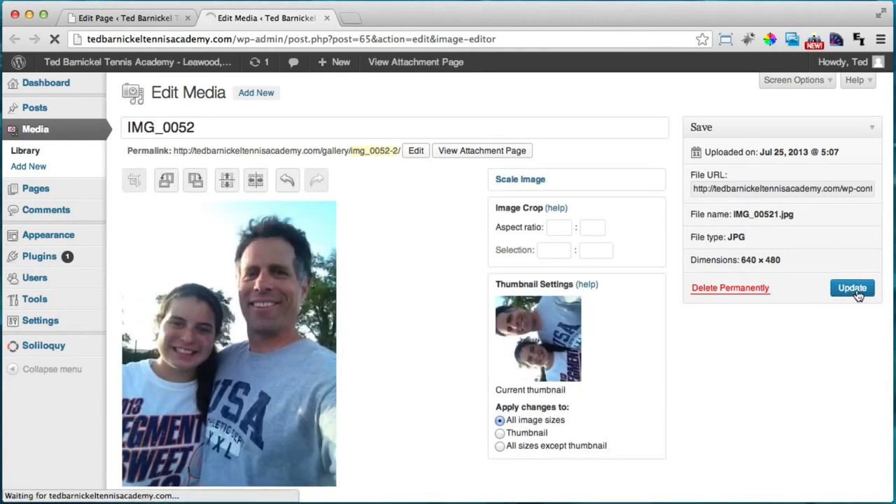
pyautogui.scroll(-5, 185, 406)
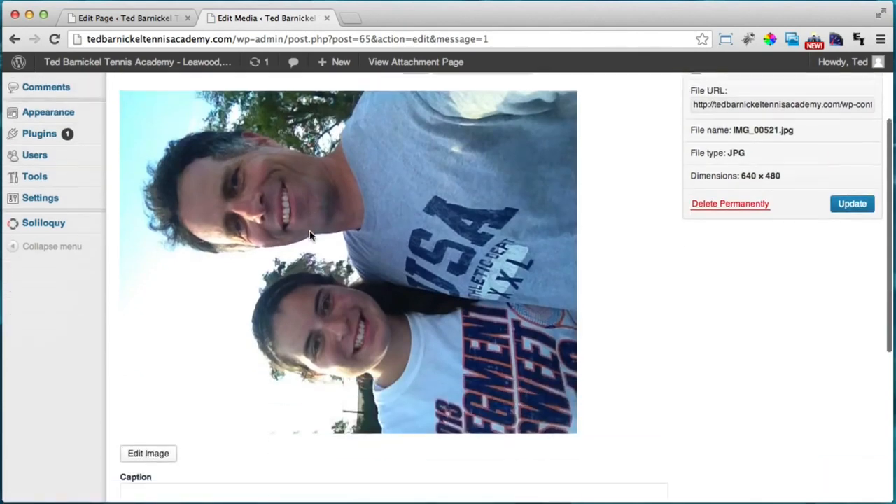
pyautogui.click(132, 431)
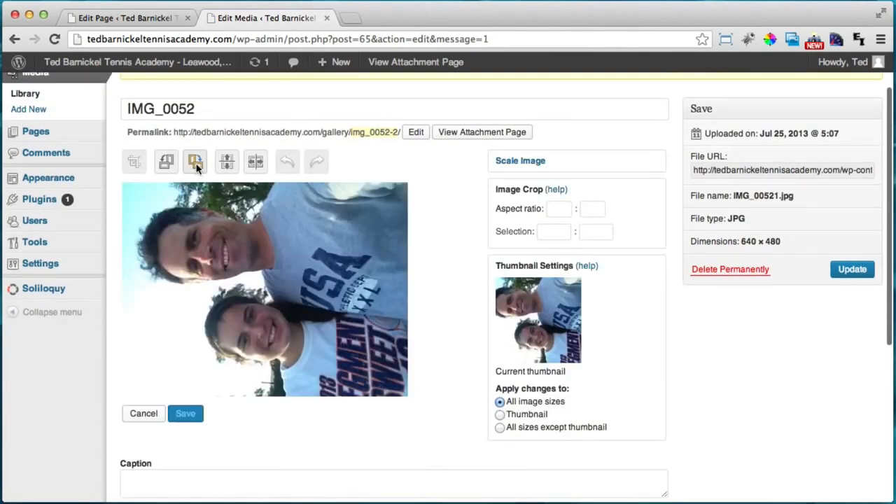
pyautogui.click(197, 164)
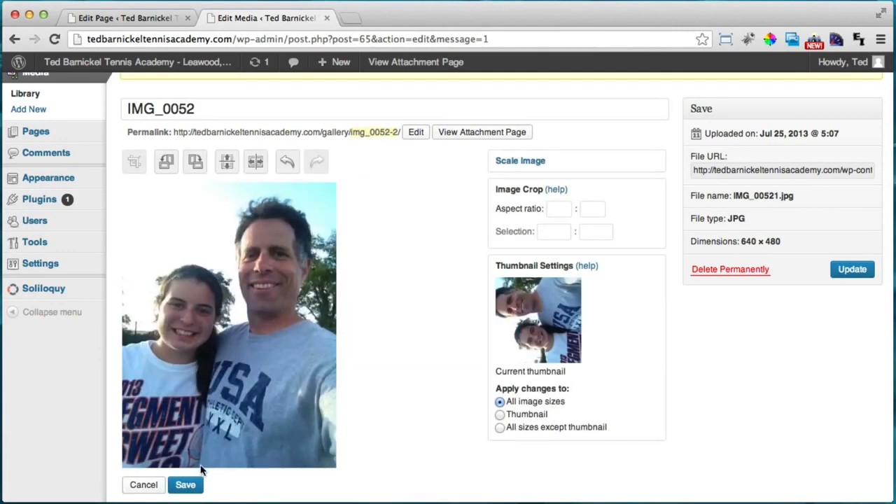
pyautogui.click(186, 485)
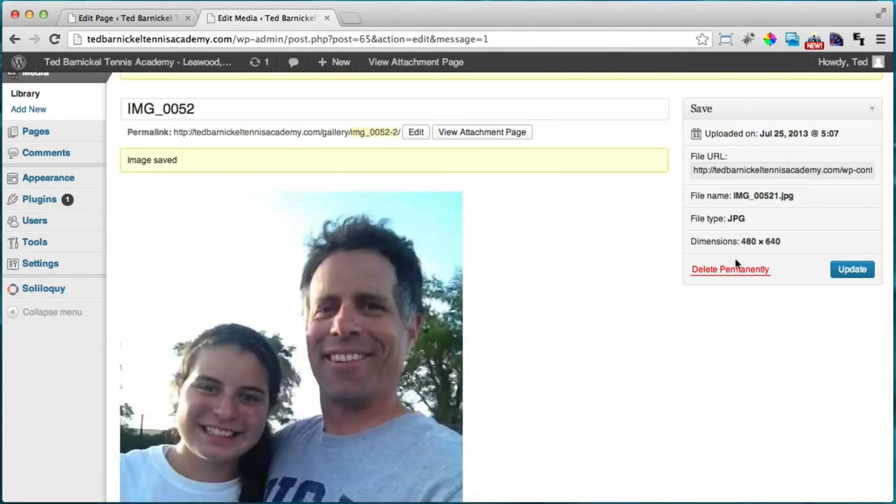
pyautogui.click(862, 273)
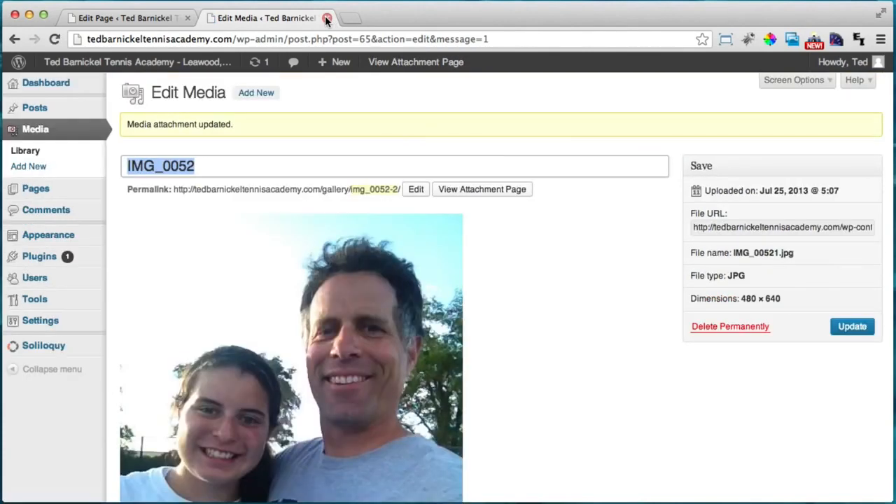
pyautogui.click(327, 18)
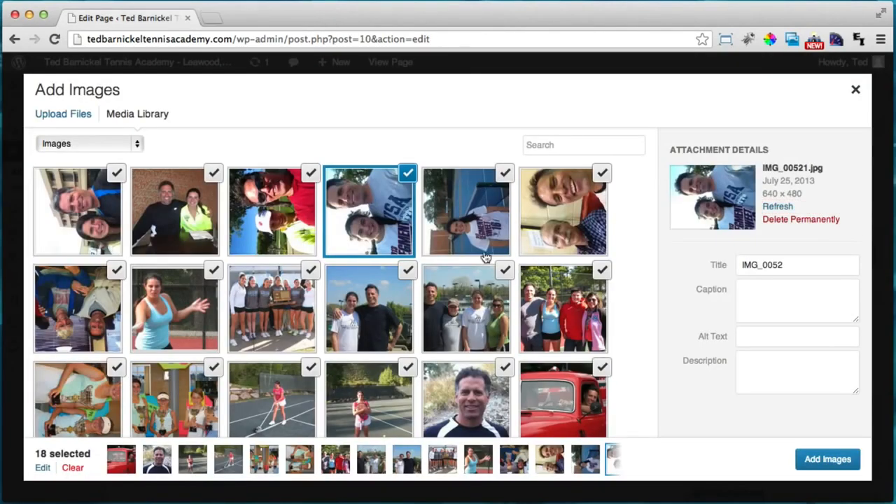
# Rotate the fifth photo, IMG_0050, until upright and save the image and its attachment.
pyautogui.click(465, 212)
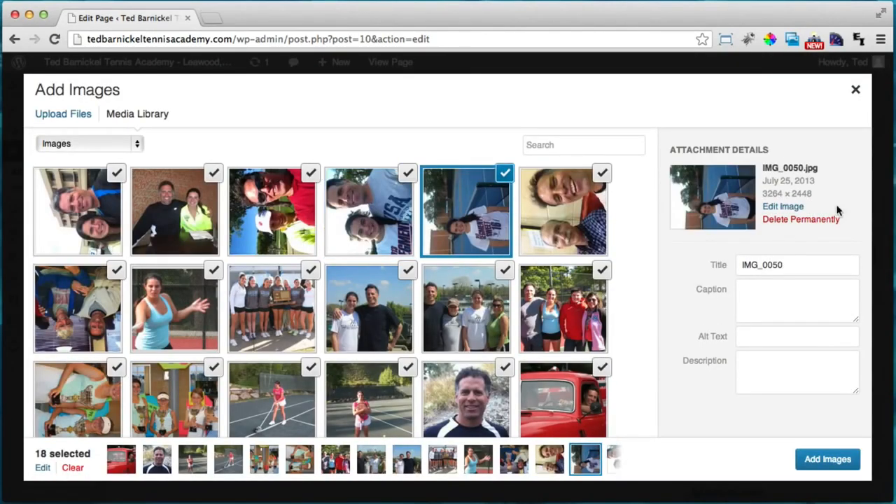
pyautogui.click(779, 206)
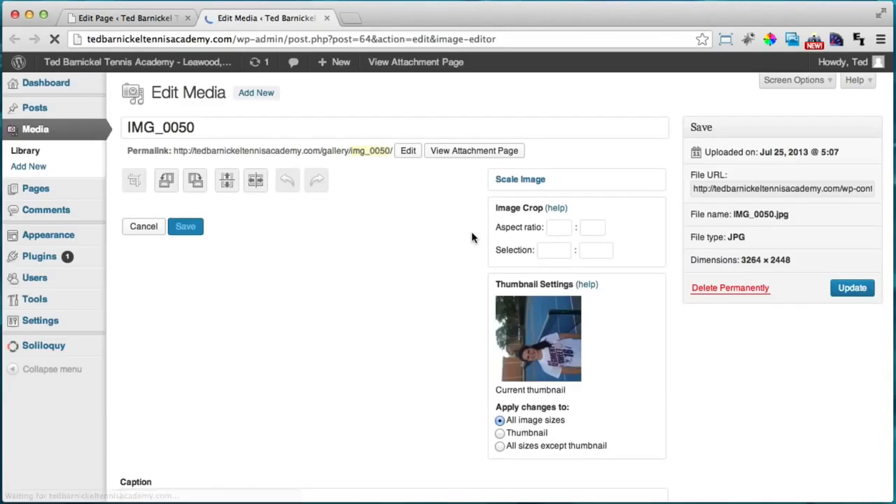
pyautogui.click(196, 180)
pyautogui.click(197, 182)
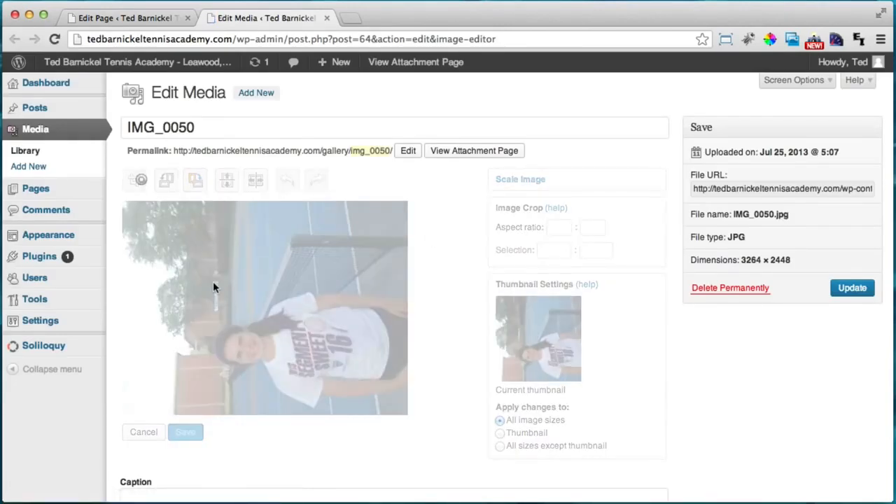
pyautogui.scroll(-1, 210, 434)
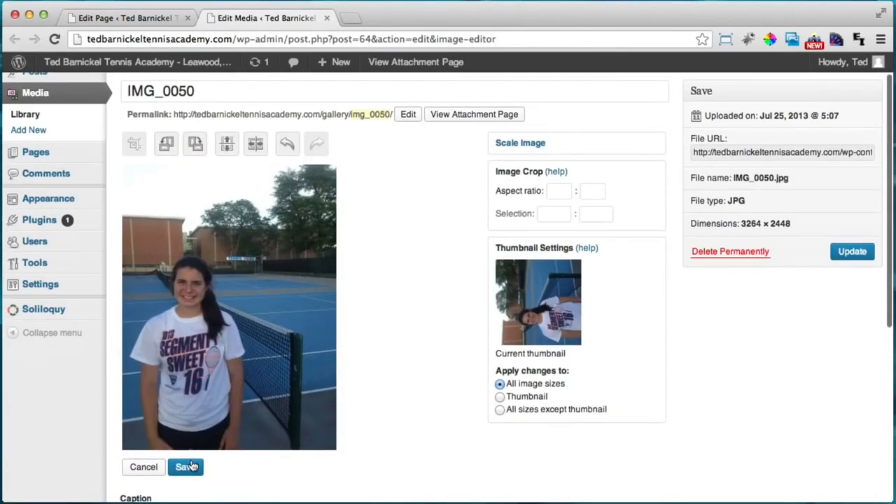
pyautogui.click(186, 468)
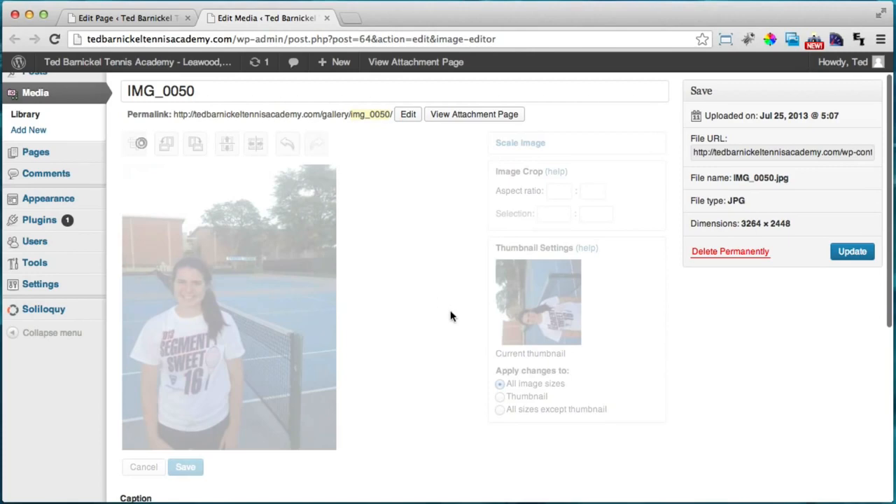
pyautogui.click(851, 255)
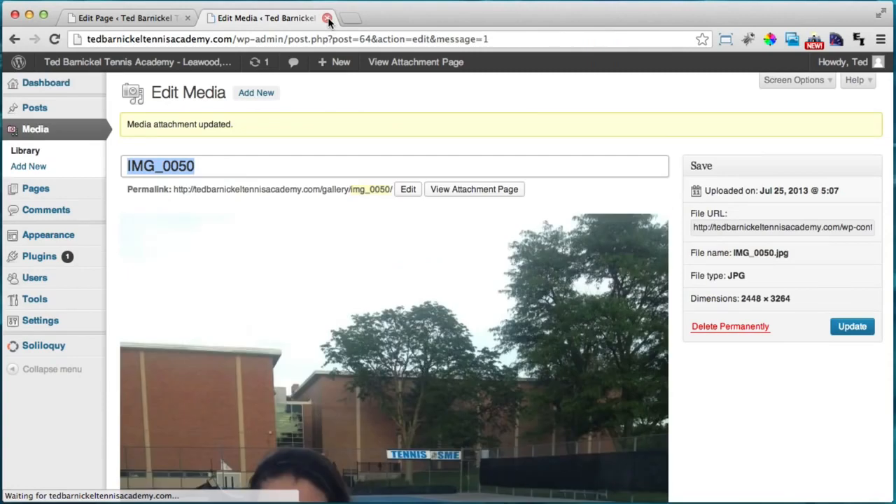
pyautogui.click(326, 17)
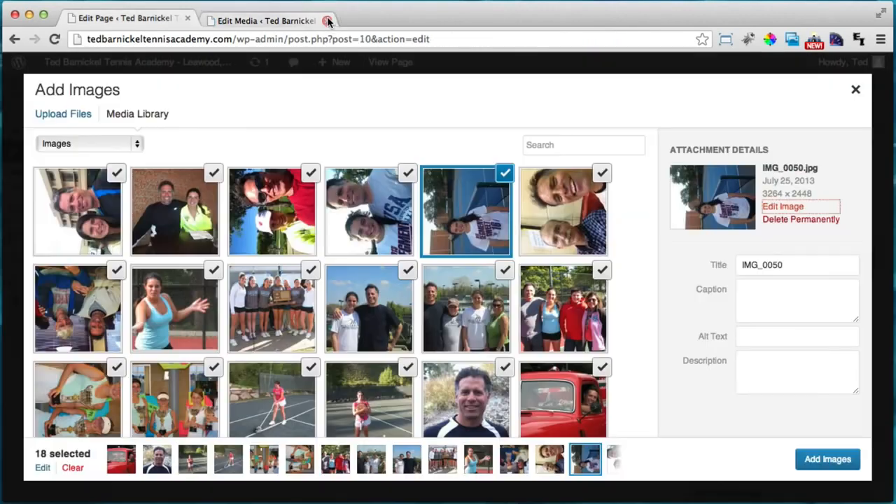
# Rotate IMG_0024, the two men, 90° clockwise to upright and update it.
pyautogui.click(570, 235)
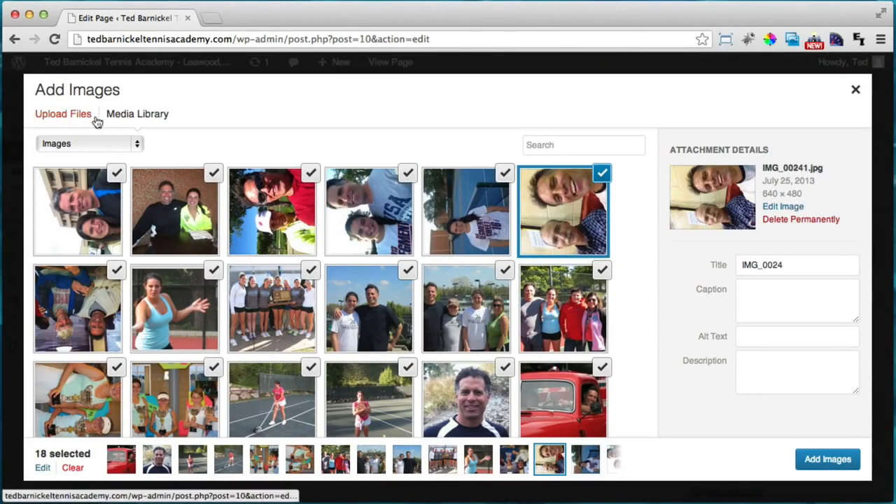
pyautogui.click(783, 207)
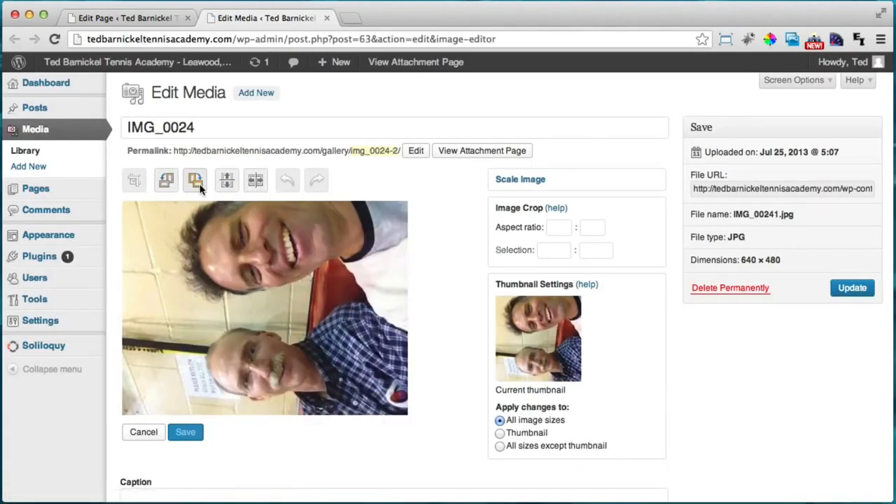
pyautogui.click(199, 183)
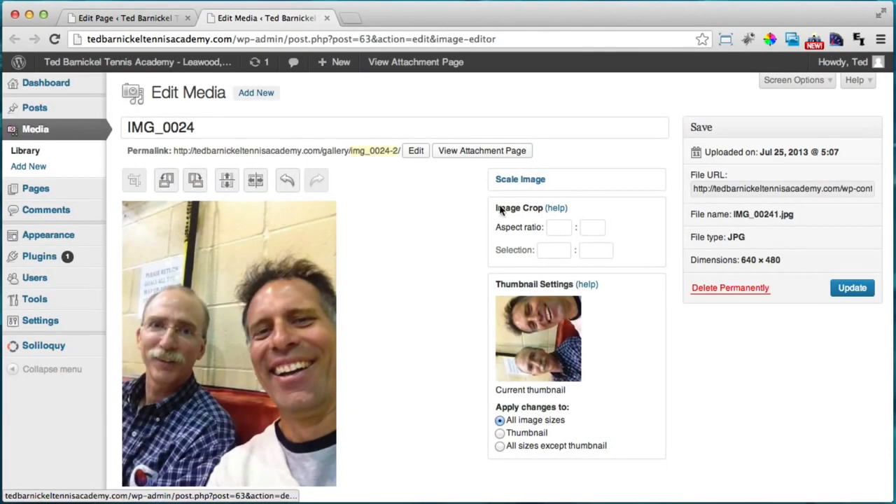
pyautogui.scroll(-3, 578, 218)
pyautogui.click(186, 424)
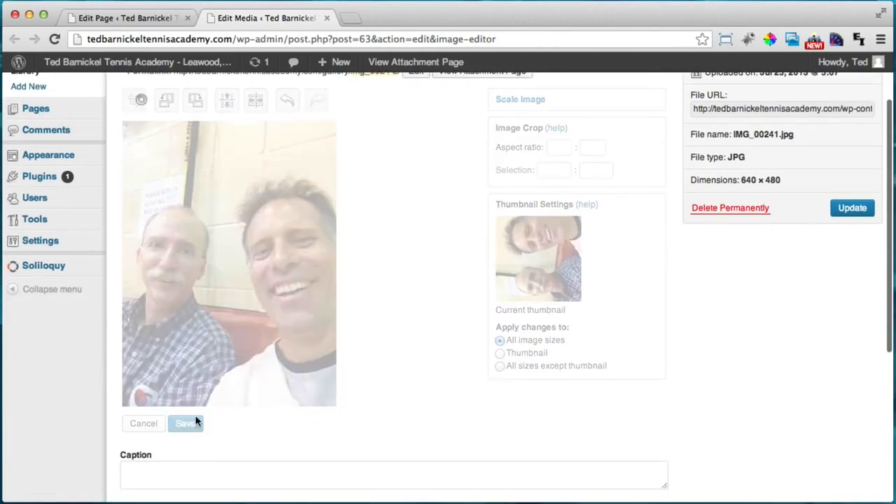
pyautogui.click(847, 211)
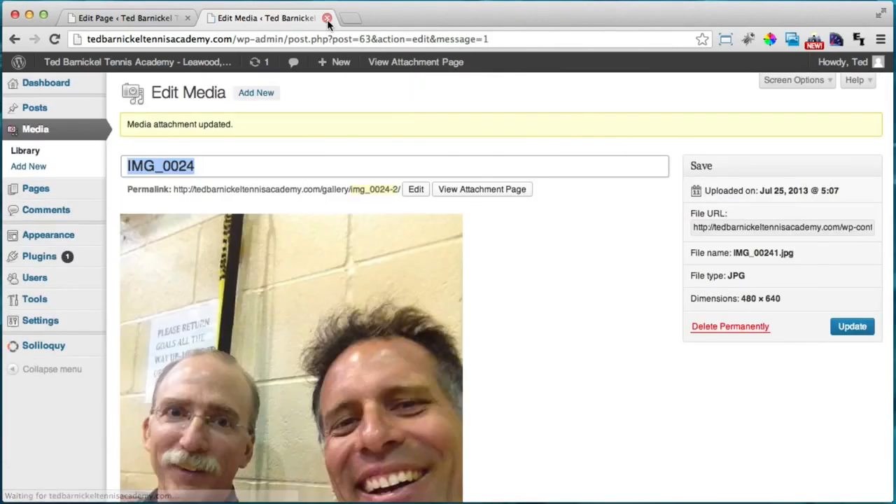
pyautogui.click(327, 19)
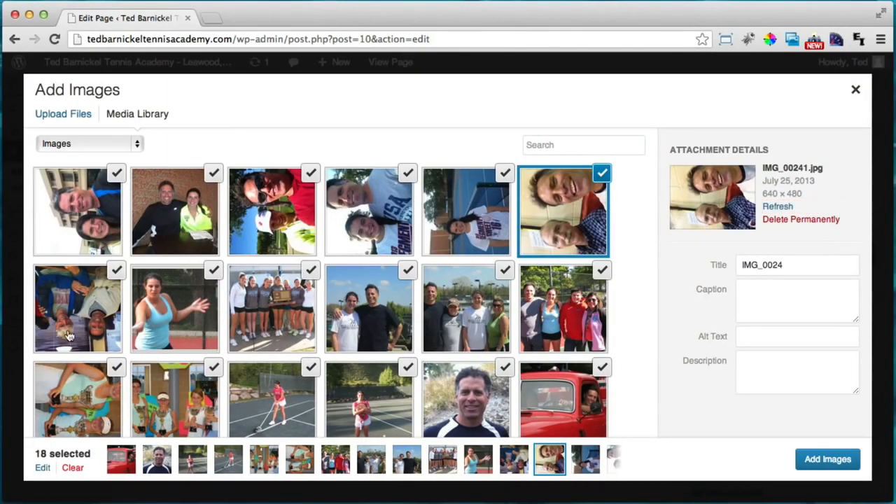
pyautogui.click(83, 315)
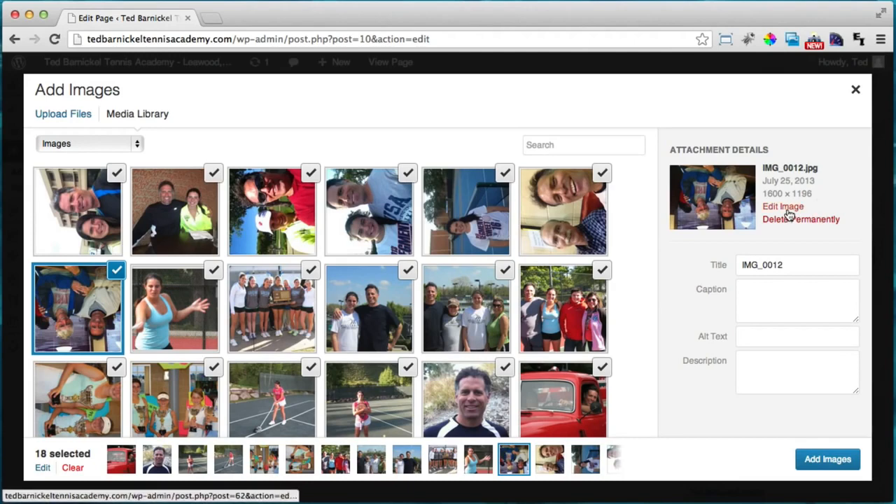
# Flip the upside-down IMG_0012 photo vertically and update its attachment.
pyautogui.click(788, 210)
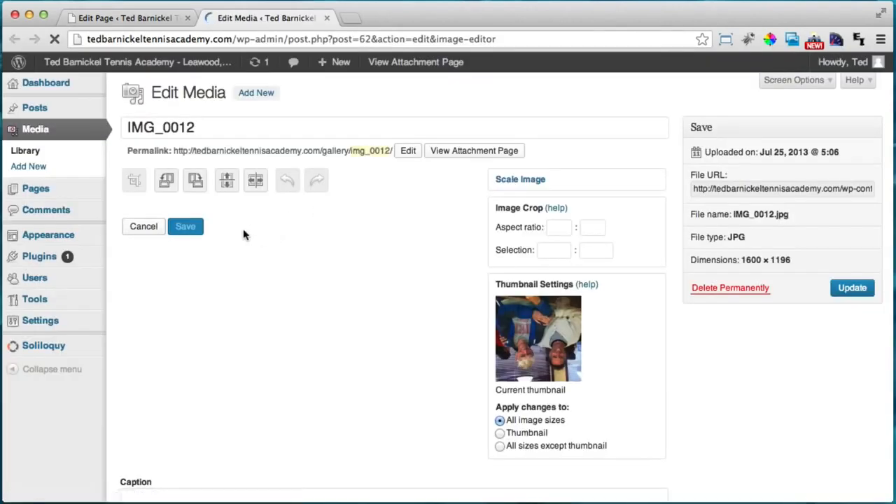
pyautogui.click(226, 181)
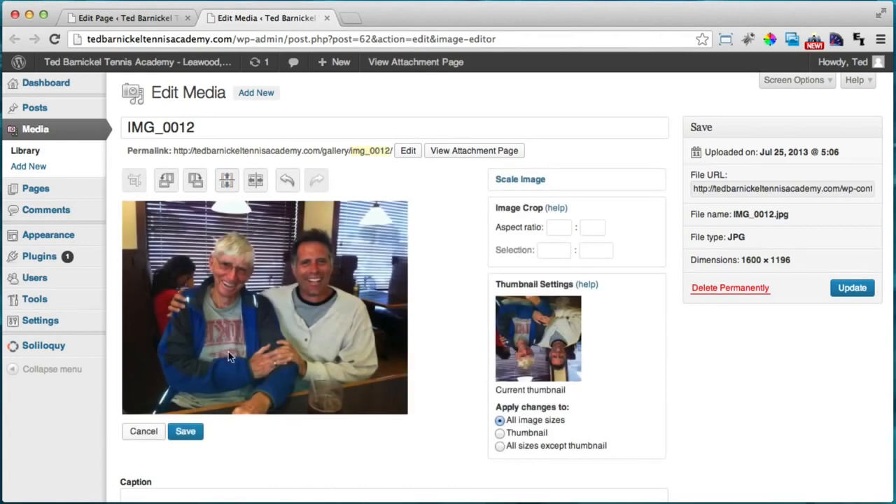
pyautogui.click(186, 432)
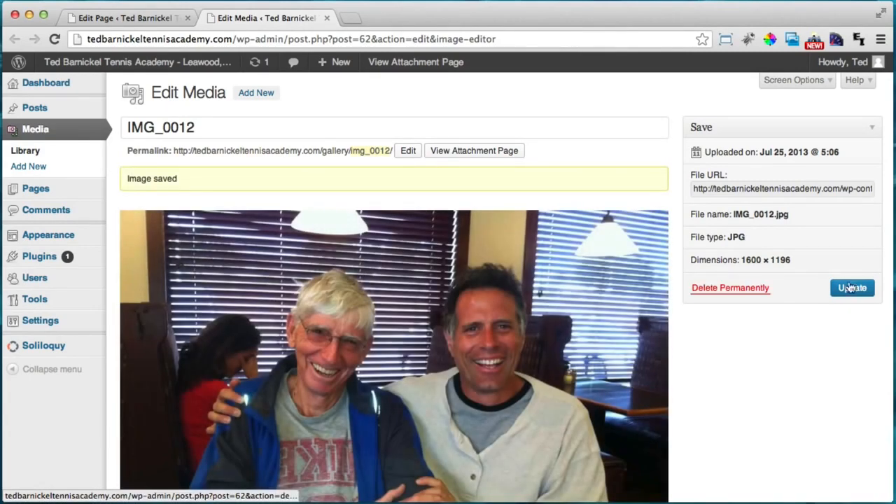
pyautogui.click(869, 290)
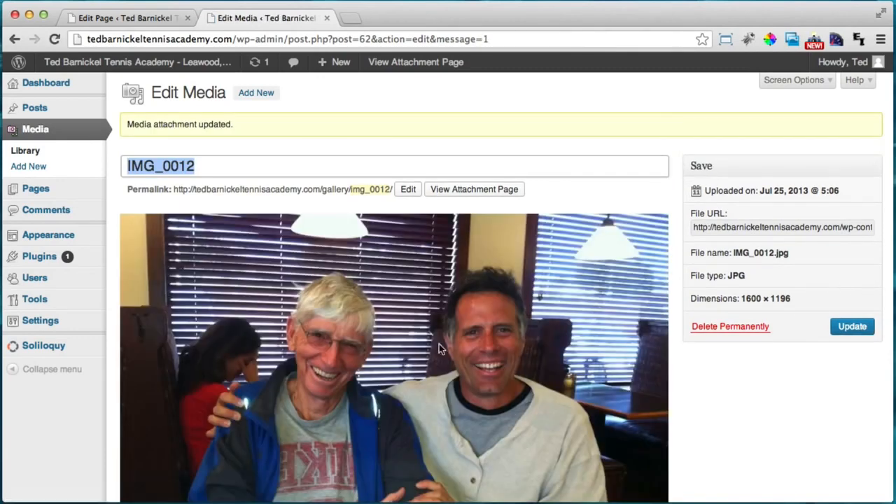
pyautogui.click(327, 18)
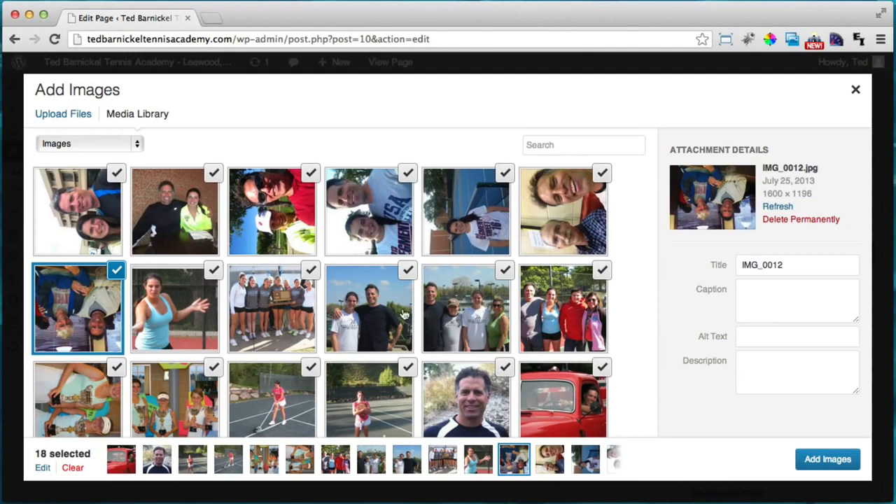
# Rotate the trophy photo Attachment-1 (4) counter-clockwise to upright and update it.
pyautogui.scroll(-5, 421, 315)
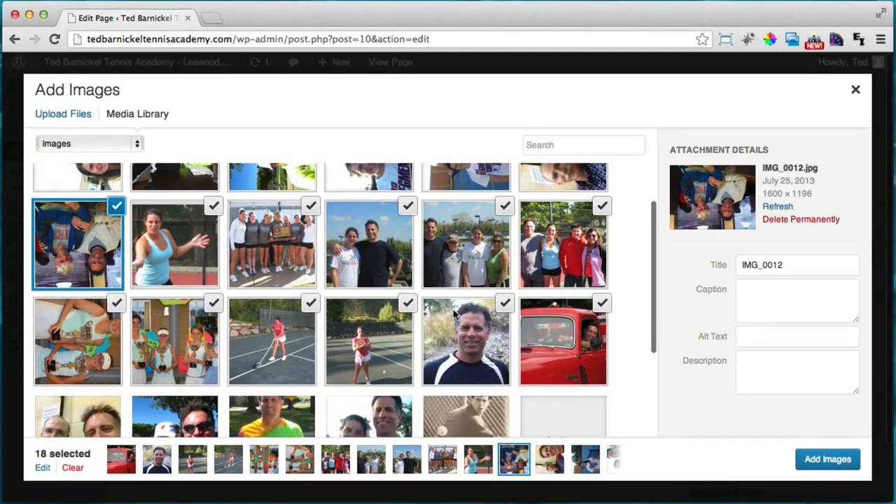
pyautogui.click(81, 343)
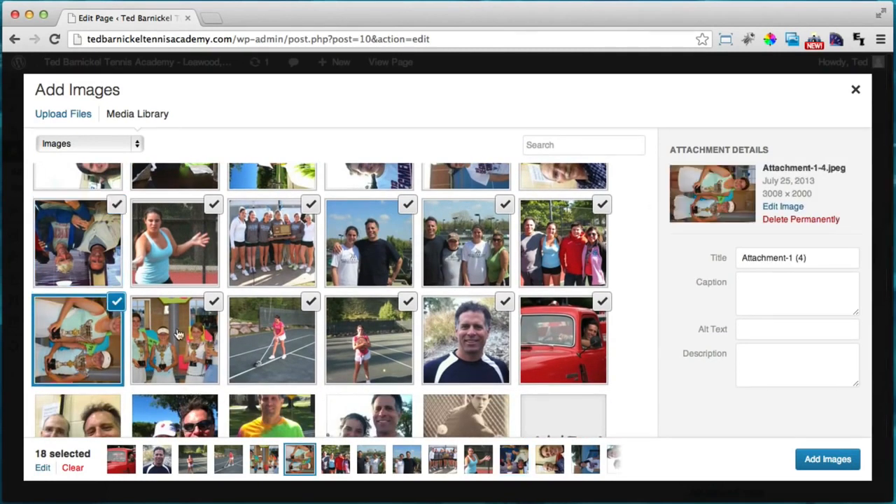
pyautogui.click(783, 209)
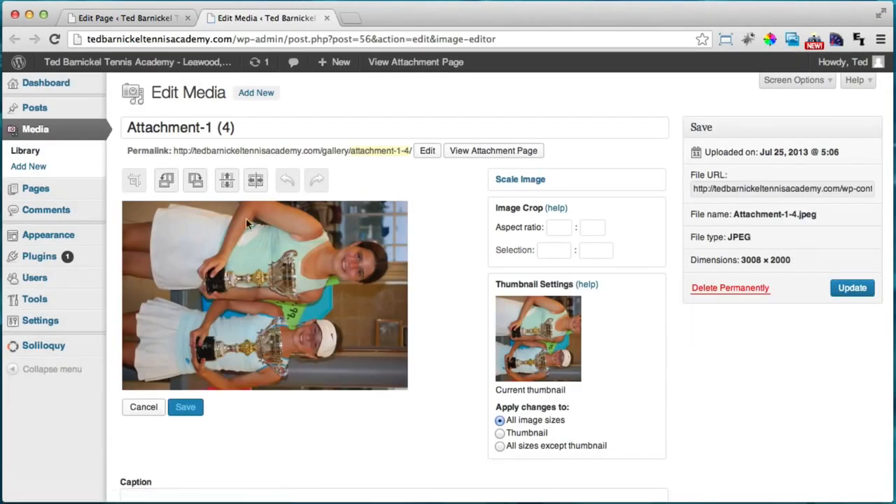
pyautogui.click(166, 182)
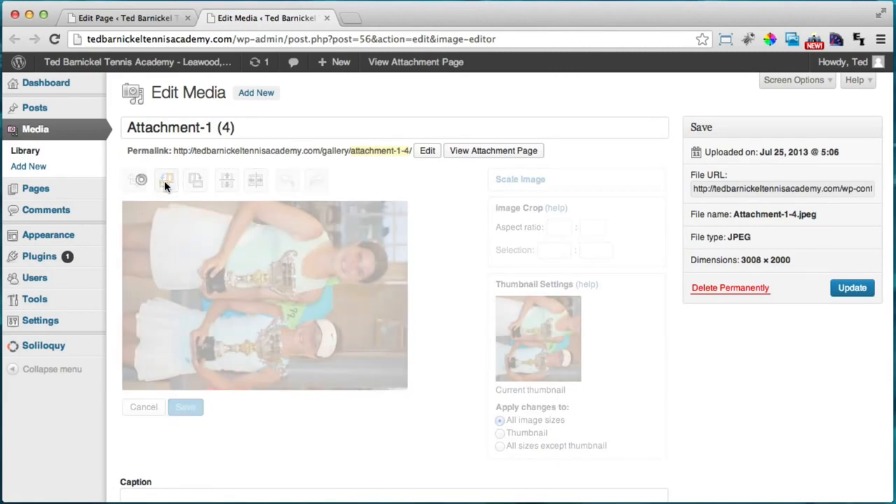
pyautogui.scroll(-2, 210, 221)
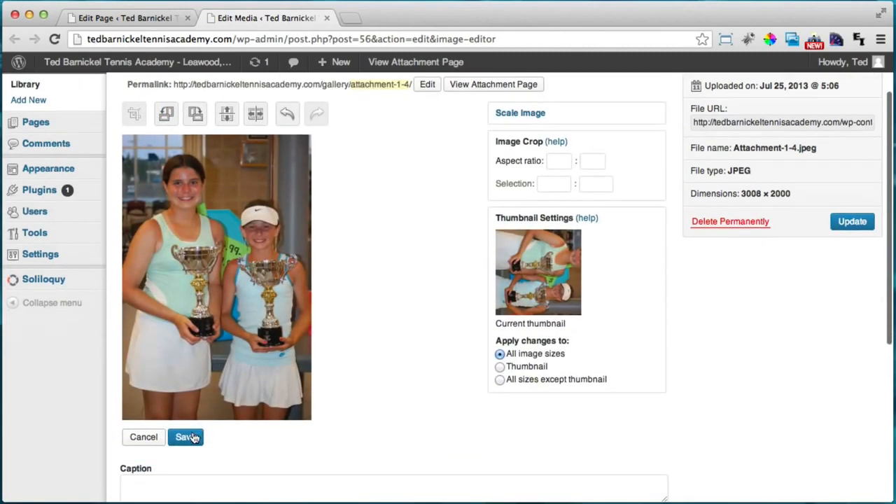
pyautogui.click(188, 437)
pyautogui.scroll(2, 833, 257)
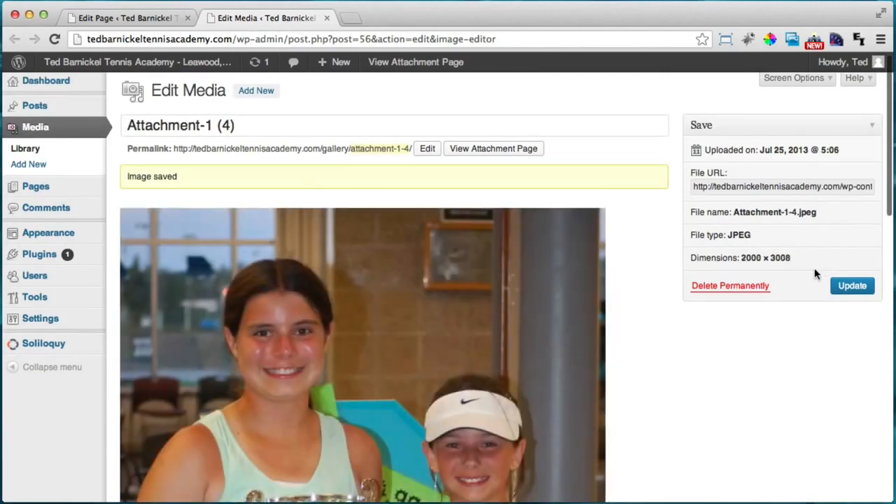
pyautogui.click(852, 293)
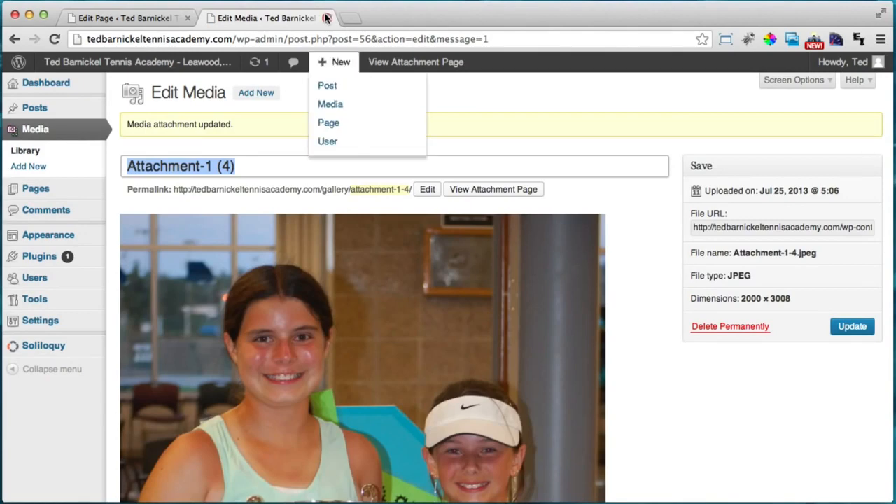
pyautogui.click(324, 17)
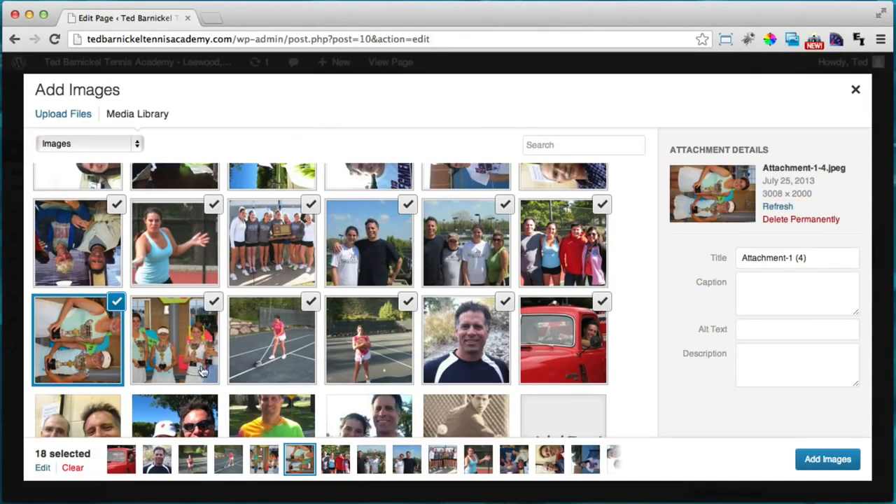
# Check slide2 to reach 19 selected images and add them to the gallery.
pyautogui.click(189, 347)
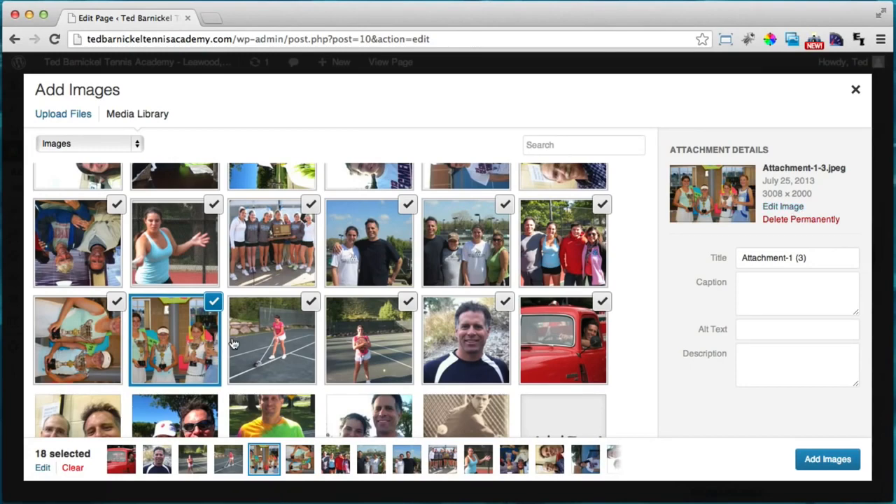
pyautogui.scroll(-3, 476, 350)
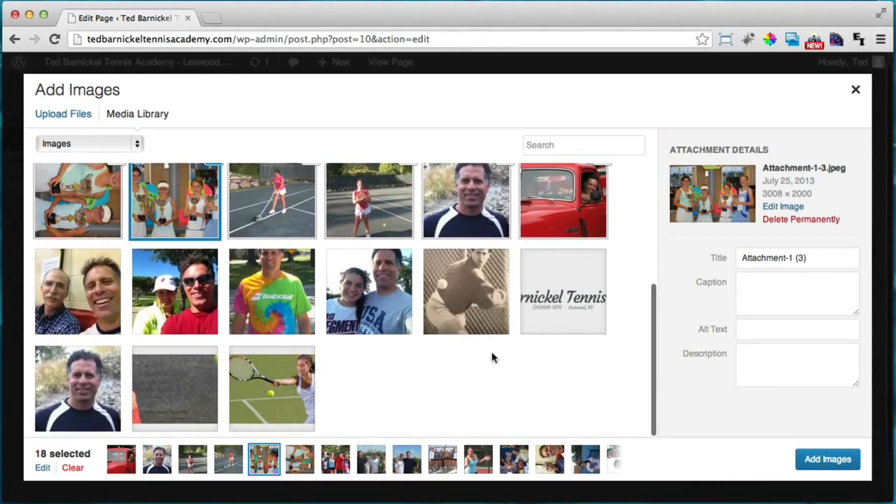
pyautogui.click(159, 388)
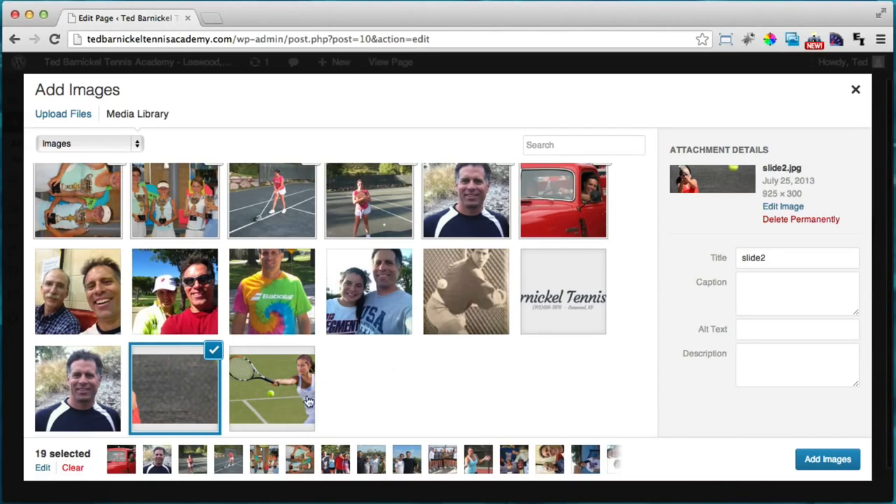
pyautogui.scroll(3, 464, 400)
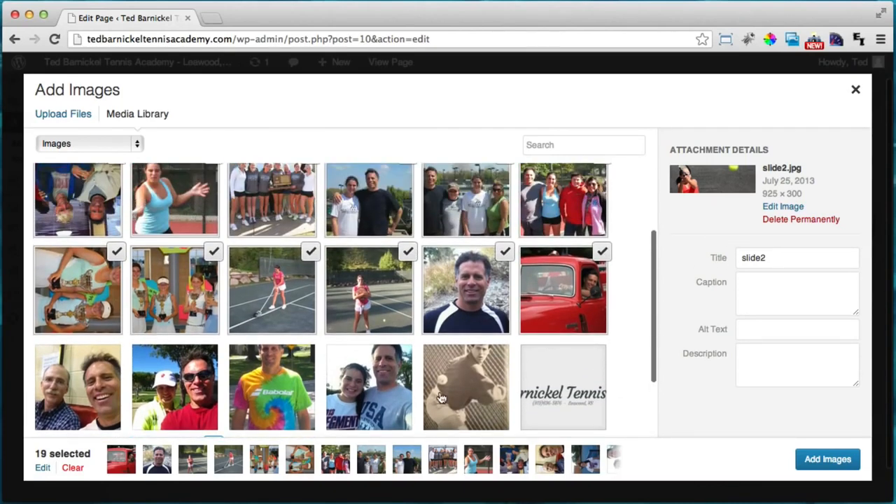
pyautogui.scroll(-3, 442, 390)
pyautogui.scroll(3, 445, 386)
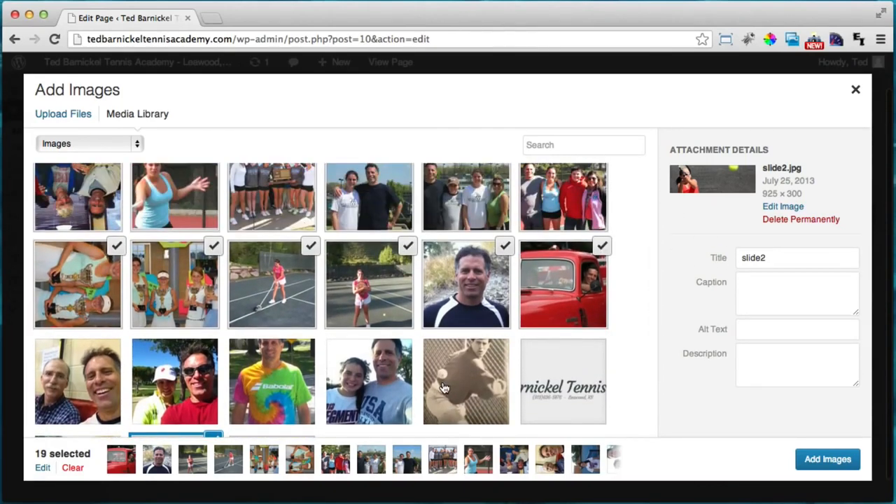
pyautogui.scroll(-3, 444, 388)
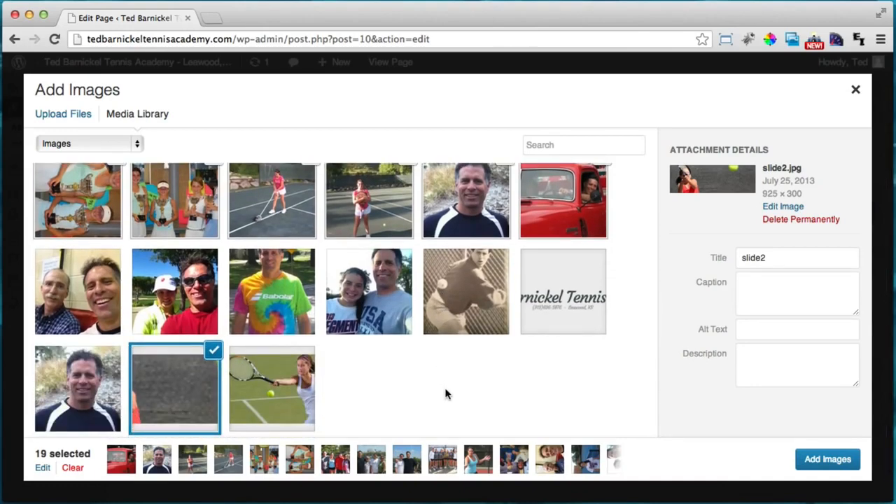
pyautogui.scroll(5, 445, 394)
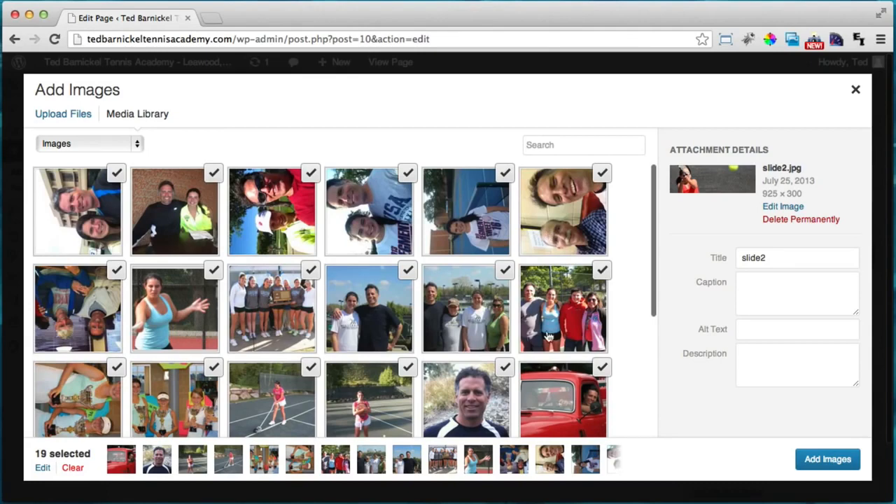
pyautogui.scroll(-5, 595, 319)
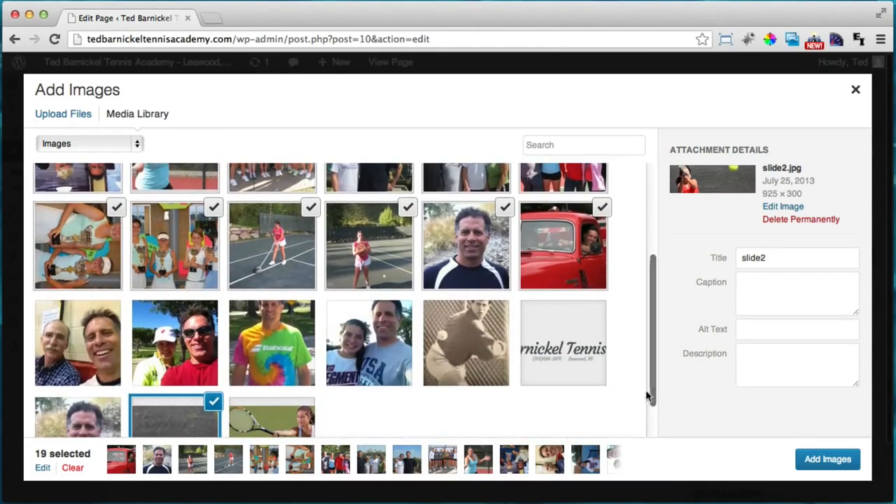
pyautogui.click(821, 463)
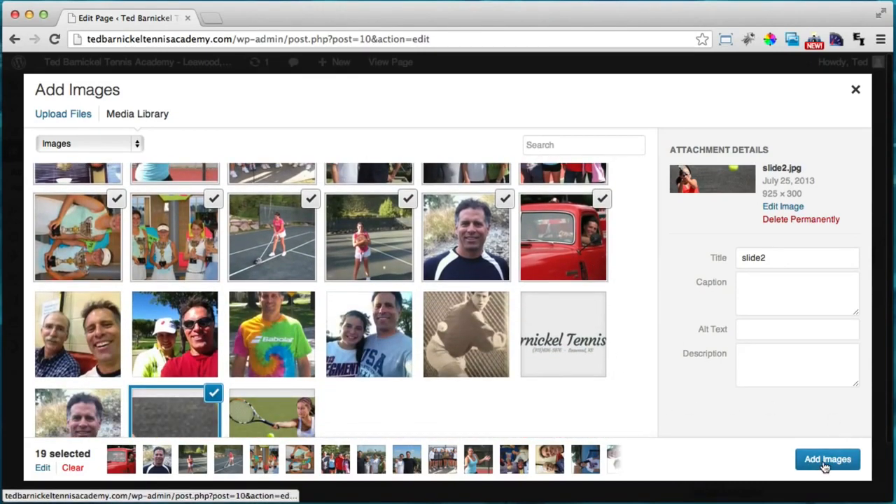
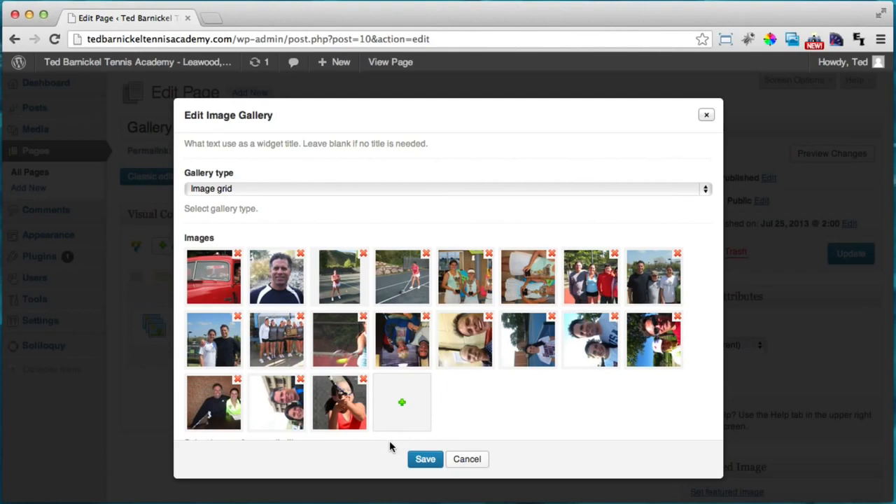
# Remove the fourth photo from the gallery, save it, update the Gallery page and view it.
pyautogui.click(426, 255)
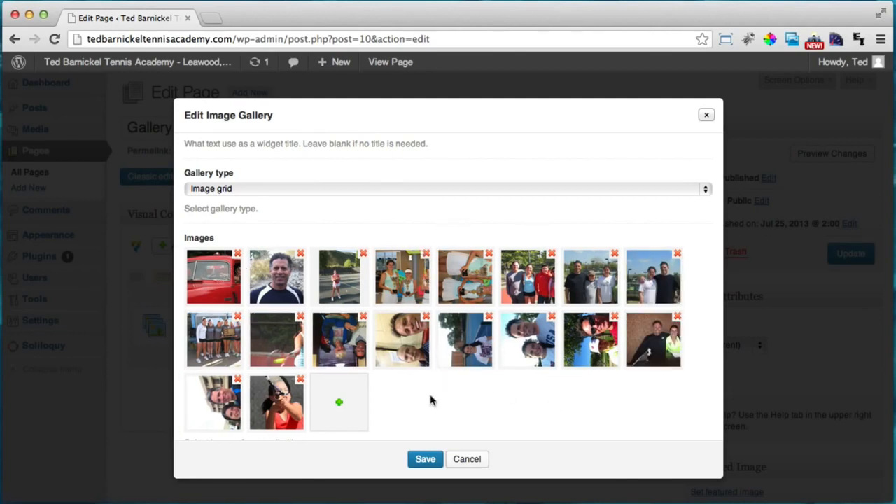
pyautogui.click(426, 460)
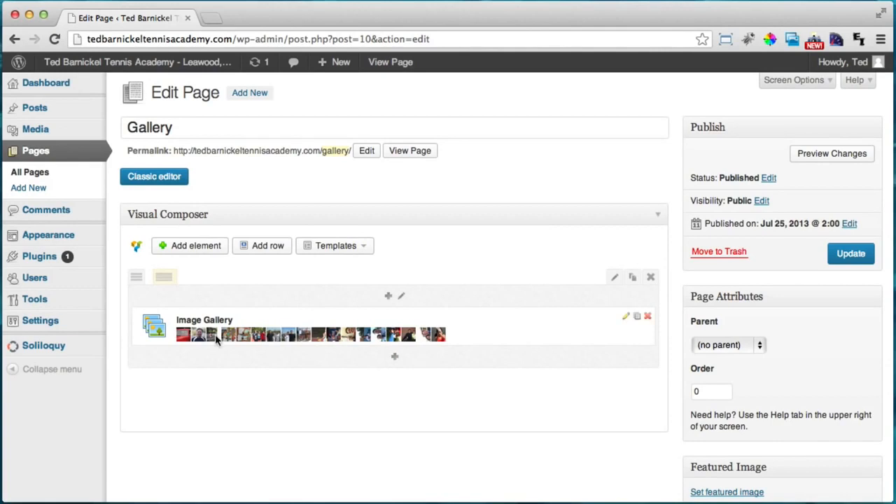
pyautogui.click(851, 253)
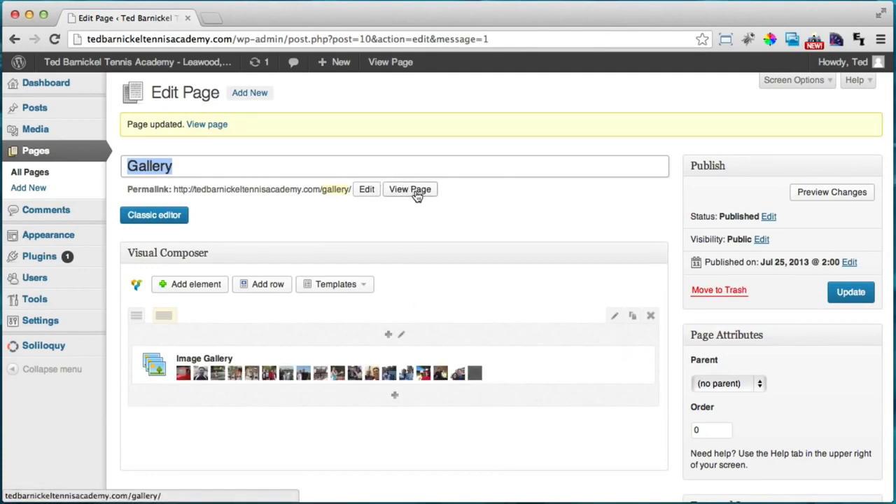
pyautogui.click(417, 192)
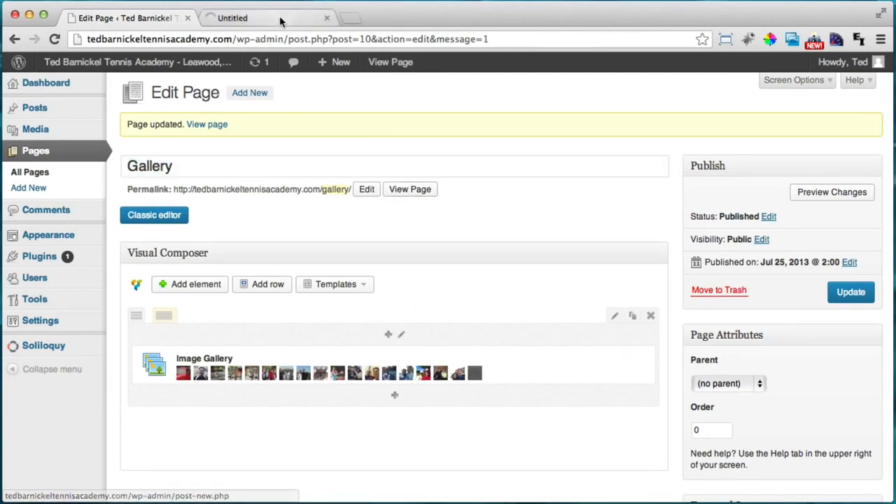
# Browse the live Gallery page and step through the enlarged photos in the lightbox.
pyautogui.click(277, 19)
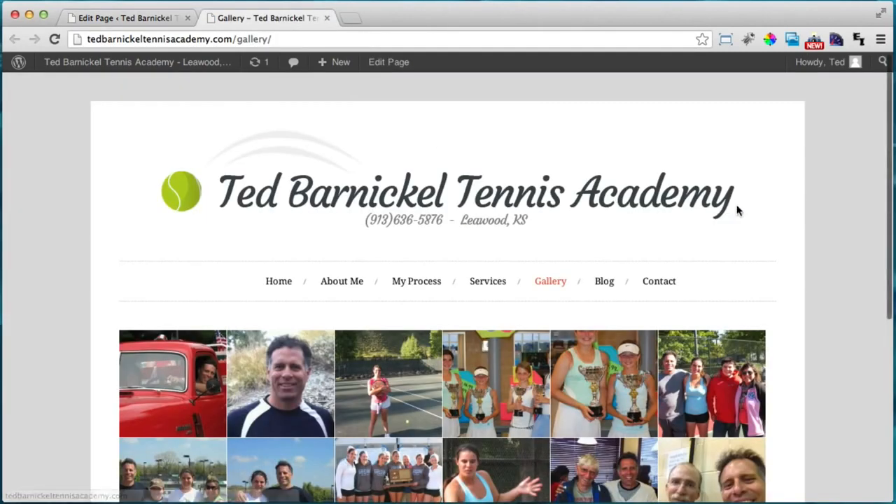
pyautogui.scroll(-3, 742, 203)
pyautogui.scroll(-2, 790, 180)
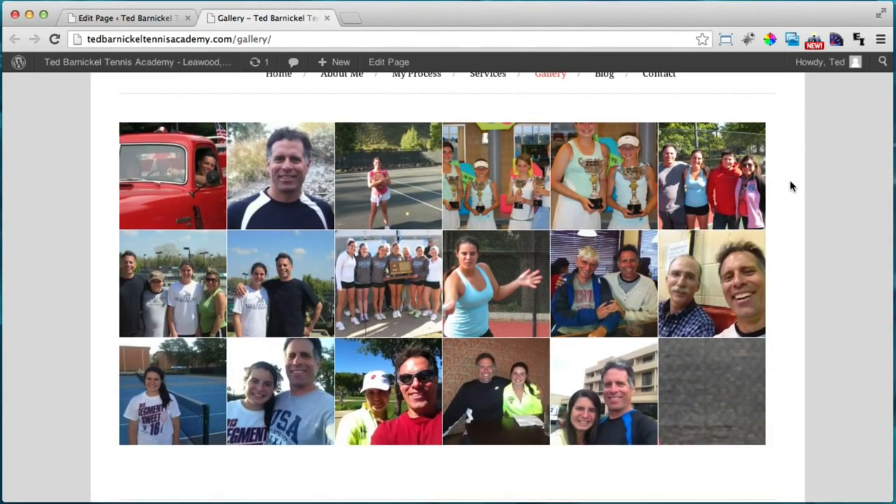
pyautogui.scroll(2, 816, 252)
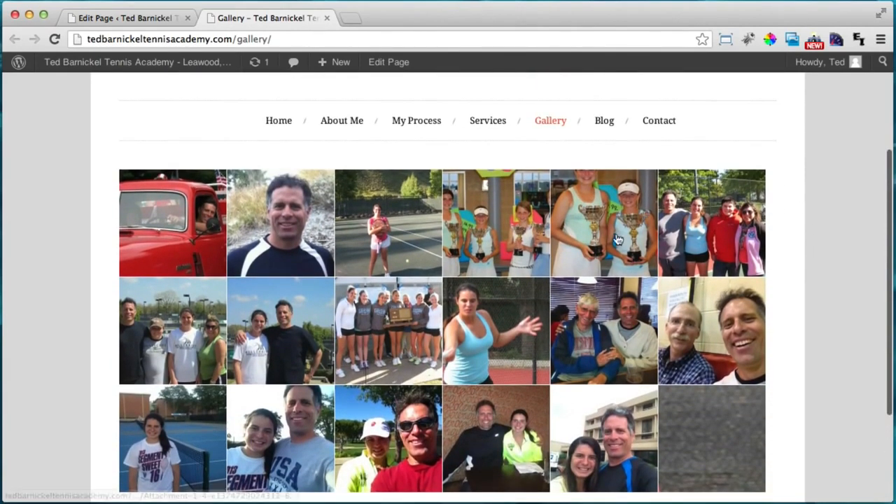
pyautogui.scroll(-1, 680, 366)
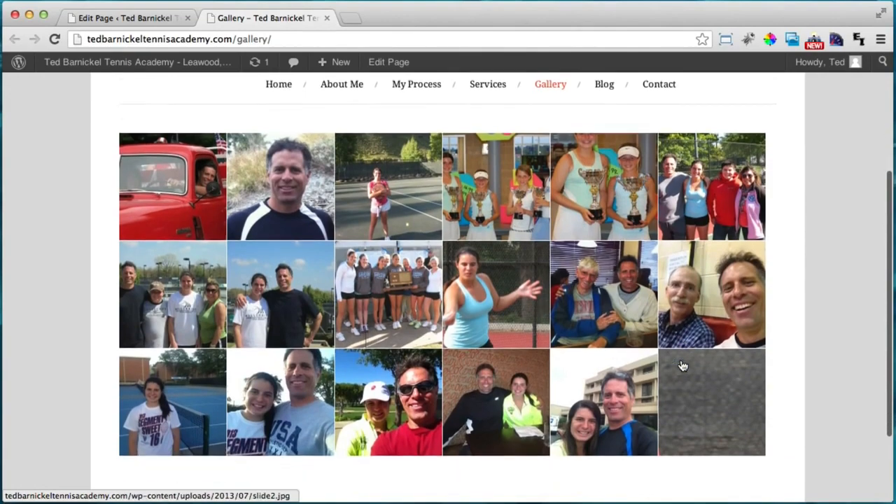
pyautogui.scroll(1, 682, 366)
pyautogui.scroll(3, 682, 366)
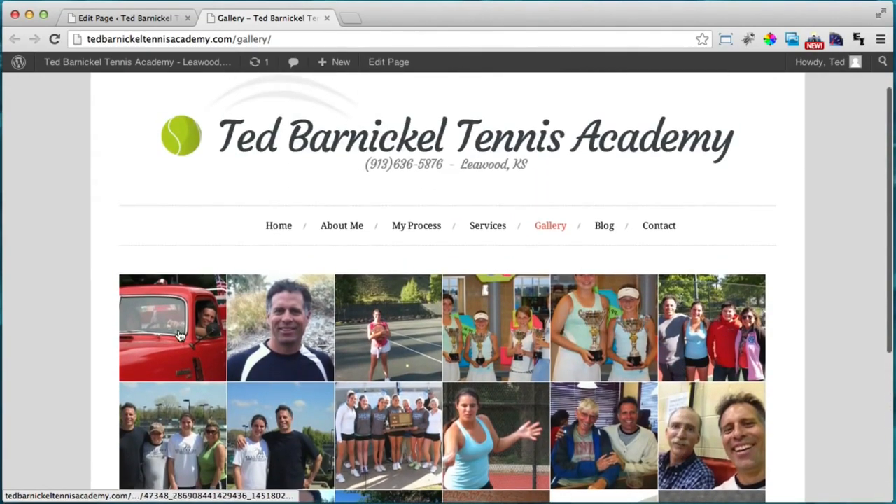
pyautogui.click(179, 336)
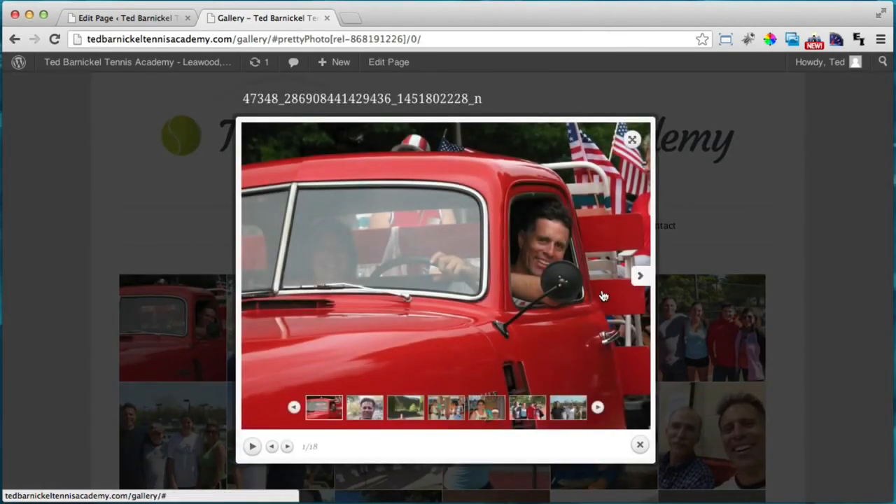
pyautogui.press('Right')
pyautogui.press('Right')
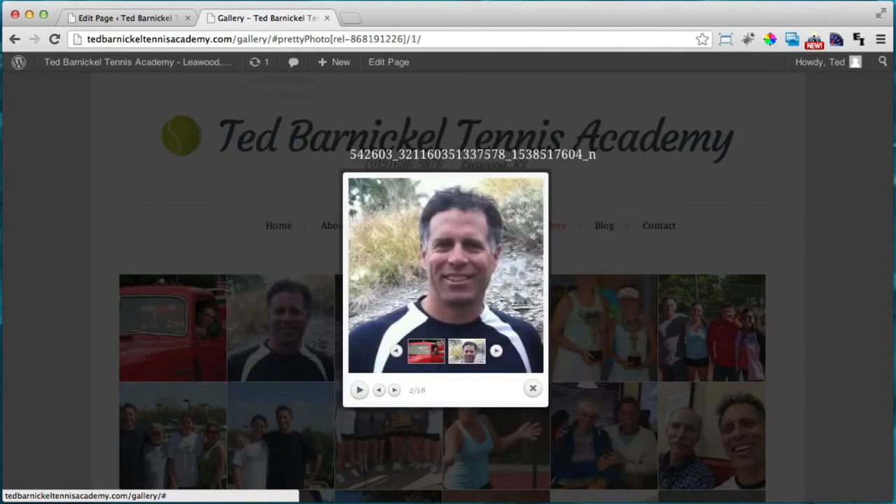
pyautogui.press('Right')
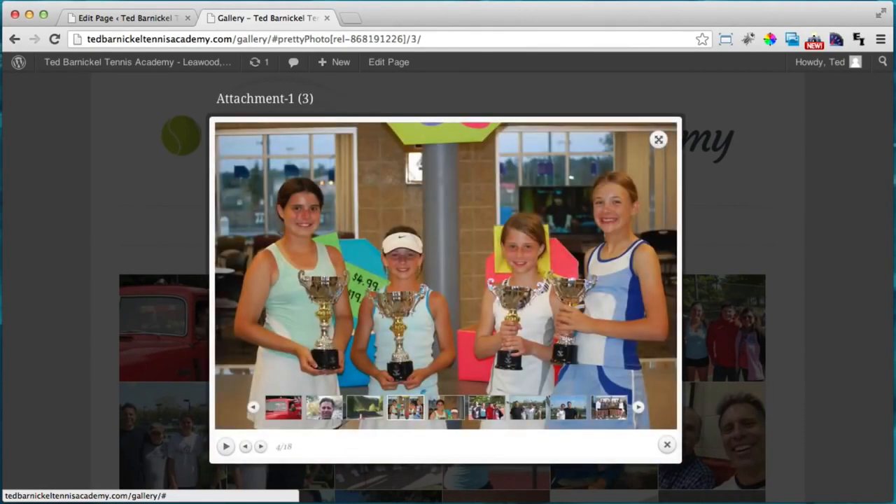
pyautogui.press('Right')
pyautogui.press('Right')
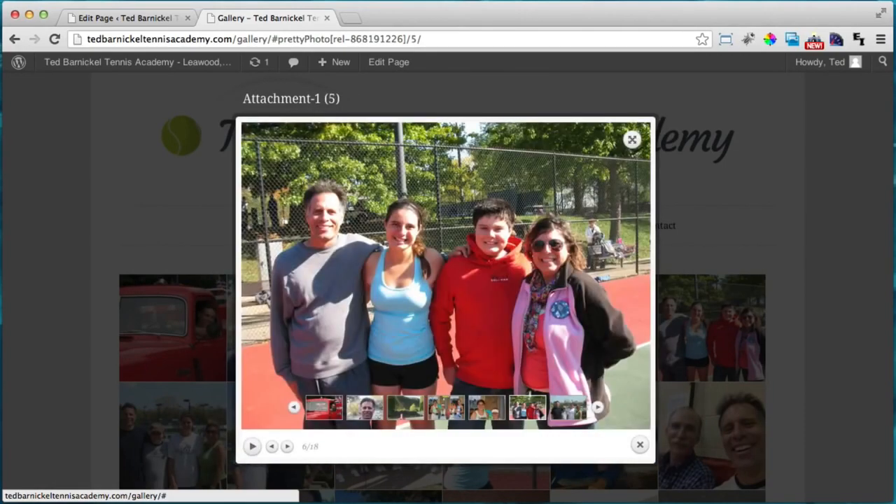
pyautogui.press('Right')
pyautogui.click(639, 277)
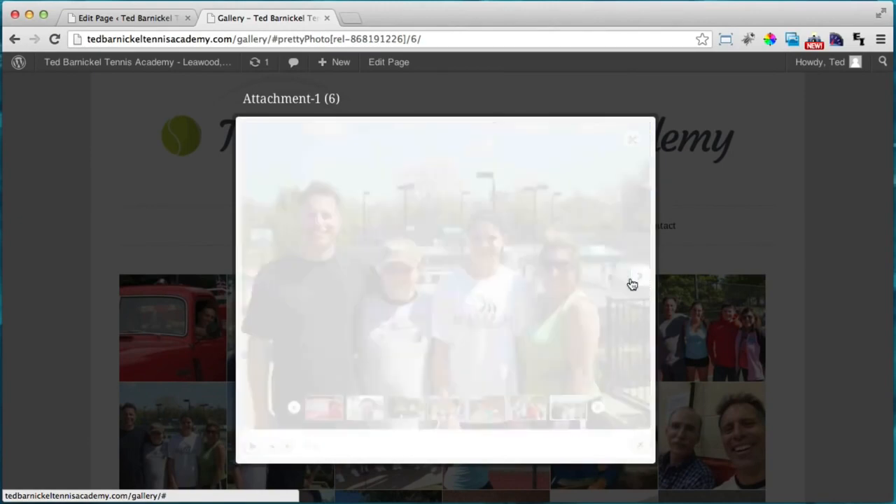
pyautogui.click(645, 279)
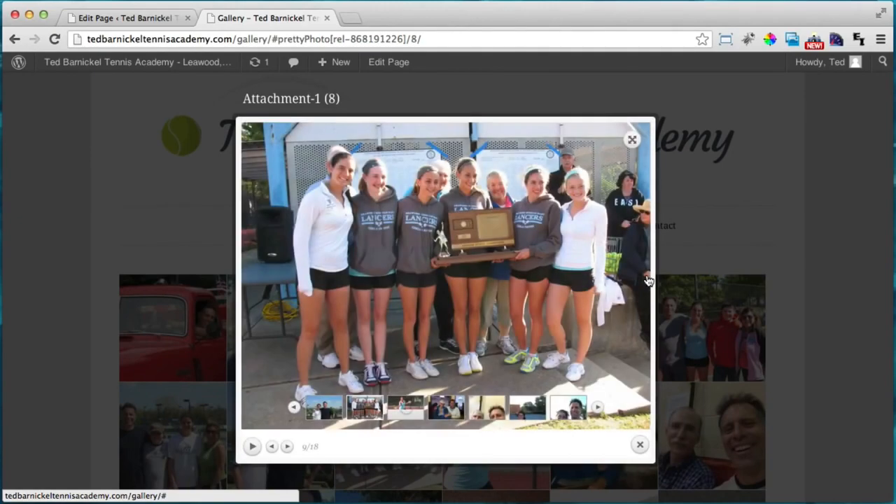
pyautogui.click(643, 279)
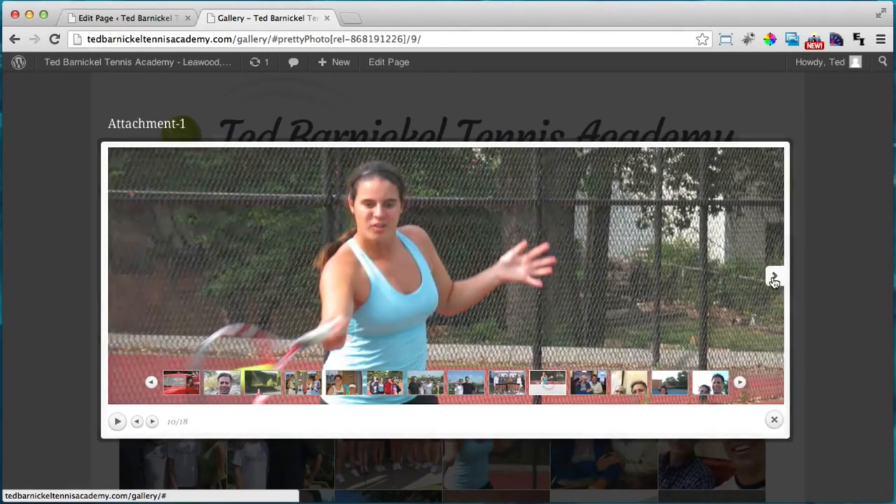
pyautogui.click(776, 276)
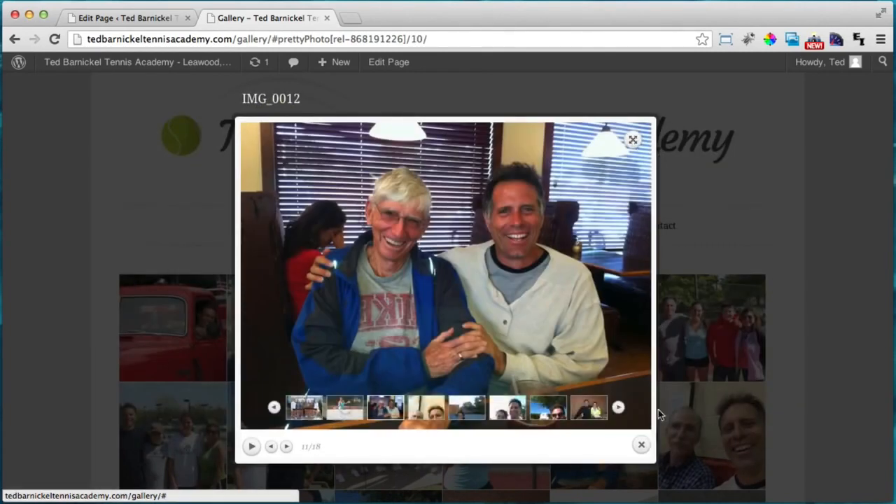
pyautogui.click(641, 445)
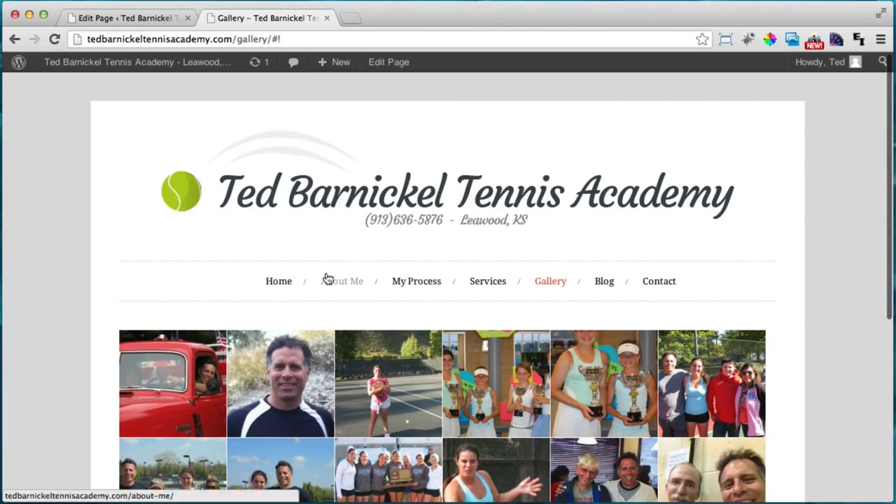
# View the live Blog page, then close the site tab.
pyautogui.click(605, 282)
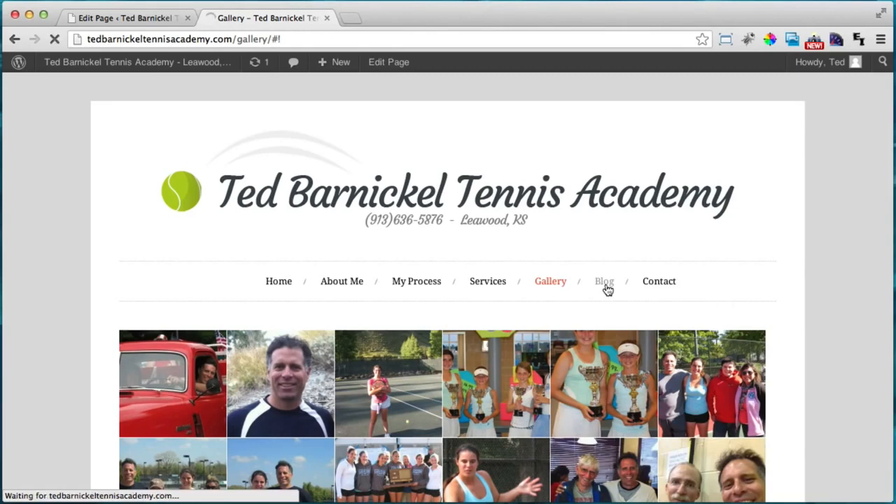
pyautogui.scroll(-2, 489, 339)
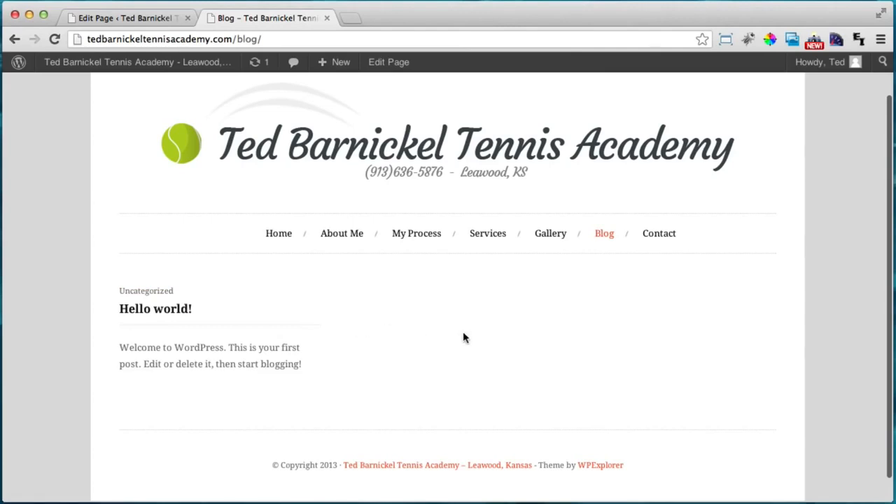
pyautogui.scroll(2, 463, 339)
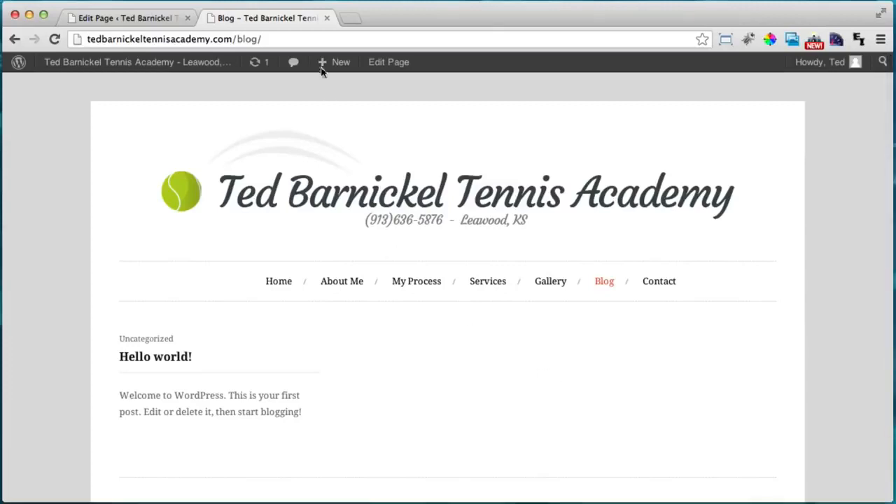
pyautogui.click(326, 18)
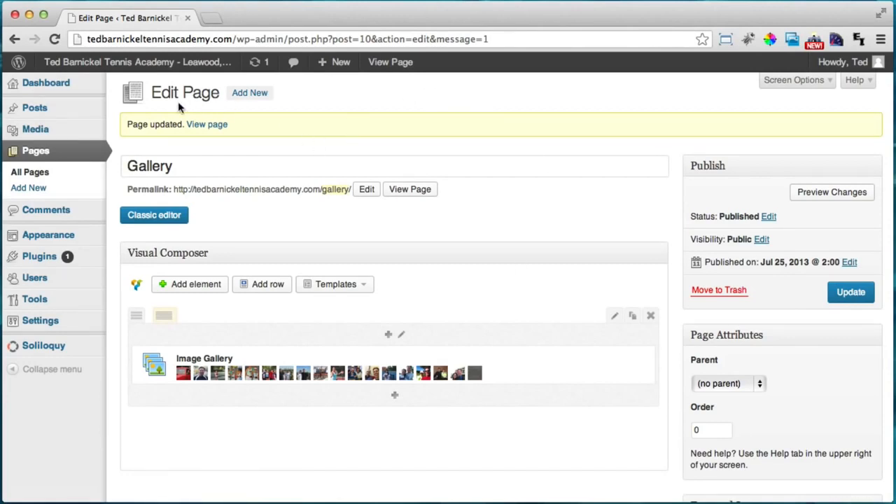
# Move the default Hello world! post to the trash.
pyautogui.moveTo(44, 109)
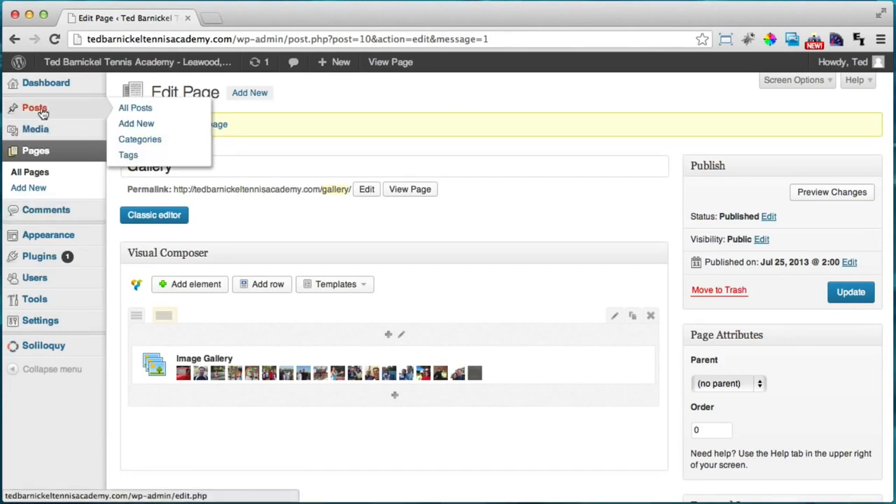
pyautogui.click(47, 111)
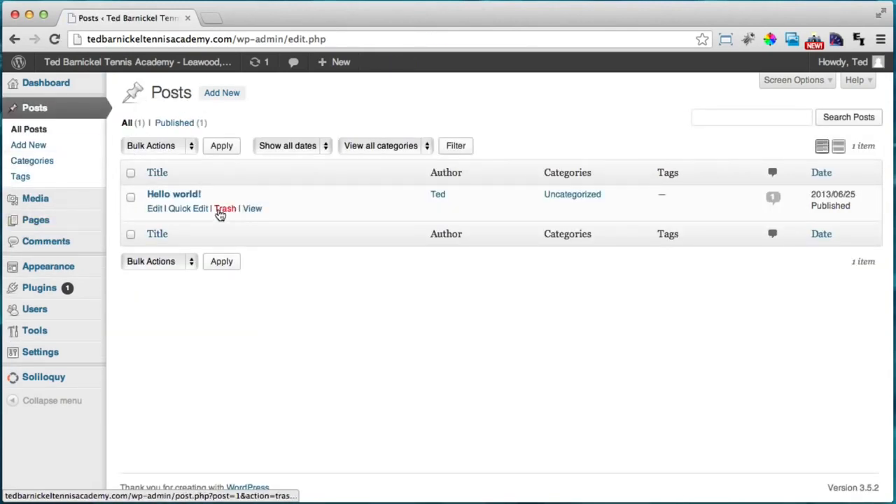
pyautogui.click(225, 209)
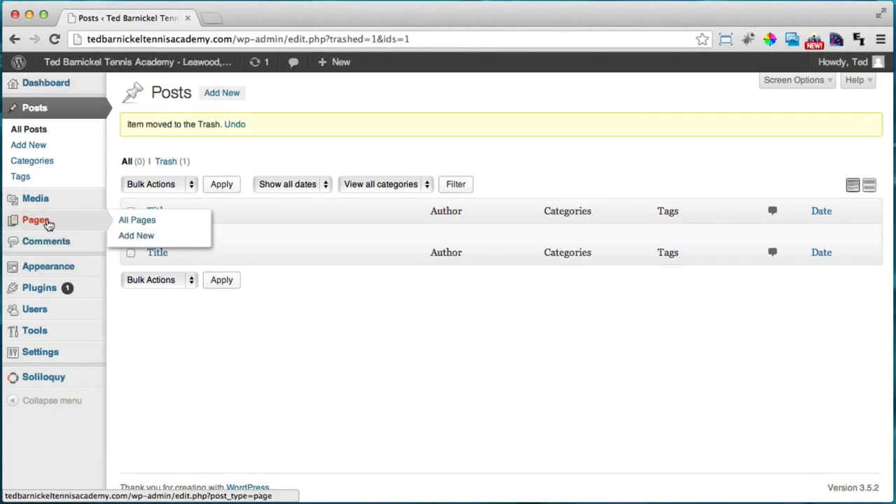
# Trash the Sample Page and permanently delete it from the Pages trash.
pyautogui.click(54, 223)
pyautogui.scroll(-3, 266, 222)
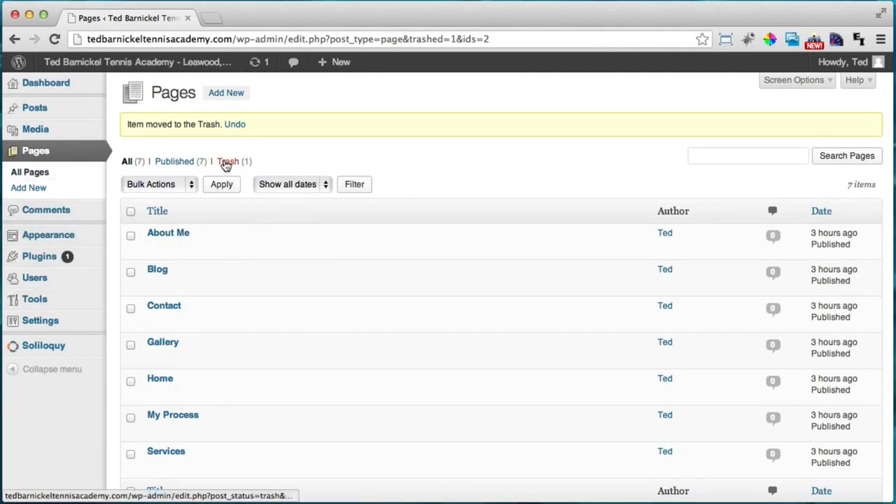
pyautogui.click(228, 162)
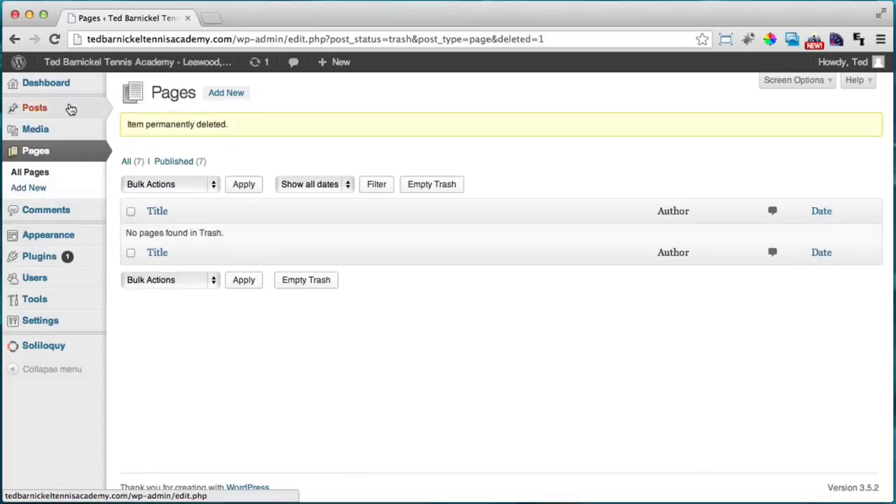
pyautogui.moveTo(47, 112)
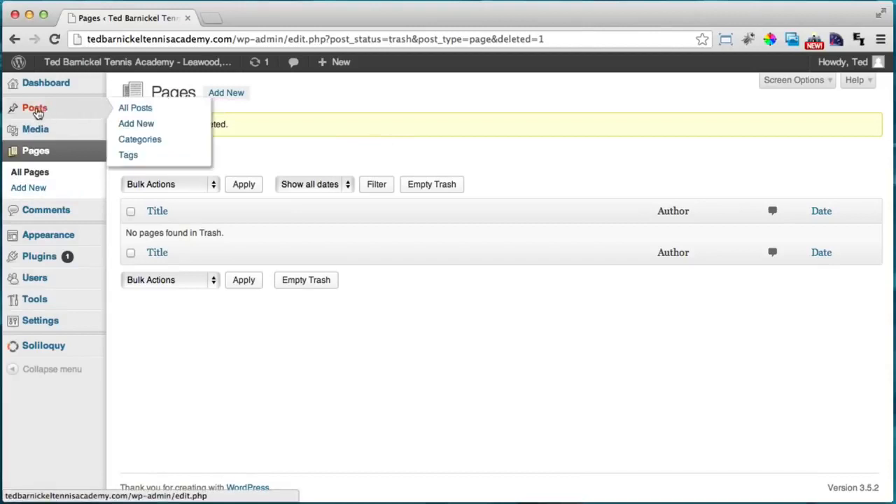
# Start a new post titled 'What years of Tennis has taught me'.
pyautogui.click(145, 127)
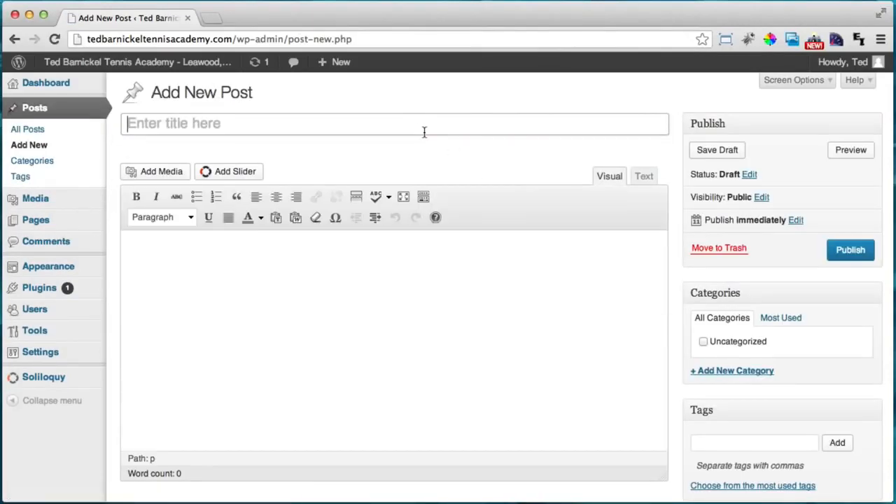
pyautogui.click(424, 131)
pyautogui.write('W')
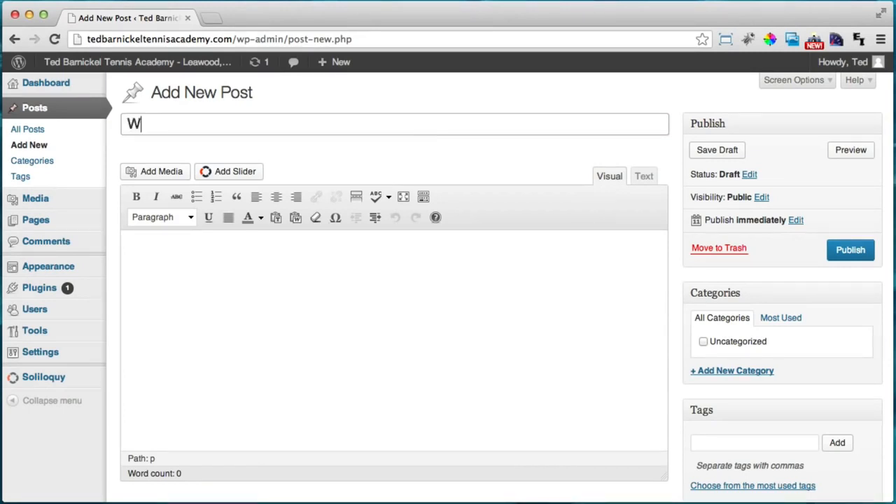
pyautogui.write('hat years of')
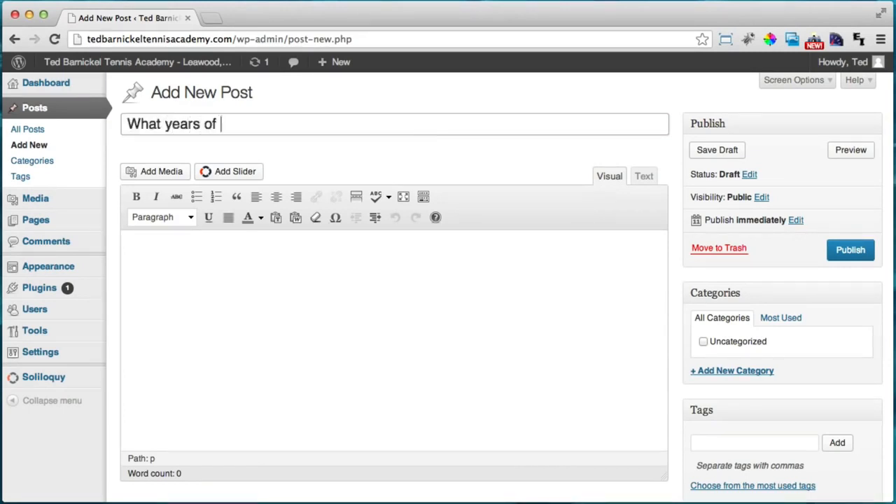
pyautogui.write(' Tennis has taught me')
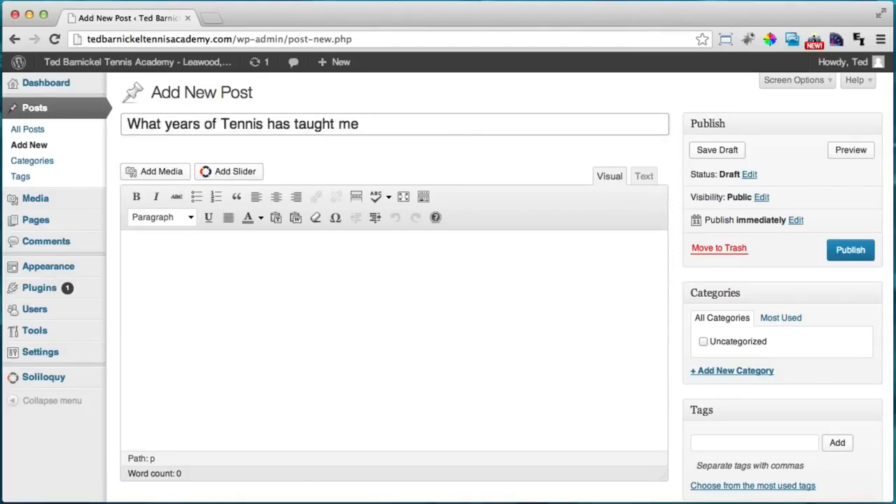
# Paste a lorem ipsum placeholder paragraph into the post body.
pyautogui.press('super+Tab')
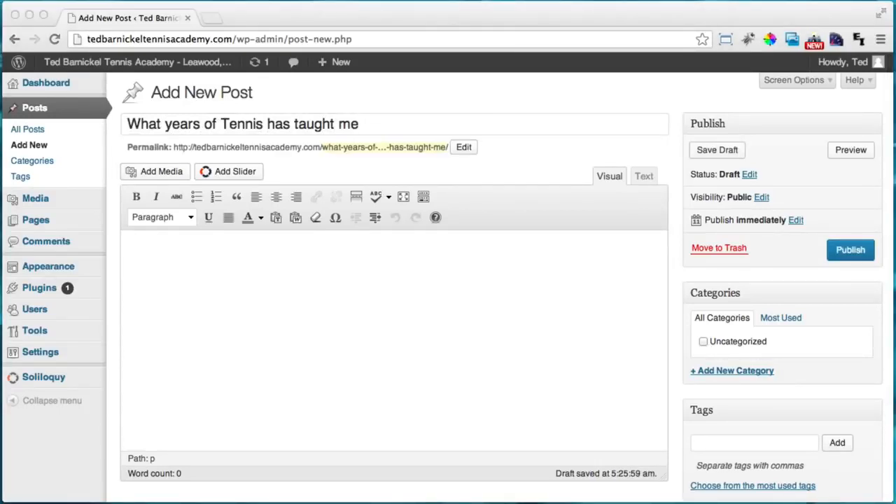
pyautogui.press('super+Tab')
pyautogui.click(269, 354)
pyautogui.write('Lorem ipsum dolor sit amet, consectetuer adipiscing elit. Aenean commodo ligula eget dolor. Aenean massa. Cum sociis natoque penatibus et magnis dis parturient montes, nascetur ridiculus mus. Donec quam felis, ultricies nec, pellentesque eu pretium quis, sem. Nulla consequat massa quis enim. Donec pede justo, fringilla vel, aliquet nec, vulputate eget, arcu. In enim justo, rhoncus ut, imperdiet a, venenatis vitae, justo.')
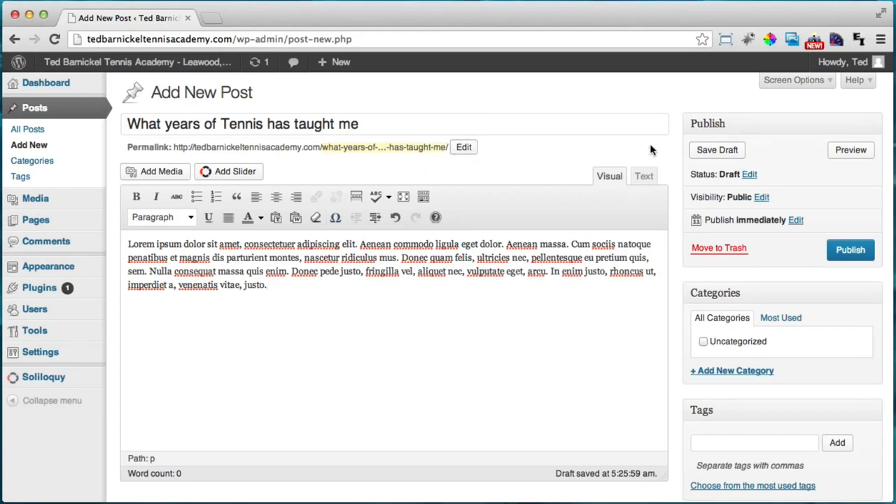
pyautogui.scroll(-3, 700, 148)
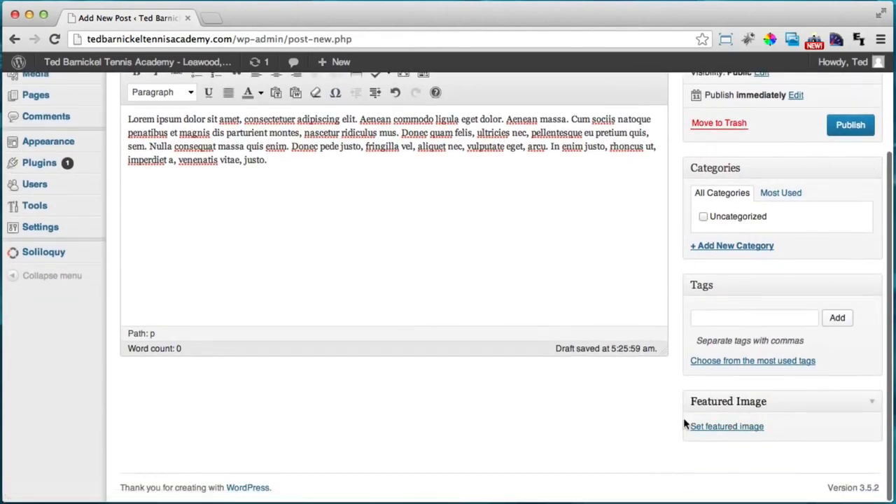
# Choose aboutme.jpg from the Media Library as the post's featured image.
pyautogui.click(741, 427)
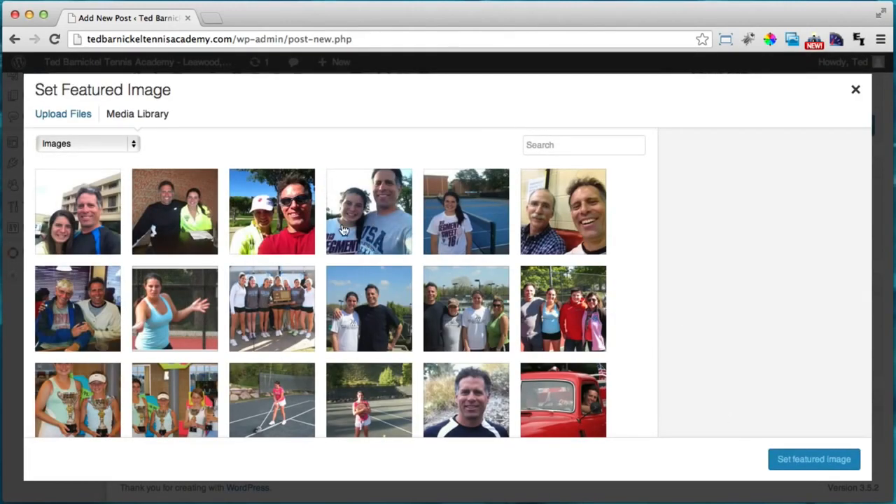
pyautogui.scroll(-5, 343, 230)
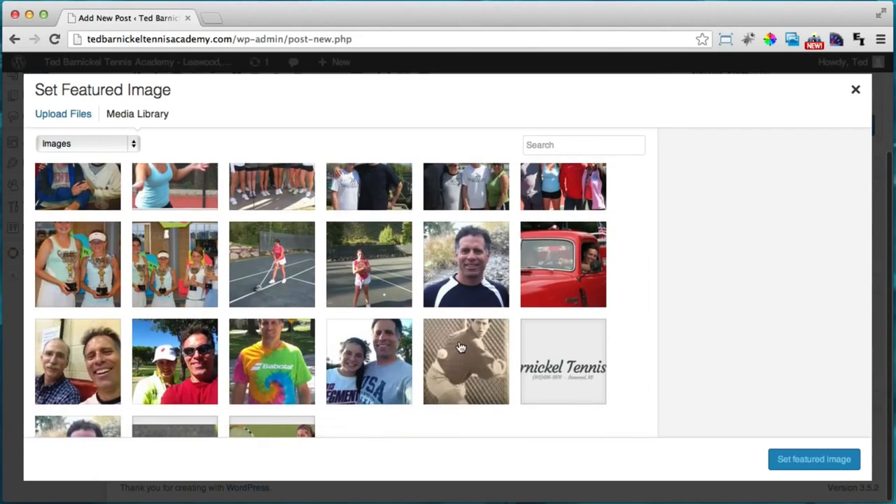
pyautogui.click(460, 348)
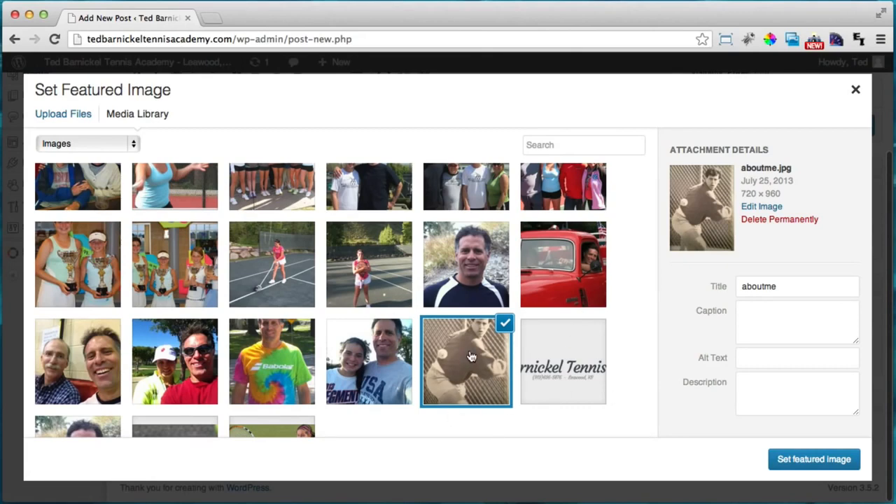
pyautogui.click(809, 459)
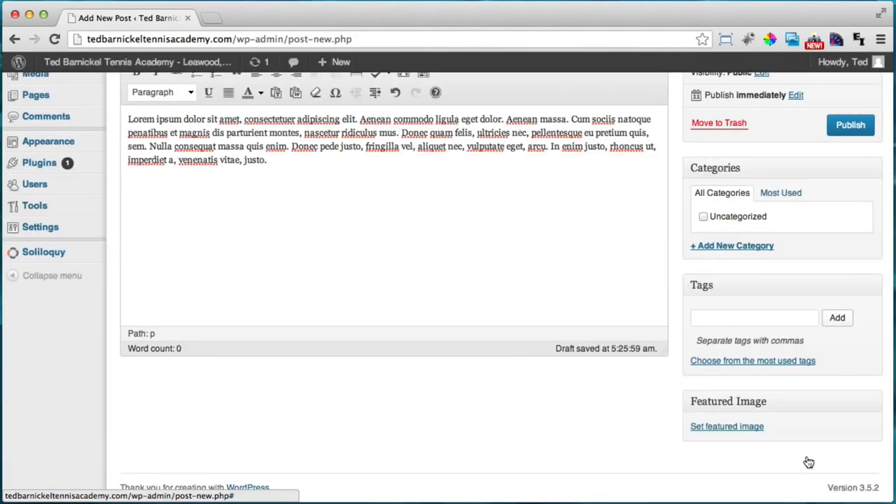
pyautogui.scroll(3, 654, 361)
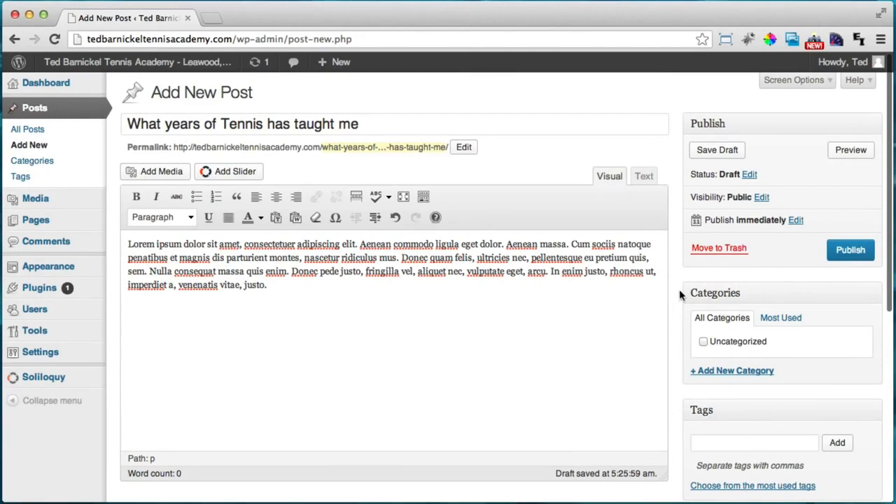
# Create and tick a new 'Tennis Philosophy' category for the post.
pyautogui.click(722, 376)
pyautogui.write('Tennis Philosophy')
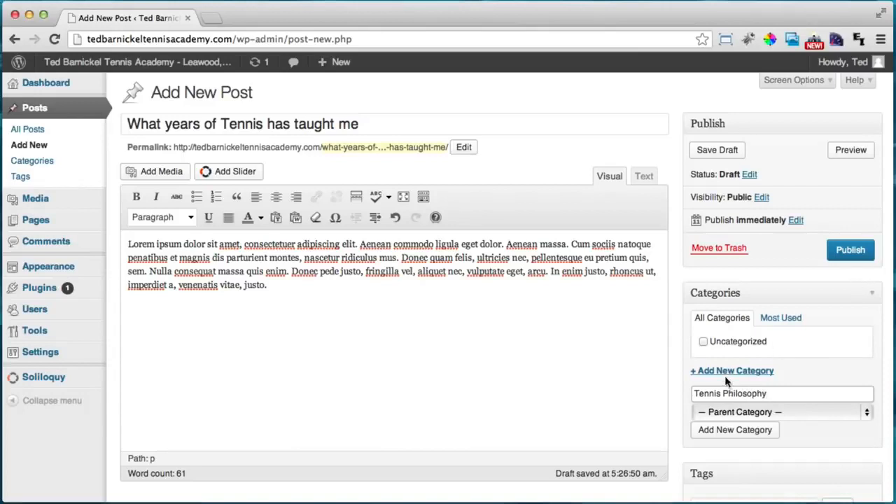
pyautogui.click(734, 429)
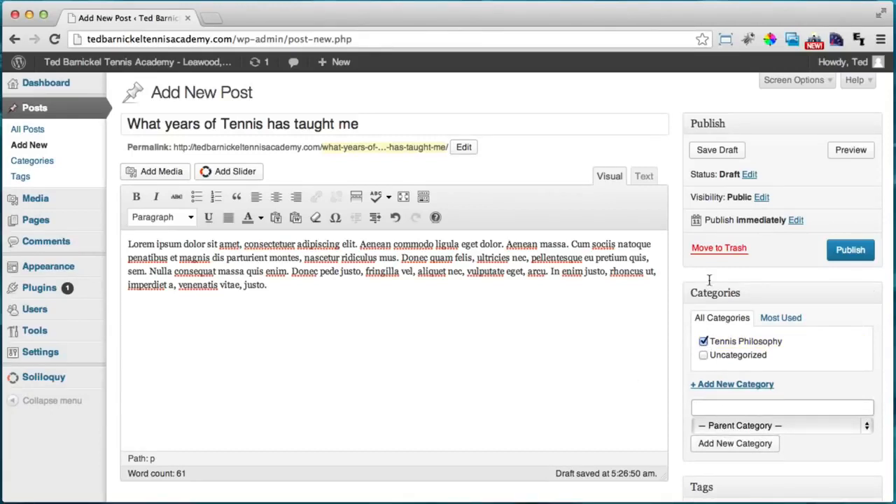
# Publish the post and open the live site in a new tab.
pyautogui.click(847, 250)
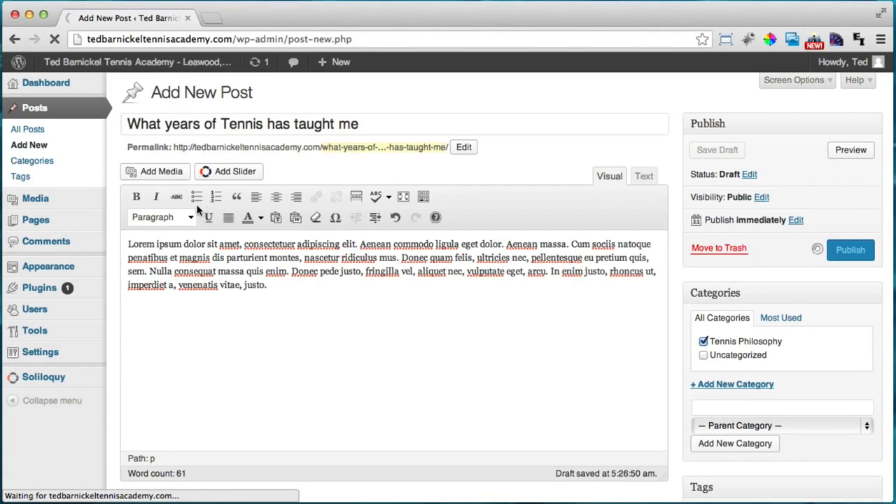
pyautogui.keyDown('super'); pyautogui.click(109, 64); pyautogui.keyUp('super')
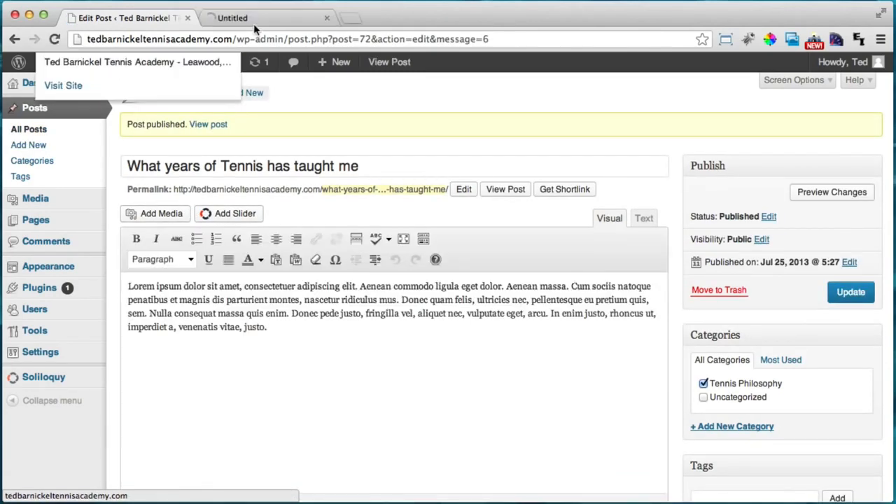
pyautogui.click(254, 19)
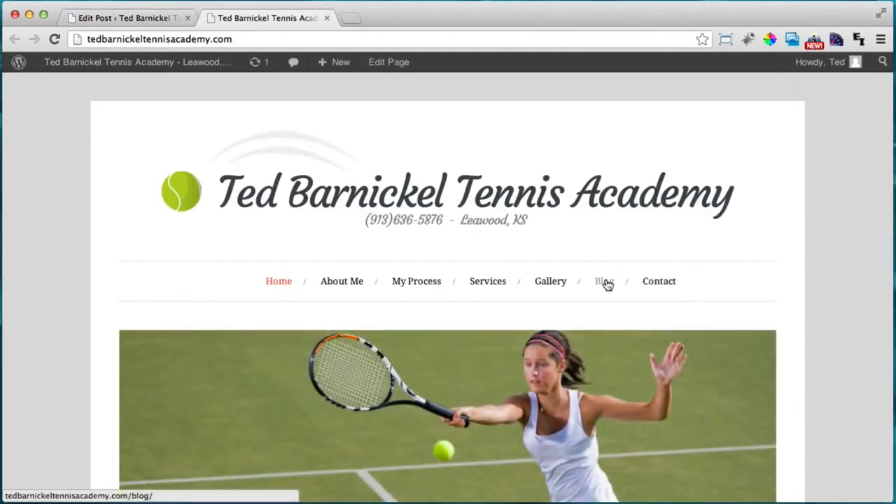
# Check the new post on the live Blog page, then close the site tab.
pyautogui.click(605, 282)
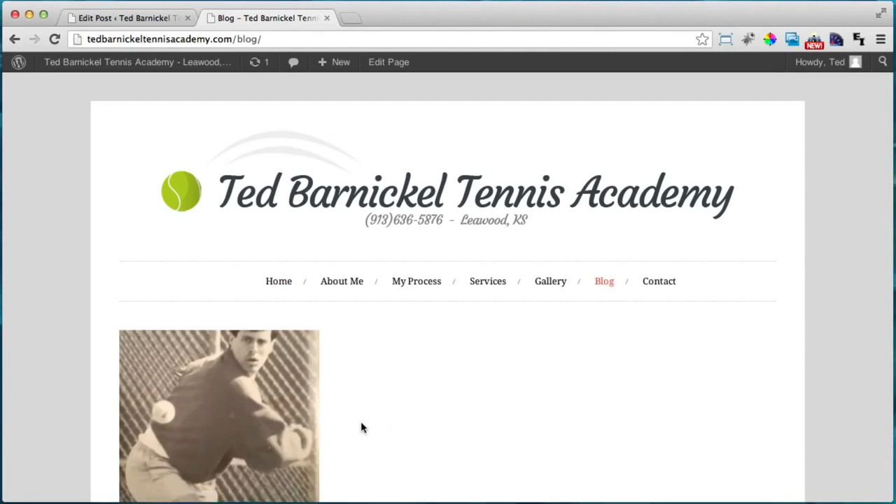
pyautogui.scroll(-4, 362, 428)
pyautogui.scroll(1, 362, 427)
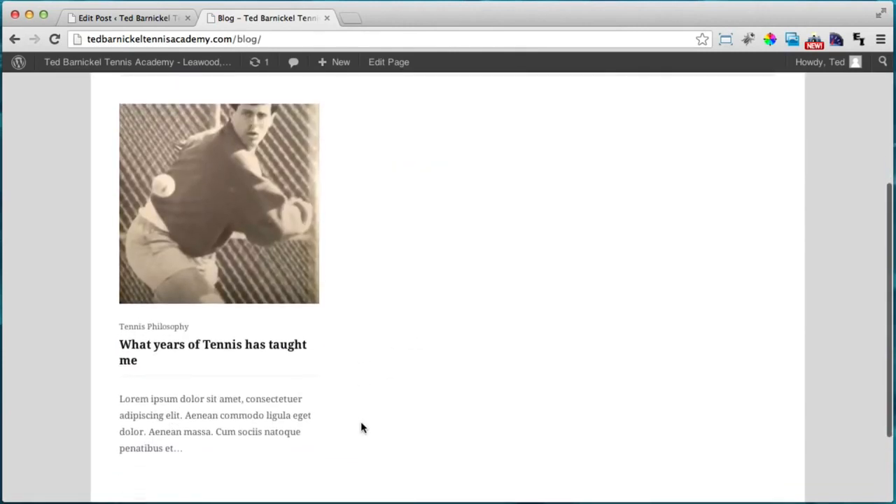
pyautogui.scroll(-1, 362, 425)
pyautogui.scroll(5, 362, 426)
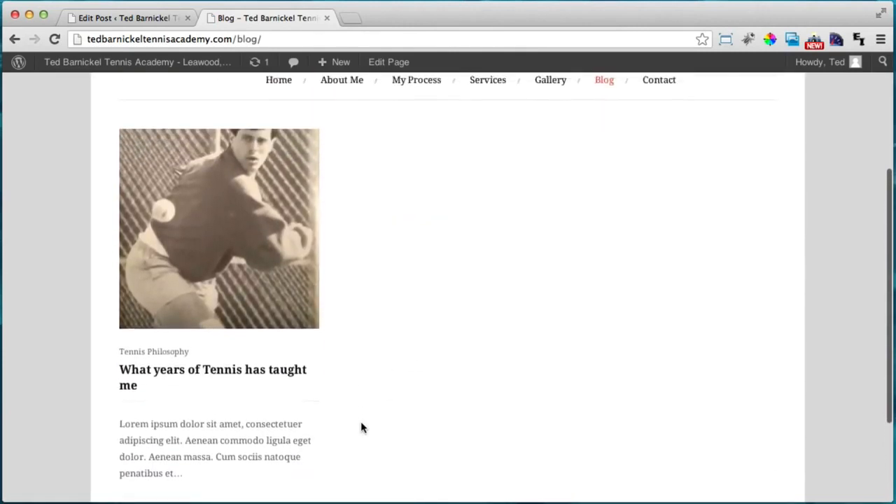
pyautogui.click(327, 18)
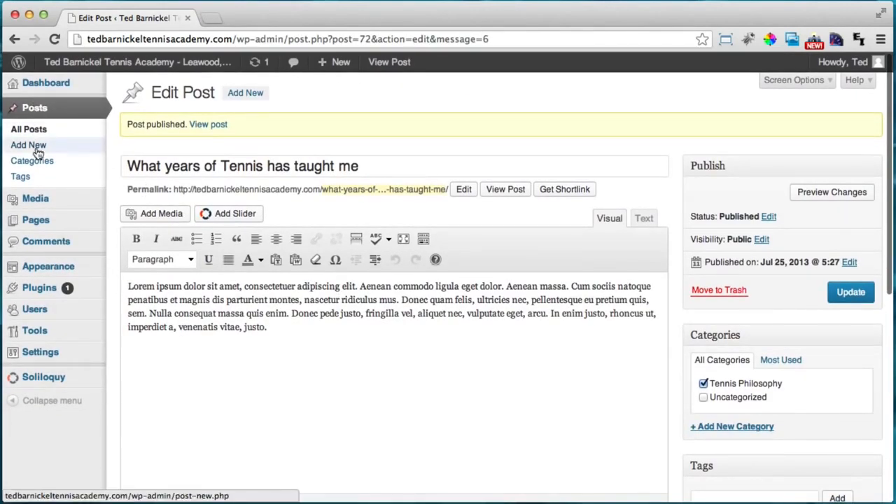
# Start a new post 'Interview with a Tennis pro' with pasted lorem ipsum body text.
pyautogui.click(250, 98)
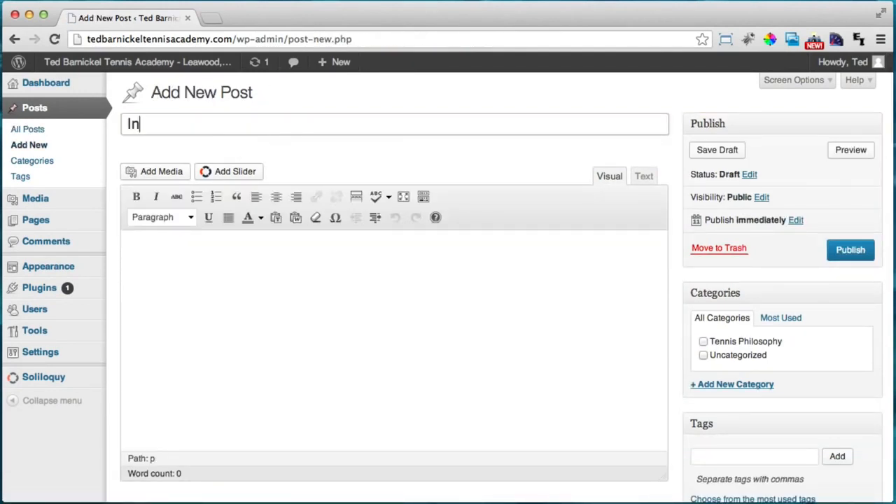
pyautogui.write('Interview with')
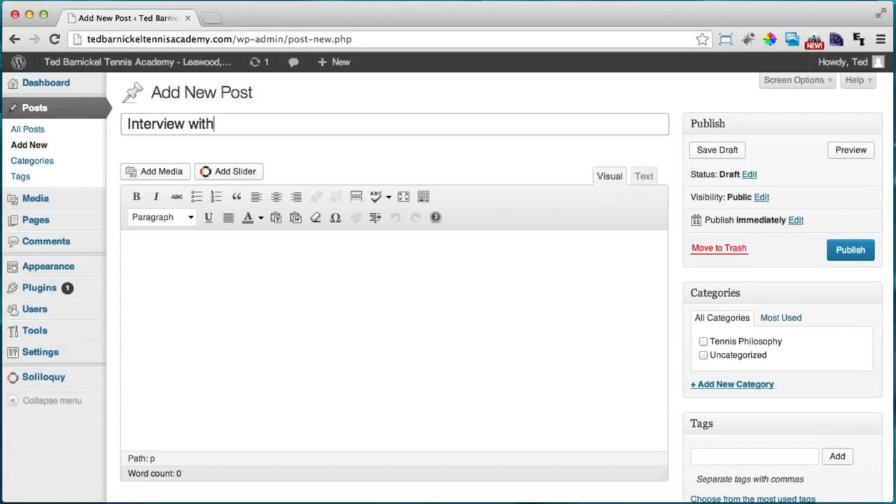
pyautogui.write(' a Tennis pro!')
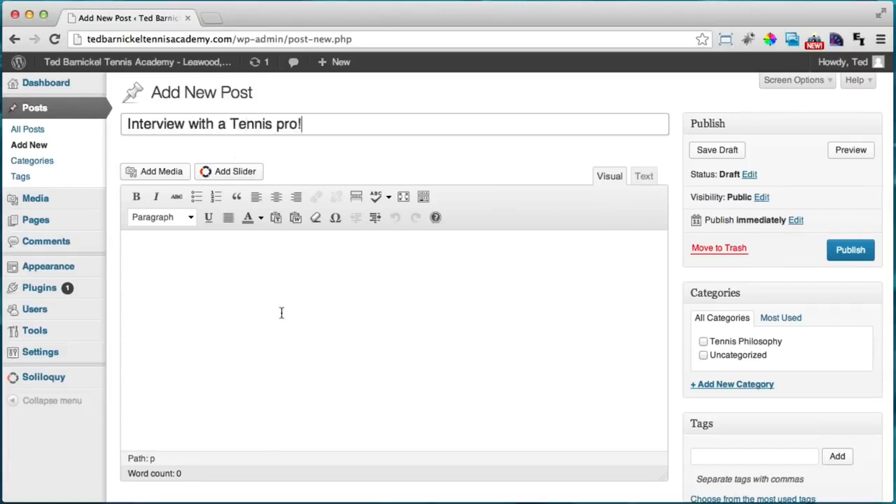
pyautogui.click(339, 312)
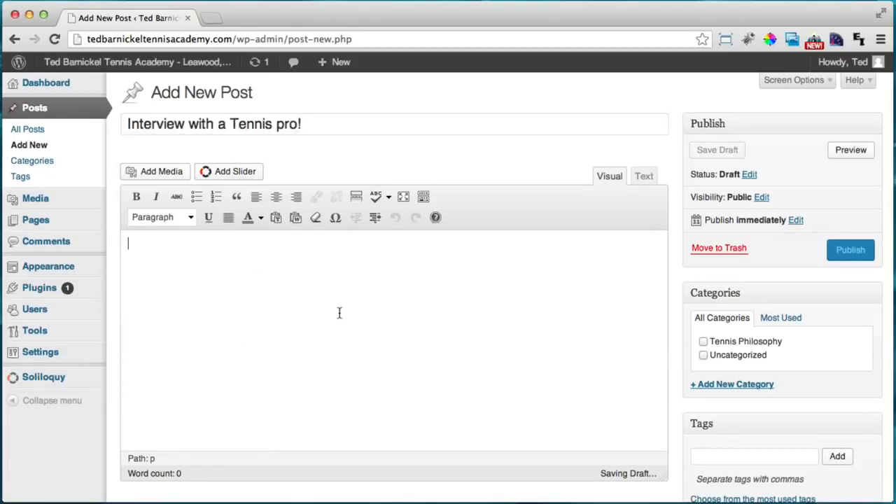
pyautogui.write('Lorem ipsum dolor sit amet, consectetuer adipiscing elit. Aenean commodo ligula eget dolor. Aenean massa. Cum sociis natoque penatibus et magnis dis parturient montes, nascetur ridiculus mus. Donec quam felis, ultricies nec, pellentesque eu pretium quis, sem. Nulla consequat massa quis enim. Donec pede justo, fringilla vel, aliquet nec, vulputate eget, arcu. In enim justo, rhoncus ut, imperdiet a, venenatis vitae, justo.')
pyautogui.scroll(-1, 701, 268)
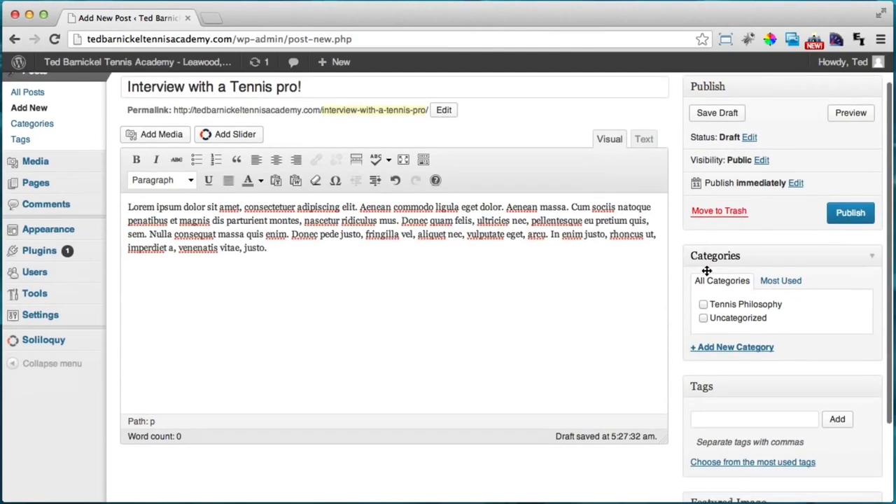
# Create a new Interviews category and assign it to the post.
pyautogui.click(730, 349)
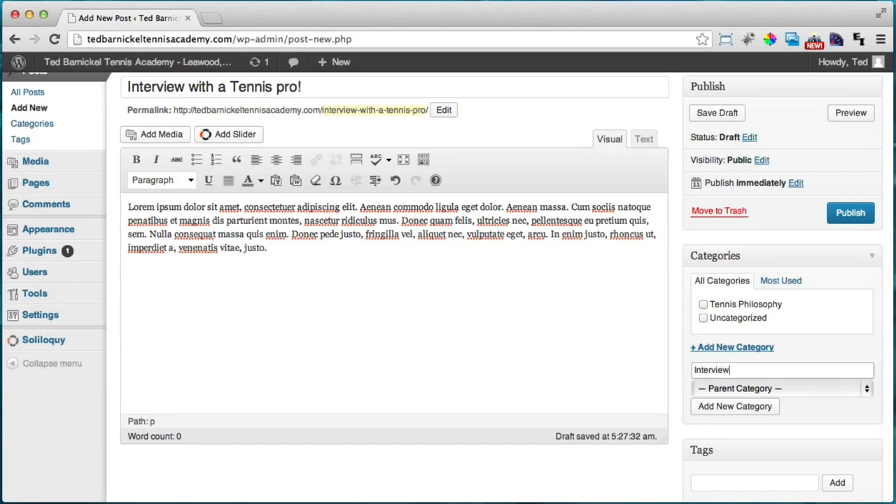
pyautogui.click(722, 408)
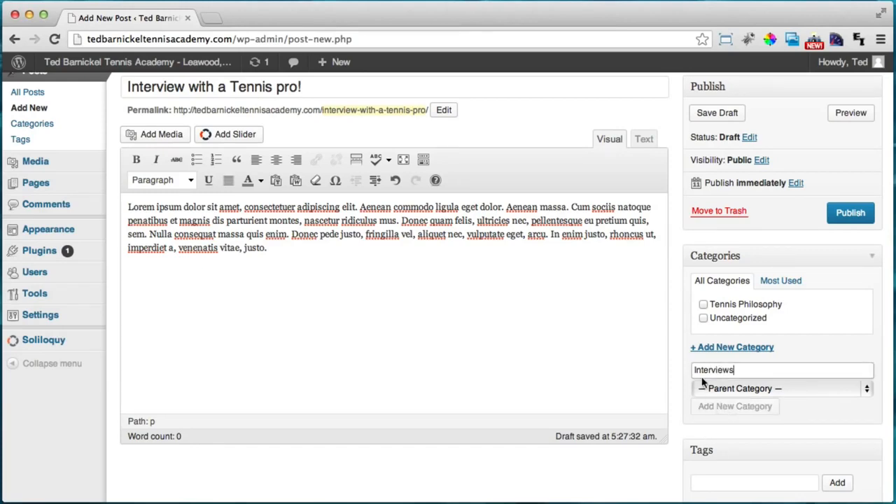
pyautogui.scroll(-1, 762, 327)
pyautogui.scroll(-2, 762, 327)
pyautogui.scroll(2, 761, 330)
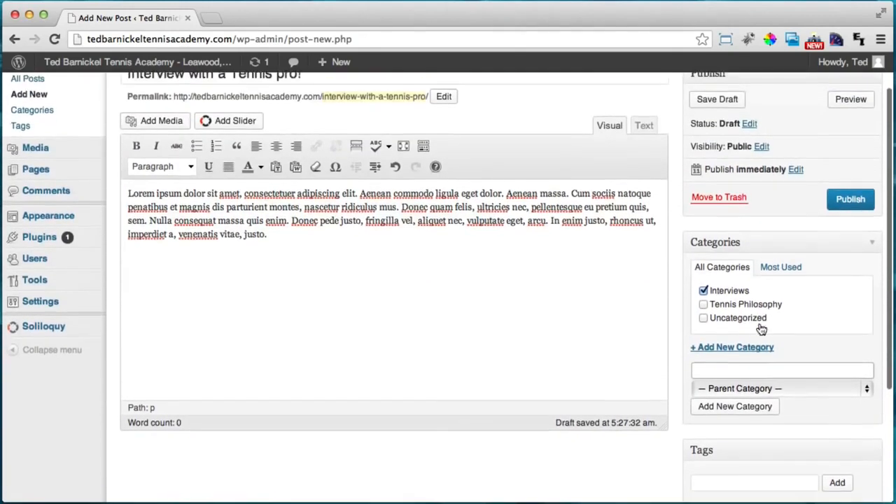
pyautogui.scroll(-5, 759, 364)
# Set the selfie IMG_00241.jpg as featured image and publish the post.
pyautogui.click(723, 433)
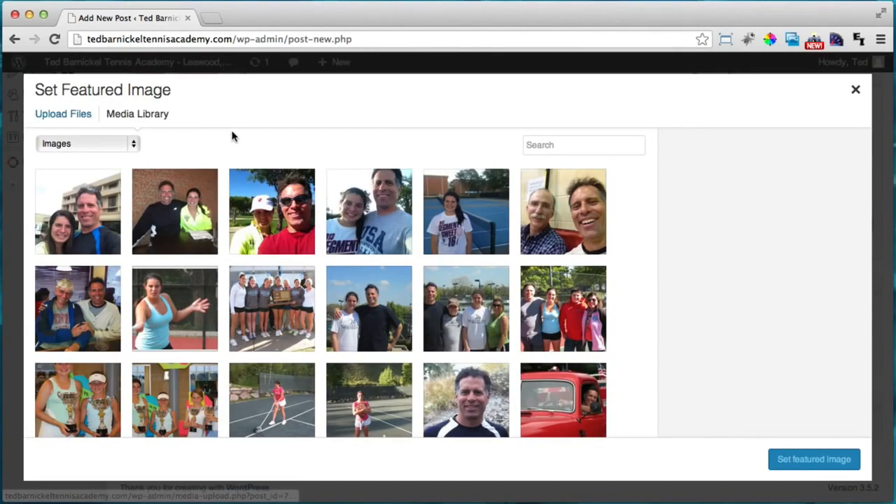
pyautogui.scroll(-1, 266, 243)
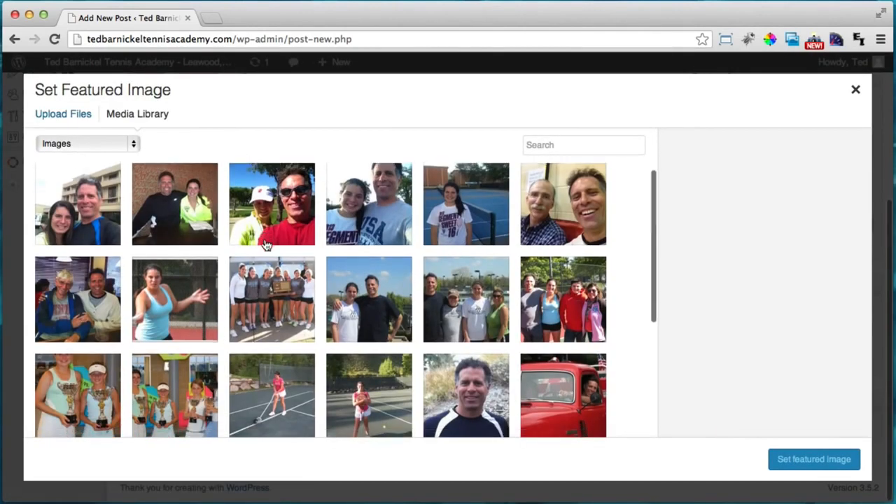
pyautogui.click(576, 195)
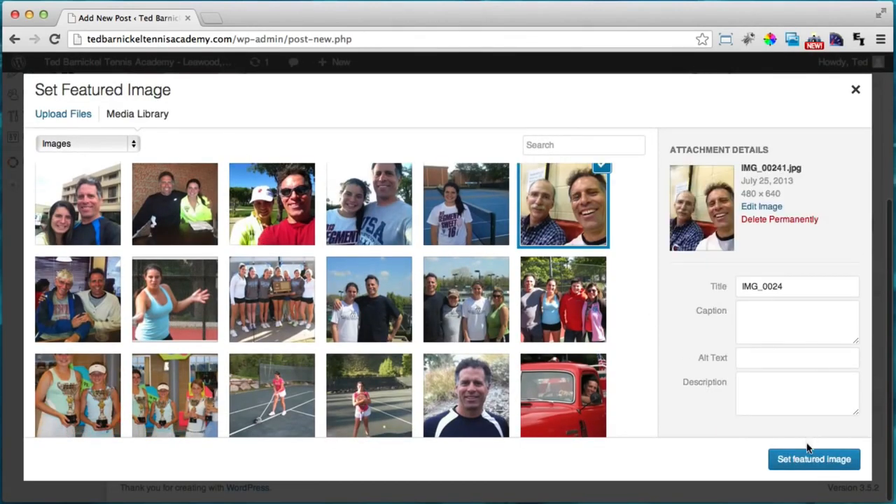
pyautogui.click(812, 458)
pyautogui.scroll(5, 752, 318)
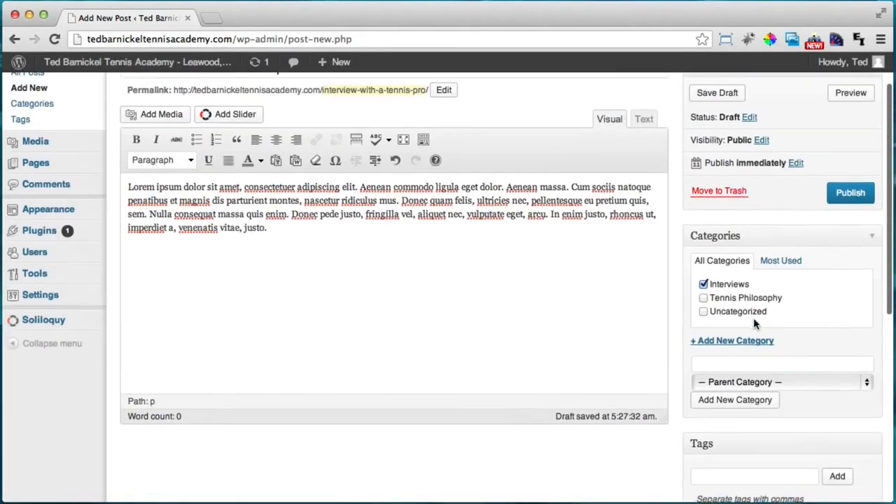
pyautogui.click(852, 193)
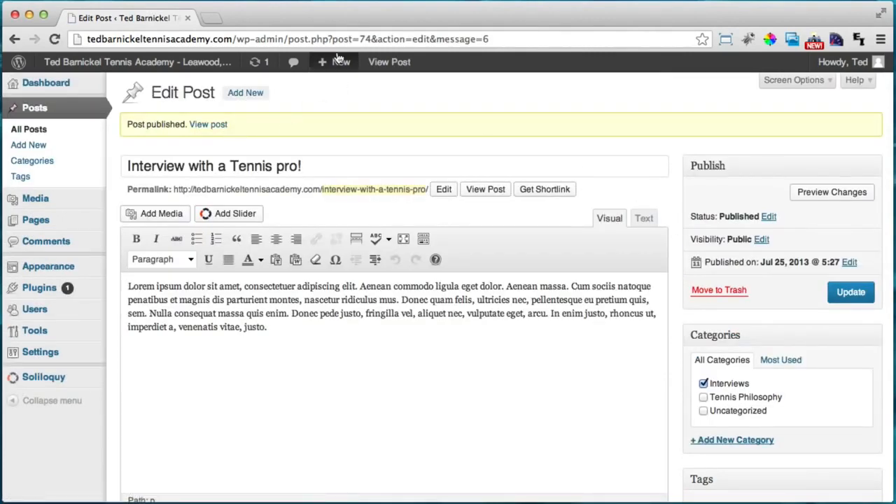
# Start a new post titled 'Improving your Tennis serve' with pasted lorem ipsum text.
pyautogui.click(244, 94)
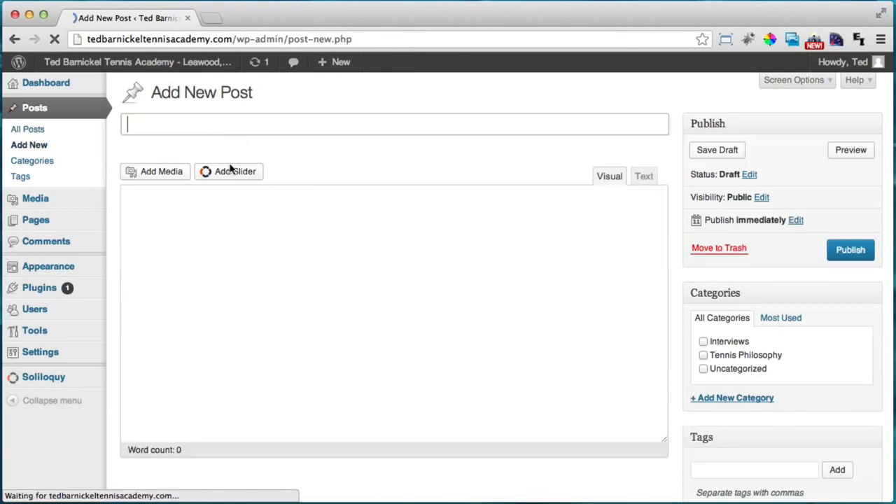
pyautogui.click(197, 133)
pyautogui.write('I')
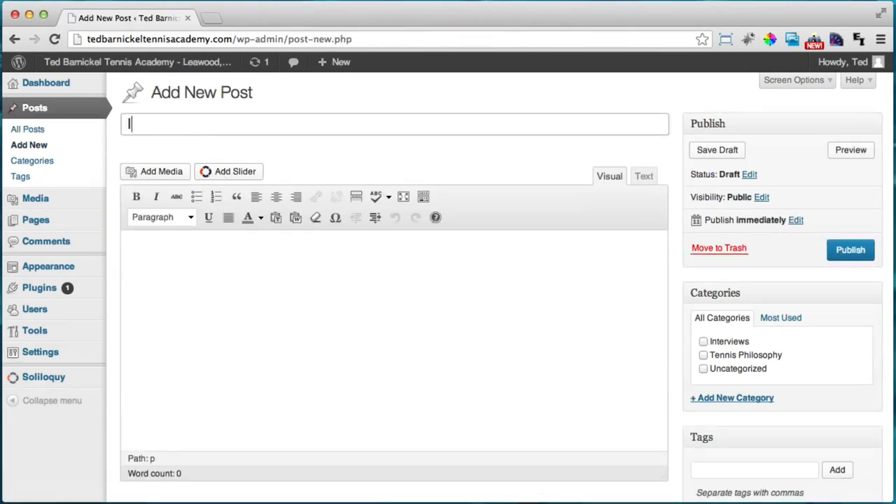
pyautogui.write('mproving your T')
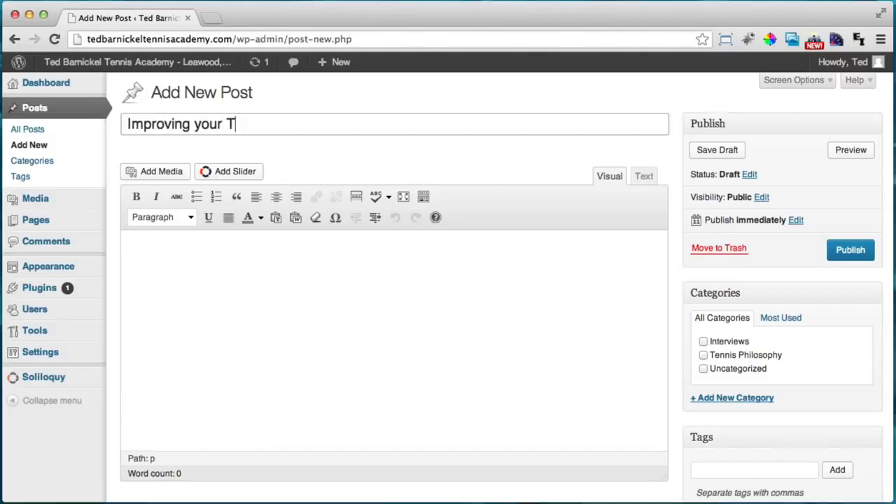
pyautogui.write('Enn')
pyautogui.press('BackSpace')
pyautogui.press('BackSpace')
pyautogui.press('BackSpace')
pyautogui.write('ennis serve')
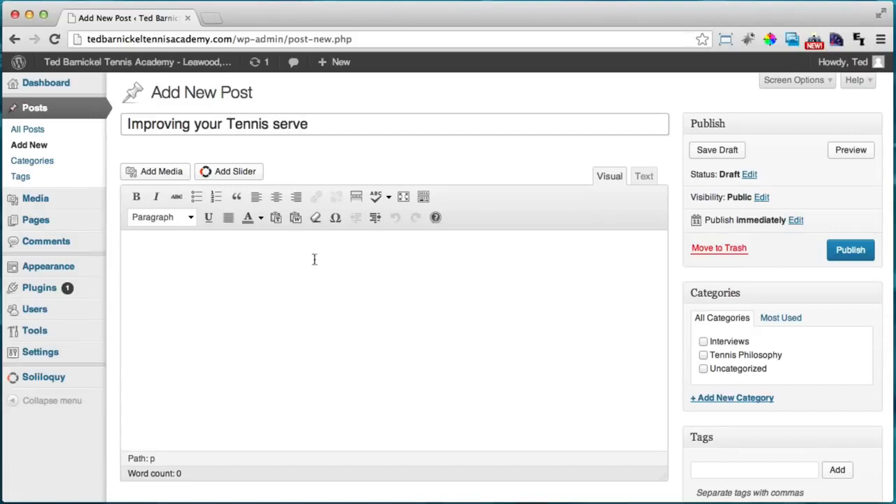
pyautogui.click(393, 299)
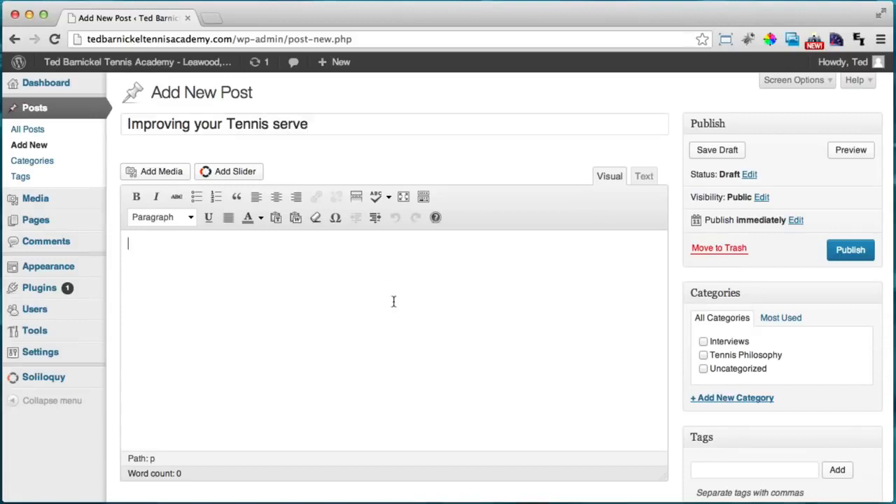
pyautogui.write('Lorem ipsum dolor sit amet, consectetuer adipiscing elit. Aenean commodo ligula eget dolor. Aenean massa. Cum sociis natoque penatibus et magnis dis parturient montes, nascetur ridiculus mus. Donec quam felis, ultricies nec, pellentesque eu pretium quis, sem. Nulla consequat massa quis enim. Donec pede justo, fringilla vel, aliquet nec, vulputate eget, arcu. In enim justo, rhoncus ut, imperdiet a, venenatis vitae, justo.')
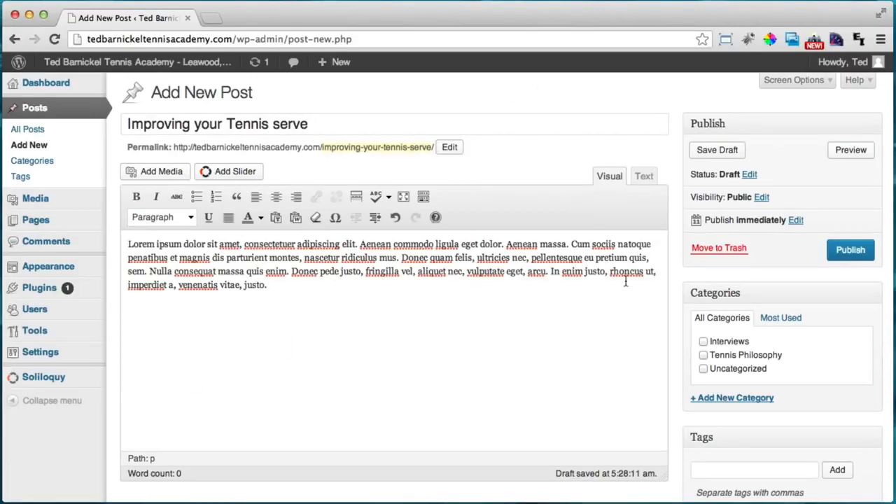
pyautogui.scroll(-2, 672, 322)
# Create a new Tennis Tips category and assign it to the post.
pyautogui.click(732, 349)
pyautogui.write('Tennis Tips')
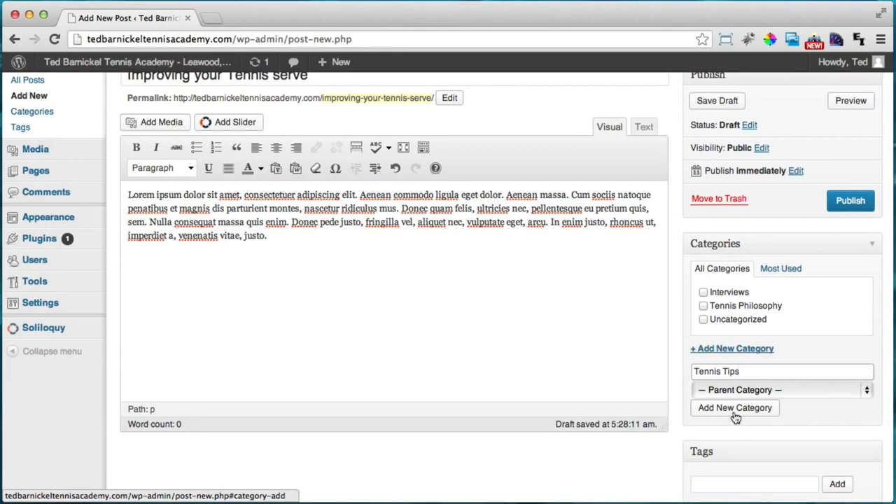
pyautogui.click(735, 413)
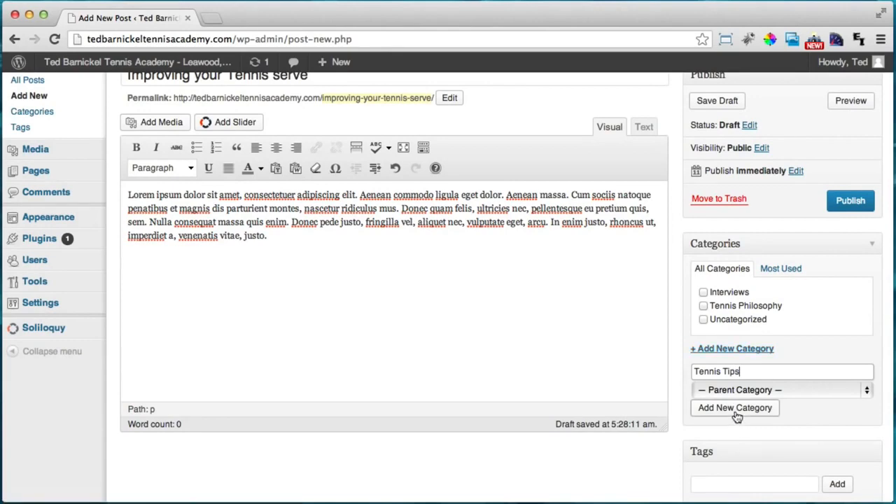
pyautogui.scroll(-3, 752, 340)
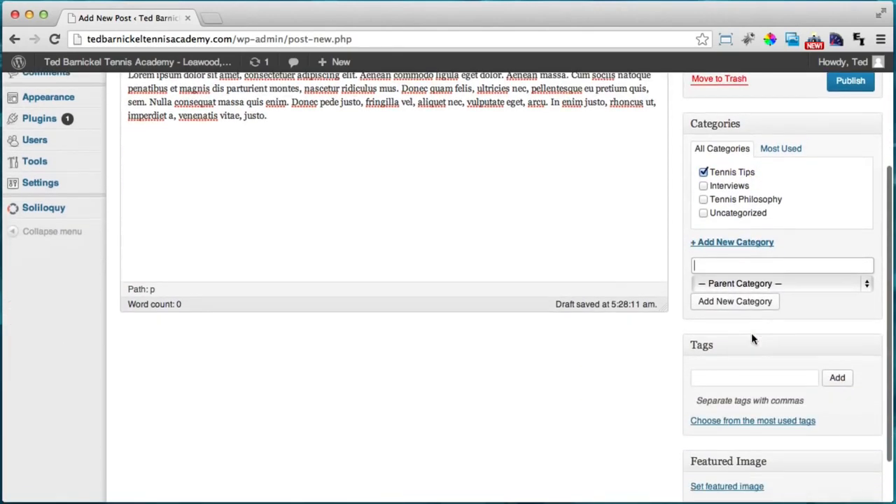
pyautogui.scroll(-2, 714, 399)
# Set the girl-on-court photo Attachment-1-1.jpeg as featured image and publish.
pyautogui.click(723, 432)
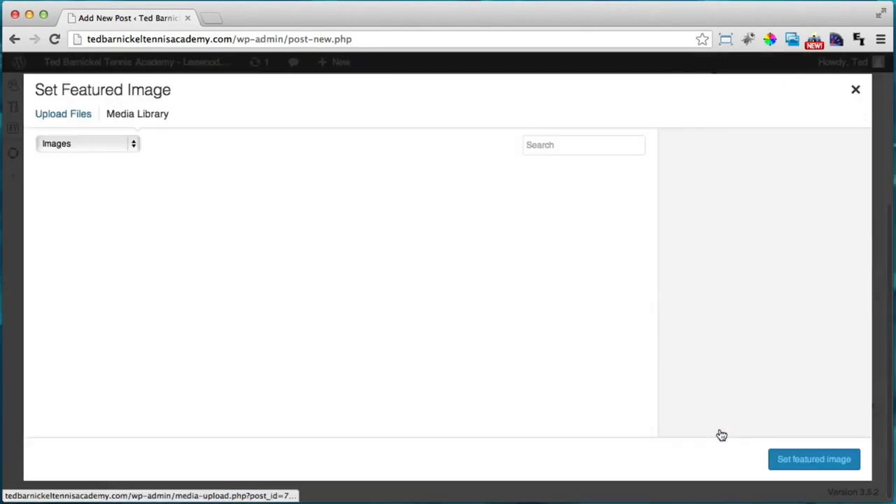
pyautogui.scroll(-3, 245, 228)
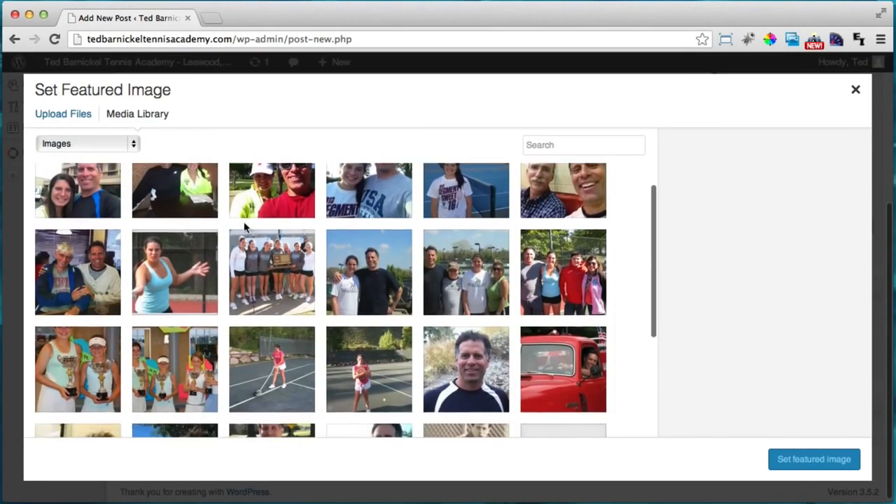
pyautogui.scroll(-4, 245, 229)
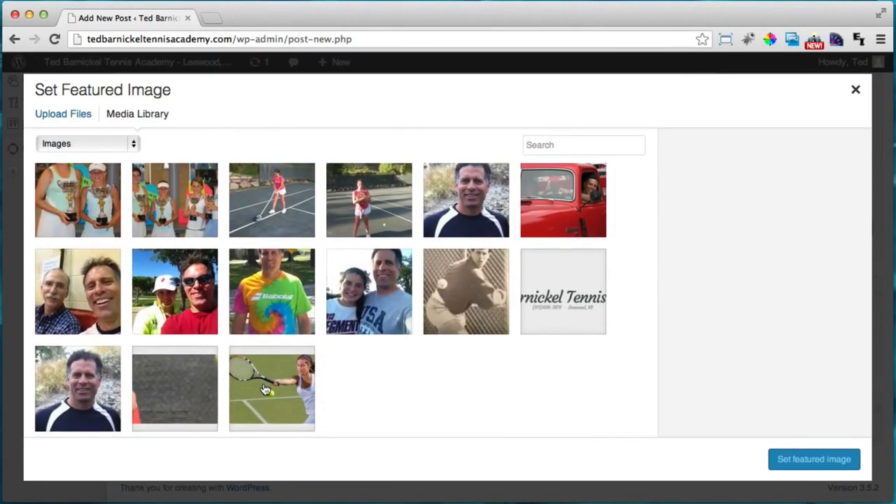
pyautogui.click(360, 204)
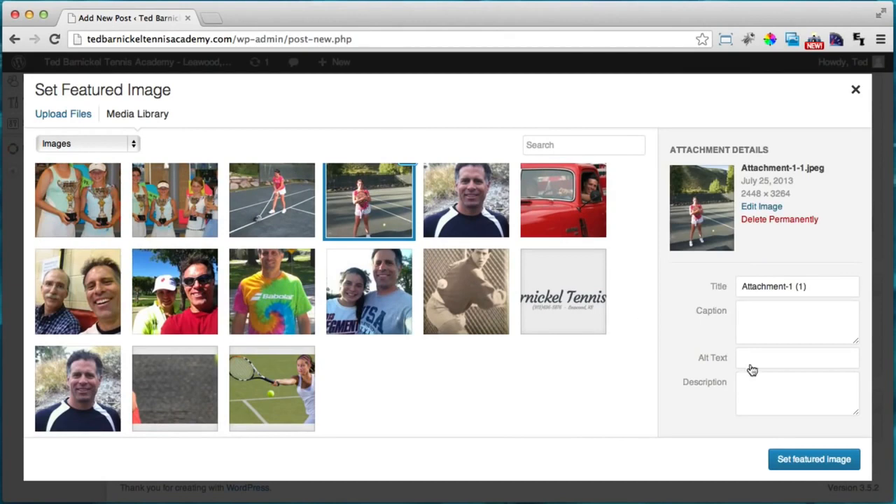
pyautogui.click(800, 459)
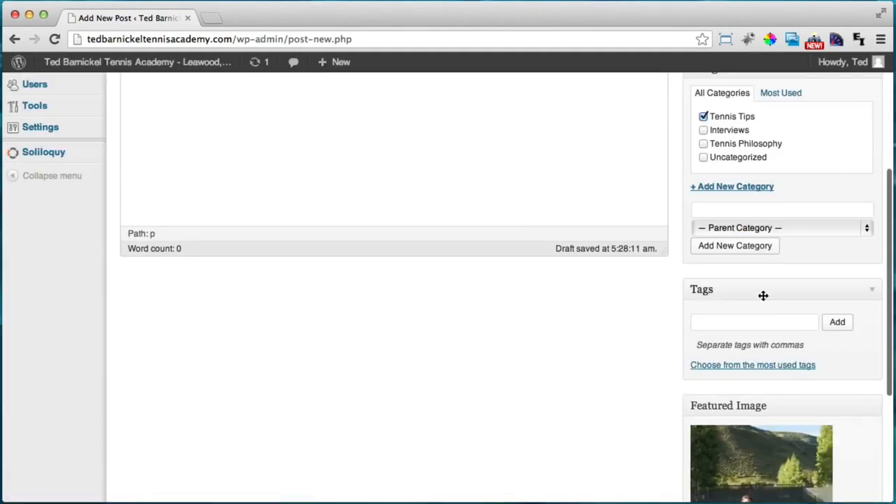
pyautogui.scroll(5, 763, 298)
pyautogui.click(863, 210)
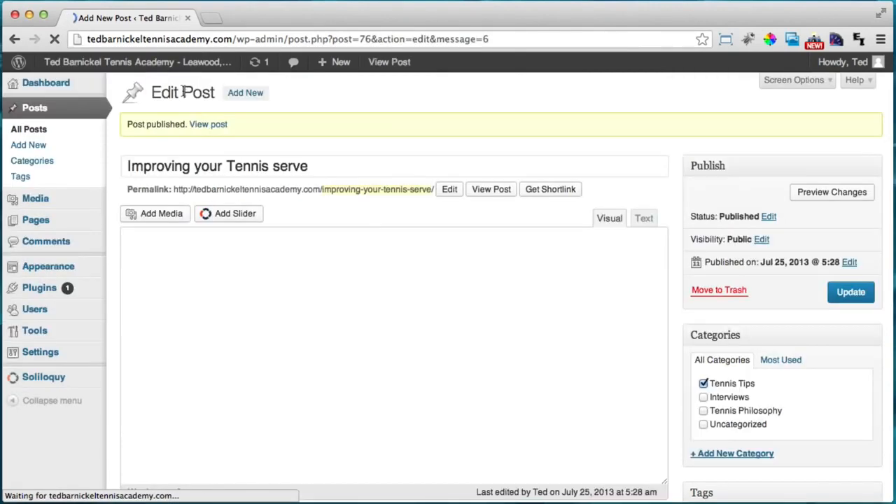
# Open the live site and scroll through the Blog listing.
pyautogui.click(164, 64)
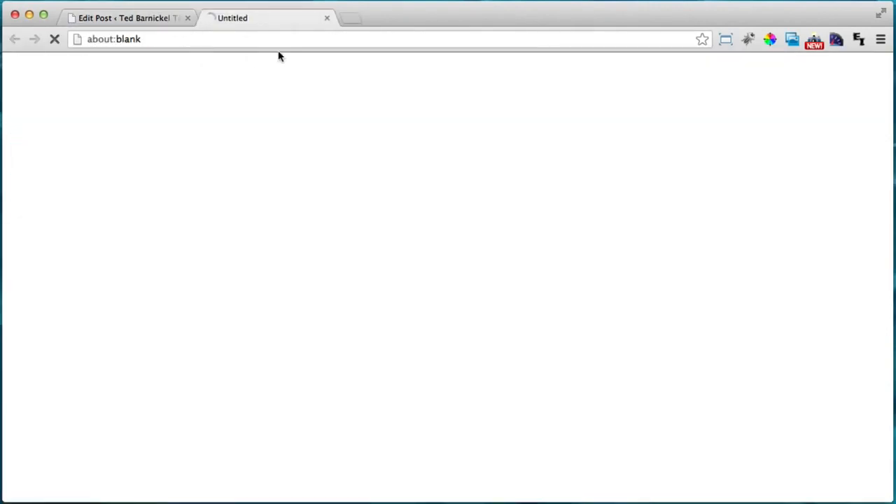
pyautogui.click(606, 283)
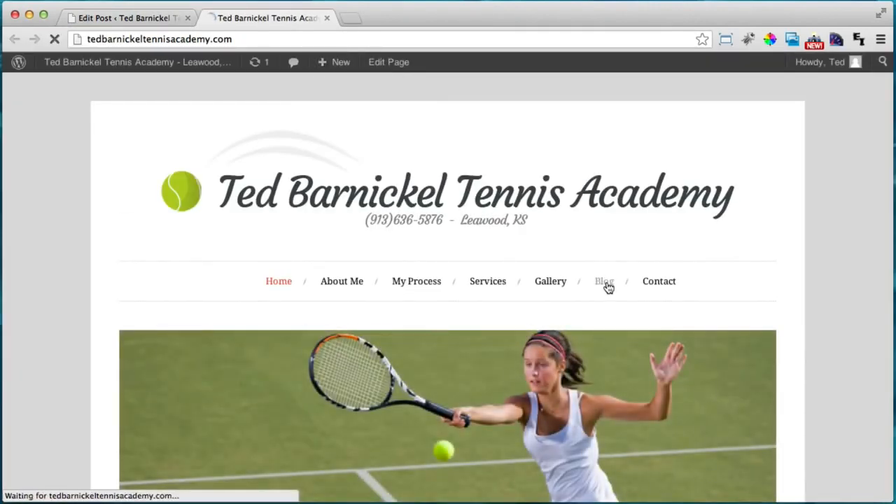
pyautogui.scroll(-3, 537, 178)
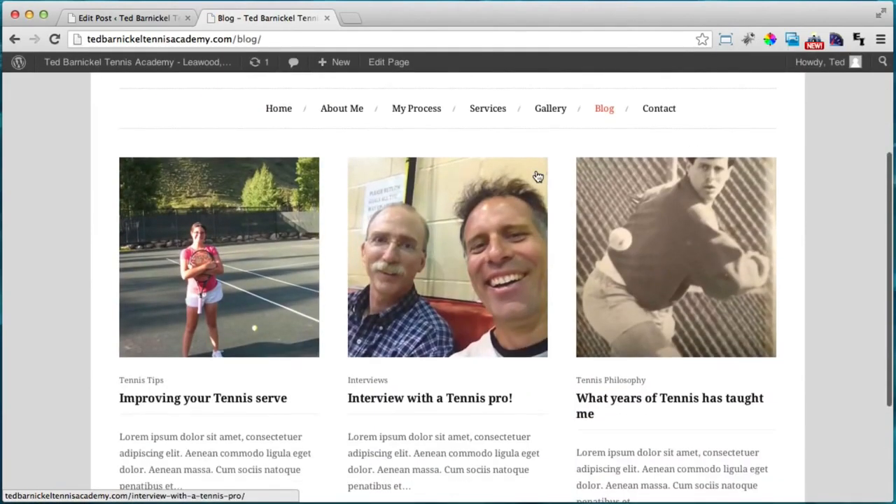
pyautogui.scroll(-2, 750, 310)
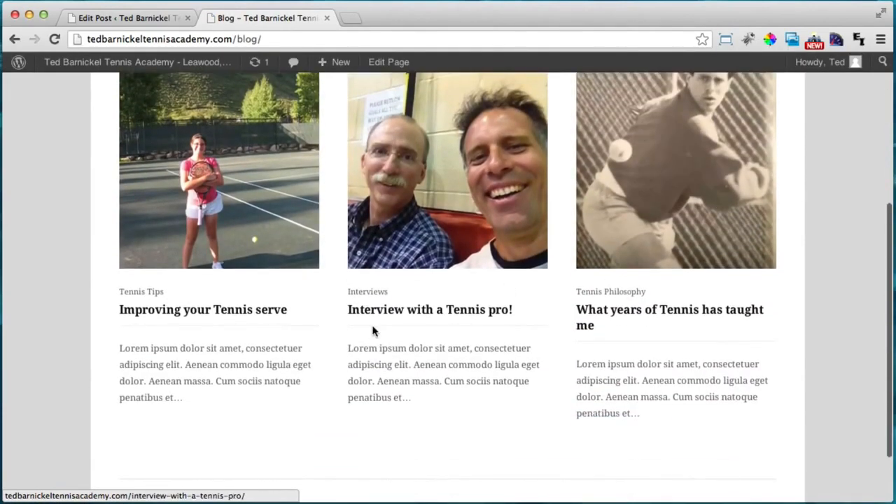
# Read the live 'Improving your Tennis serve' post, check the Contact page, then close the tab.
pyautogui.click(207, 317)
pyautogui.scroll(-3, 315, 329)
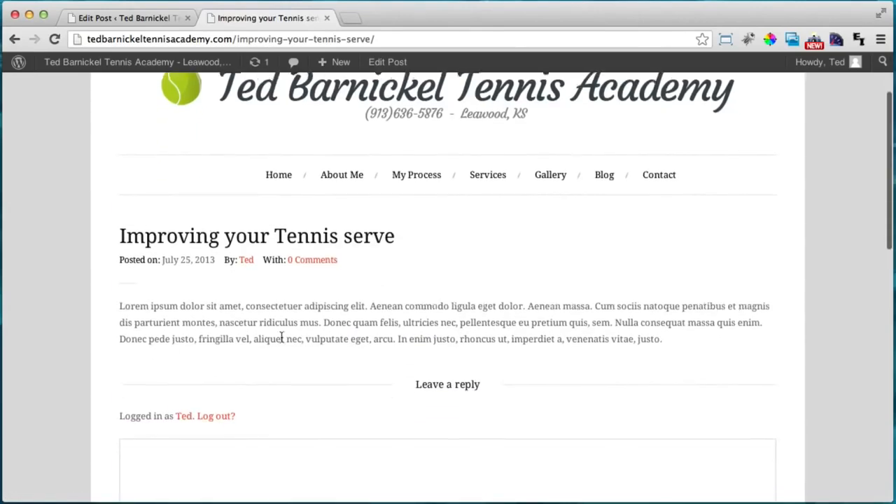
pyautogui.moveTo(211, 326); pyautogui.dragTo(606, 341)
pyautogui.click(606, 341)
pyautogui.scroll(-1, 508, 319)
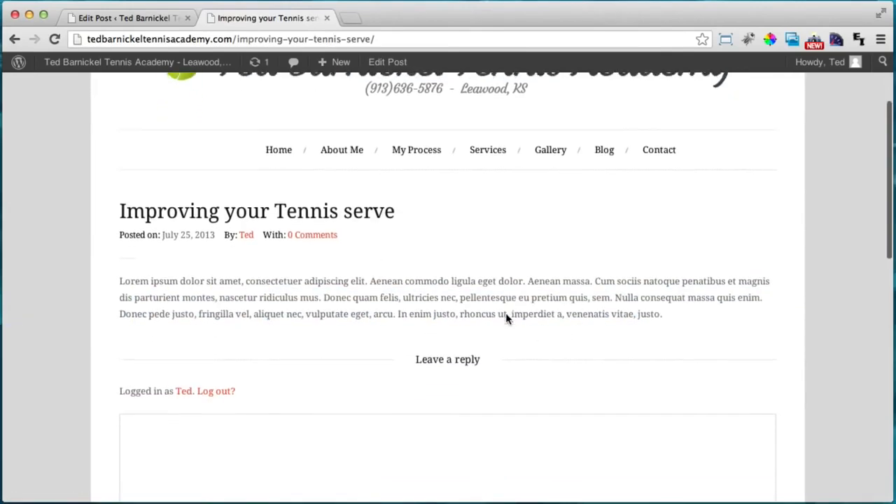
pyautogui.scroll(1, 508, 320)
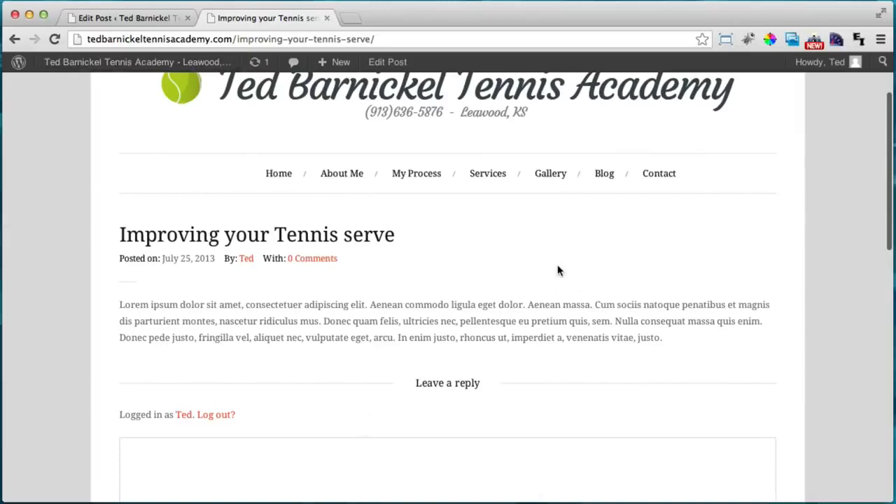
pyautogui.click(669, 180)
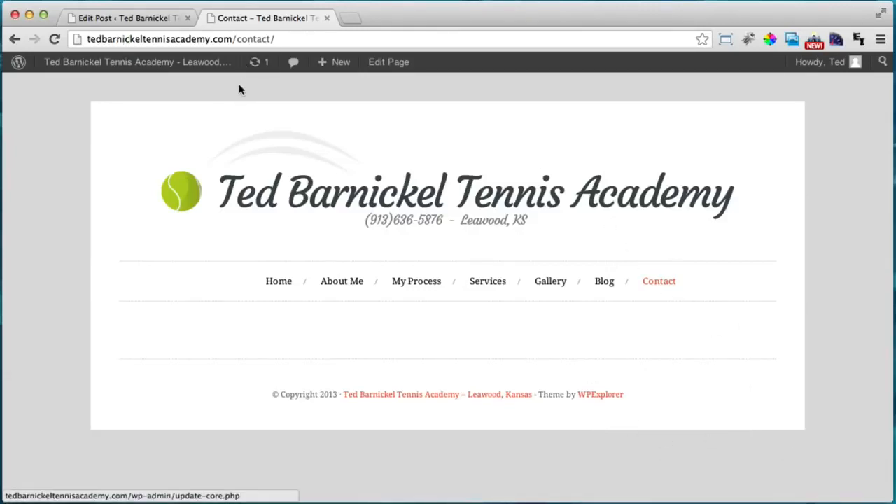
pyautogui.click(325, 18)
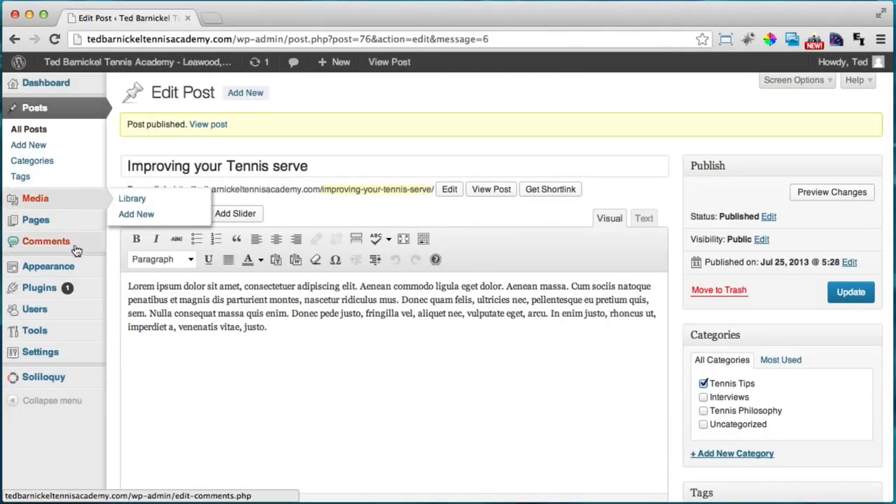
# Search the Add New plugins page for 'contact form'.
pyautogui.moveTo(40, 286)
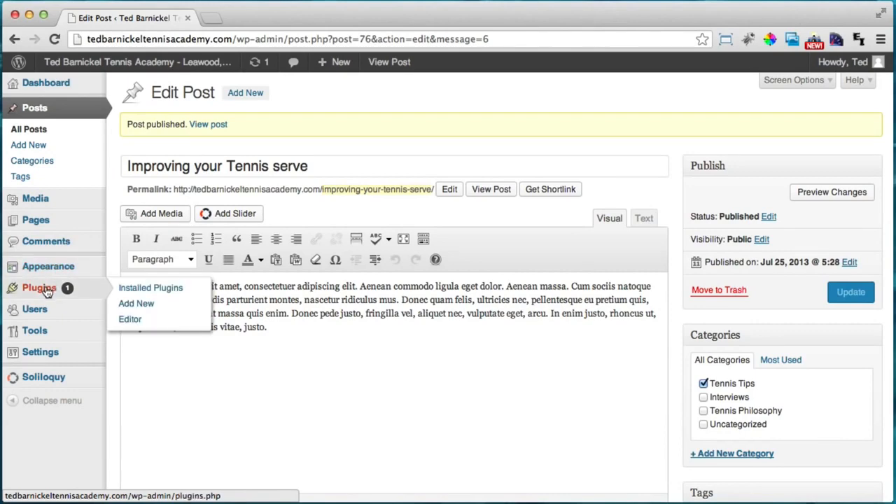
pyautogui.click(122, 305)
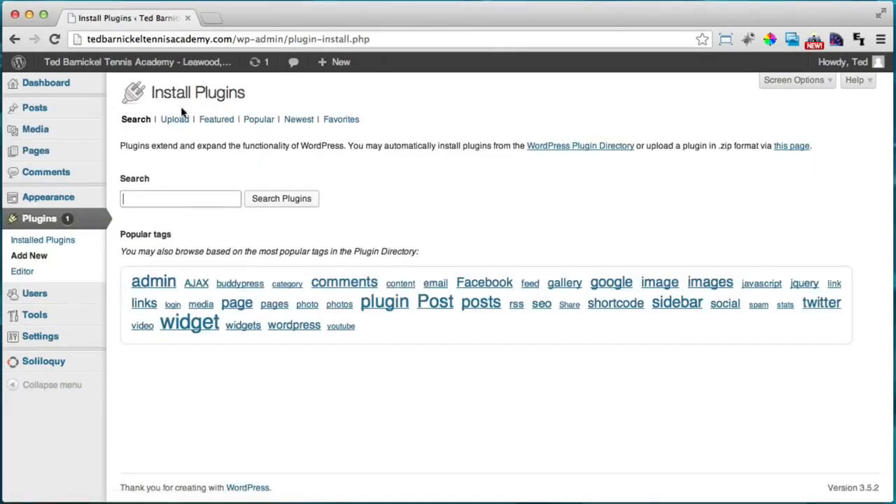
pyautogui.write('contac')
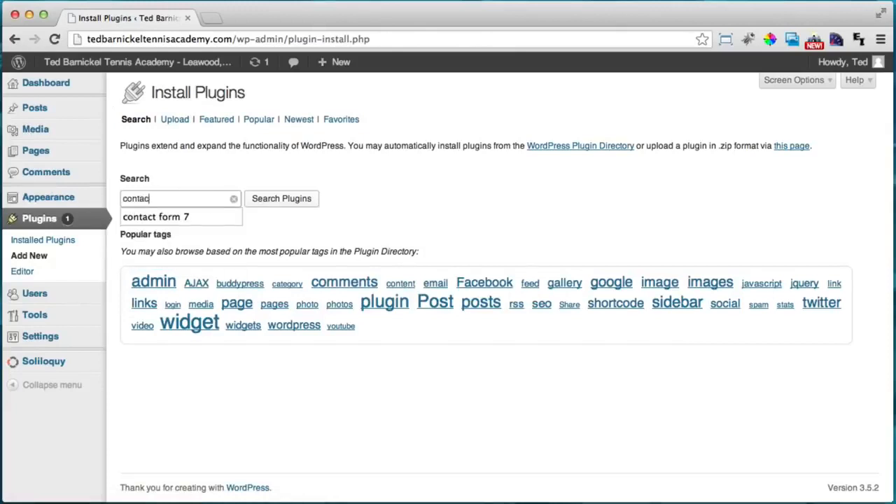
pyautogui.write('t form 7')
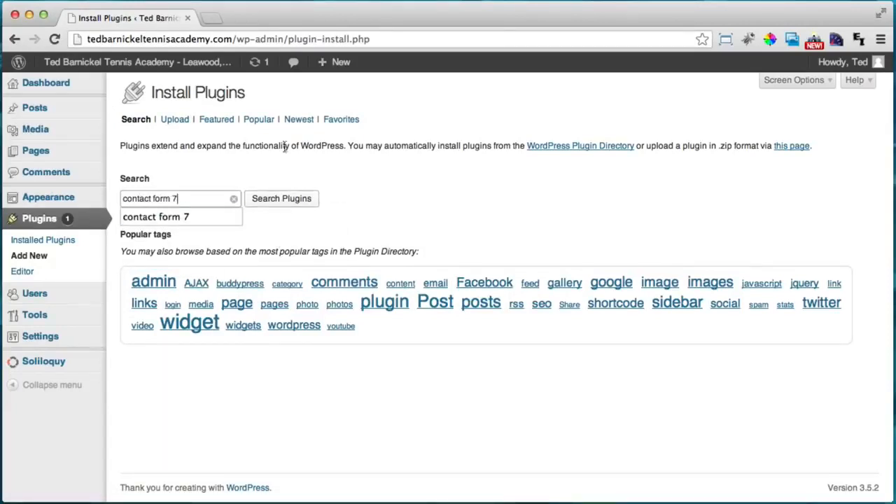
pyautogui.click(299, 201)
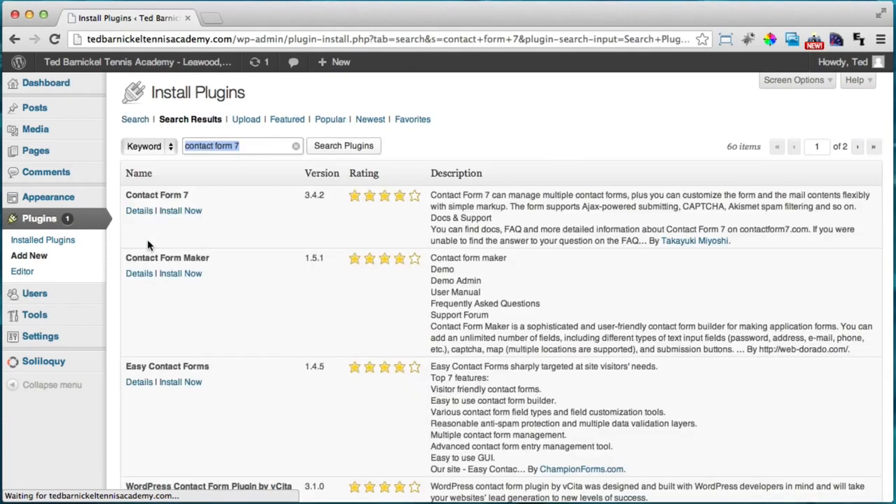
# Install Contact Form 7 from the results, confirm, and activate the plugin.
pyautogui.moveTo(128, 196); pyautogui.dragTo(193, 195)
pyautogui.click(193, 200)
pyautogui.click(180, 210)
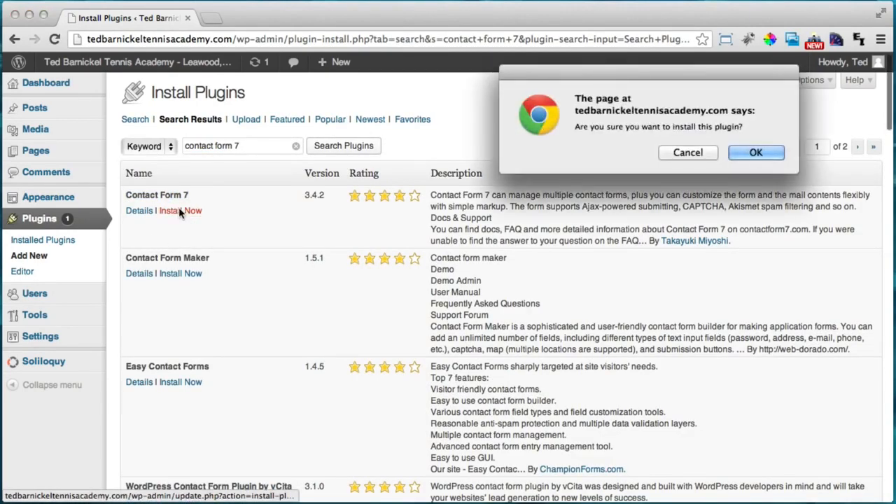
pyautogui.click(761, 152)
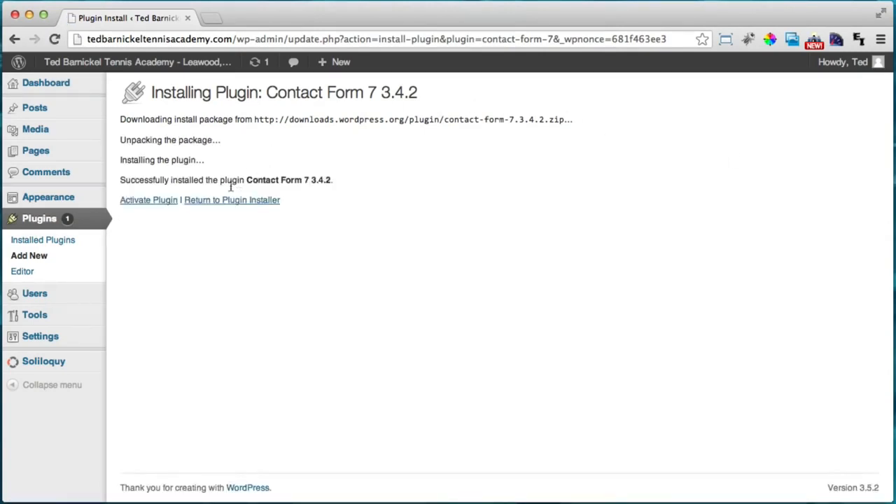
pyautogui.click(145, 201)
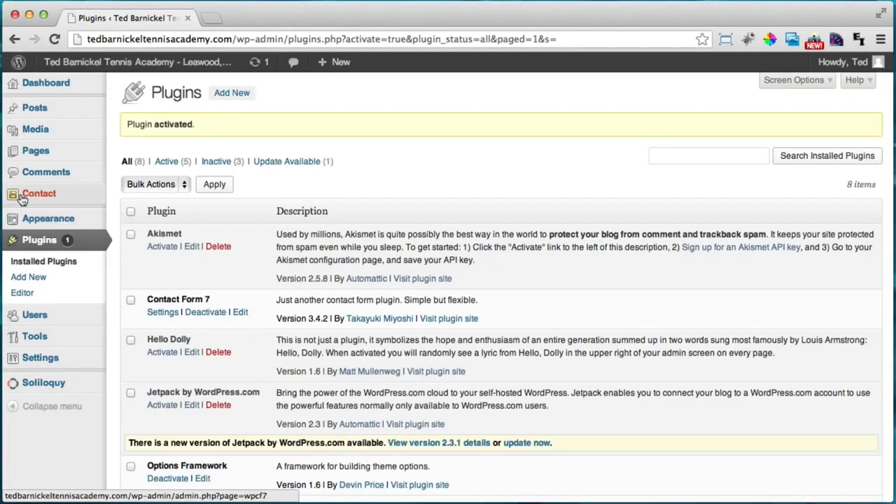
# Open Contact form 1 and copy its shortcode.
pyautogui.click(38, 196)
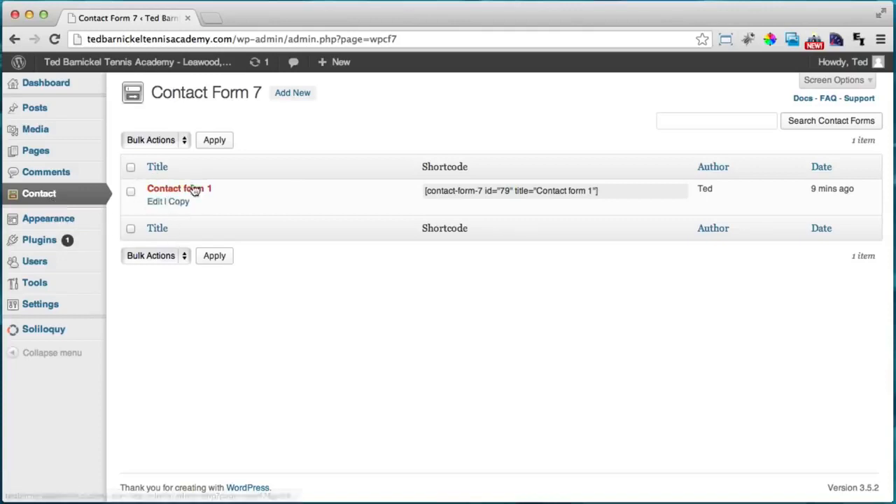
pyautogui.click(179, 191)
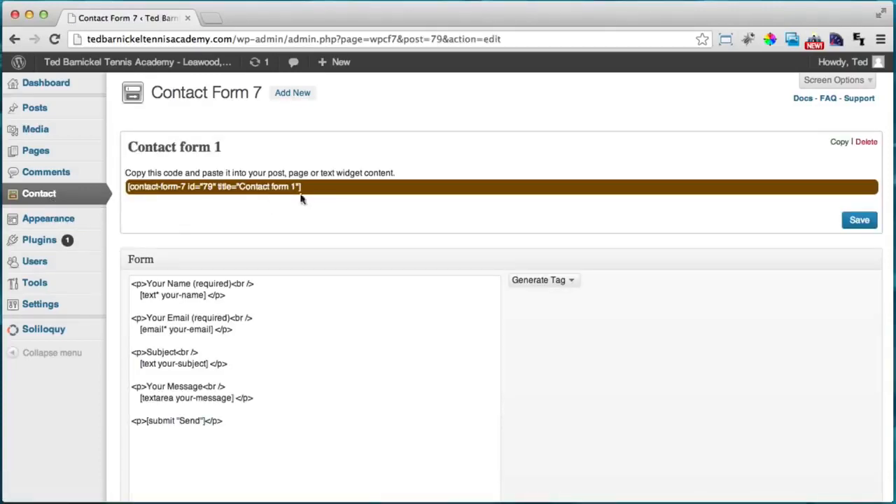
pyautogui.moveTo(315, 188); pyautogui.dragTo(124, 187)
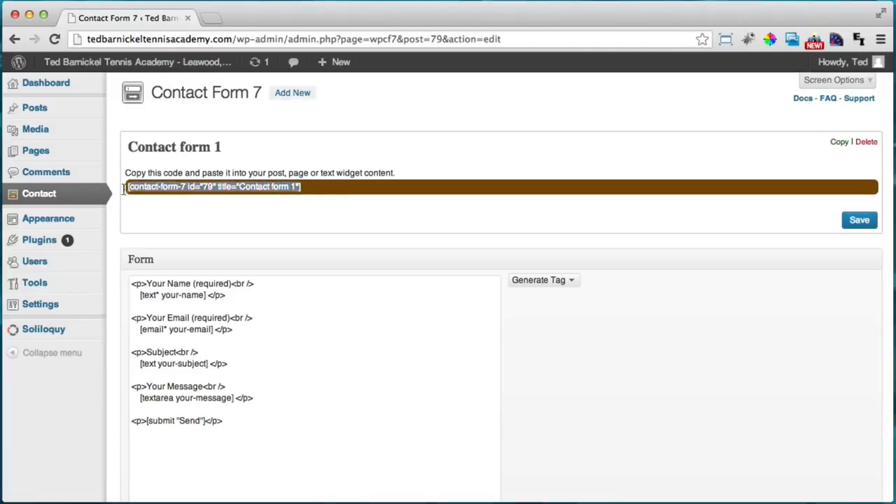
pyautogui.rightClick(154, 187)
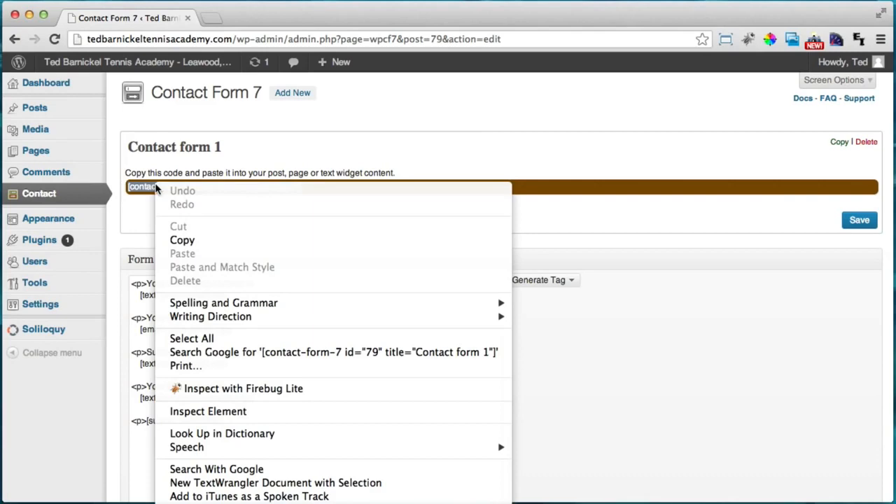
pyautogui.click(198, 240)
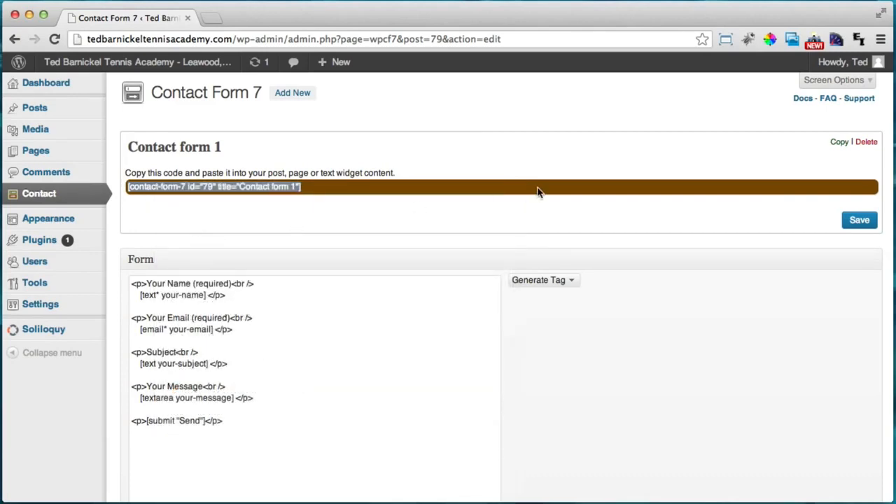
# Change the Mail 'To' field to the academy's e-mail address and save the form.
pyautogui.scroll(-8, 537, 192)
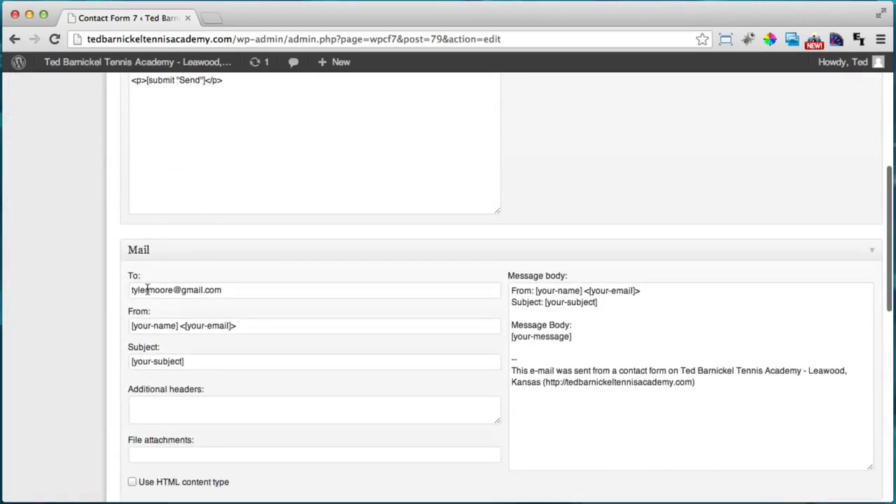
pyautogui.doubleClick(148, 290)
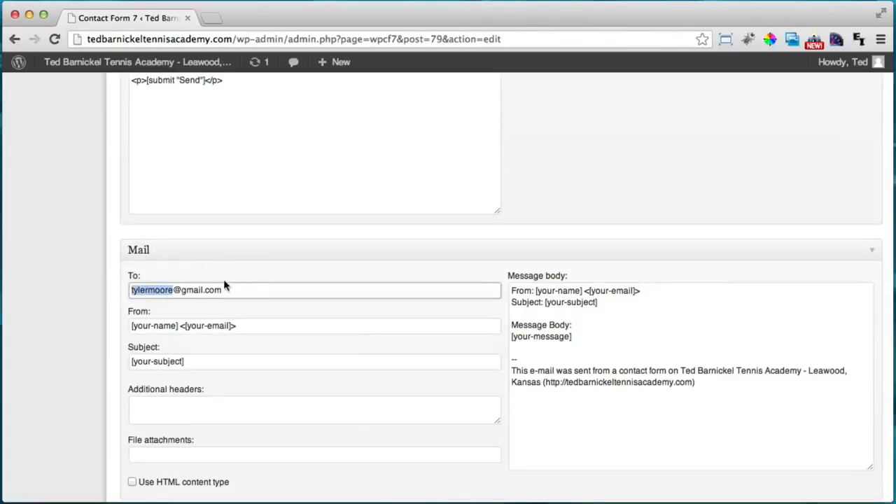
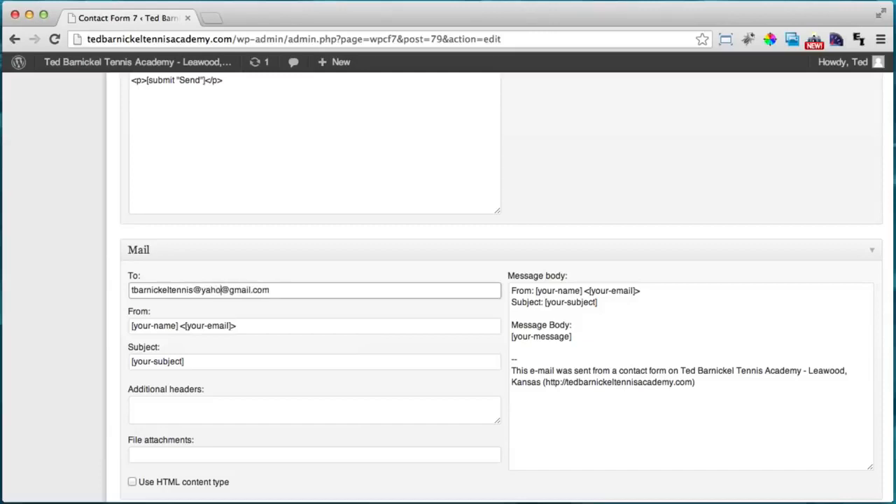
pyautogui.moveTo(314, 290); pyautogui.dragTo(245, 289)
pyautogui.press('BackSpace')
pyautogui.scroll(5, 758, 226)
pyautogui.click(859, 220)
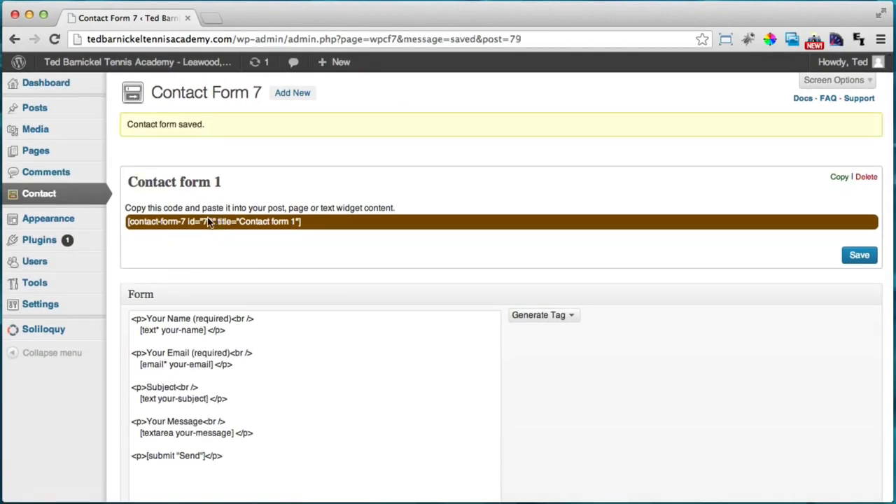
pyautogui.click(55, 152)
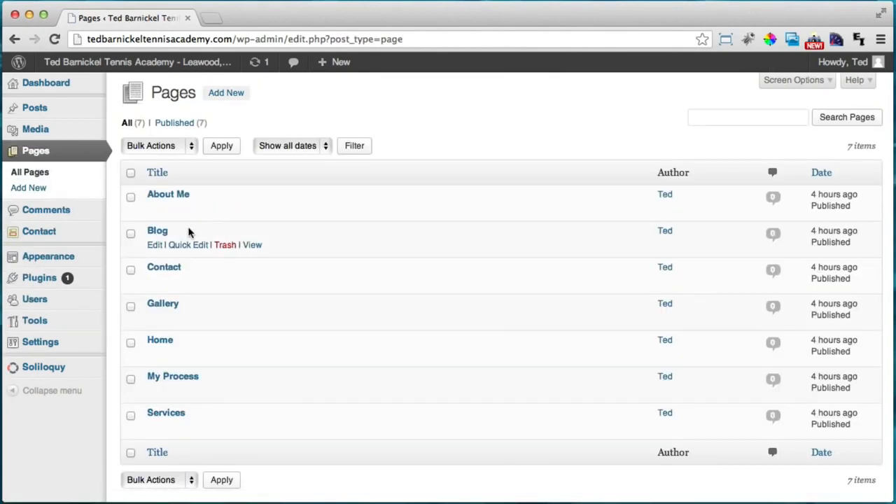
# Paste the Contact form 1 shortcode (id 79) into the Contact page body and update it.
pyautogui.click(158, 268)
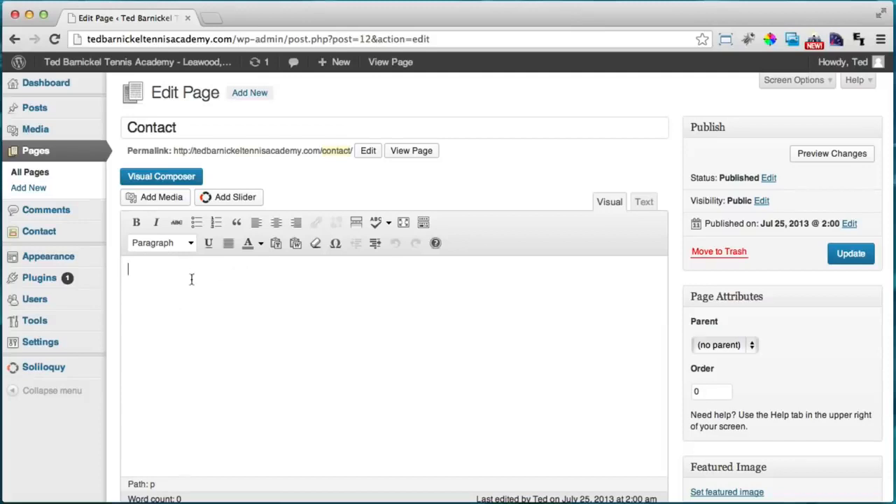
pyautogui.press('super+v')
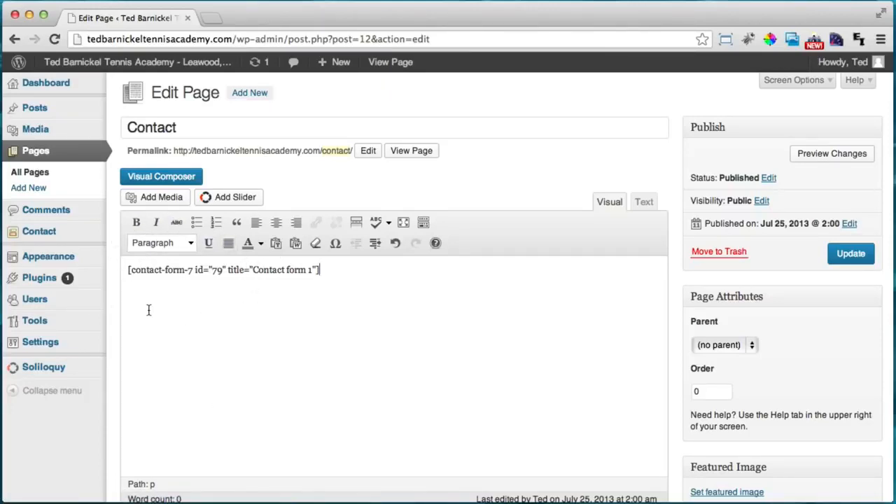
pyautogui.scroll(-1, 283, 275)
pyautogui.scroll(1, 283, 275)
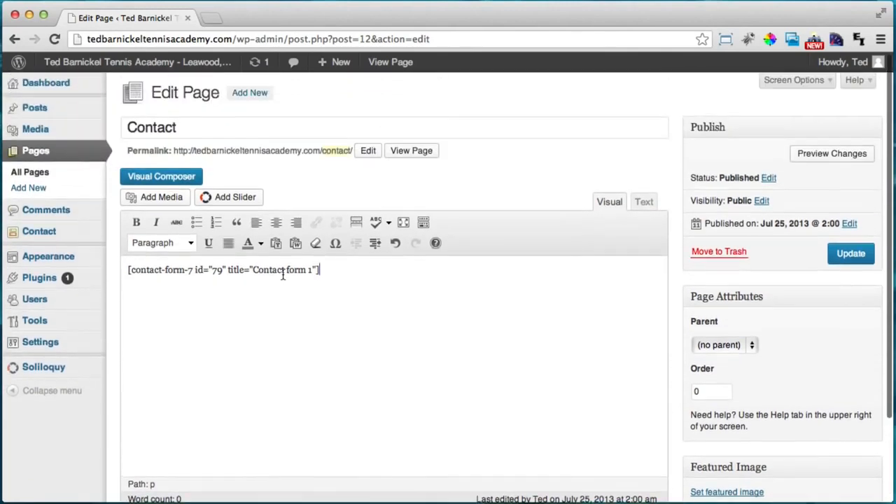
pyautogui.click(861, 259)
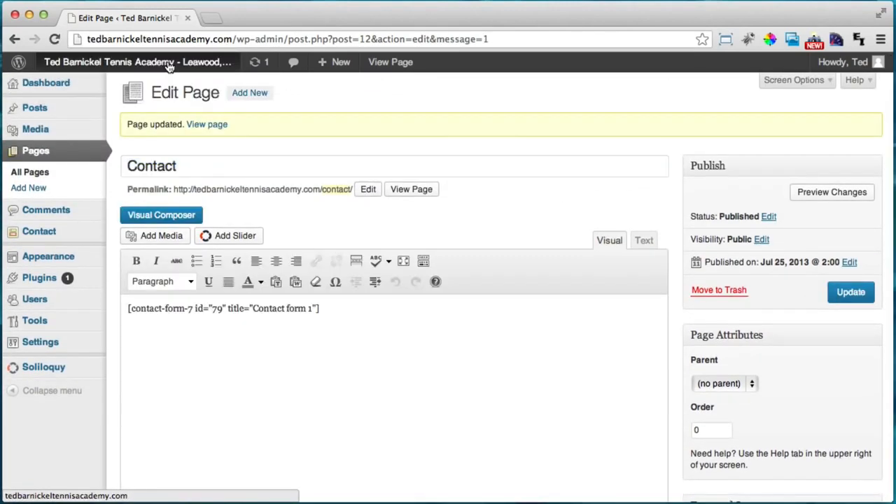
pyautogui.keyDown('super'); pyautogui.click(179, 62); pyautogui.keyUp('super')
pyautogui.click(260, 19)
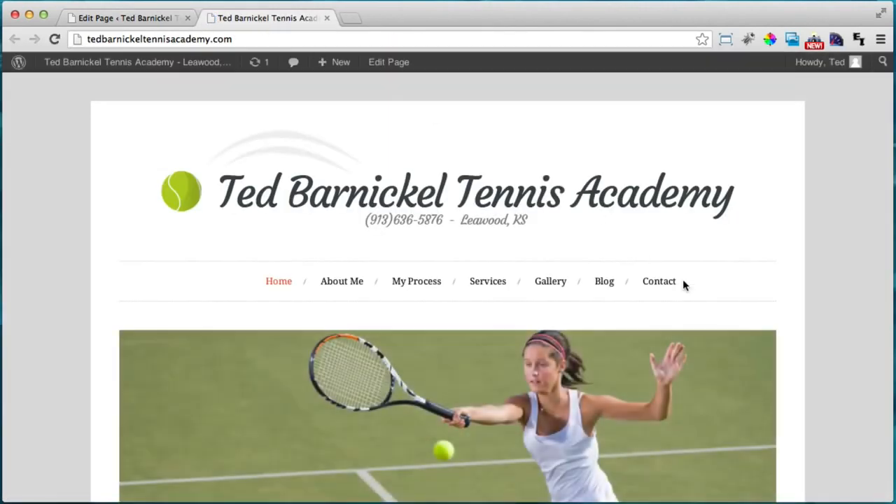
pyautogui.click(662, 280)
pyautogui.scroll(-5, 506, 157)
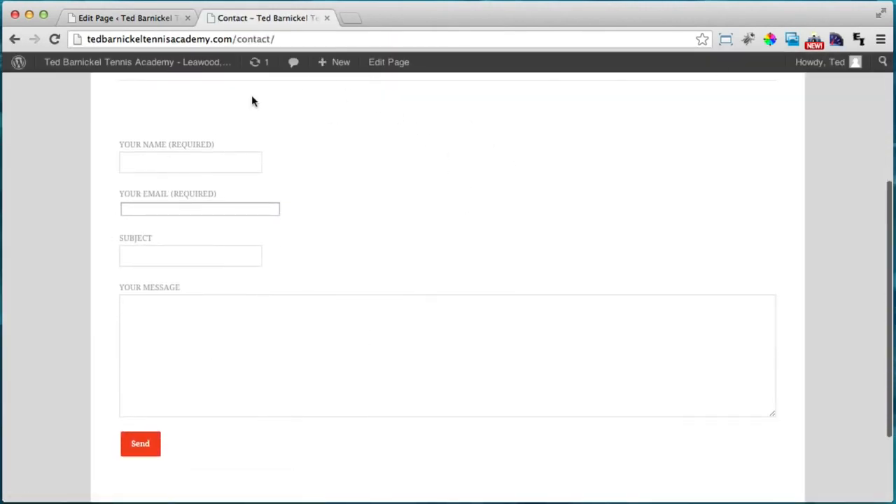
pyautogui.scroll(3, 263, 203)
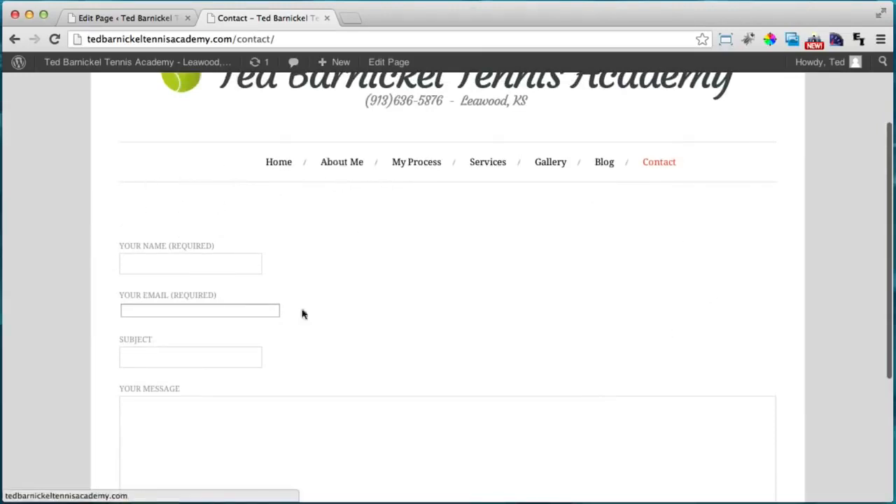
pyautogui.click(327, 18)
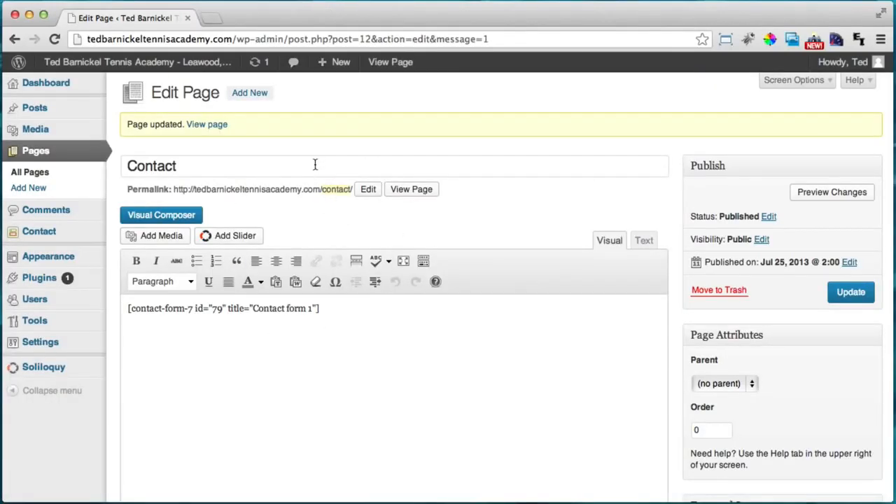
# Convert the Contact page to the new Visual Composer layout and split its row 2/3 + 1/3.
pyautogui.click(163, 217)
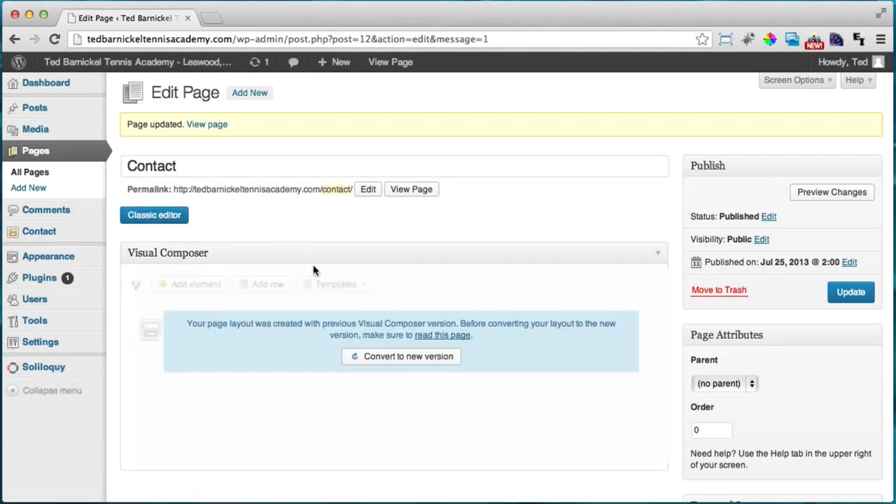
pyautogui.scroll(-1, 314, 271)
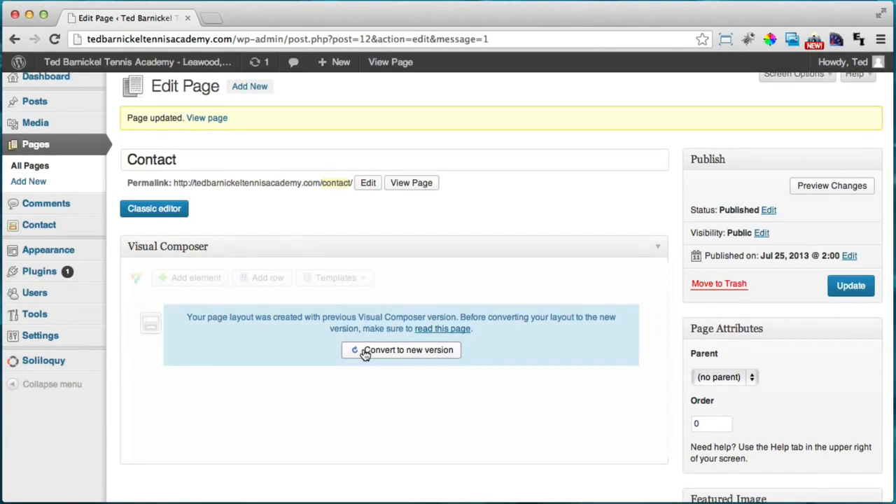
pyautogui.click(365, 352)
pyautogui.click(756, 153)
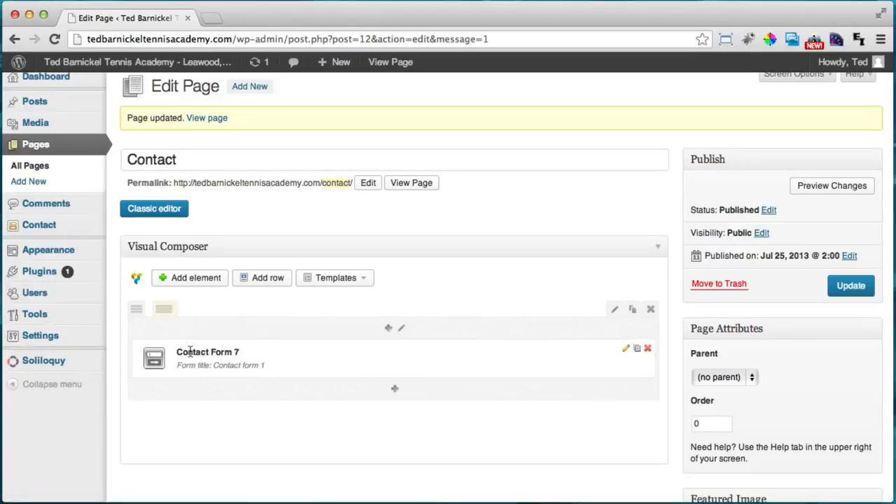
pyautogui.moveTo(167, 315)
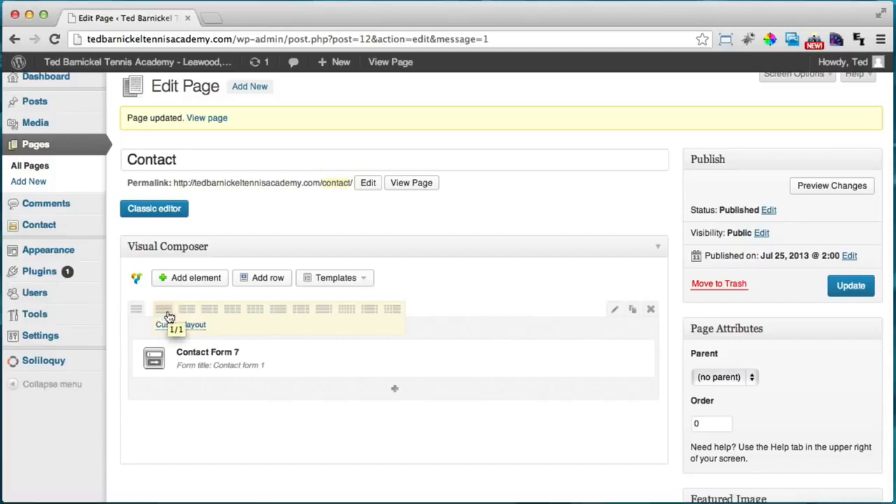
pyautogui.click(210, 311)
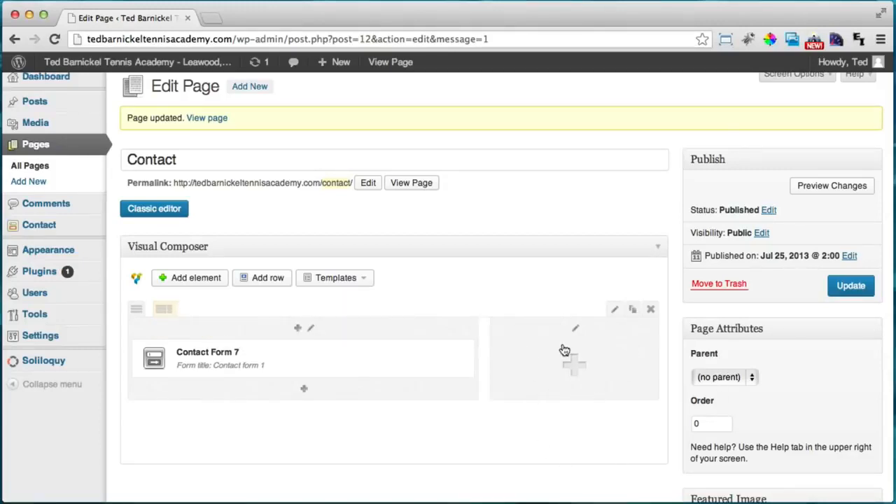
pyautogui.click(203, 279)
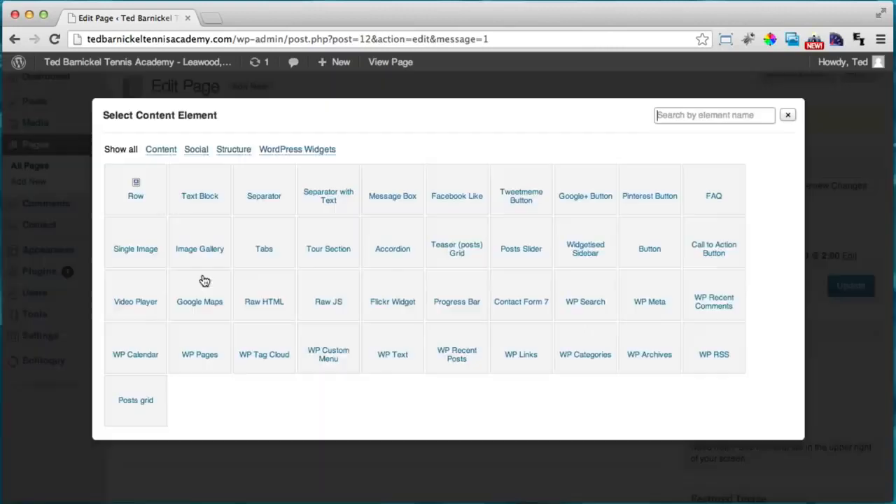
# Add a text block whose placeholder is replaced by the italic contact invitation paragraph.
pyautogui.click(198, 192)
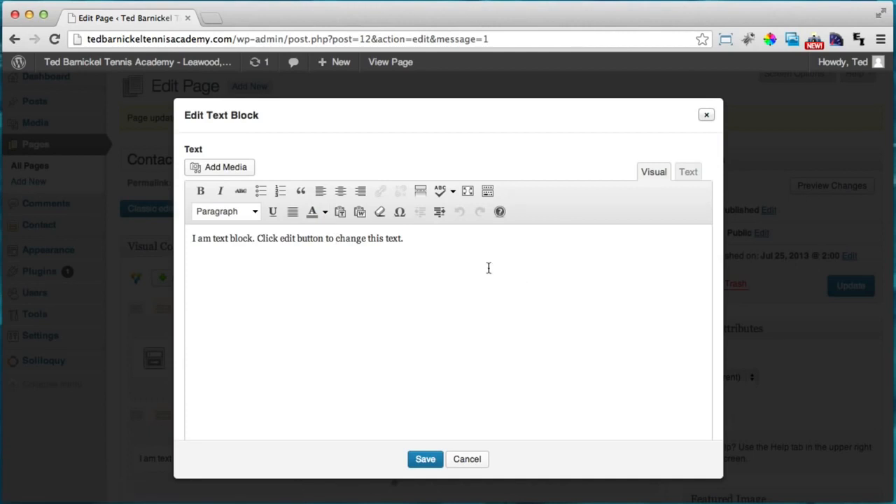
pyautogui.moveTo(447, 250); pyautogui.dragTo(145, 243)
pyautogui.press('BackSpace')
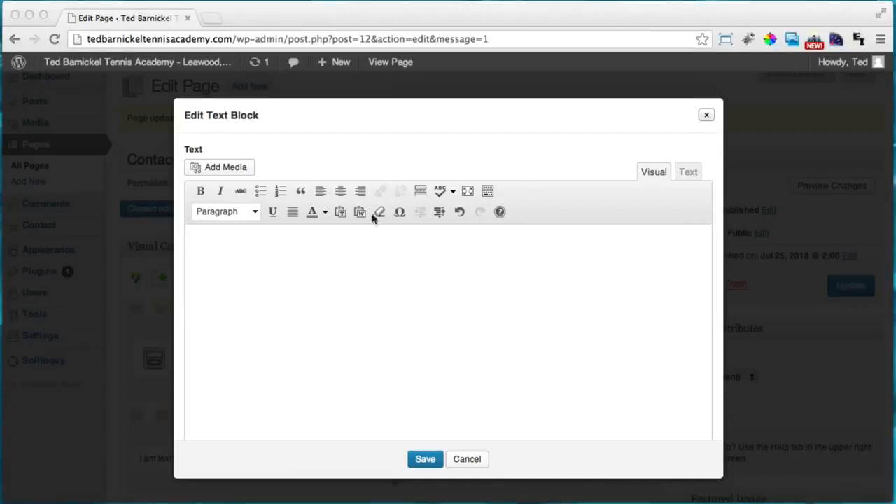
pyautogui.write('Please feel free to contact me via email or cell phone.  I will gladly answer any questions you have and provide any information about my program that you need.  Thank you for looking at my website, I look forward to talking with you!')
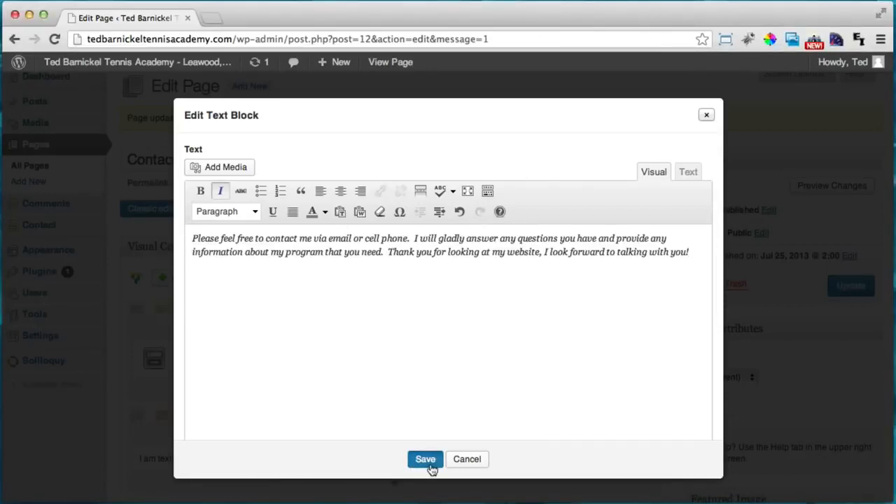
pyautogui.click(425, 459)
# Move the text block above Contact Form 7, delete the empty second row, and update the page.
pyautogui.scroll(-2, 368, 343)
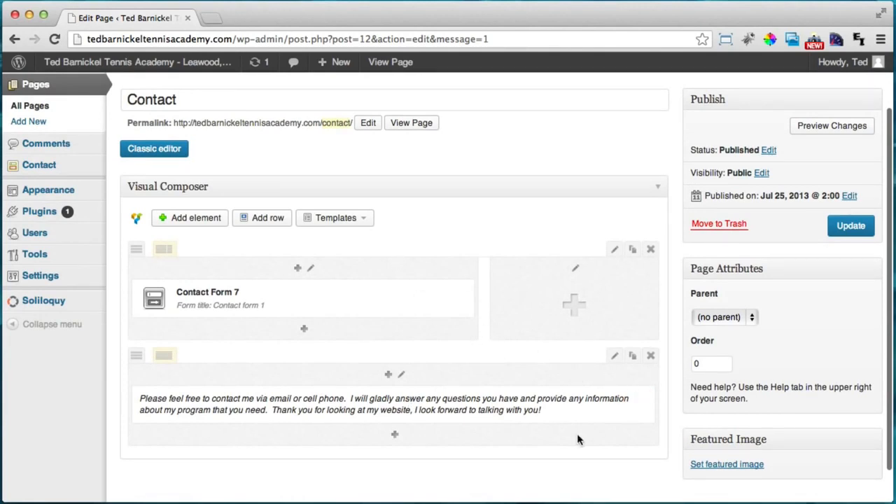
pyautogui.moveTo(455, 379)
pyautogui.mouseDown()
pyautogui.moveTo(367, 282)
pyautogui.moveTo(420, 386)
pyautogui.moveTo(445, 381)
pyautogui.mouseUp()
pyautogui.moveTo(522, 451); pyautogui.dragTo(348, 288)
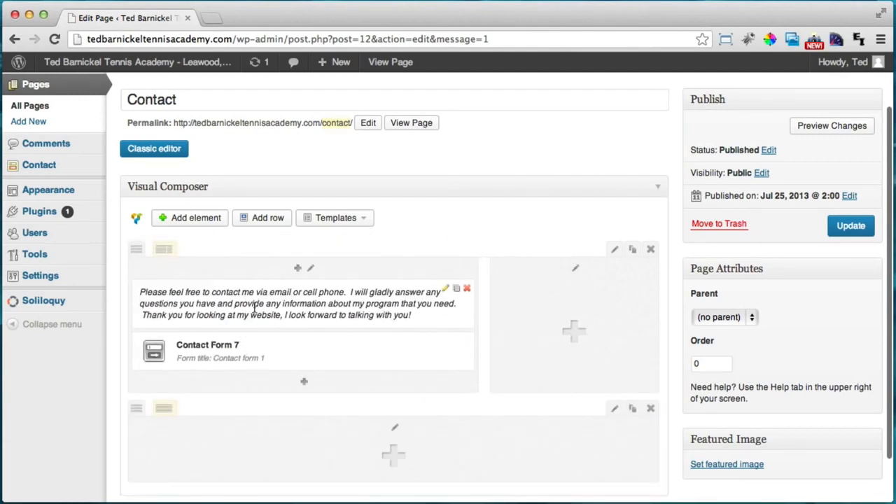
pyautogui.scroll(-1, 256, 308)
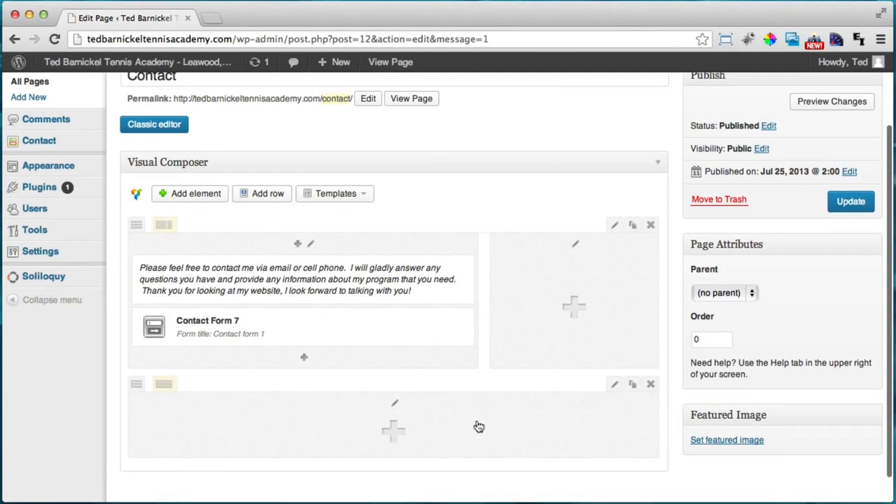
pyautogui.click(650, 384)
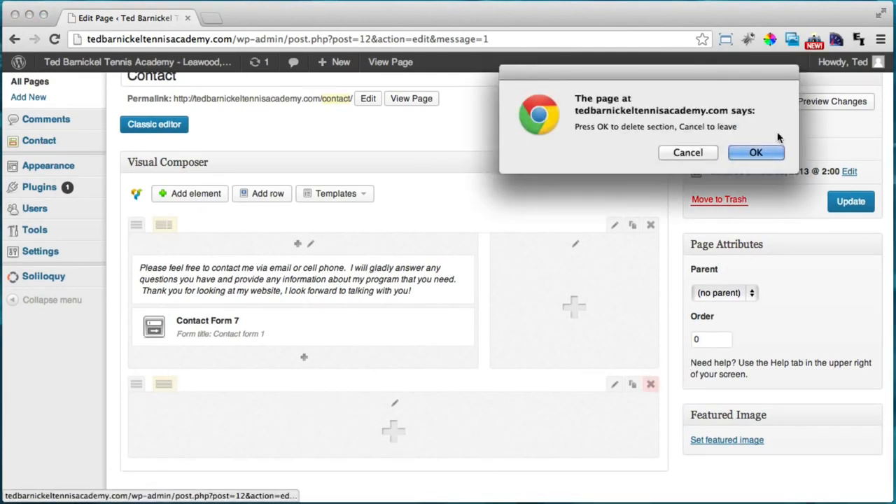
pyautogui.click(758, 151)
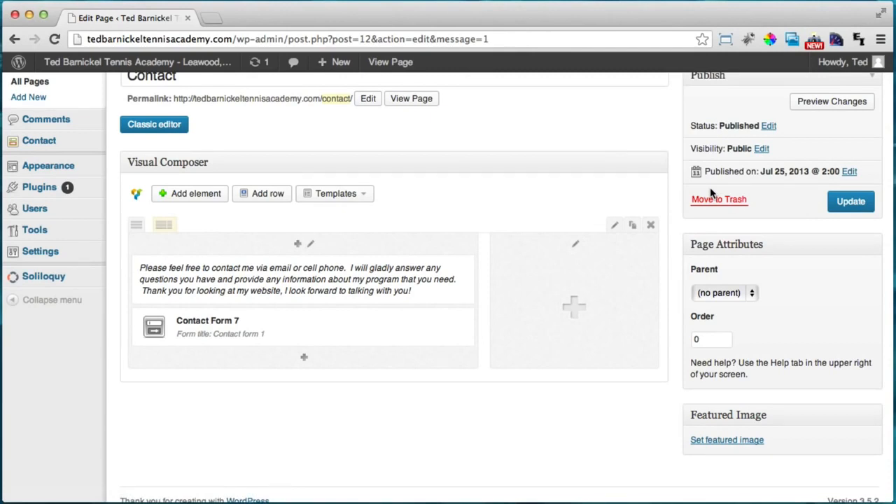
pyautogui.click(852, 208)
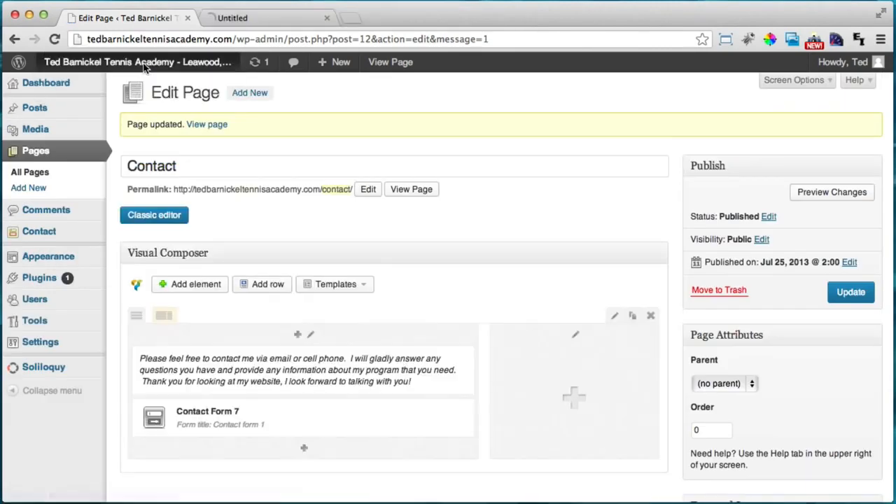
# Check the live Contact page in a new tab, then return to the page editor.
pyautogui.keyDown('super'); pyautogui.click(146, 62); pyautogui.keyUp('super')
pyautogui.click(257, 19)
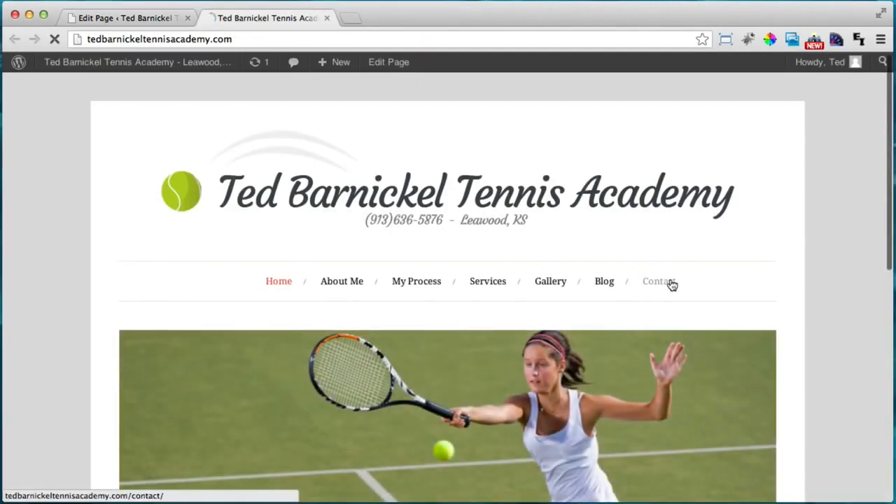
pyautogui.click(670, 283)
pyautogui.scroll(-5, 670, 284)
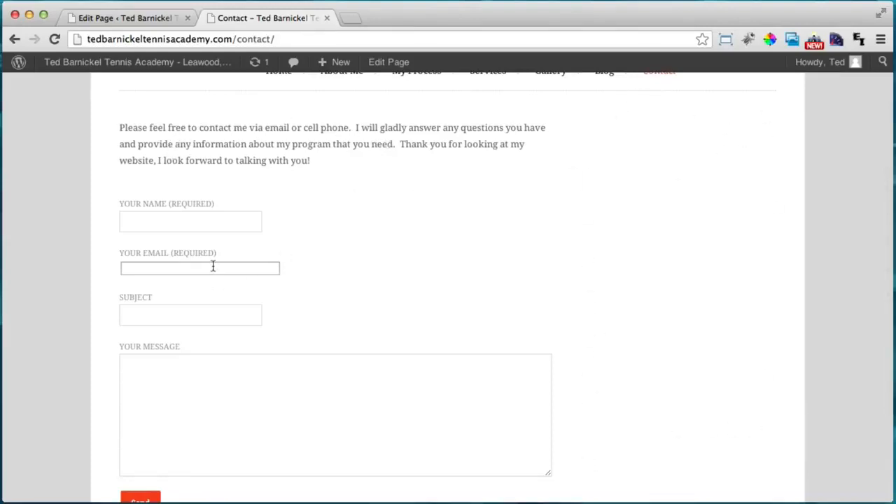
pyautogui.scroll(-3, 213, 266)
pyautogui.scroll(4, 385, 244)
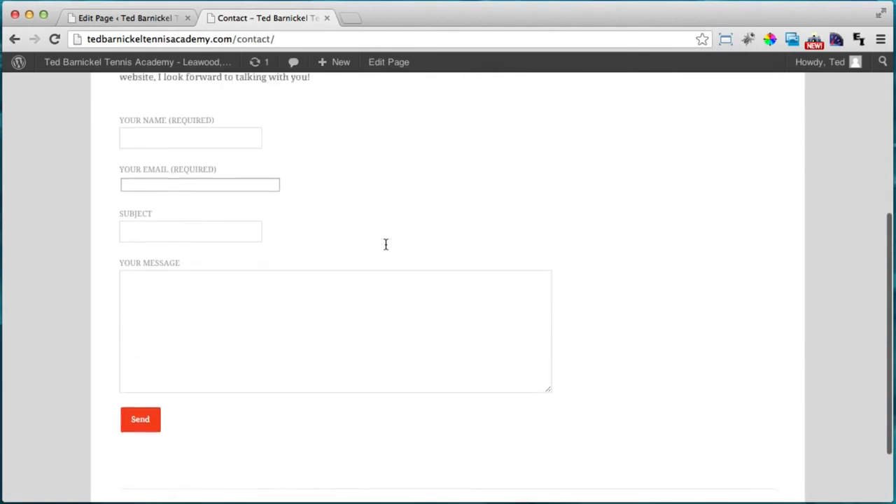
pyautogui.click(138, 20)
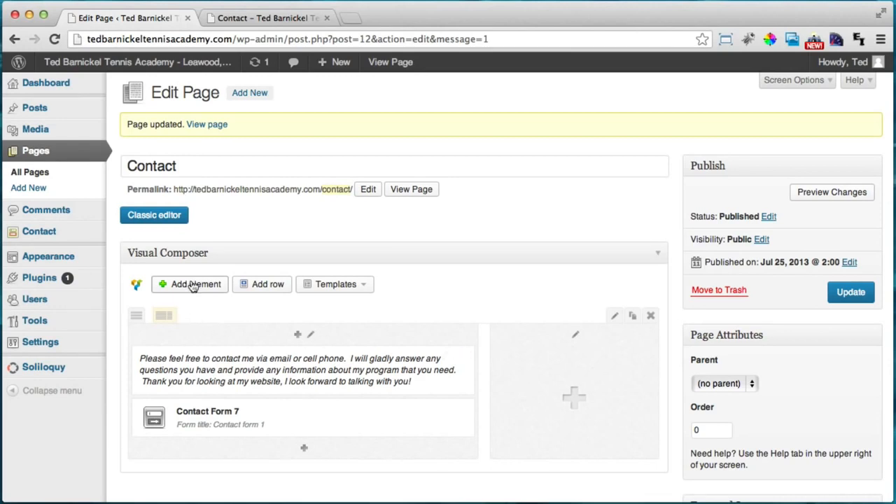
# Add a Message Box to the right column, clear its default text, and keep the Informational type.
pyautogui.click(575, 397)
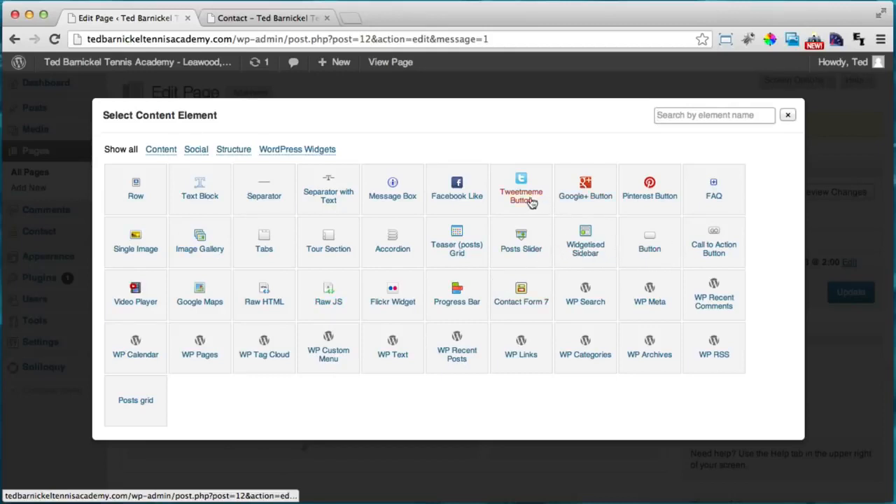
pyautogui.click(407, 194)
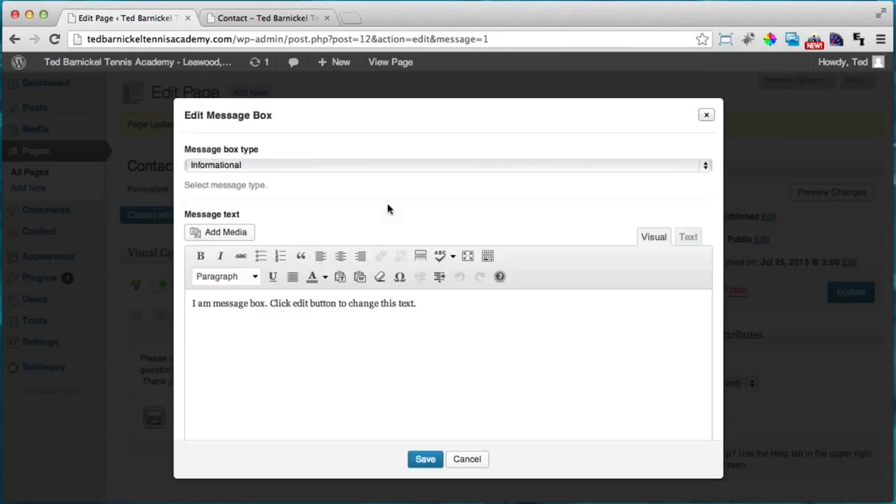
pyautogui.moveTo(419, 303); pyautogui.dragTo(192, 303)
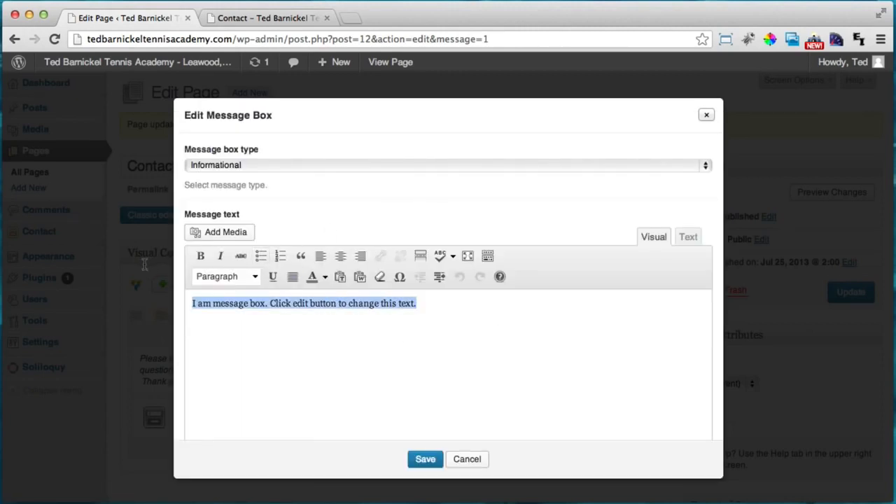
pyautogui.press('BackSpace')
pyautogui.click(226, 165)
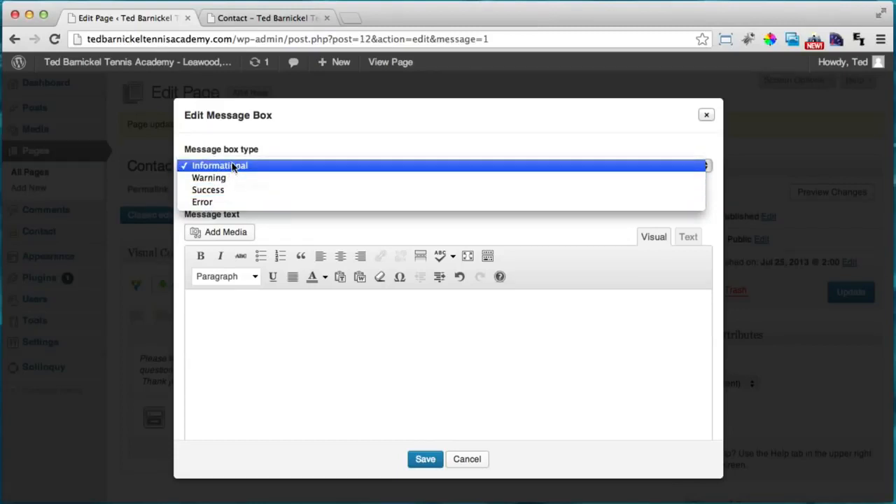
pyautogui.click(238, 166)
pyautogui.click(333, 350)
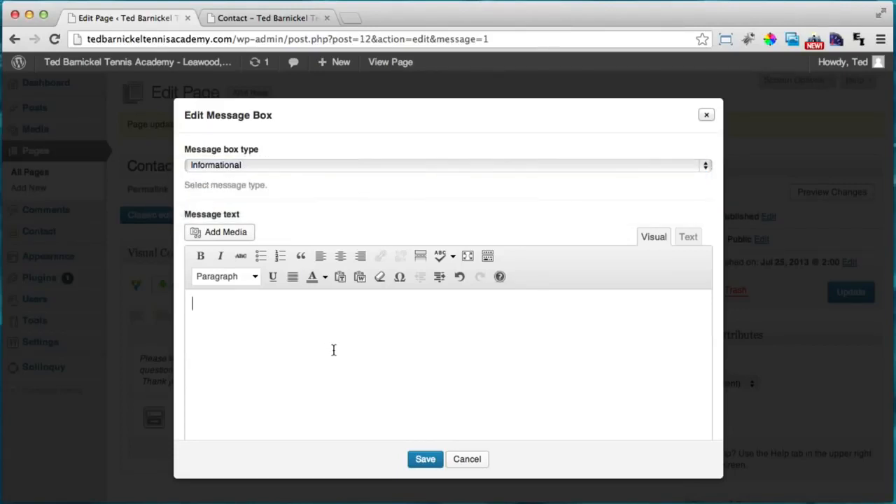
pyautogui.press('super+Tab')
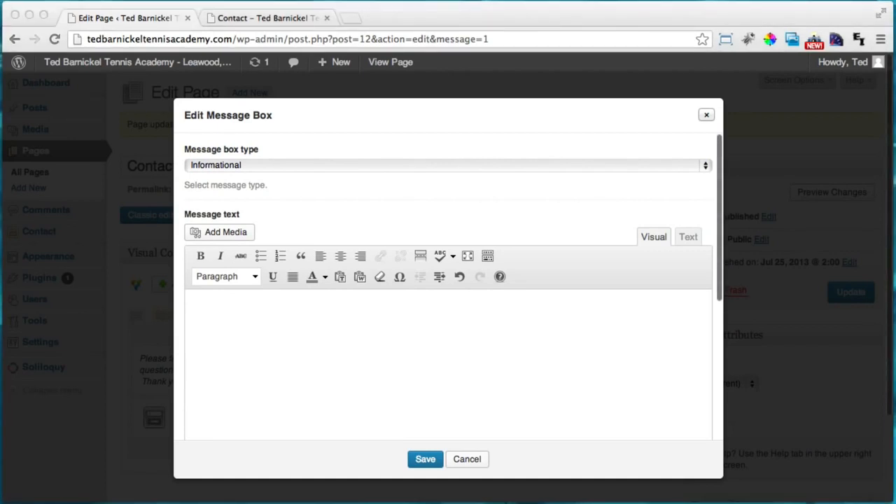
pyautogui.click(218, 339)
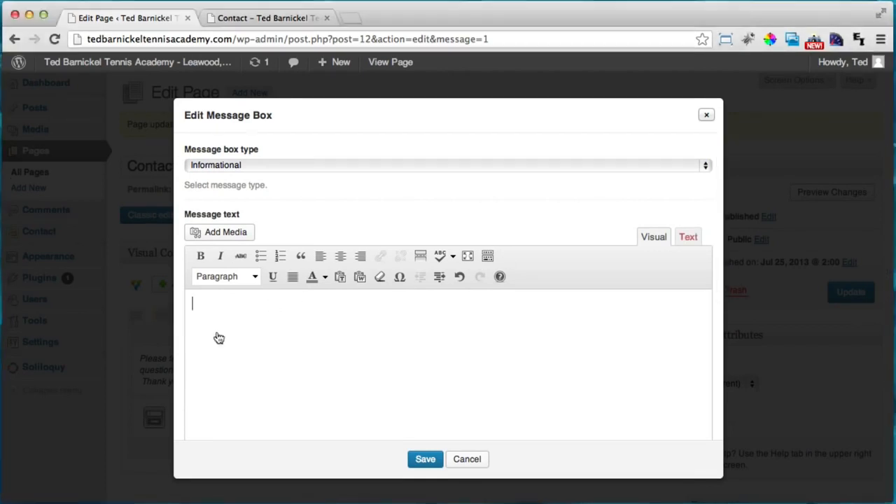
# Paste the Location, Phone and Email lines with Shift+Enter breaks, save the box and update the page.
pyautogui.press('super+v')
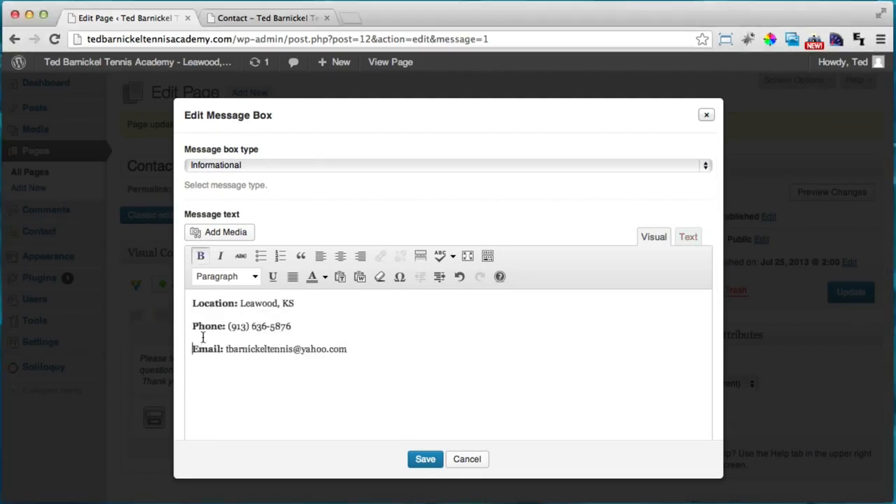
pyautogui.press('BackSpace')
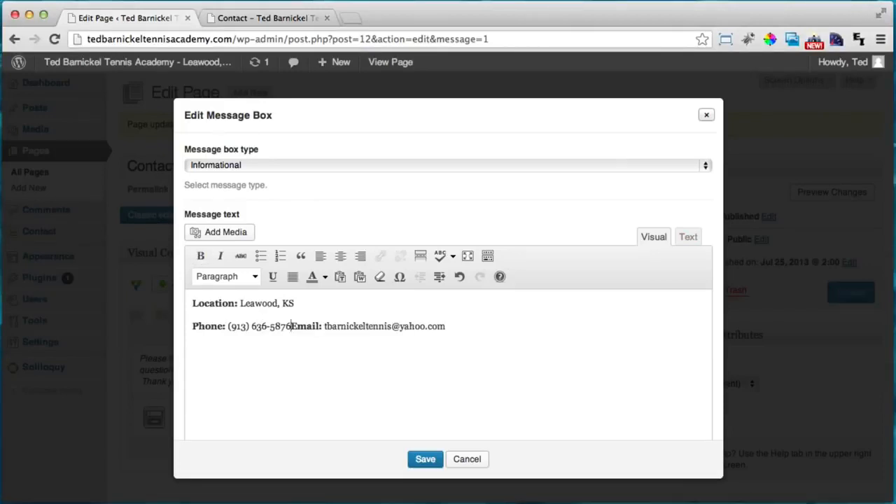
pyautogui.hotkey('shift', 'Return')
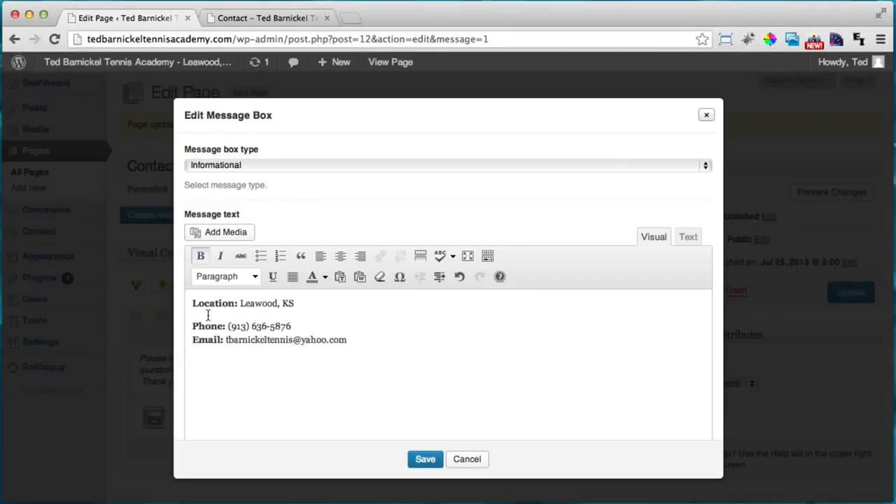
pyautogui.click(208, 315)
pyautogui.press('BackSpace')
pyautogui.hotkey('shift', 'Return')
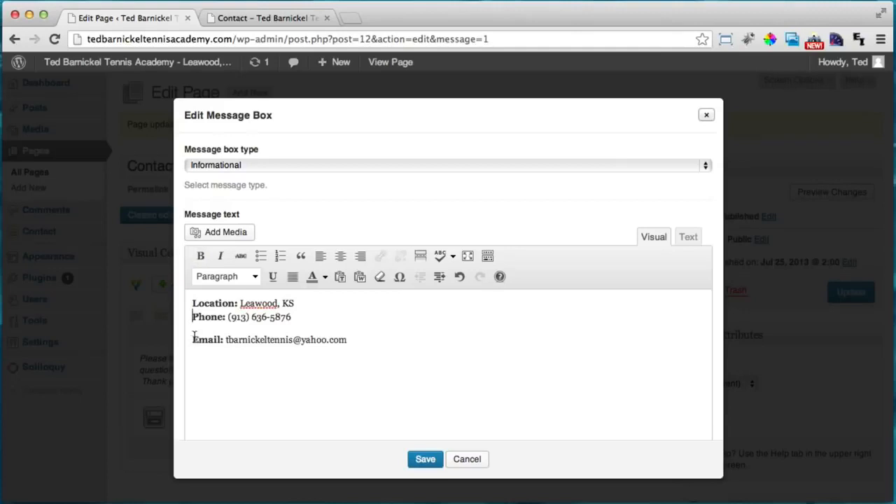
pyautogui.click(193, 335)
pyautogui.press('BackSpace')
pyautogui.hotkey('shift', 'Return')
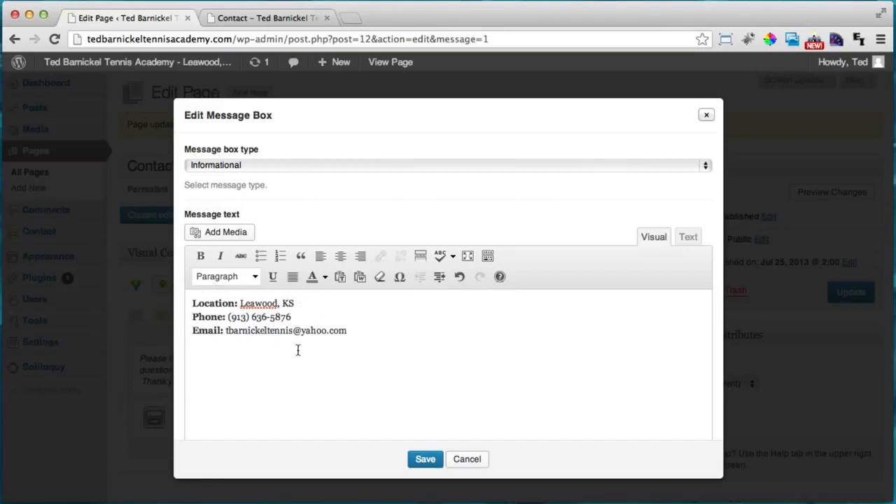
pyautogui.click(425, 460)
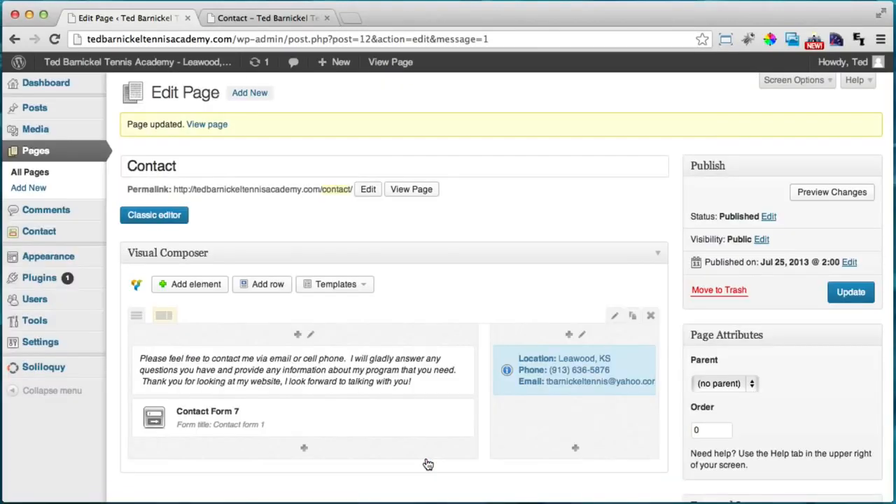
pyautogui.click(851, 292)
# Reload the live Contact page to review the contact info box.
pyautogui.click(263, 24)
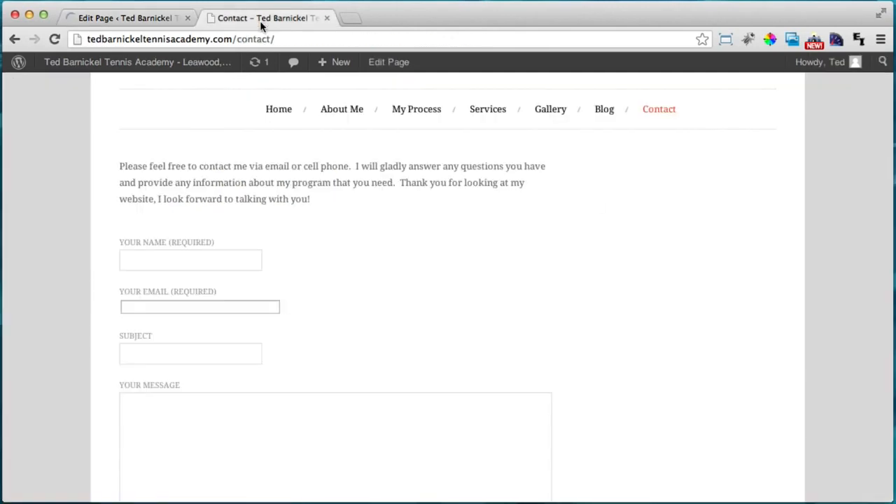
pyautogui.click(54, 40)
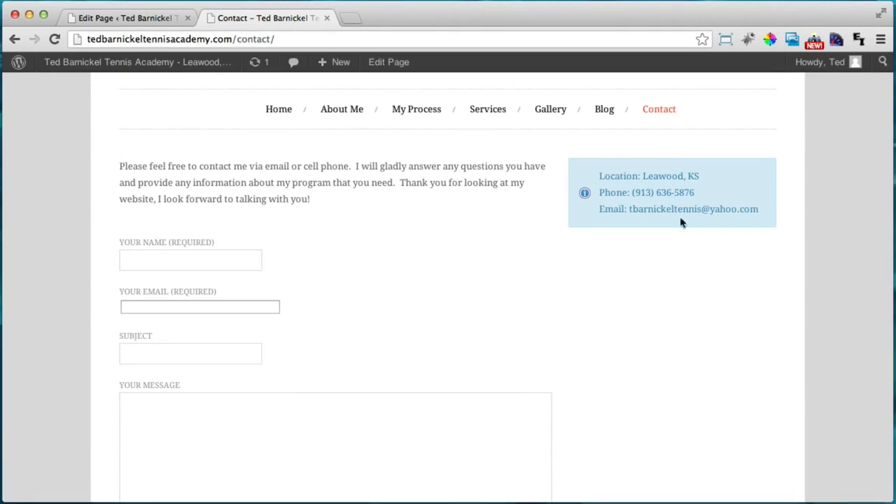
pyautogui.moveTo(638, 178); pyautogui.dragTo(600, 177)
pyautogui.click(633, 194)
pyautogui.click(126, 18)
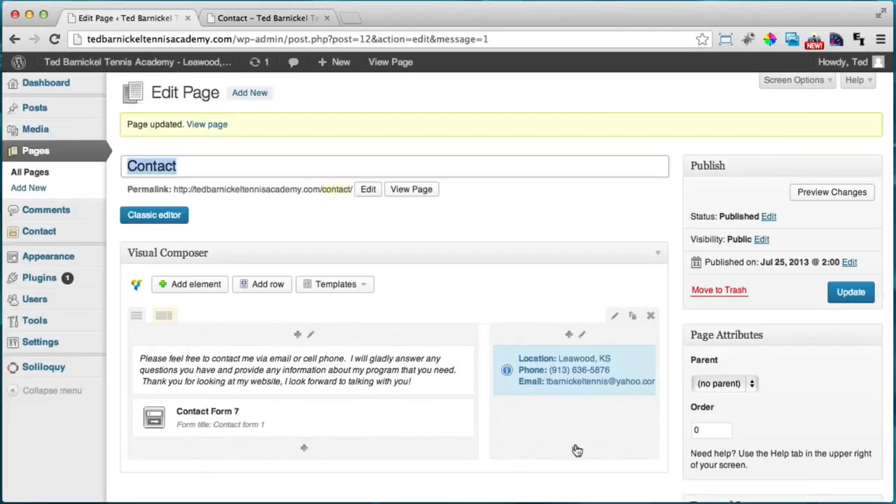
# Bold the Location, Phone and Email labels in the message box and save it.
pyautogui.moveTo(581, 359)
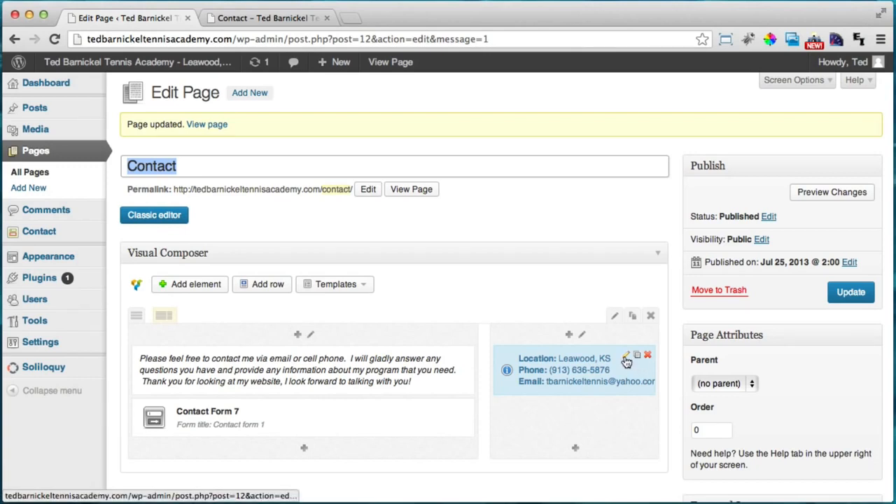
pyautogui.click(626, 357)
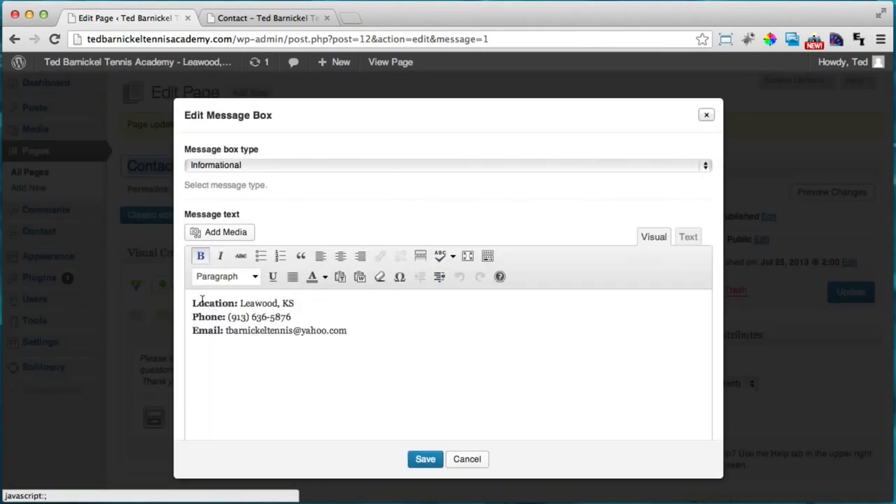
pyautogui.click(237, 303)
pyautogui.moveTo(238, 304); pyautogui.dragTo(188, 299)
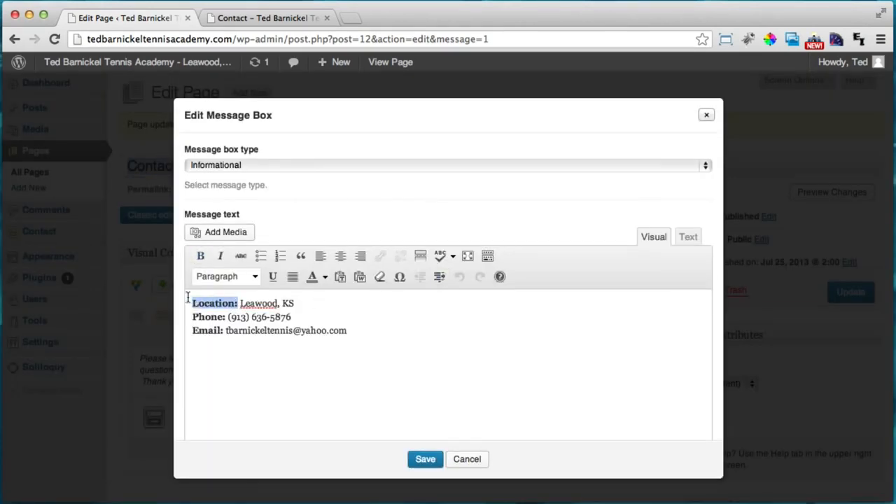
pyautogui.click(201, 257)
pyautogui.click(201, 258)
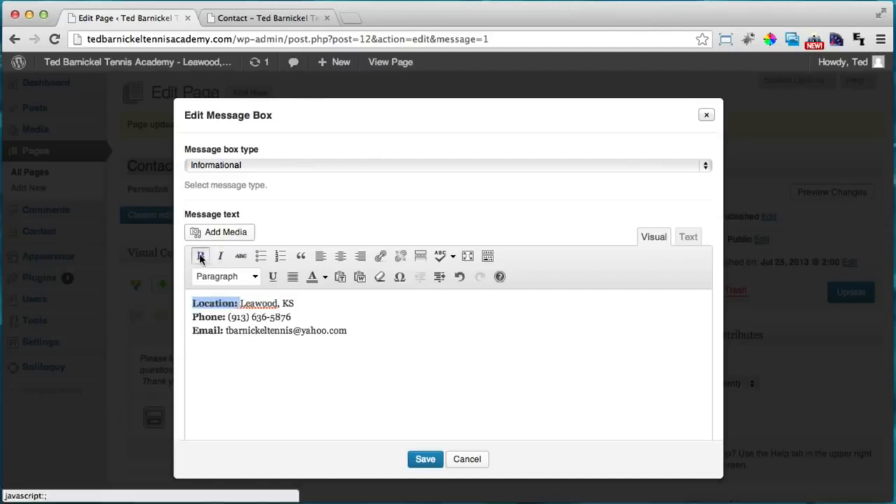
pyautogui.click(224, 317)
pyautogui.moveTo(227, 316); pyautogui.dragTo(189, 315)
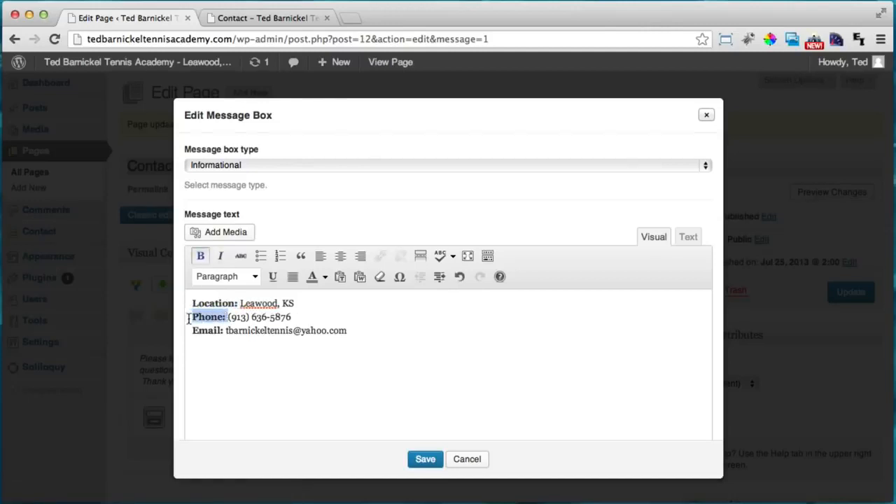
pyautogui.click(200, 256)
pyautogui.click(200, 256)
pyautogui.click(225, 330)
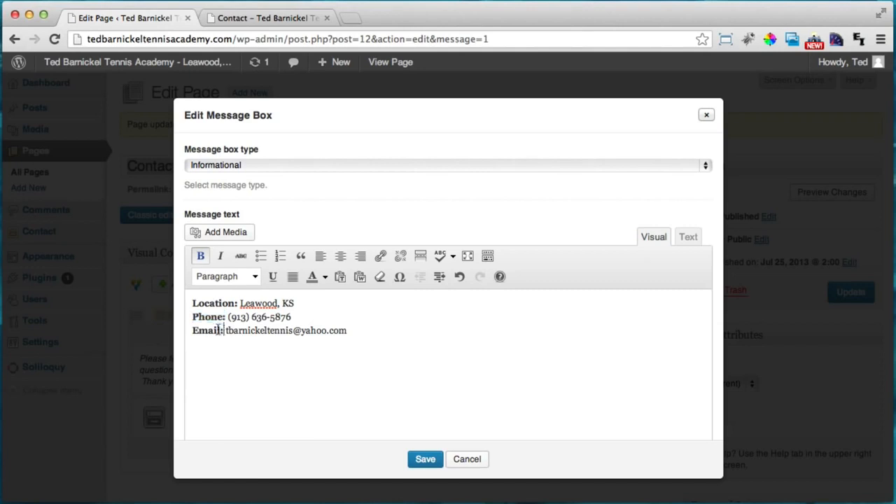
pyautogui.moveTo(226, 330); pyautogui.dragTo(188, 330)
pyautogui.click(201, 256)
pyautogui.click(200, 257)
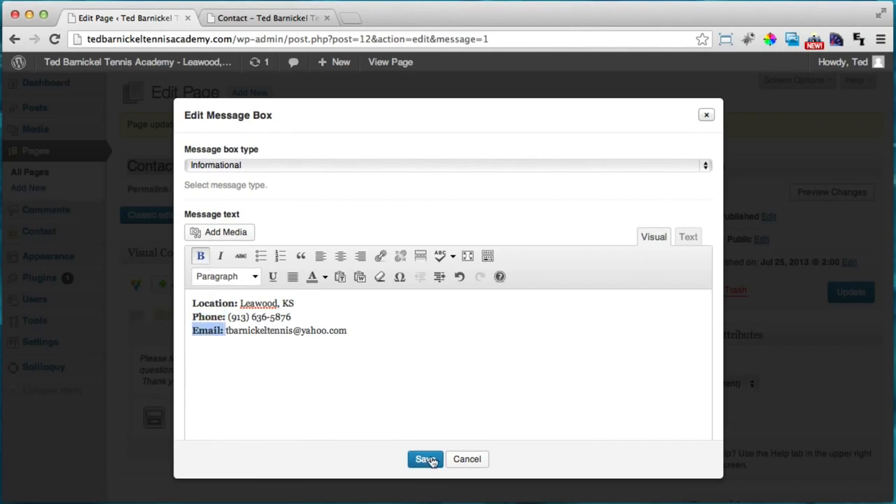
pyautogui.click(425, 458)
# Update the Contact page and reload the live tab to confirm the bold labels.
pyautogui.click(863, 294)
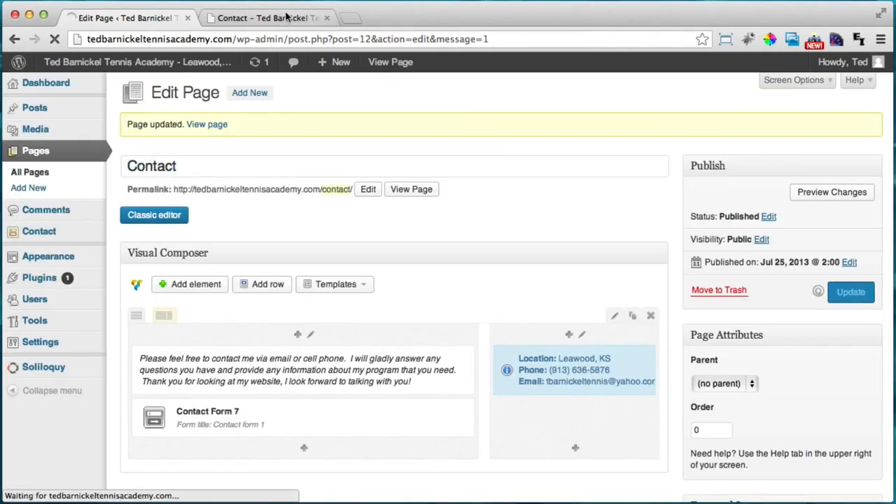
pyautogui.click(278, 17)
pyautogui.click(54, 39)
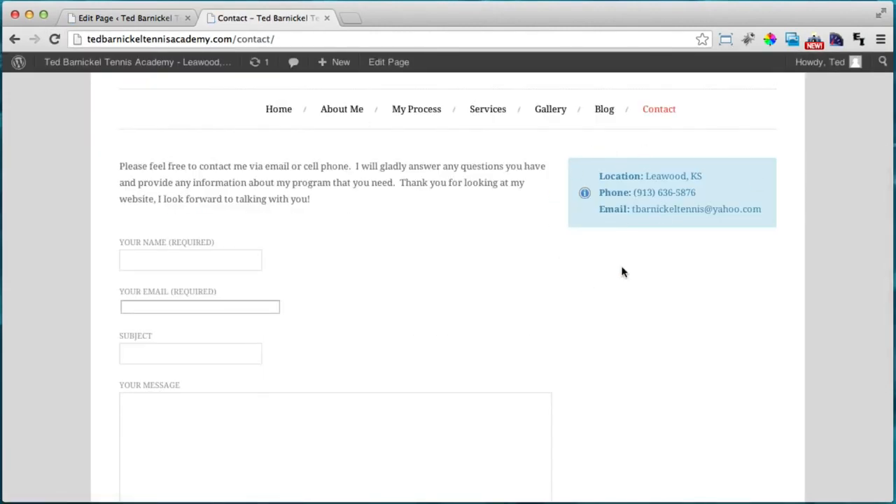
pyautogui.tripleClick(184, 181)
pyautogui.click(255, 186)
pyautogui.click(167, 20)
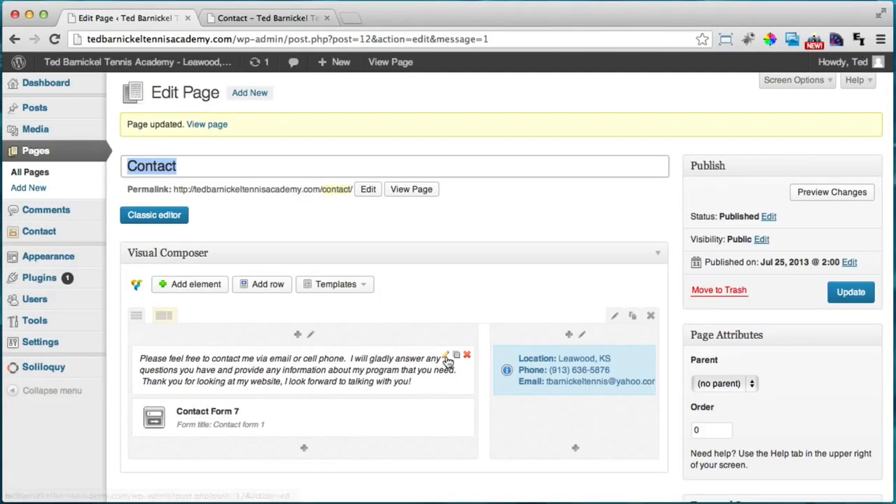
# Italicize the whole intro paragraph in its text block and update the page.
pyautogui.click(447, 356)
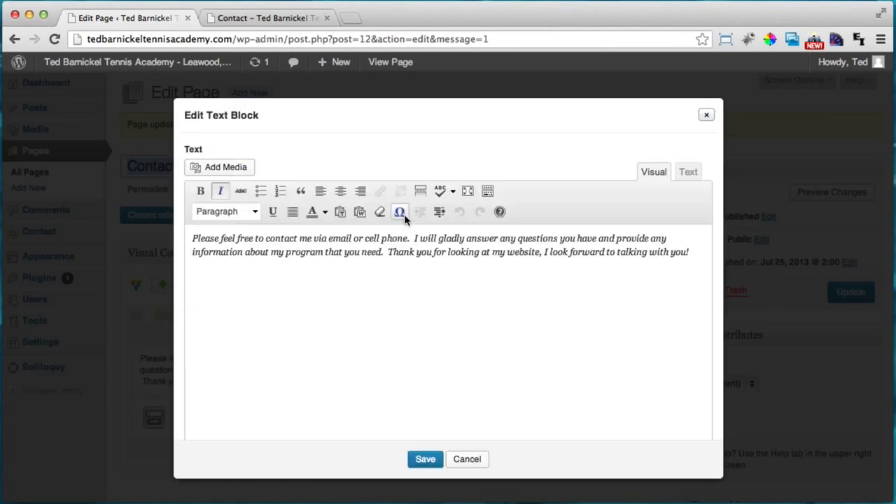
pyautogui.press('super+a')
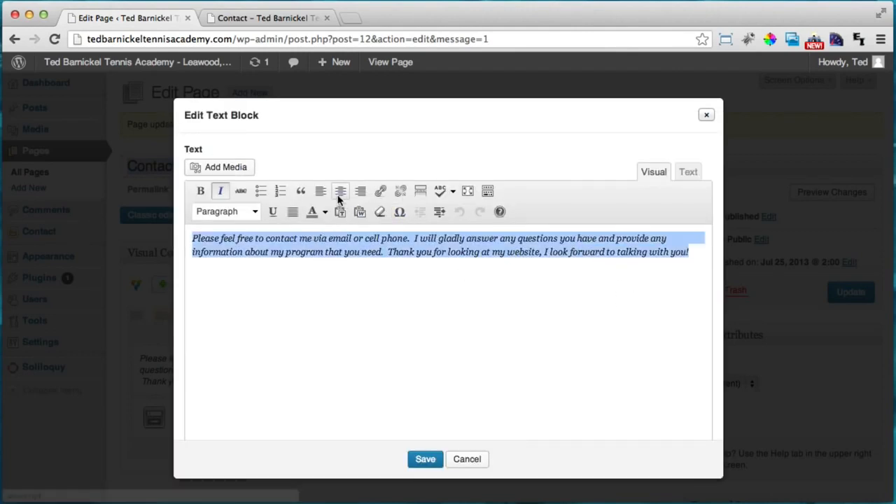
pyautogui.click(220, 191)
pyautogui.click(220, 192)
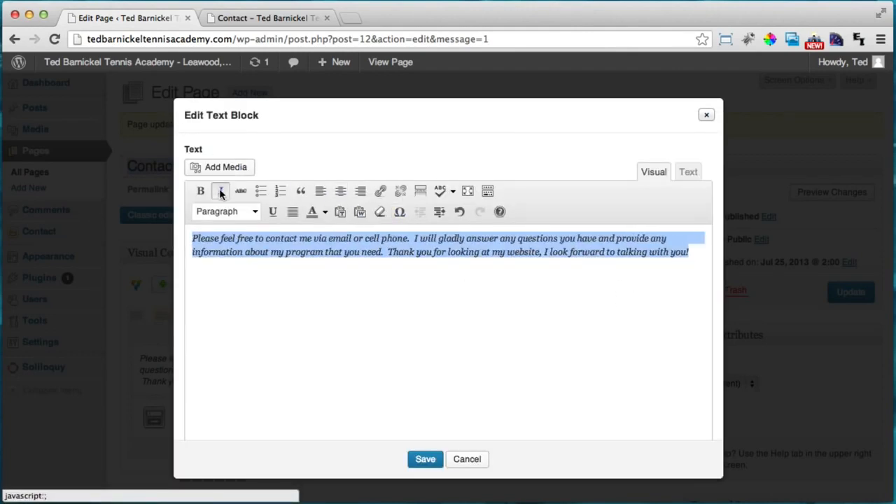
pyautogui.click(428, 459)
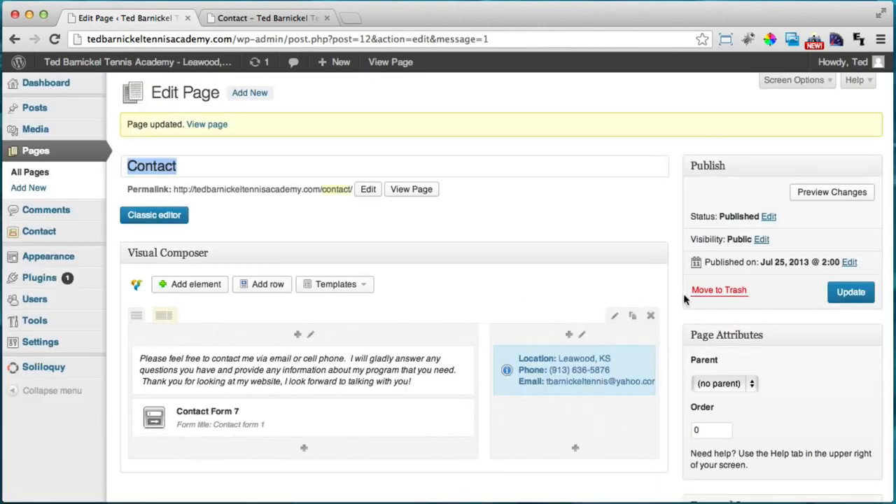
pyautogui.click(847, 300)
# Reload the live Contact page to confirm the italic paragraph, then return to the editor.
pyautogui.click(259, 17)
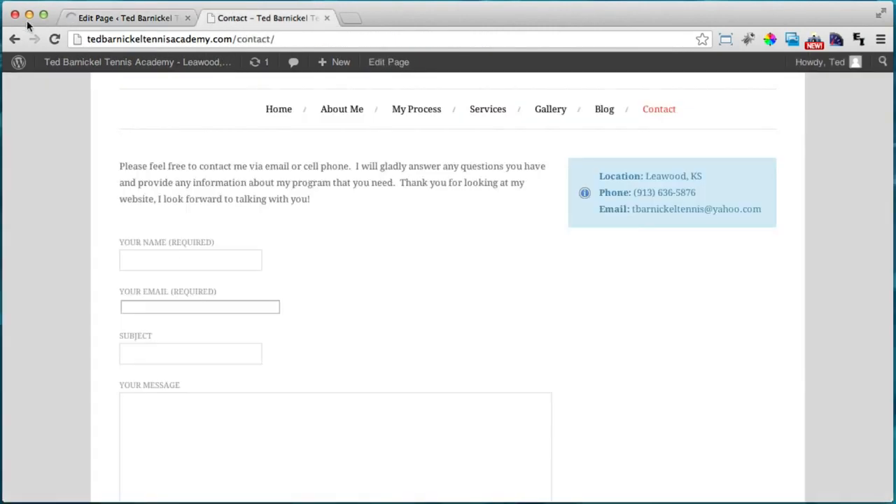
pyautogui.click(54, 38)
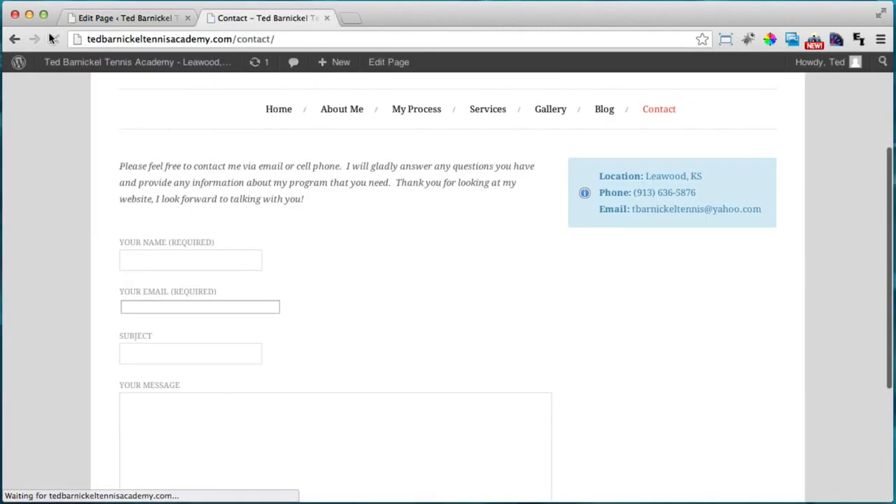
pyautogui.scroll(-2, 378, 234)
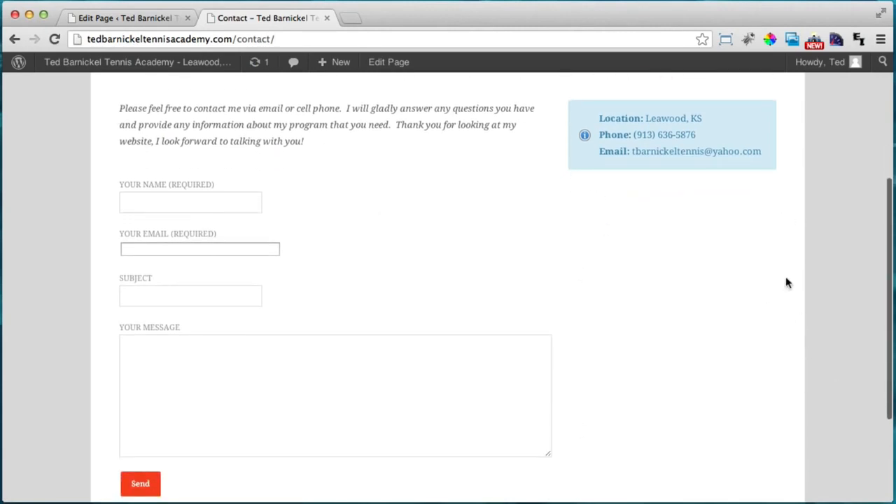
pyautogui.click(126, 17)
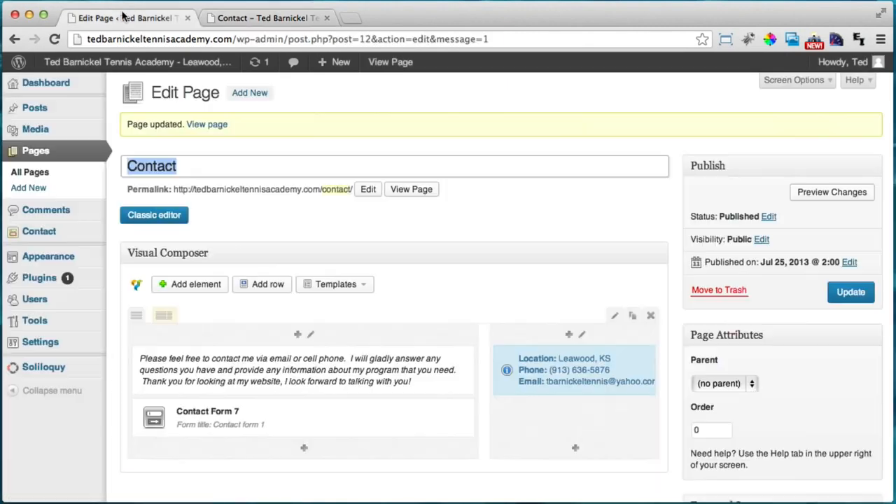
pyautogui.scroll(-1, 479, 302)
pyautogui.scroll(-1, 479, 302)
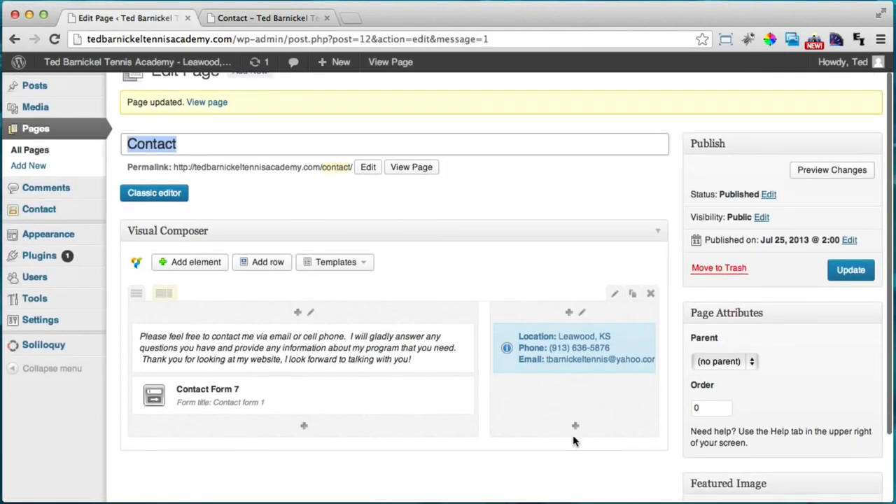
# Add an empty text block to the right column below the contact info box.
pyautogui.click(576, 428)
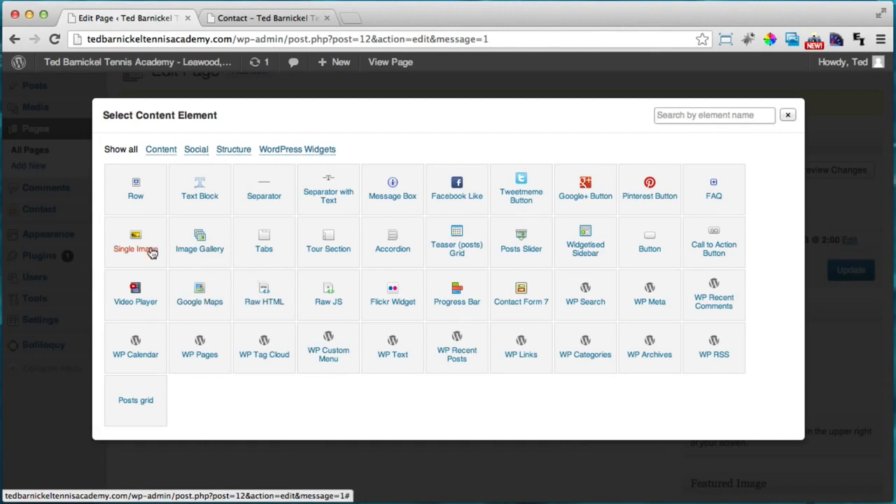
pyautogui.click(208, 192)
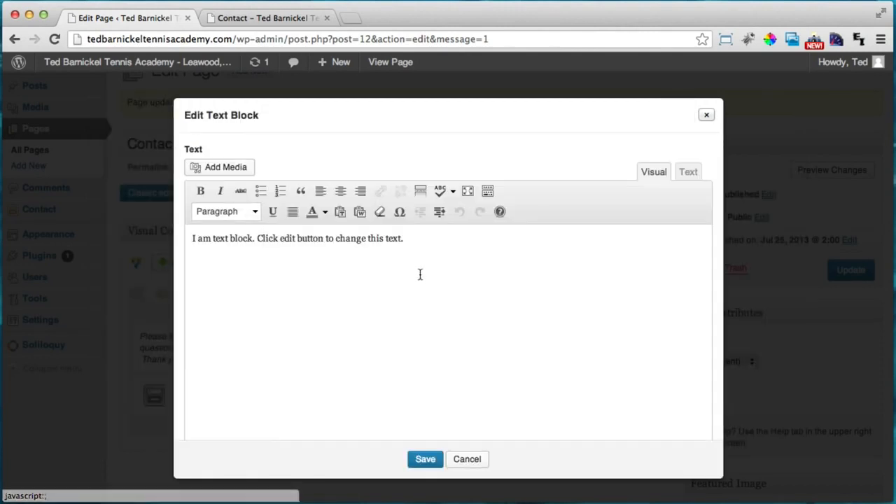
pyautogui.moveTo(420, 274); pyautogui.dragTo(90, 228)
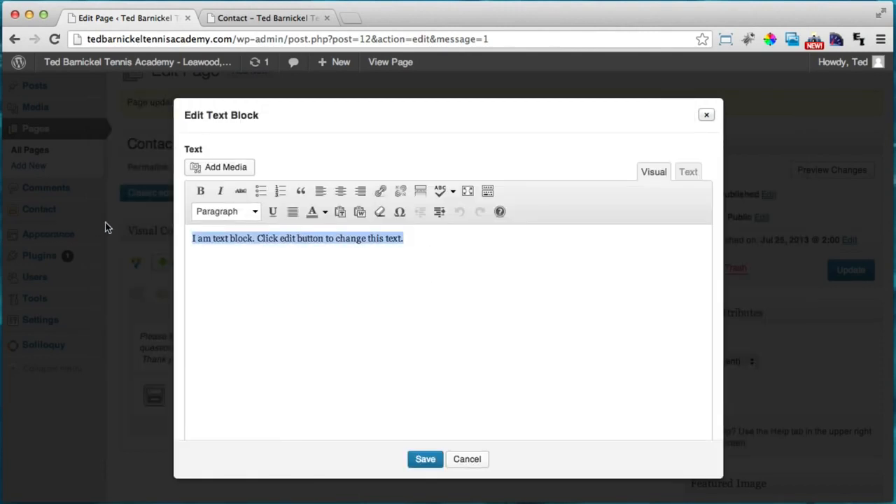
pyautogui.press('Delete')
# Upload tedcontact.jpg from the Desktop's 10s folder into the media inserter.
pyautogui.click(222, 171)
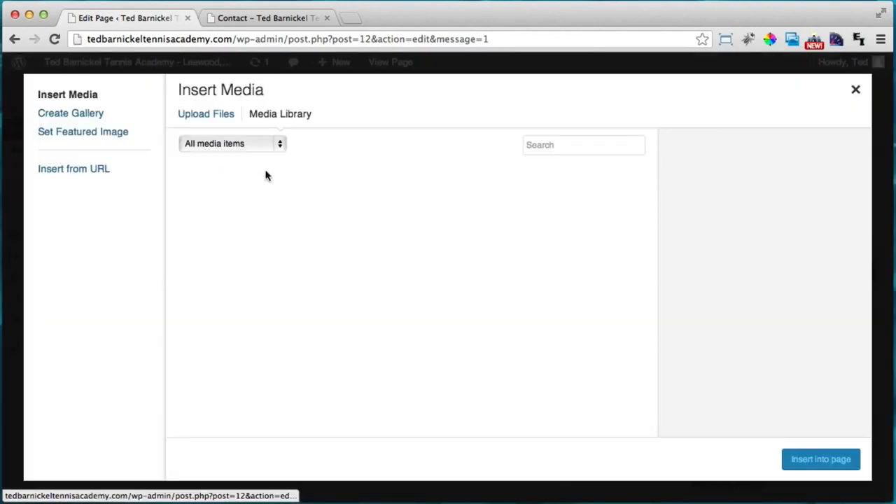
pyautogui.click(209, 116)
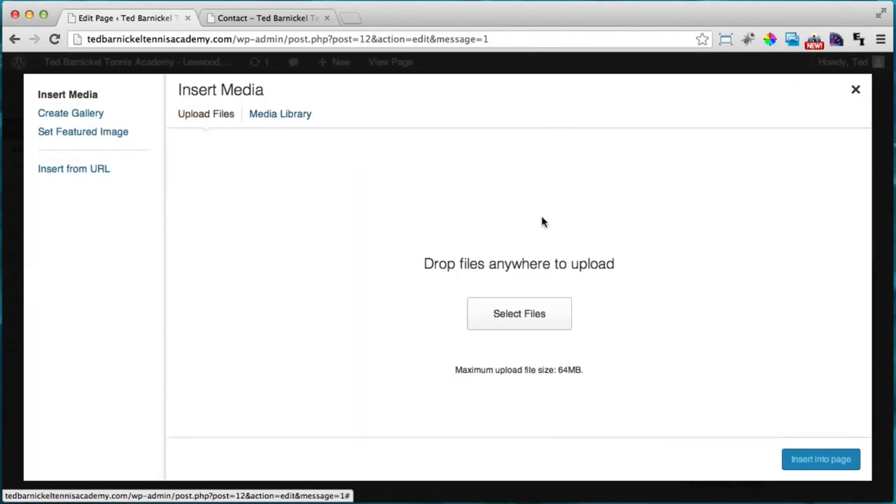
pyautogui.click(539, 326)
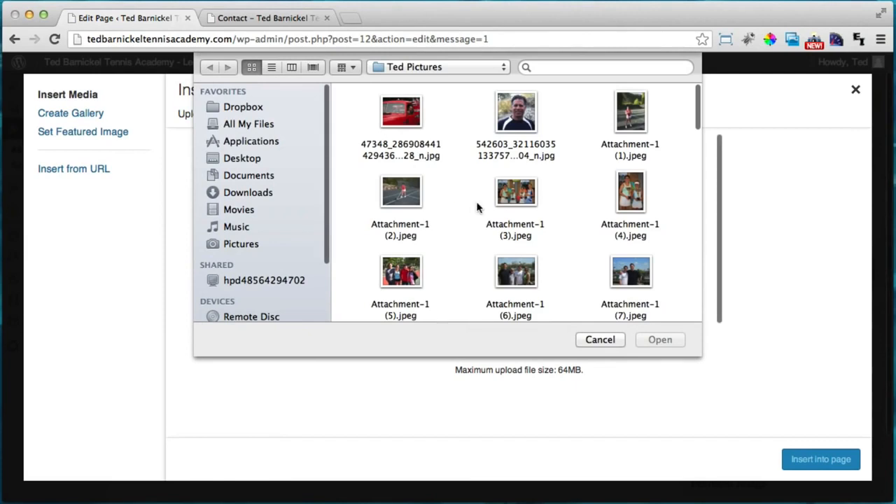
pyautogui.scroll(-5, 476, 206)
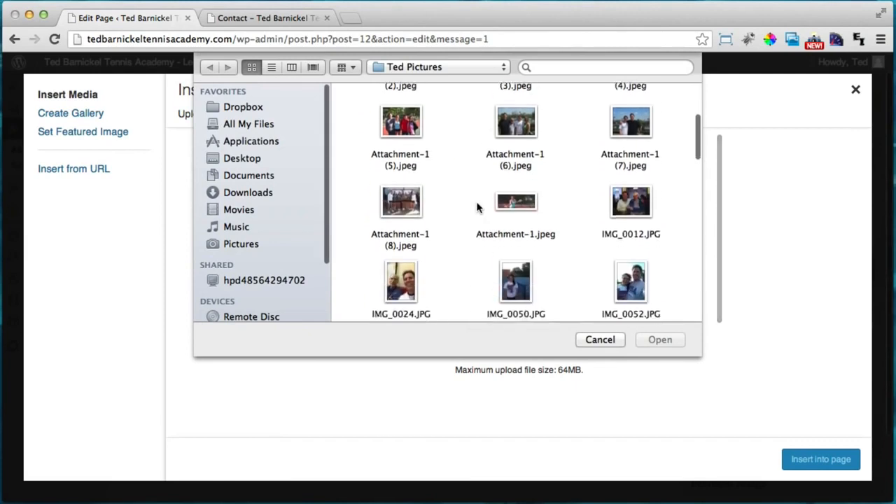
pyautogui.click(243, 159)
pyautogui.scroll(3, 490, 140)
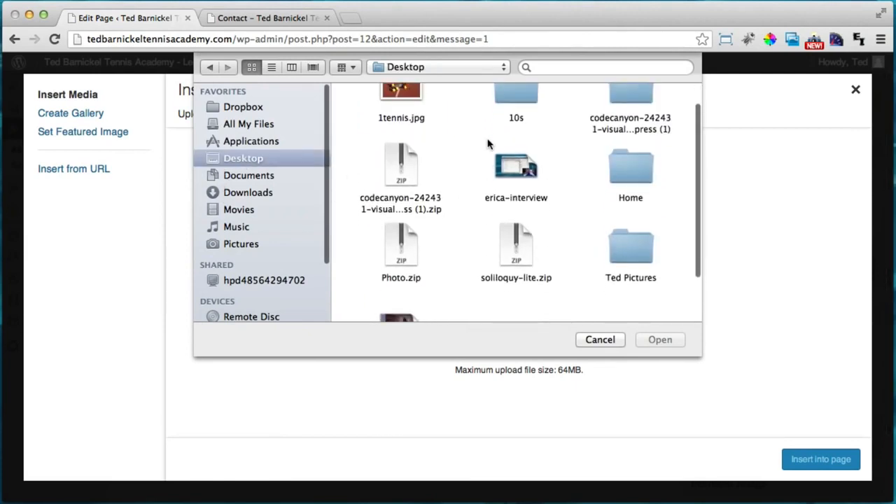
pyautogui.doubleClick(508, 106)
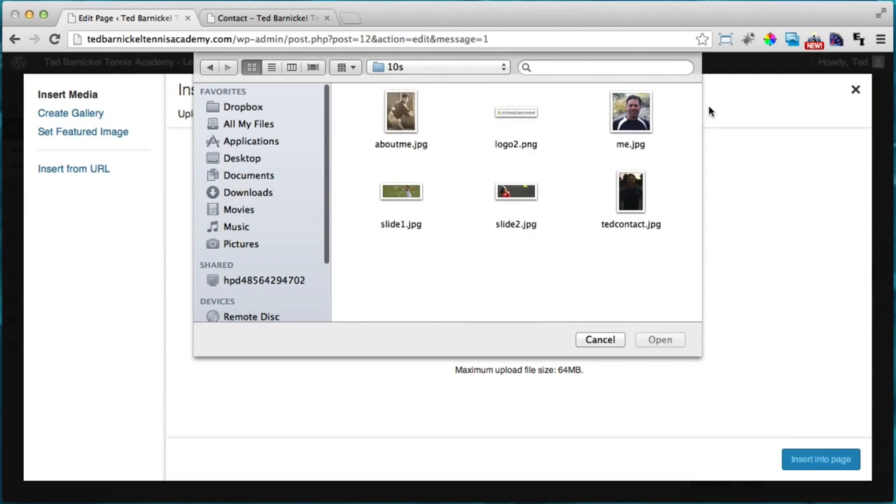
pyautogui.click(636, 200)
pyautogui.click(654, 346)
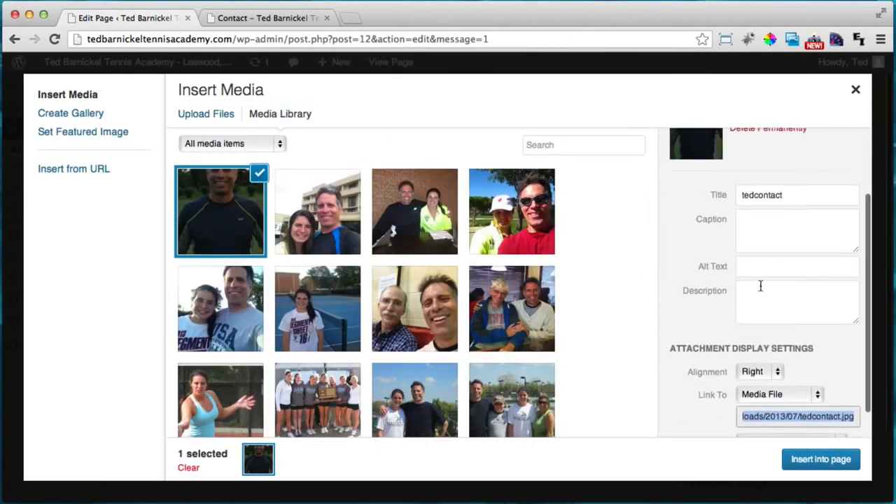
# Insert the photo centred with no link, save the text block, and update the page.
pyautogui.scroll(3, 760, 286)
pyautogui.scroll(1, 762, 289)
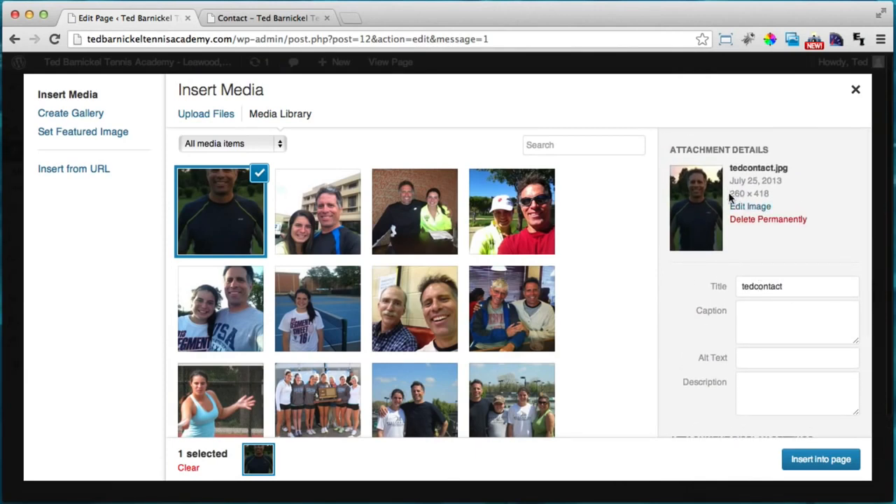
pyautogui.moveTo(757, 194); pyautogui.dragTo(780, 199)
pyautogui.scroll(-4, 778, 199)
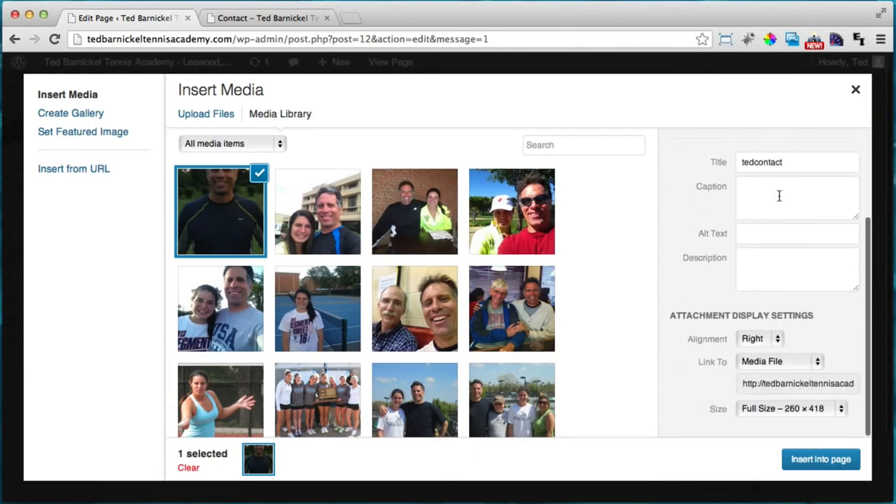
pyautogui.click(755, 341)
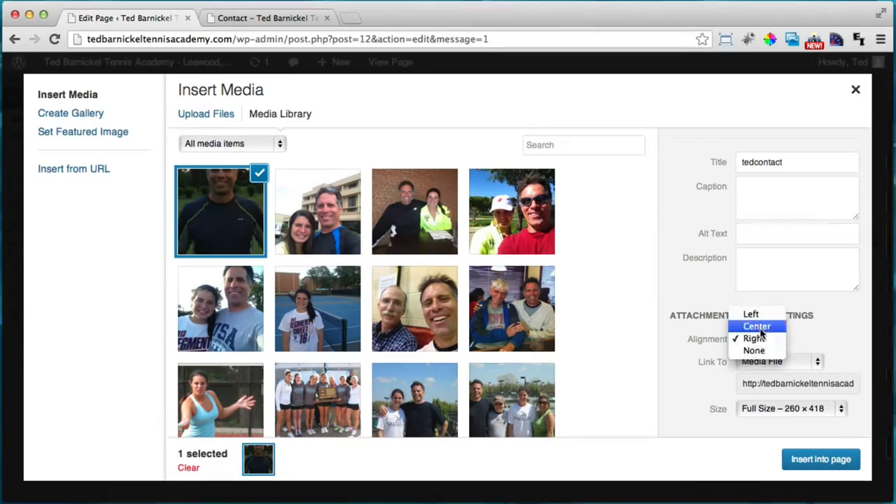
pyautogui.click(758, 327)
pyautogui.click(759, 367)
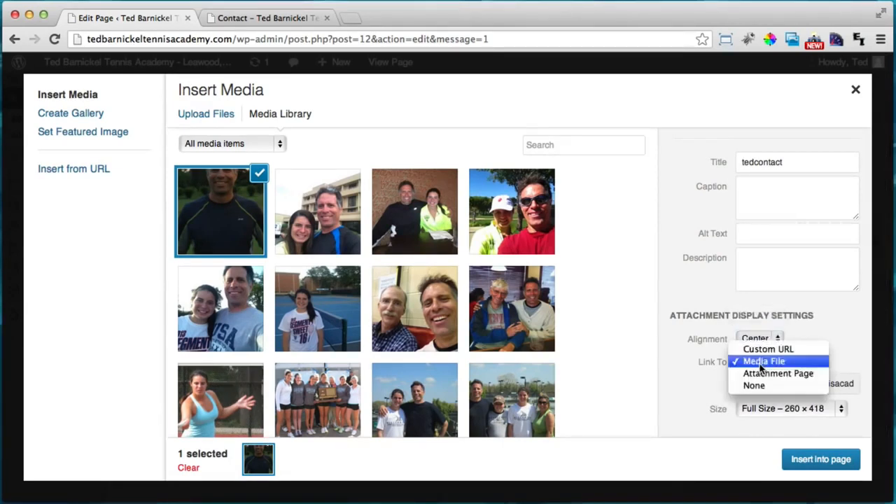
pyautogui.click(760, 386)
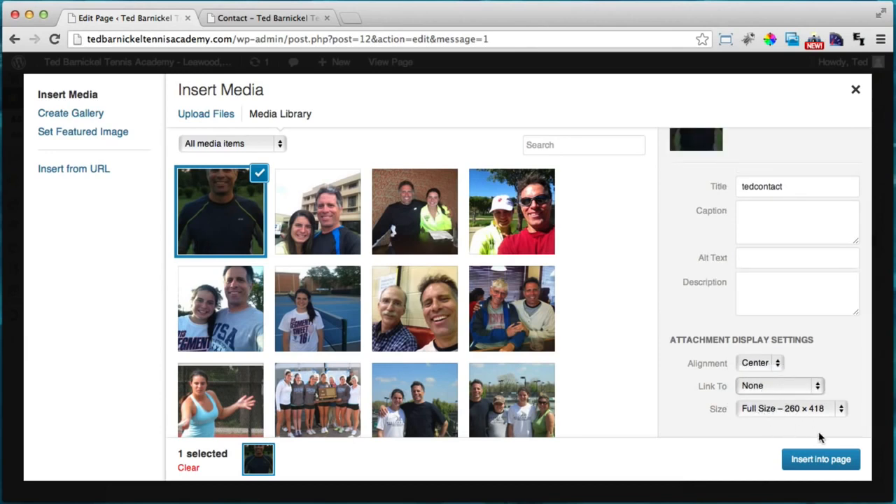
pyautogui.click(816, 461)
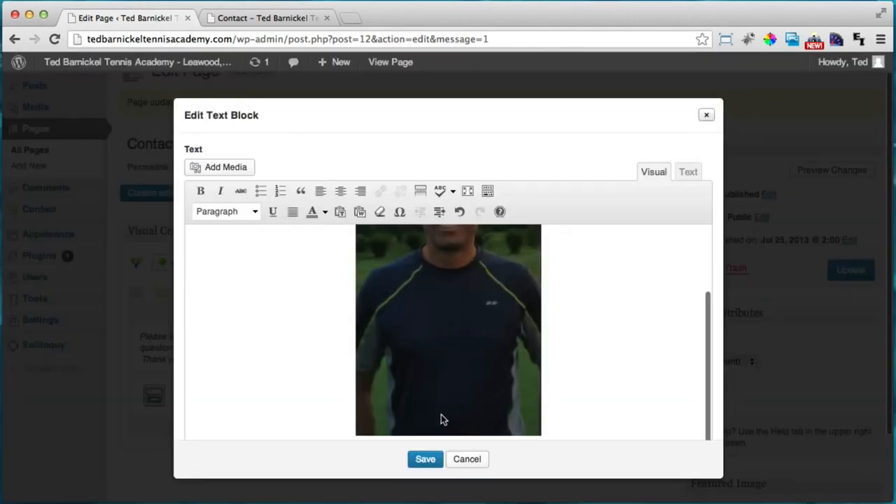
pyautogui.click(425, 460)
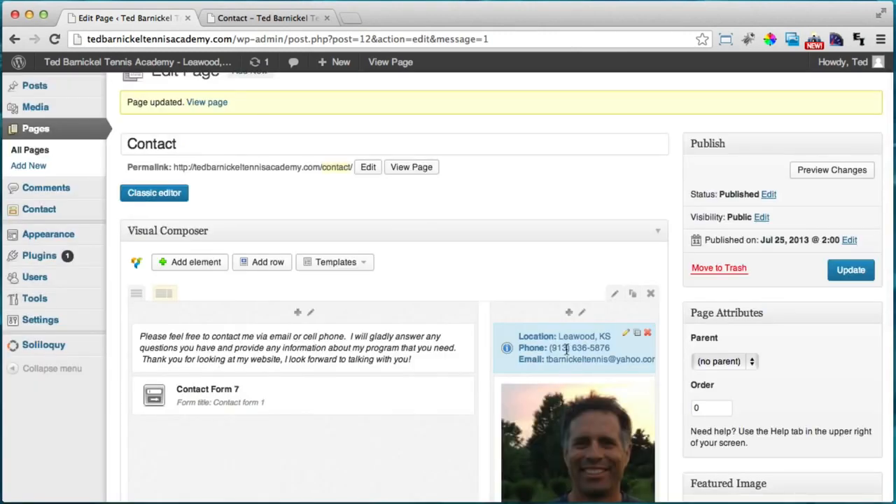
pyautogui.click(842, 271)
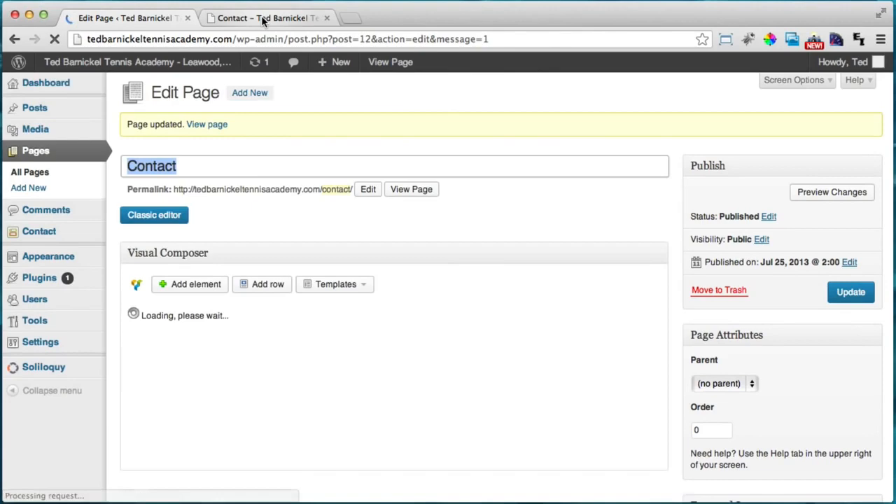
# Reload the live Contact page and review the new portrait photo below the contact details.
pyautogui.click(239, 20)
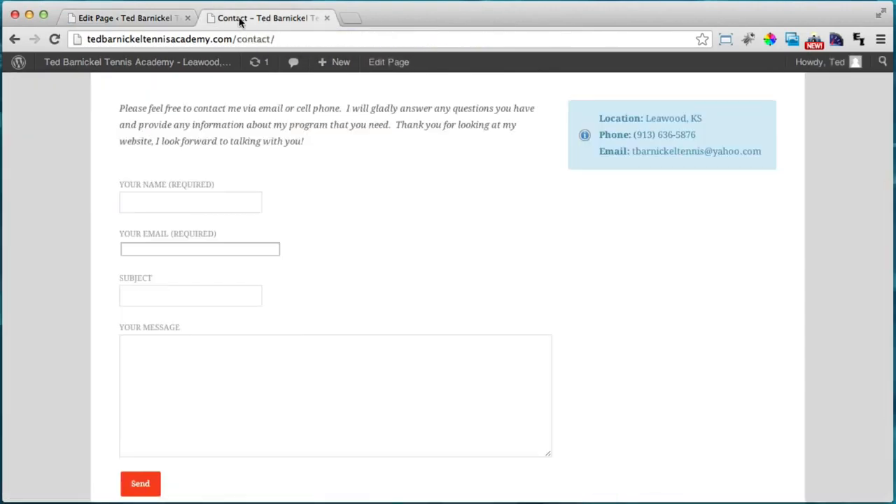
pyautogui.click(56, 39)
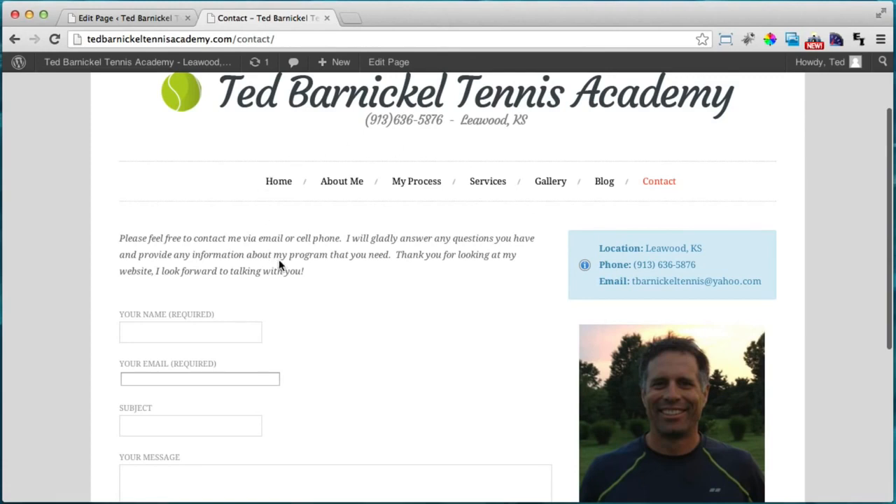
pyautogui.scroll(-4, 159, 231)
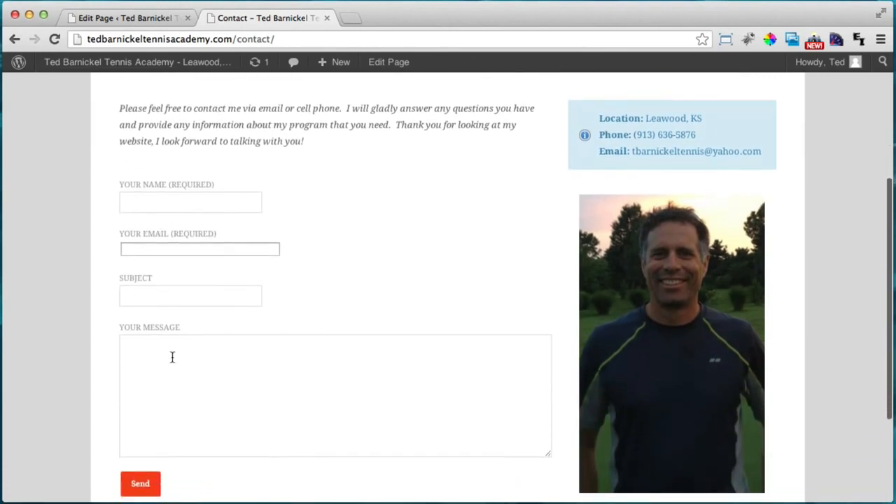
pyautogui.scroll(3, 682, 269)
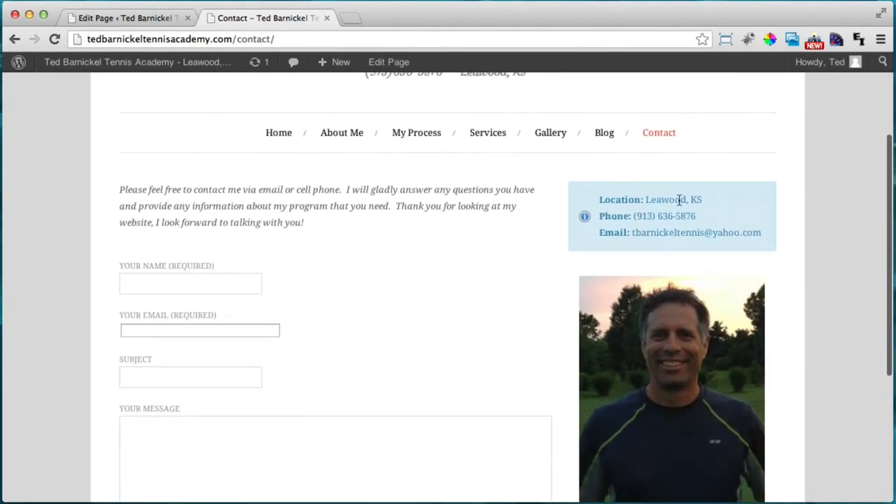
pyautogui.moveTo(145, 189); pyautogui.dragTo(270, 220)
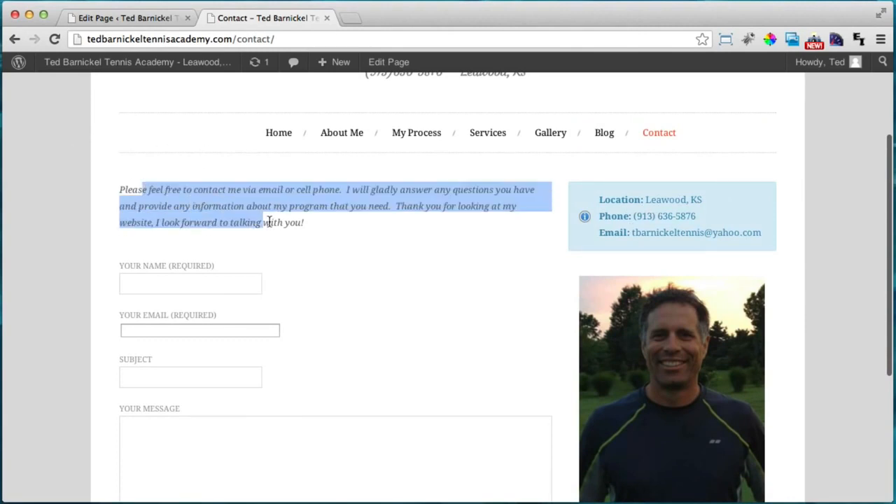
pyautogui.click(271, 220)
pyautogui.scroll(5, 271, 224)
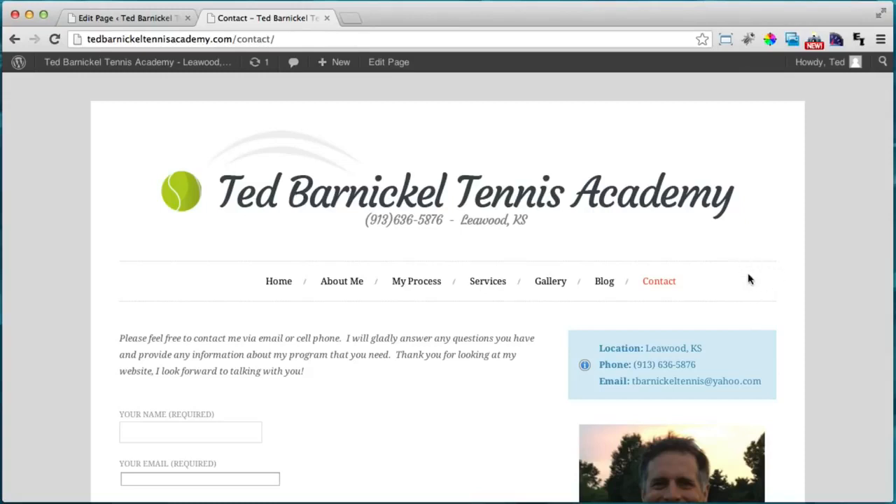
# Open the Social section of the theme's Theme Options.
pyautogui.click(143, 17)
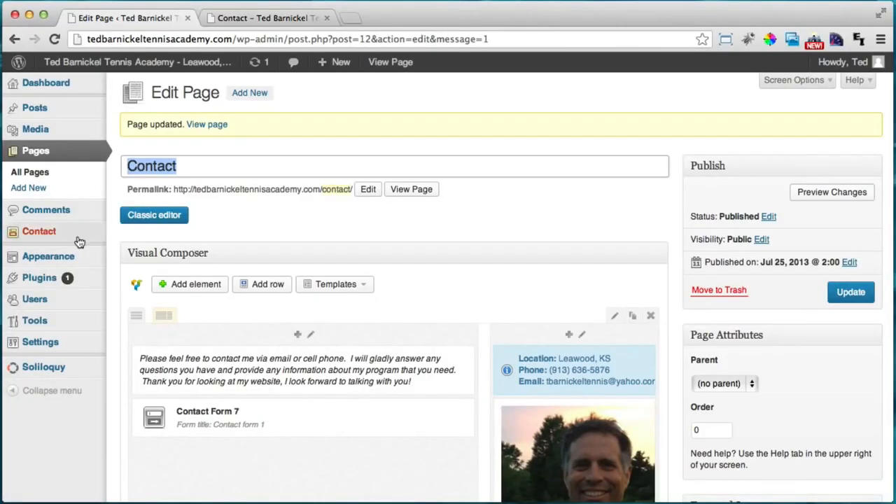
pyautogui.moveTo(49, 257)
pyautogui.click(180, 293)
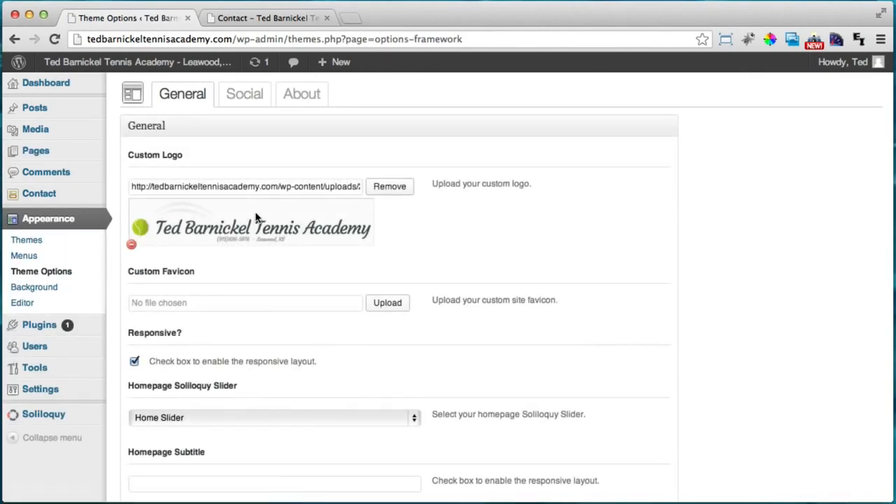
pyautogui.click(235, 103)
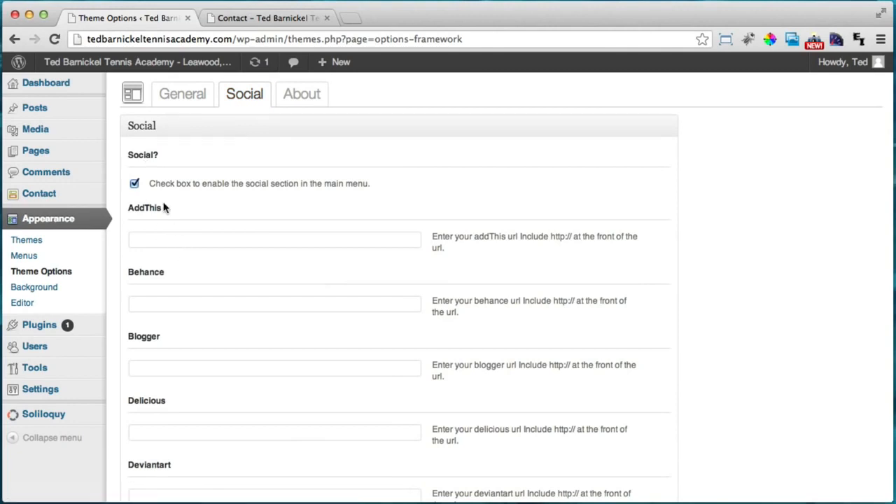
# Paste the Facebook profile URL into the Facebook field and save the options.
pyautogui.scroll(-2, 163, 208)
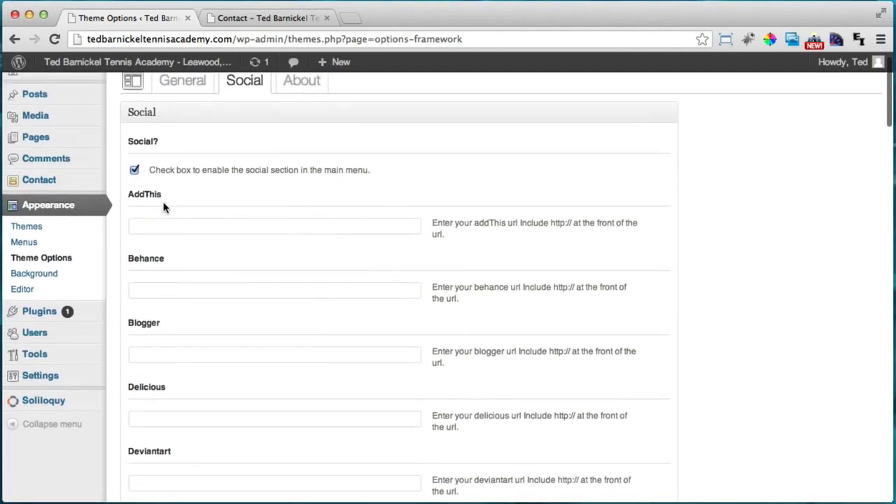
pyautogui.scroll(-8, 163, 207)
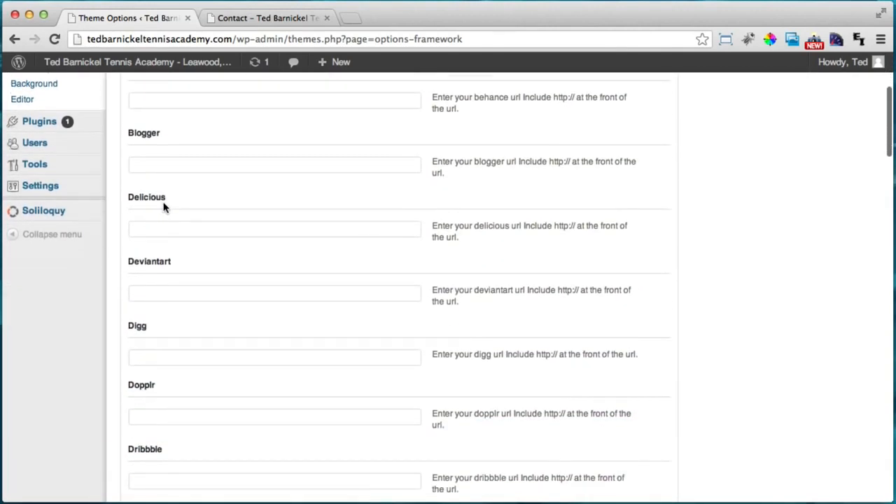
pyautogui.scroll(-2, 164, 205)
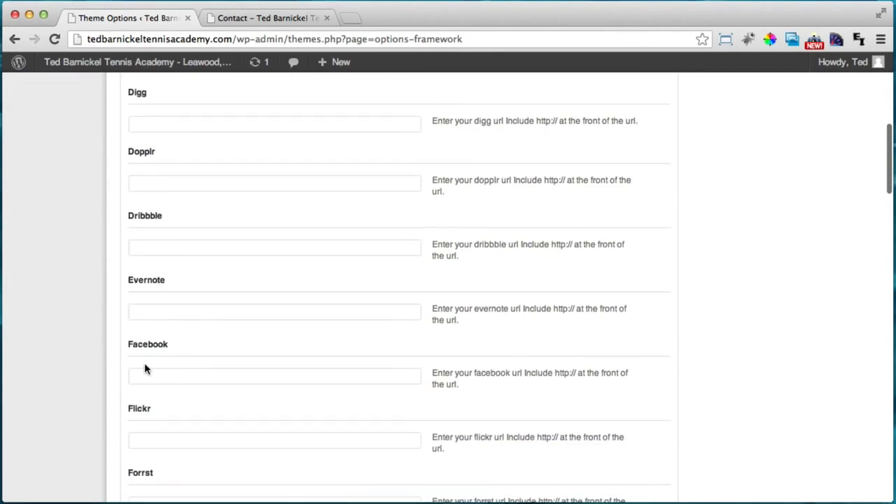
pyautogui.scroll(-1, 145, 369)
pyautogui.click(157, 359)
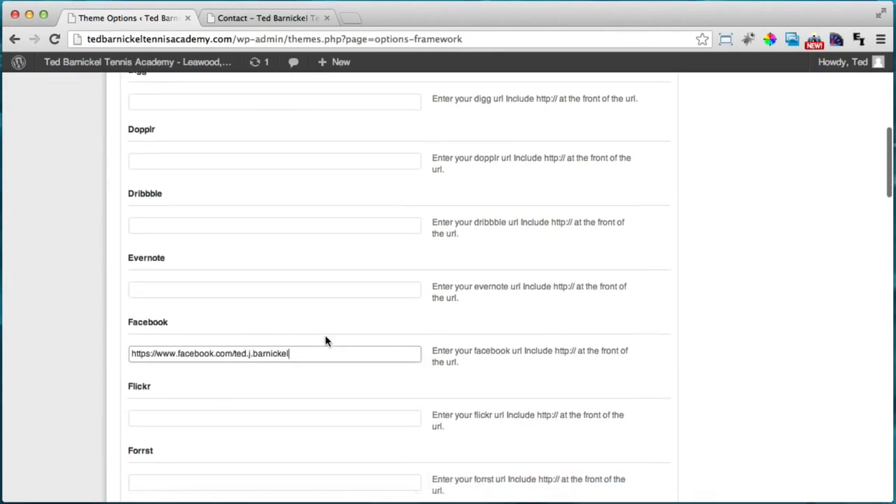
pyautogui.scroll(-15, 325, 341)
pyautogui.scroll(-10, 325, 341)
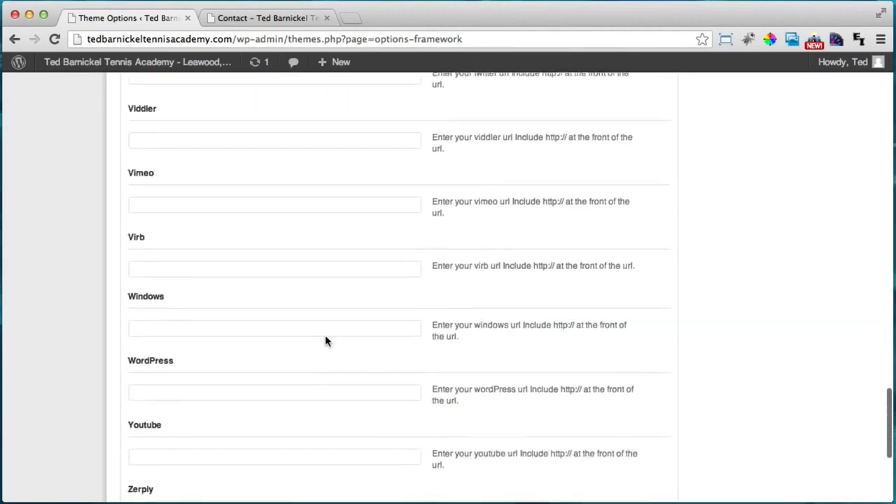
pyautogui.click(641, 429)
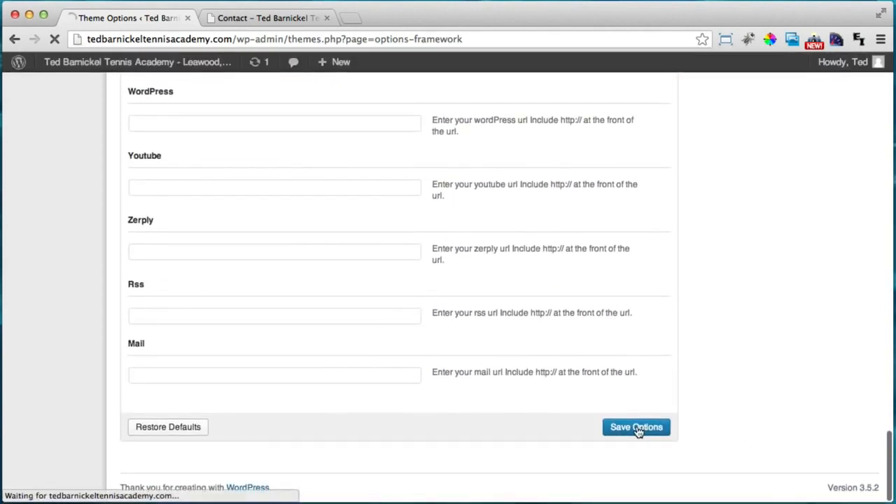
pyautogui.click(246, 19)
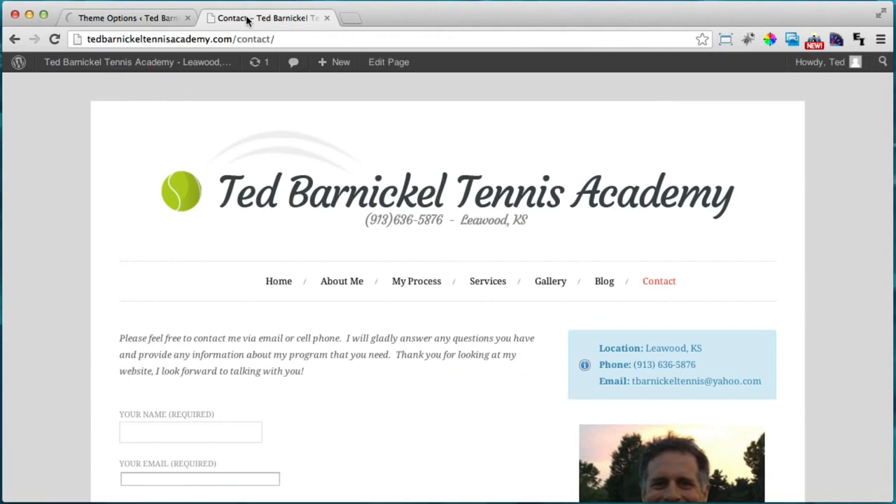
# Reload the live site, confirm the menu's Facebook icon opens the profile, then return to Social options.
pyautogui.click(333, 201)
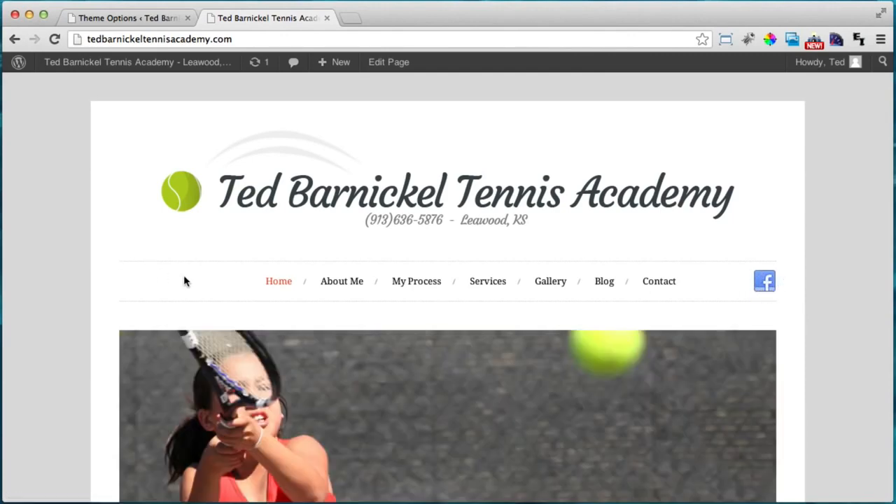
pyautogui.scroll(-1, 166, 272)
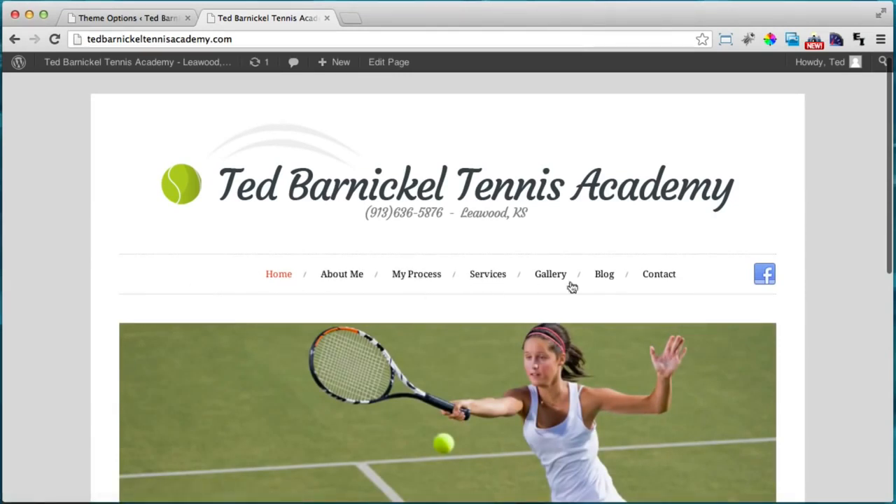
pyautogui.click(766, 279)
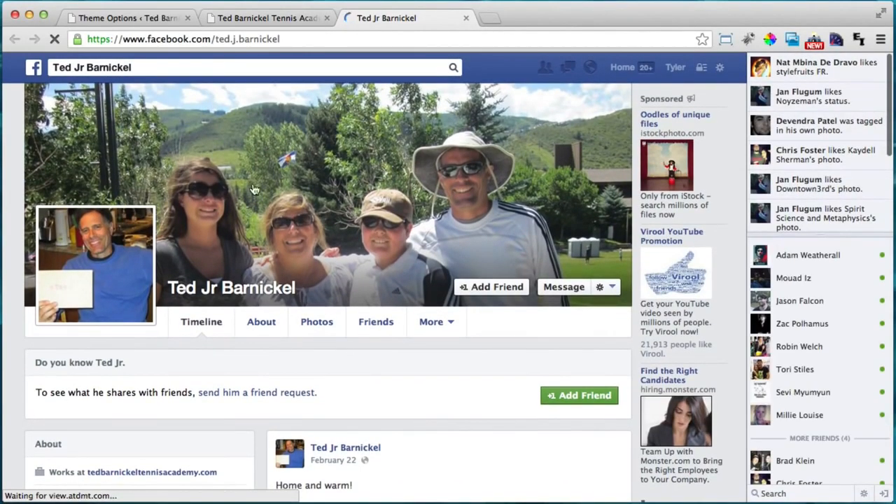
pyautogui.click(465, 18)
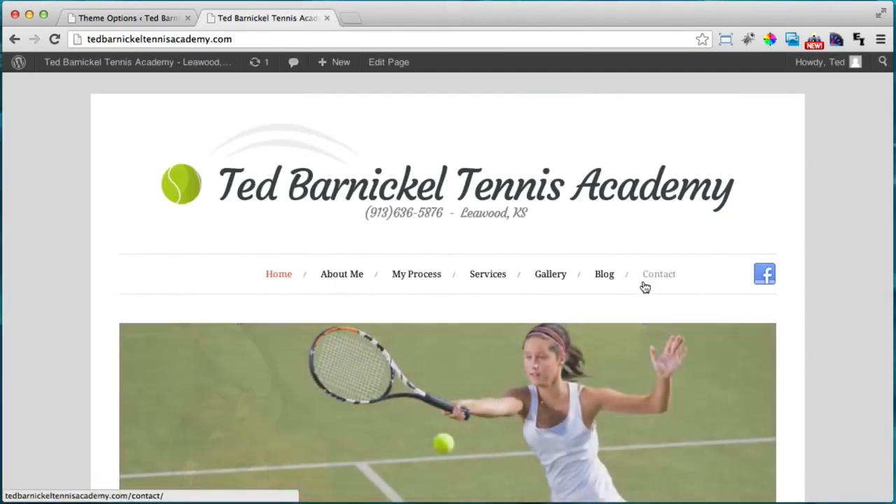
pyautogui.click(133, 20)
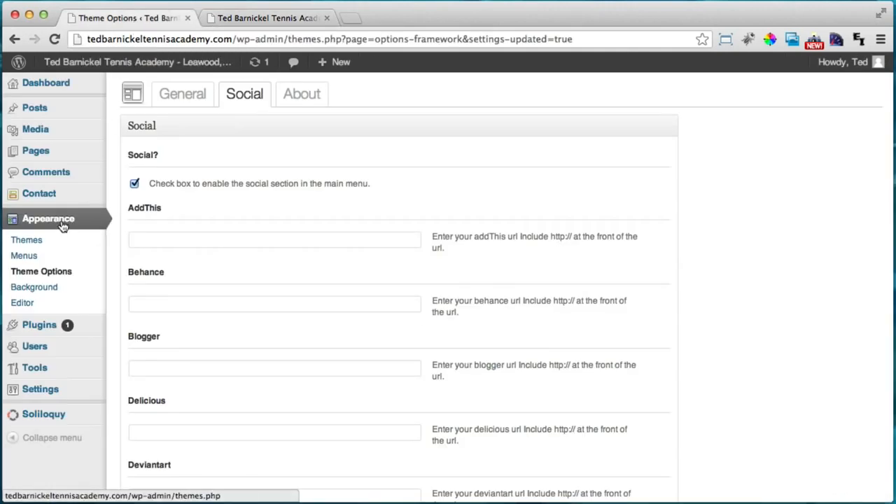
# Change .menu-main-menu-container margin-left from 205px to 178px in style.css and update the file.
pyautogui.click(28, 307)
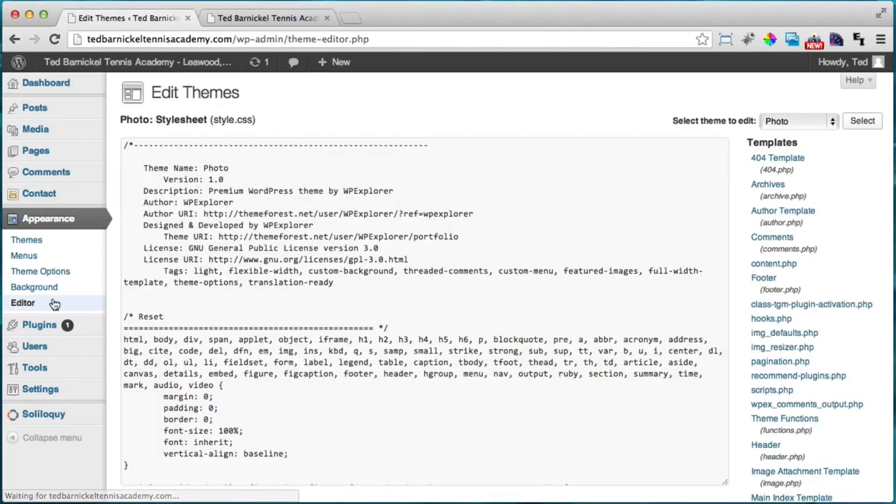
pyautogui.scroll(-5, 775, 297)
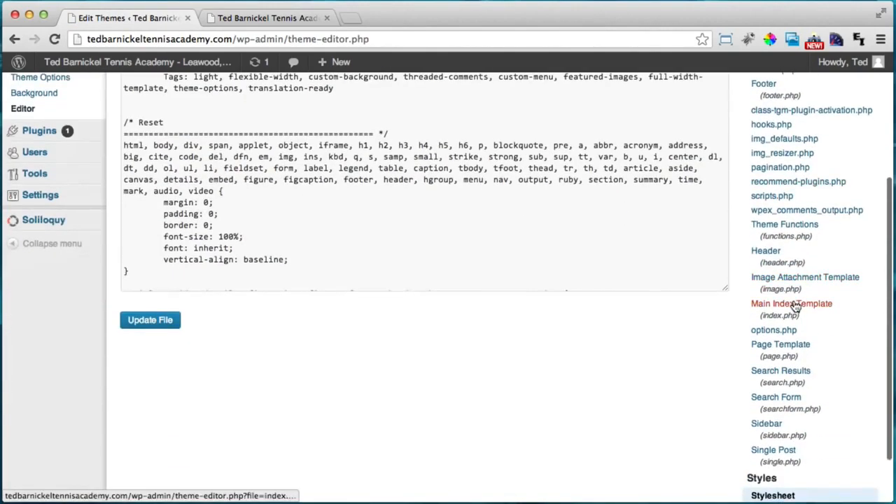
pyautogui.scroll(1, 613, 164)
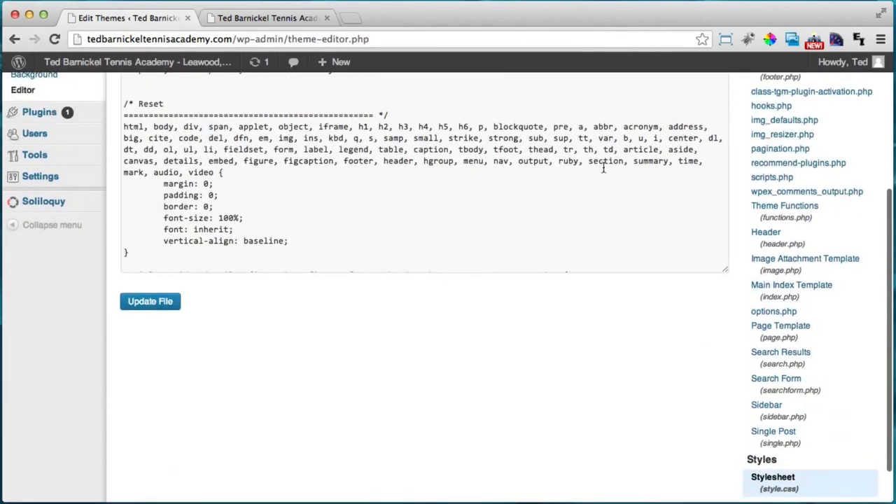
pyautogui.scroll(-10, 609, 190)
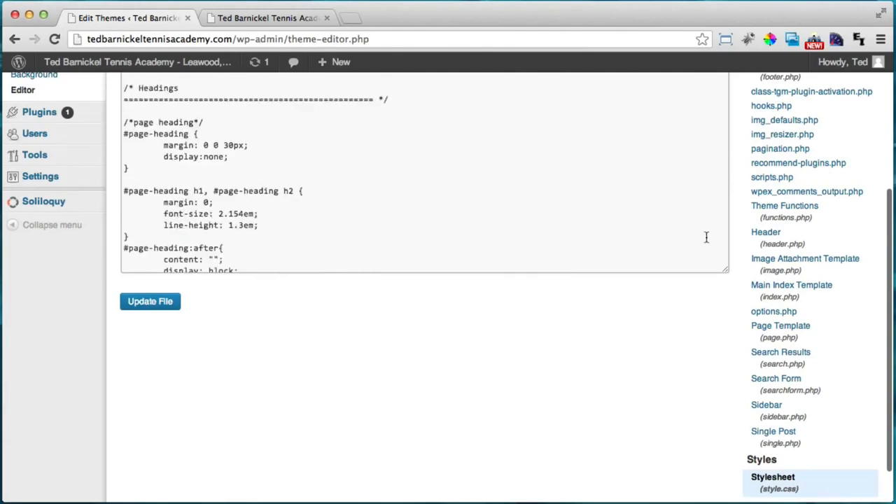
pyautogui.scroll(2, 753, 244)
pyautogui.scroll(1, 753, 244)
pyautogui.moveTo(725, 189); pyautogui.dragTo(725, 445)
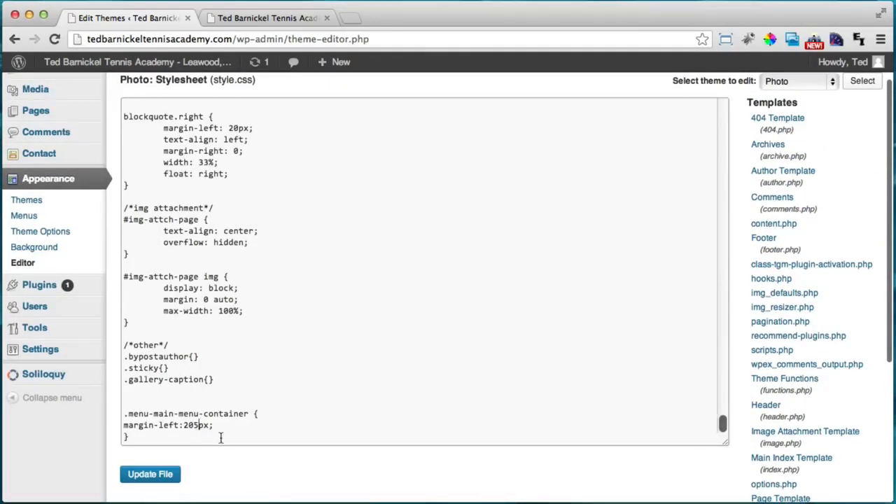
pyautogui.press('BackSpace')
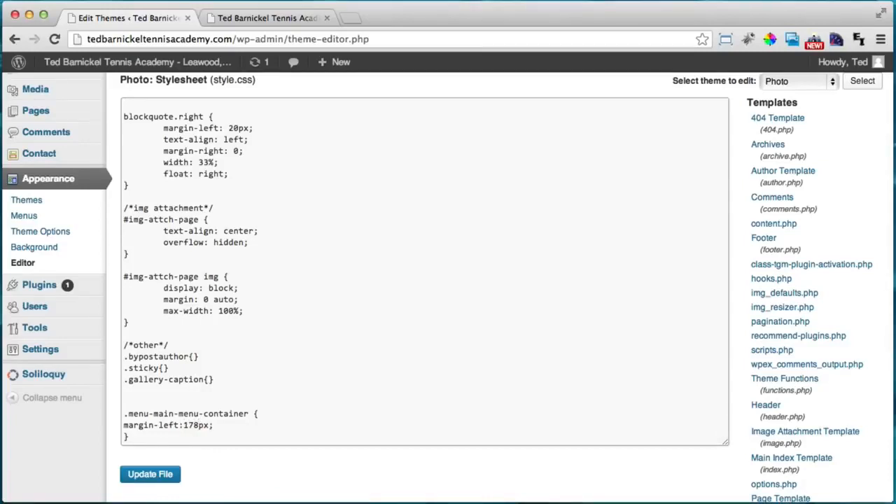
pyautogui.click(164, 475)
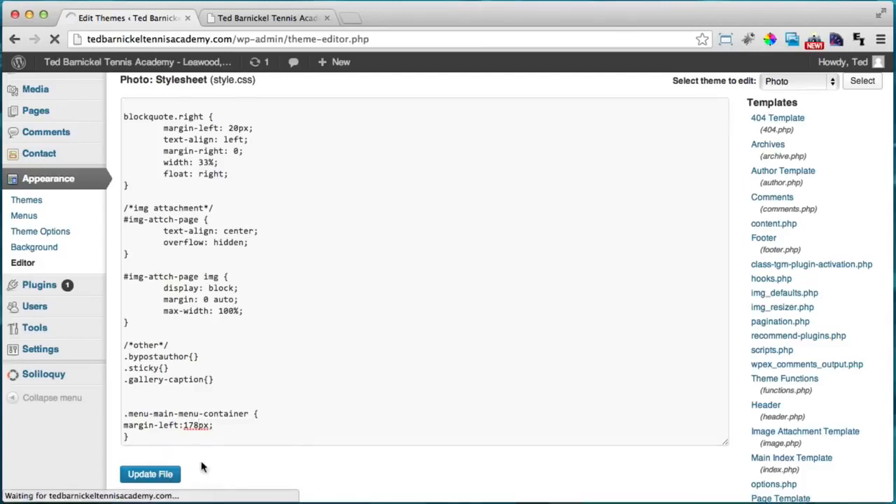
pyautogui.click(259, 17)
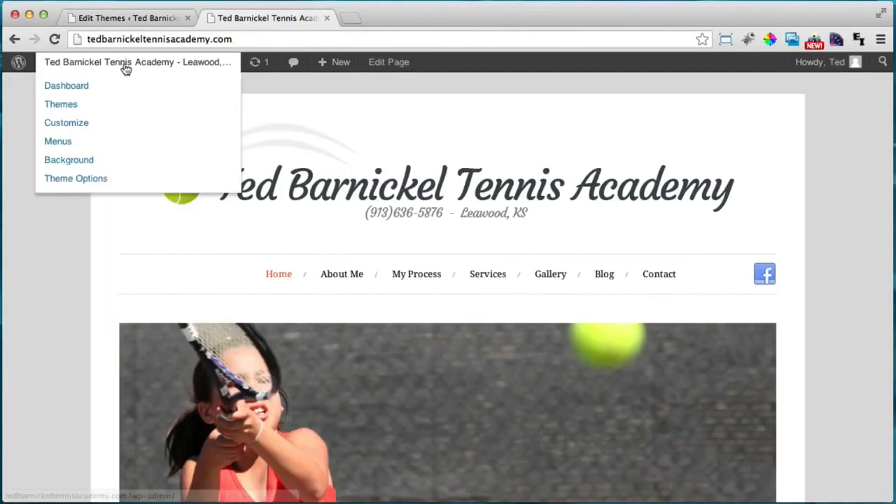
# Reload the live home page and check the centred menu.
pyautogui.click(55, 40)
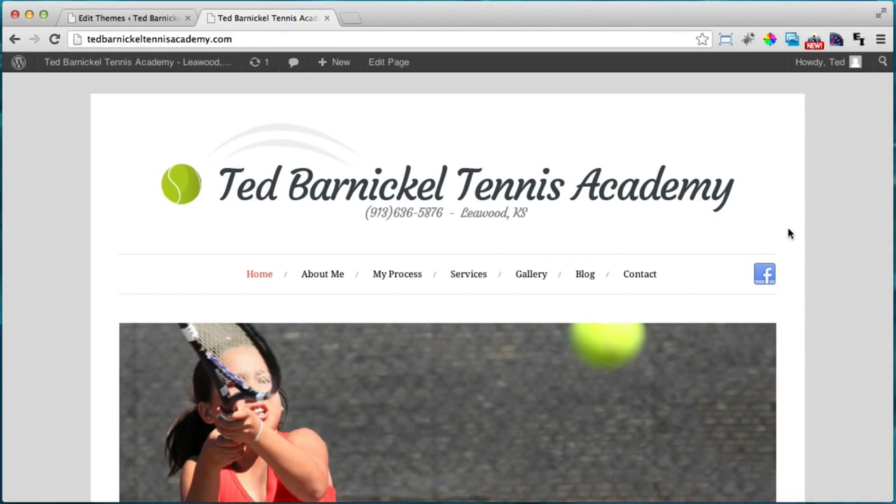
pyautogui.scroll(-5, 798, 223)
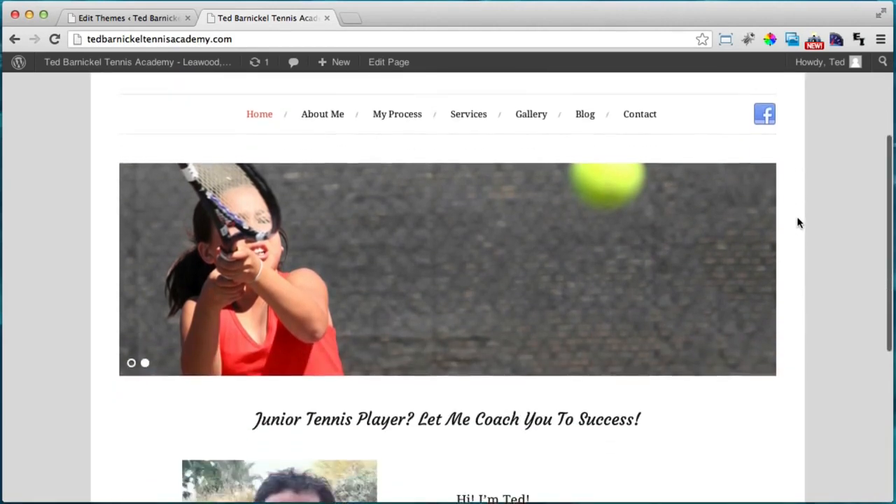
pyautogui.scroll(5, 798, 223)
pyautogui.scroll(-10, 798, 224)
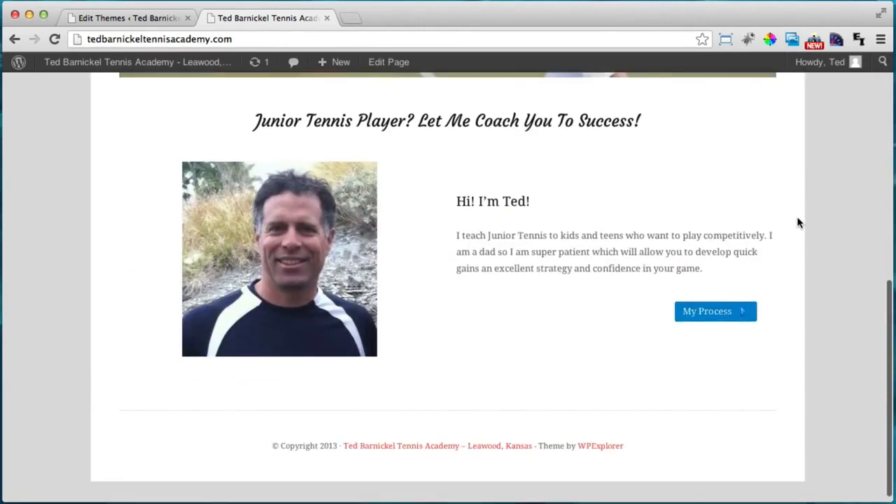
pyautogui.scroll(10, 799, 223)
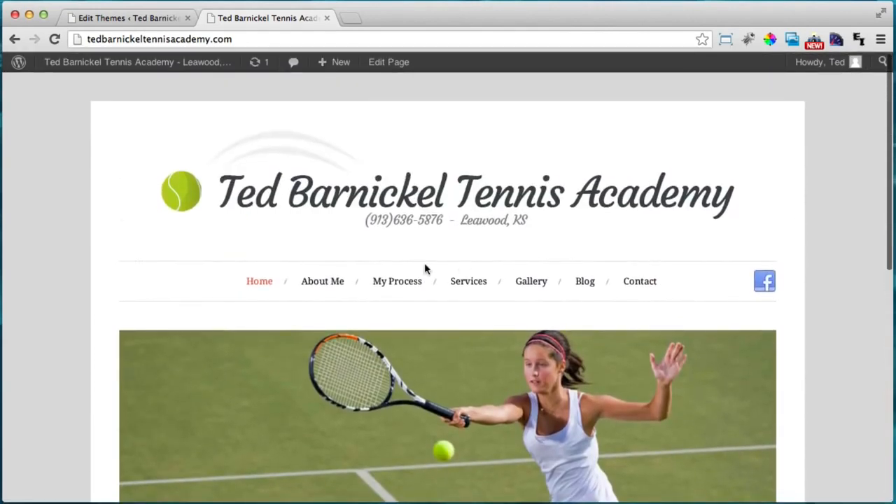
# Browse the About Me, My Process and Services pages.
pyautogui.click(305, 286)
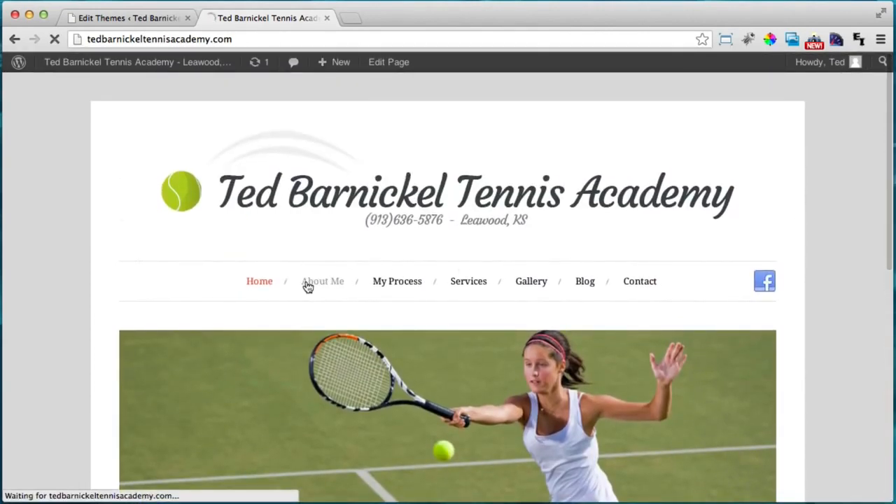
pyautogui.scroll(-3, 576, 248)
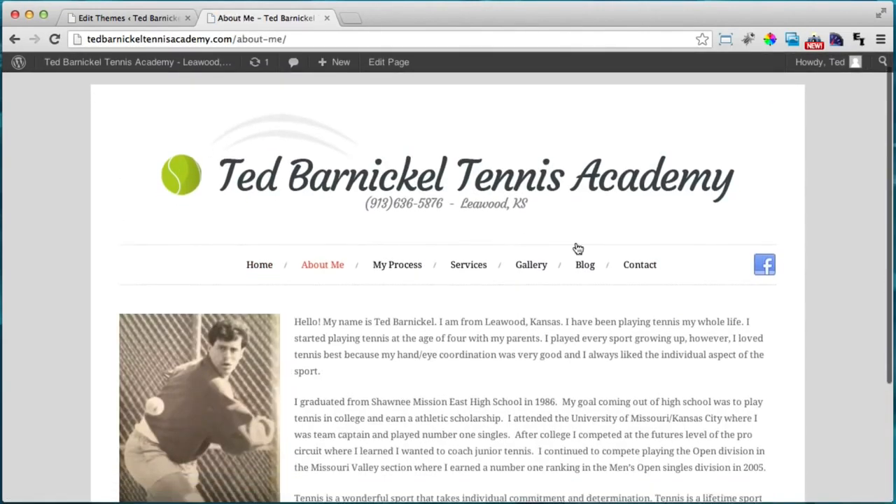
pyautogui.scroll(-2, 585, 258)
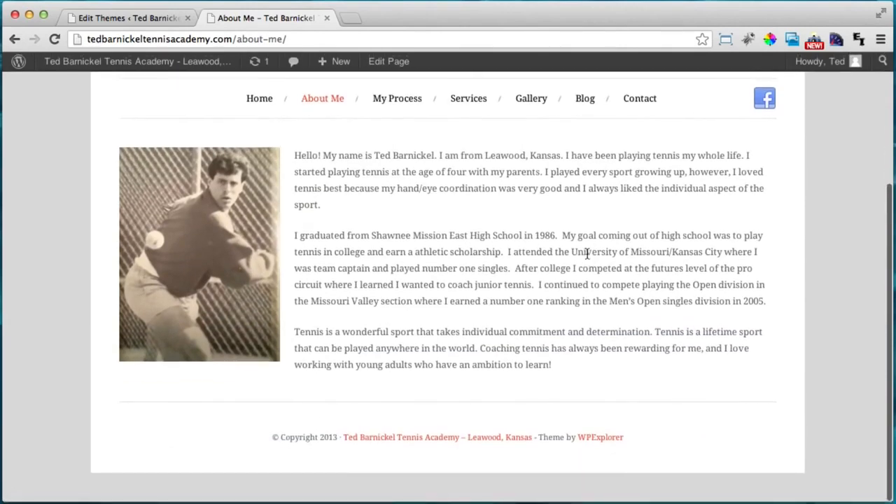
pyautogui.scroll(5, 587, 256)
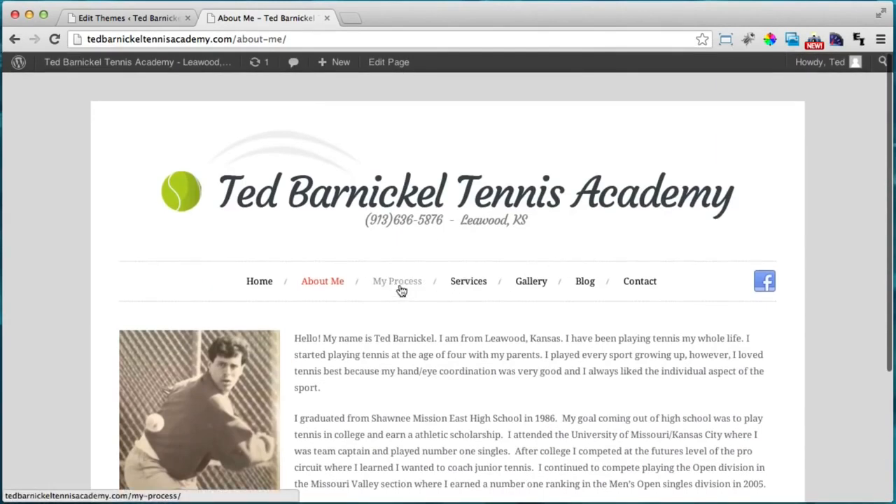
pyautogui.click(400, 290)
pyautogui.scroll(-10, 528, 284)
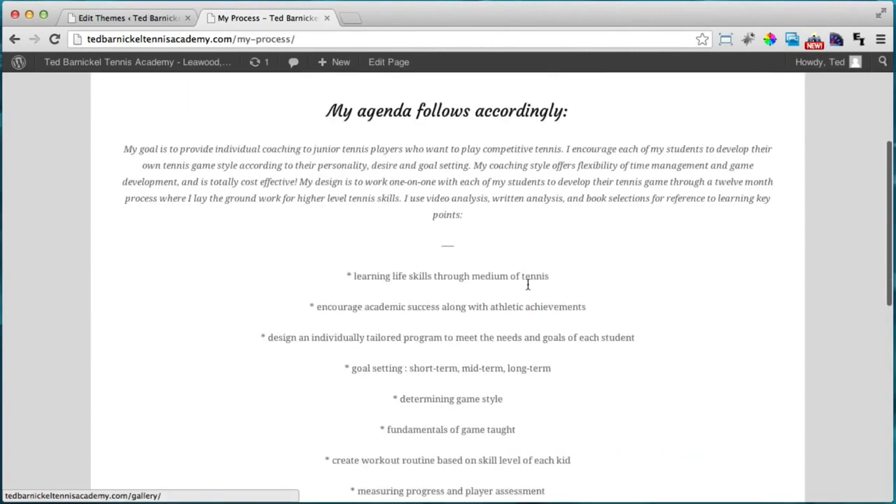
pyautogui.scroll(10, 526, 290)
pyautogui.click(466, 282)
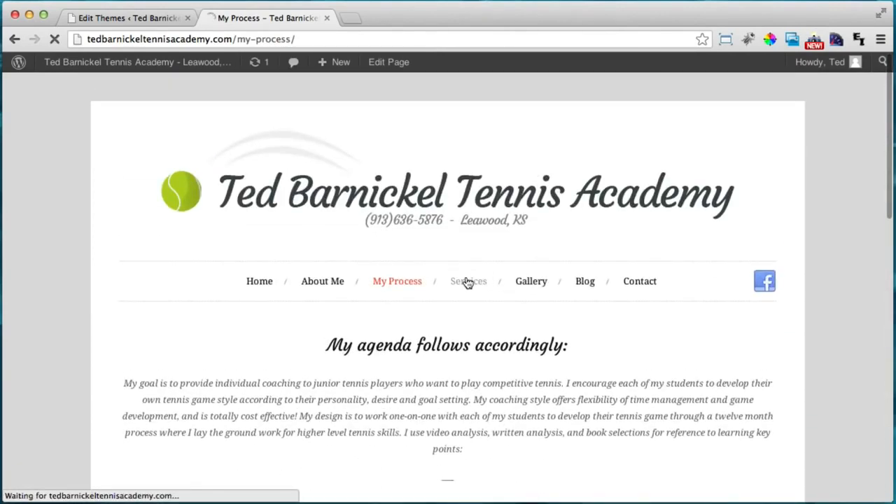
pyautogui.scroll(-4, 620, 294)
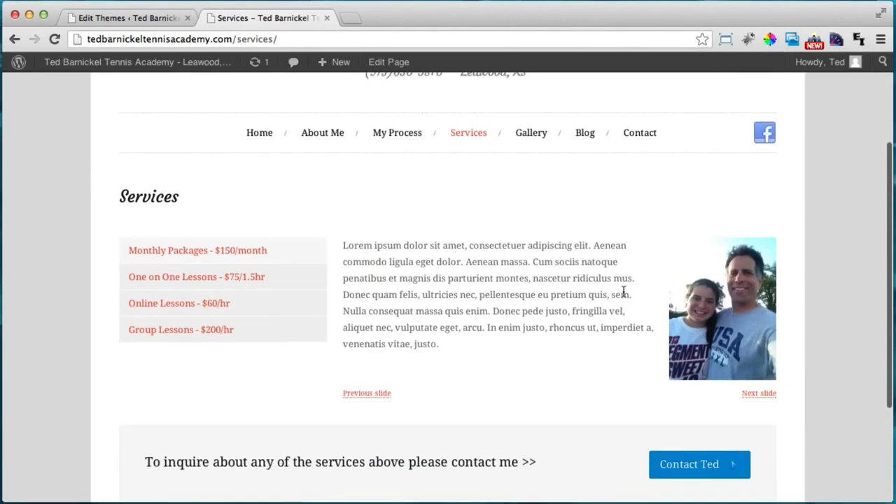
pyautogui.scroll(4, 622, 296)
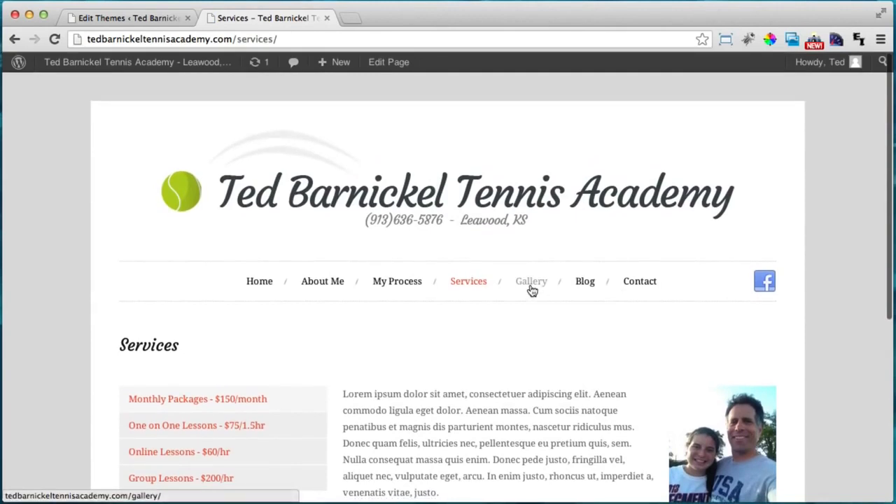
# Browse the Gallery, Blog and Contact pages.
pyautogui.click(532, 290)
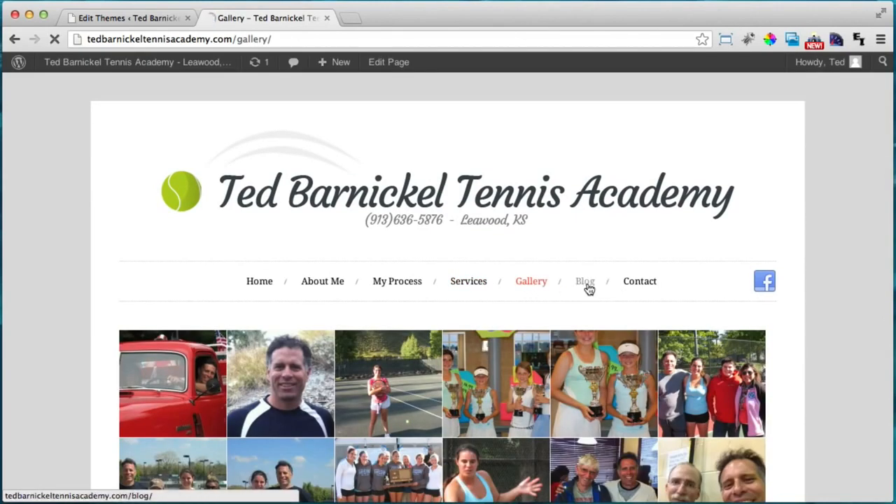
pyautogui.click(589, 289)
pyautogui.scroll(-5, 590, 287)
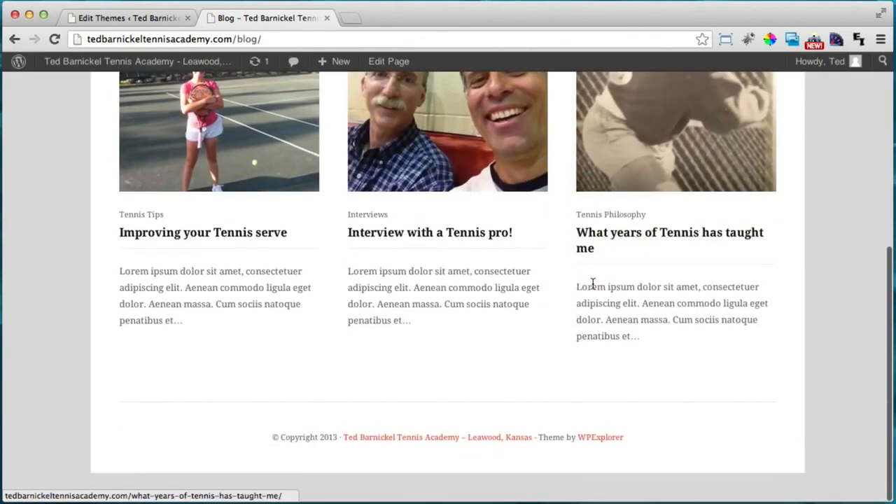
pyautogui.scroll(5, 592, 284)
pyautogui.click(647, 281)
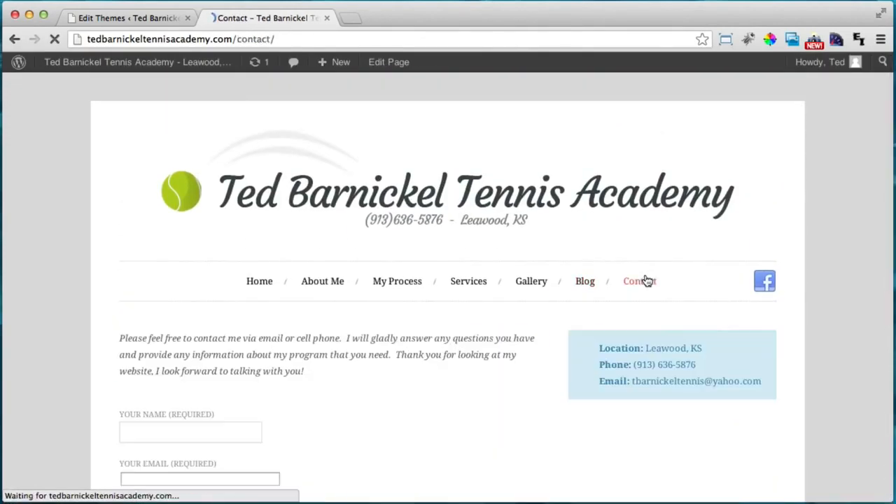
pyautogui.scroll(-3, 633, 253)
pyautogui.scroll(3, 633, 244)
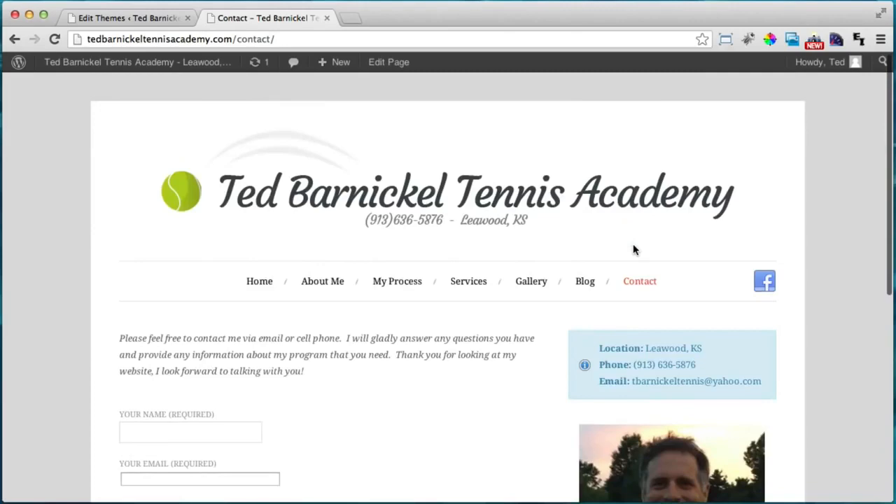
# Return to the home page via the logo and close the Edit Themes tab.
pyautogui.click(326, 216)
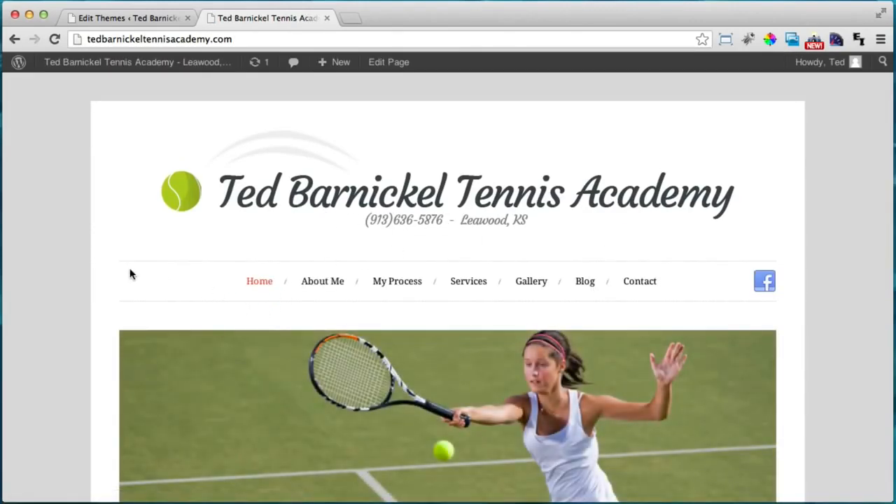
pyautogui.click(187, 19)
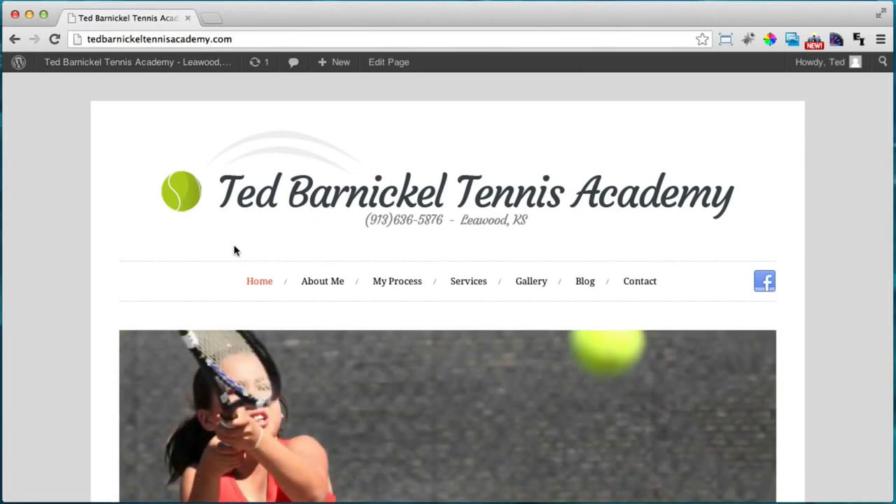
pyautogui.click(214, 15)
# Load Google Analytics, sign in, and open the All Web Site Data report.
pyautogui.write('google')
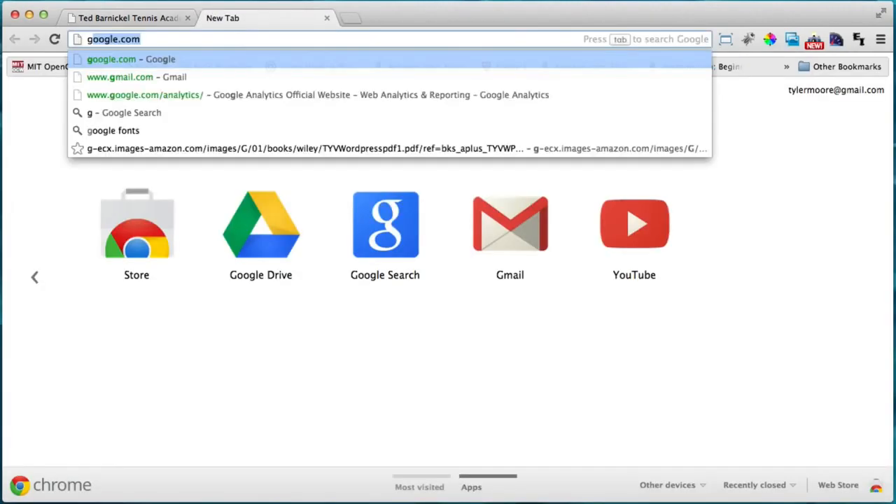
pyautogui.write('.com')
pyautogui.press('Down')
pyautogui.press('Return')
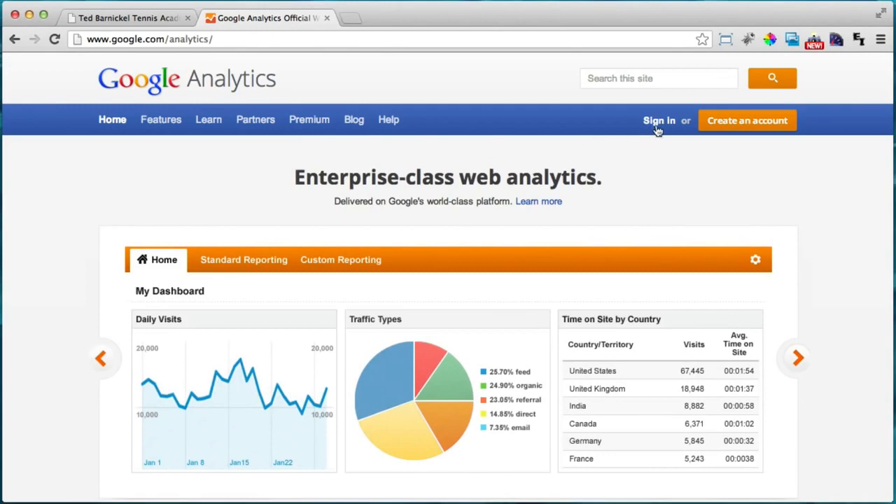
pyautogui.click(658, 130)
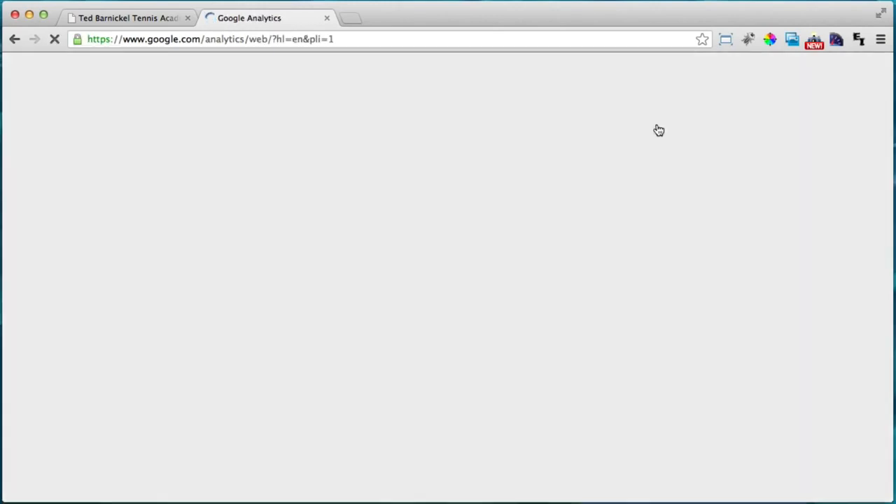
pyautogui.scroll(-2, 358, 252)
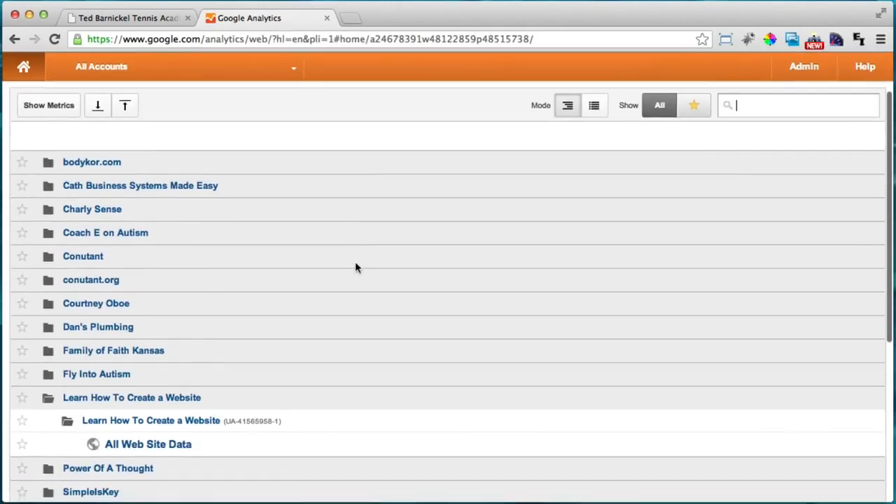
pyautogui.click(145, 445)
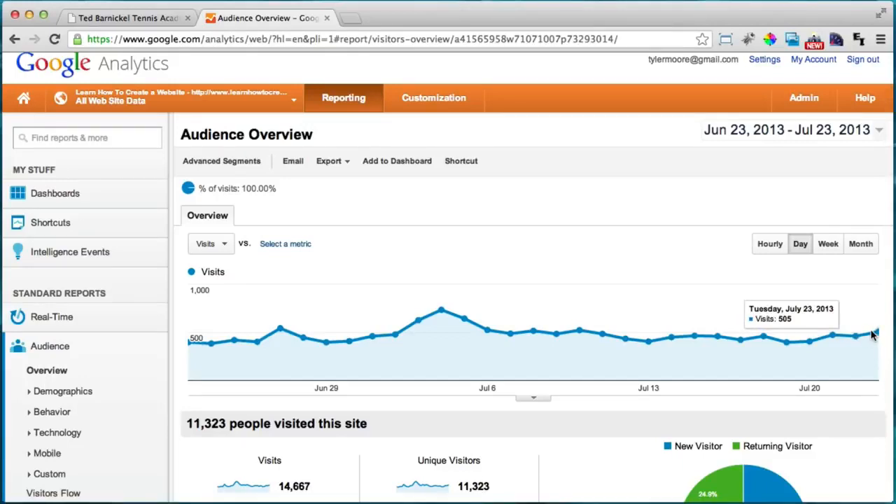
# Open Traffic Sources > Sources > All Traffic and review the Source/Medium table of 14,667 visits.
pyautogui.scroll(-1, 730, 350)
pyautogui.scroll(-4, 581, 338)
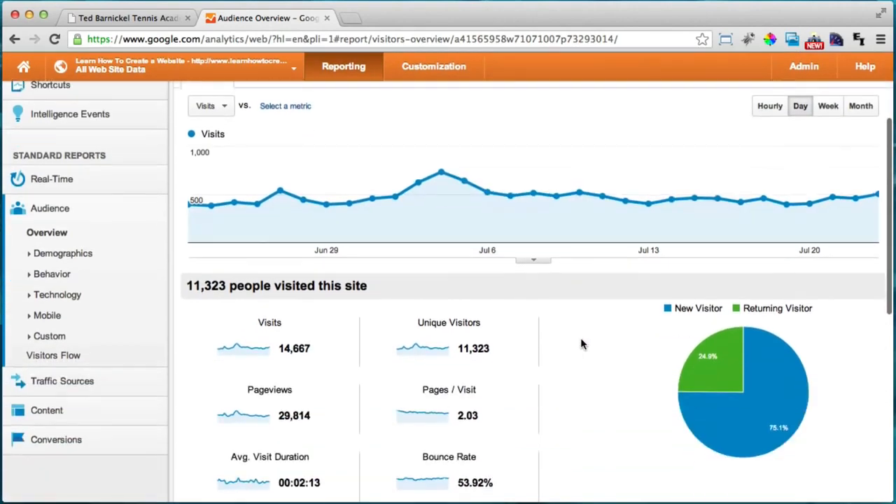
pyautogui.click(74, 385)
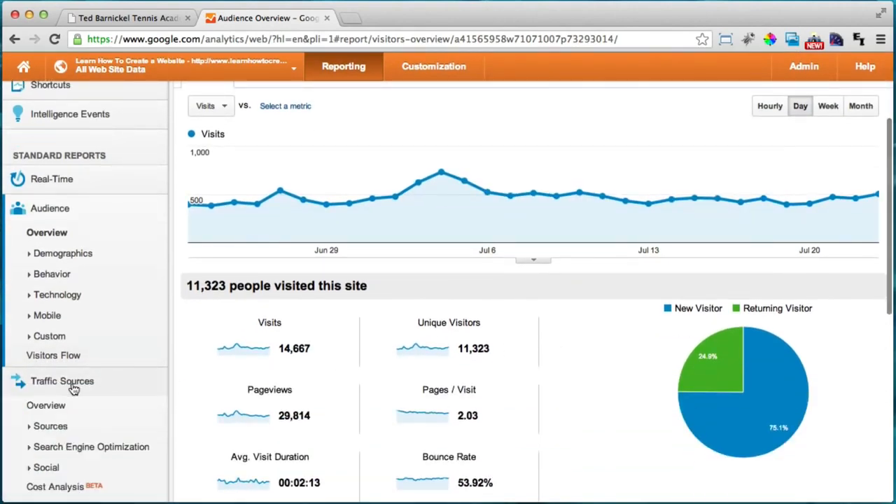
pyautogui.click(55, 427)
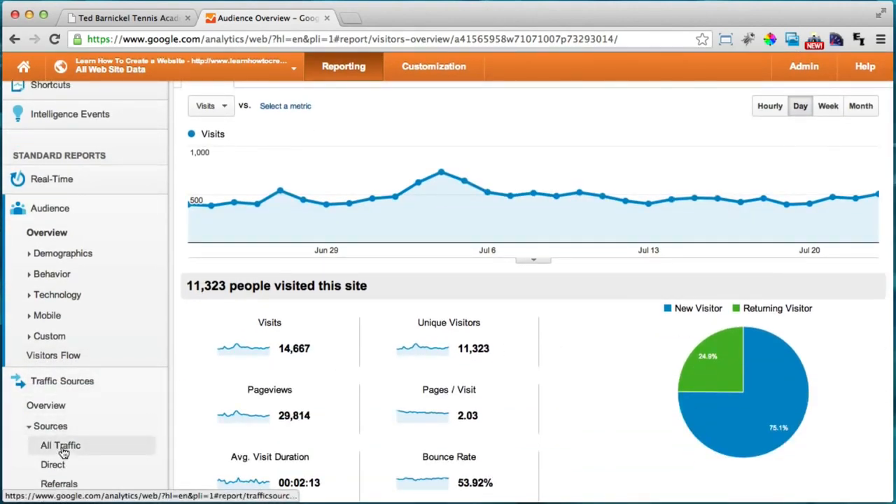
pyautogui.click(60, 446)
pyautogui.scroll(-3, 465, 311)
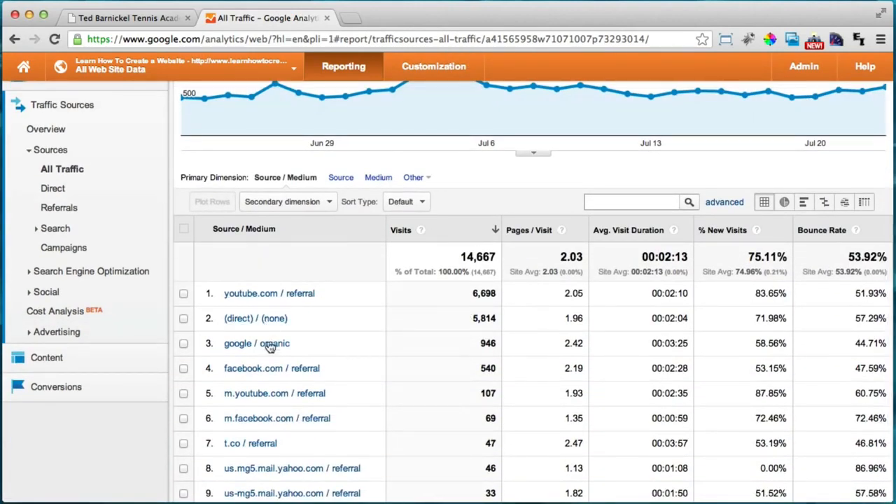
pyautogui.scroll(5, 336, 368)
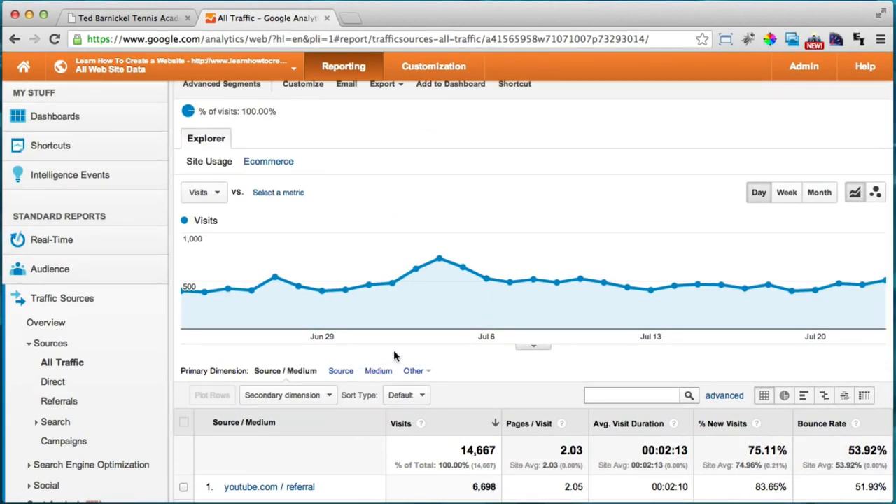
pyautogui.scroll(2, 394, 356)
pyautogui.scroll(-1, 395, 350)
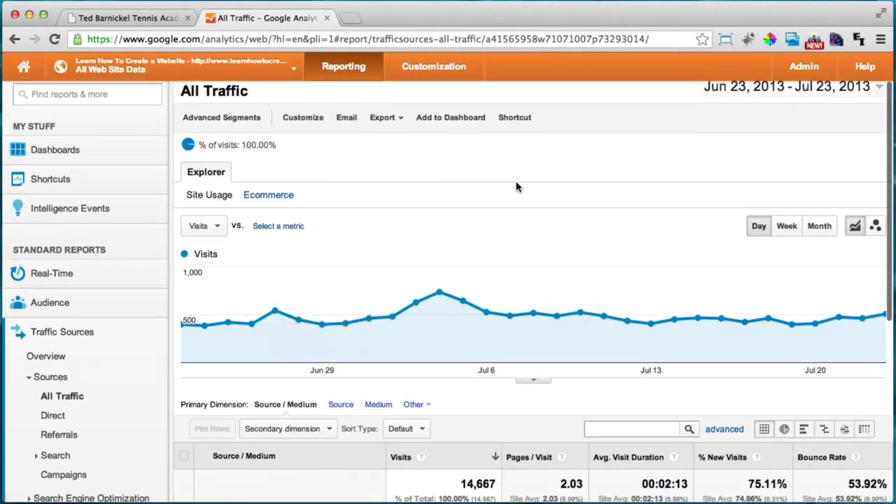
pyautogui.scroll(1, 510, 284)
pyautogui.scroll(-2, 510, 284)
pyautogui.scroll(-1, 509, 281)
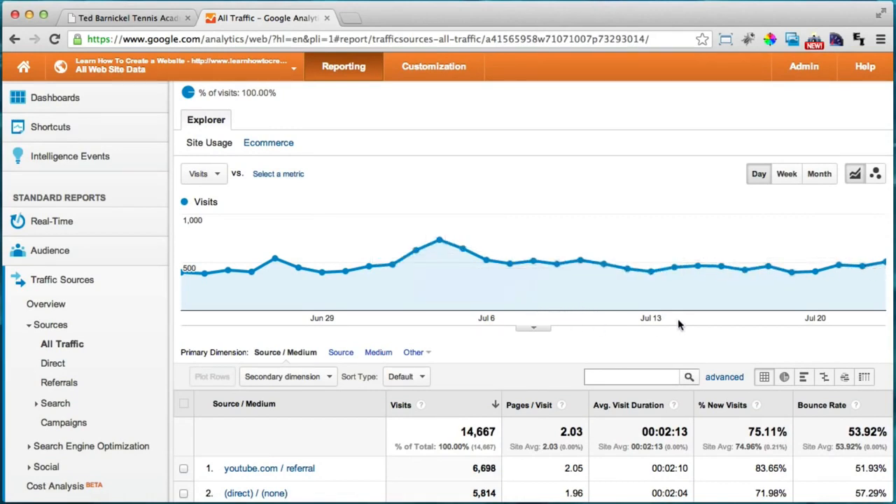
pyautogui.scroll(-3, 600, 283)
pyautogui.scroll(3, 600, 284)
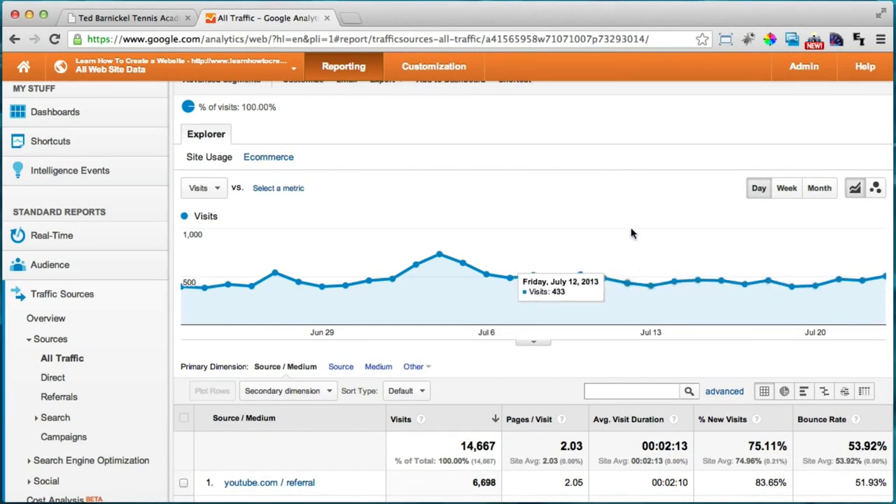
pyautogui.scroll(-2, 583, 227)
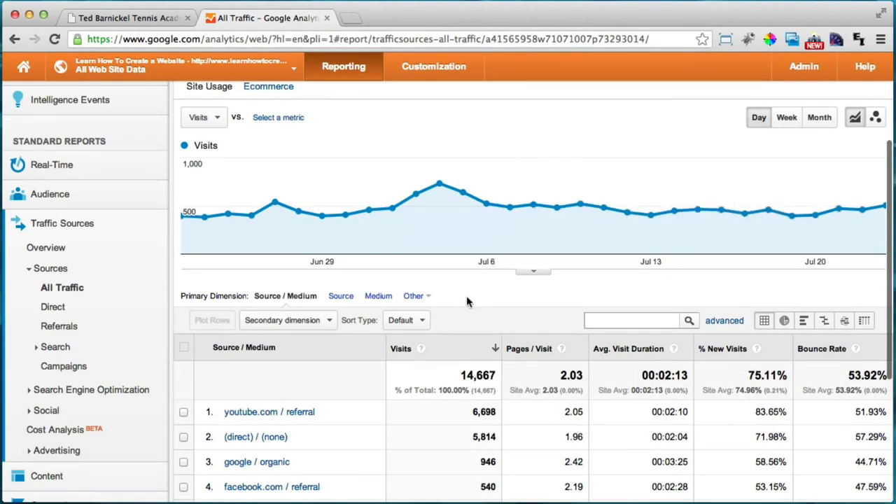
pyautogui.scroll(2, 468, 302)
pyautogui.scroll(-1, 352, 351)
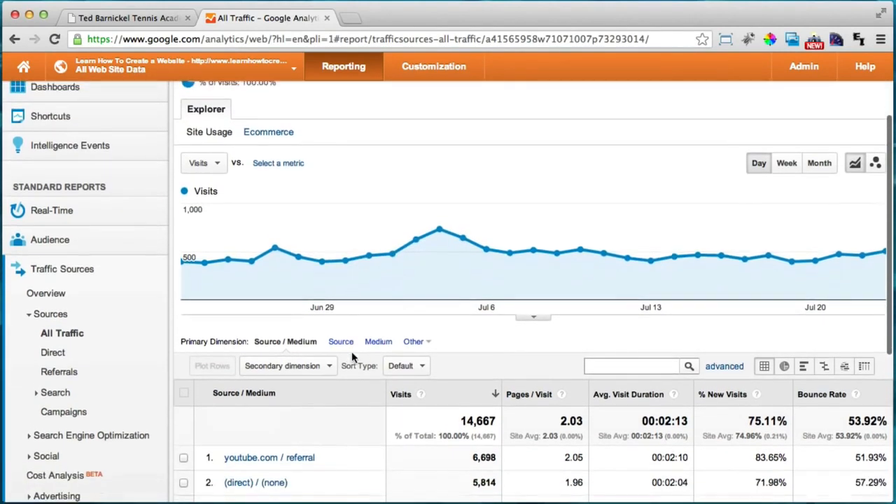
pyautogui.scroll(3, 273, 357)
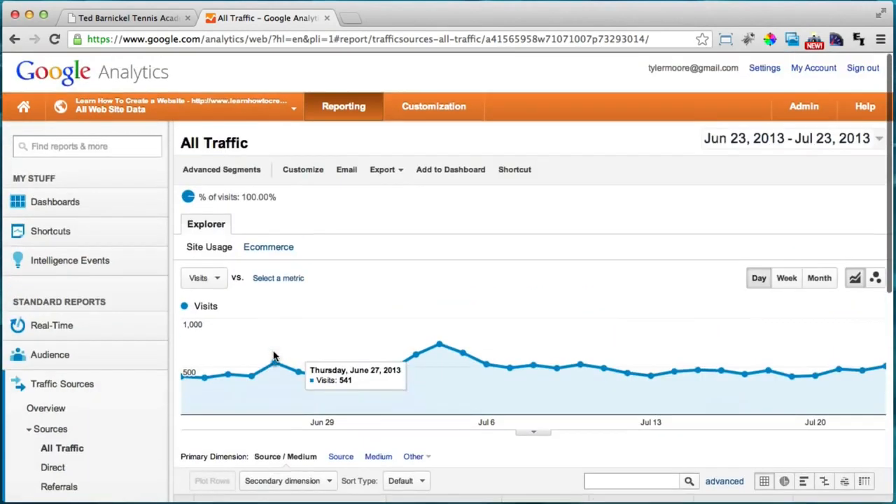
# Load learnhowtocreateawebsite.com, scroll its free-book homepage, then close that tab.
pyautogui.click(289, 40)
pyautogui.write('learnhowtocreateawebsite.com')
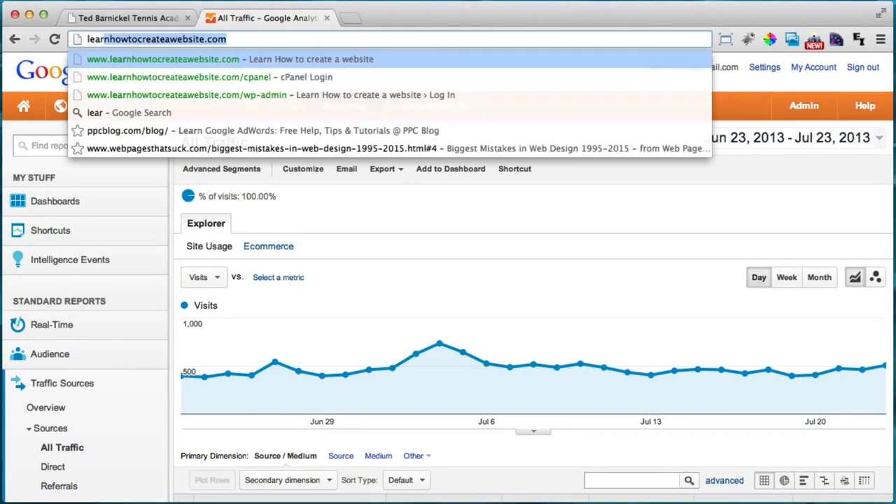
pyautogui.press('Return')
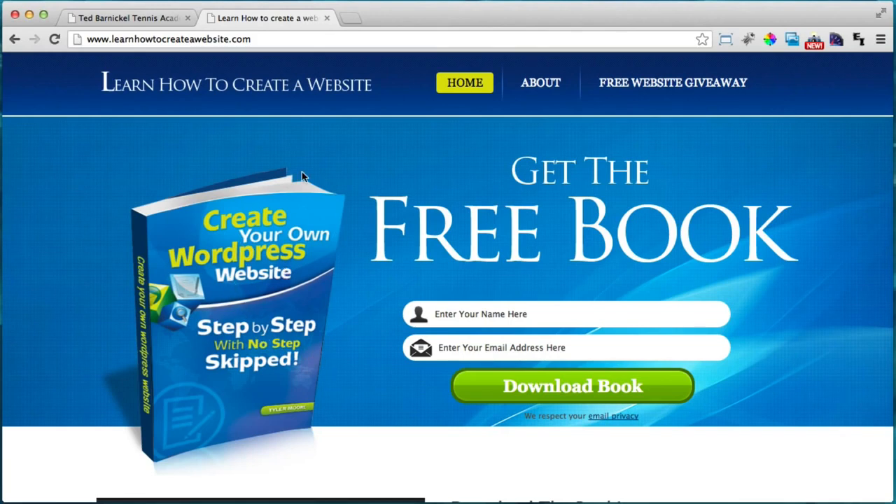
pyautogui.scroll(-3, 309, 198)
pyautogui.scroll(3, 308, 202)
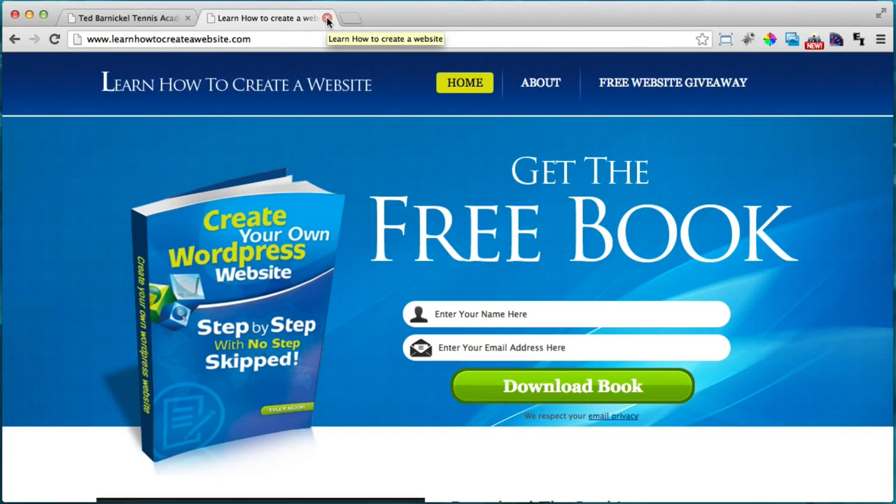
pyautogui.click(327, 19)
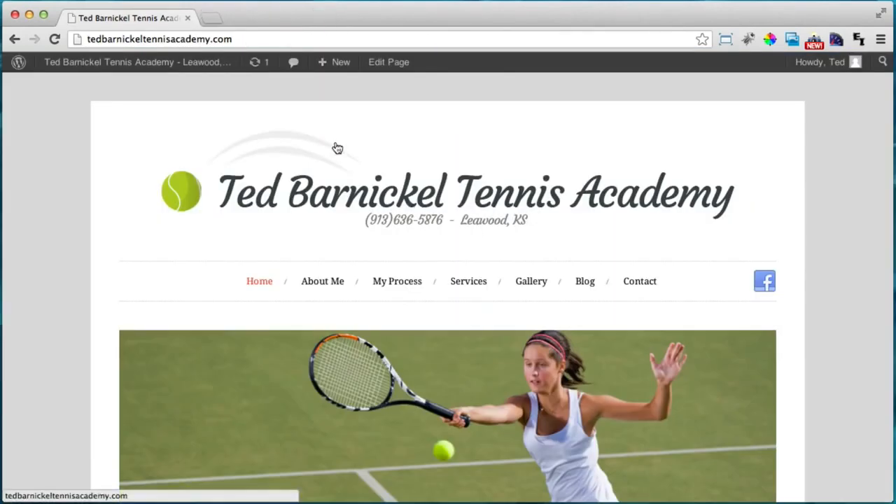
# Open the tennis site's Blog page and scroll through its three posts' photos and titles.
pyautogui.click(585, 283)
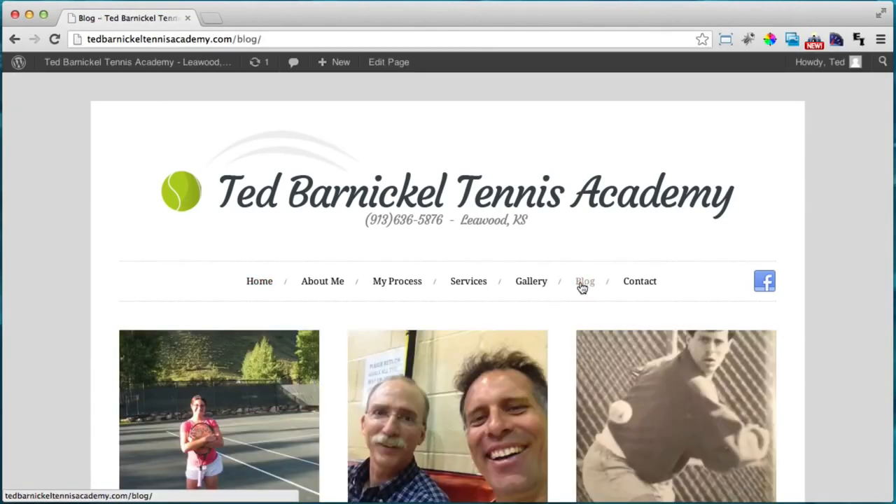
pyautogui.scroll(-5, 683, 240)
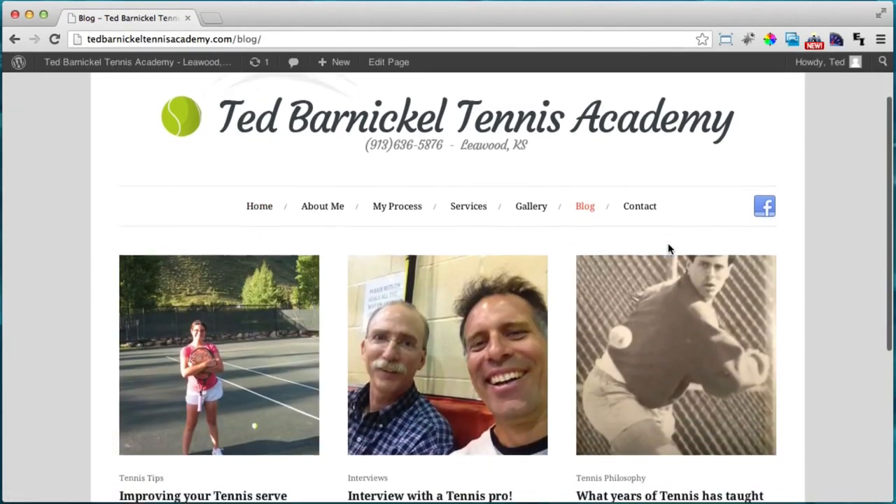
pyautogui.scroll(-3, 670, 251)
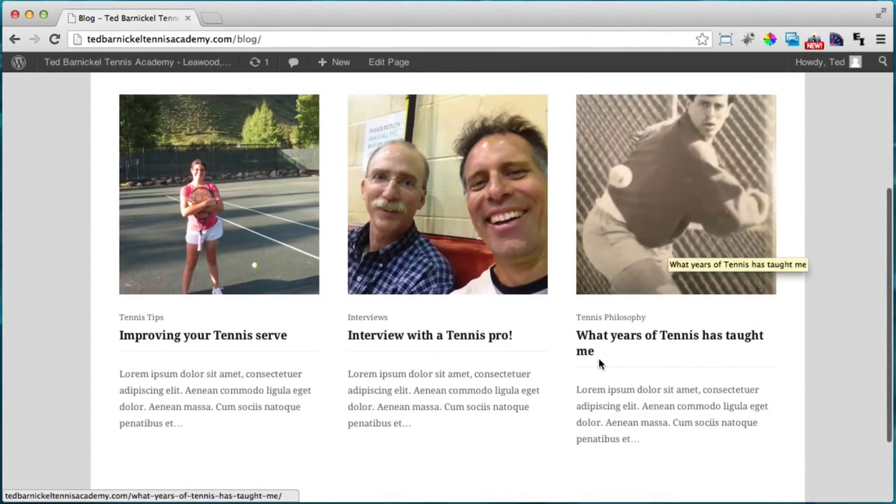
pyautogui.scroll(4, 600, 369)
pyautogui.scroll(-3, 600, 369)
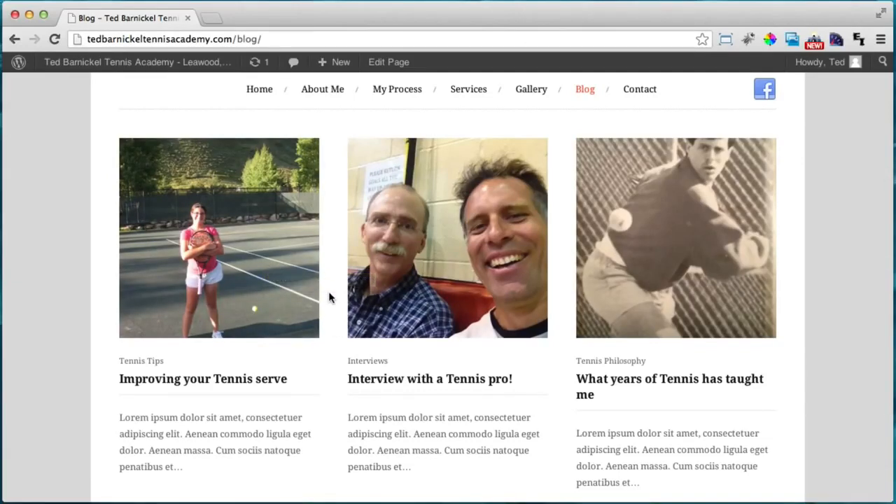
pyautogui.scroll(6, 330, 296)
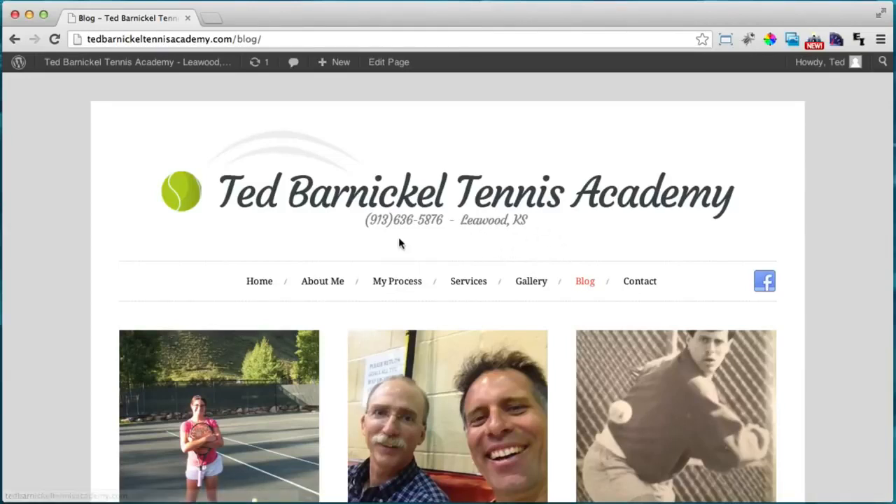
pyautogui.scroll(-2, 487, 231)
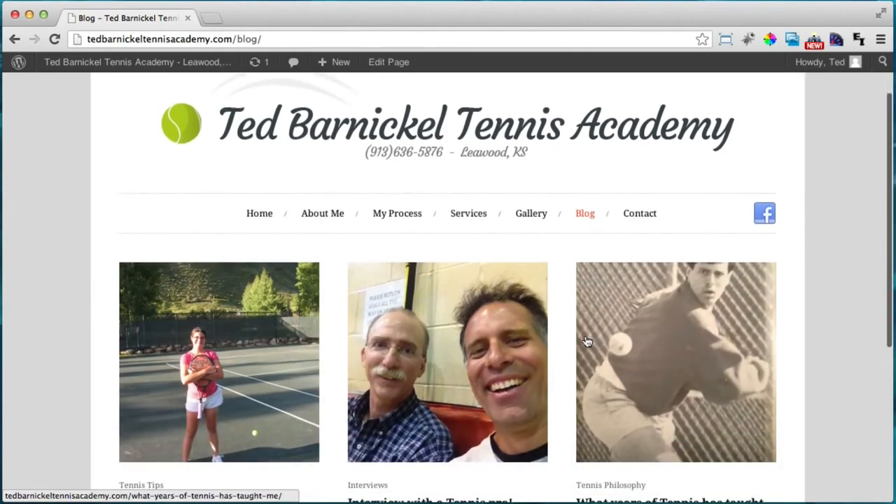
pyautogui.scroll(2, 560, 315)
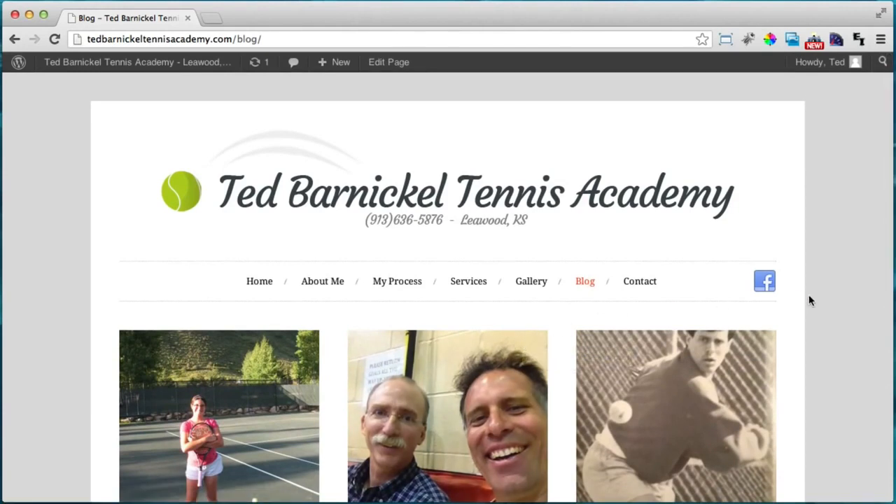
pyautogui.scroll(-2, 810, 300)
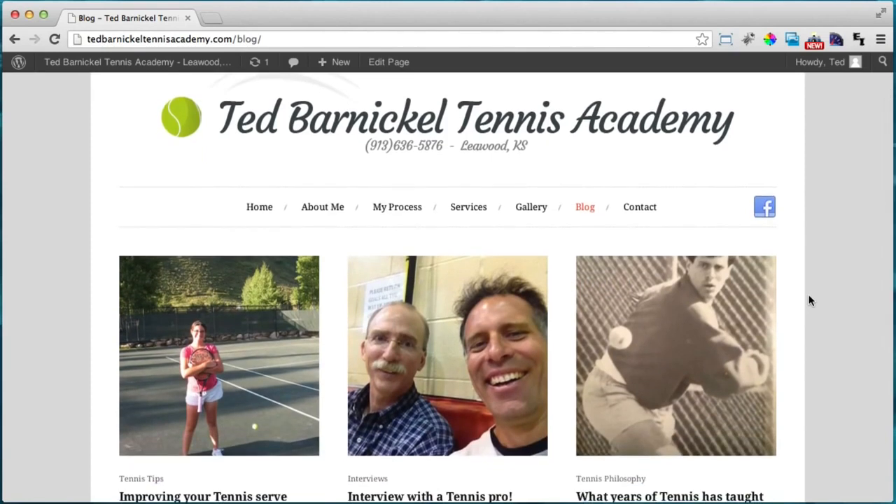
pyautogui.scroll(2, 800, 301)
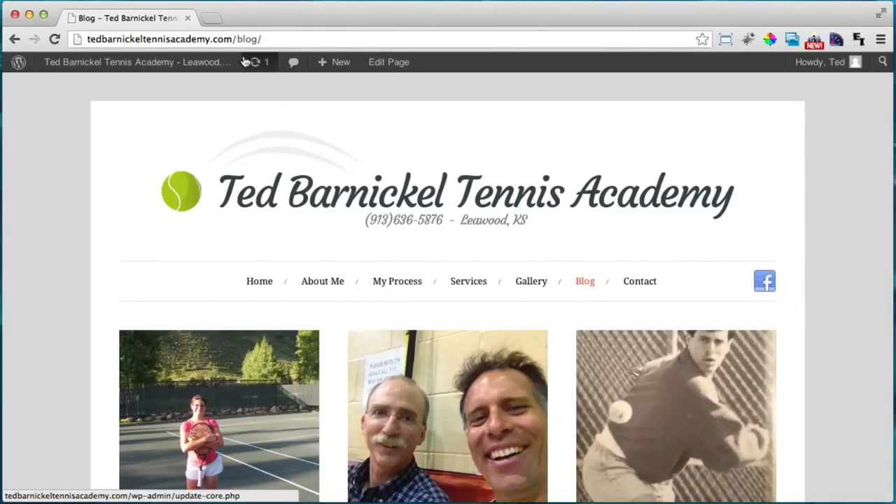
pyautogui.click(211, 19)
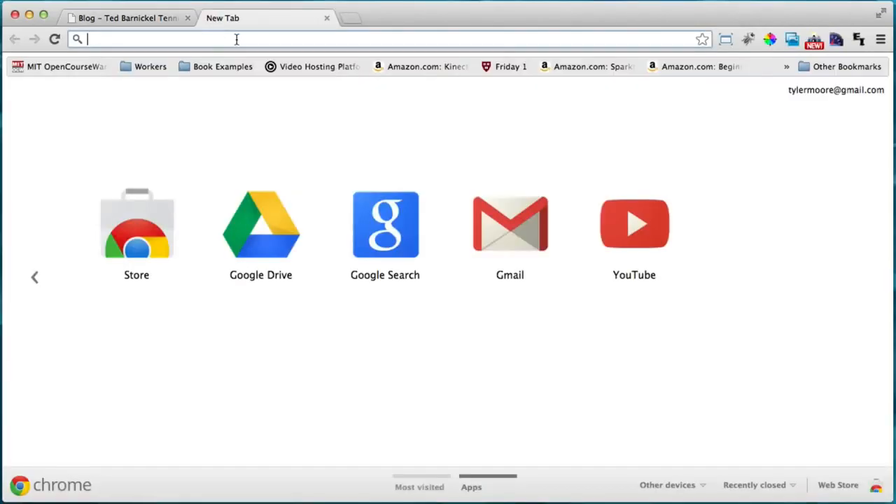
pyautogui.write('wufoo.com')
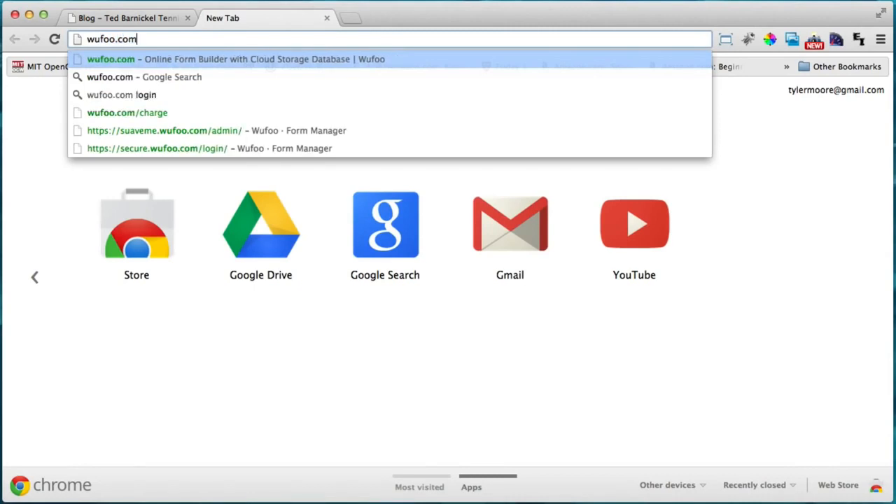
pyautogui.press('Return')
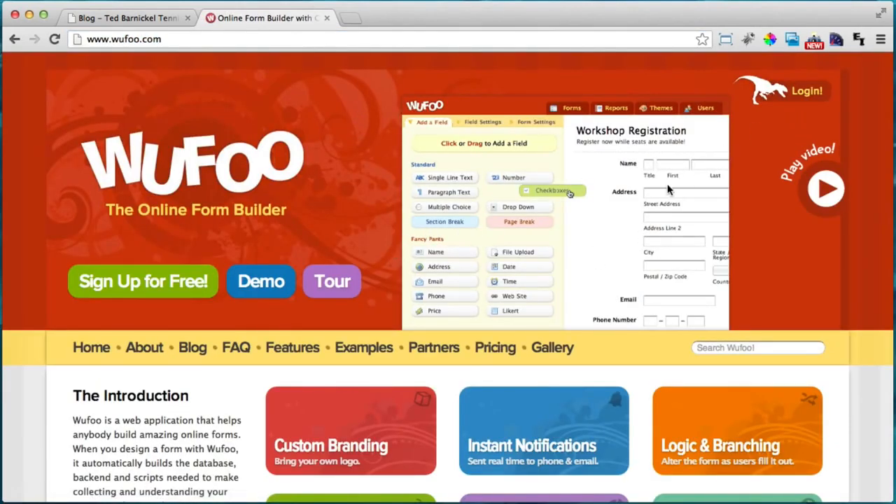
pyautogui.scroll(-2, 667, 191)
pyautogui.scroll(1, 448, 281)
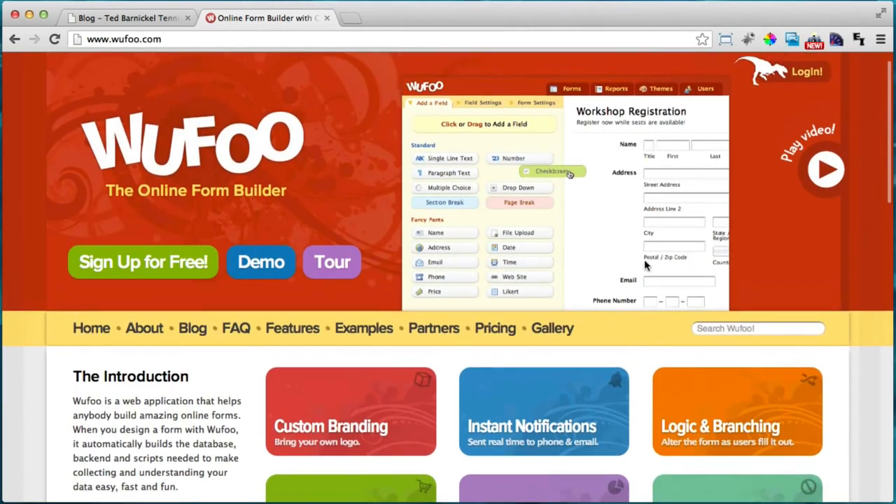
pyautogui.scroll(-1, 678, 265)
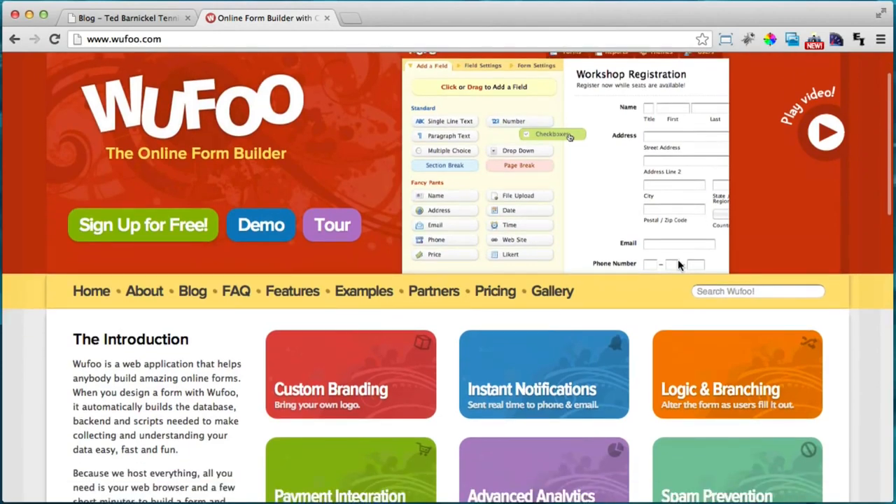
pyautogui.scroll(2, 678, 261)
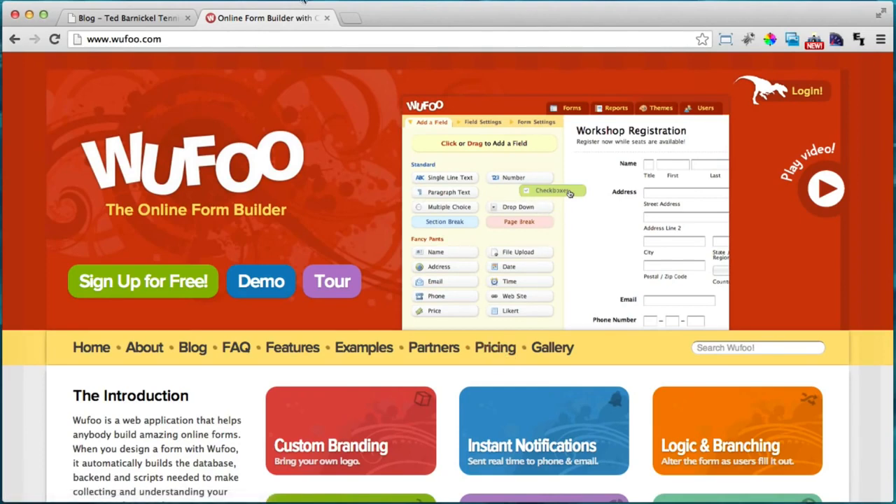
pyautogui.click(326, 18)
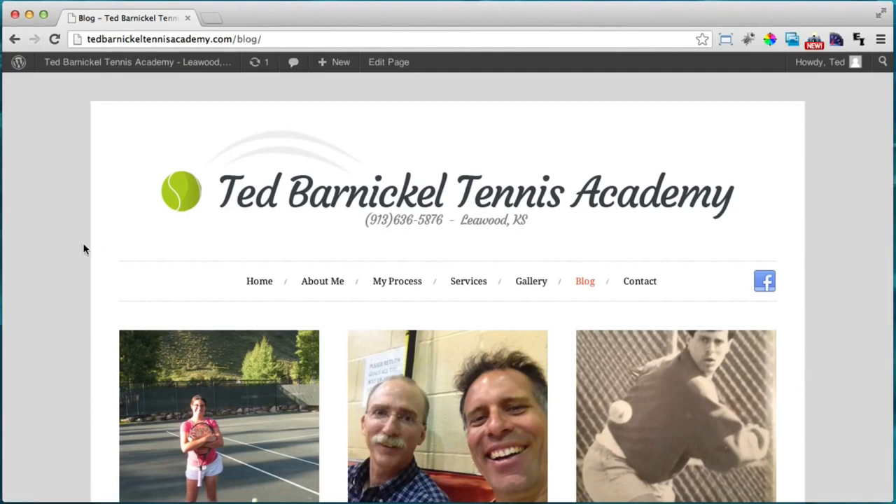
pyautogui.scroll(-2, 96, 250)
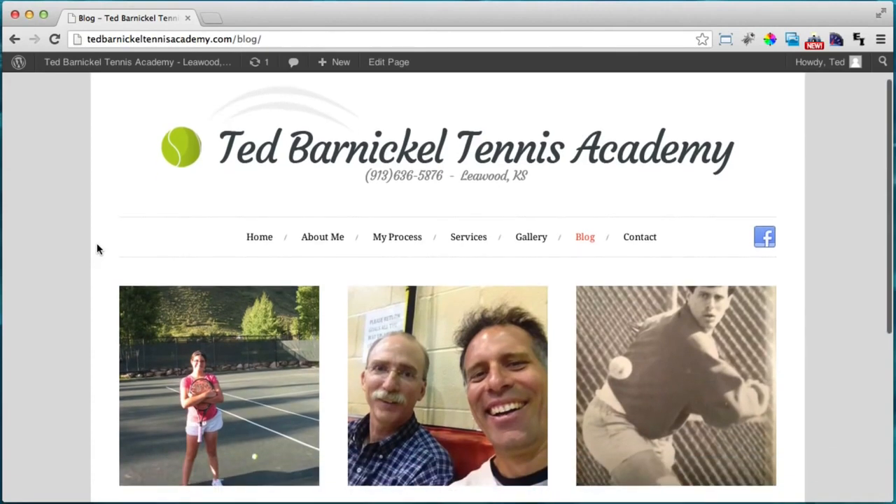
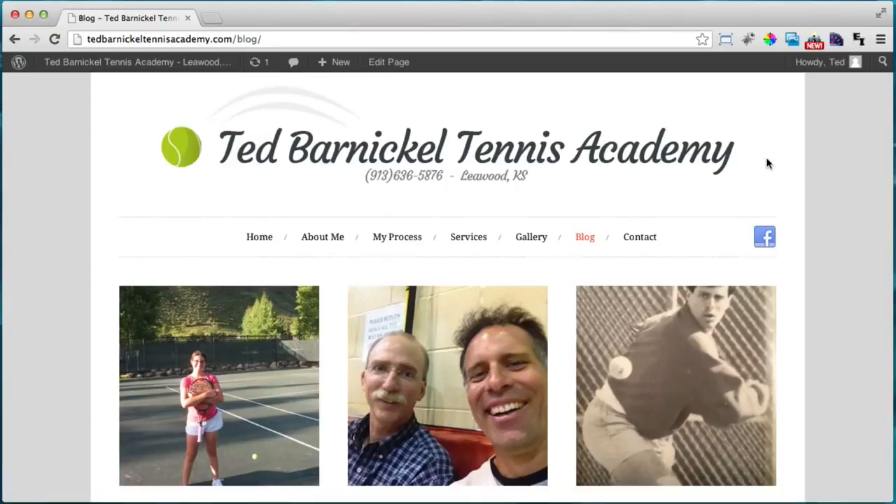
# Return to the tennis academy home page and scroll its slider, menu and content before returning to the top.
pyautogui.click(265, 241)
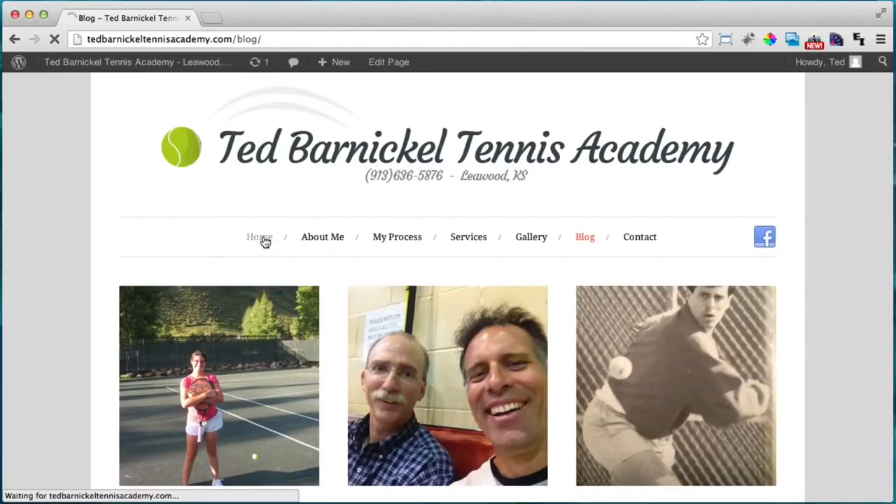
pyautogui.scroll(-4, 557, 224)
pyautogui.scroll(-2, 560, 223)
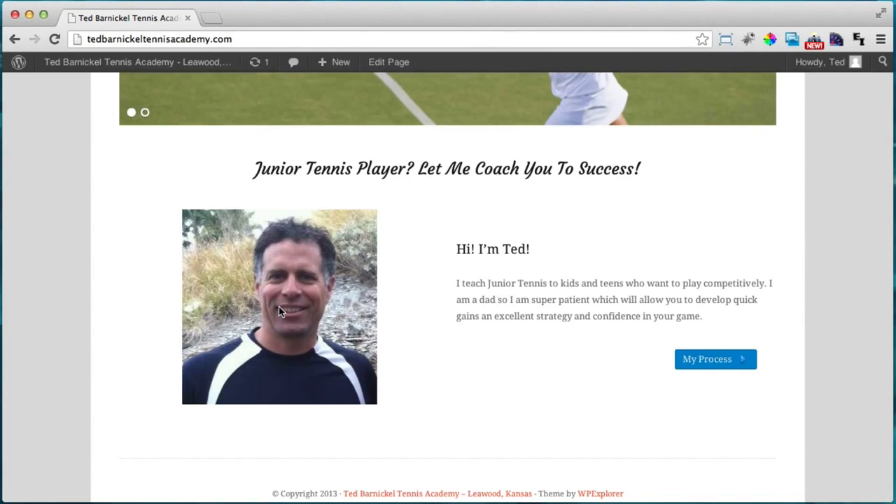
pyautogui.scroll(5, 343, 316)
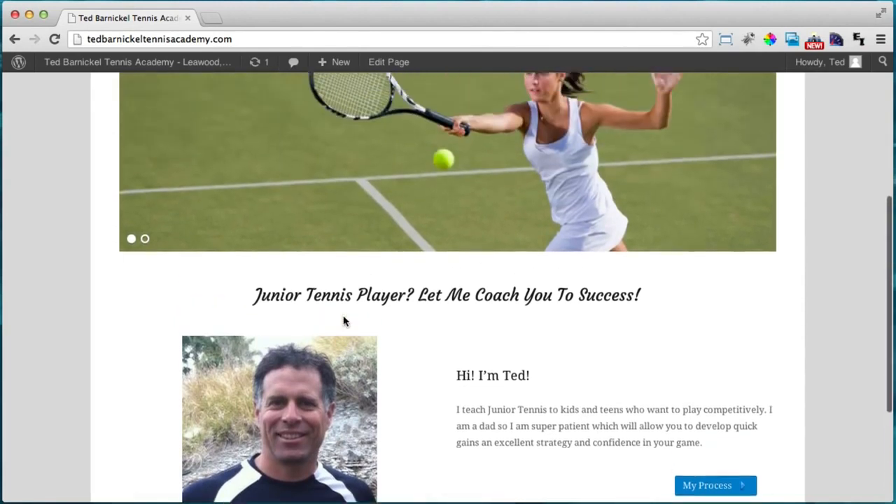
pyautogui.scroll(4, 335, 323)
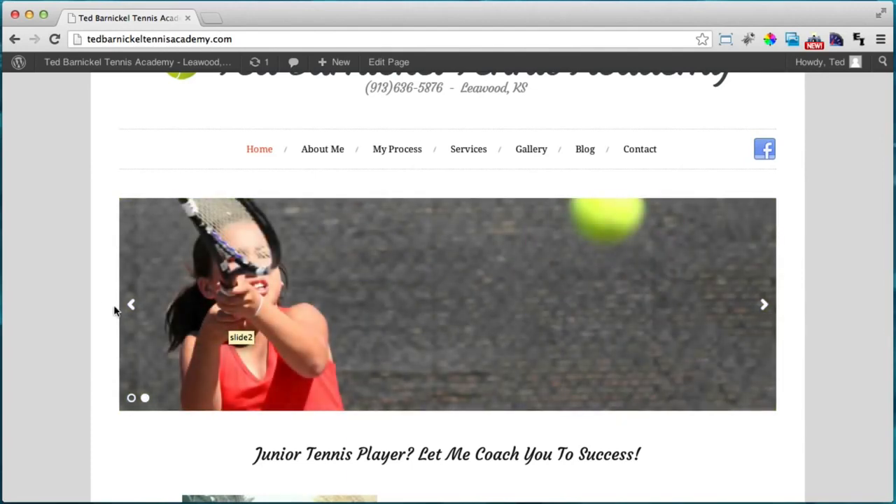
pyautogui.scroll(-2, 104, 307)
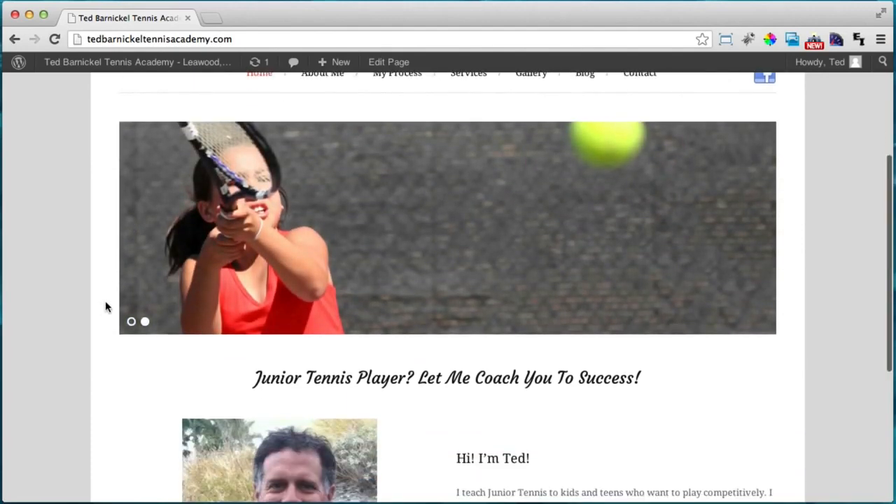
pyautogui.scroll(4, 105, 307)
pyautogui.scroll(-1, 105, 307)
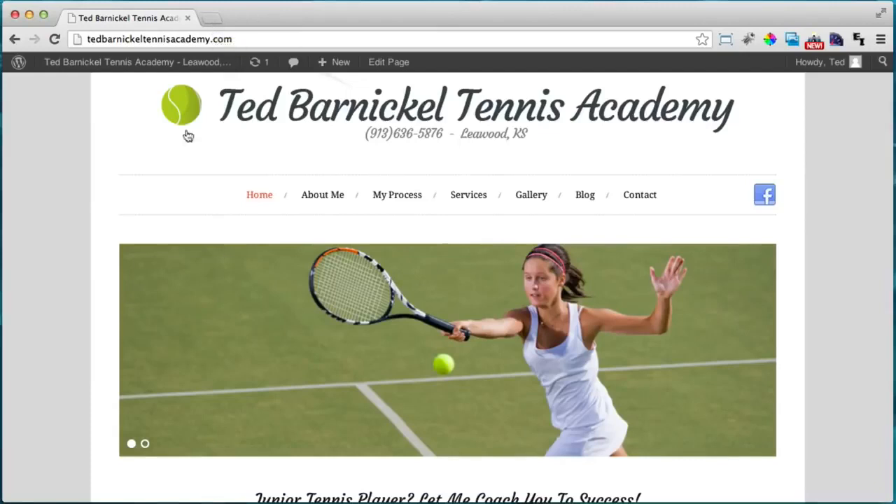
pyautogui.scroll(3, 165, 194)
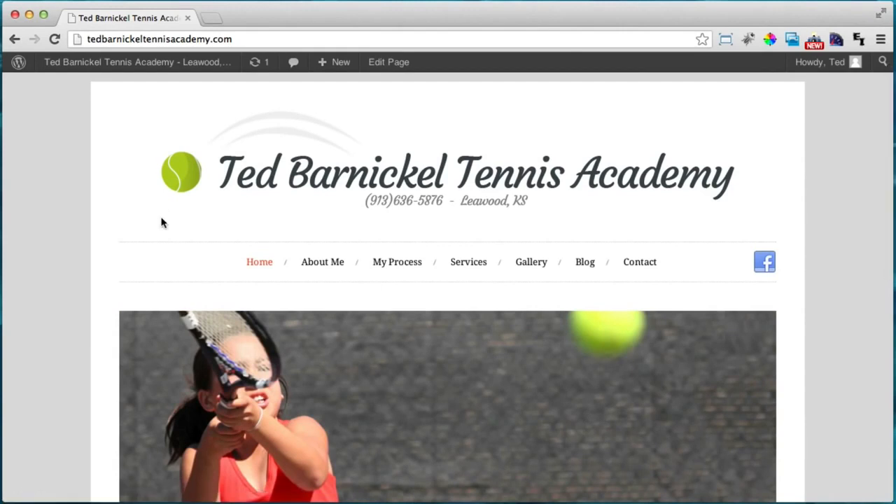
# Load yelp.com in a new browser tab and scroll its Inglewood, CA page.
pyautogui.click(213, 19)
pyautogui.write('y')
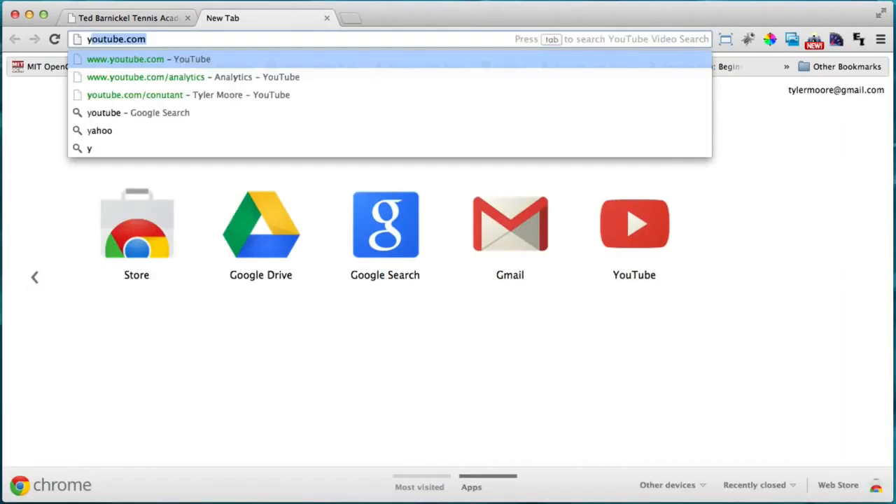
pyautogui.write('elp.com')
pyautogui.press('Return')
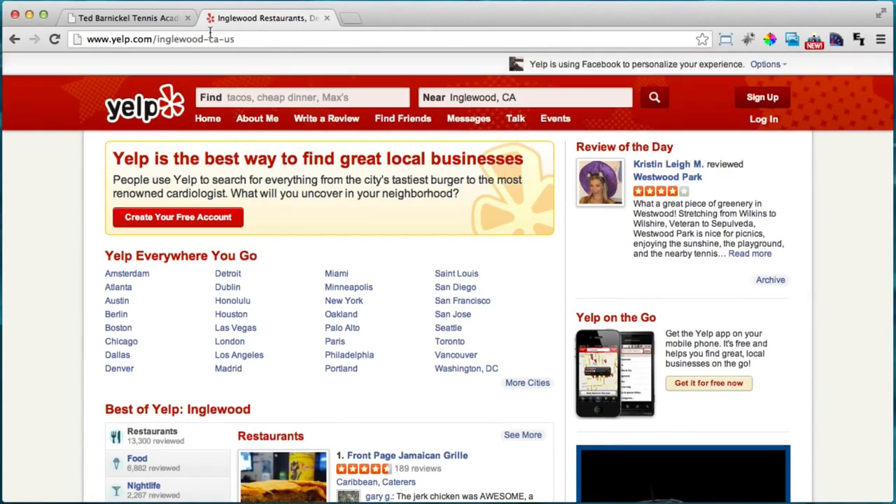
pyautogui.scroll(-1, 319, 214)
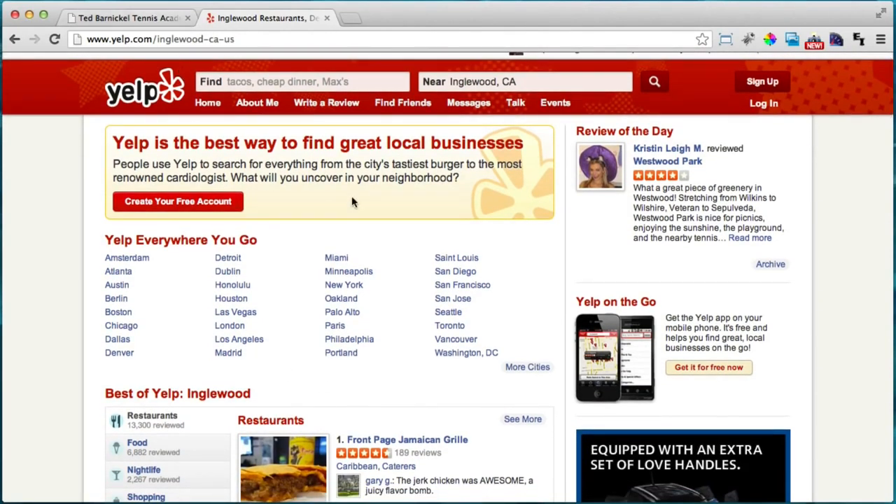
pyautogui.scroll(-3, 346, 238)
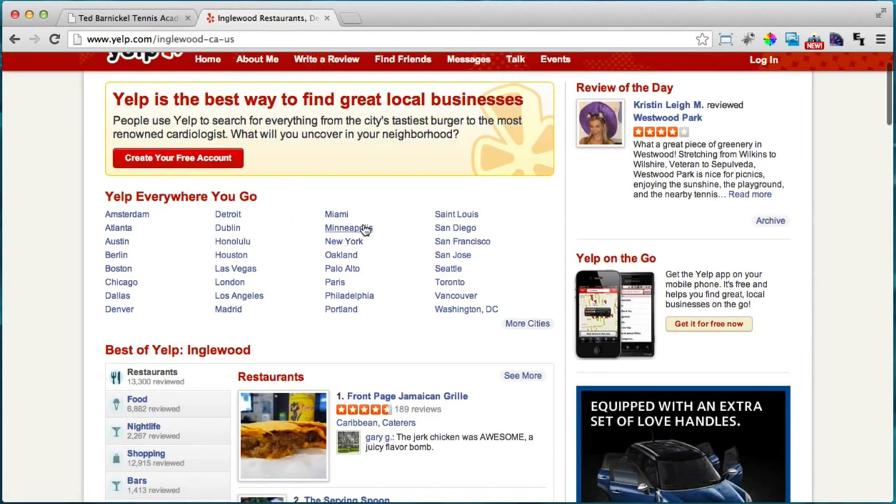
pyautogui.scroll(4, 364, 228)
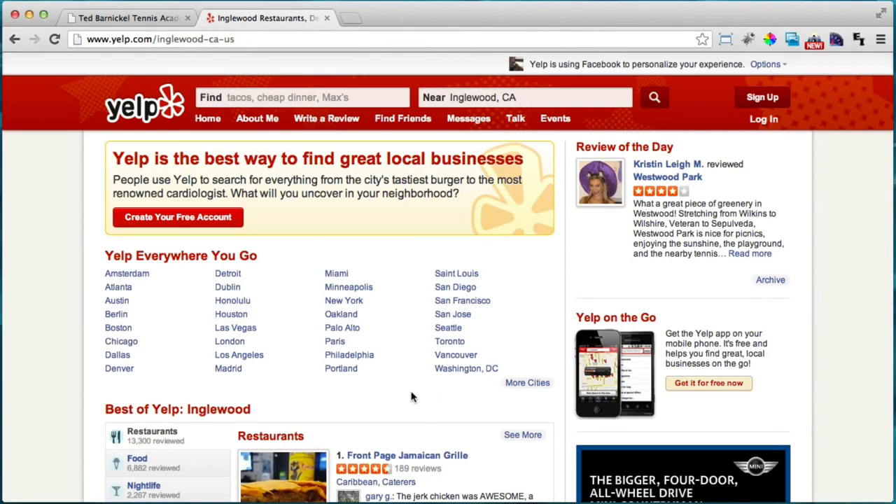
# Point out Yelp's Find and Near (Inglewood, CA) search boxes, then scroll the Best of Yelp listings.
pyautogui.click(290, 97)
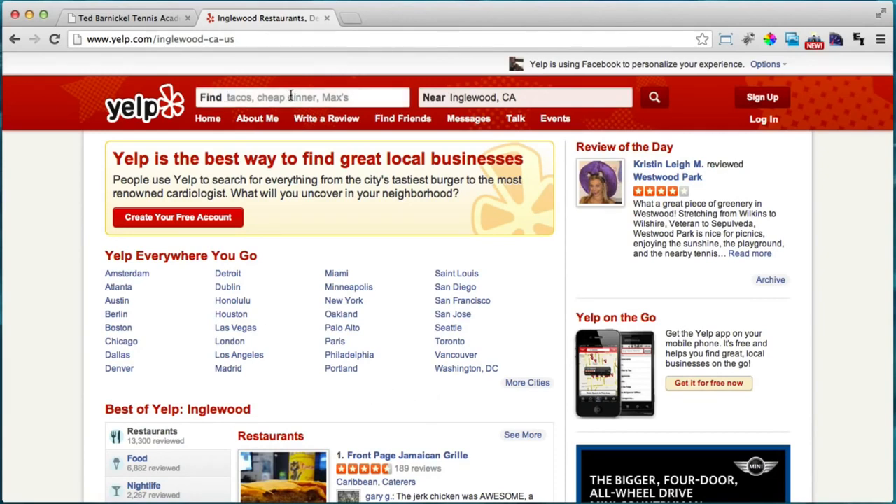
pyautogui.click(549, 96)
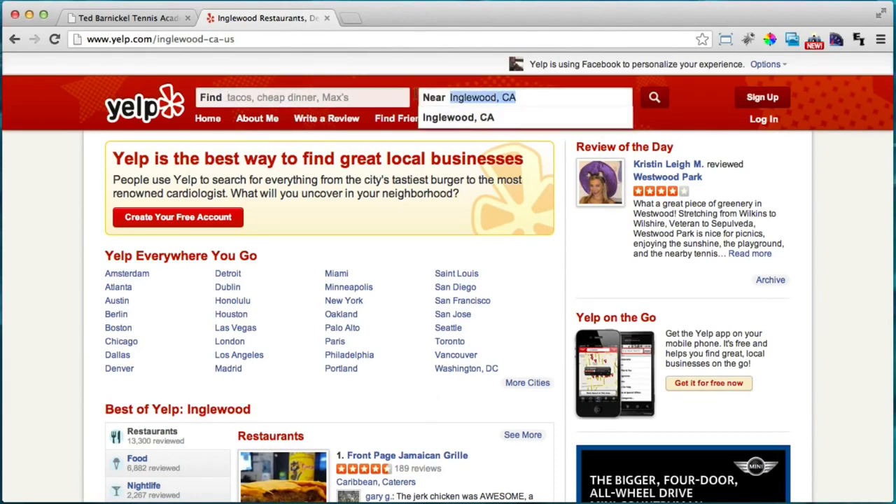
pyautogui.click(376, 95)
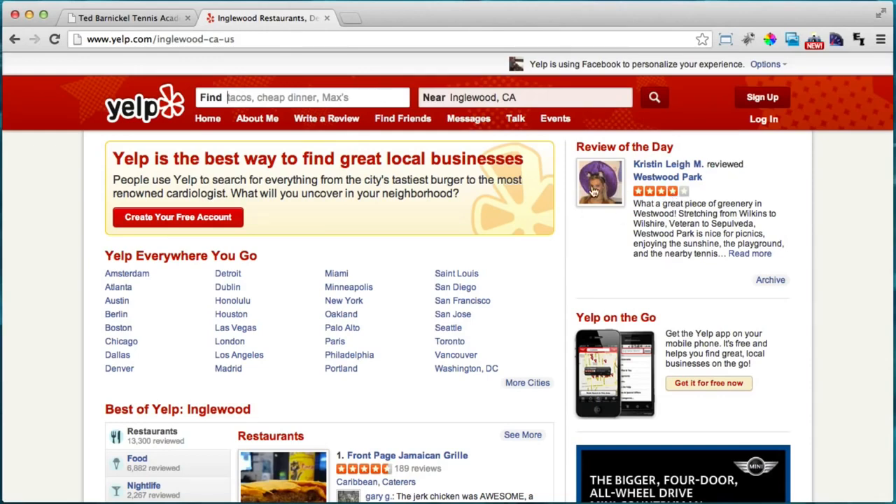
pyautogui.scroll(-3, 357, 217)
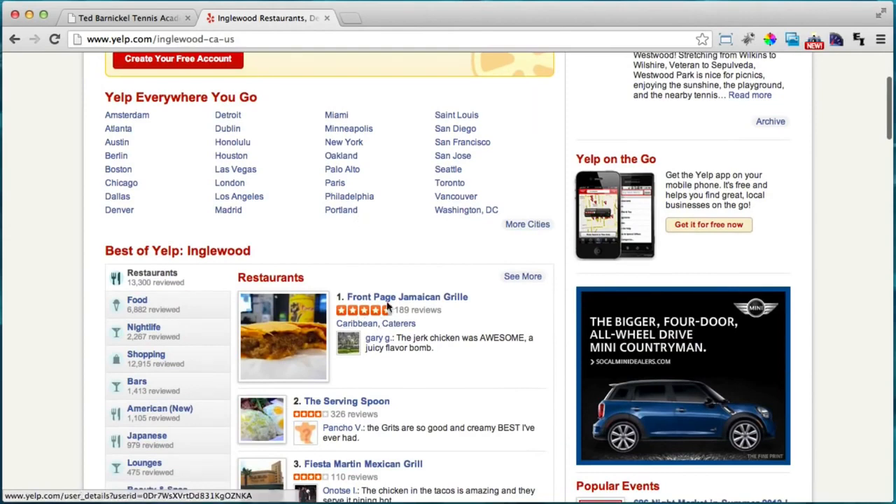
pyautogui.scroll(-1, 396, 280)
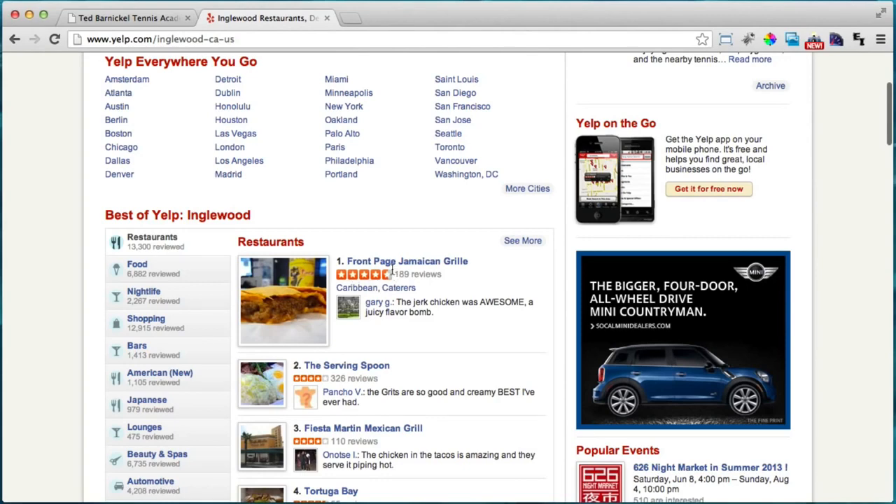
pyautogui.scroll(5, 452, 326)
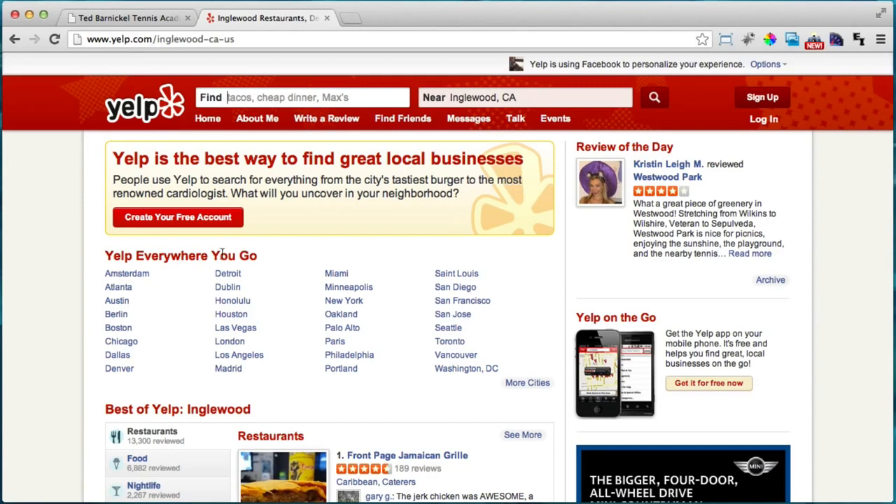
pyautogui.click(144, 19)
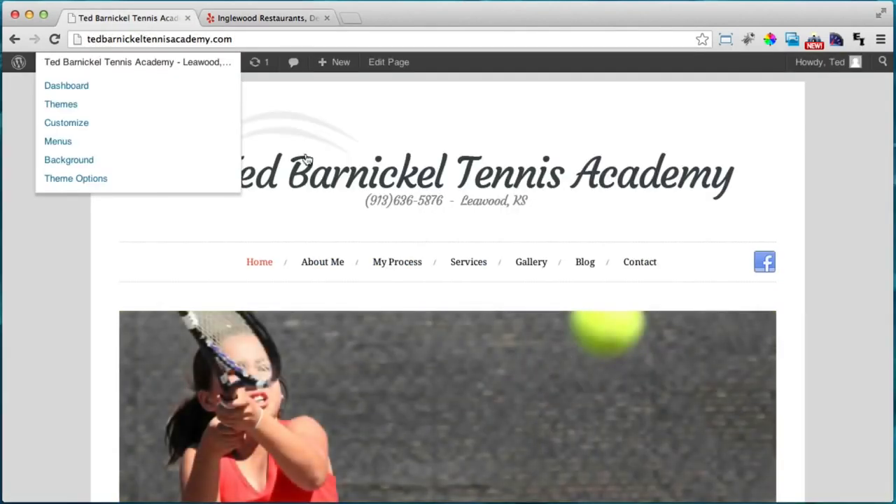
pyautogui.scroll(-2, 85, 241)
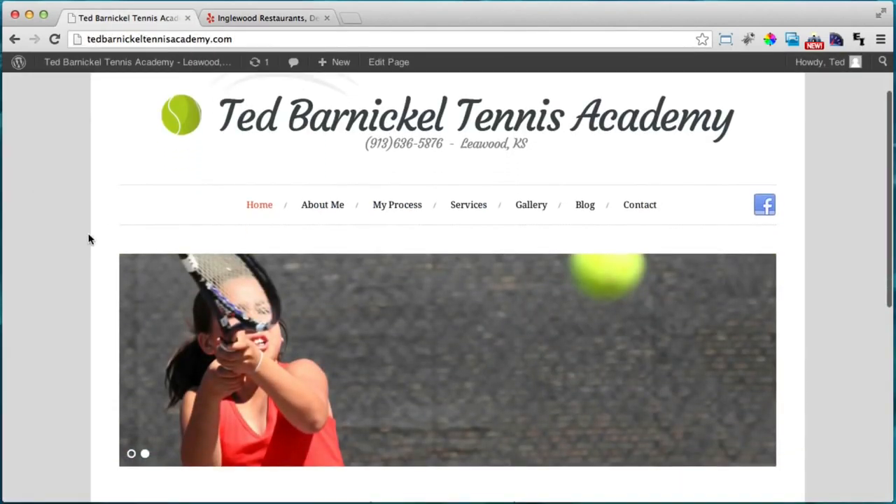
pyautogui.scroll(-6, 114, 221)
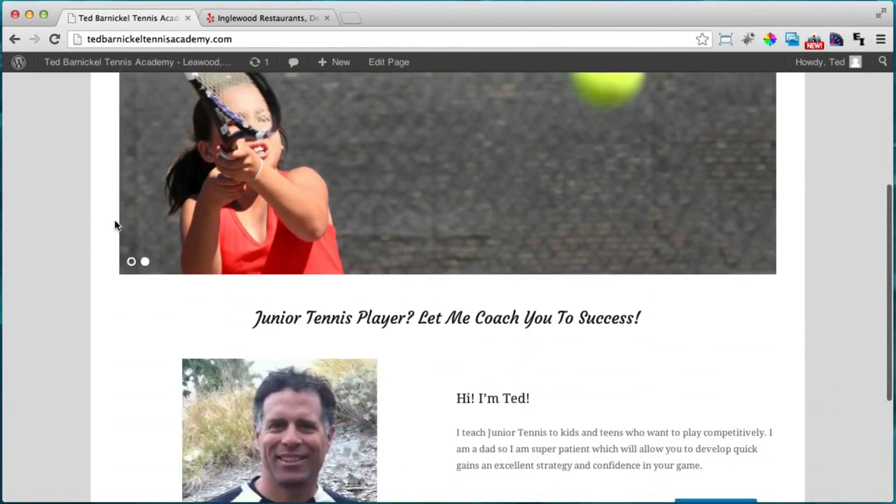
pyautogui.scroll(-2, 113, 231)
pyautogui.scroll(8, 113, 231)
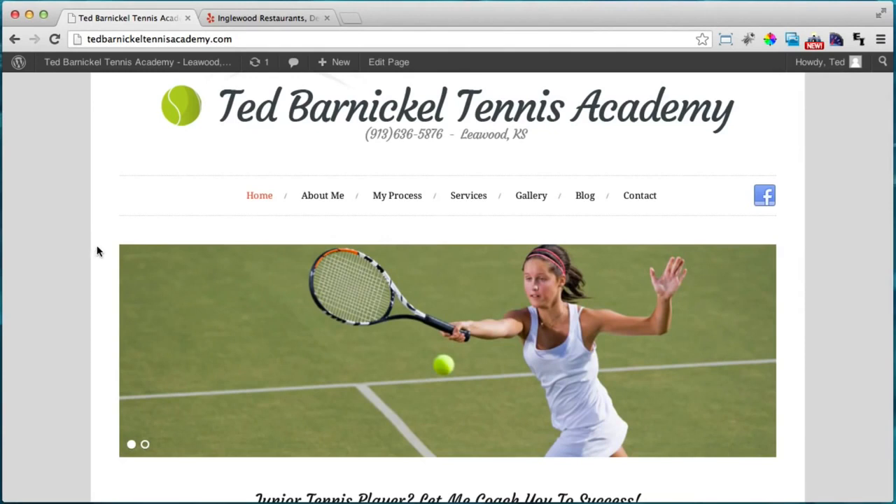
pyautogui.scroll(2, 98, 251)
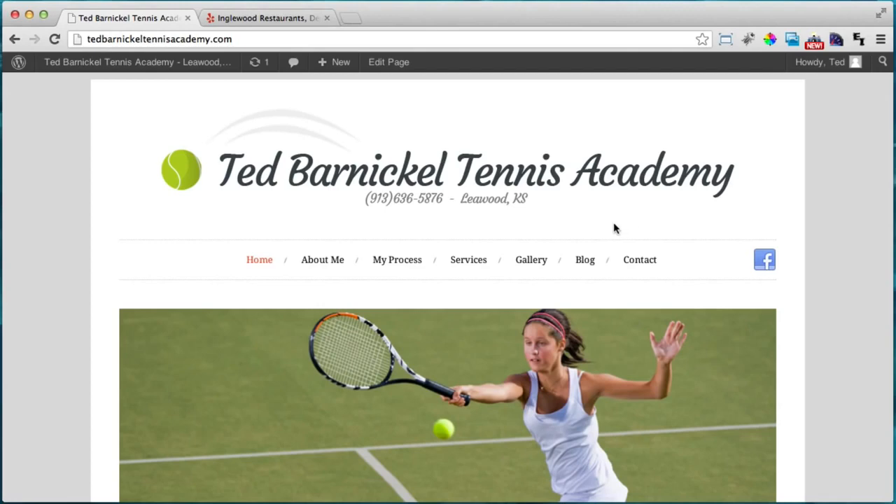
pyautogui.scroll(-1, 511, 301)
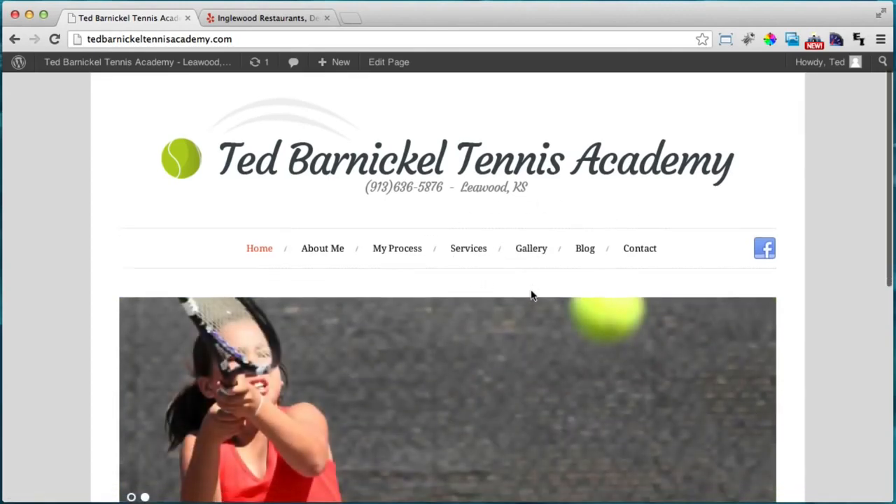
pyautogui.scroll(3, 531, 289)
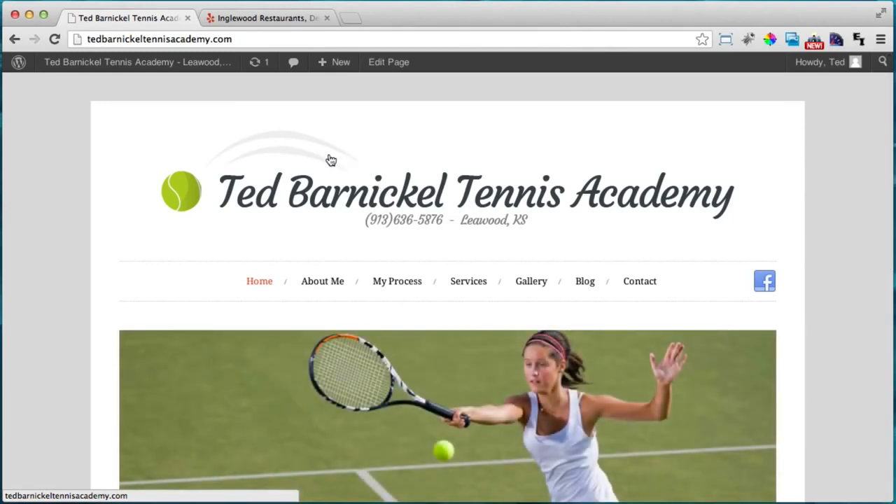
# Replace the Yelp page with mailchimp.com in the second tab.
pyautogui.click(292, 19)
pyautogui.click(265, 41)
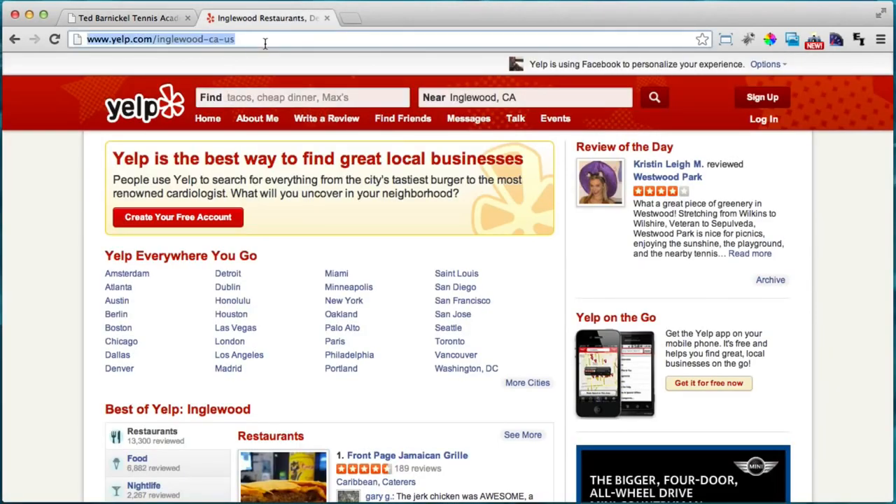
pyautogui.write('mailchimp.com')
pyautogui.press('Return')
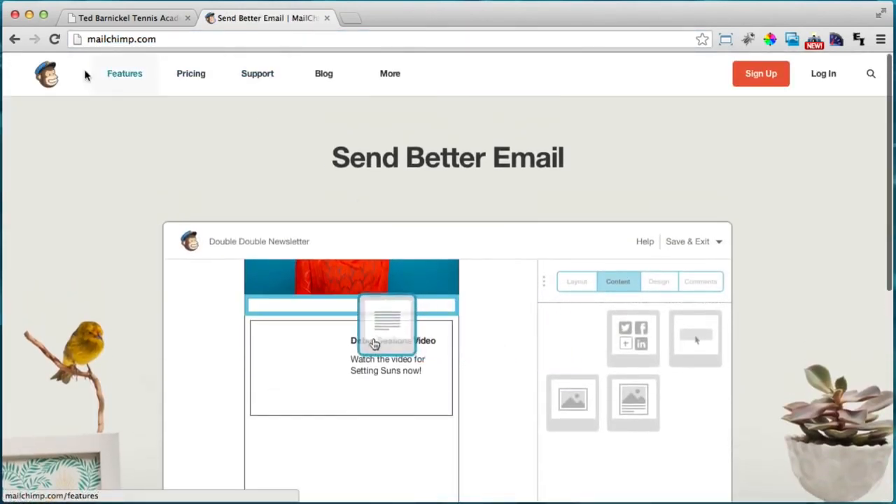
# Go to the AWeber site by entering aweber in the address bar.
pyautogui.click(170, 38)
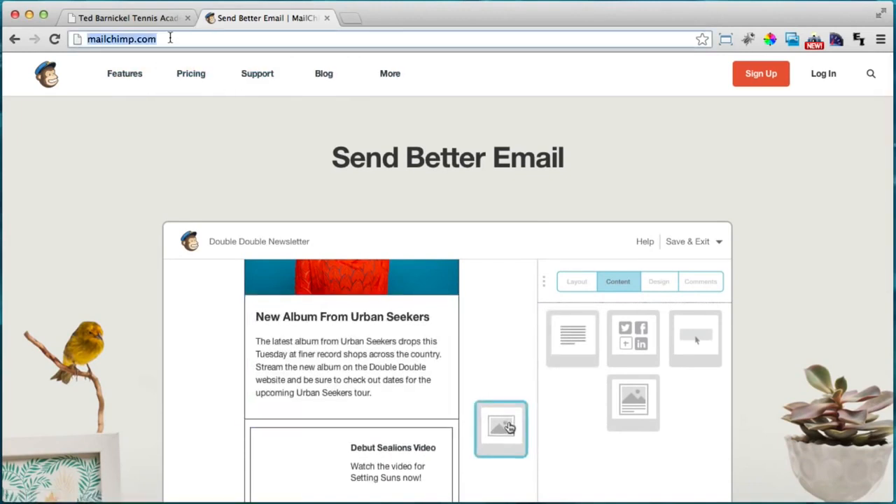
pyautogui.write('aweber')
pyautogui.press('Return')
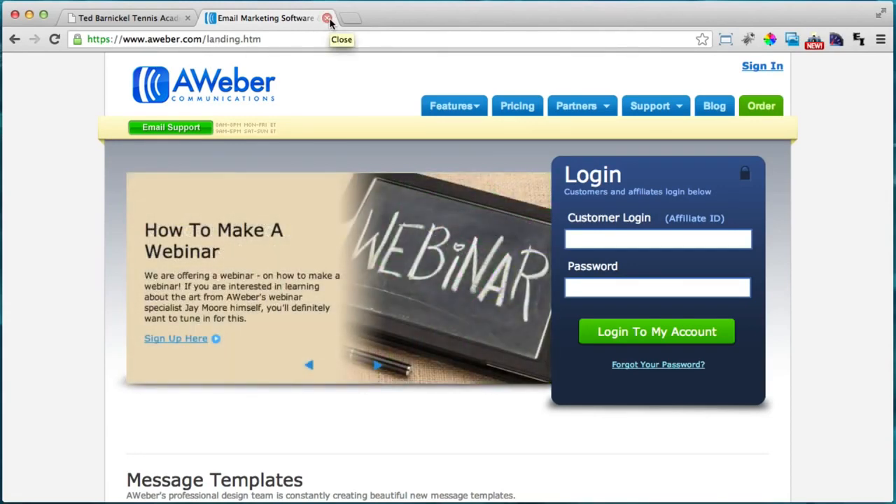
# Close the AWeber tab and scroll the tennis academy home page down and back to its header.
pyautogui.click(327, 18)
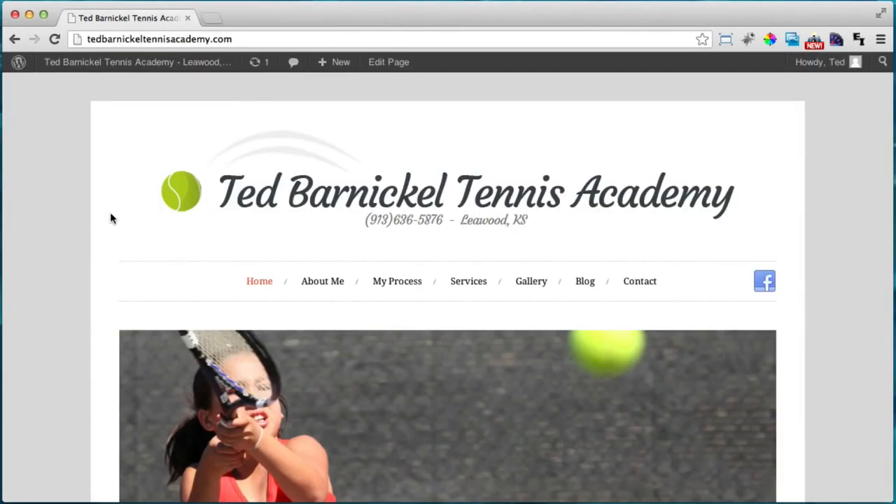
pyautogui.scroll(-3, 141, 207)
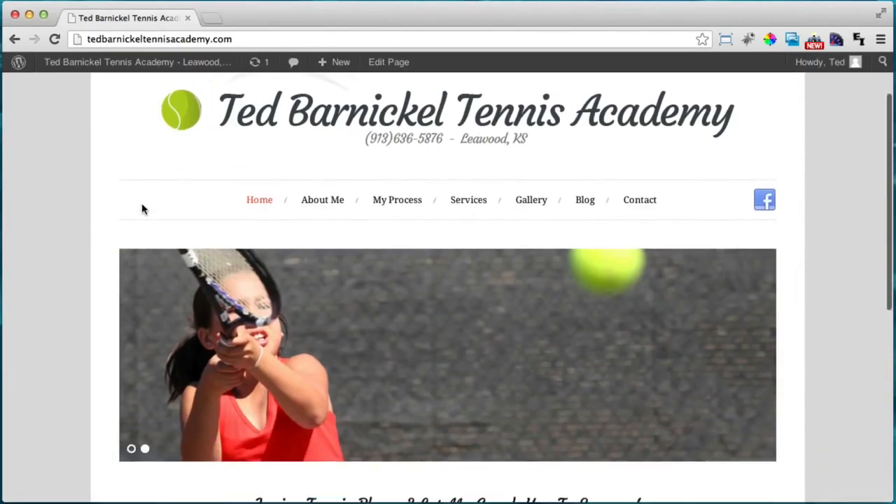
pyautogui.scroll(3, 141, 209)
pyautogui.scroll(-4, 140, 209)
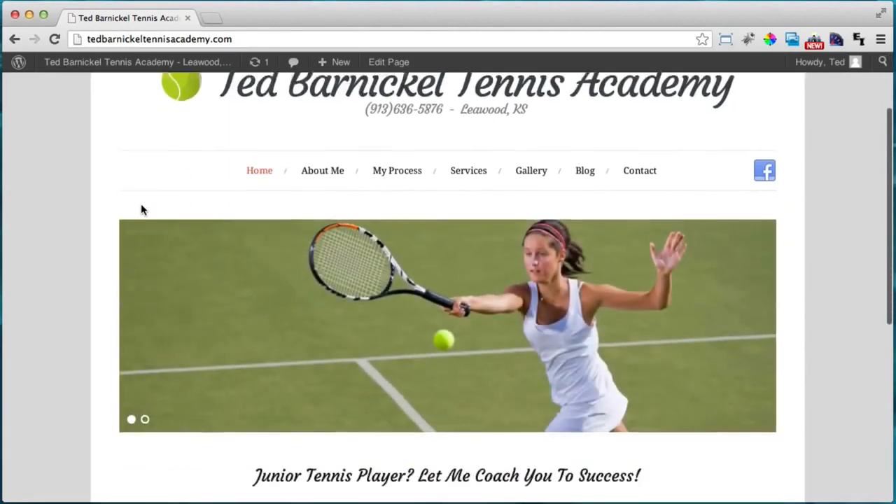
pyautogui.scroll(-10, 141, 209)
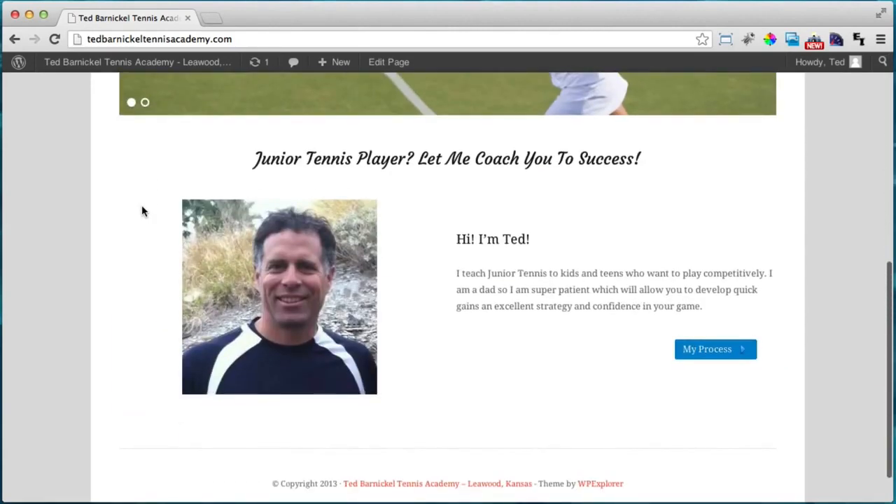
pyautogui.scroll(3, 138, 219)
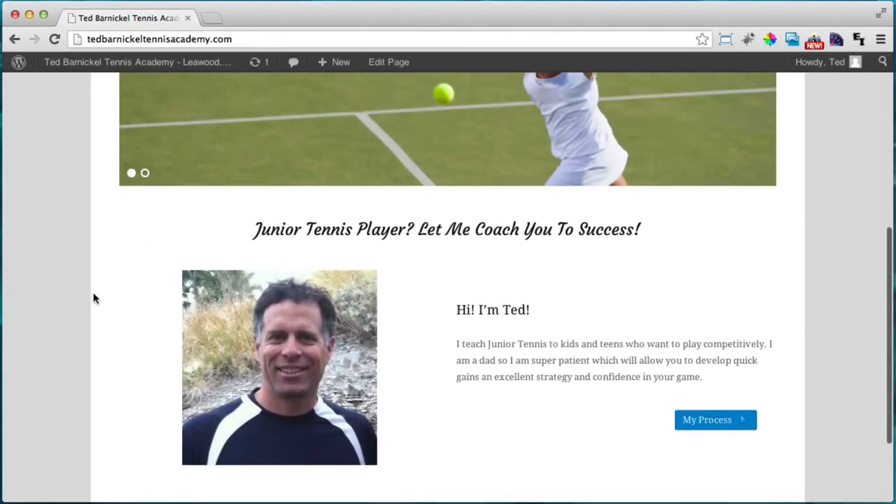
pyautogui.scroll(11, 93, 297)
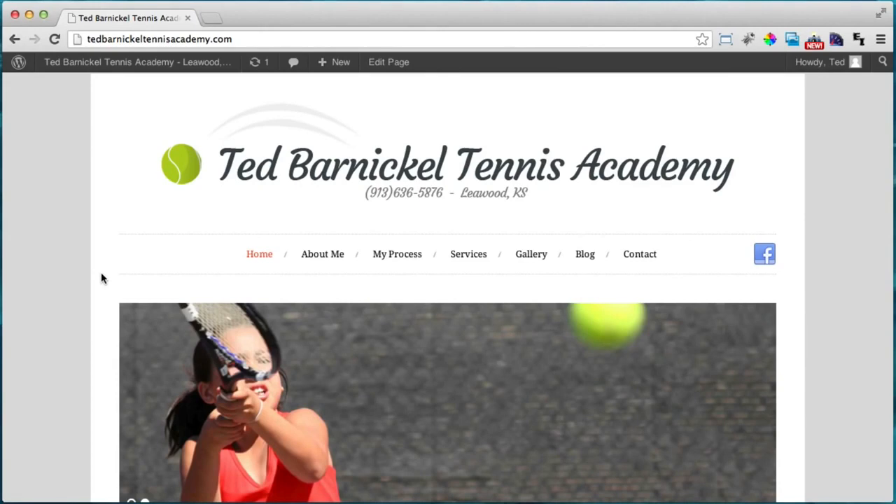
pyautogui.scroll(-3, 101, 279)
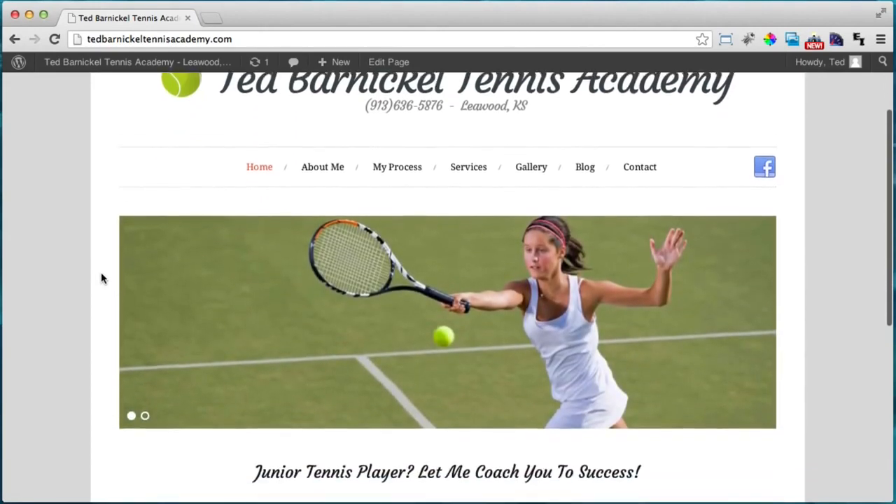
pyautogui.scroll(5, 101, 277)
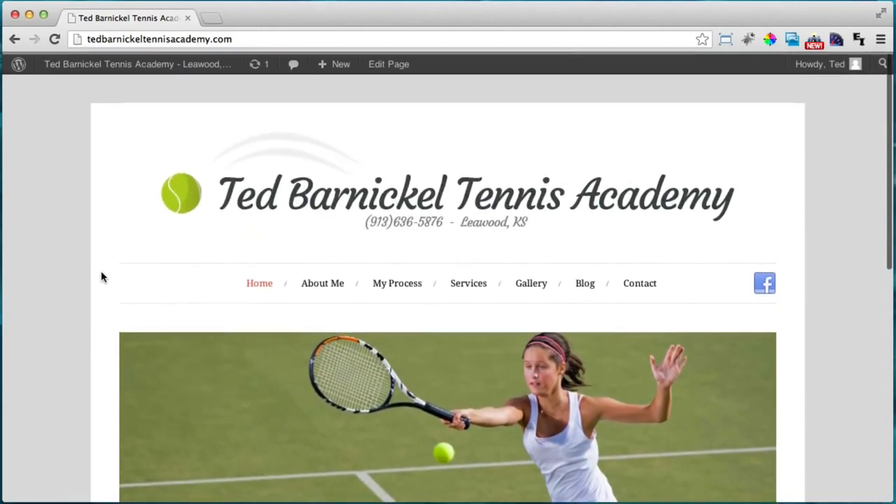